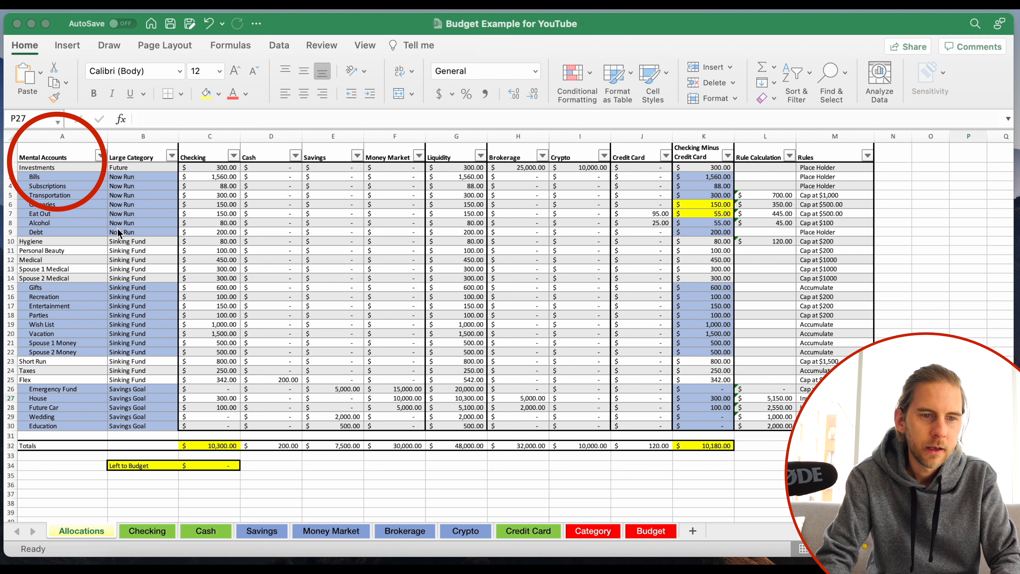
Step: Examine the Mental Accounts list on the Allocations sheet, going through the entries from Investments down to Debt
click(78, 164)
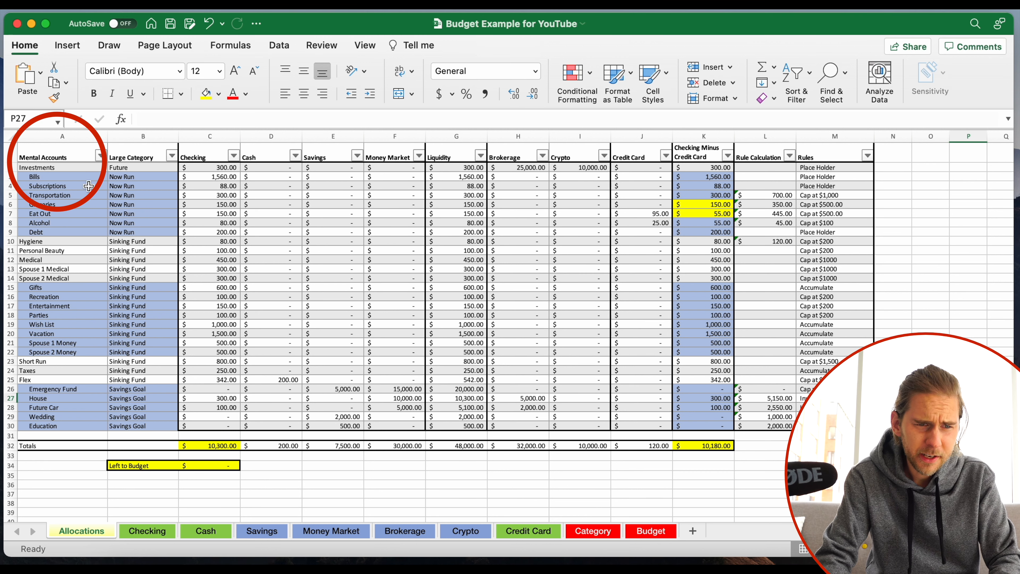
drag(77, 166, 85, 422)
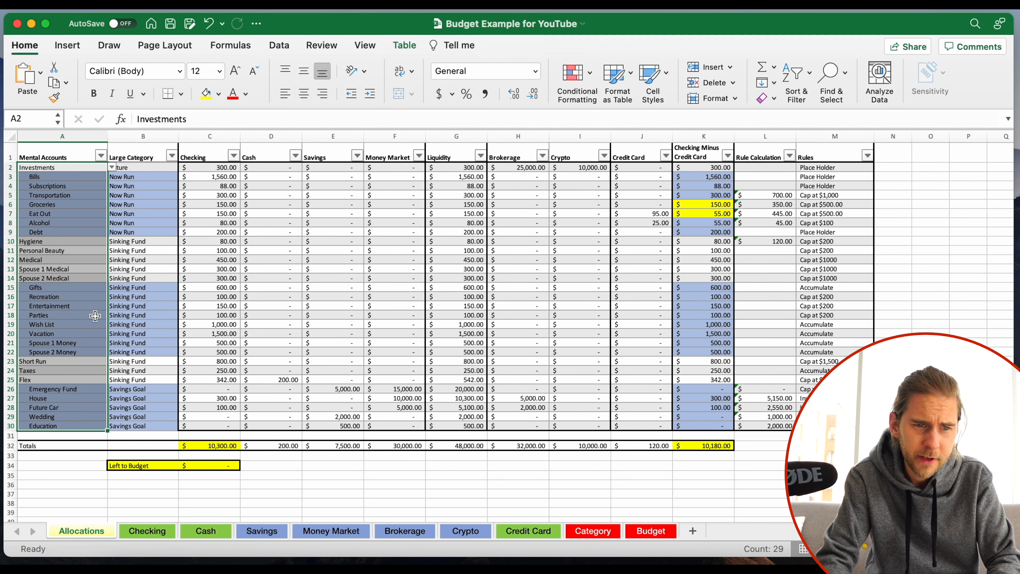
click(87, 210)
click(65, 167)
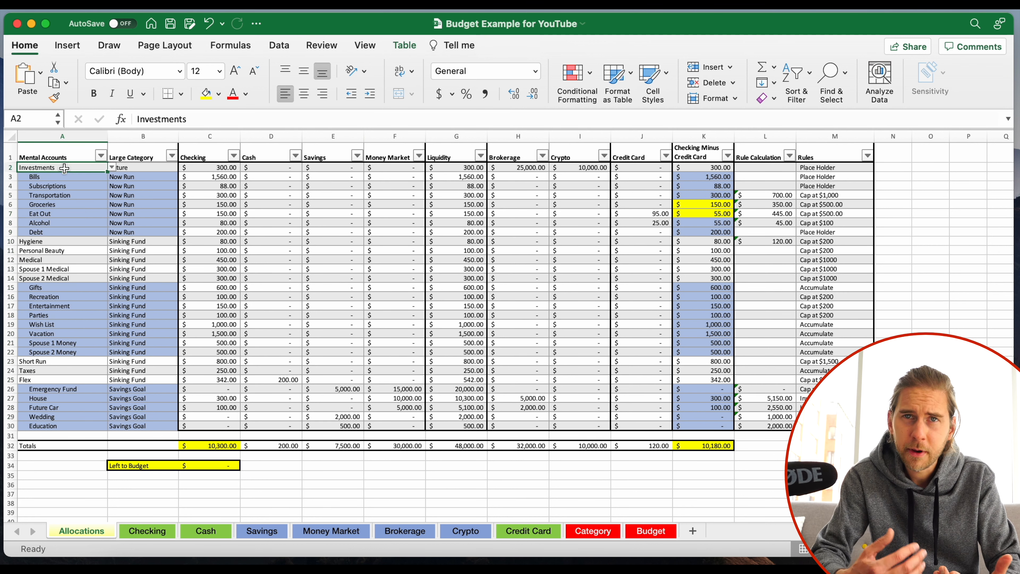
key(Down)
key(Down)
key(Down)
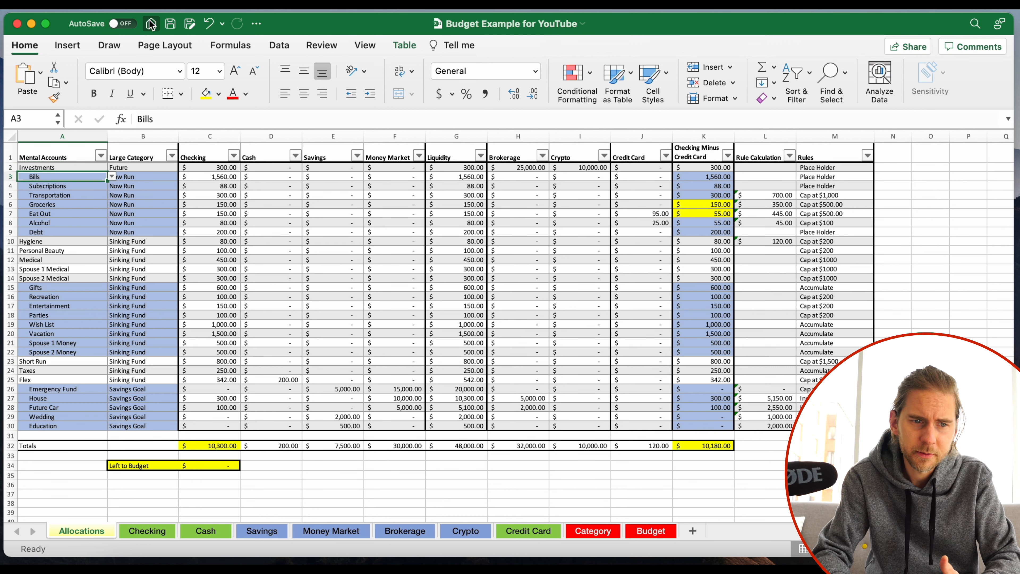
key(Down)
key(Down)
key(Down)
key(Down)
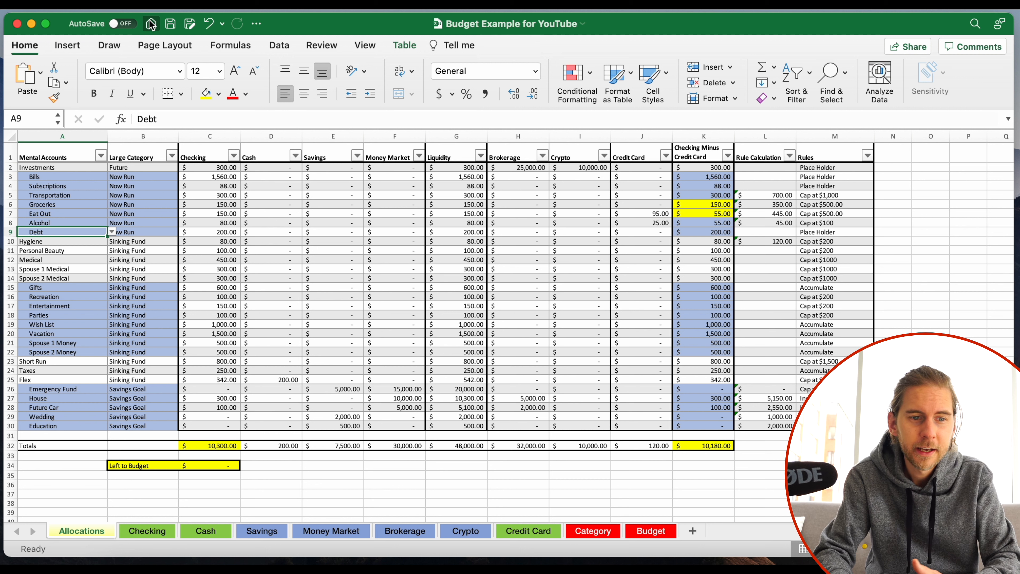
Step: Review the mental accounts from Hygiene through Parties, plus the Emergency Fund to Wedding entries
key(Down)
key(Down)
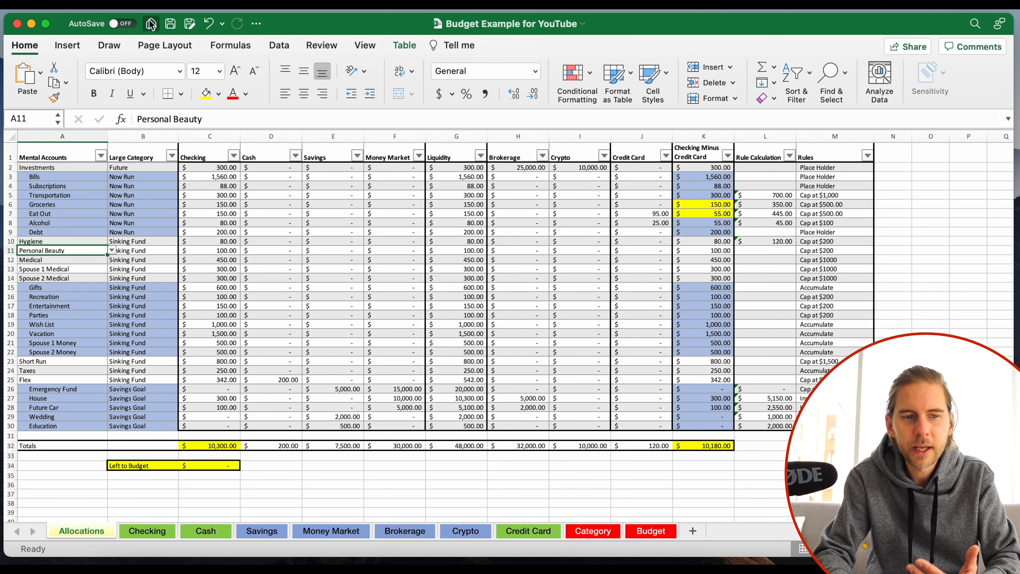
key(Down)
key(Down)
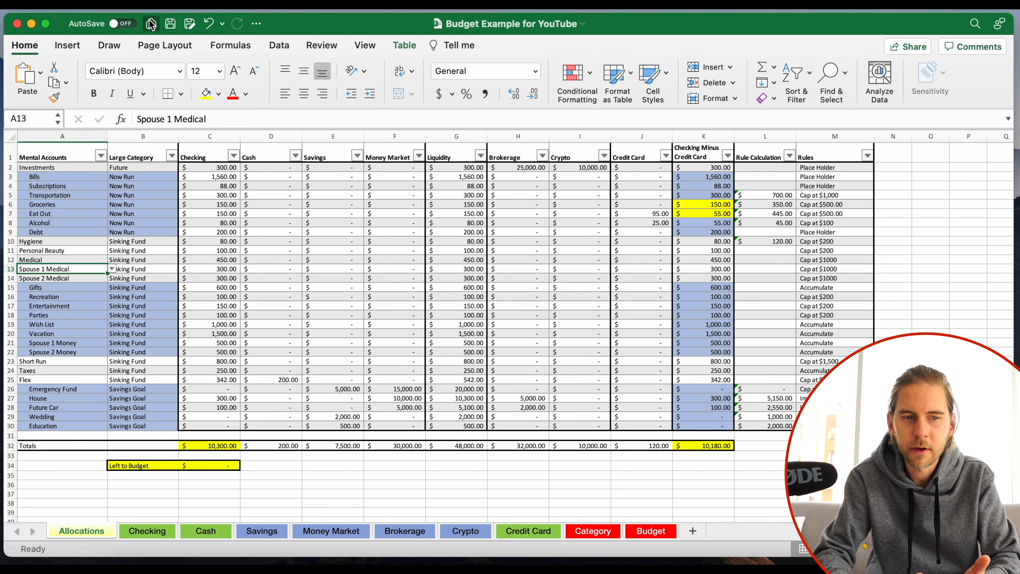
key(Down)
key(Down)
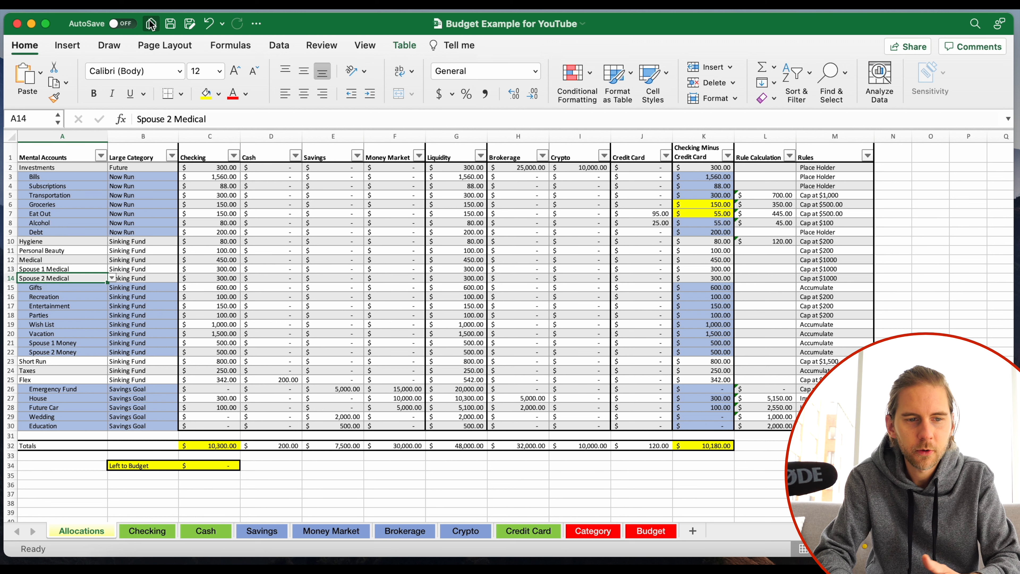
key(Down)
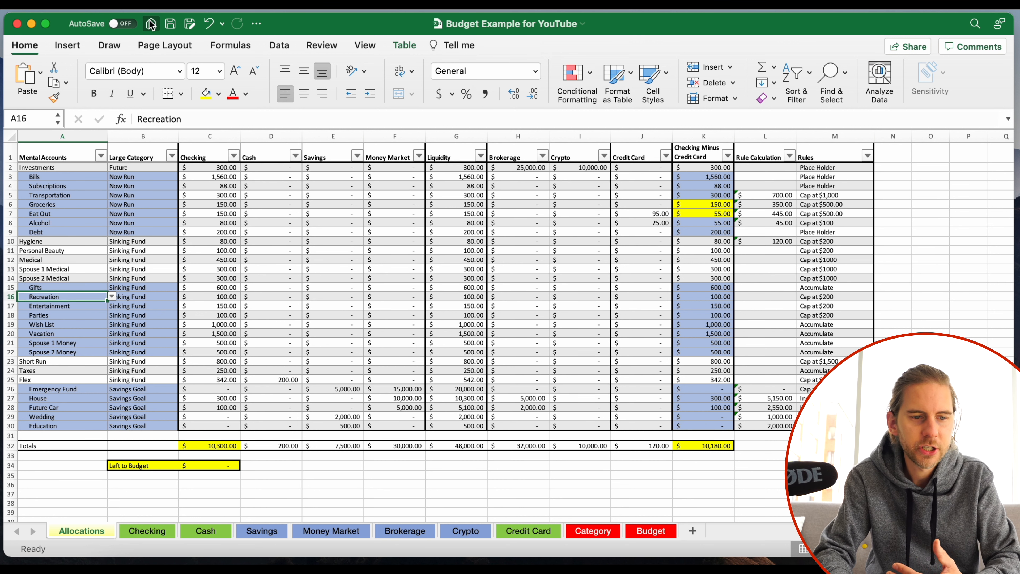
key(Down)
key(Down)
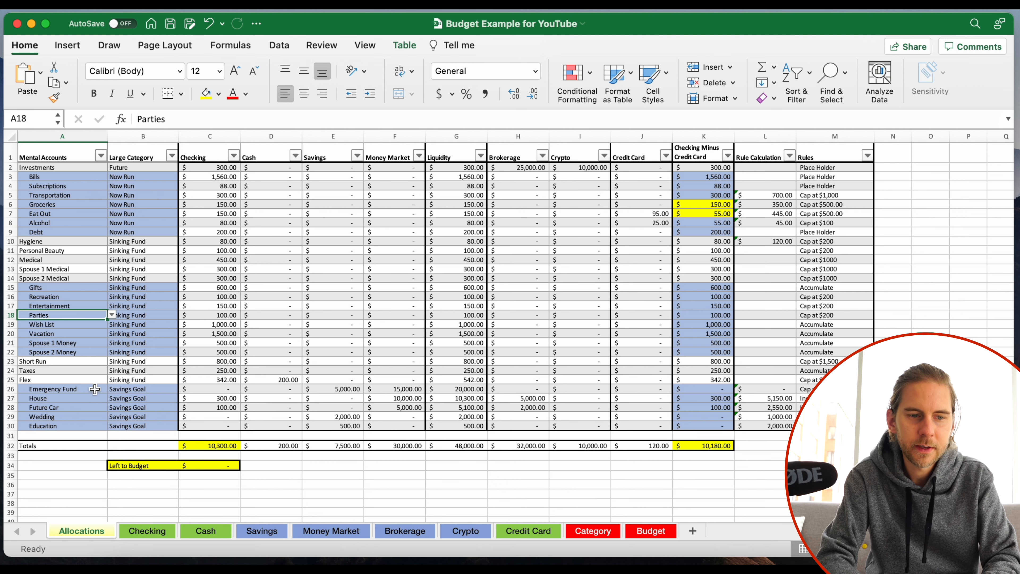
drag(95, 389, 95, 418)
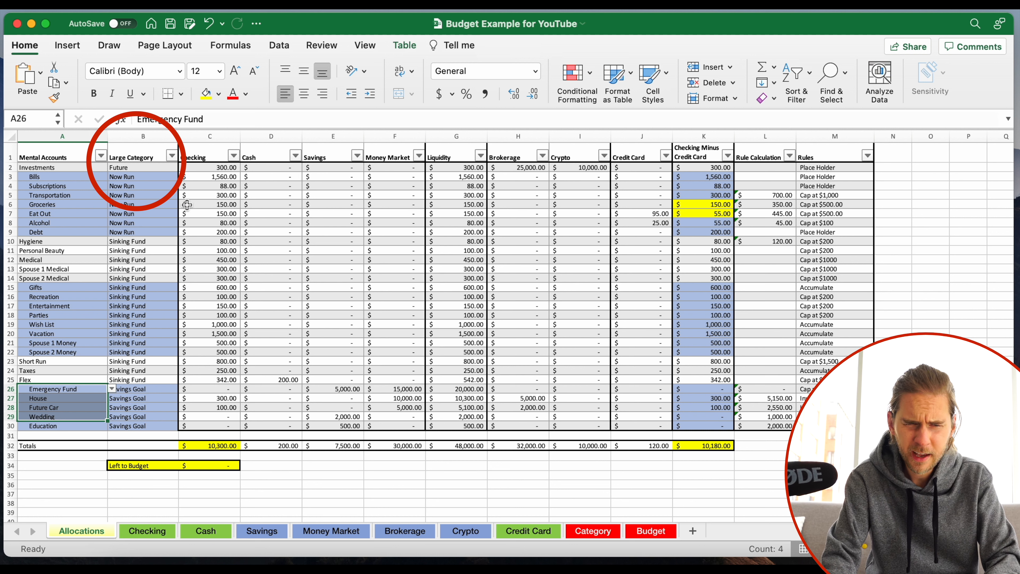
Step: Examine the Large Category column group by group: Future, Now Run, Sinking Fund and Savings Goal
click(136, 148)
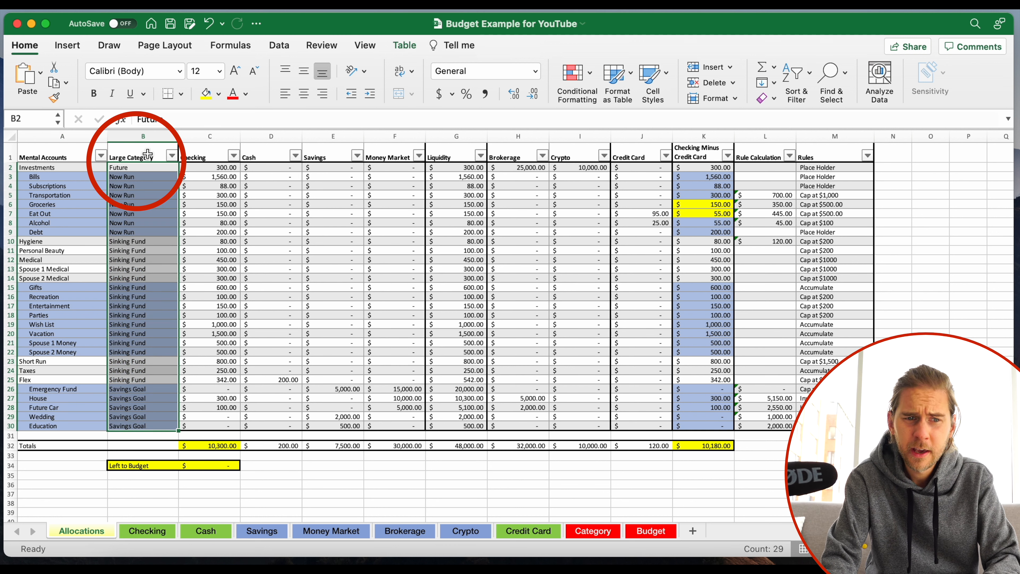
click(138, 204)
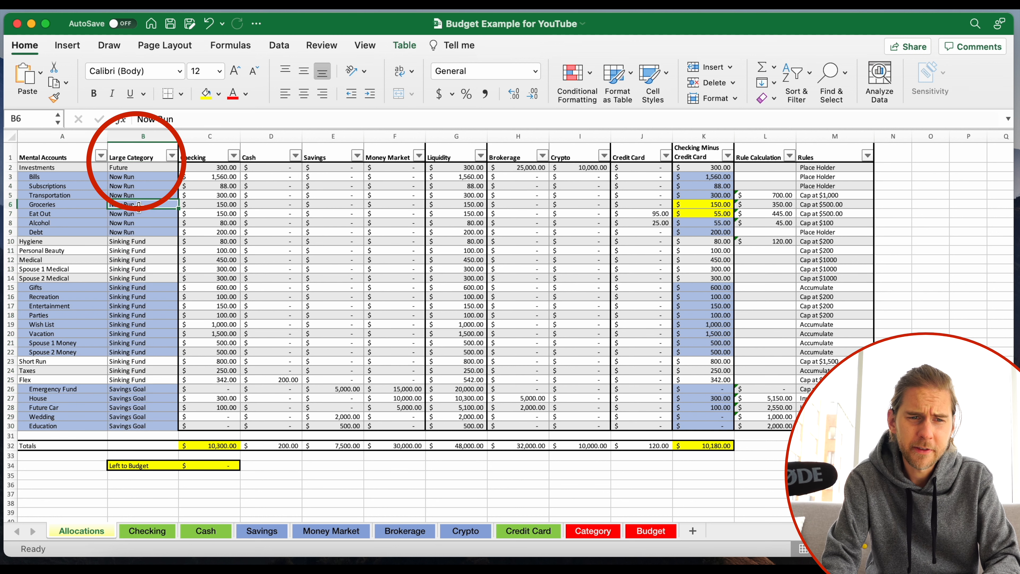
click(138, 166)
click(150, 199)
click(127, 159)
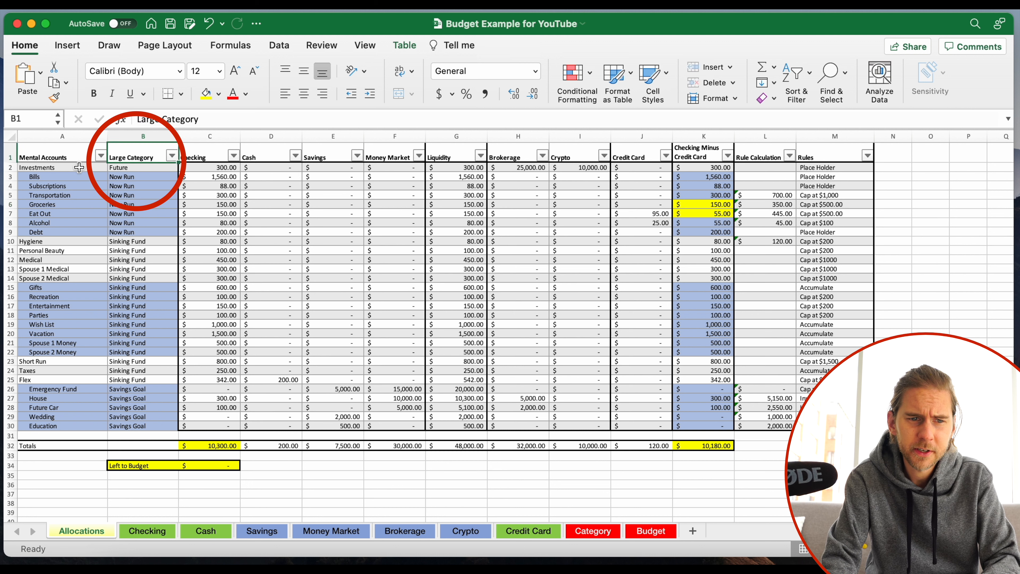
drag(91, 167, 146, 179)
click(146, 168)
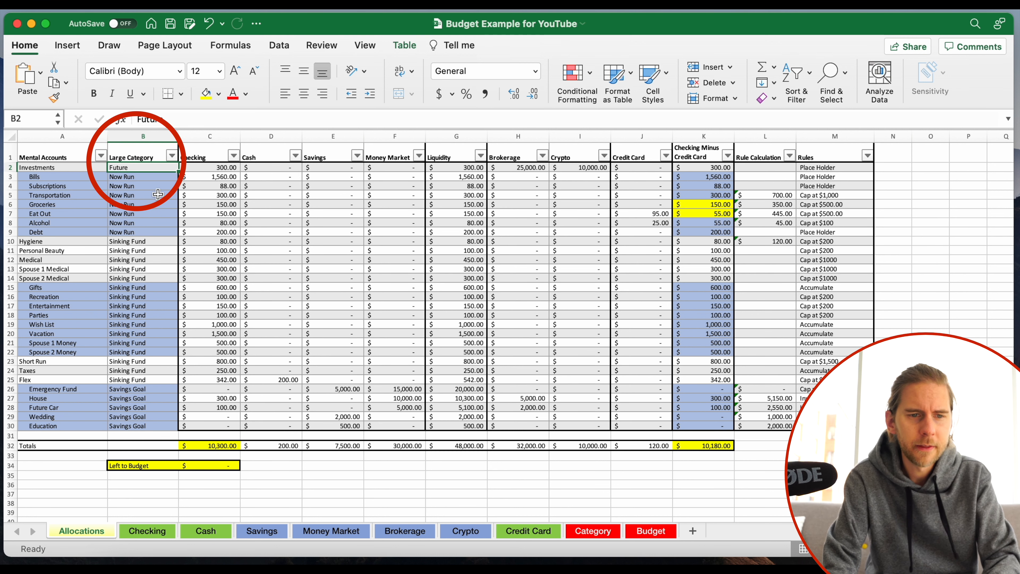
drag(132, 177, 134, 232)
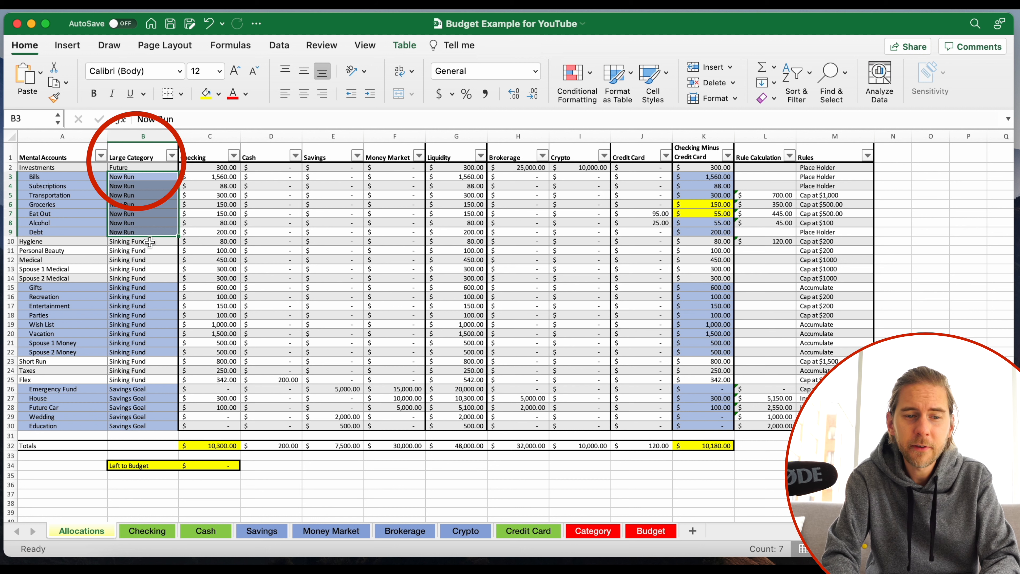
drag(145, 242, 143, 380)
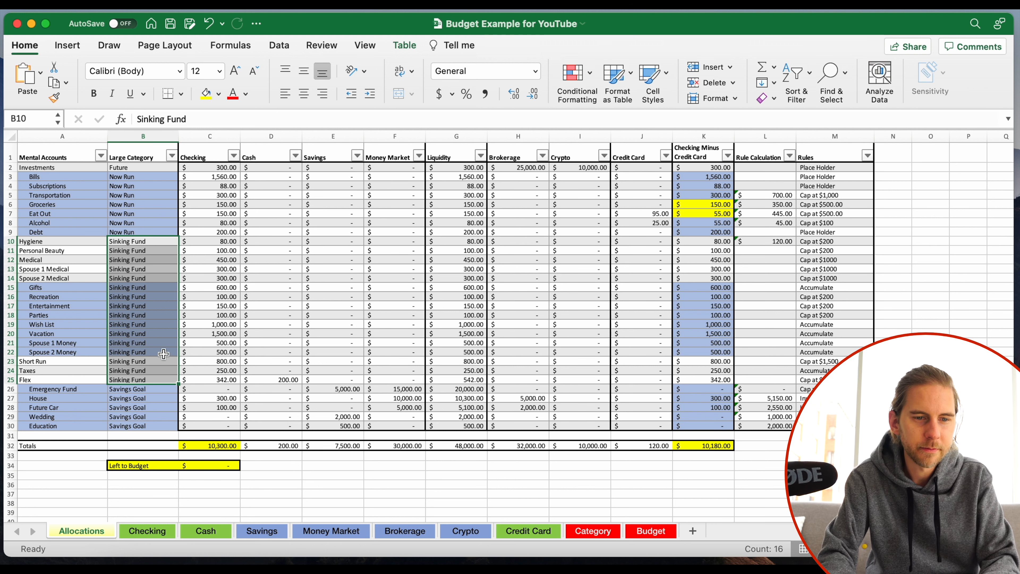
click(131, 390)
drag(131, 390, 132, 418)
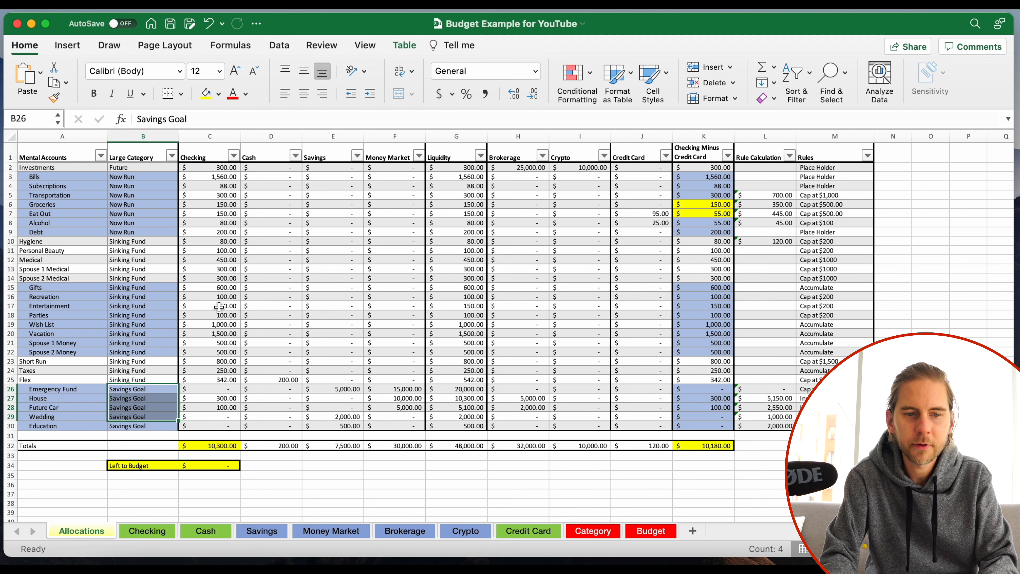
Step: Inspect the Checking amounts of the savings goals, the Flex amount in Cash, and the Liquidity formula for Investments
drag(208, 389, 207, 420)
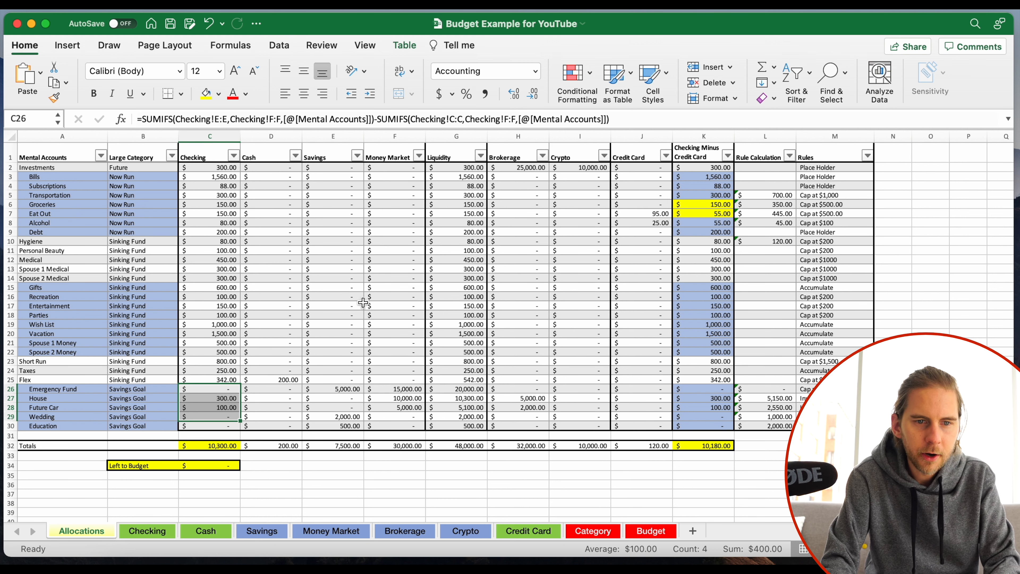
key(super+a)
click(288, 323)
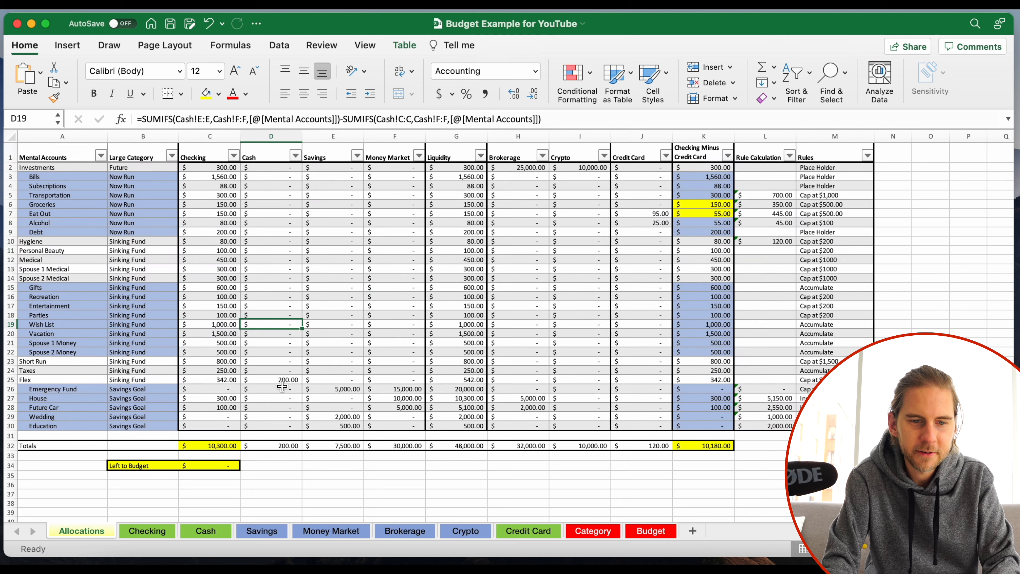
click(281, 383)
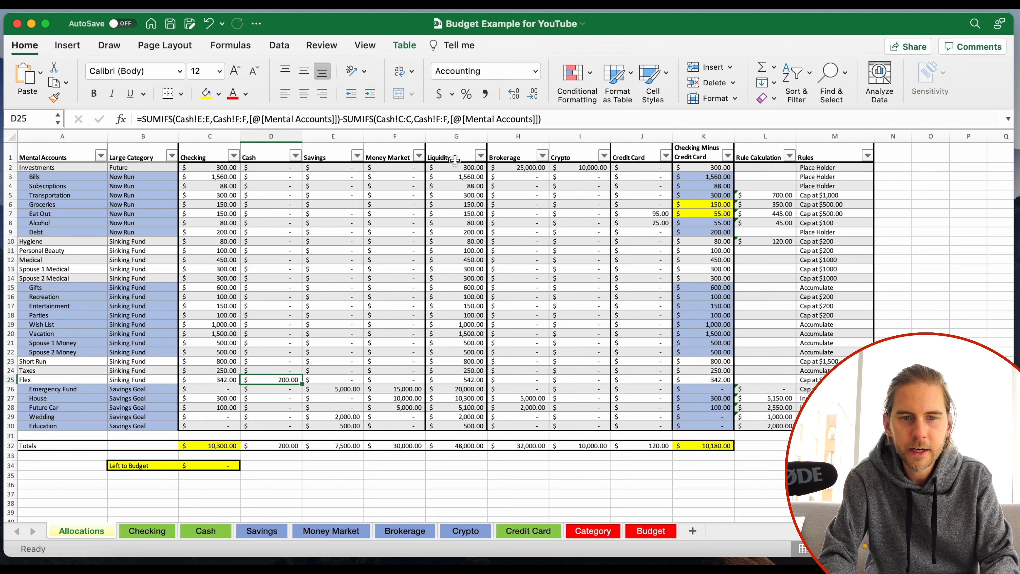
double_click(450, 167)
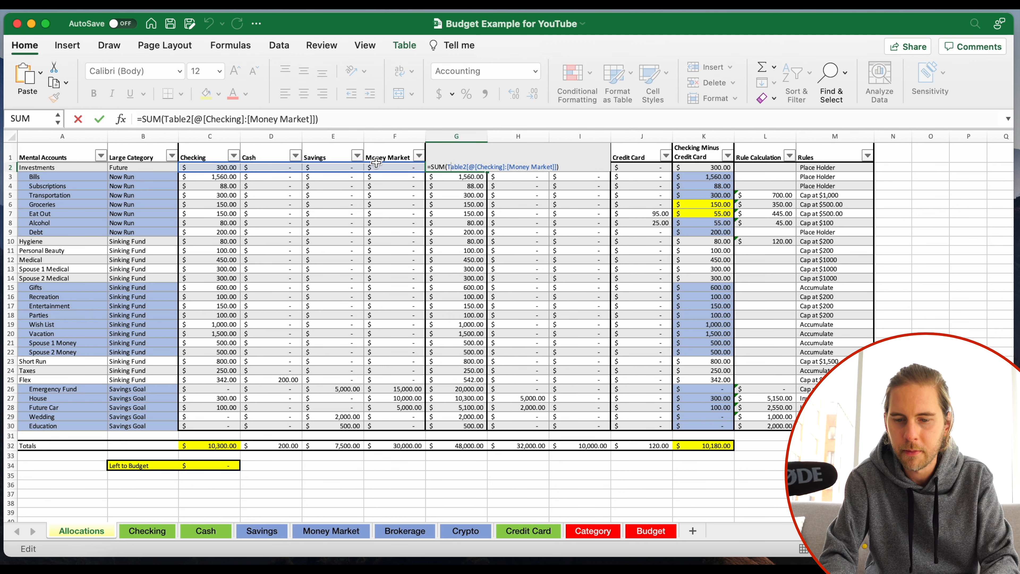
key(Return)
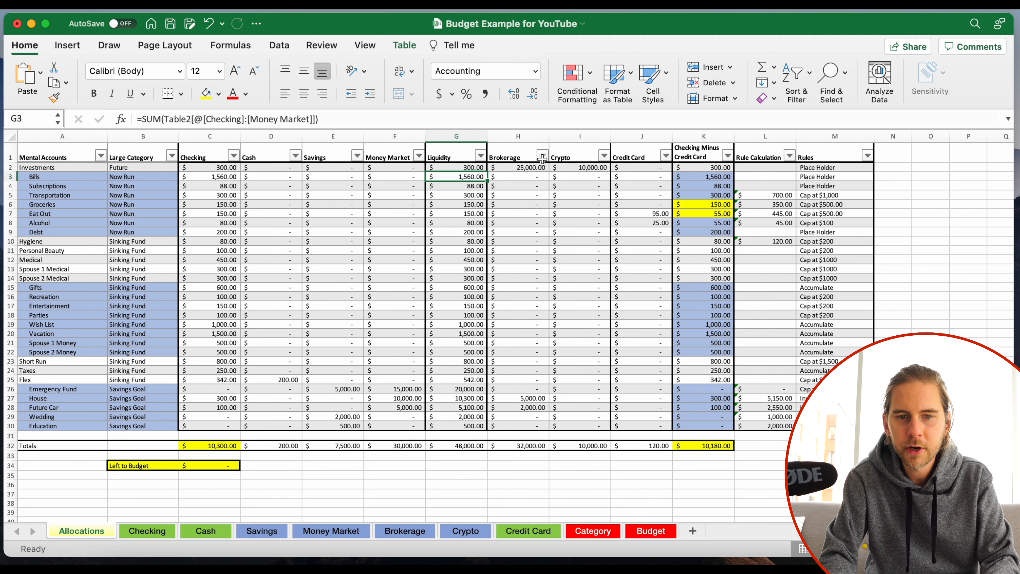
Step: Inspect the Brokerage and Crypto allocations for Investments and the Brokerage allocation for House
click(509, 167)
click(587, 166)
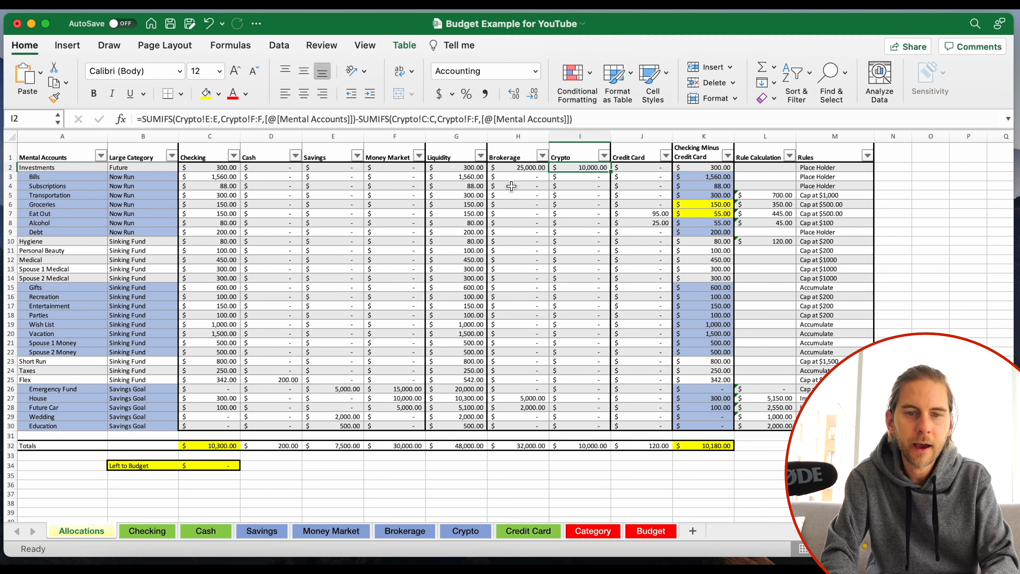
click(508, 168)
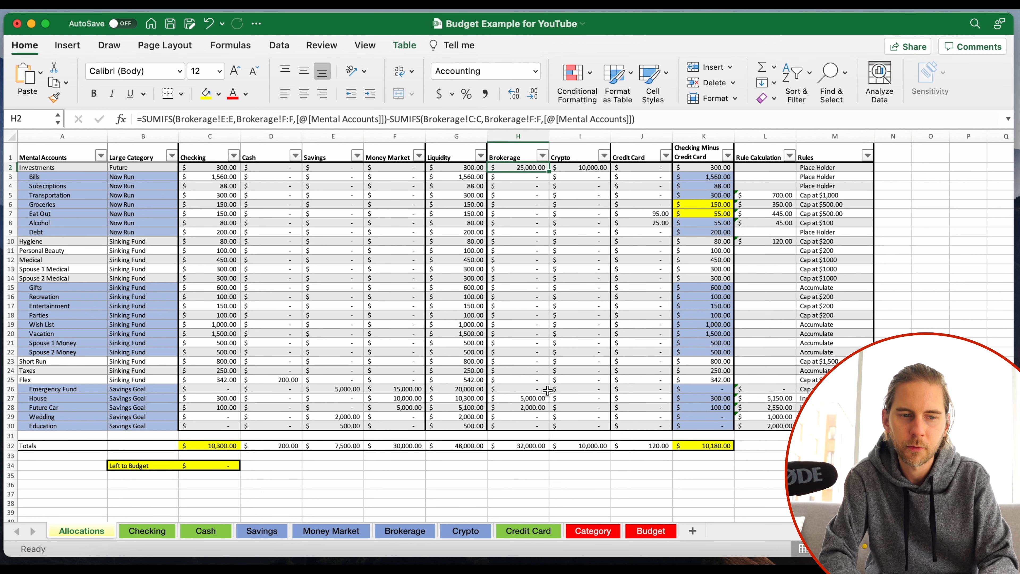
click(536, 396)
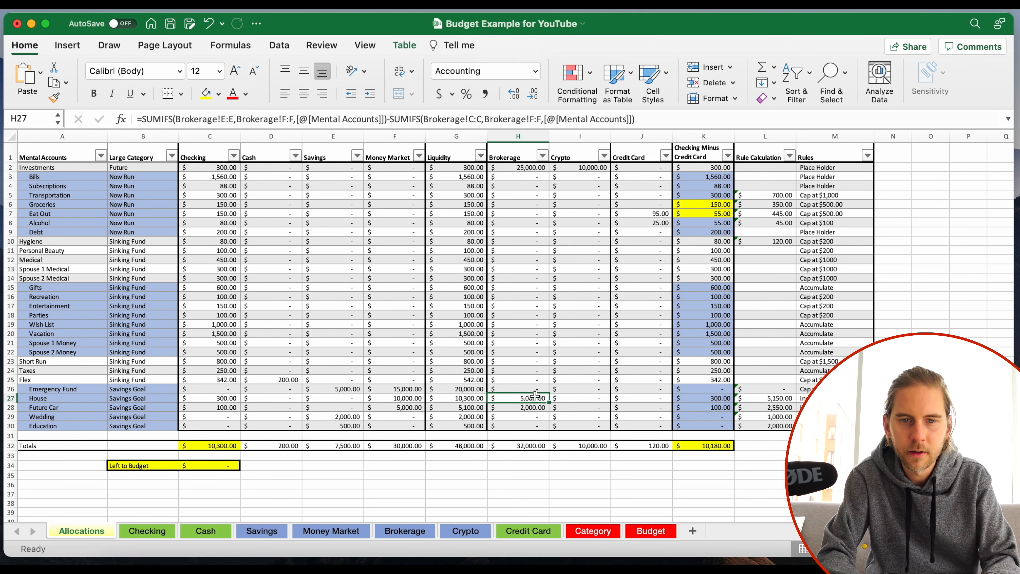
Step: Examine the Credit Card column and the formula behind the Checking Minus Credit Card column
drag(645, 186, 643, 298)
click(643, 316)
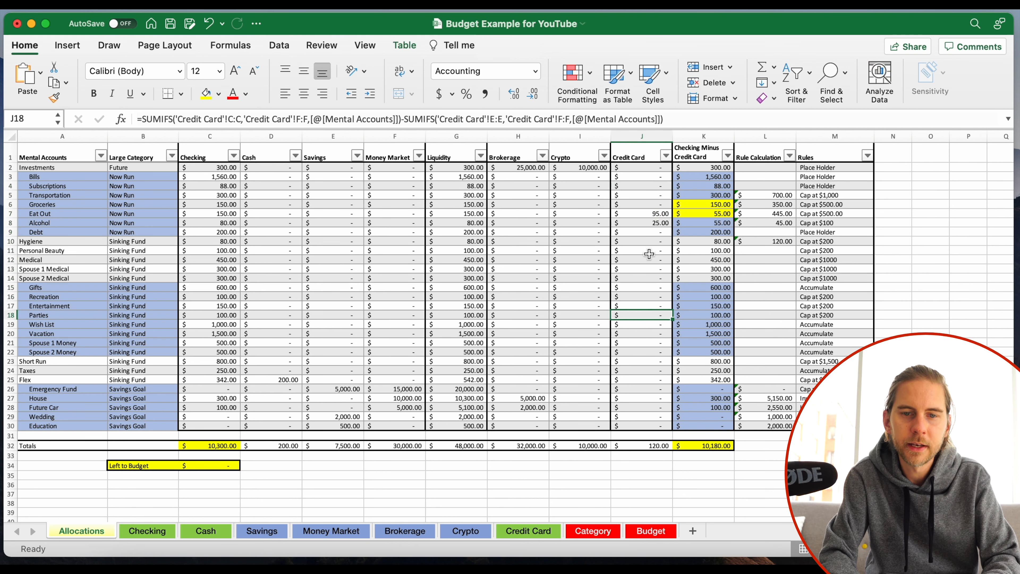
click(645, 178)
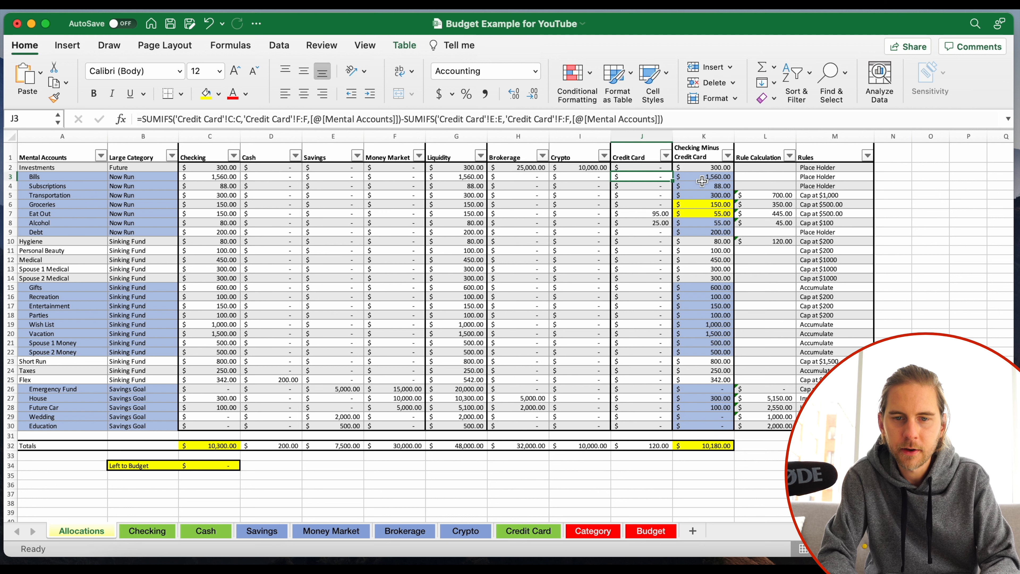
double_click(700, 168)
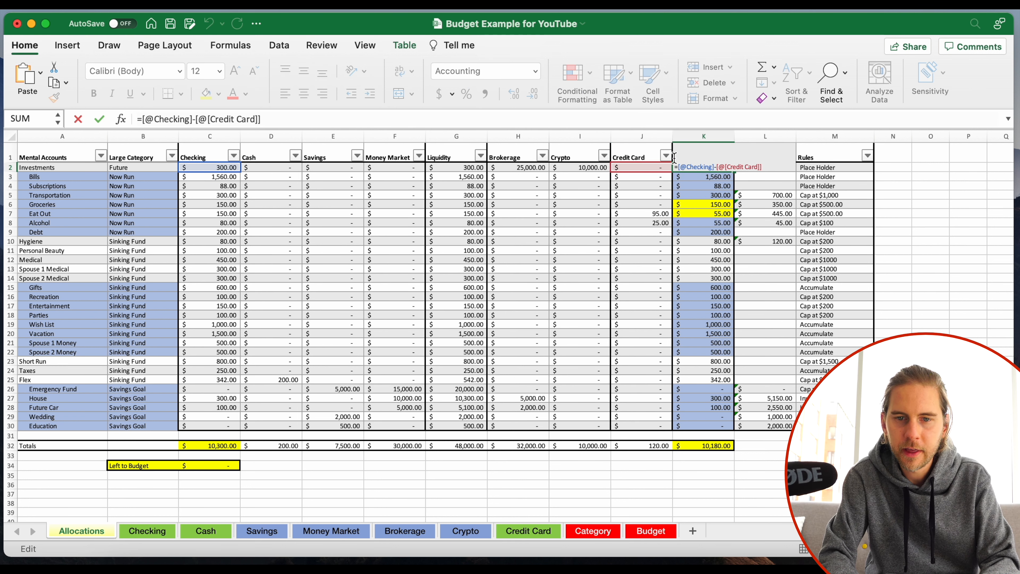
key(Return)
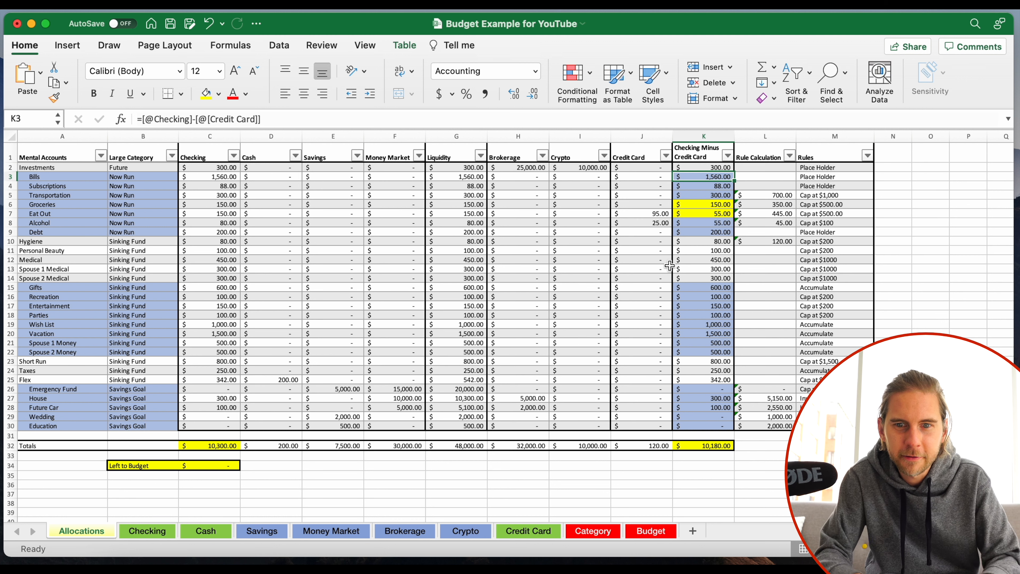
click(699, 284)
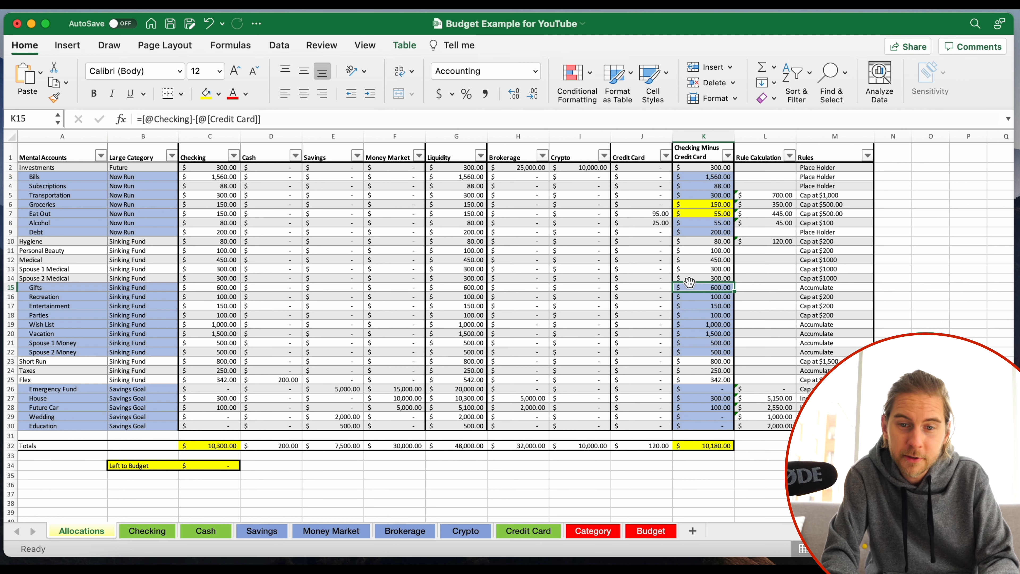
scroll(701, 264, down, 1)
scroll(701, 264, up, 1)
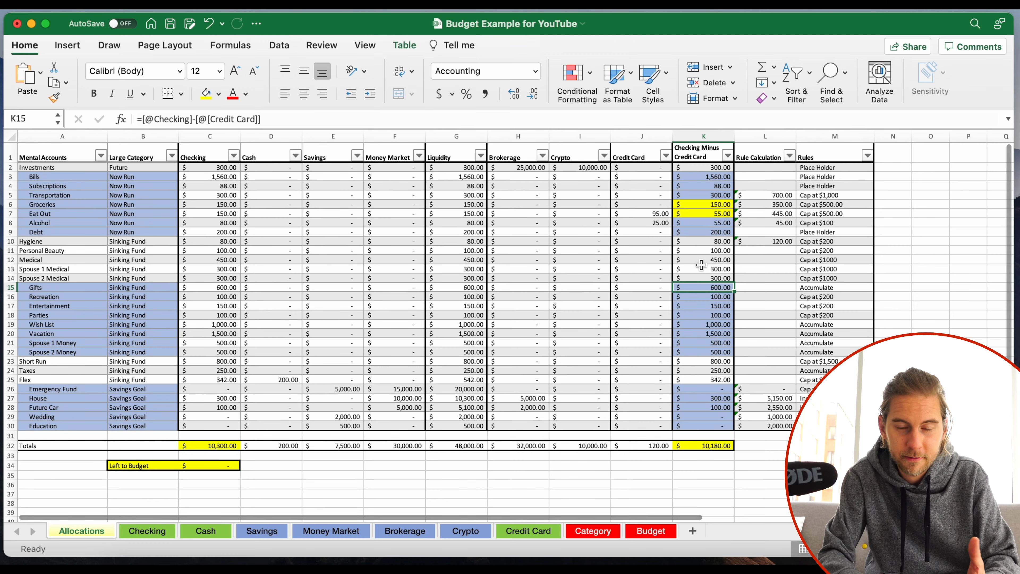
scroll(701, 264, down, 1)
scroll(701, 264, up, 1)
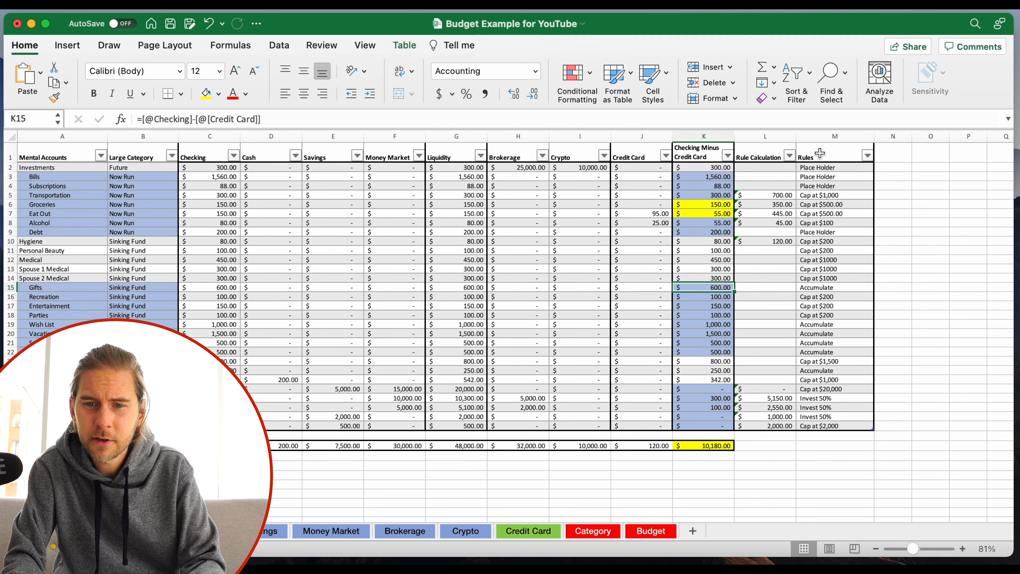
Step: Review the Rules column and compare Transportation's rule with its rule calculation and Checking Minus Credit Card balance
drag(818, 167, 822, 358)
click(824, 221)
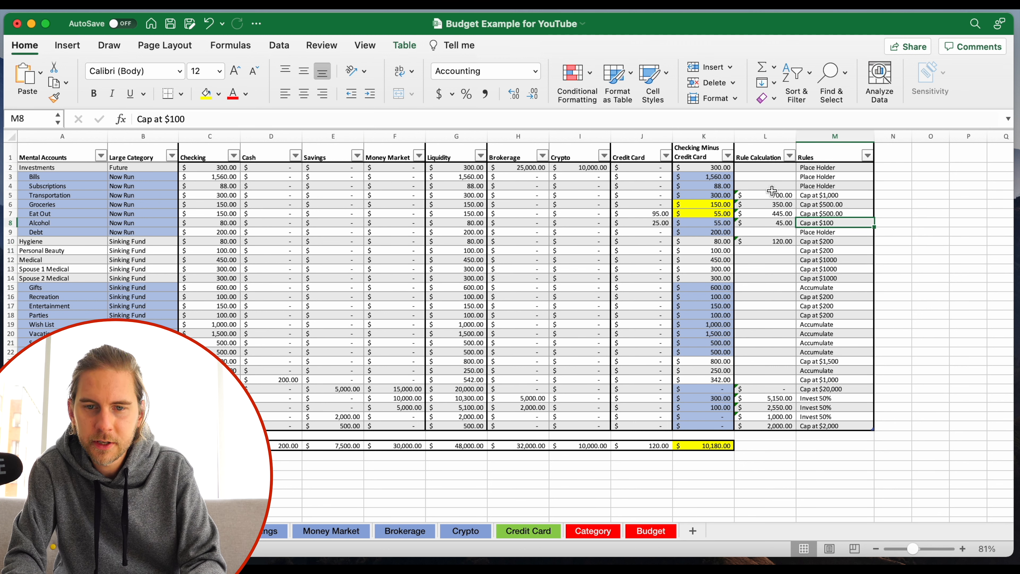
drag(800, 195, 716, 193)
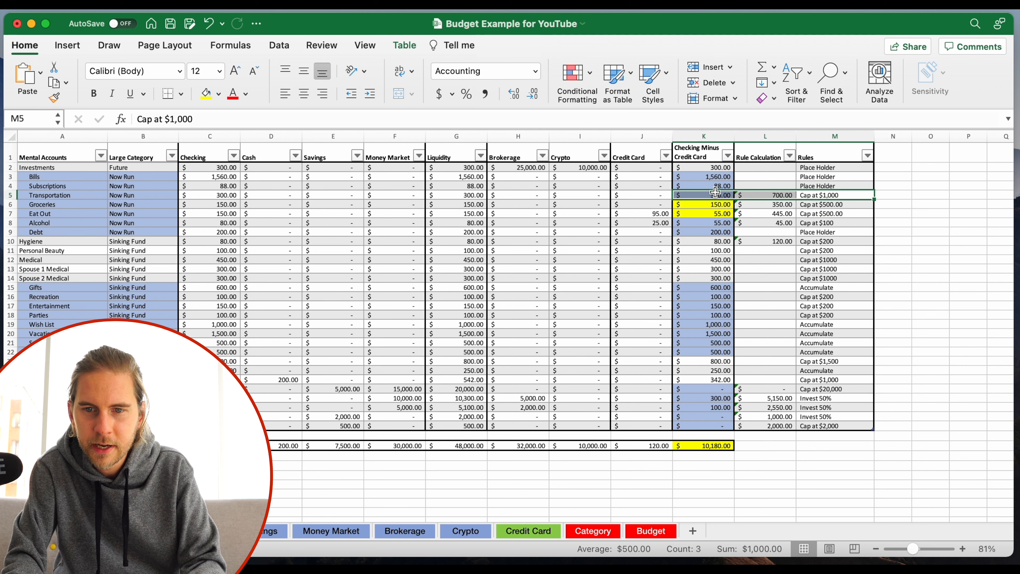
Step: Examine the cap rule for Transportation and the formula behind its rule calculation
click(824, 195)
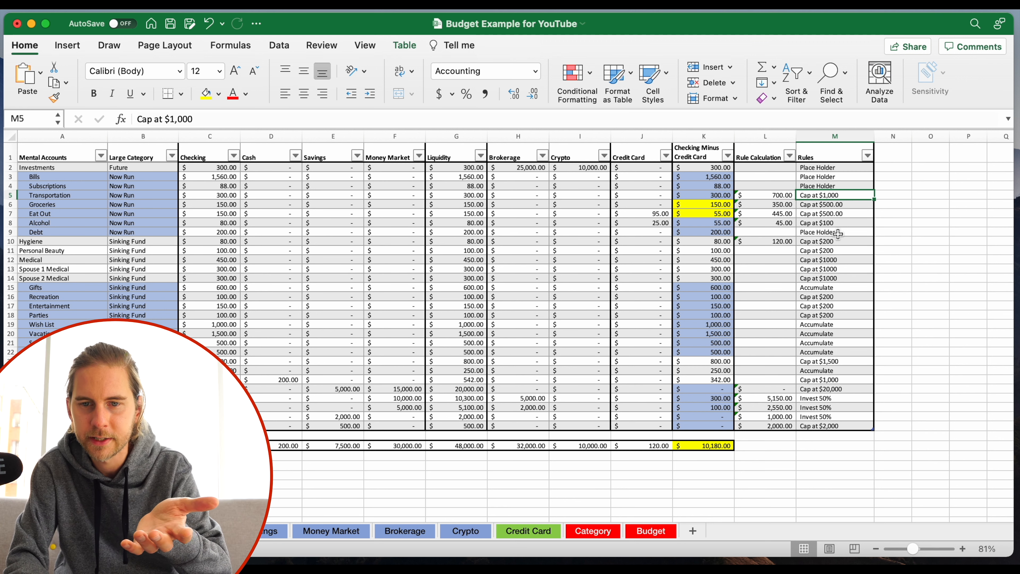
click(789, 197)
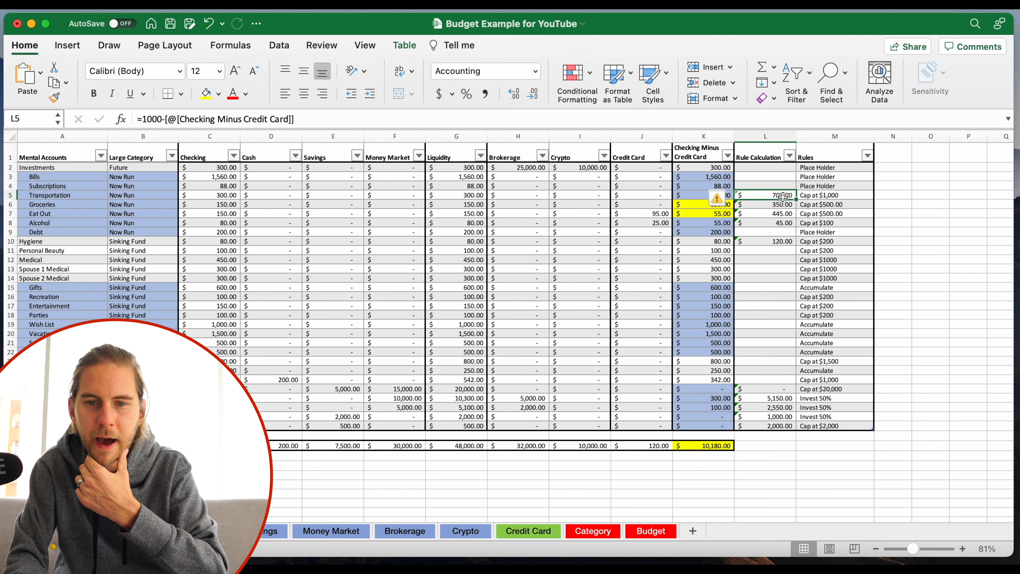
double_click(783, 197)
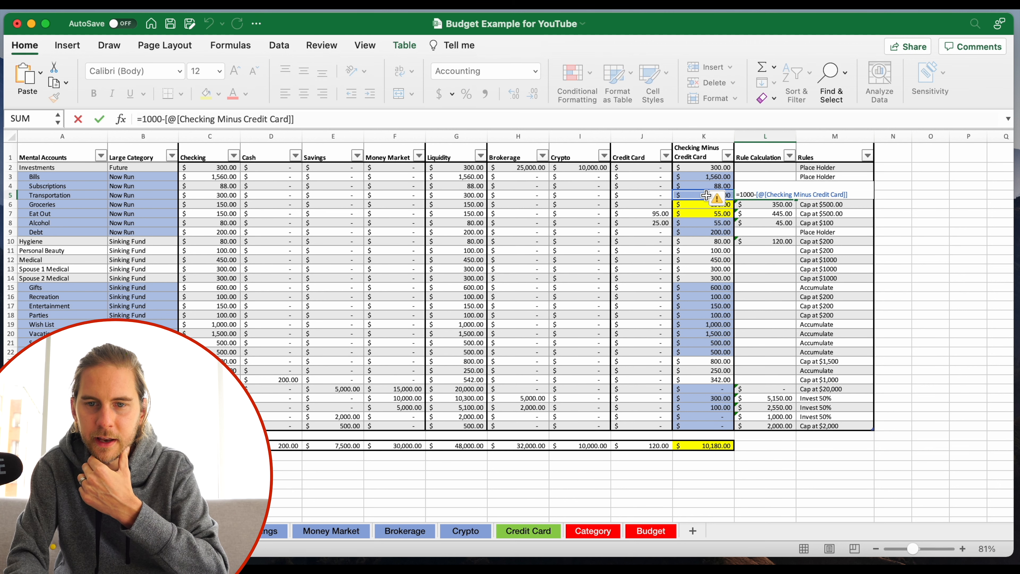
key(Return)
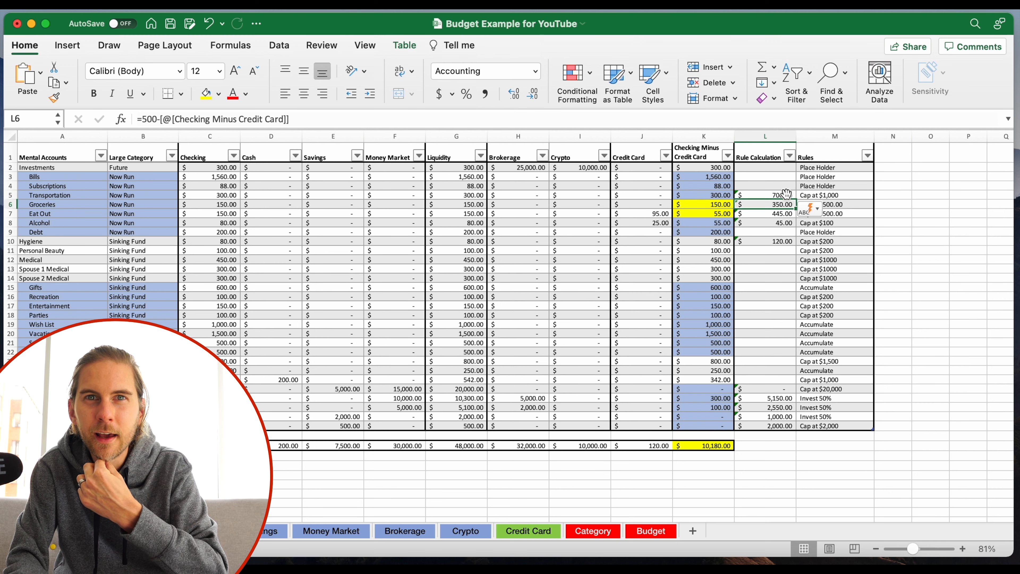
click(787, 195)
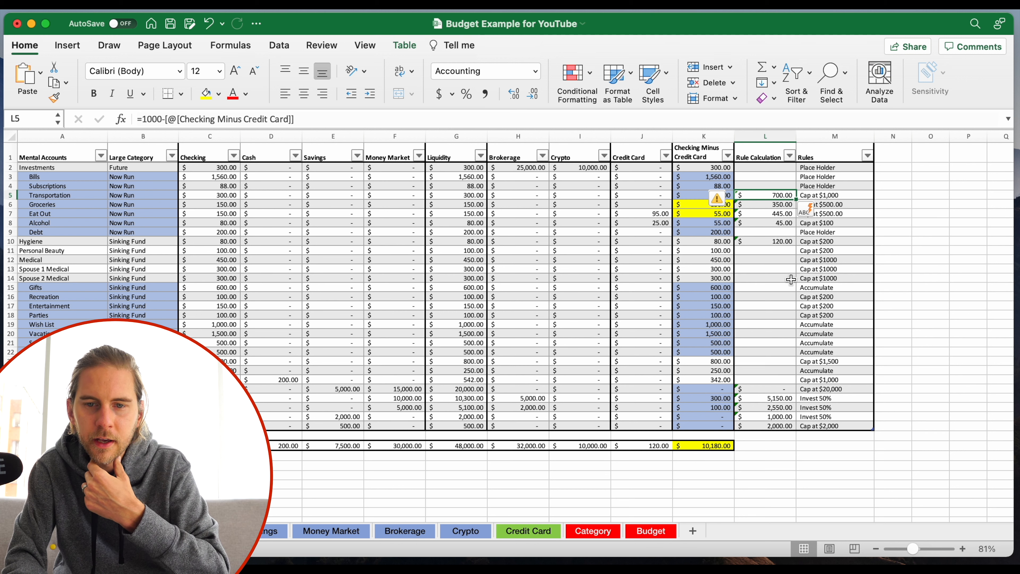
Step: Enter a rule calculation for Personal Beauty that subtracts its Checking Minus Credit Card amount from 200
click(783, 268)
click(779, 251)
text(=)
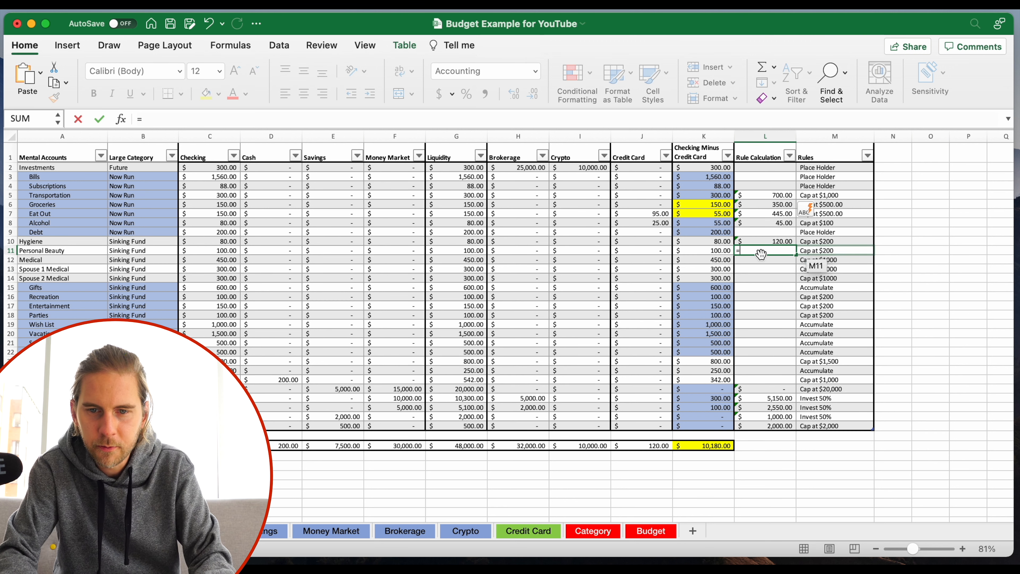
text(200-)
click(713, 252)
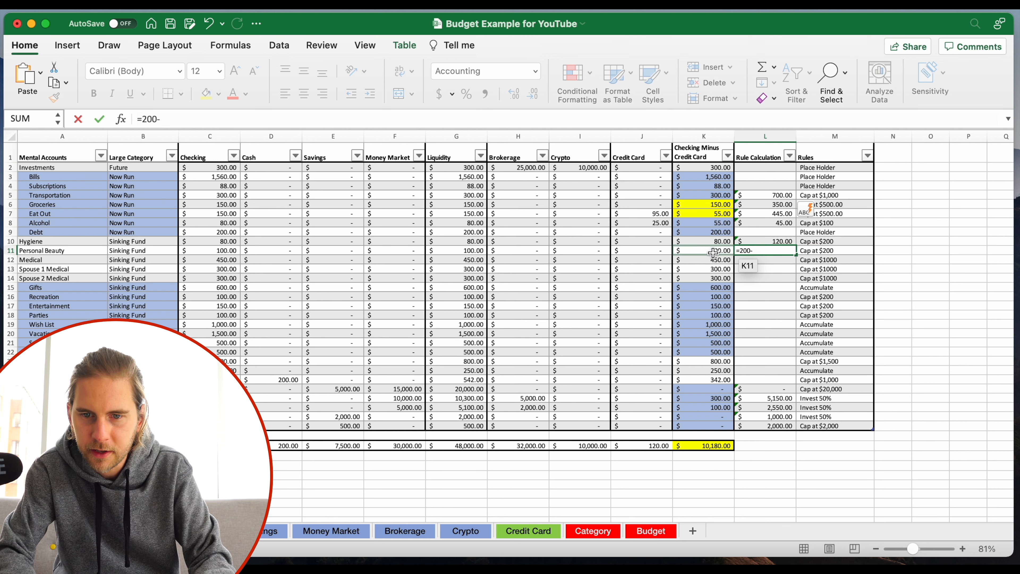
key(Return)
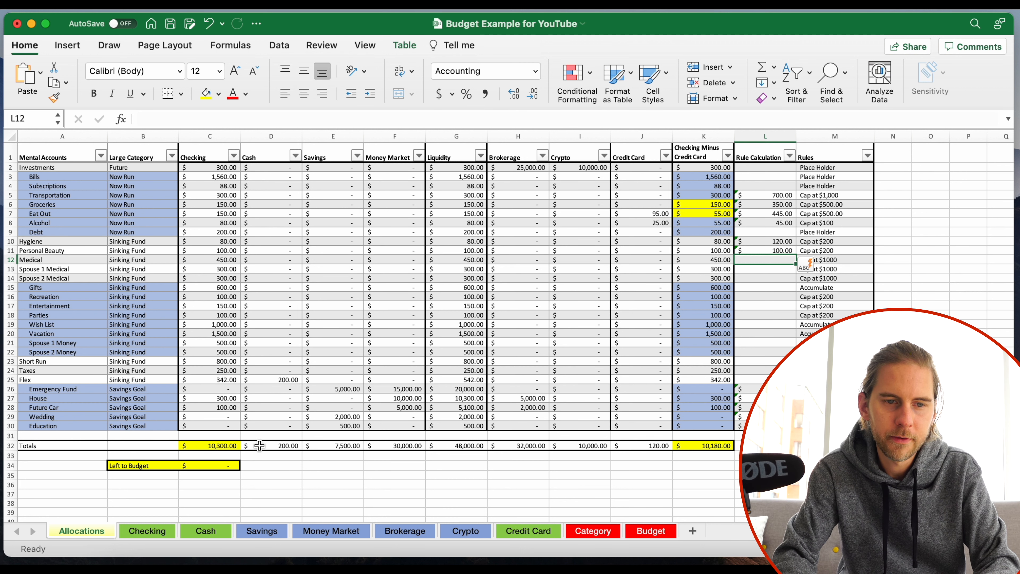
Step: Inspect the Checking, Cash, Savings, Money Market and Liquidity totals, and sum the Checking through Money Market totals for comparison
click(218, 448)
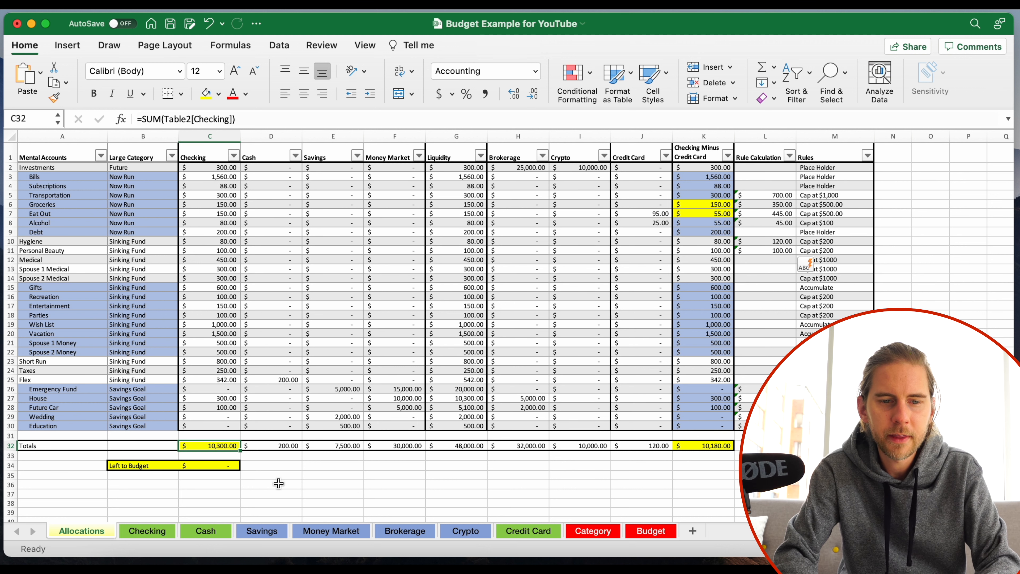
click(281, 446)
click(343, 446)
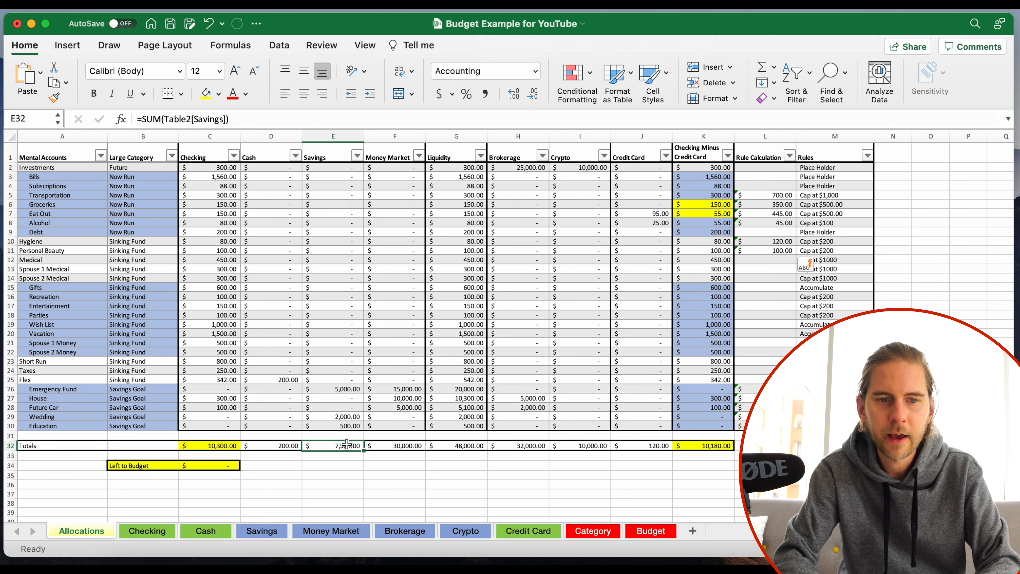
click(386, 446)
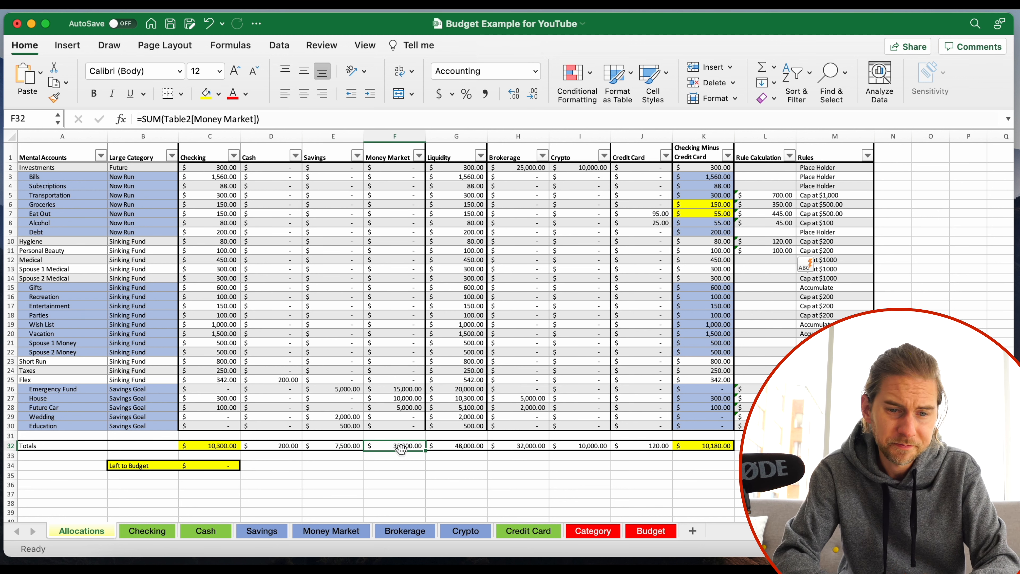
click(462, 452)
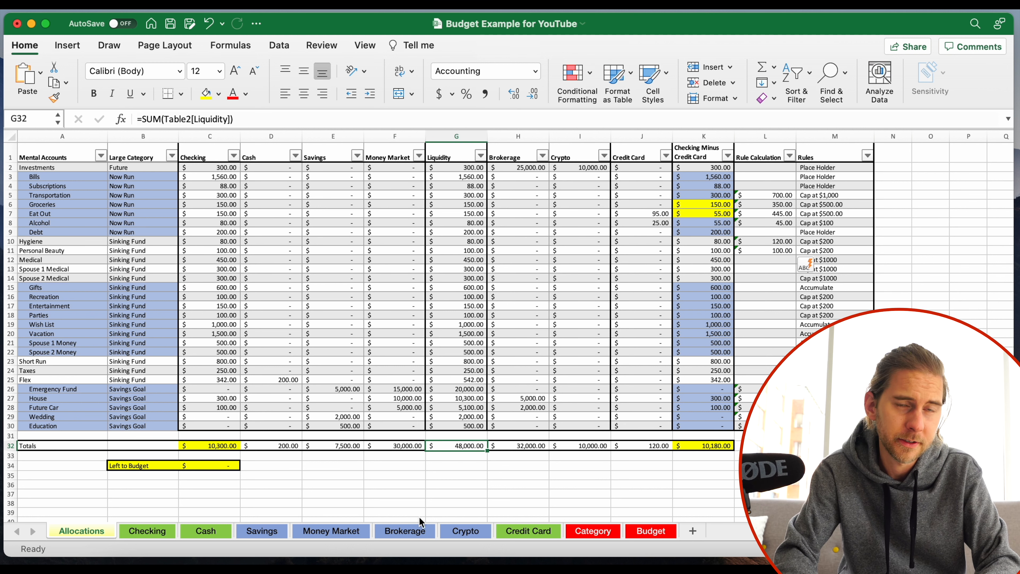
click(205, 450)
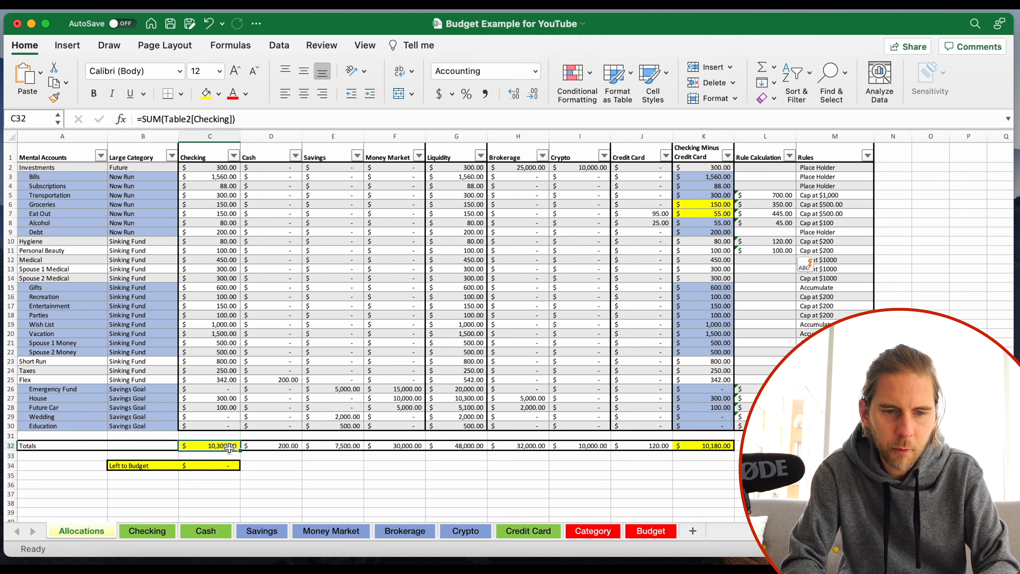
drag(230, 448, 382, 446)
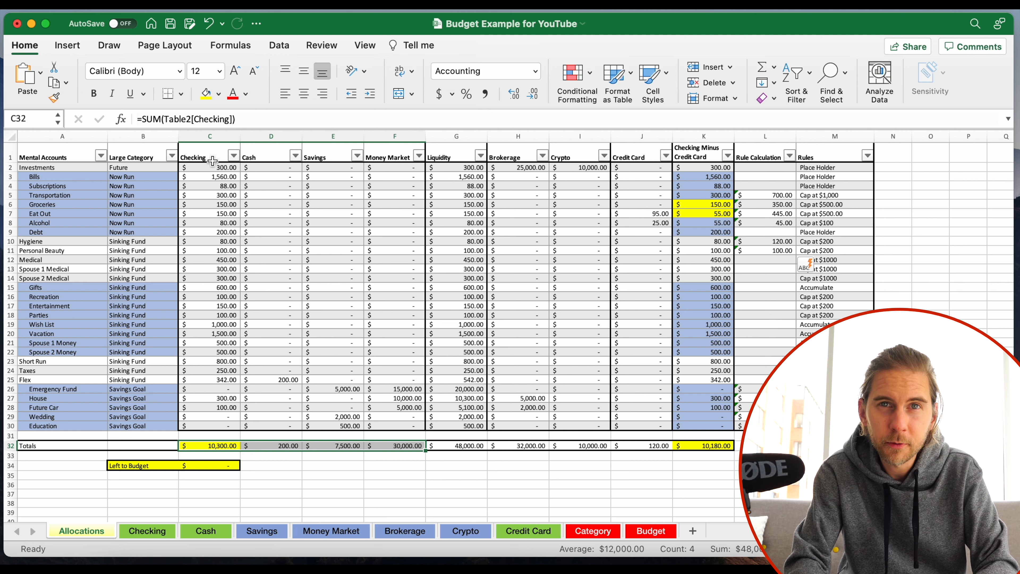
Step: Compare the Checking total with the Checking Minus Credit Card total, and review the Left to Budget label and the mental accounts list
click(217, 446)
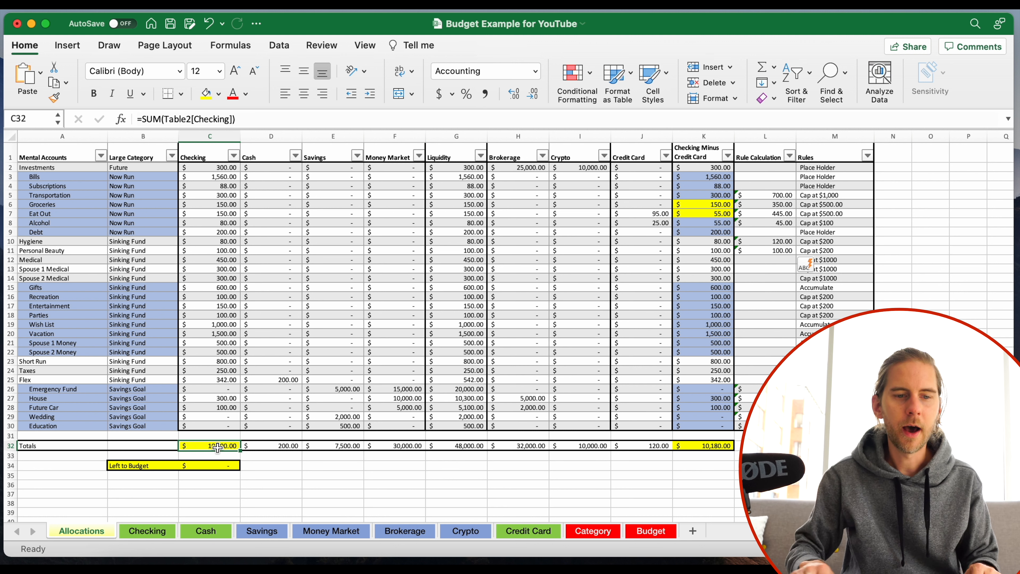
click(164, 465)
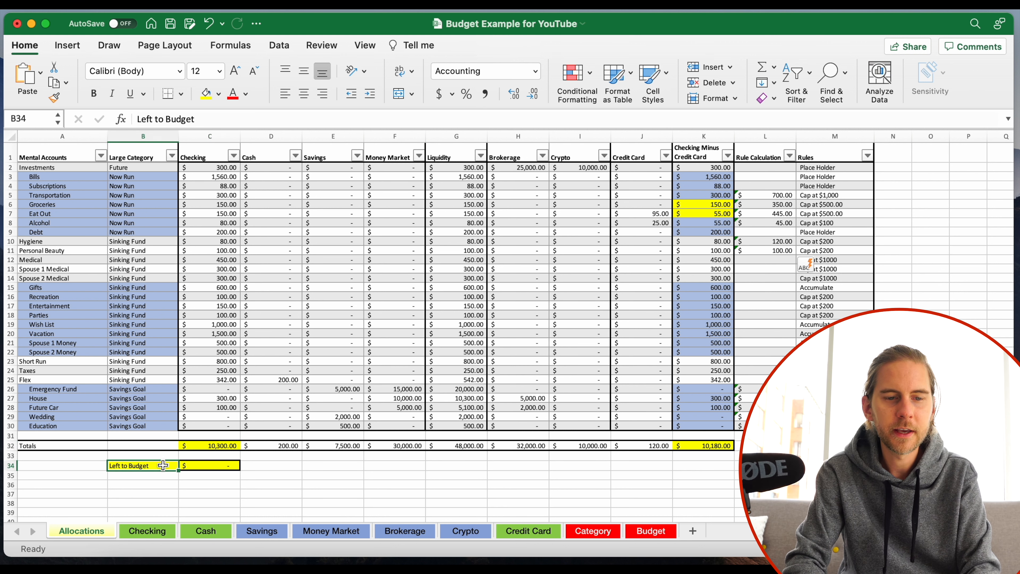
click(219, 446)
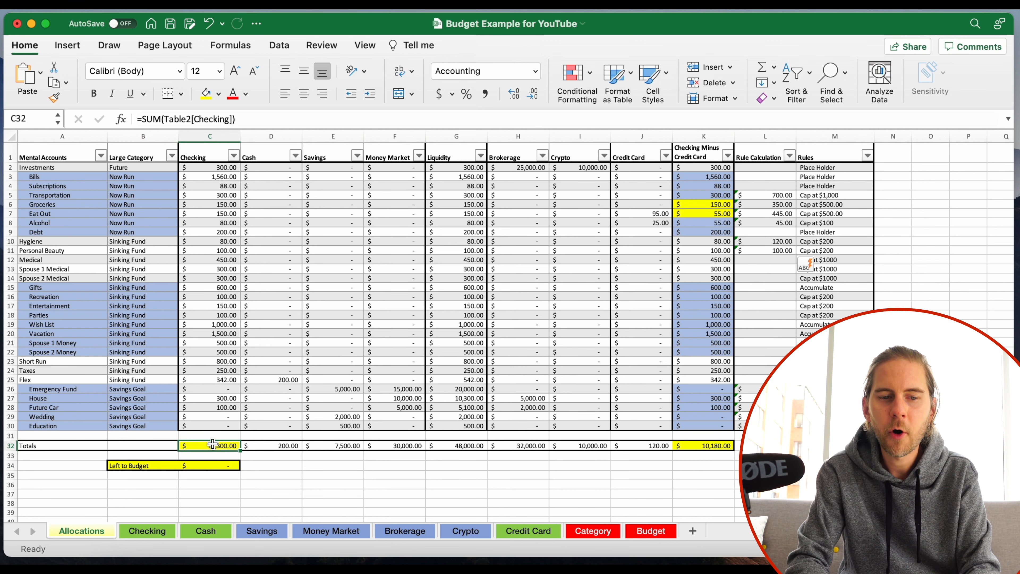
click(701, 448)
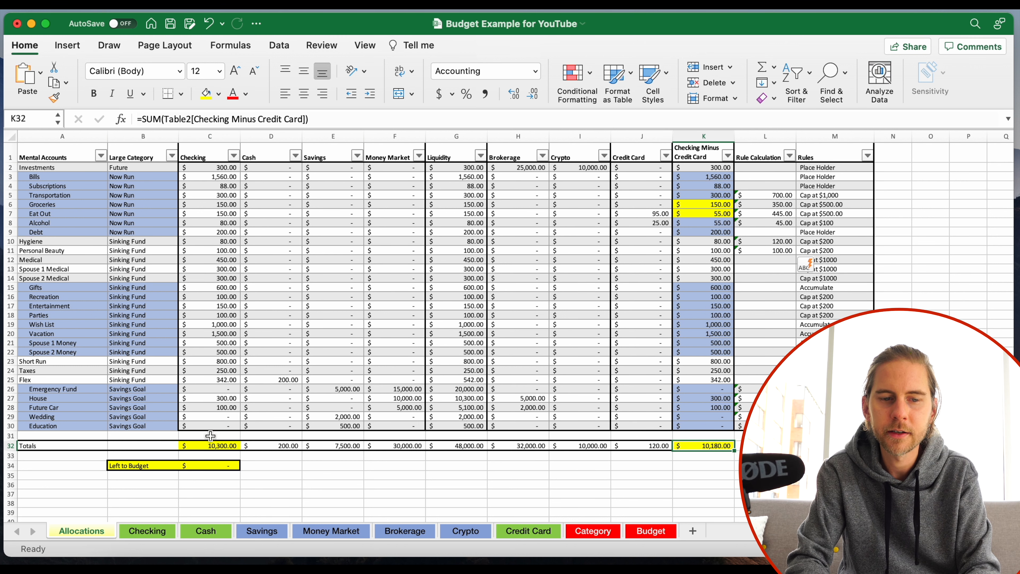
click(206, 445)
click(42, 178)
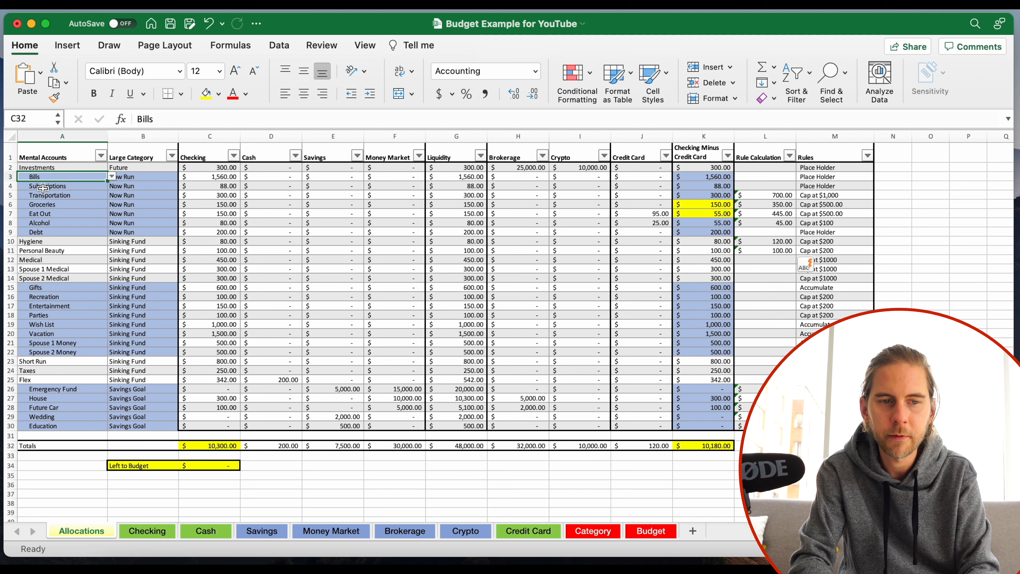
drag(42, 187, 42, 343)
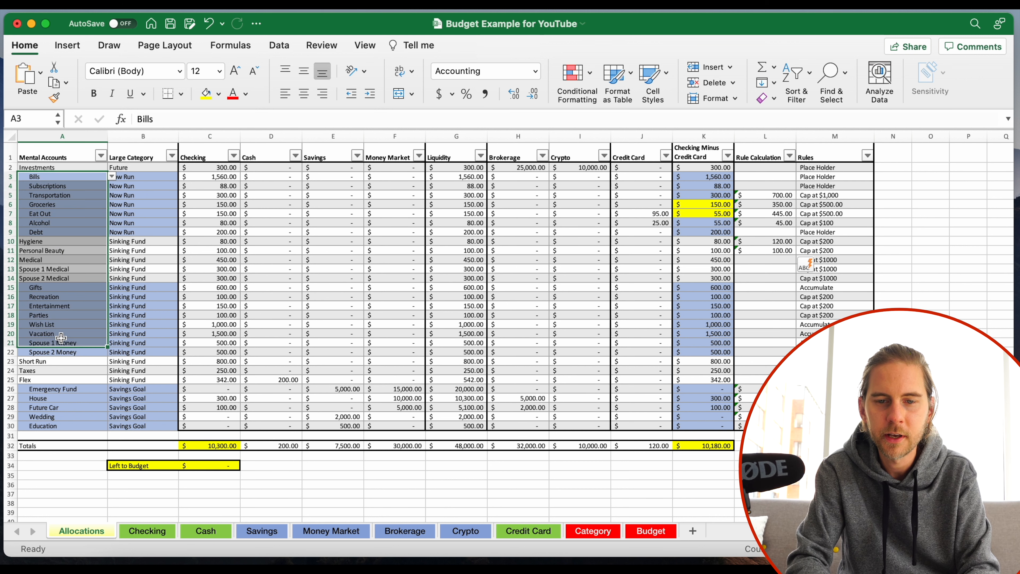
click(714, 445)
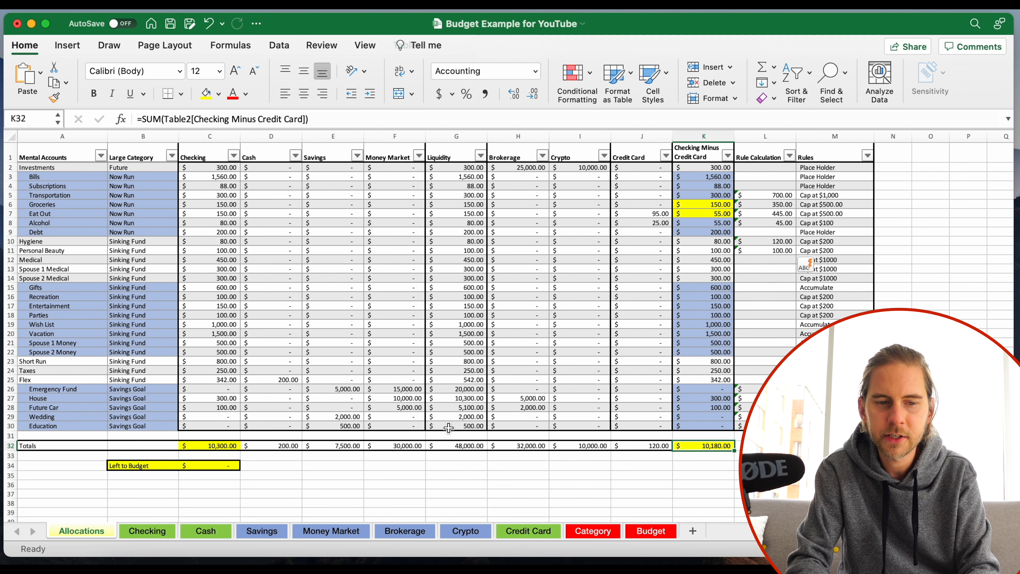
Step: Go through the totals of the Checking, Cash, Savings, Money Market, Brokerage and Crypto accounts
click(226, 443)
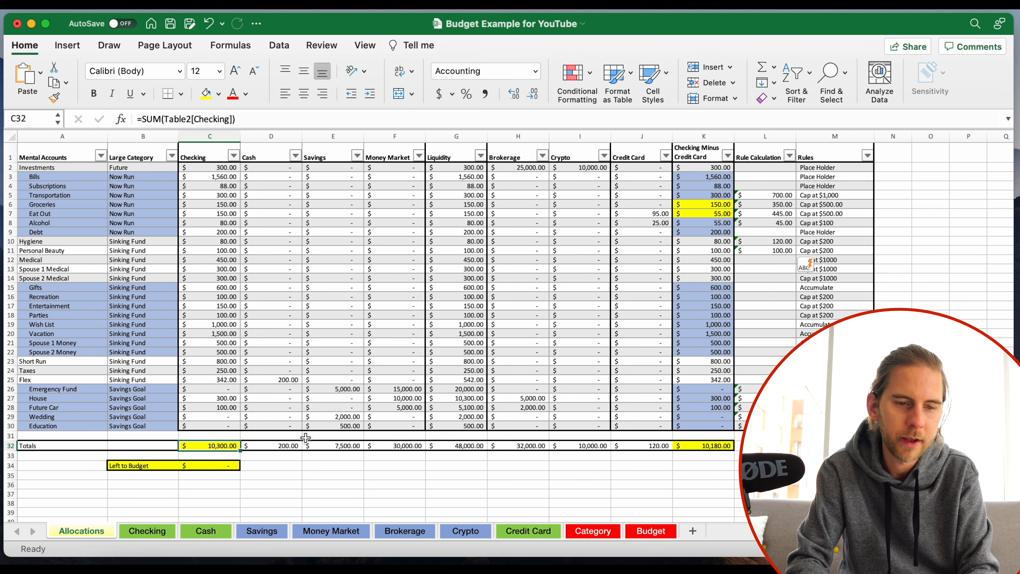
click(257, 448)
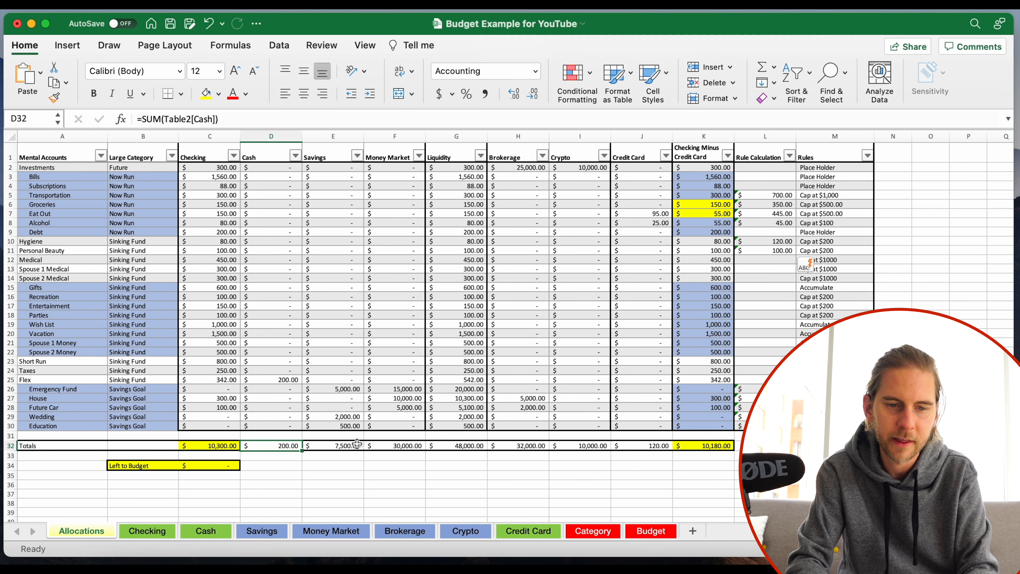
click(357, 446)
click(402, 445)
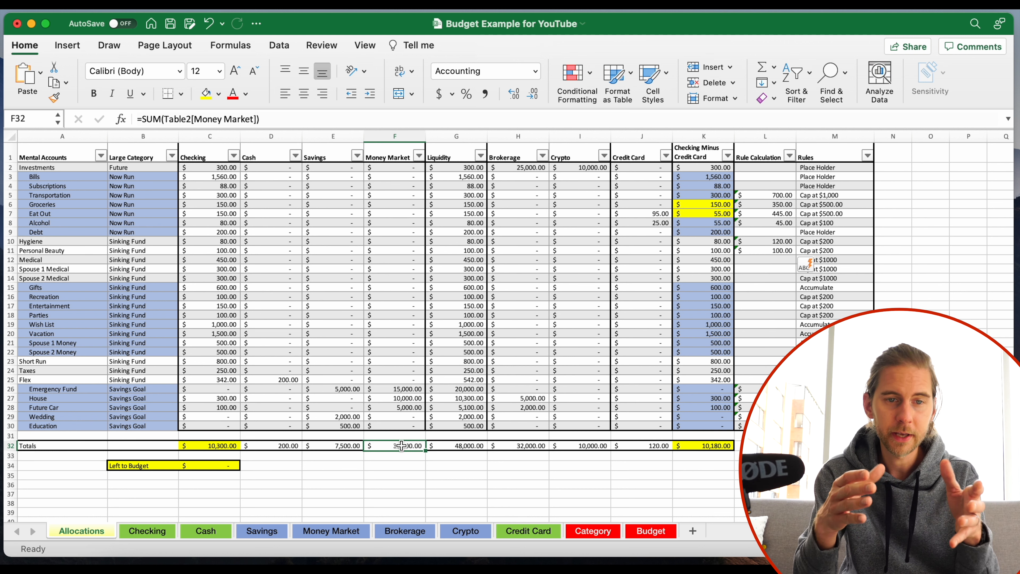
click(518, 445)
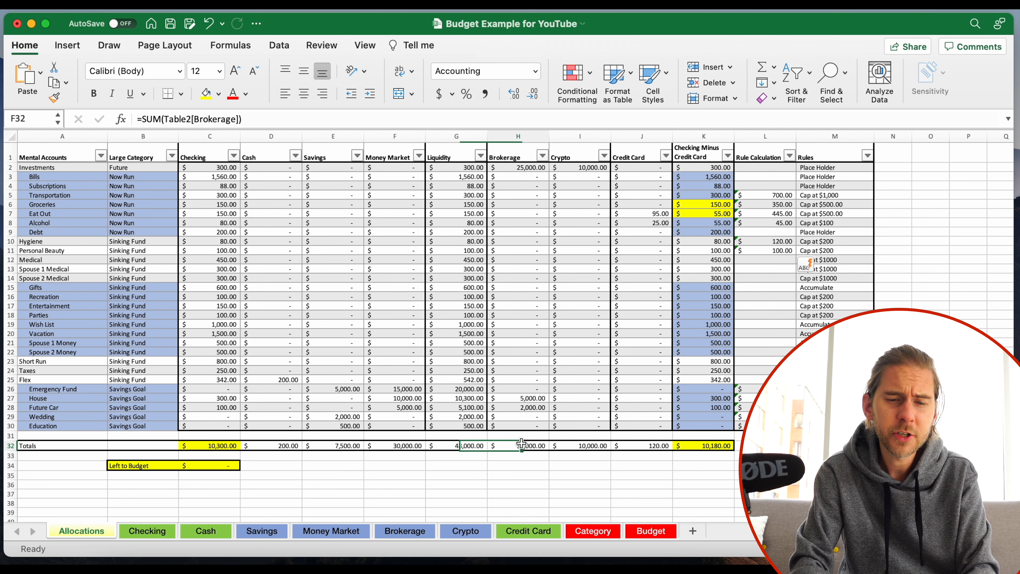
click(579, 446)
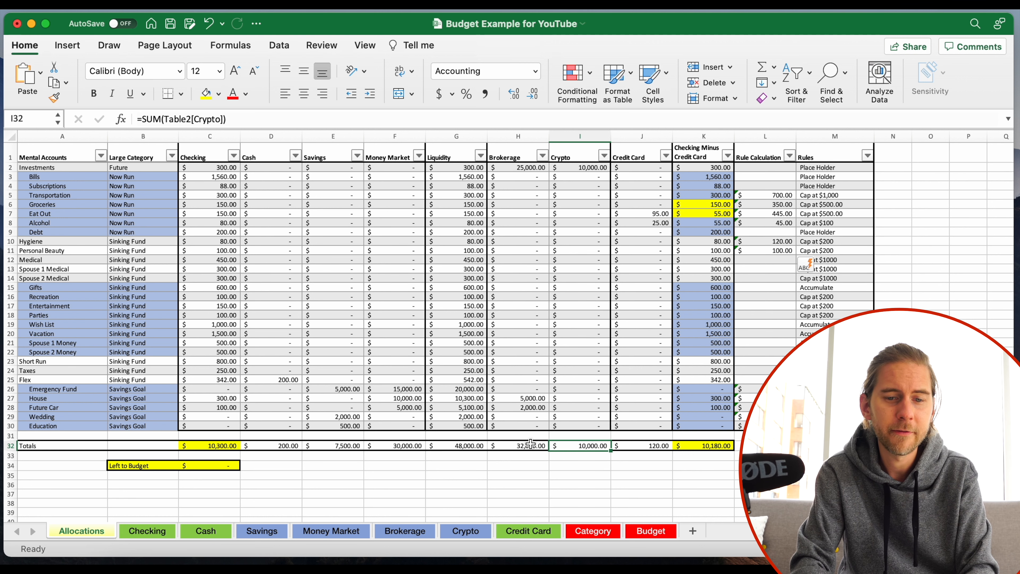
click(529, 444)
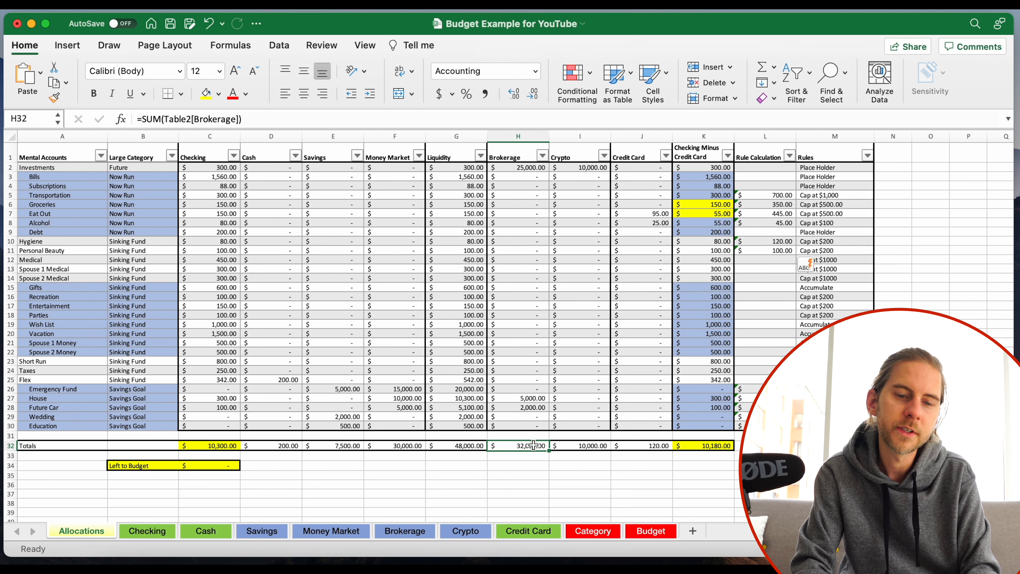
click(524, 457)
click(523, 446)
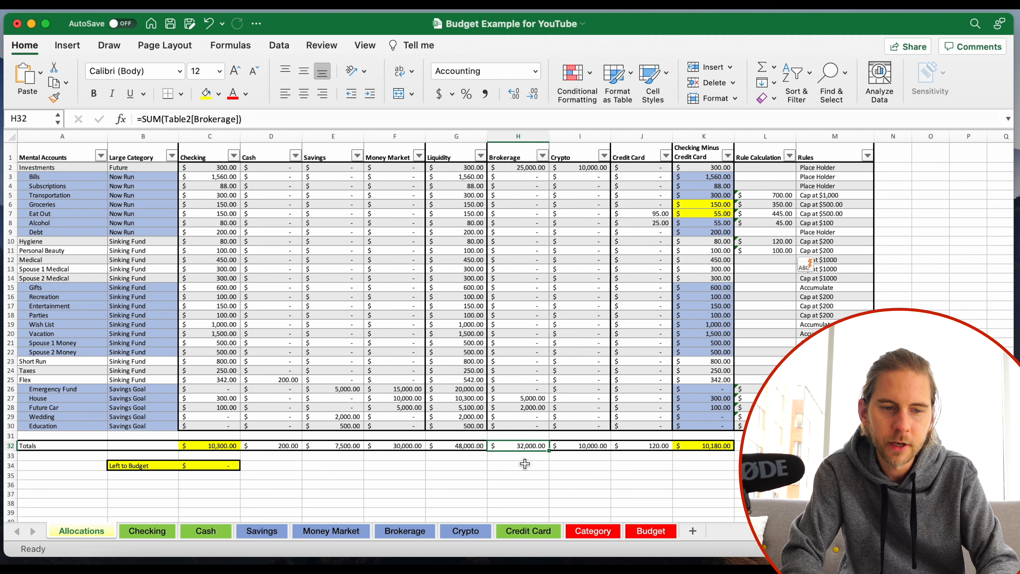
Step: Inspect the Left to Budget amount and the formula behind it
click(354, 456)
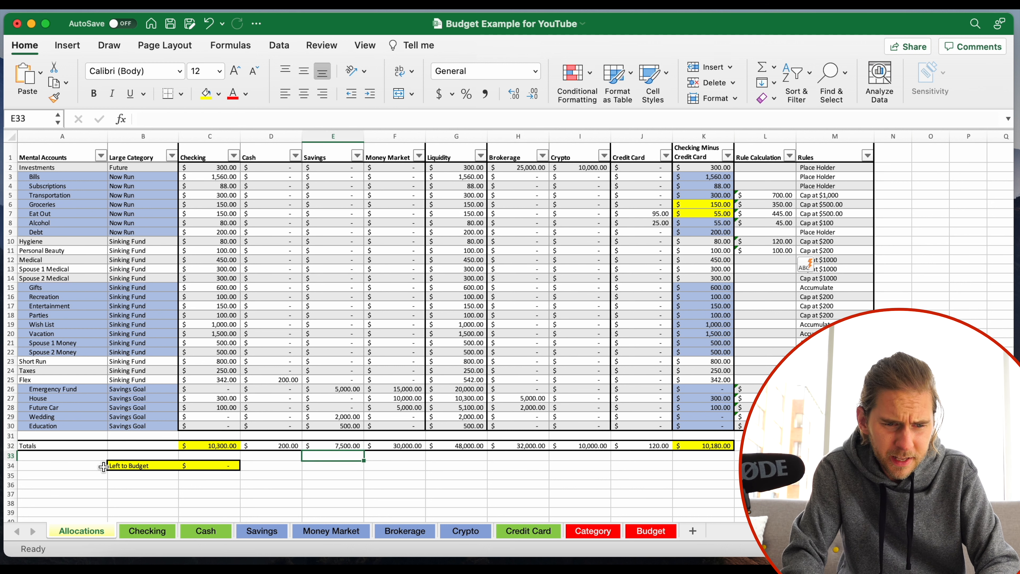
click(155, 467)
click(185, 467)
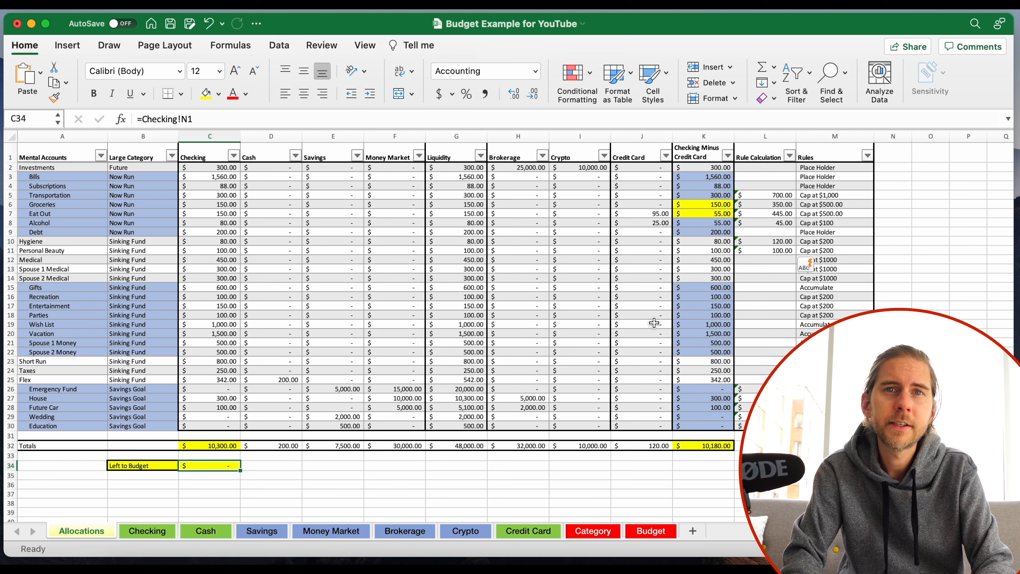
Step: Review the Checking Minus Credit Card balances for all mental accounts from Investments to Education
click(719, 475)
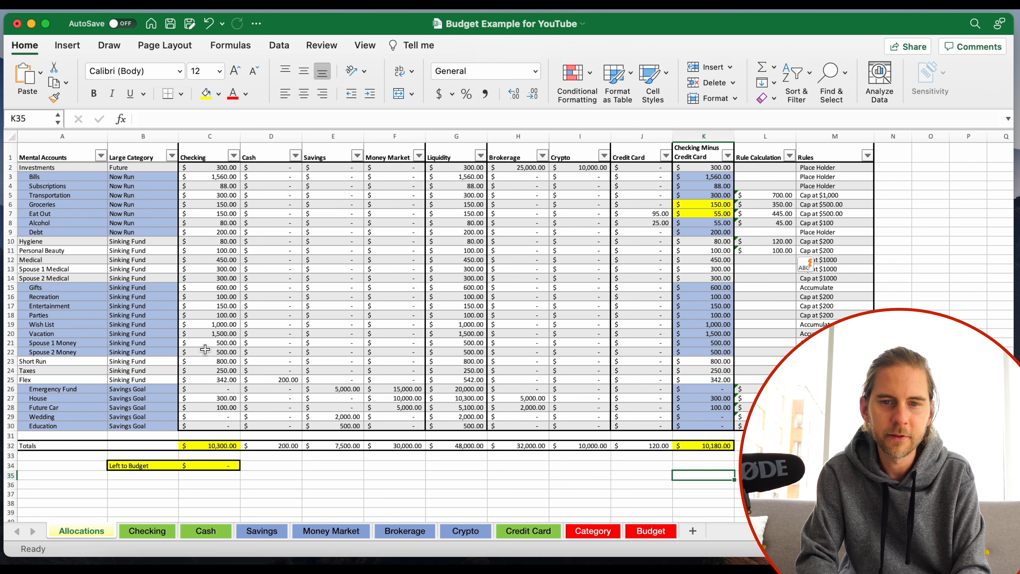
drag(699, 168, 706, 426)
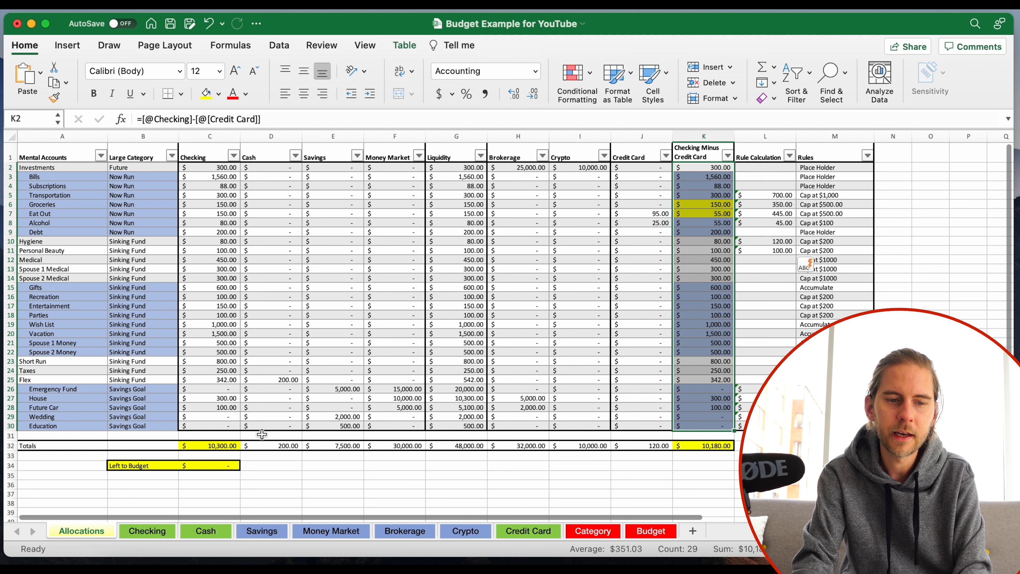
click(336, 465)
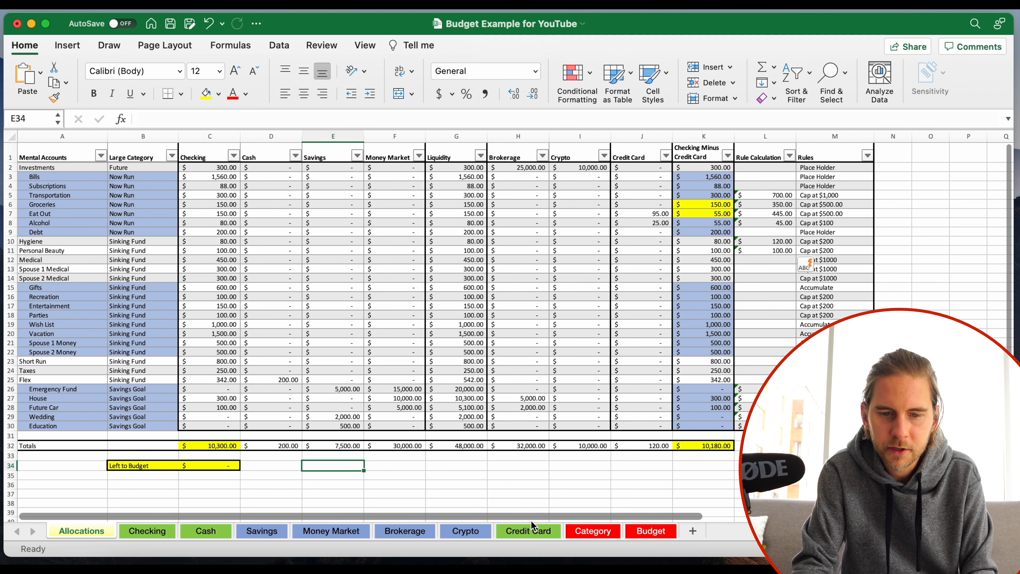
Step: Start a new Credit Card transaction below the two restaurant entries, dated 01/21/2022
click(527, 532)
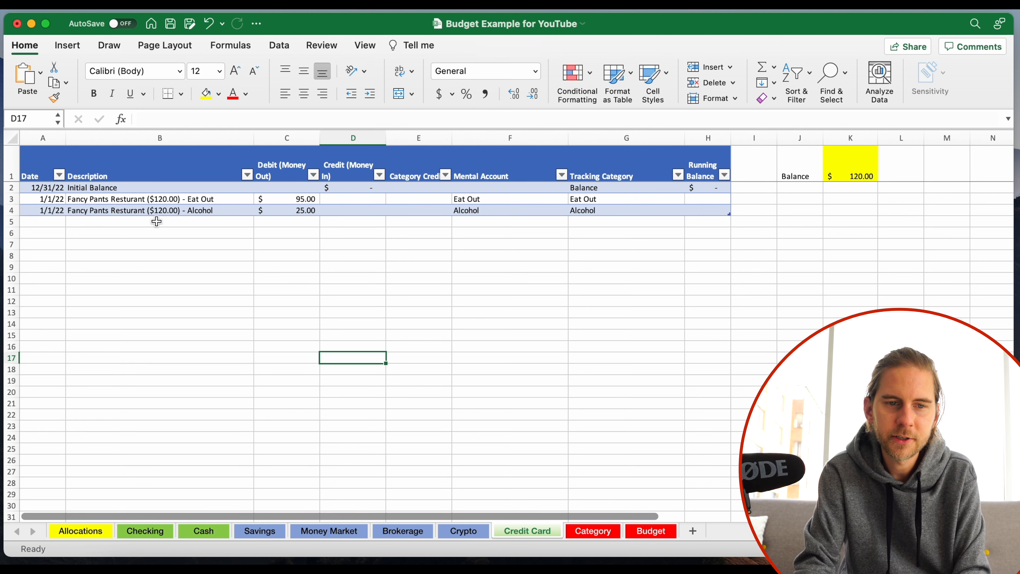
click(52, 222)
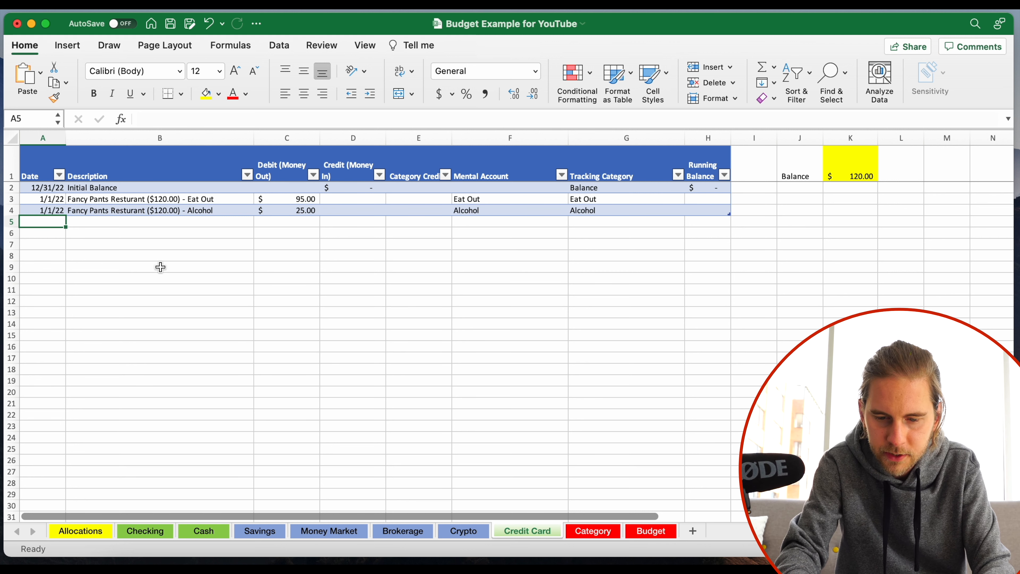
text(01/21/202)
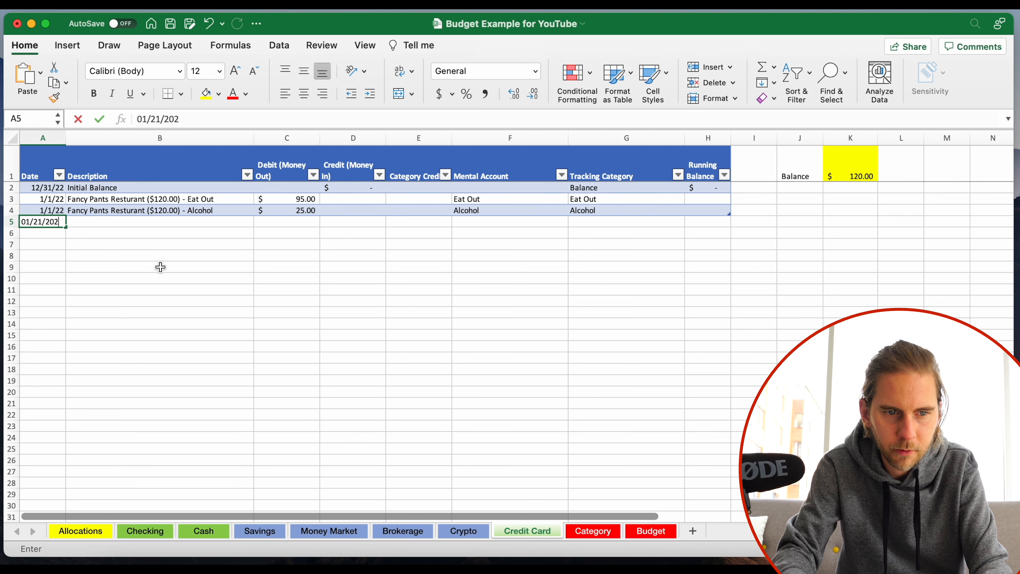
text(2)
key(Tab)
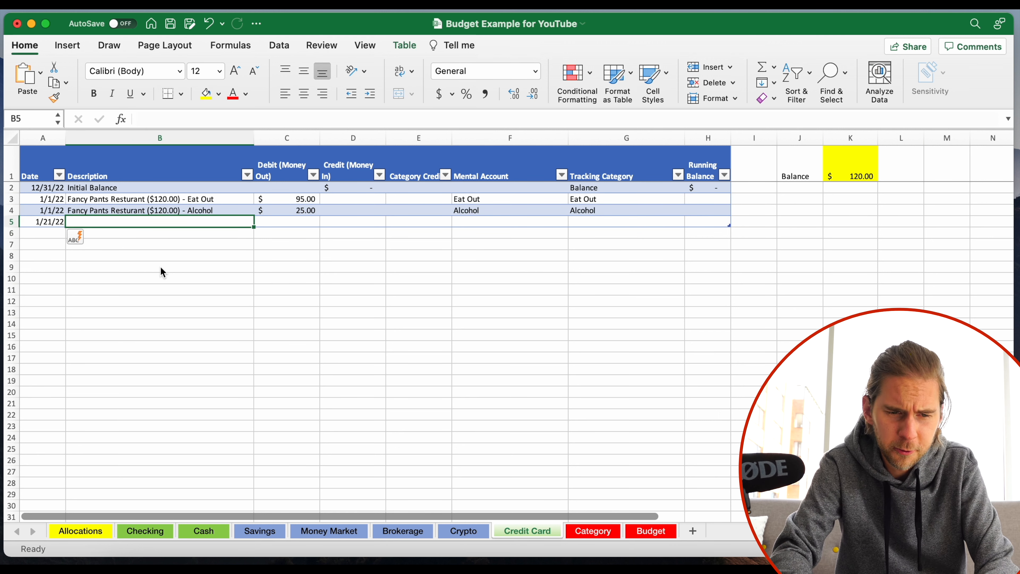
Step: Describe the new transaction as "Banana Republic - New Jacket" followed by the spouse's name and "Money", with a debit of 100
text(Banana Republic -)
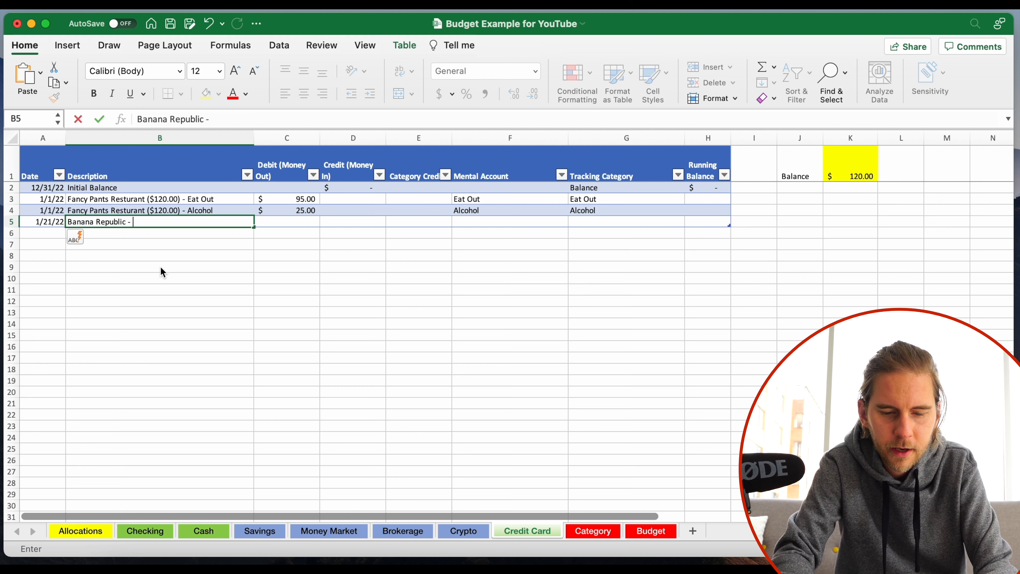
text(New Jacket )
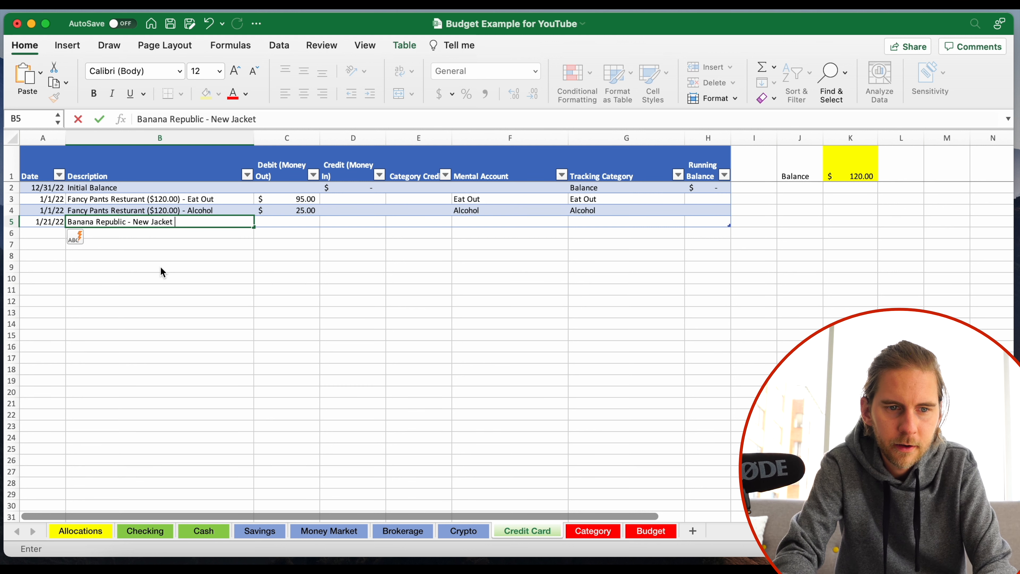
text(- Jonny Mone)
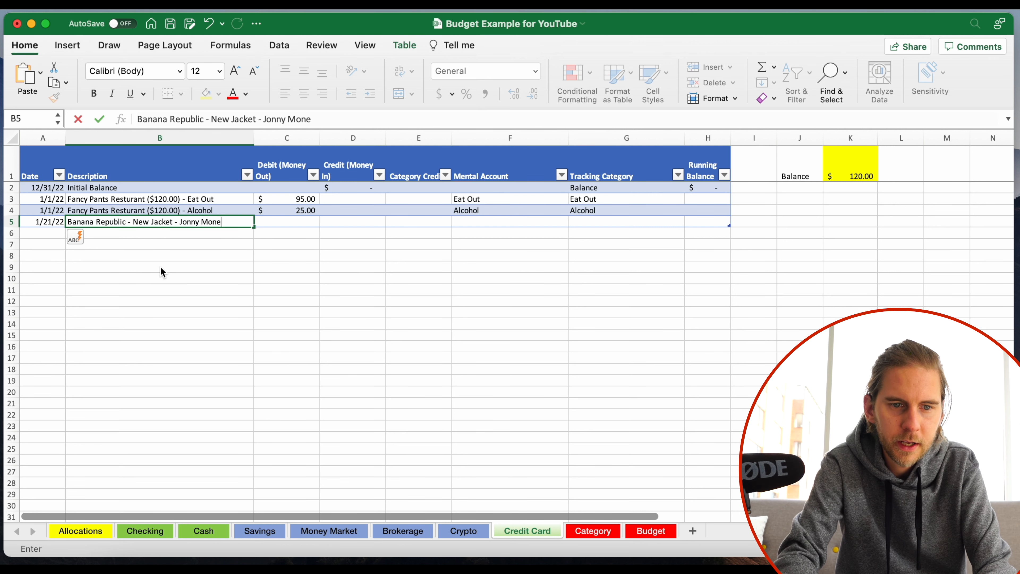
text(y)
key(Tab)
text(100)
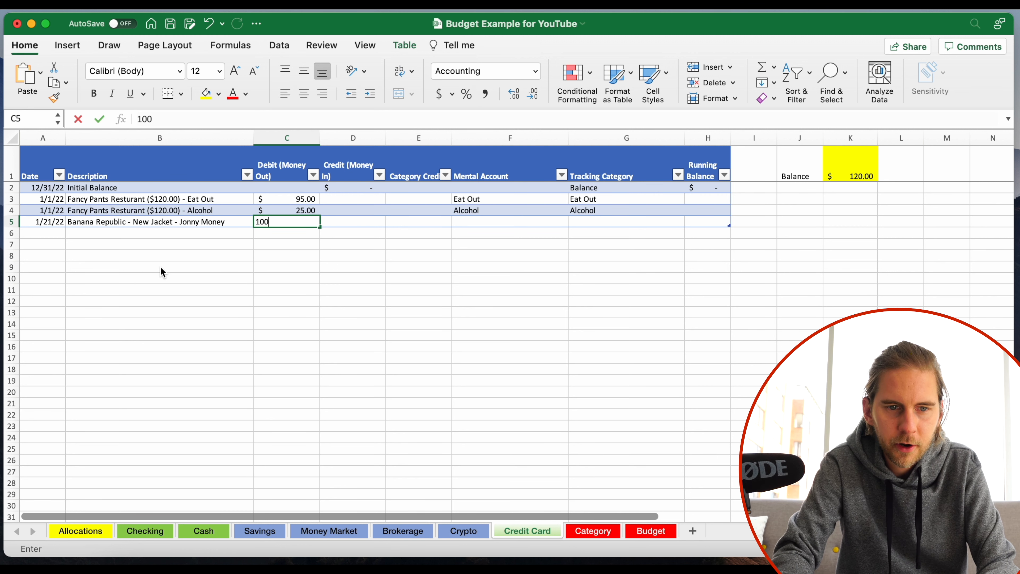
key(Return)
Step: Assign the Banana Republic jacket purchase to the mental account "Spouse 1 mOney"
key(Up)
key(Right)
key(Right)
key(Right)
key(Right)
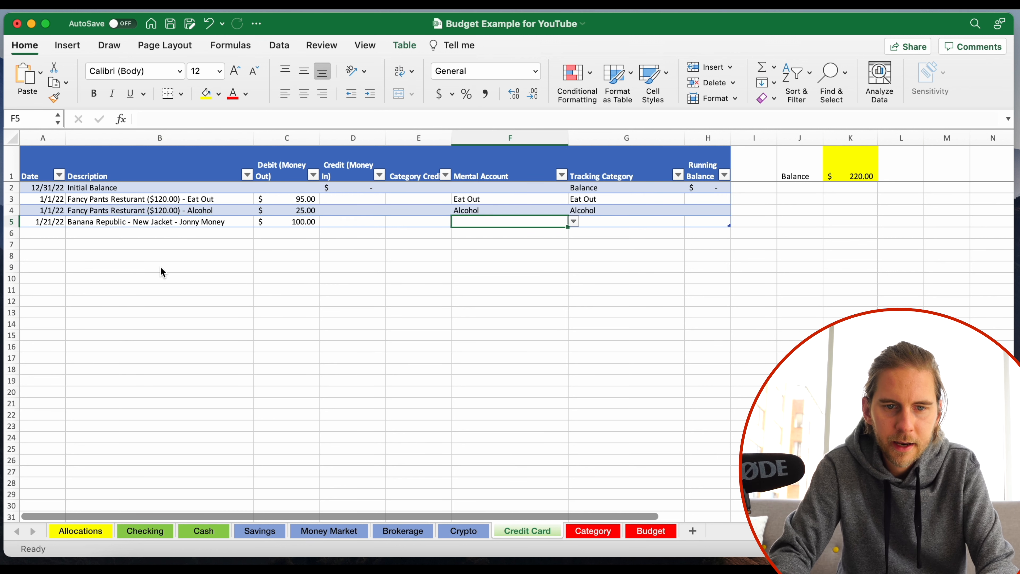
text(Spourse )
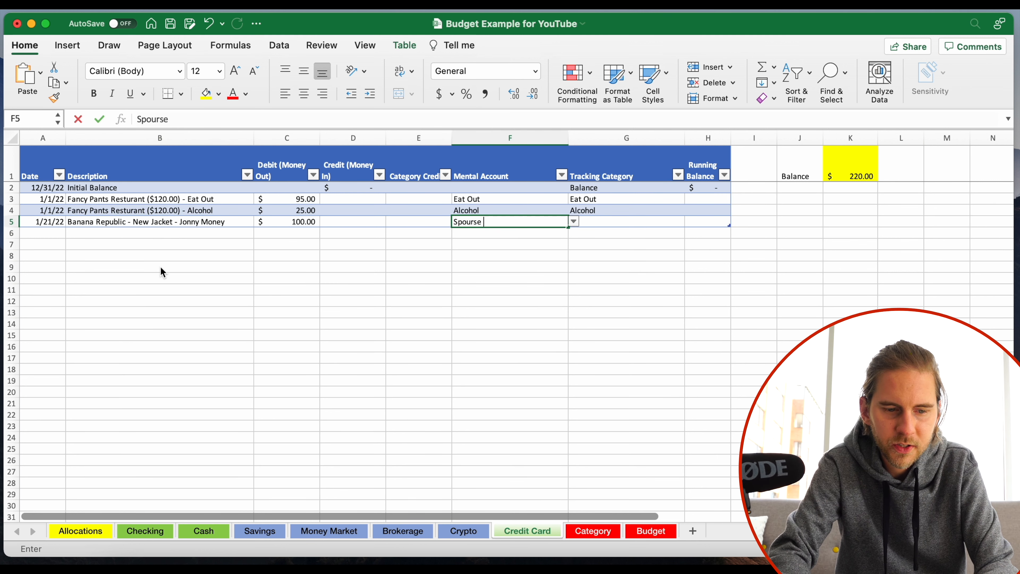
text(1 Money)
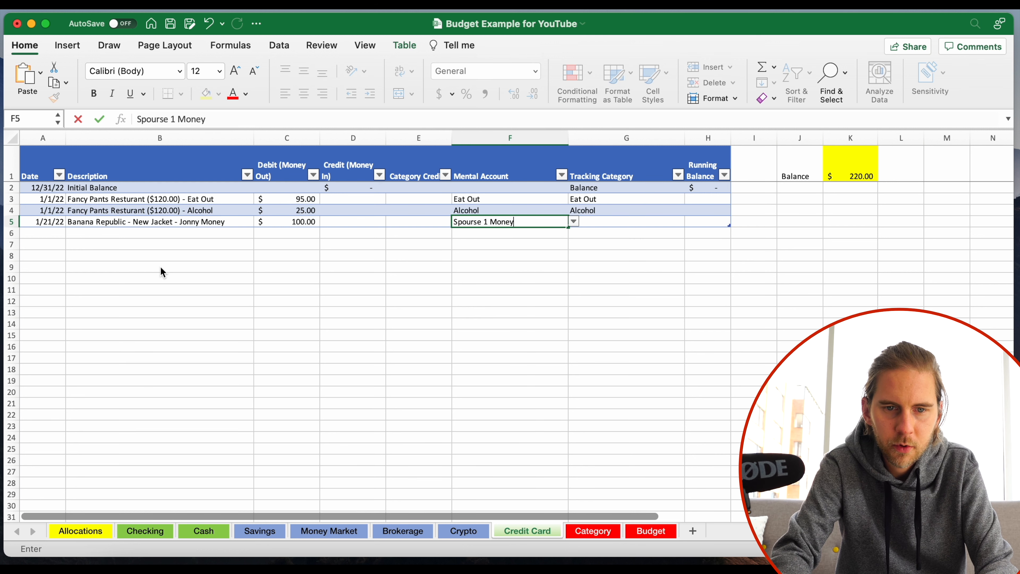
key(Return)
key(Return)
text(Spou)
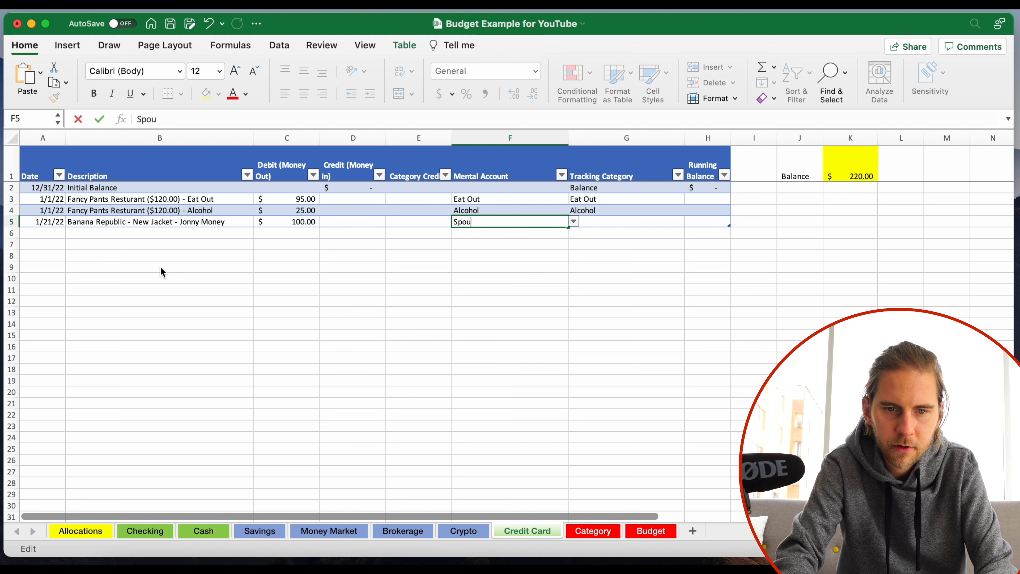
text(se 1 mOney)
key(Return)
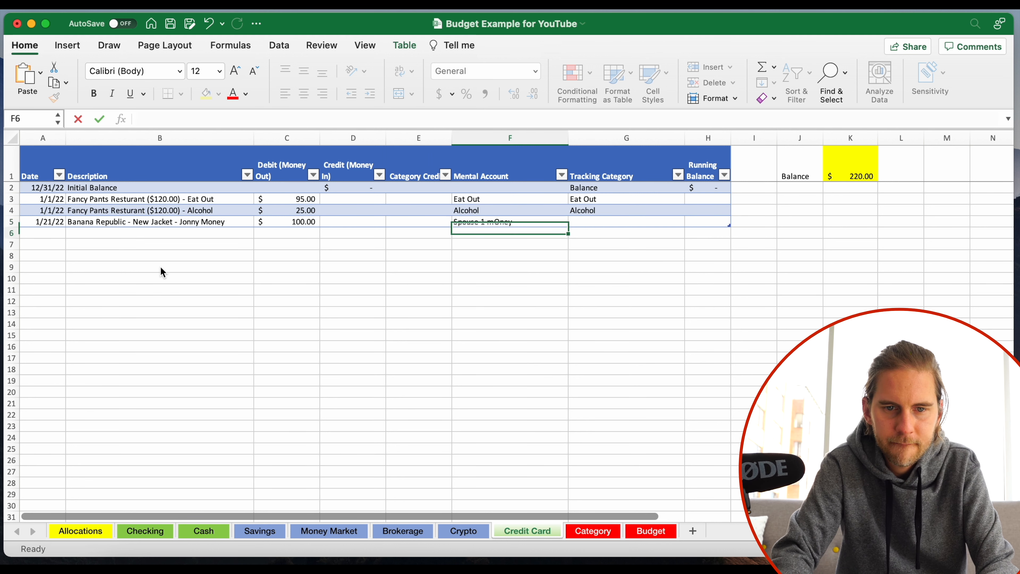
Step: Try to enter "Apparel and Clothing" as the tracking category of the Banana Republic purchase
key(Up)
key(Left)
key(Left)
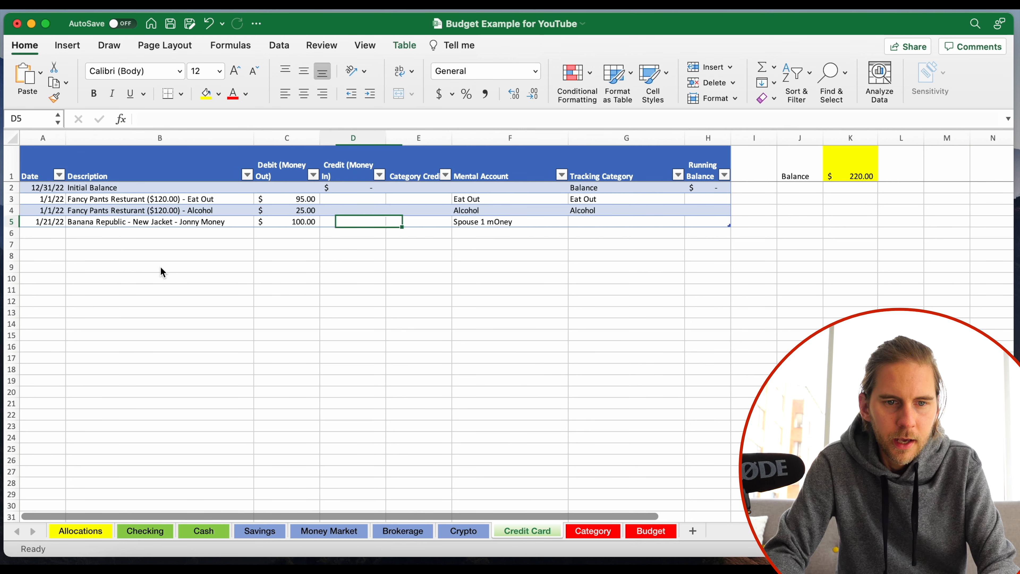
key(Right)
key(Right)
key(Left)
key(Right)
key(Right)
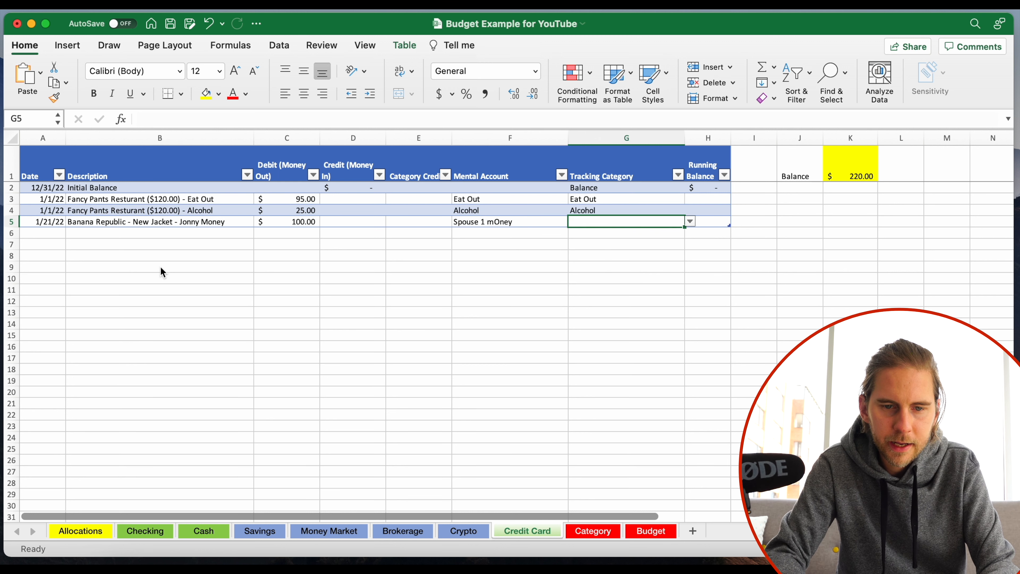
text(Apparel)
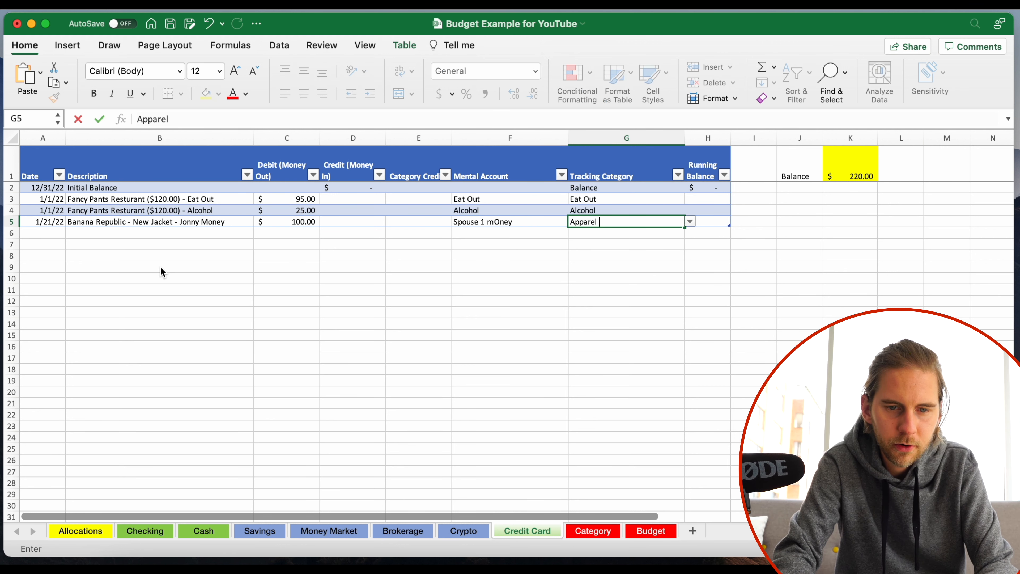
text( and cL)
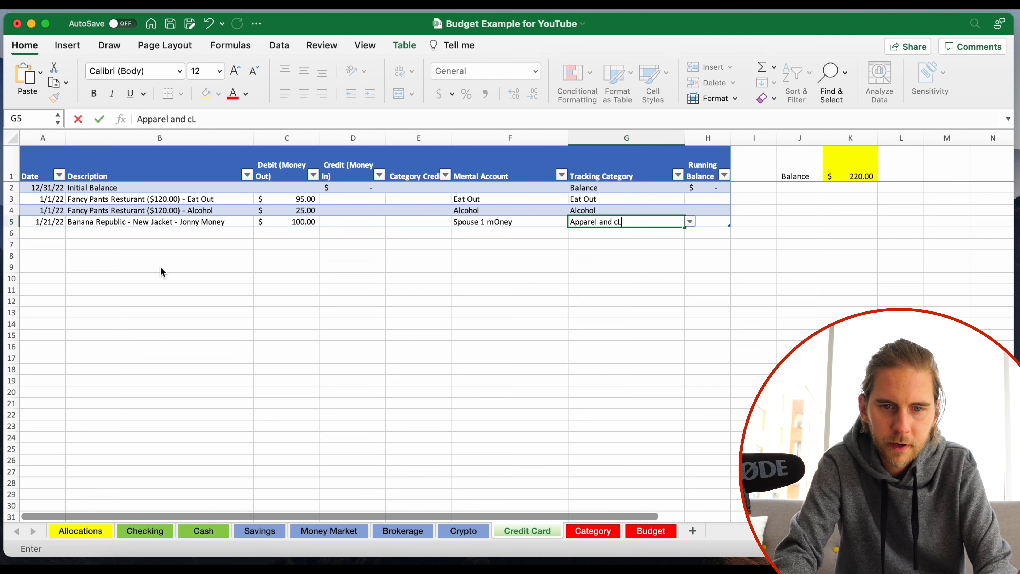
key(BackSpace)
key(BackSpace)
text(Clothing)
key(Return)
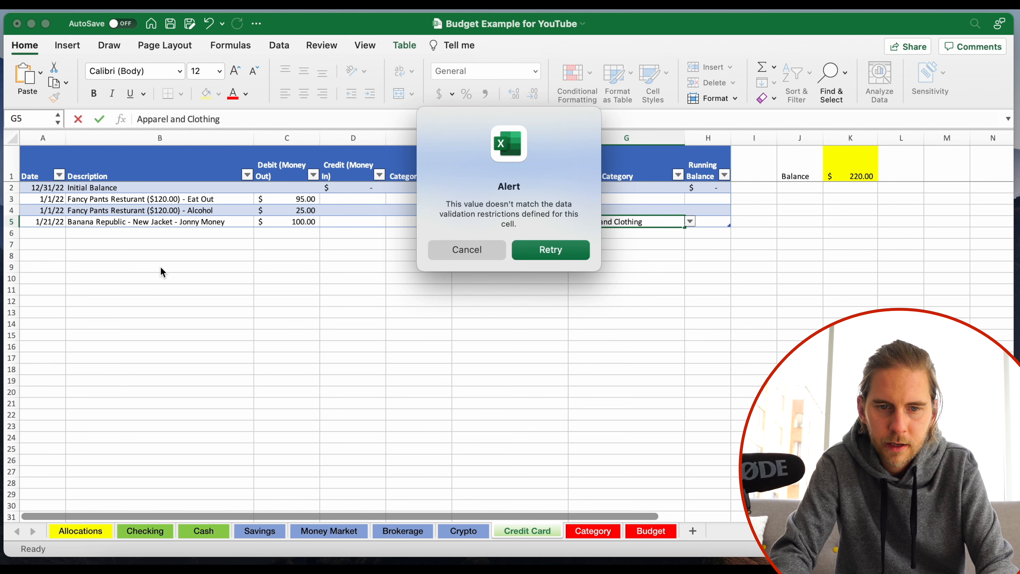
key(Return)
text(App)
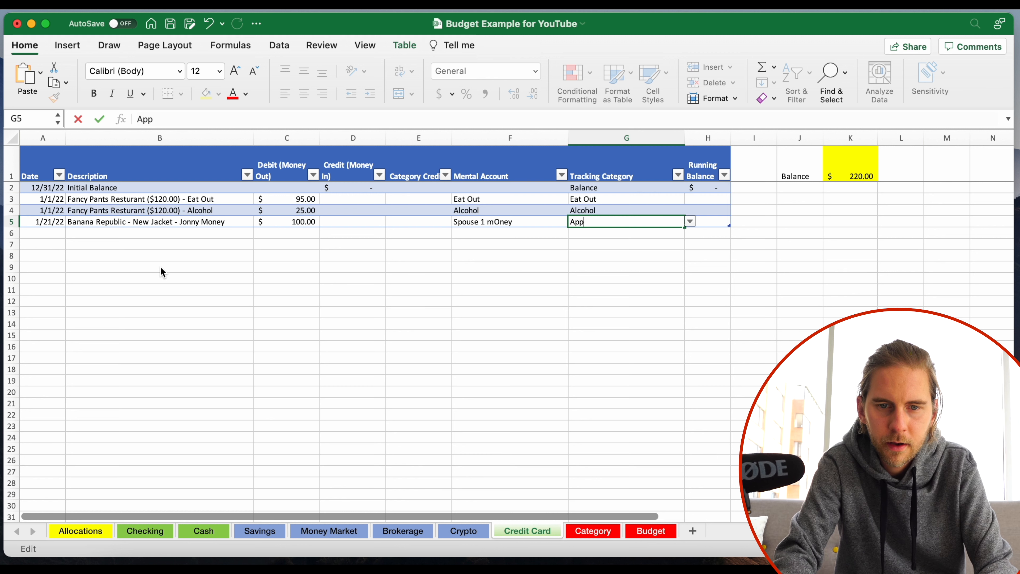
text(arel and Cl)
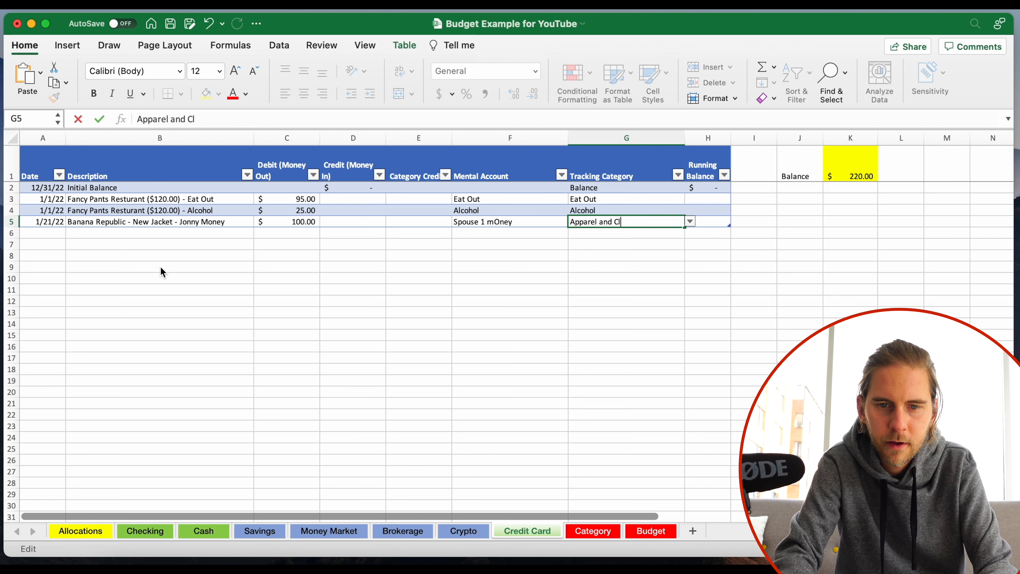
text(othing)
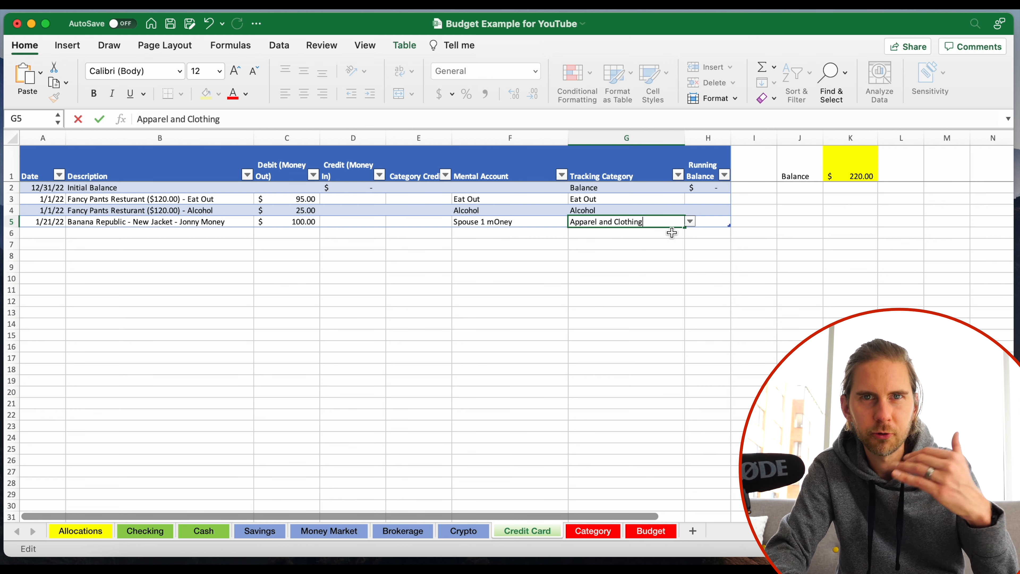
key(Return)
key(Return)
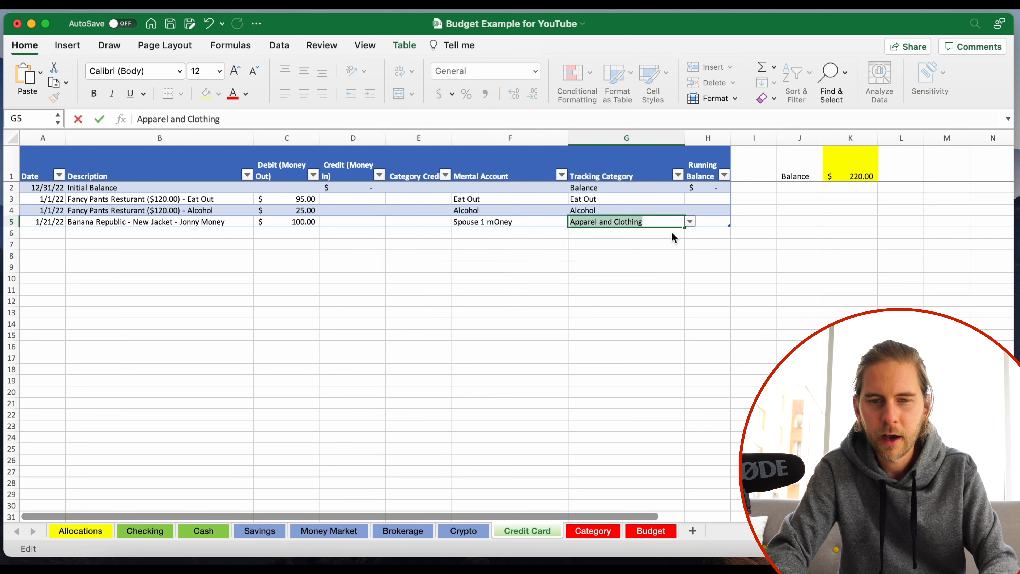
Step: Look through the list of allowed tracking categories for the Banana Republic purchase to find a fitting one
click(690, 221)
scroll(656, 306, down, 4)
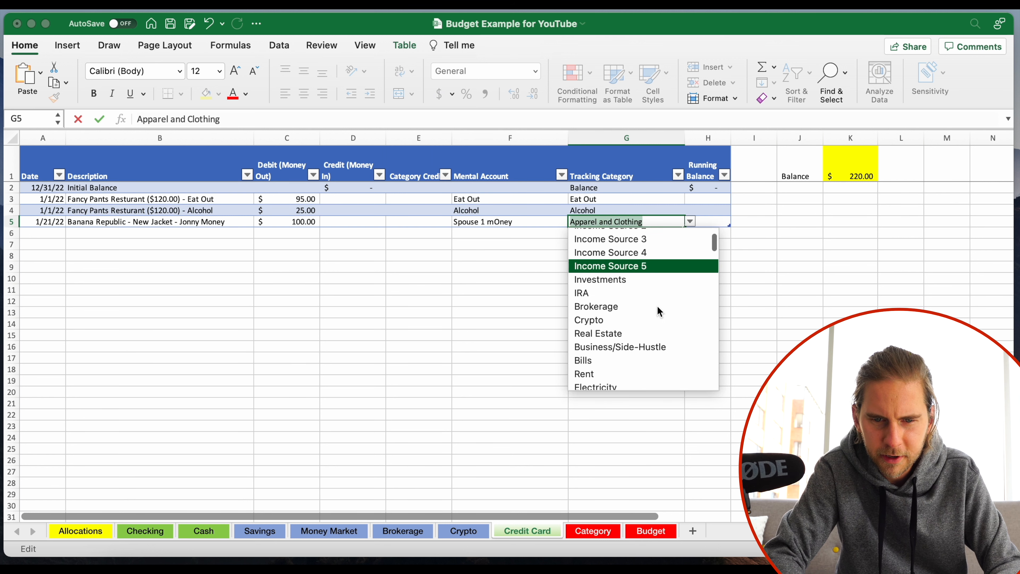
scroll(657, 306, down, 5)
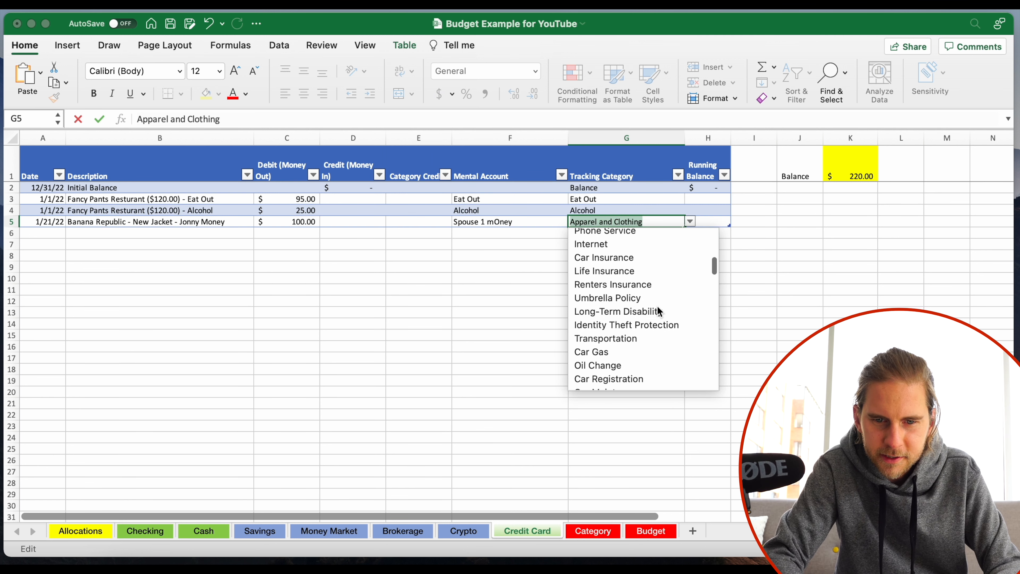
scroll(657, 306, down, 5)
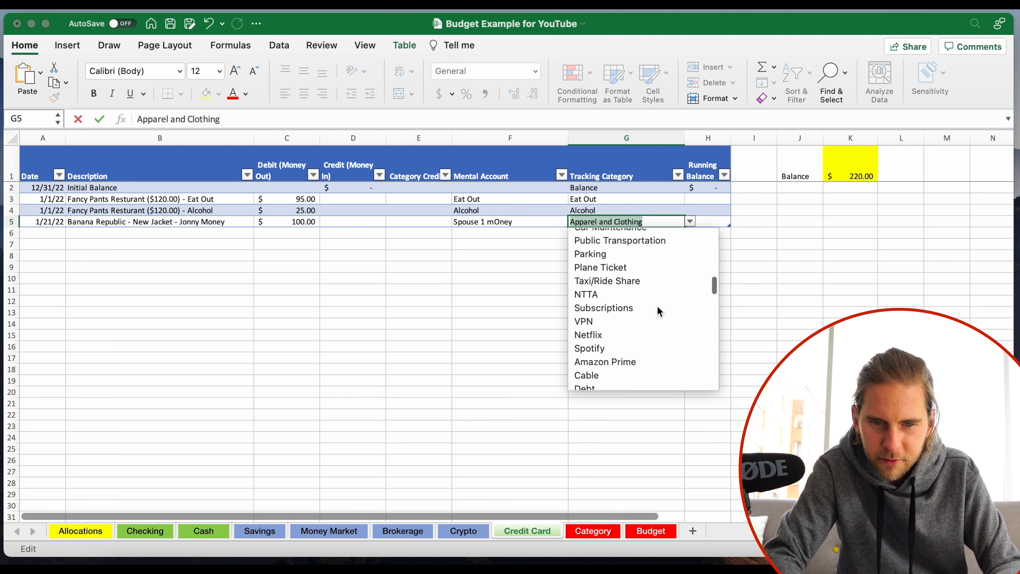
scroll(657, 309, down, 5)
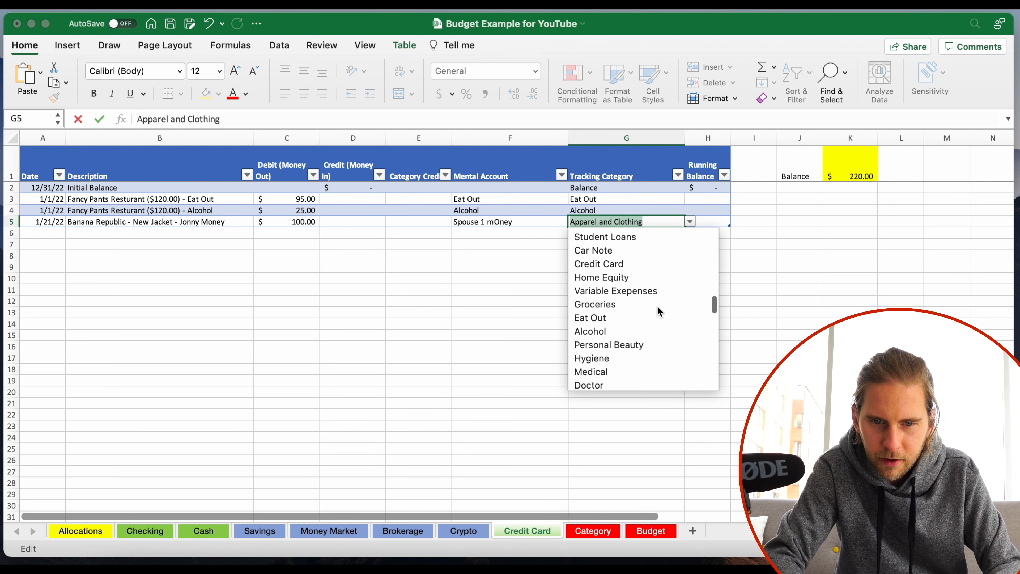
scroll(658, 309, down, 5)
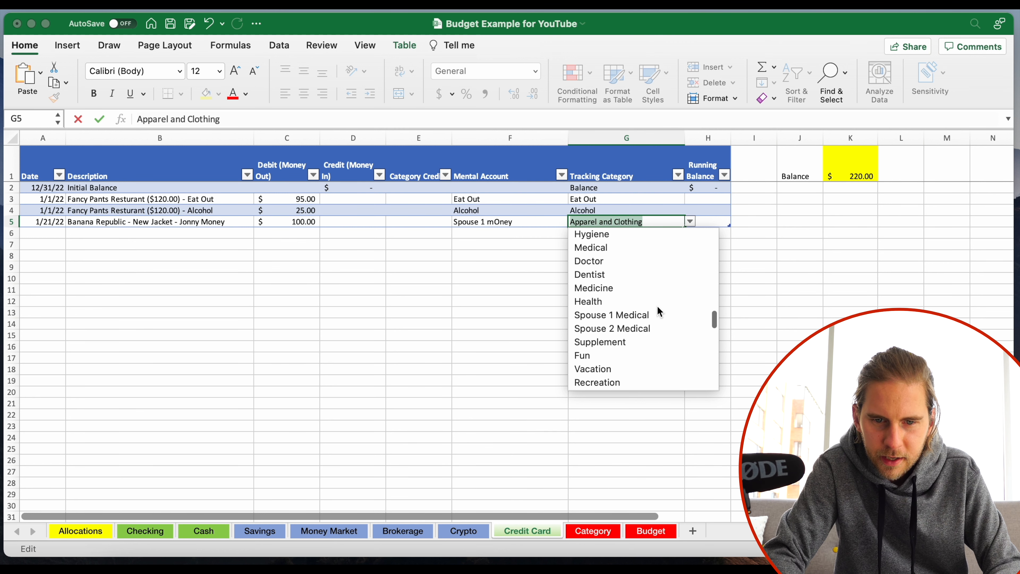
scroll(658, 309, down, 5)
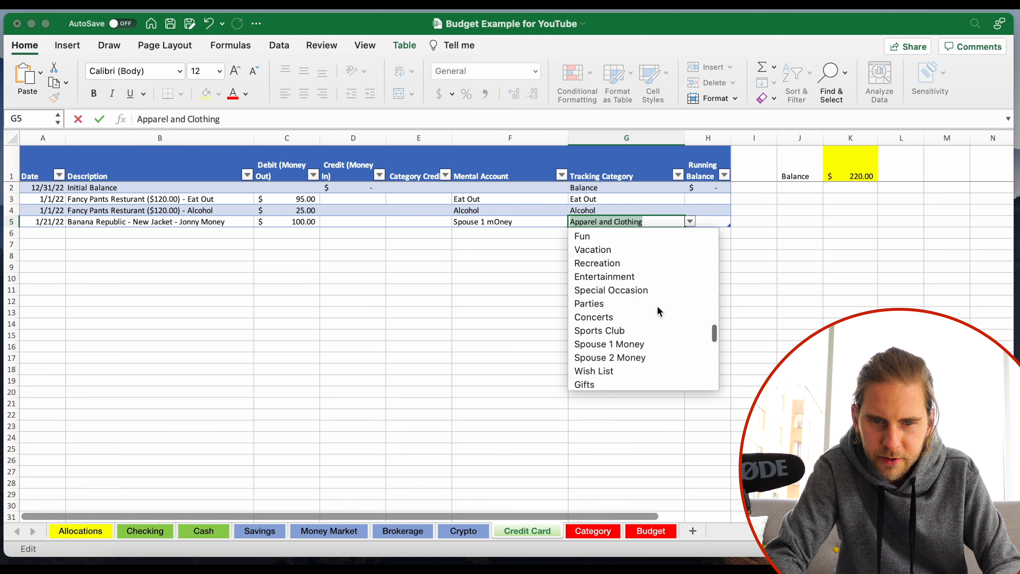
scroll(658, 310, down, 5)
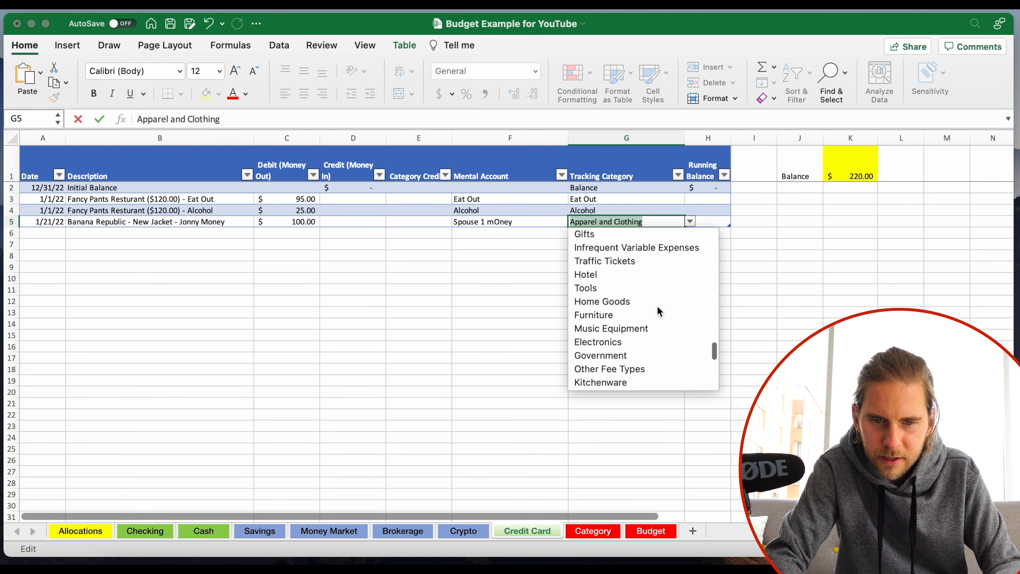
scroll(658, 310, up, 10)
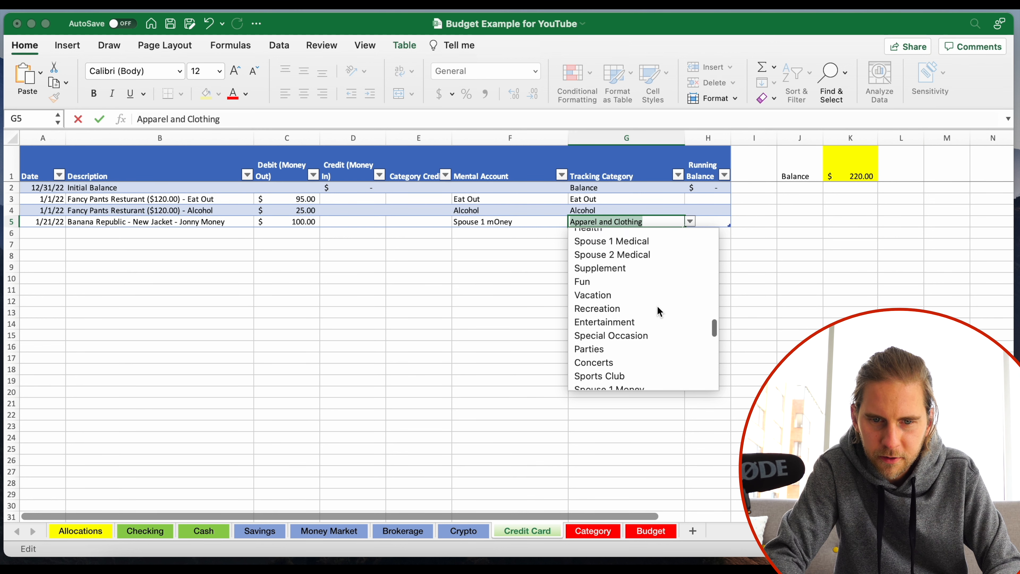
scroll(658, 309, up, 6)
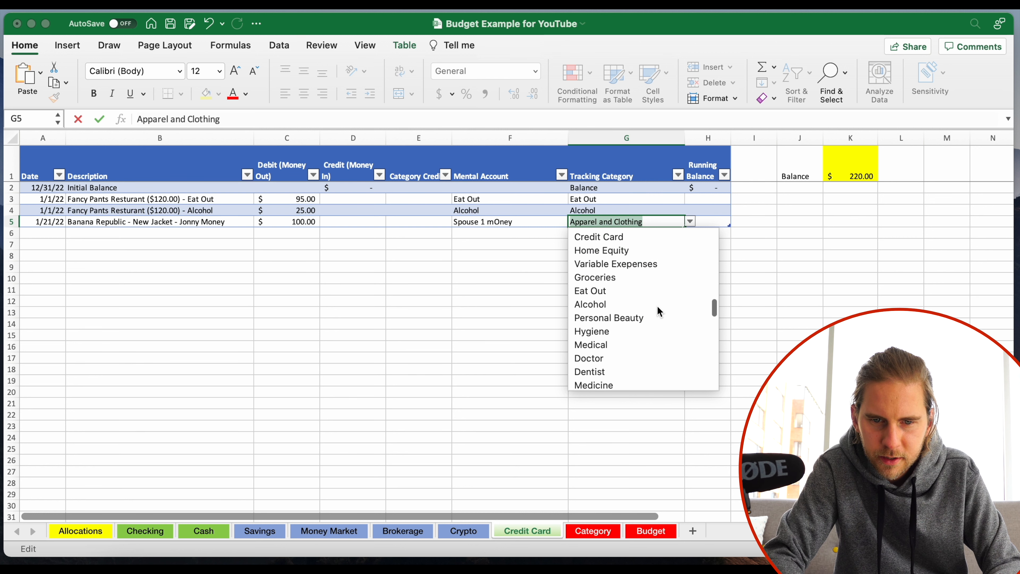
scroll(657, 306, up, 4)
scroll(657, 305, down, 10)
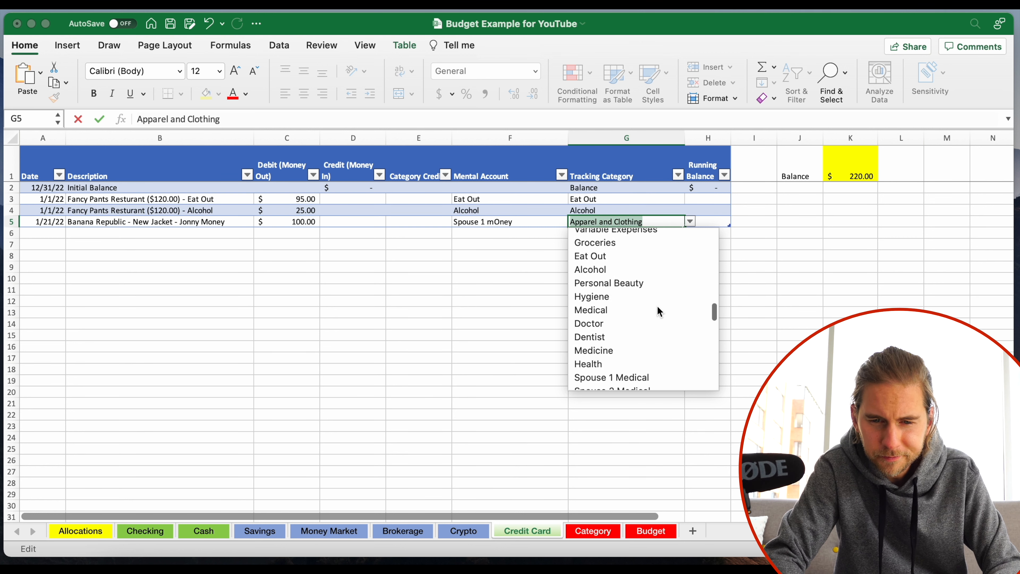
scroll(657, 308, down, 8)
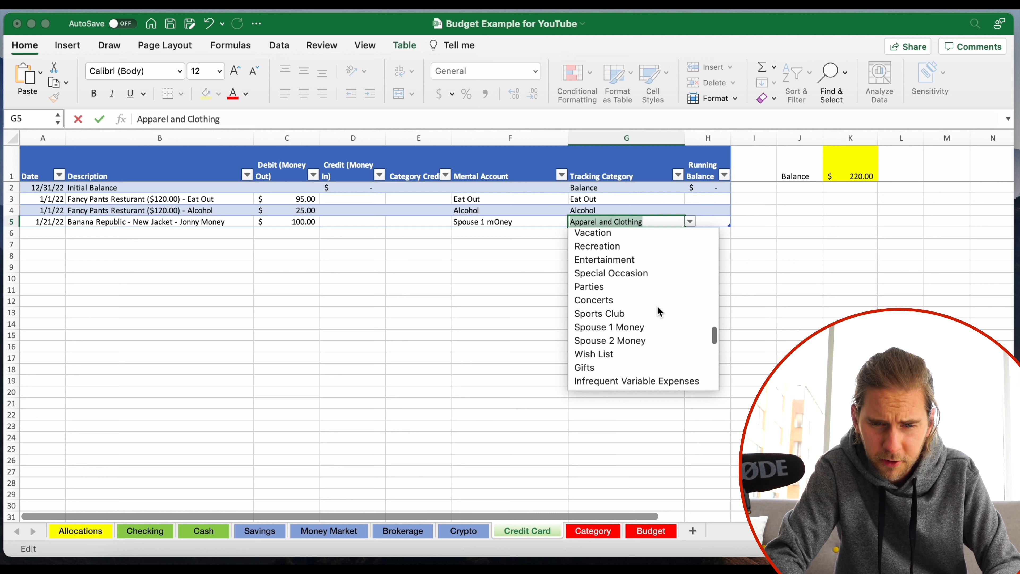
scroll(657, 305, down, 8)
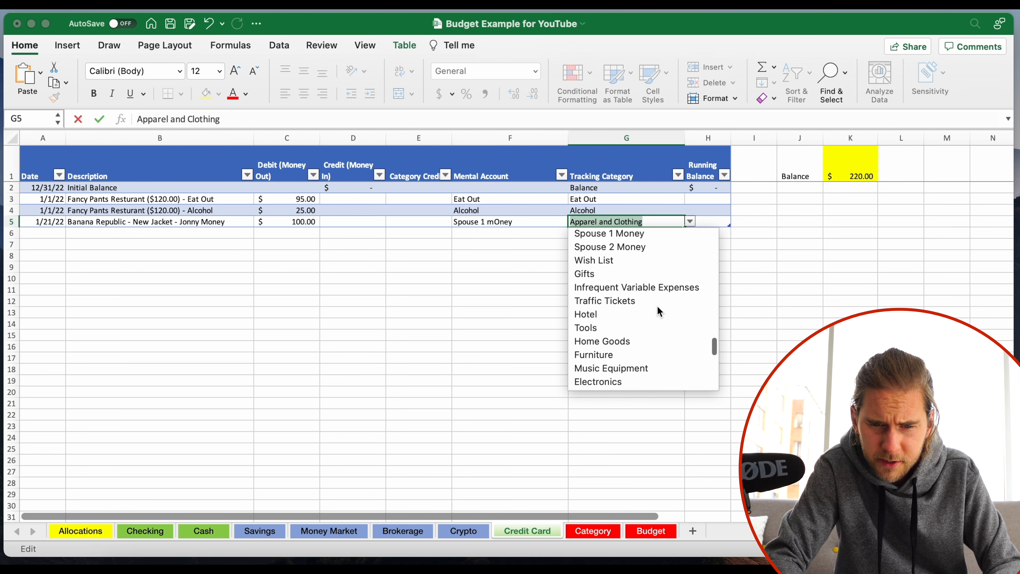
scroll(656, 309, down, 8)
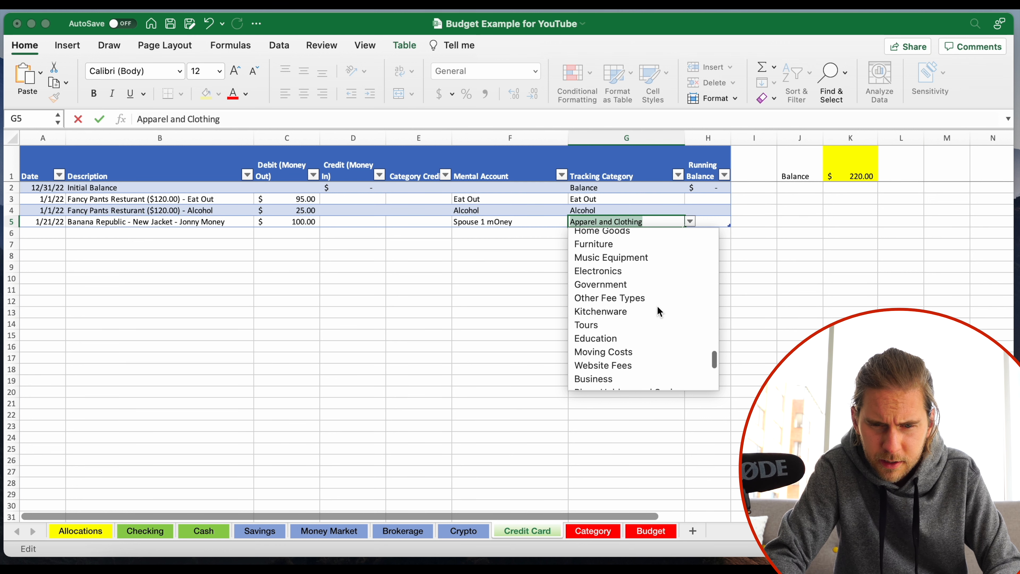
scroll(657, 306, down, 5)
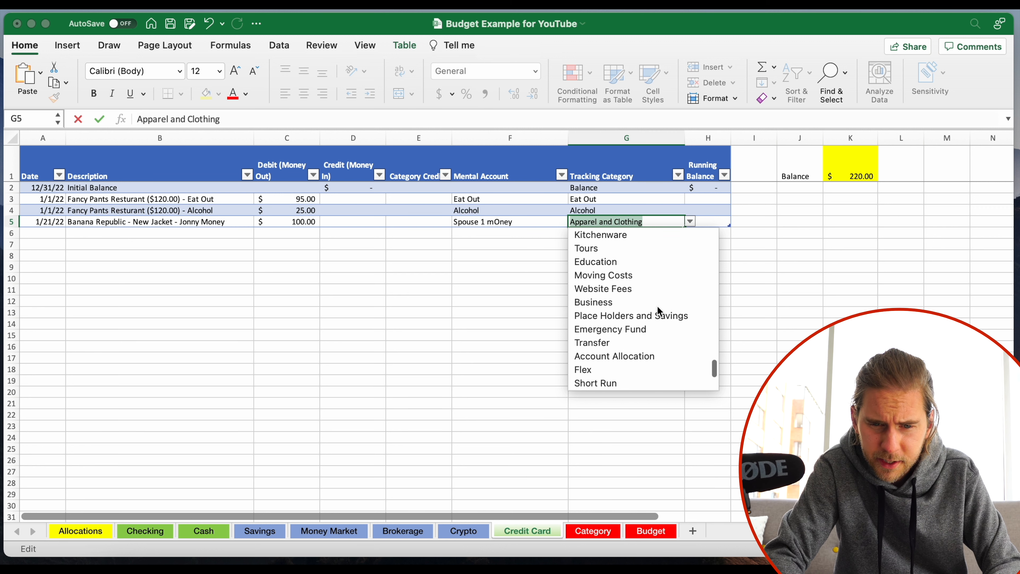
scroll(657, 306, up, 5)
scroll(657, 306, up, 8)
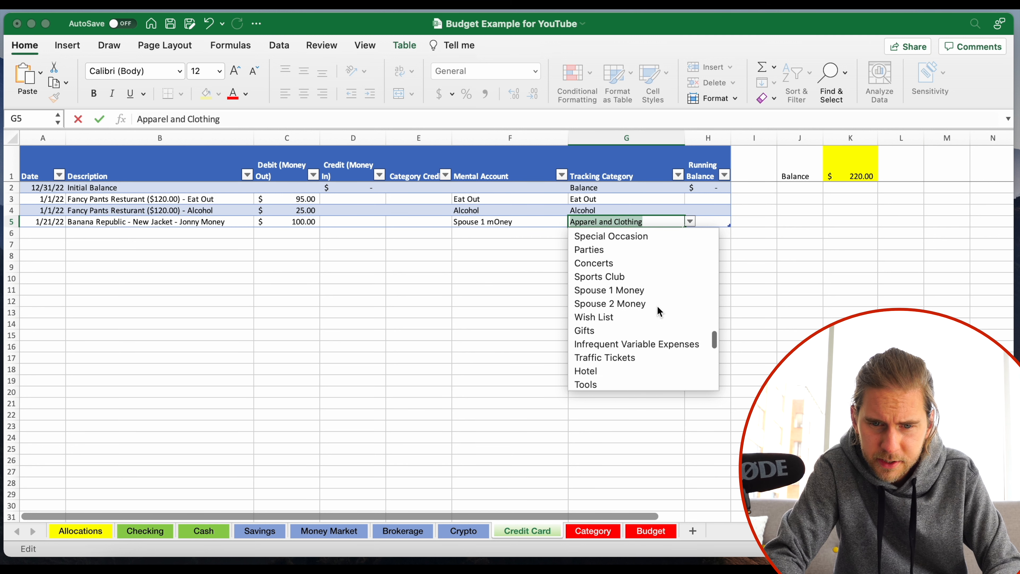
Step: Set the tracking category of the Banana Republic purchase to "Spouse 1 Money" in place of the rejected entry
click(626, 293)
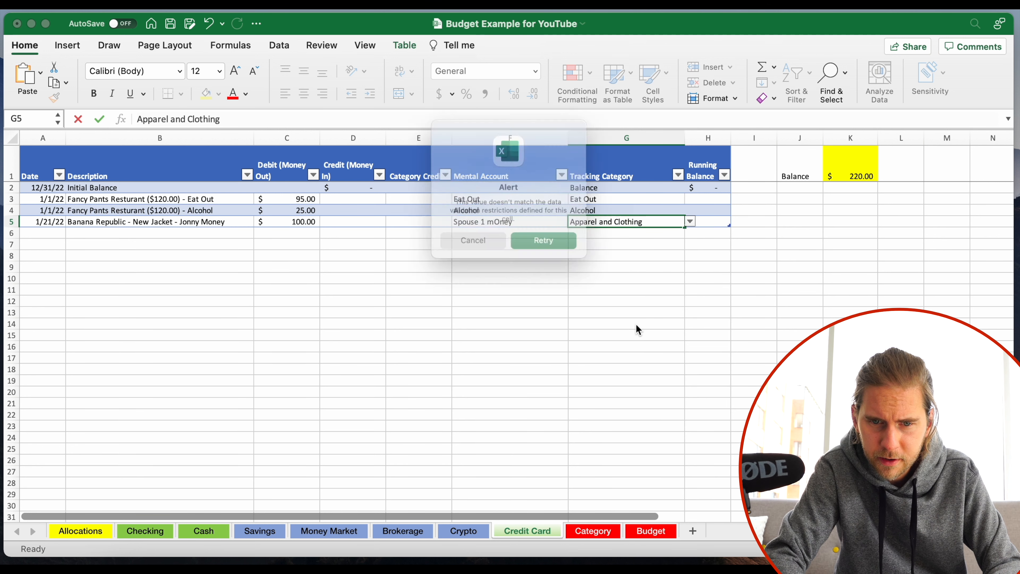
click(561, 253)
text(S)
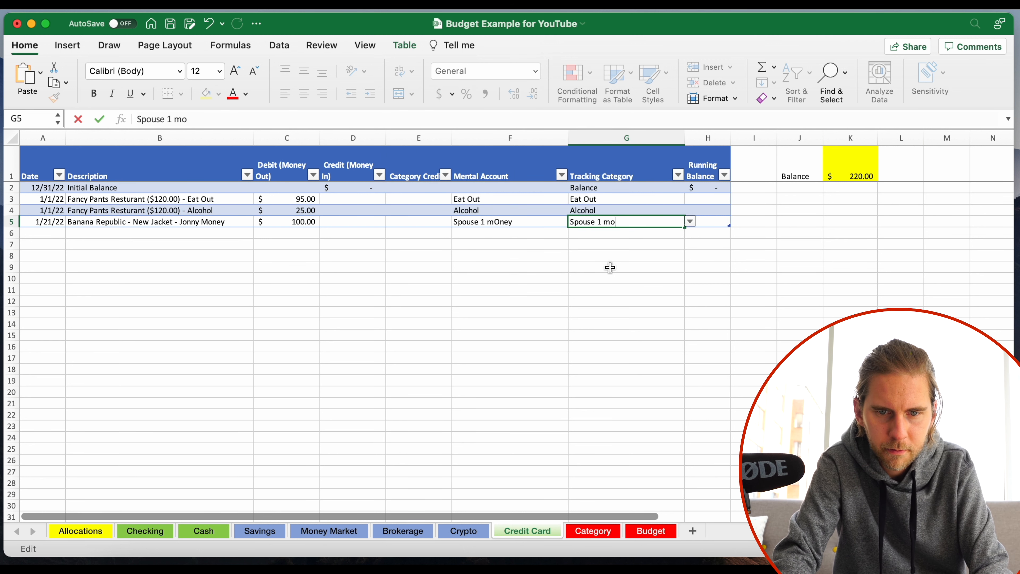
text(pouse 1 mo)
key(BackSpace)
key(BackSpace)
text(Money)
key(Return)
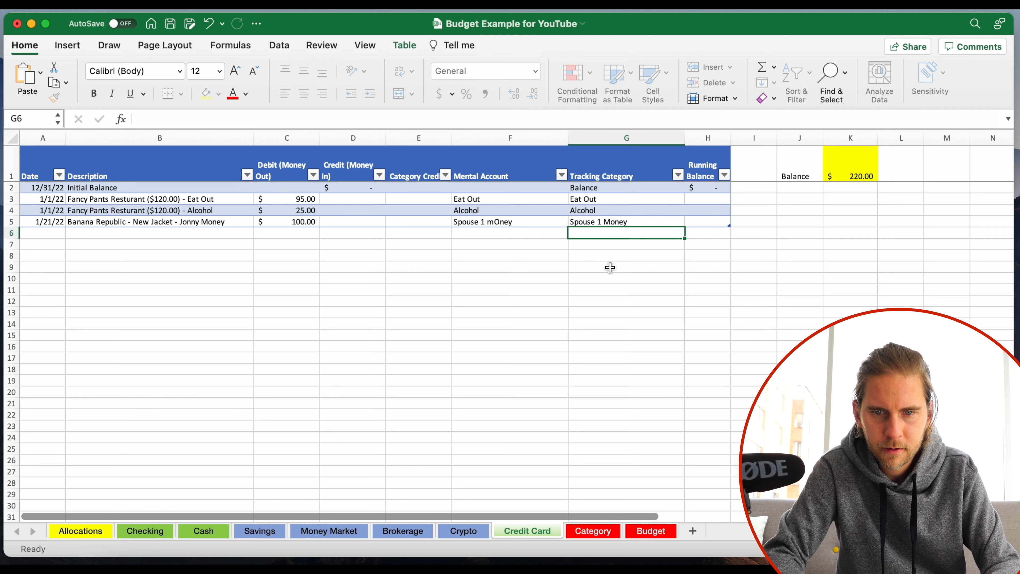
key(Up)
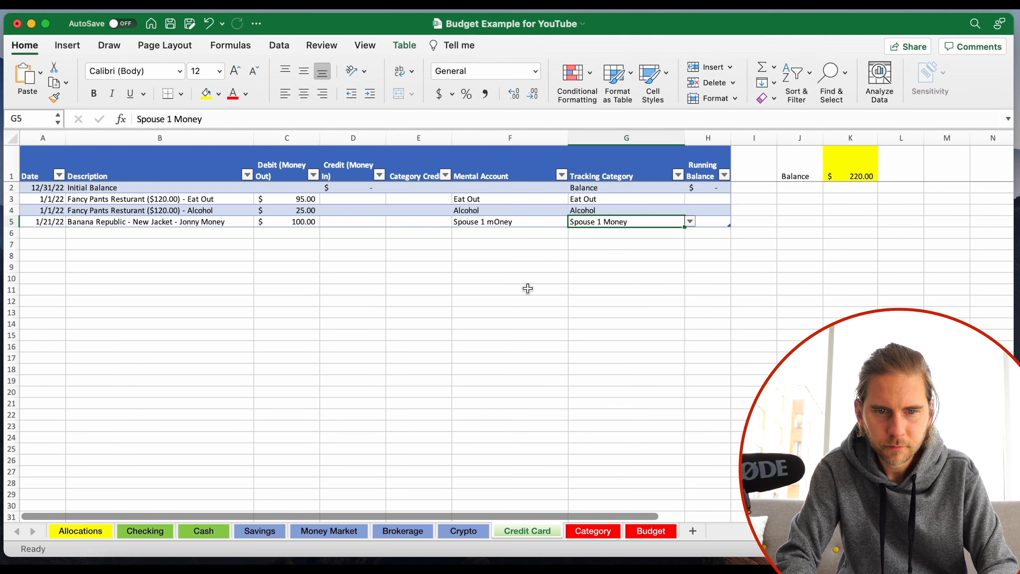
Step: Examine the formula behind the Credit Card sheet's highlighted balance without changing it
click(526, 289)
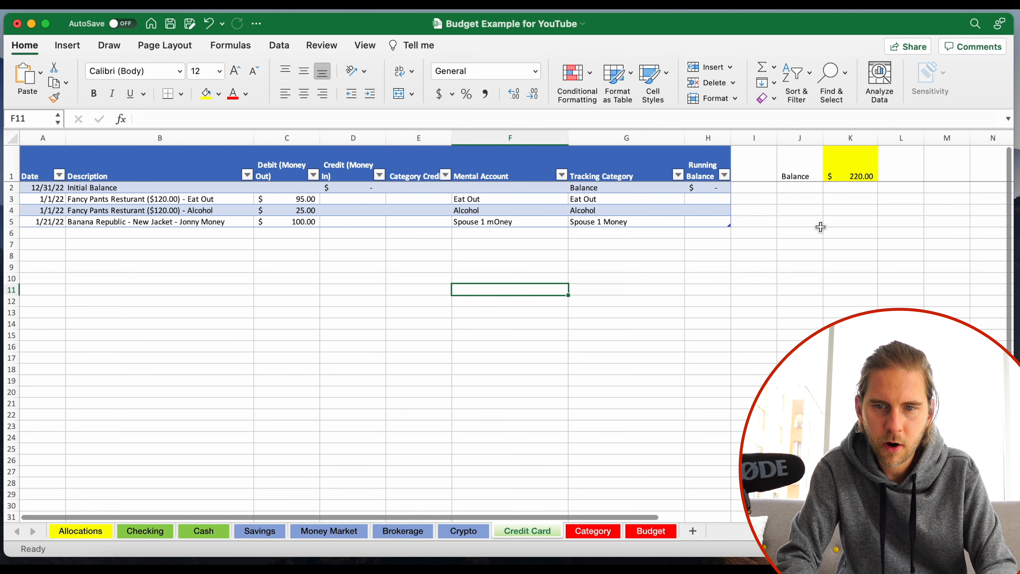
double_click(867, 169)
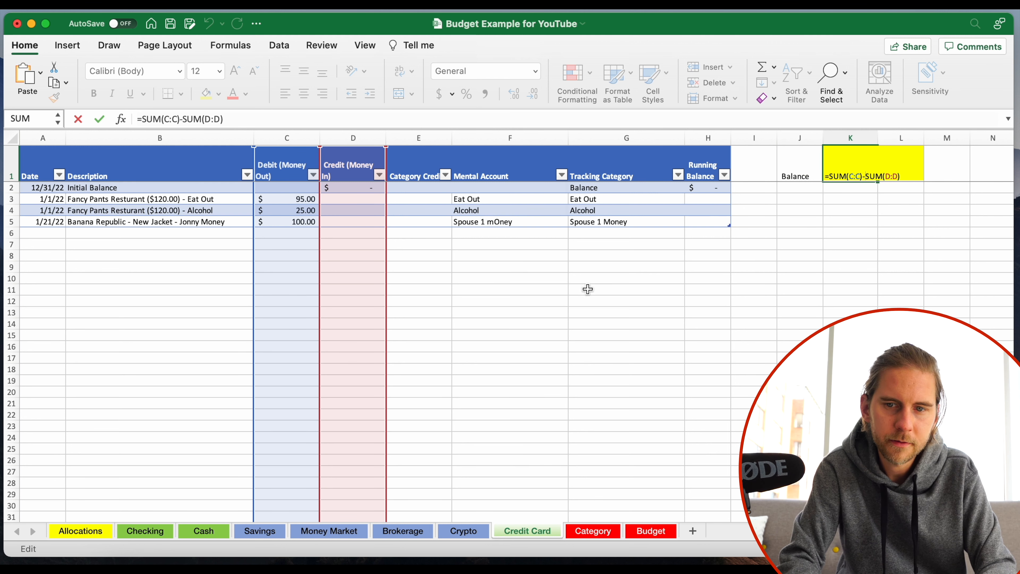
key(Return)
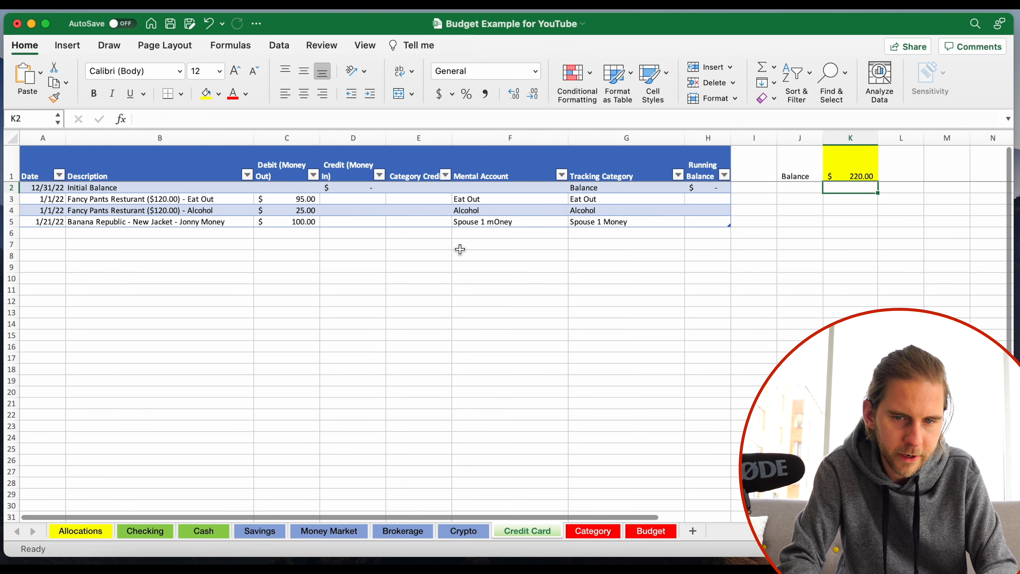
Step: On the Allocations sheet, examine Spouse 1 Money's Credit Card and Checking Minus Credit Card amounts and the Credit Card total
click(98, 530)
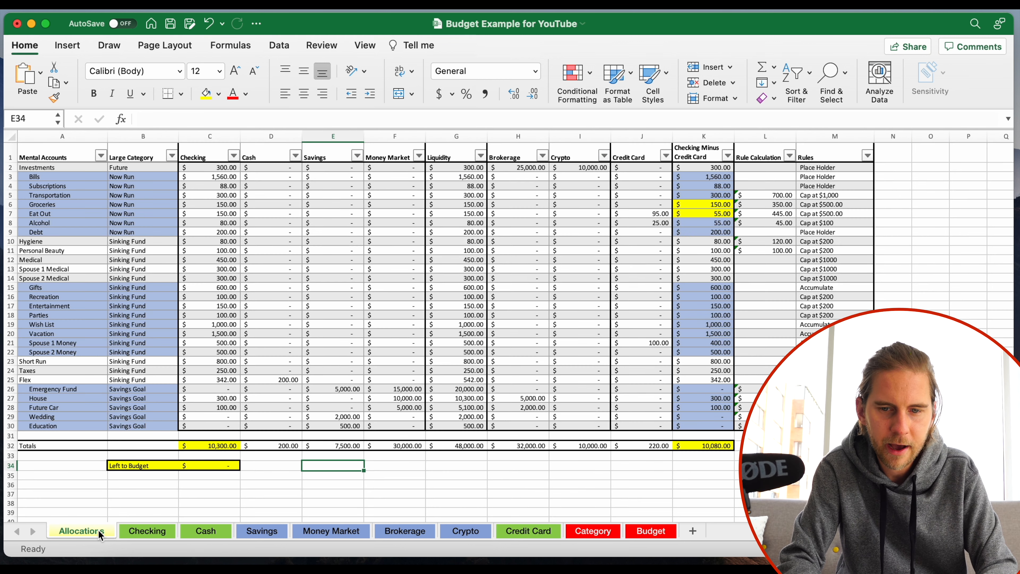
click(626, 342)
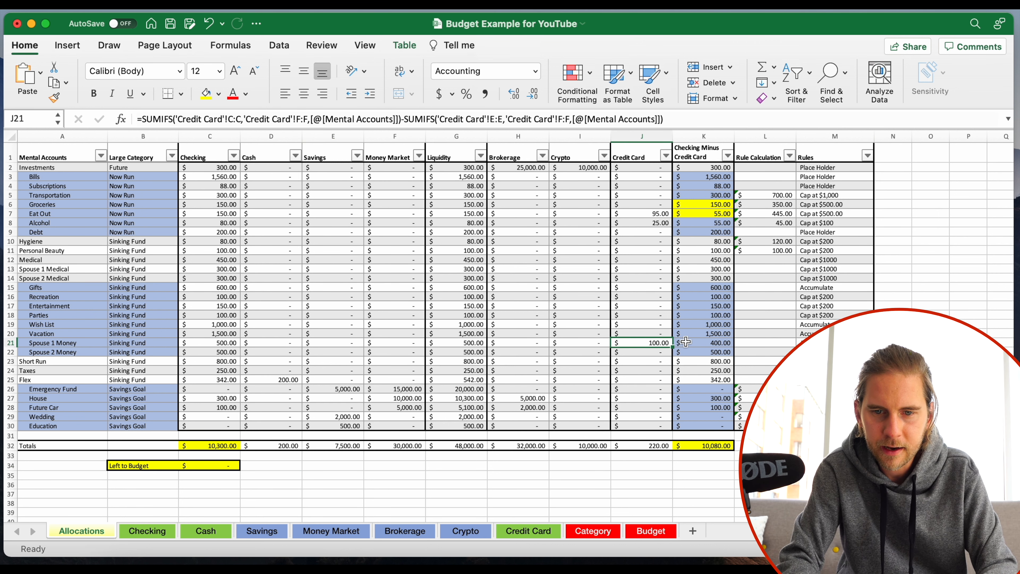
click(720, 342)
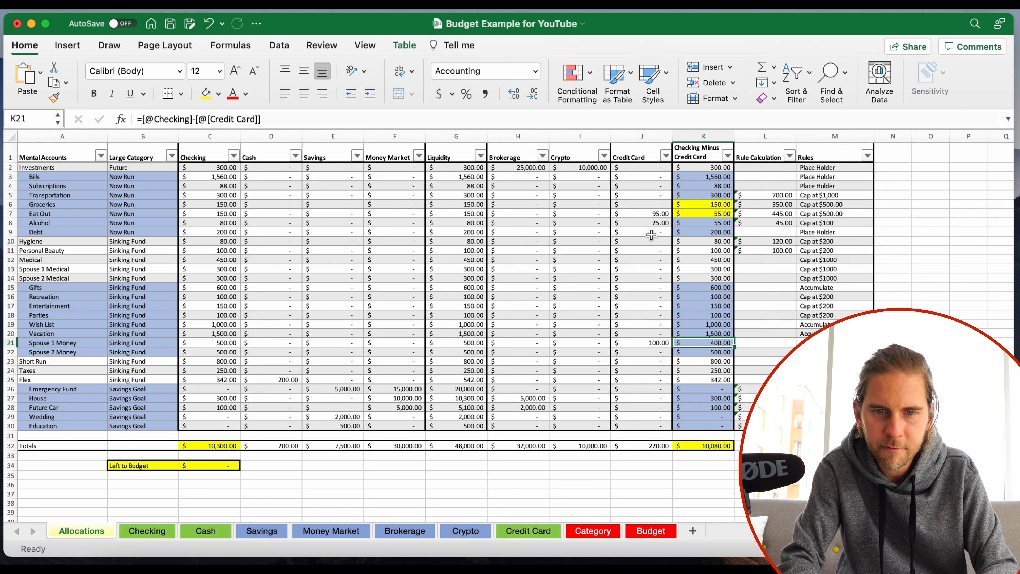
click(645, 445)
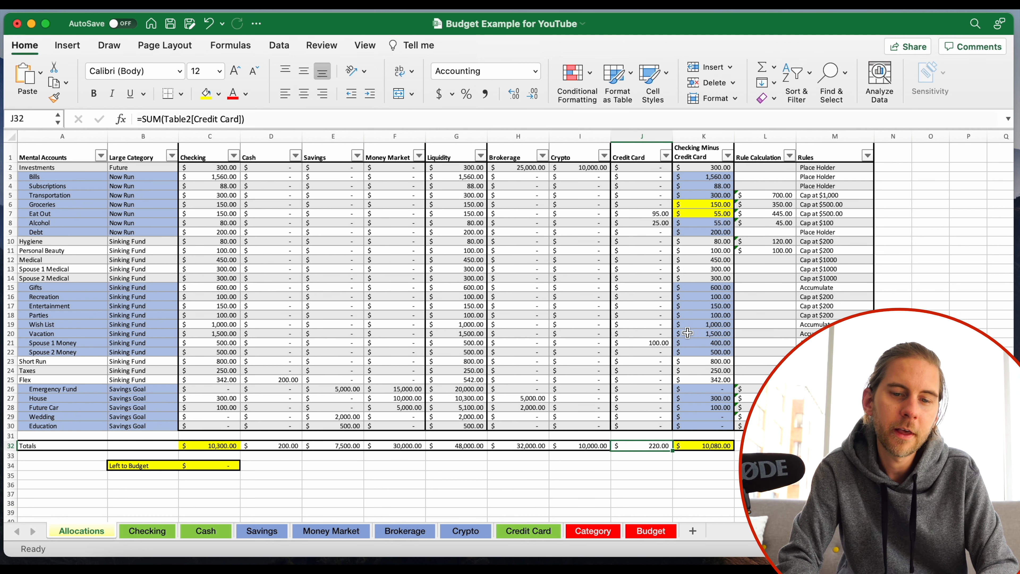
Step: Set the Banana Republic purchase's debit to 1000 on the Credit Card sheet and inspect Spouse 1 Money's Checking Minus Credit Card amount in Allocations
click(529, 532)
click(297, 222)
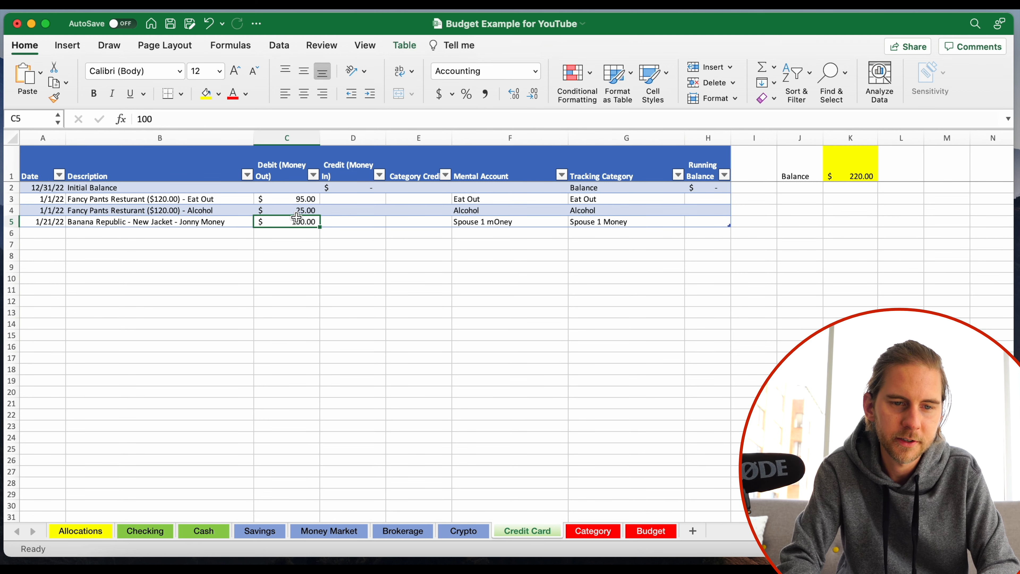
double_click(298, 222)
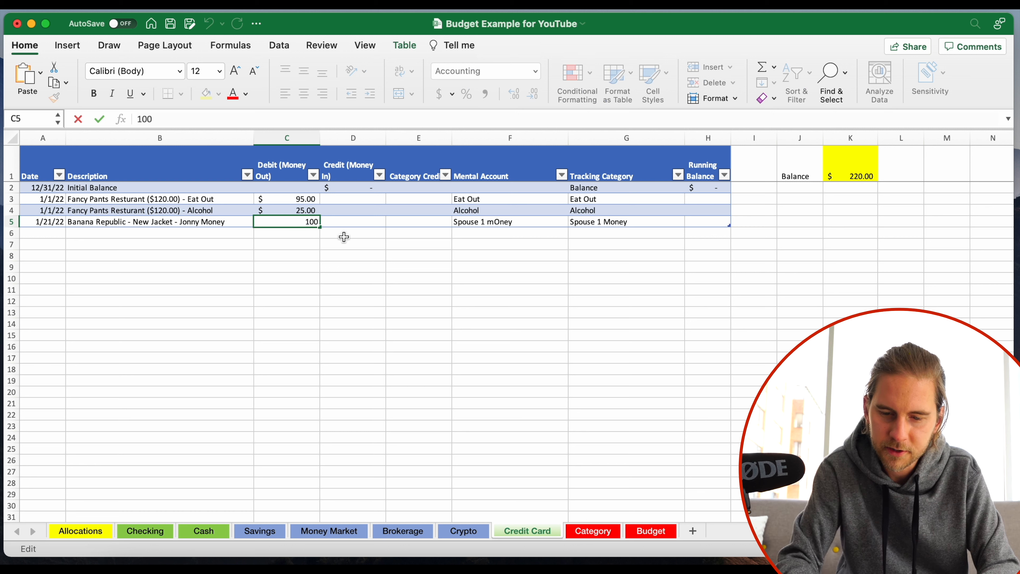
text(0)
key(Return)
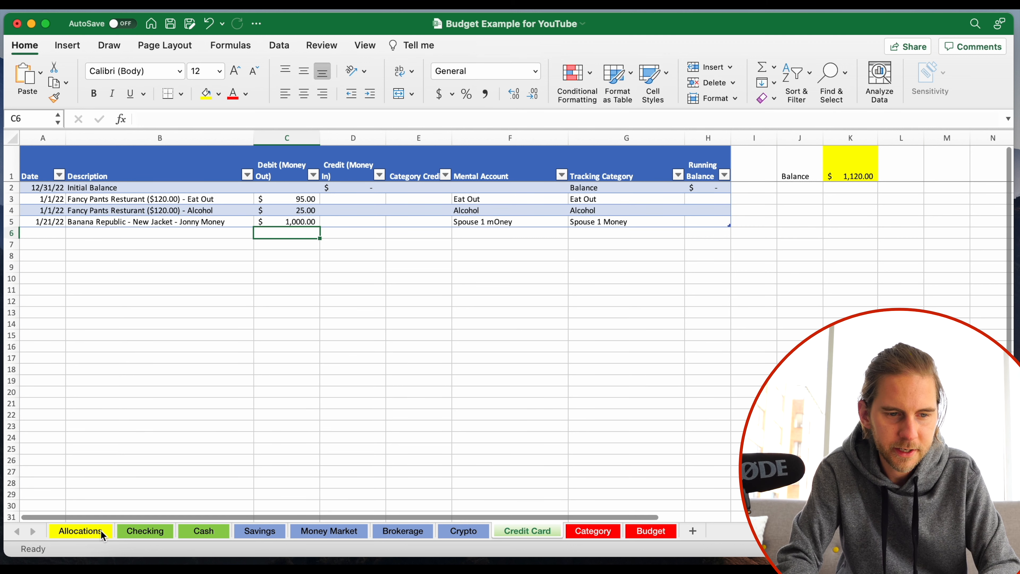
click(95, 534)
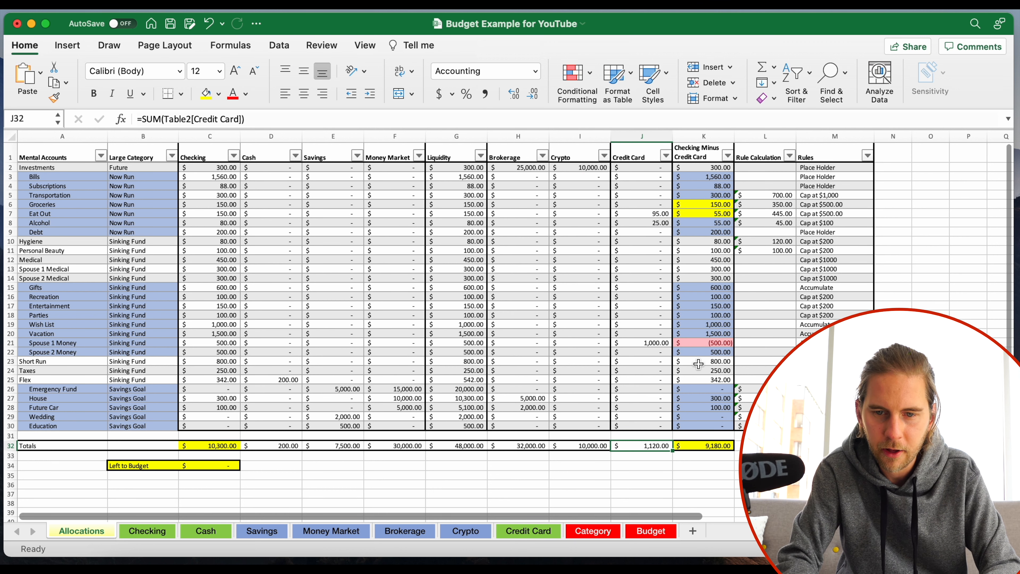
click(707, 343)
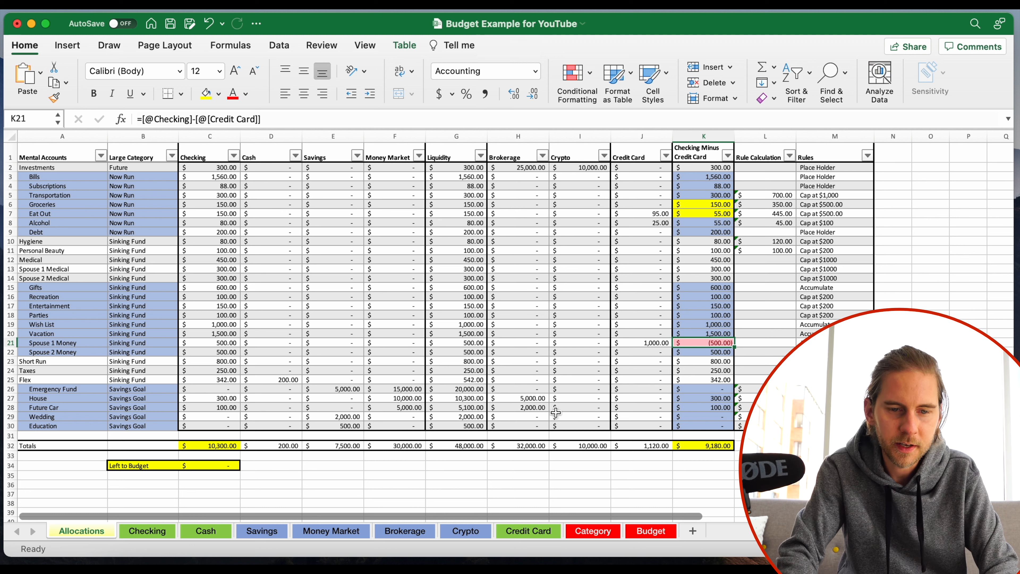
Step: Return to the Credit Card sheet and set the Banana Republic purchase's debit to 100
click(533, 531)
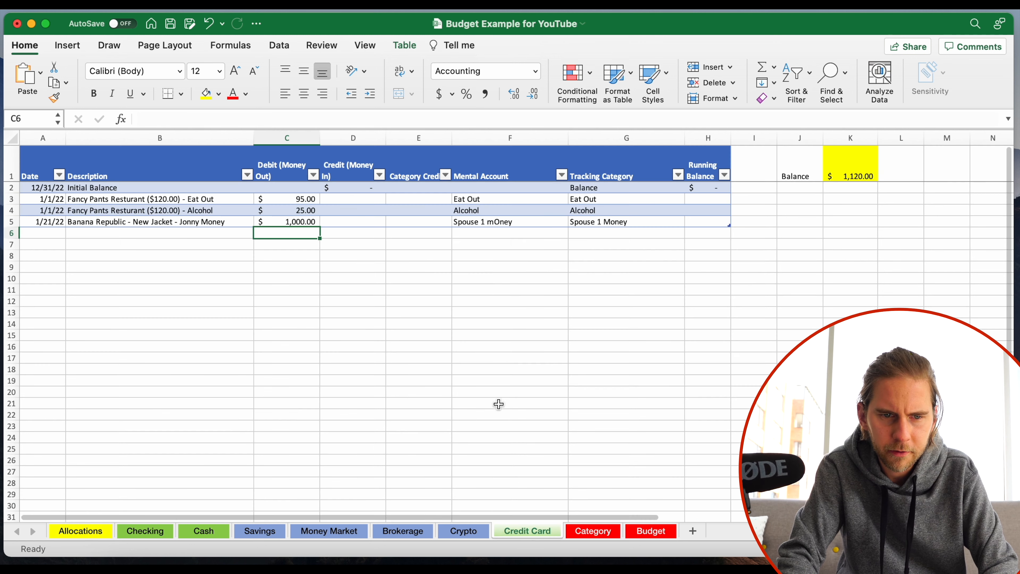
click(311, 221)
text(1)
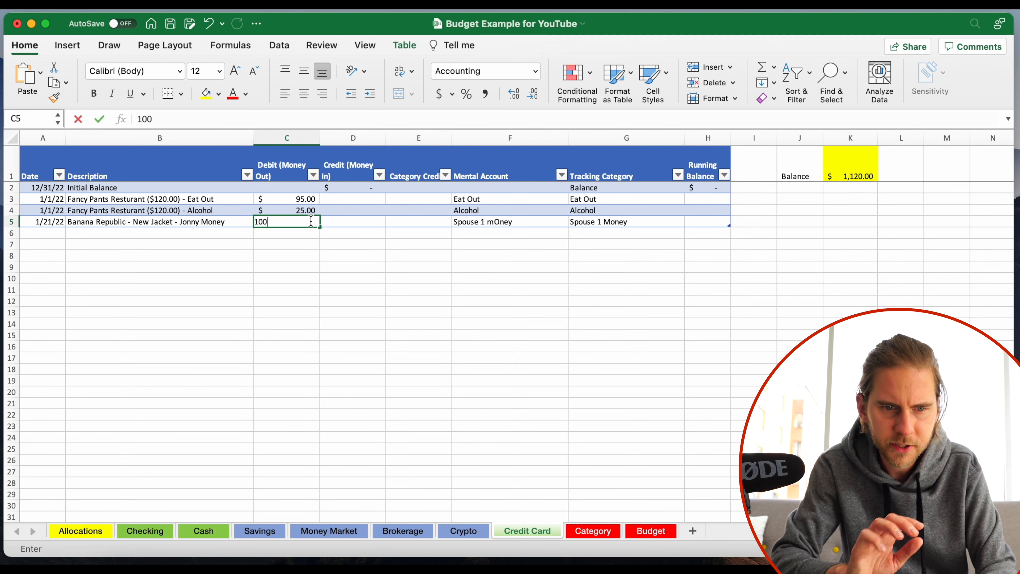
key(Return)
click(503, 379)
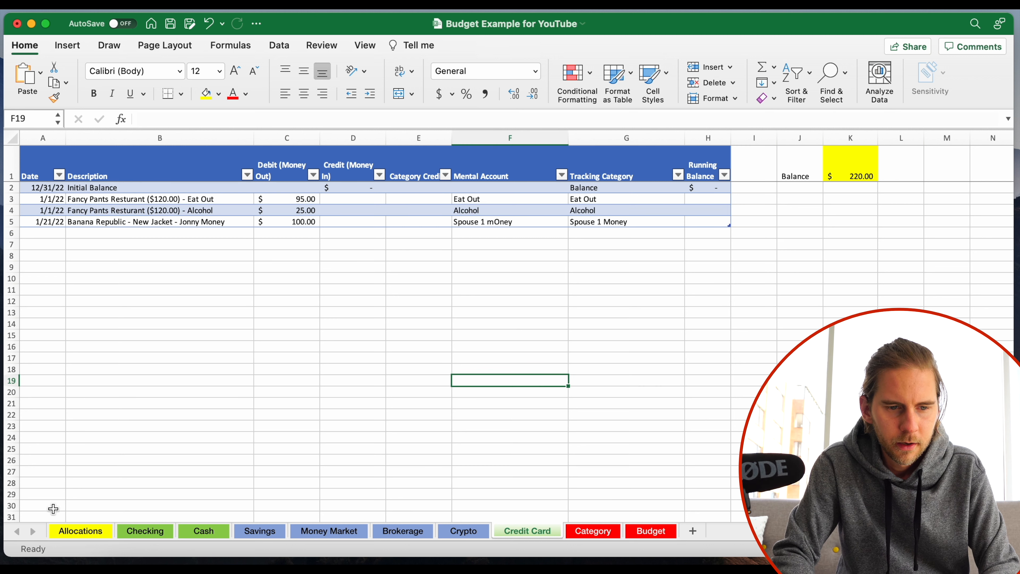
click(360, 270)
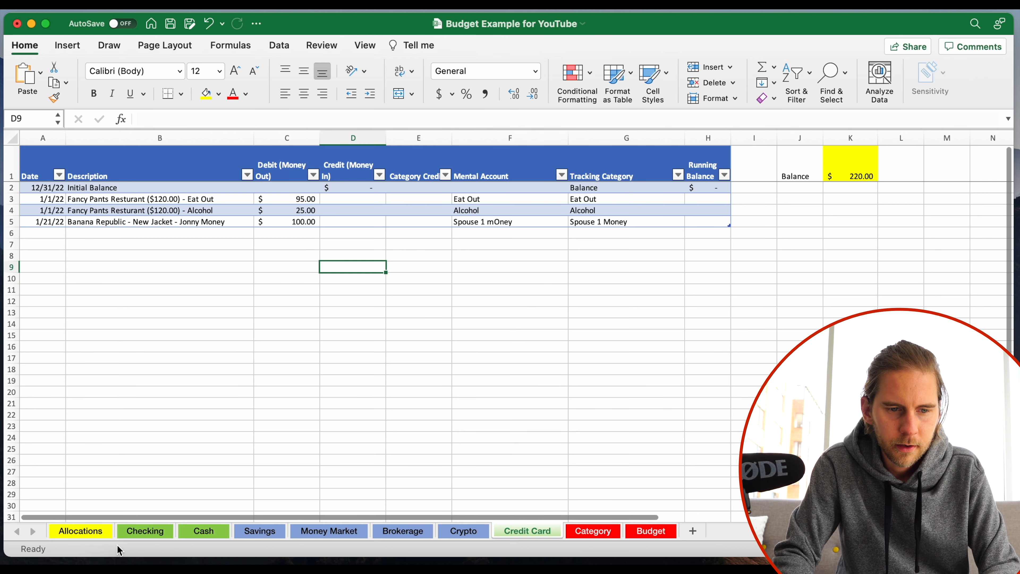
Step: On the Checking sheet, set the Apartment LLC - Rent transaction's mental account to Bills
click(137, 531)
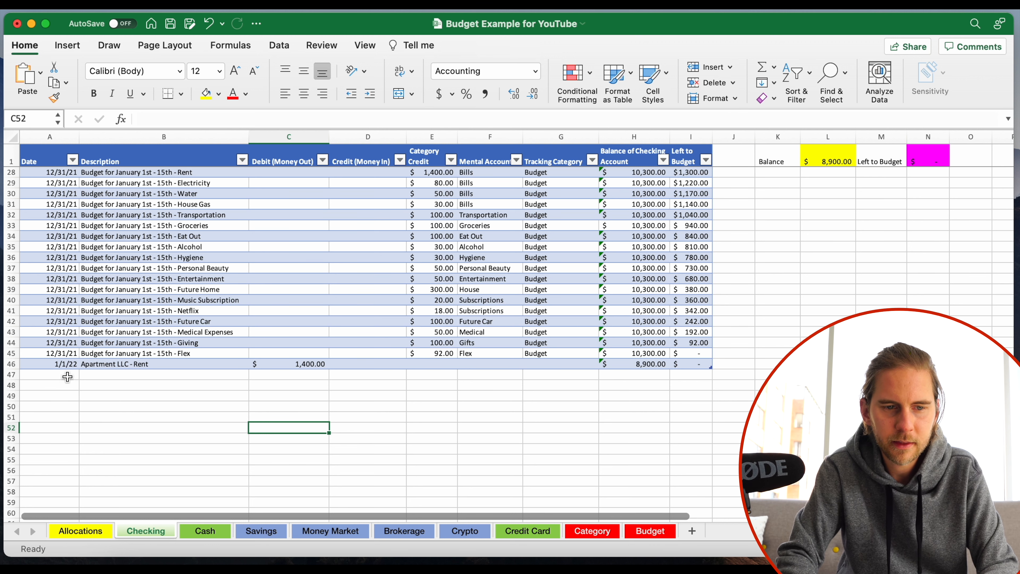
click(468, 362)
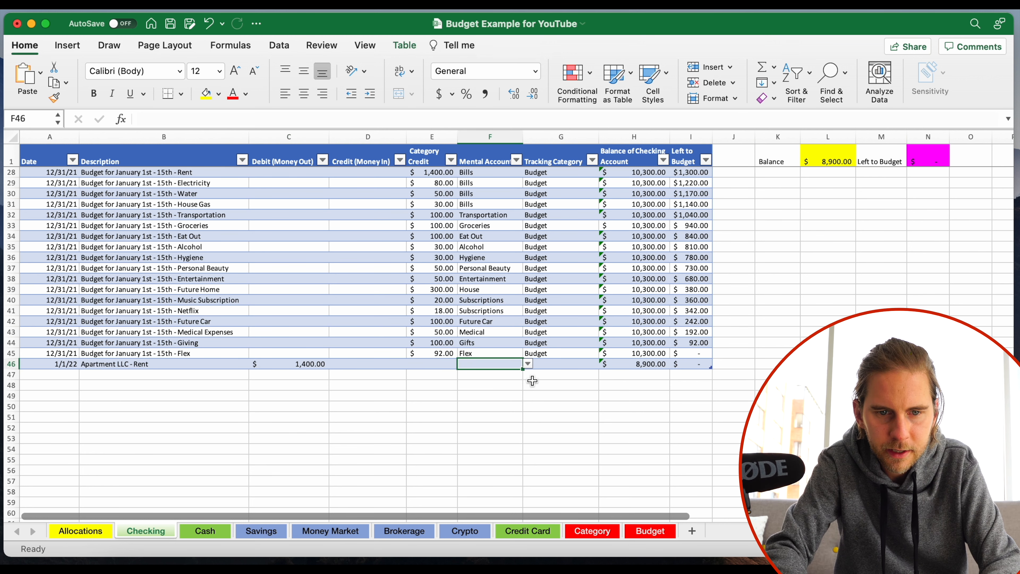
text(Bills)
key(Tab)
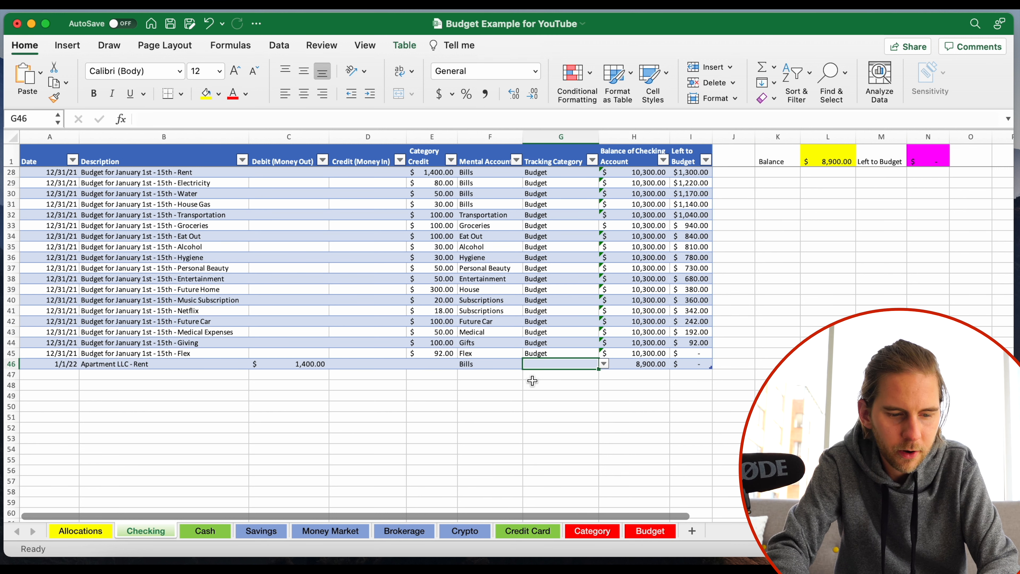
Step: Try to set the Apartment LLC - Rent transaction's tracking category to Rent/Mortgage
text(Rent/)
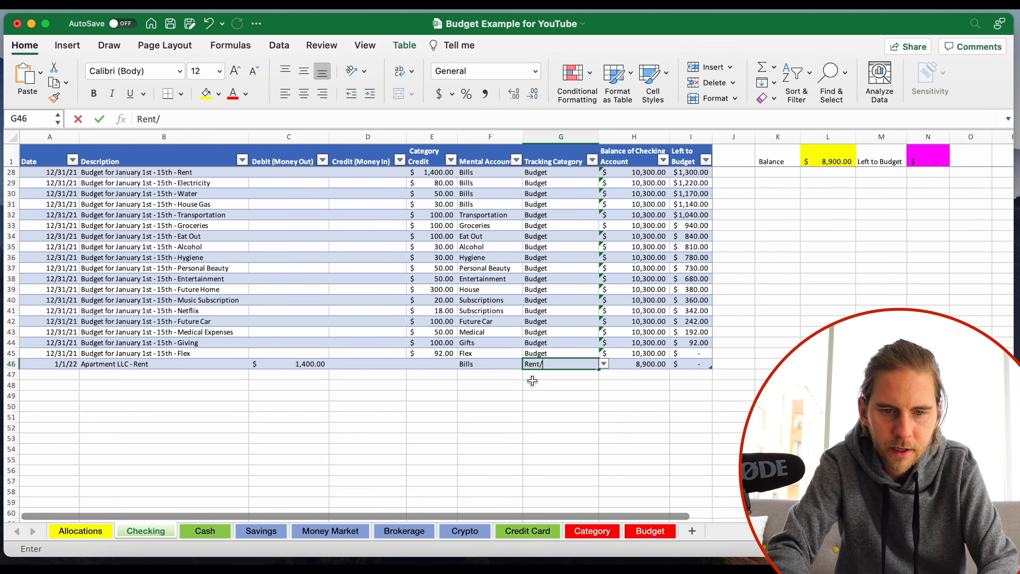
text(Mortgage)
key(Return)
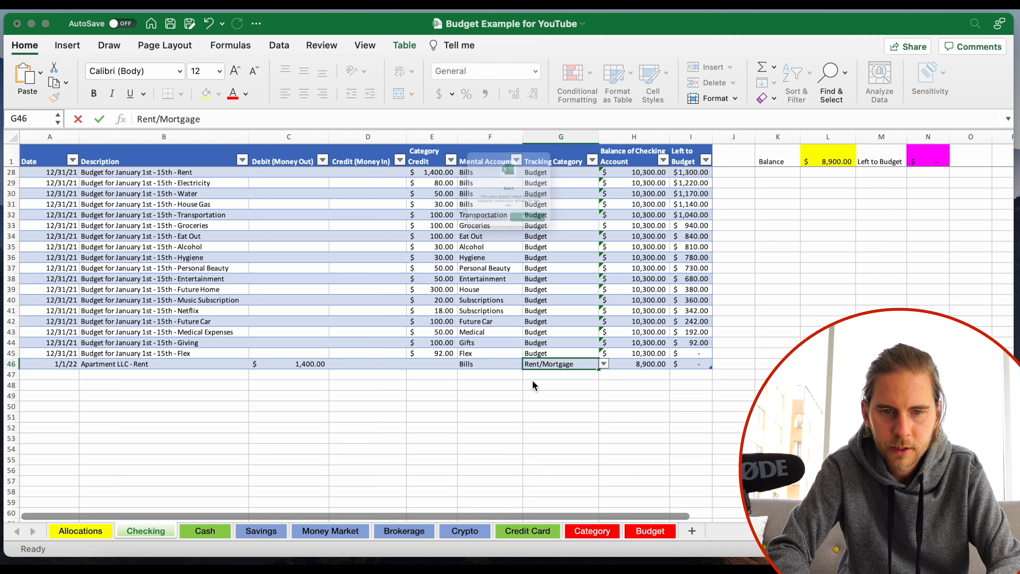
key(Return)
Step: Enter Rent as the tracking category of the Apartment LLC - Rent transaction
text(Rent)
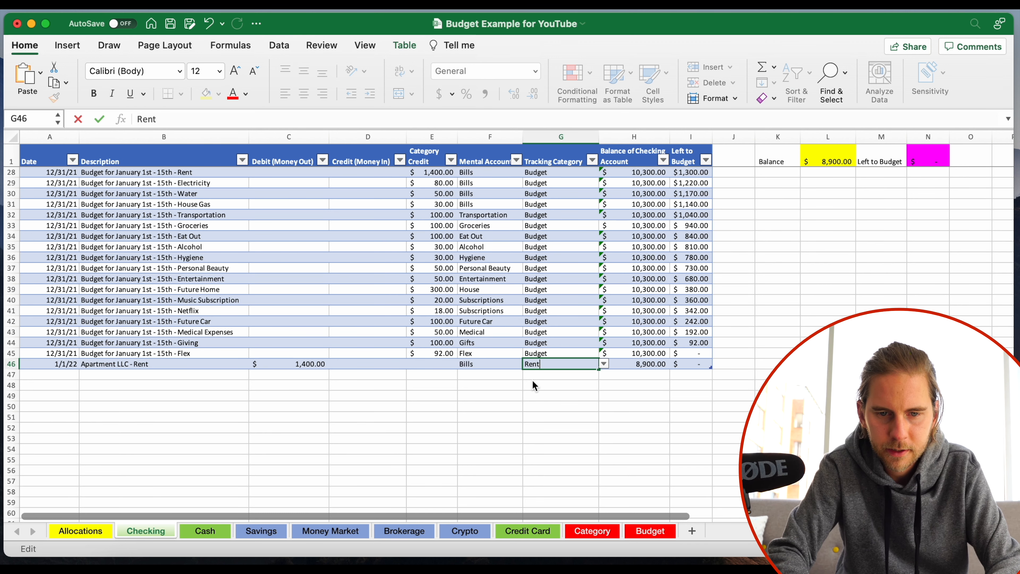
click(519, 376)
click(675, 422)
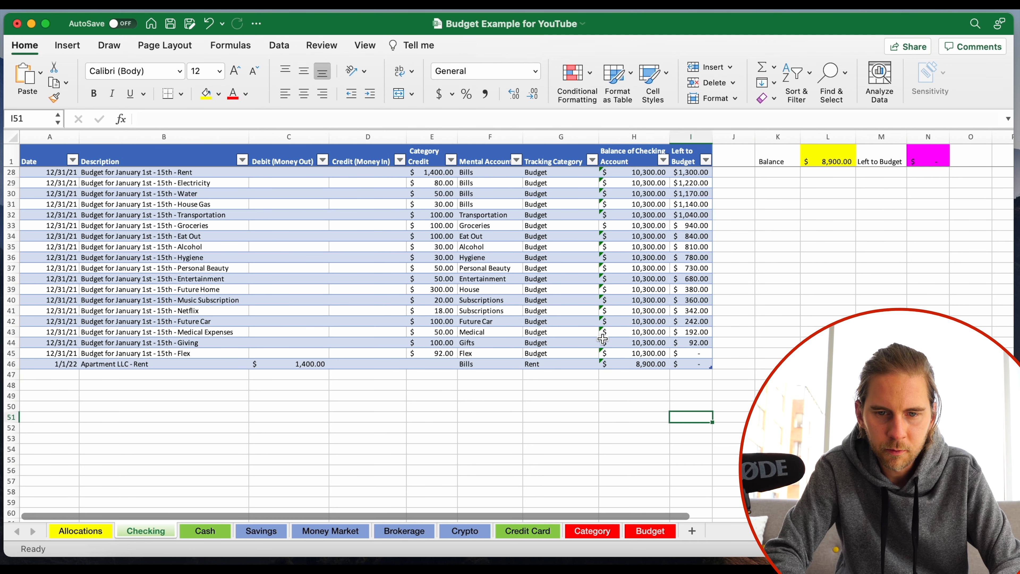
Step: Examine the rent row's checking balance and Left to Budget formulas, and the Checking total on the Allocations sheet
click(629, 367)
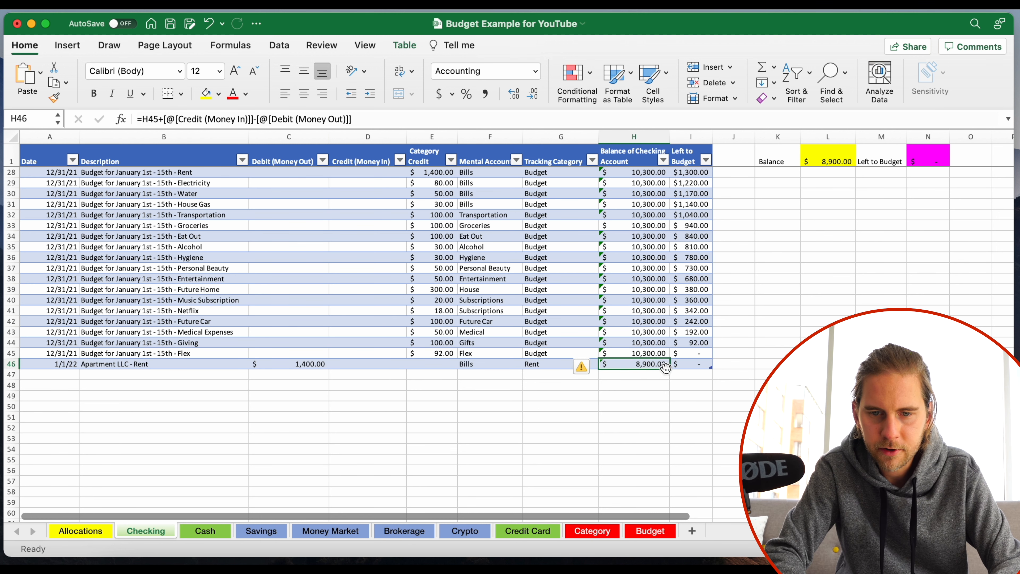
click(692, 364)
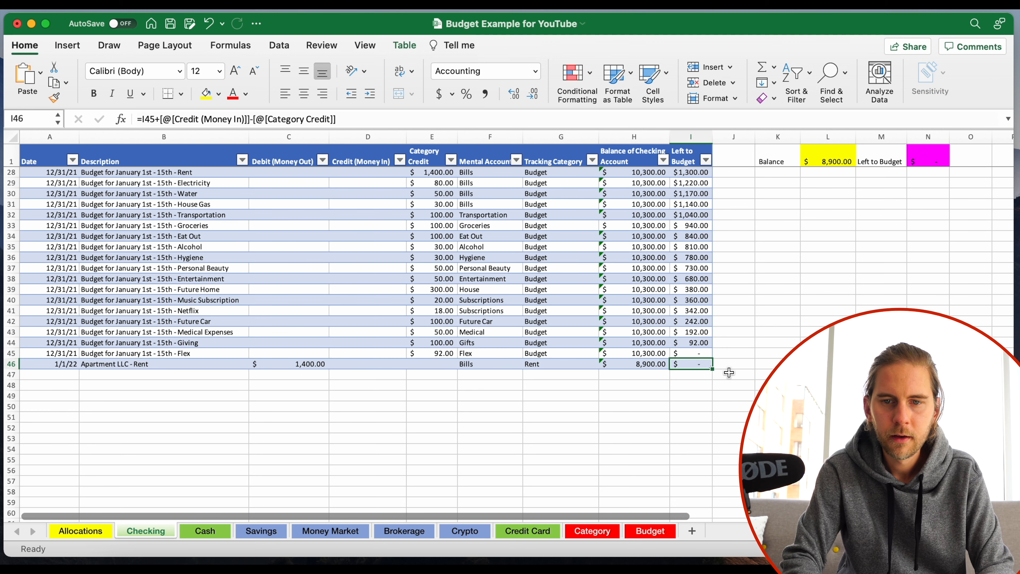
click(89, 532)
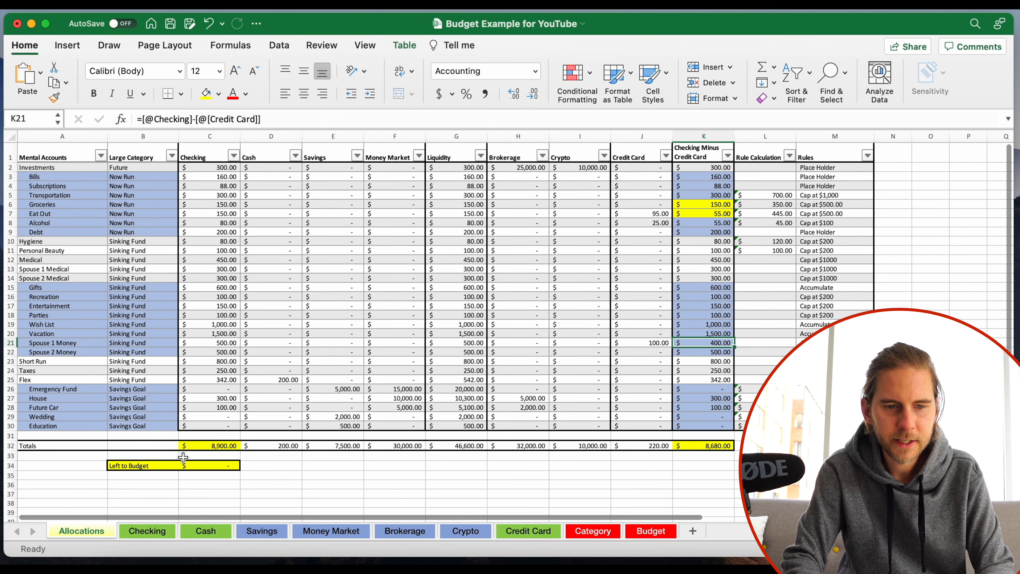
click(228, 448)
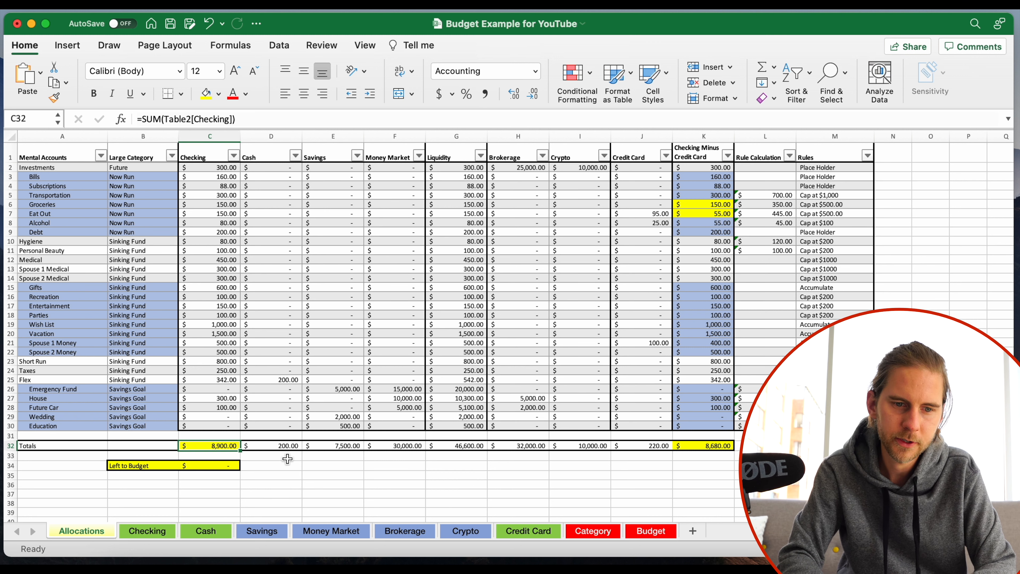
Step: Review the account sheets in order from Checking through Credit Card, and return to the Allocations sheet
click(164, 535)
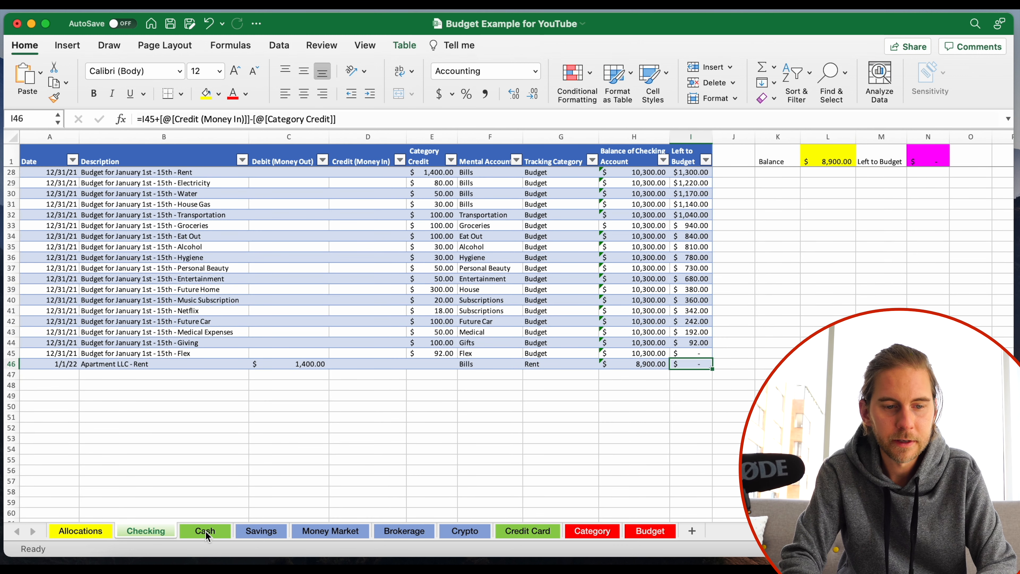
click(206, 534)
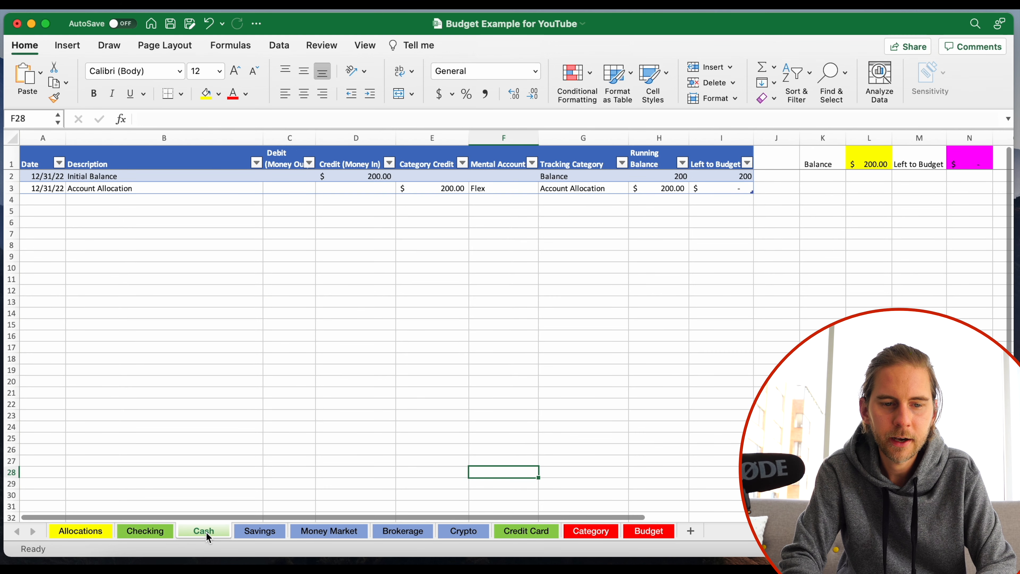
click(257, 531)
click(327, 531)
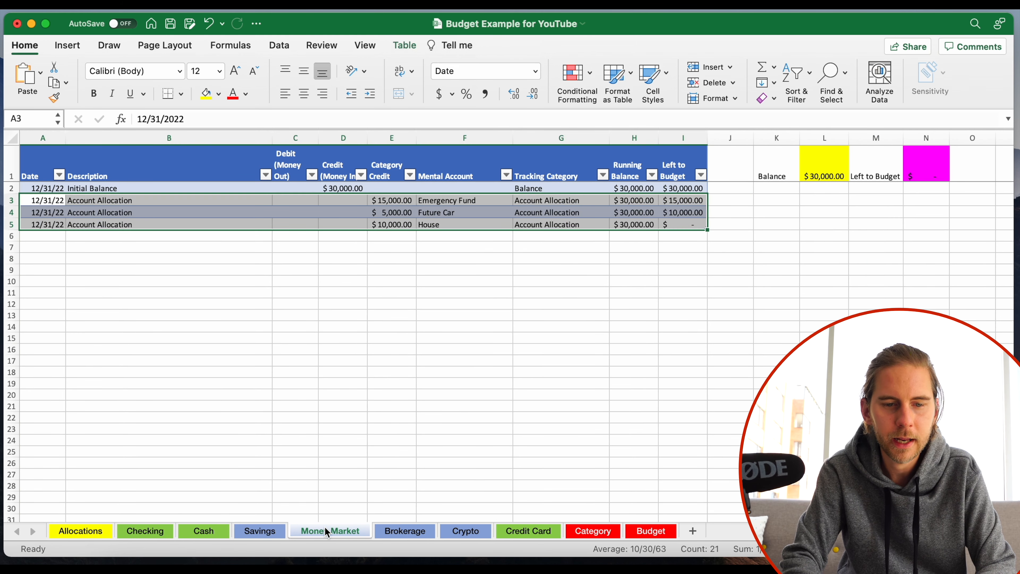
click(394, 530)
click(460, 533)
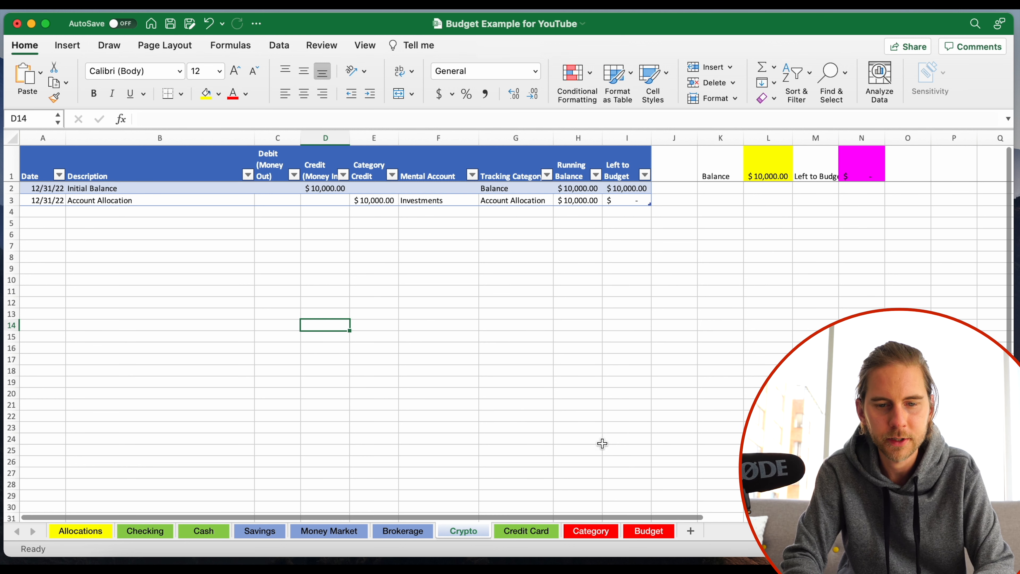
click(538, 530)
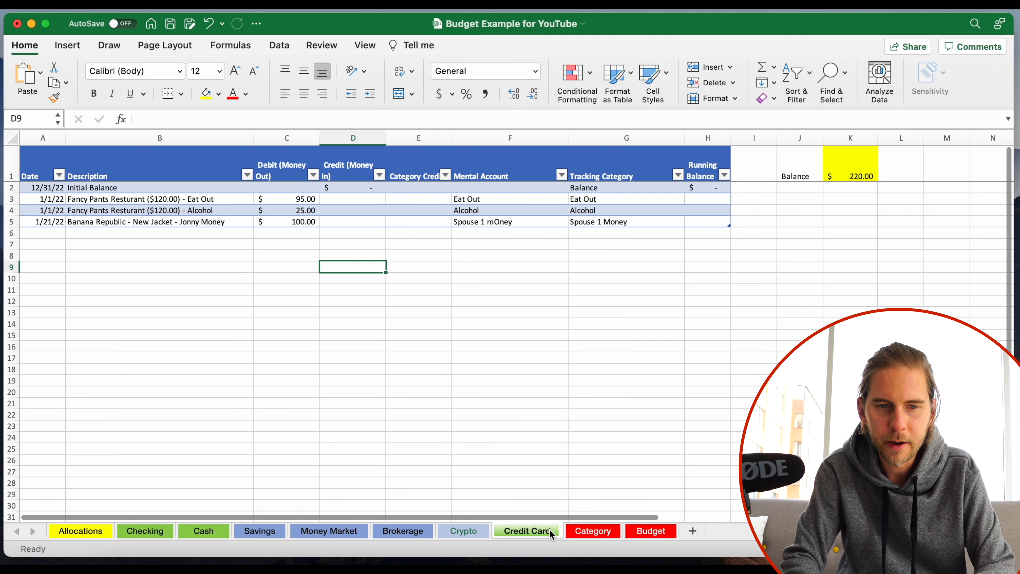
click(610, 236)
click(306, 383)
click(93, 529)
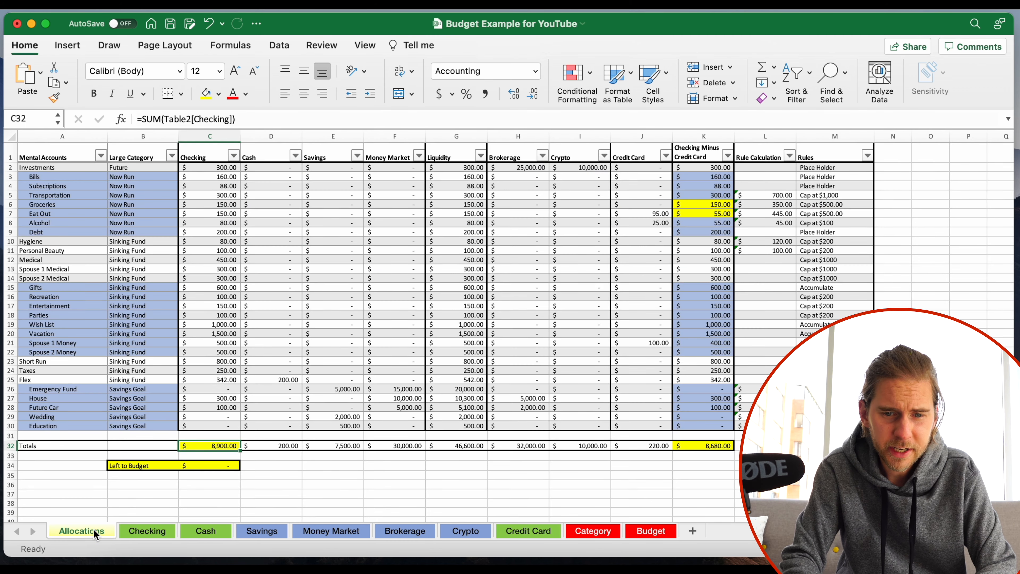
click(747, 475)
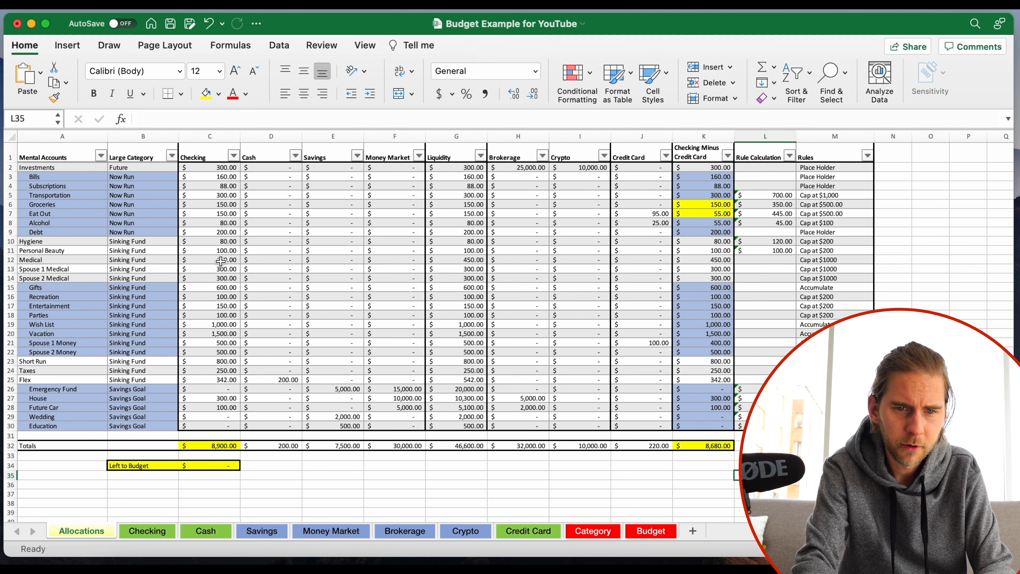
key(super+shift+5)
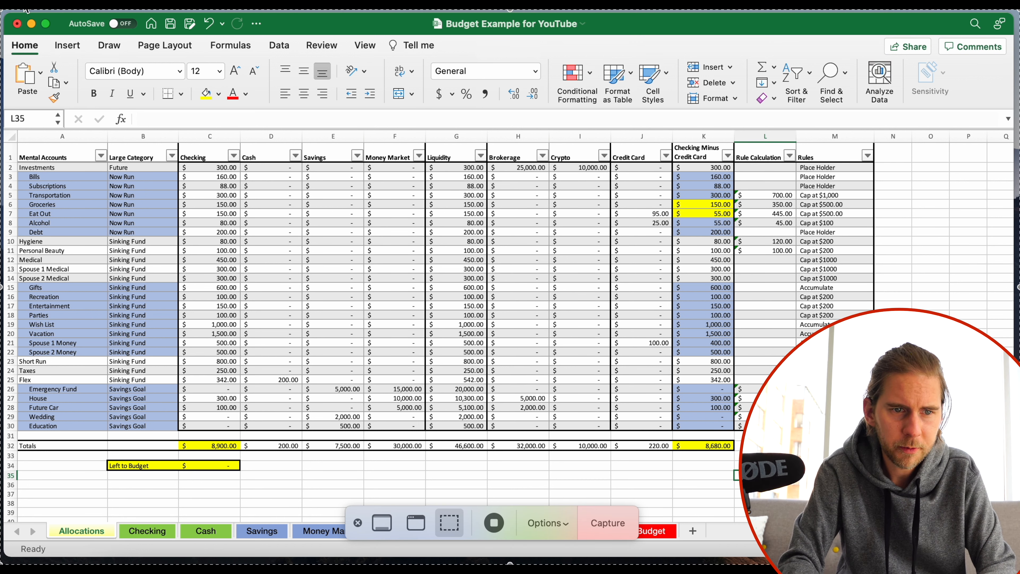
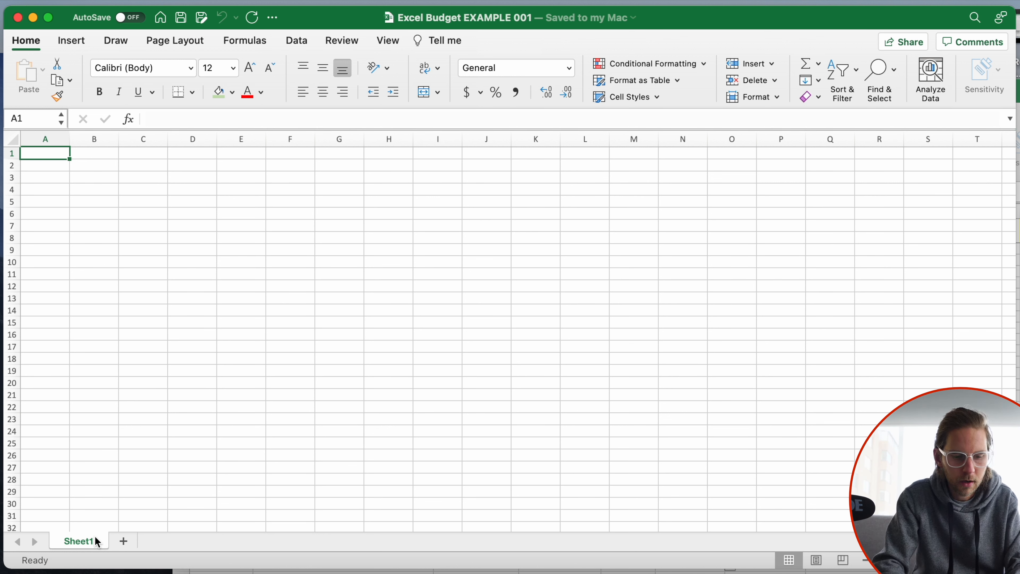
Step: In the blank Excel Budget EXAMPLE 001 workbook, rename Sheet1 as Allocation
right_click(98, 542)
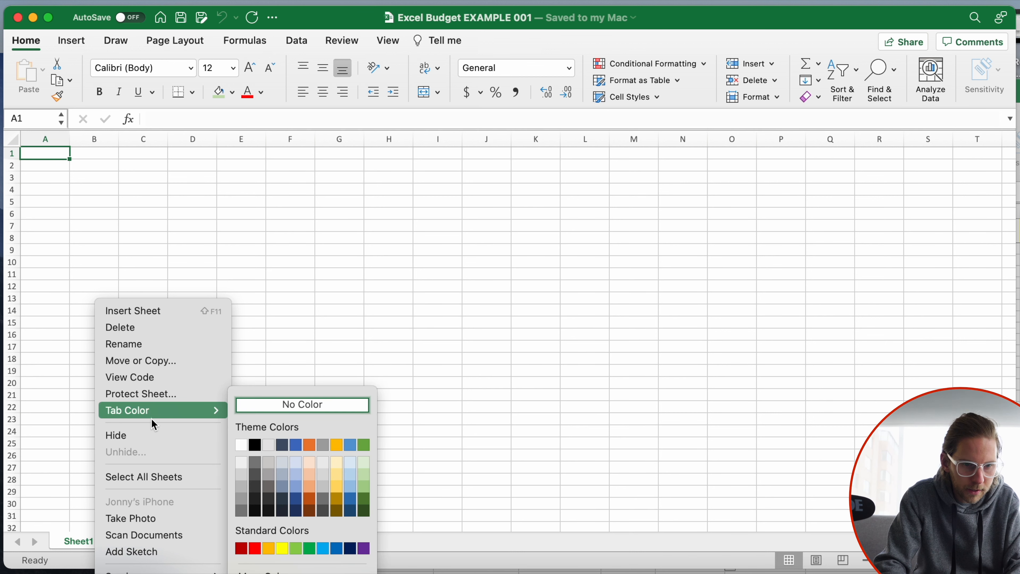
click(164, 350)
text(Allocation)
key(Return)
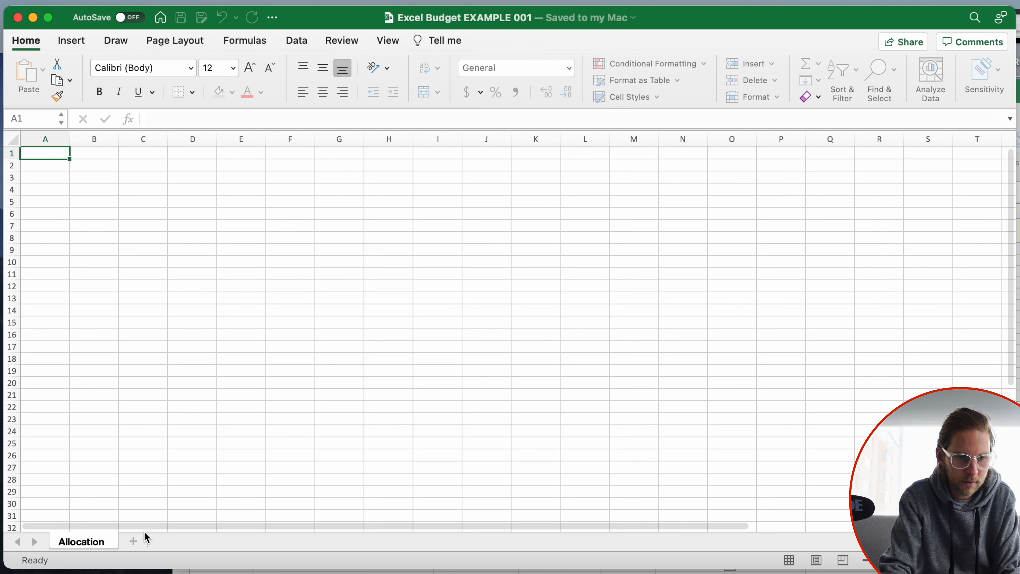
Step: Add a second sheet after Allocation and name it Checking
click(136, 538)
right_click(136, 538)
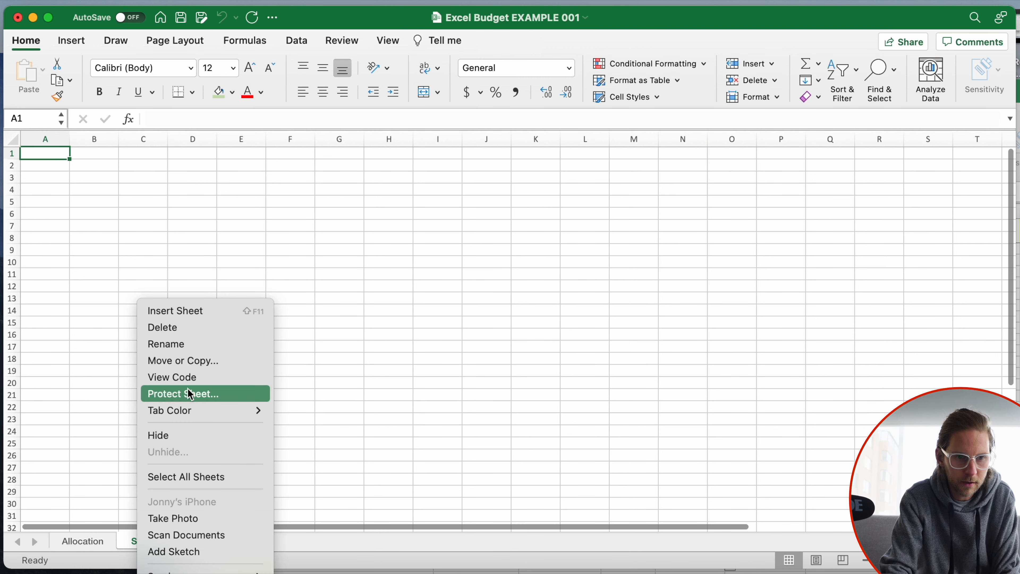
click(190, 345)
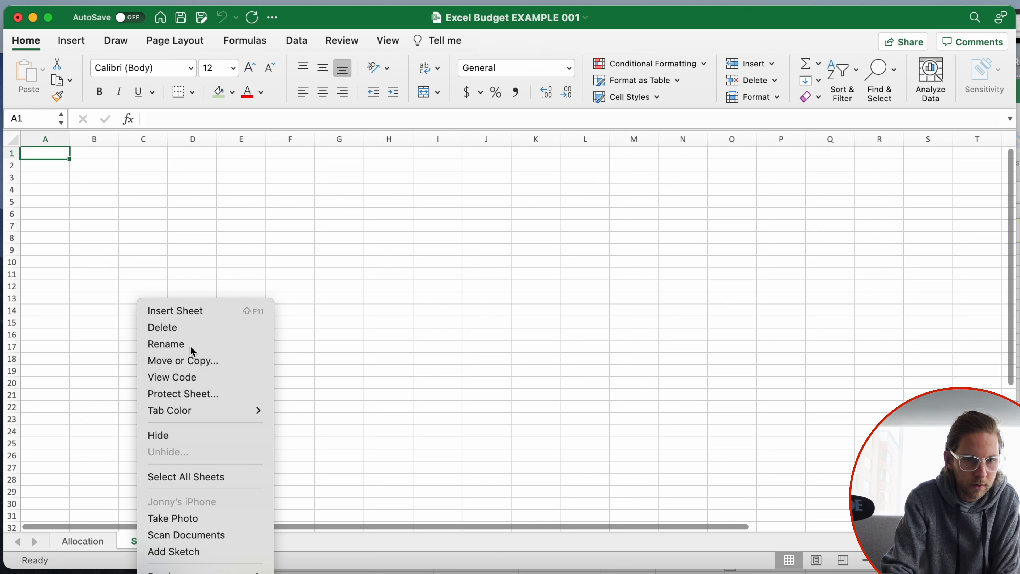
text(Check)
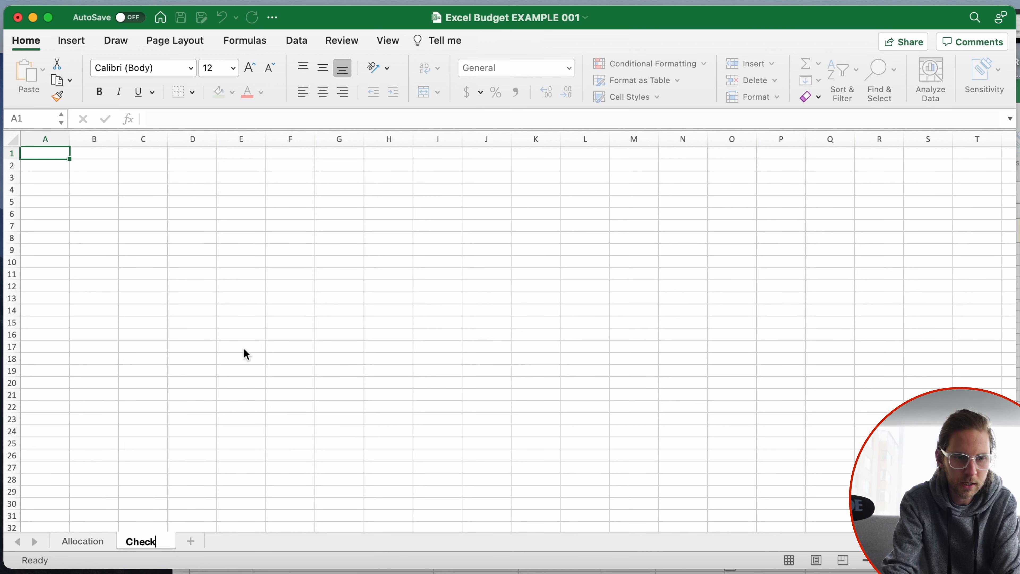
text(ing)
key(Return)
Step: Add another sheet after Checking and name it Savings
click(201, 539)
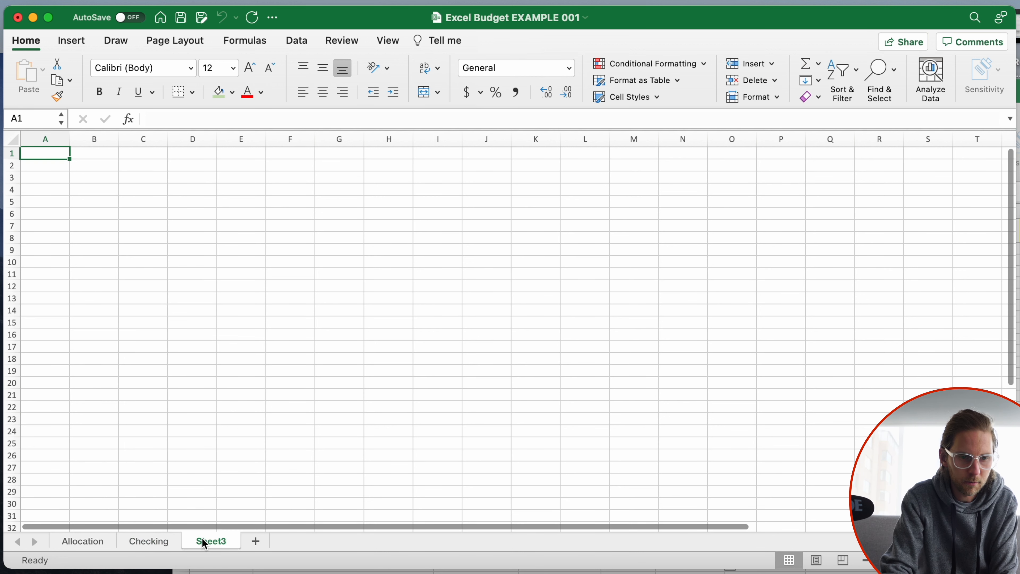
right_click(202, 537)
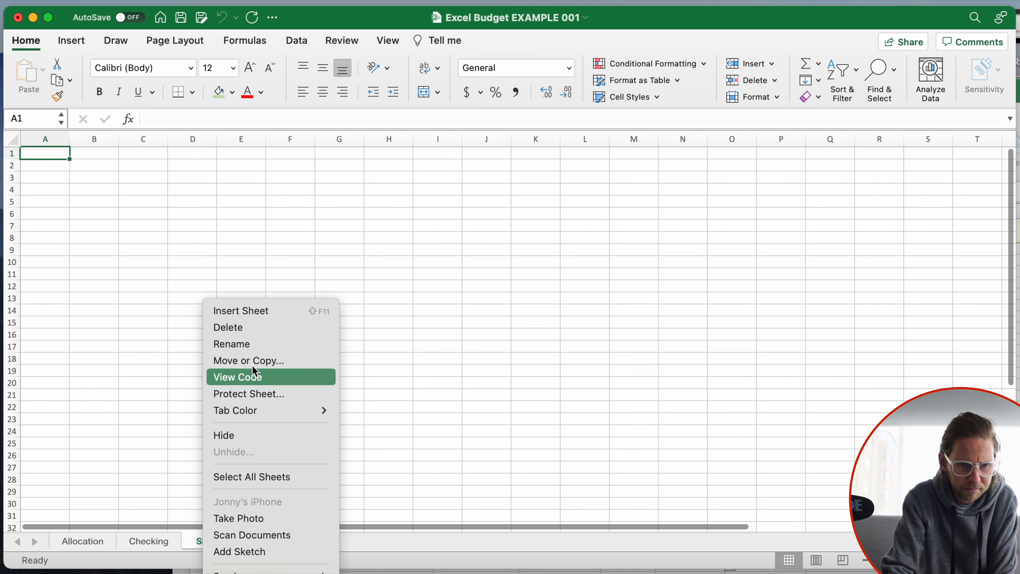
click(254, 347)
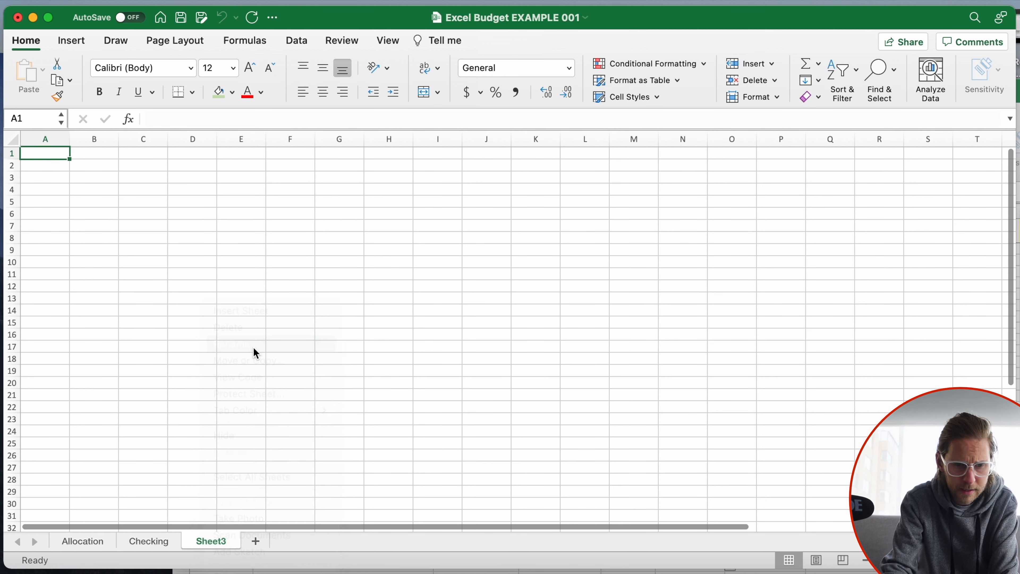
text(Savings)
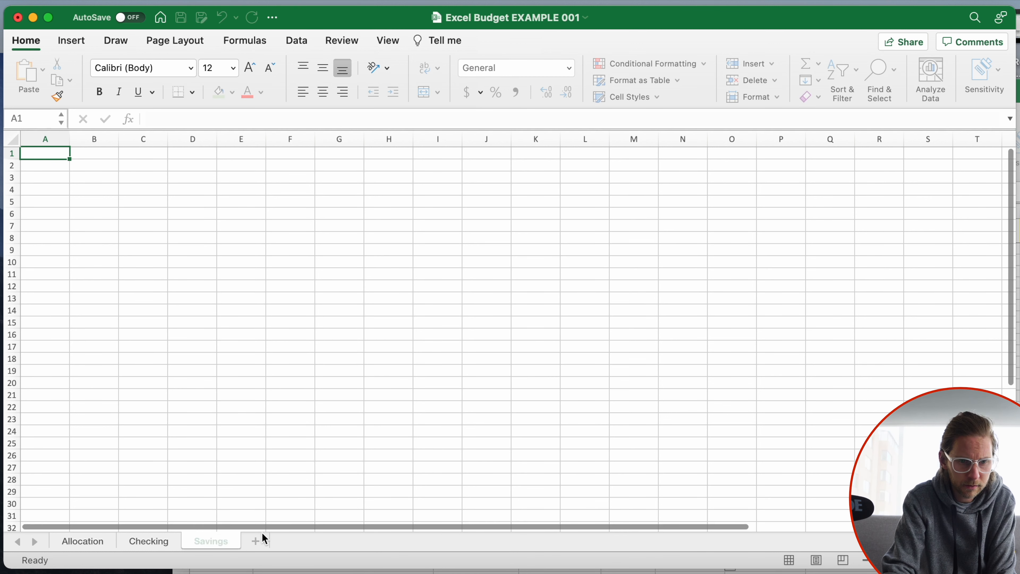
Step: Add a sheet after Savings and name it Credit Card
click(263, 533)
right_click(261, 535)
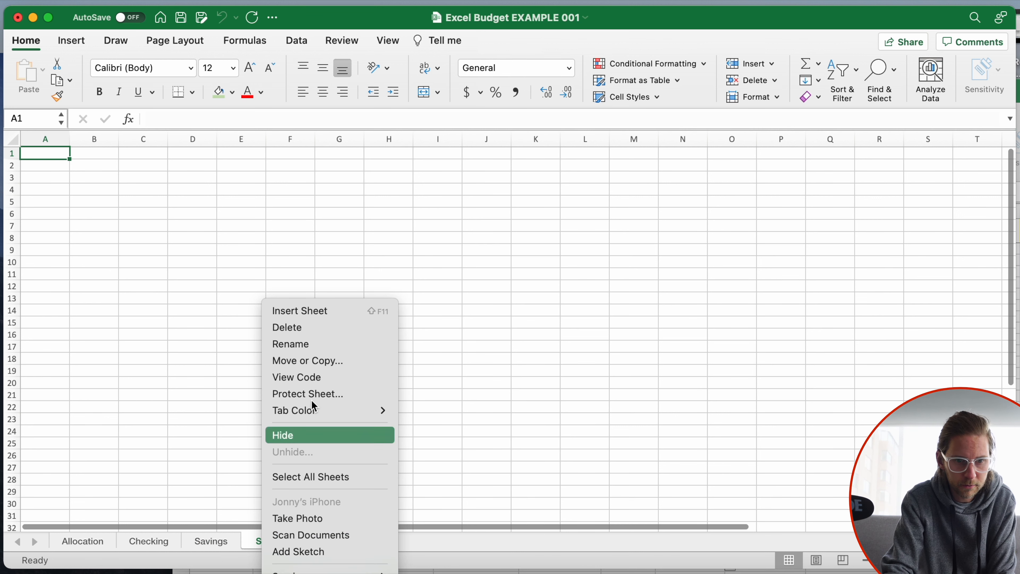
click(321, 349)
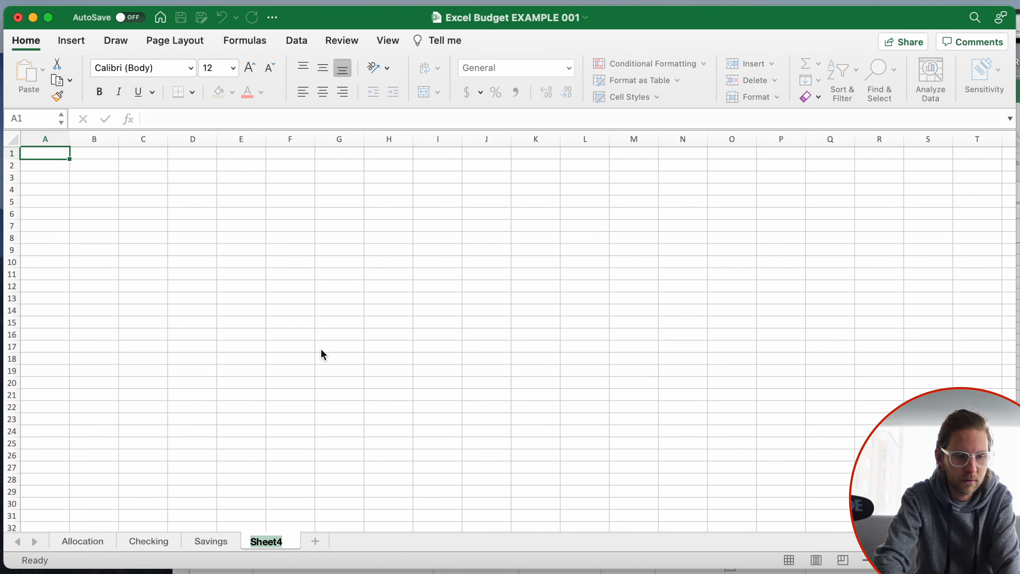
text(Credit Card)
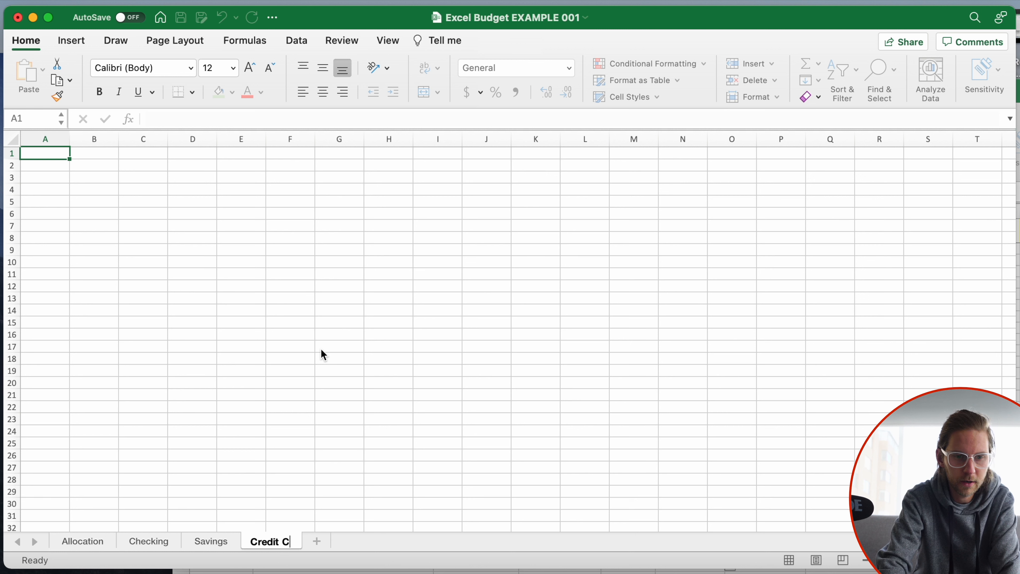
click(283, 443)
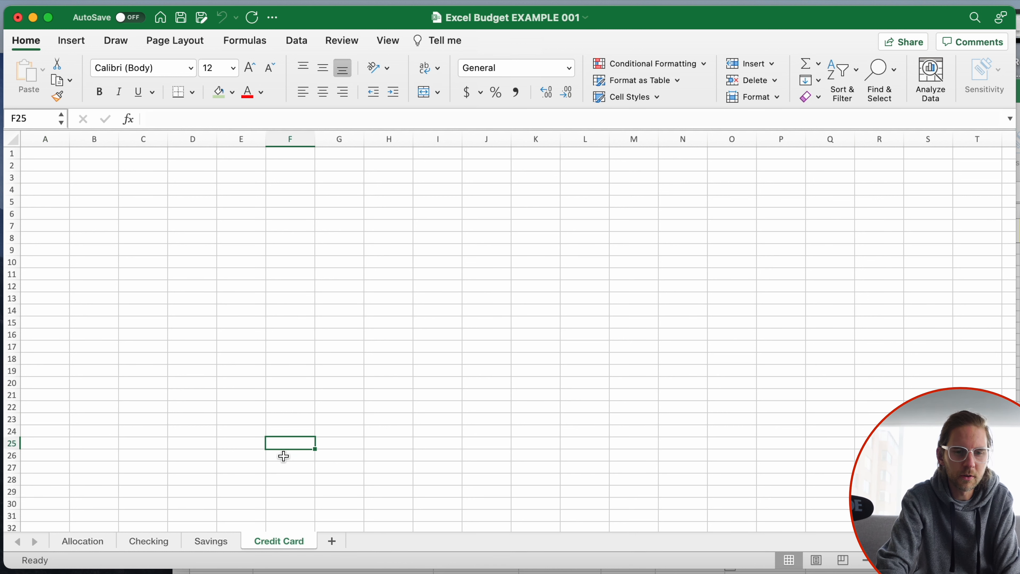
Step: Add a fifth sheet after Credit Card and name it Category
click(332, 541)
right_click(333, 541)
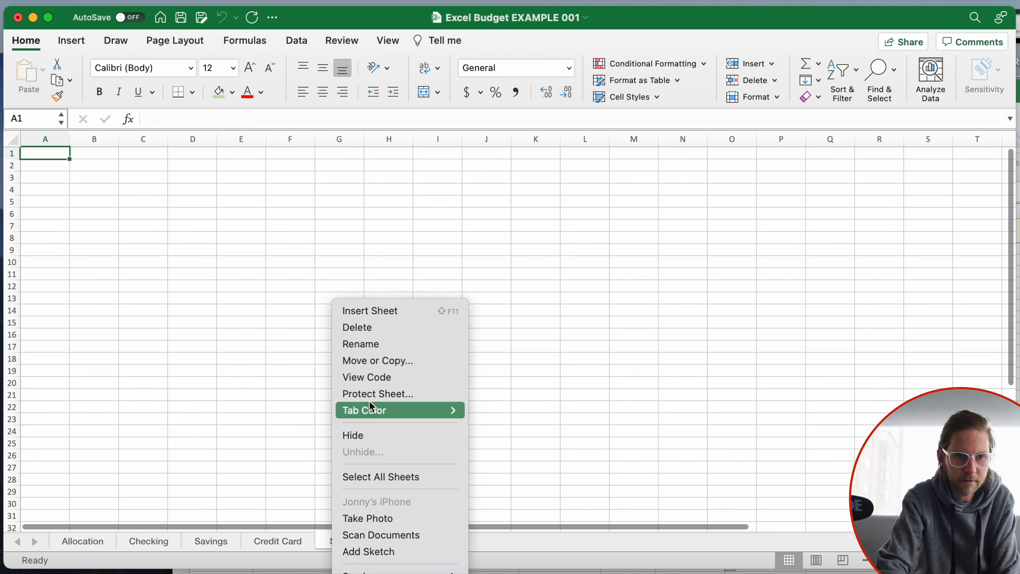
click(376, 347)
text(Category)
key(Return)
click(379, 375)
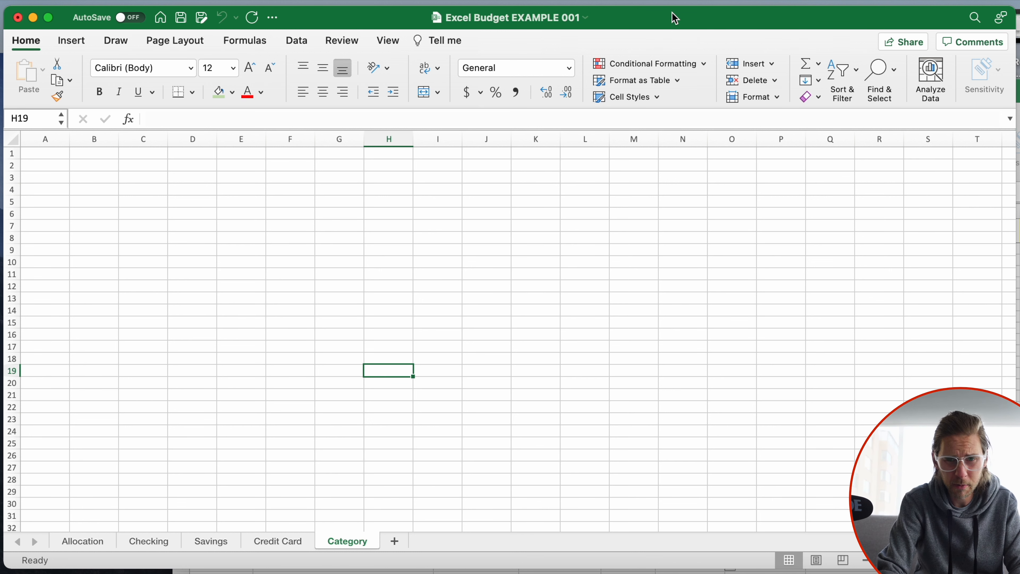
Step: Switch to the Budget Example for YouTube workbook and look through the category list on its Category sheet
drag(675, 18, 653, 102)
drag(714, 81, 561, 18)
click(639, 523)
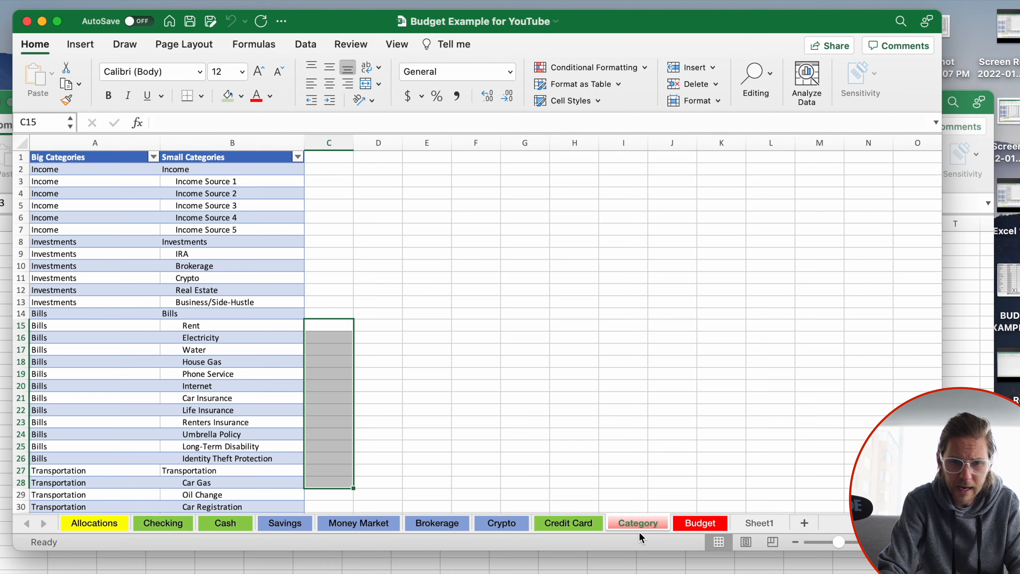
click(539, 240)
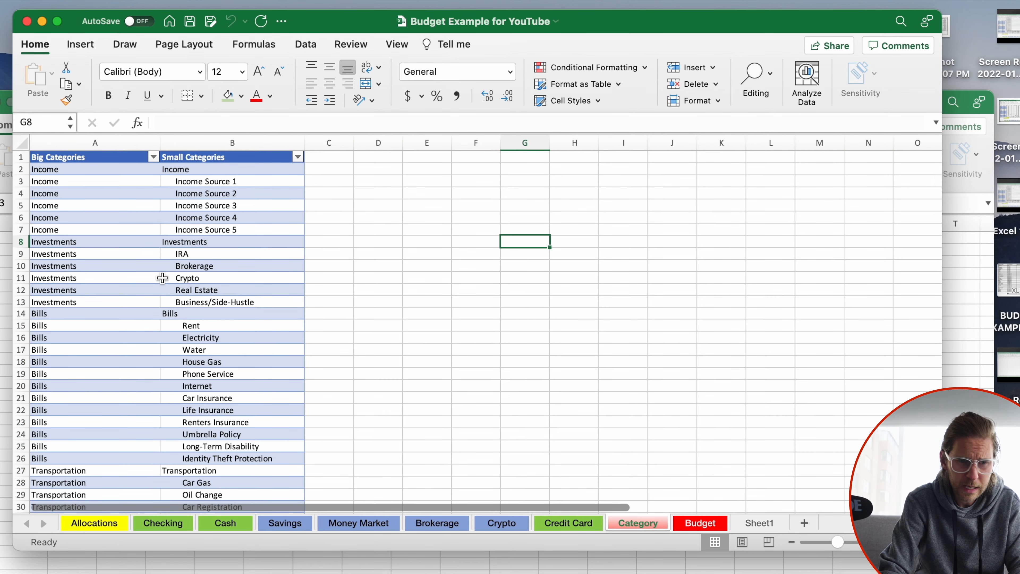
scroll(163, 278, down, 5)
scroll(162, 277, down, 6)
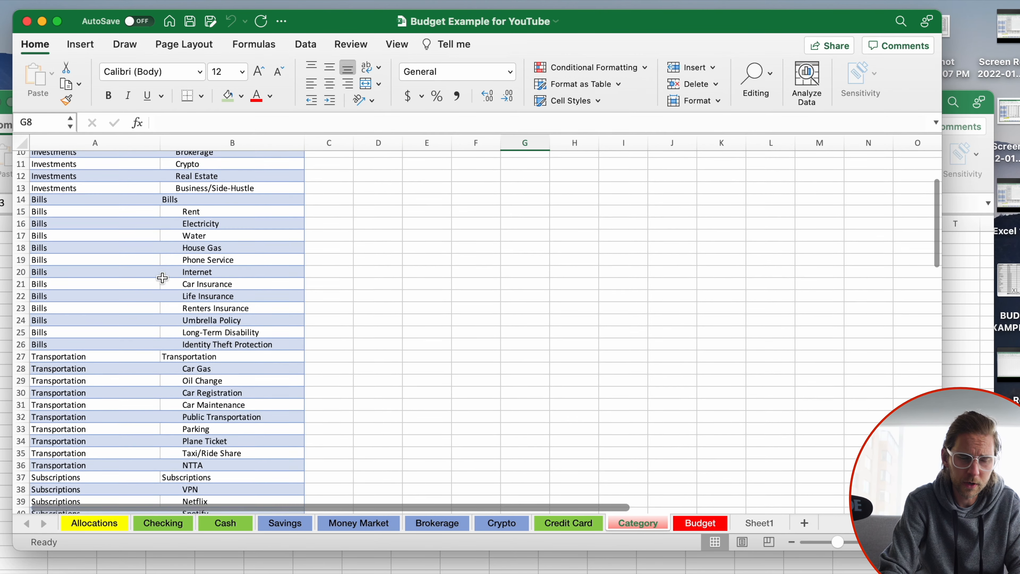
scroll(161, 278, up, 10)
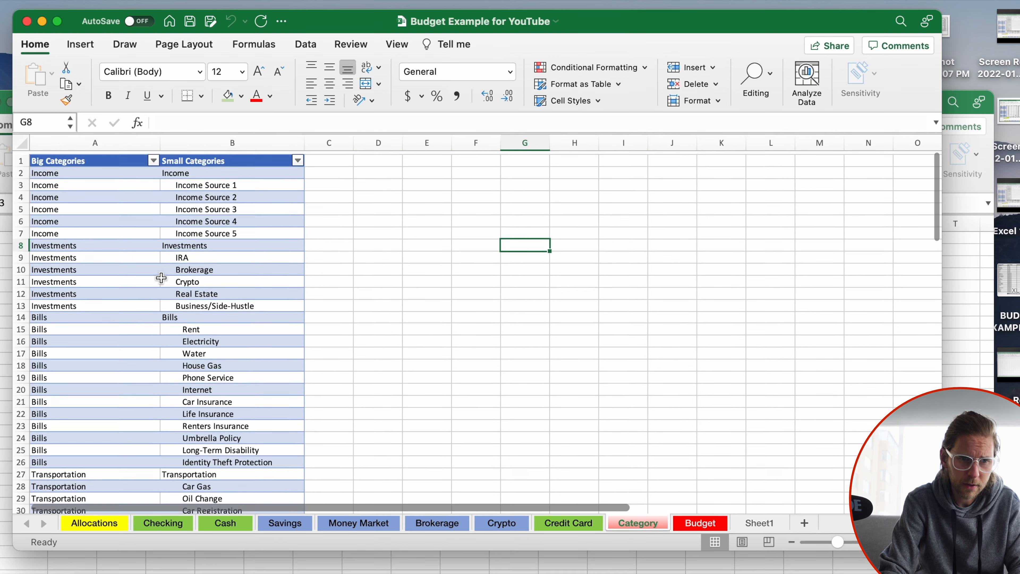
Step: Examine how the Income rows pair a big category with small categories such as Income Source 2 and Income Source 4
click(118, 195)
click(238, 195)
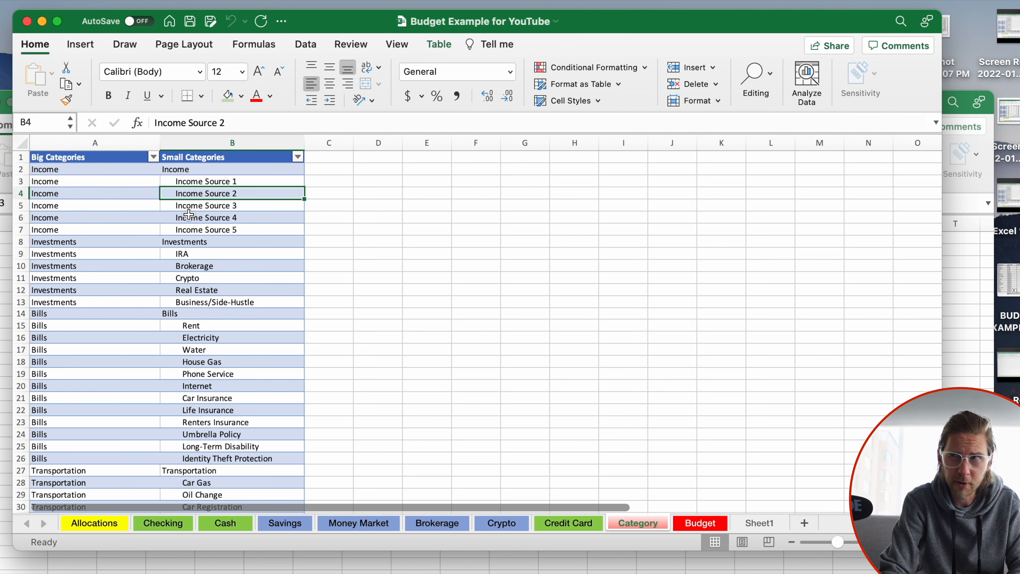
scroll(278, 237, down, 2)
scroll(278, 237, up, 2)
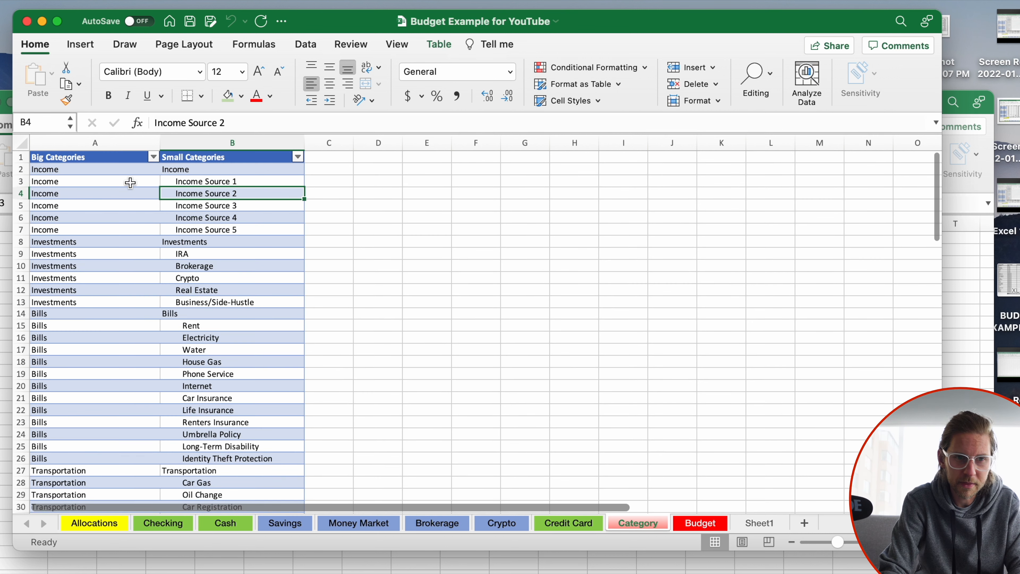
click(151, 183)
click(286, 217)
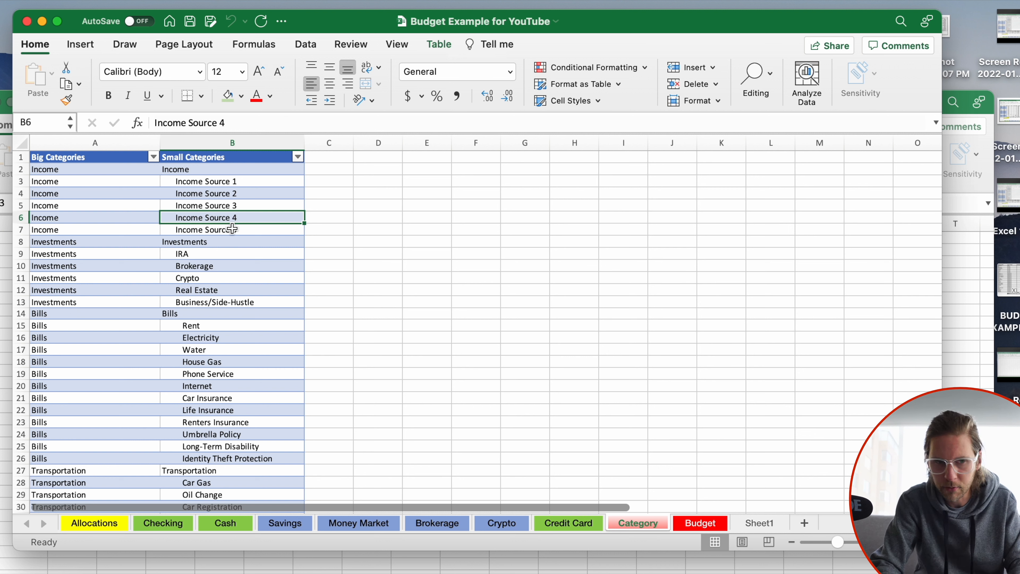
click(91, 168)
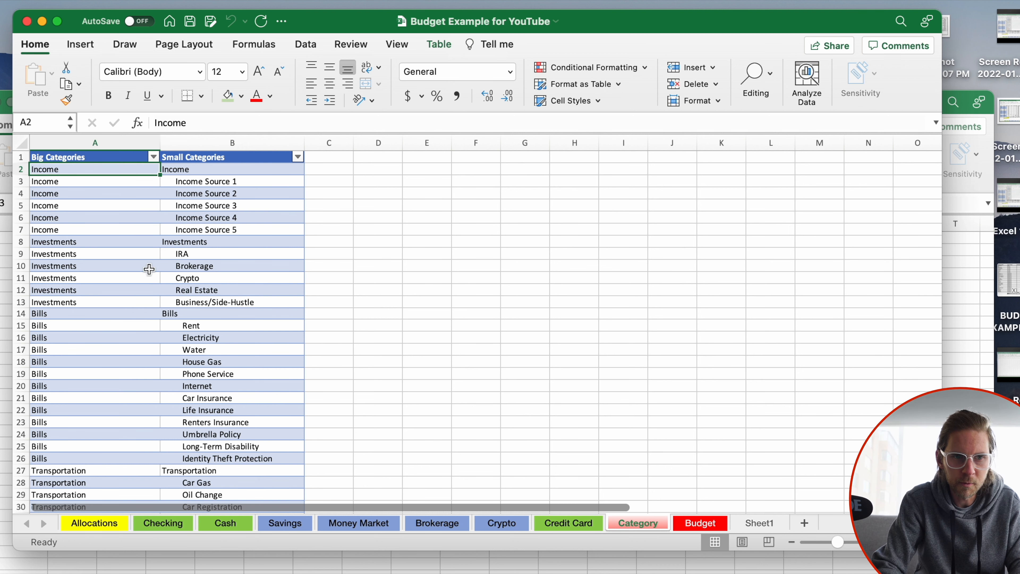
Step: Compare the whole Big Categories column with the whole Small Categories column on the Category sheet
click(121, 146)
click(203, 148)
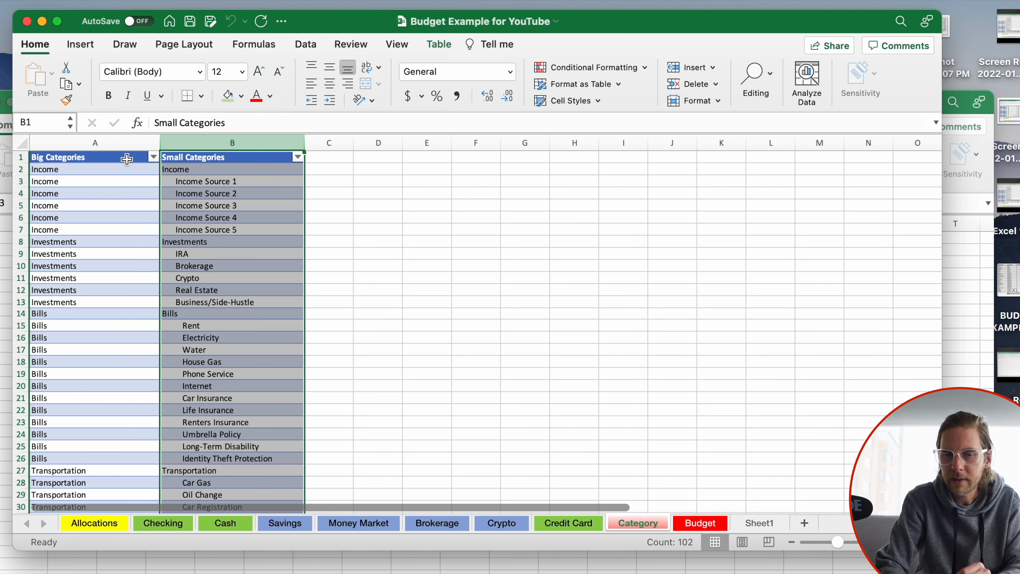
click(114, 154)
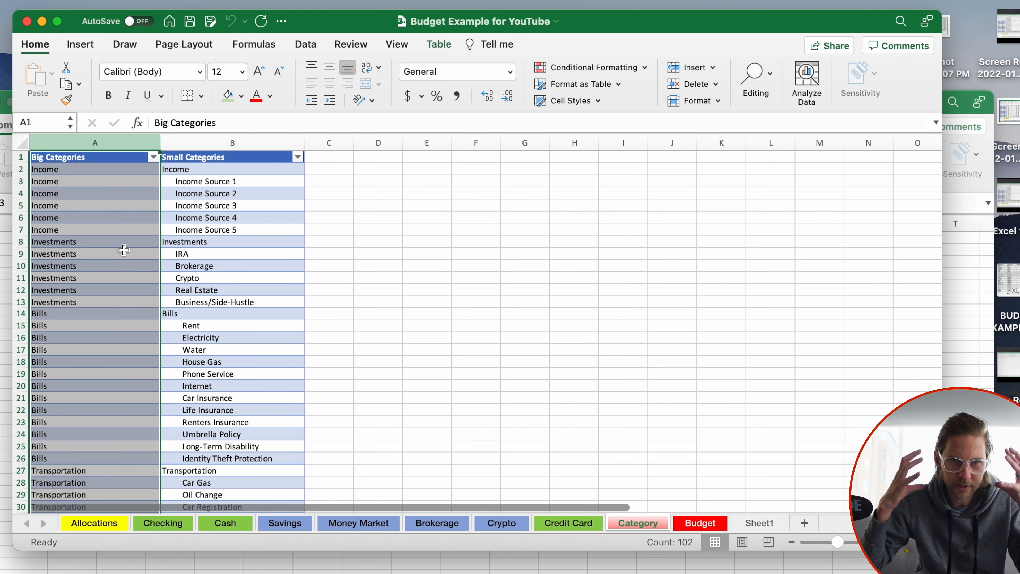
click(115, 208)
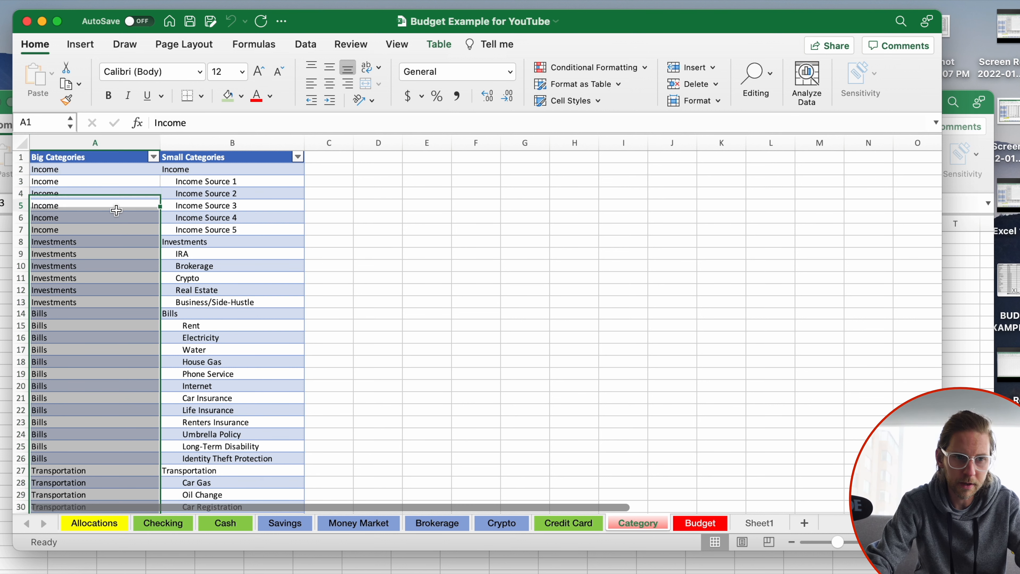
click(81, 144)
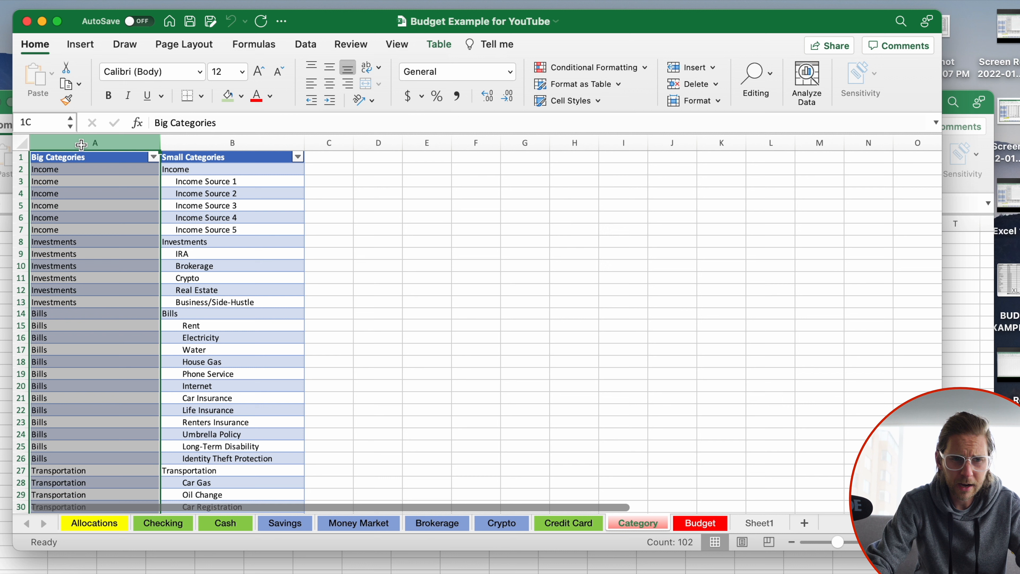
click(213, 144)
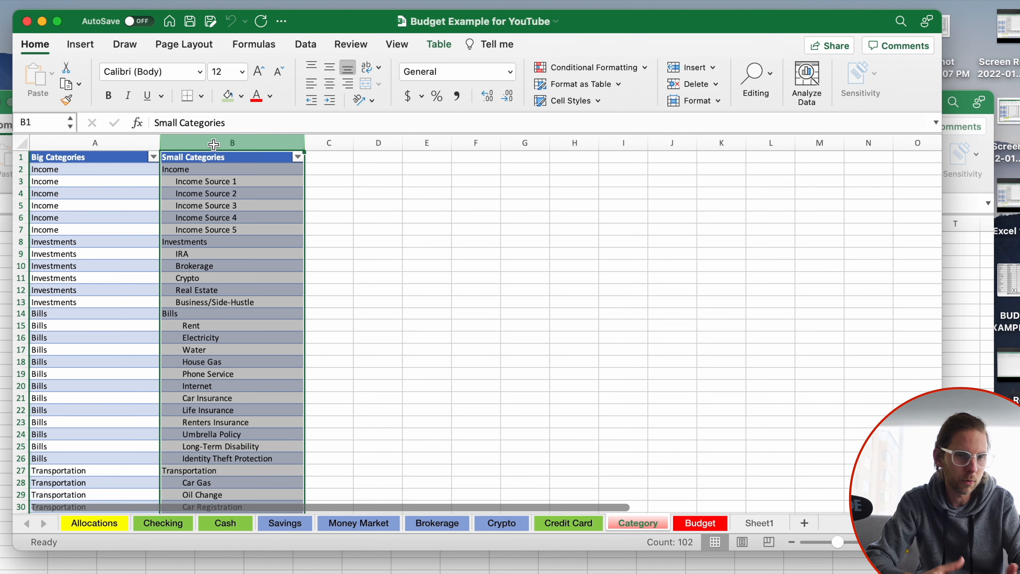
click(379, 277)
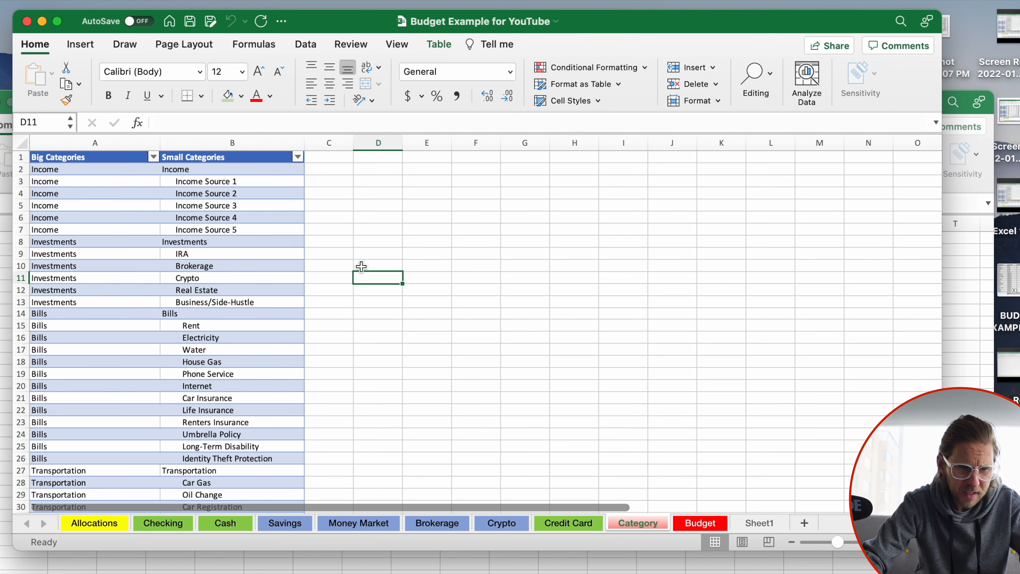
Step: Inspect the Income block in A2:B7 and its individual income source entries
drag(121, 169, 223, 235)
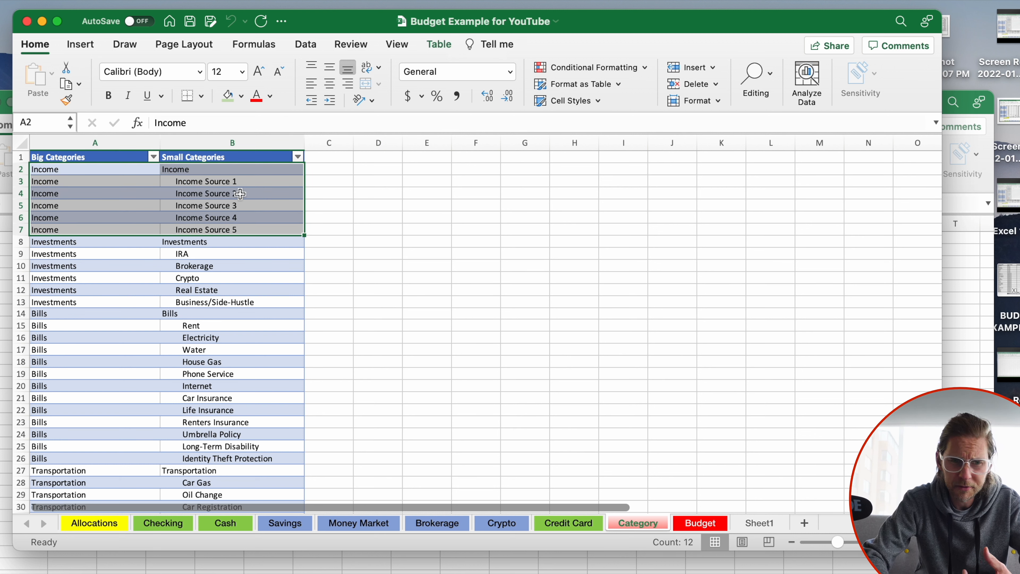
click(221, 186)
click(226, 204)
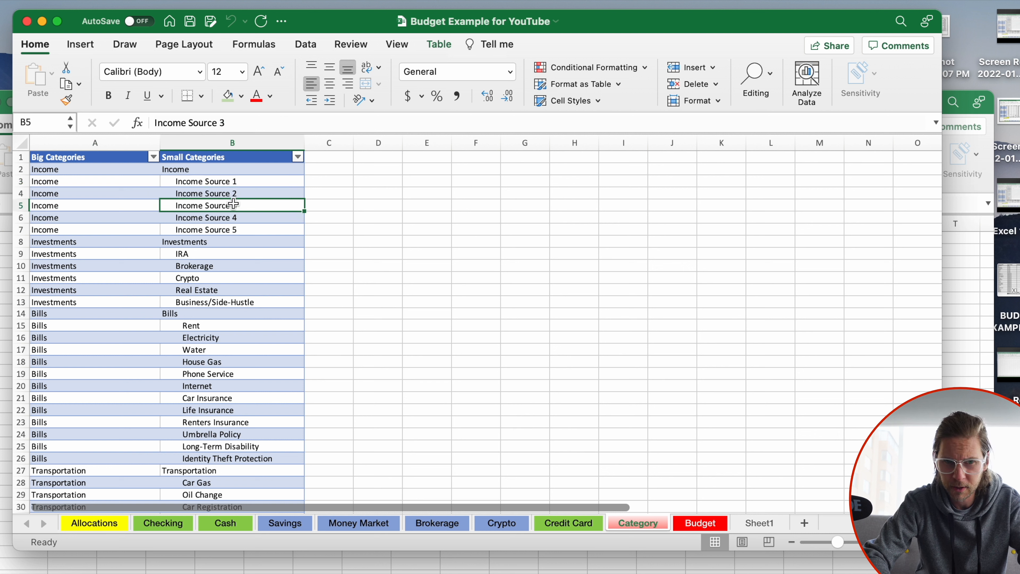
click(242, 196)
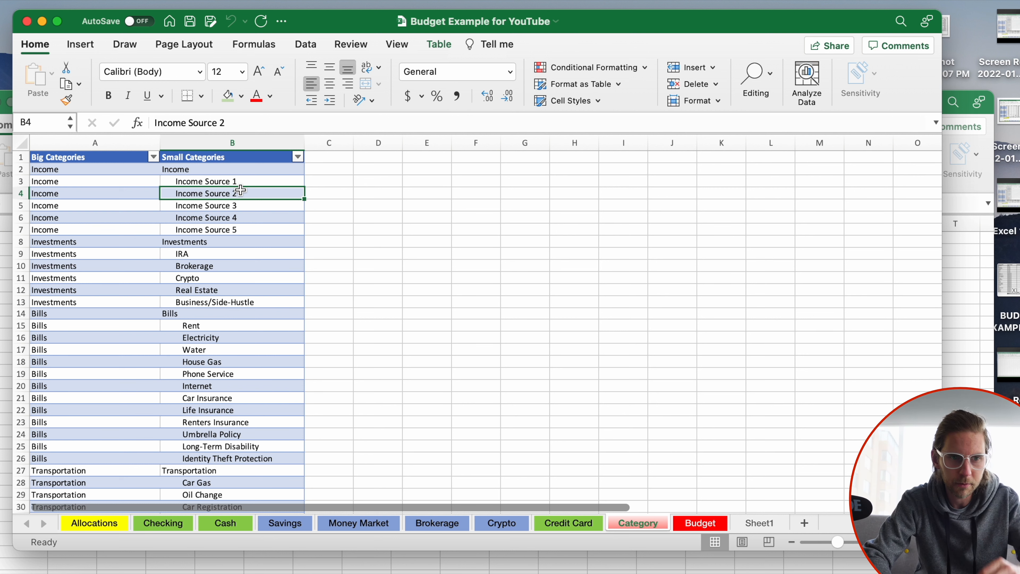
Step: Review the Investments group and the Bills group with their small categories on the Category sheet
click(120, 237)
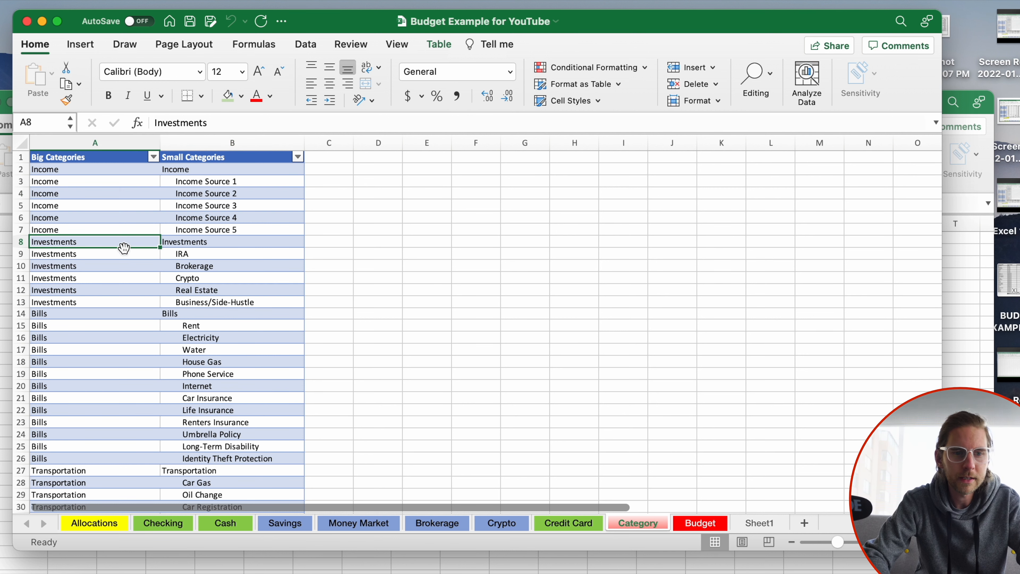
drag(183, 243, 235, 320)
scroll(236, 320, down, 7)
scroll(238, 320, up, 4)
drag(140, 186, 190, 280)
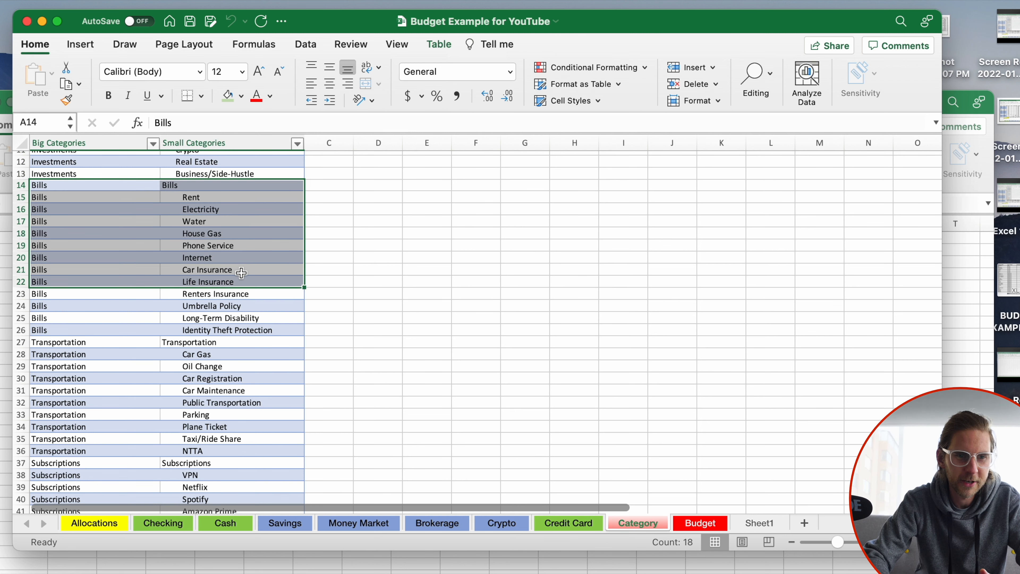
click(228, 248)
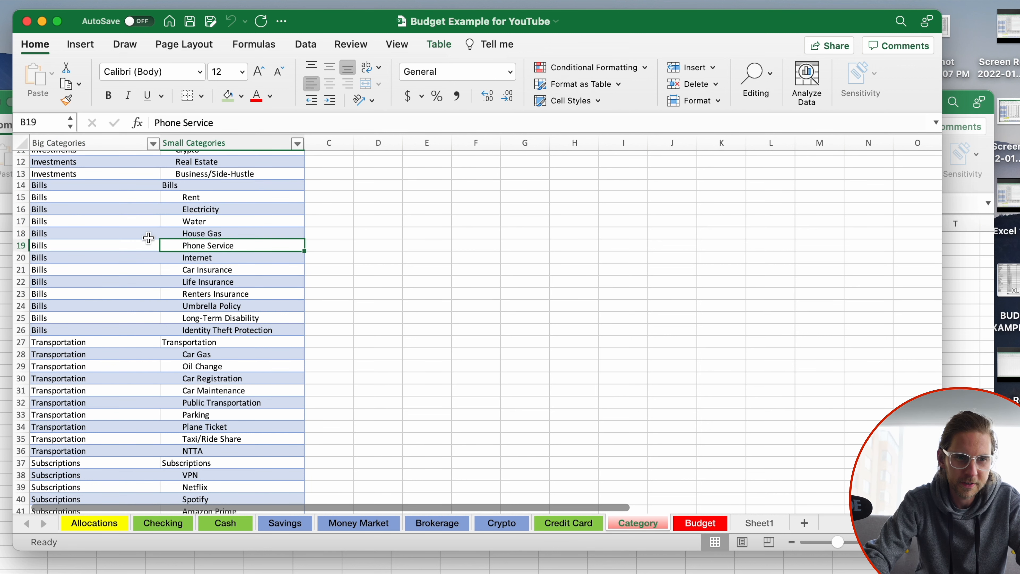
Step: Review the small categories under Transportation, from Car Gas through Taxi/Ride Share
scroll(148, 226, down, 5)
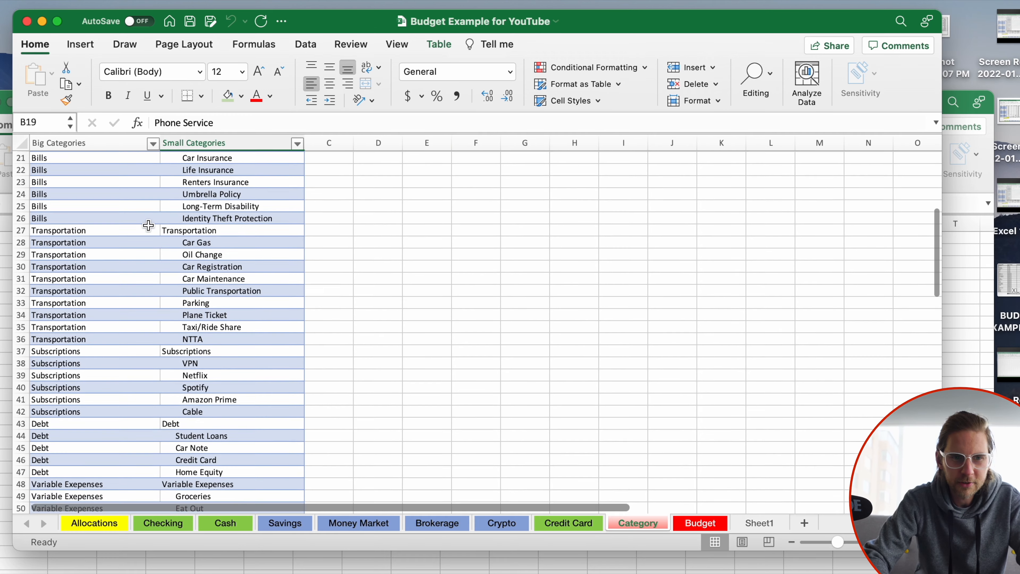
click(137, 206)
drag(185, 219, 198, 302)
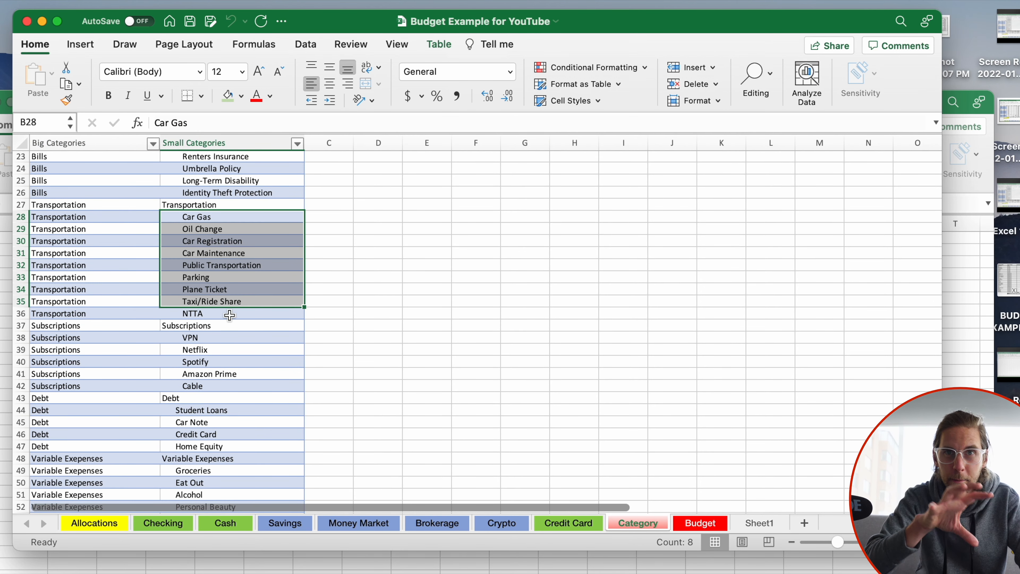
click(205, 228)
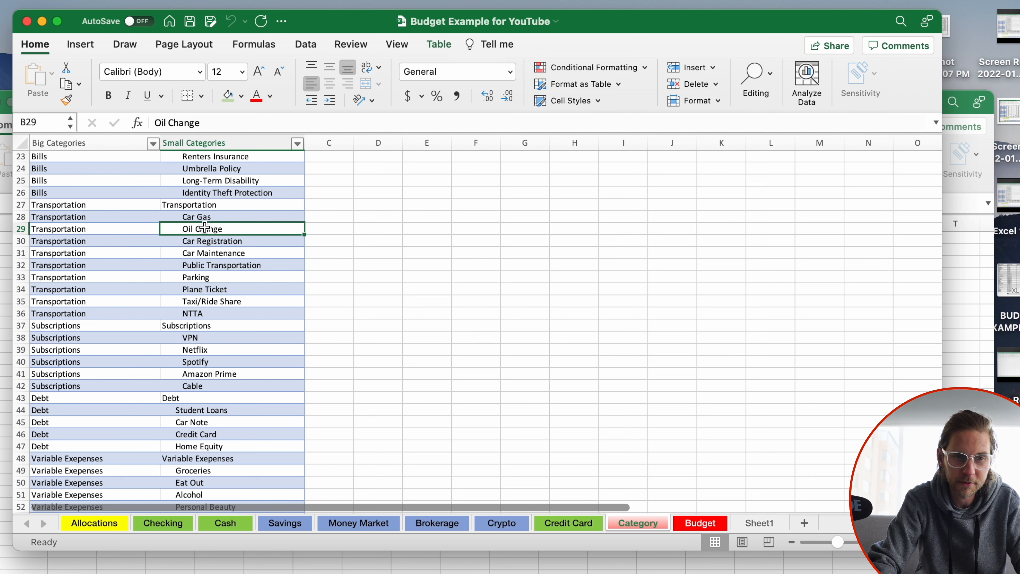
Step: Look over the Subscriptions rows below Transportation and return to the start of the category list
click(81, 273)
scroll(81, 273, down, 2)
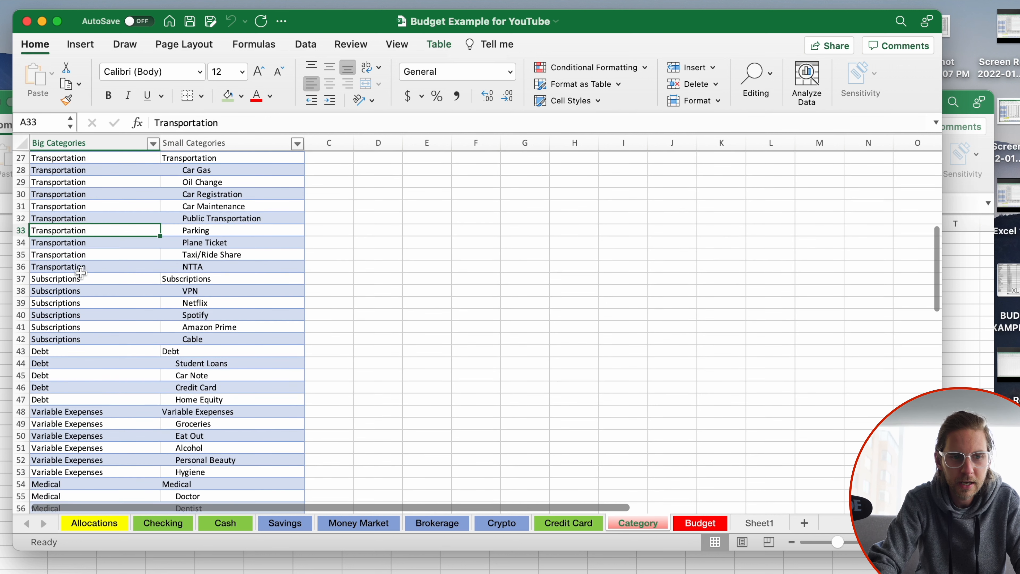
drag(82, 280, 89, 315)
click(317, 314)
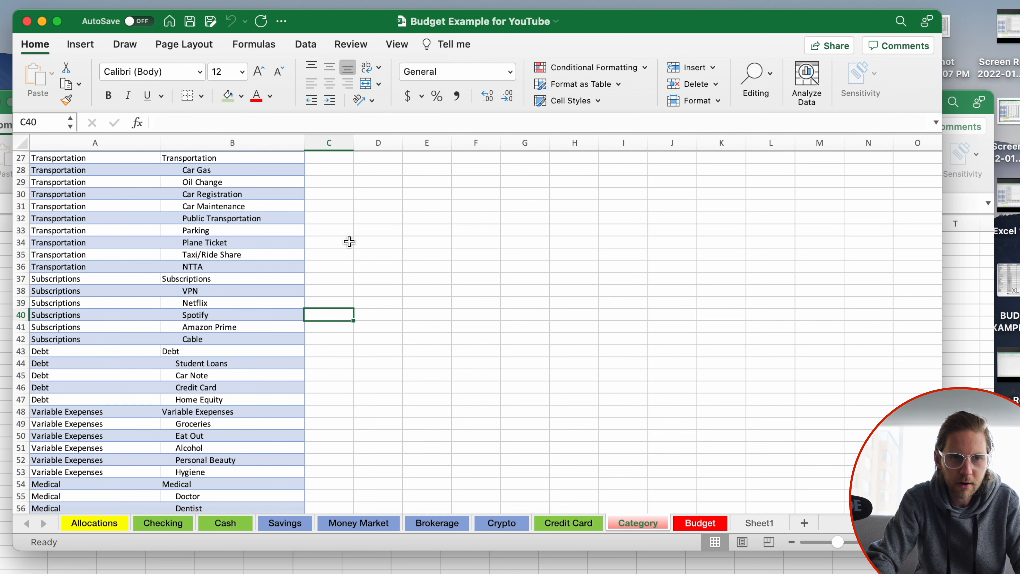
scroll(223, 250, up, 8)
scroll(223, 250, up, 1)
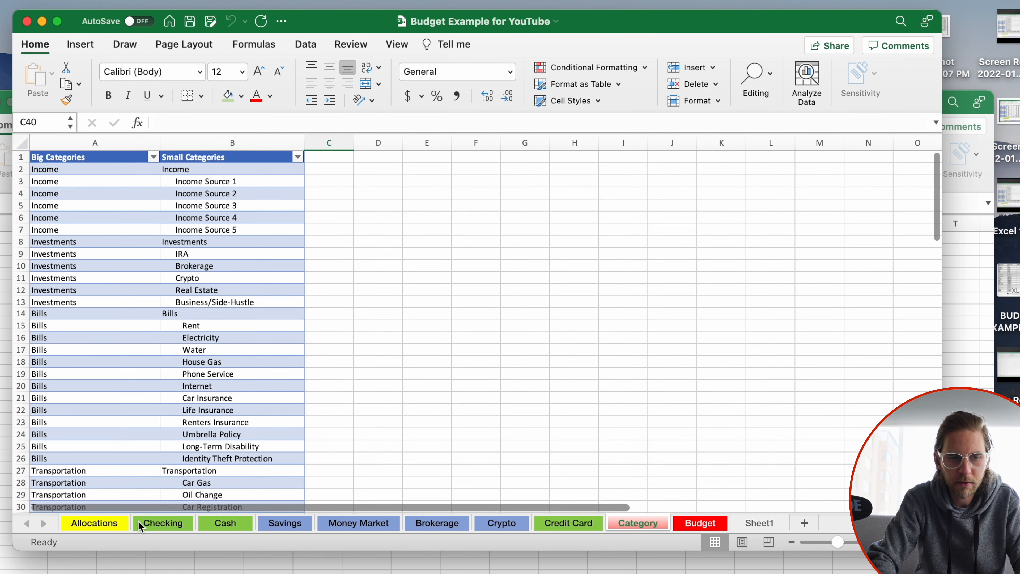
Step: View the Allocations sheet and examine the Mental Accounts column, focusing on the Bills account
click(115, 523)
scroll(117, 307, up, 4)
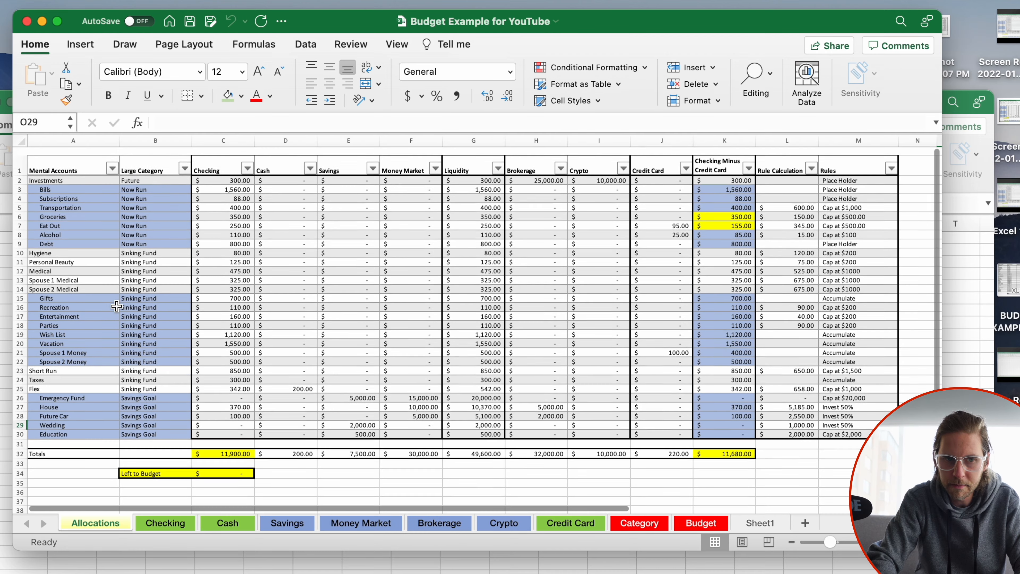
drag(85, 158, 92, 424)
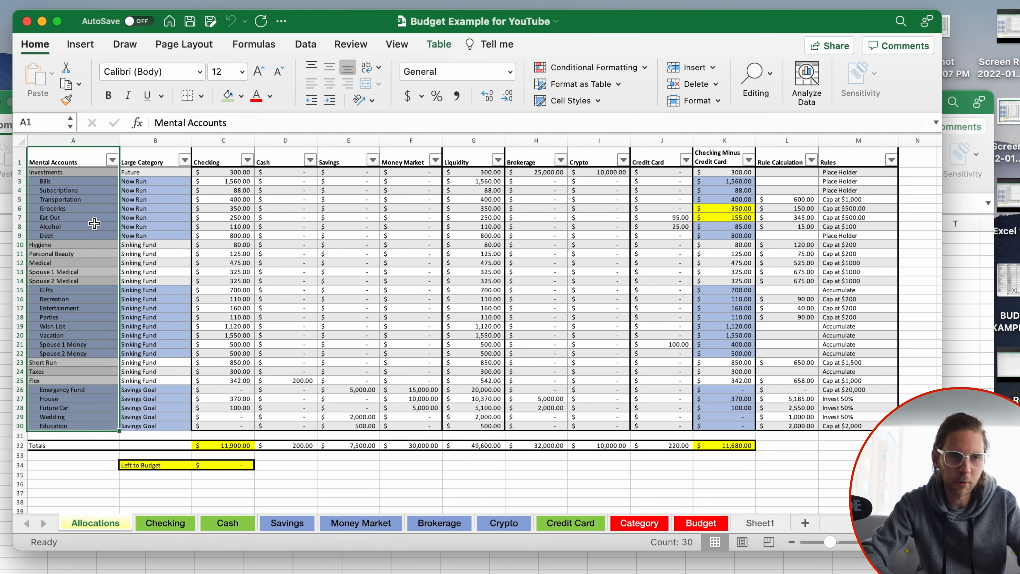
click(65, 182)
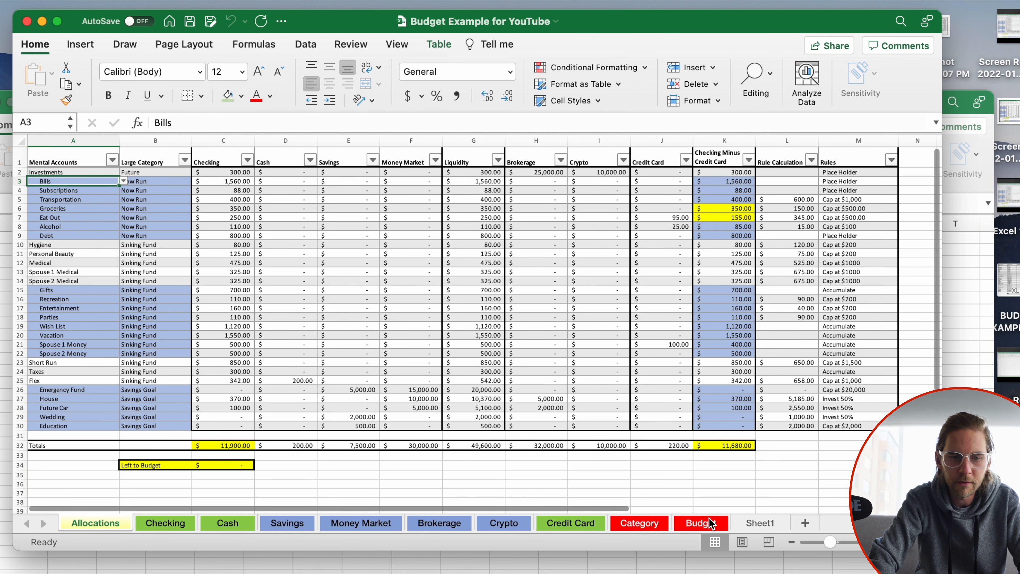
Step: Return to the Category sheet and inspect the Bills rows with small categories from Rent to Long-Term Disability
click(631, 529)
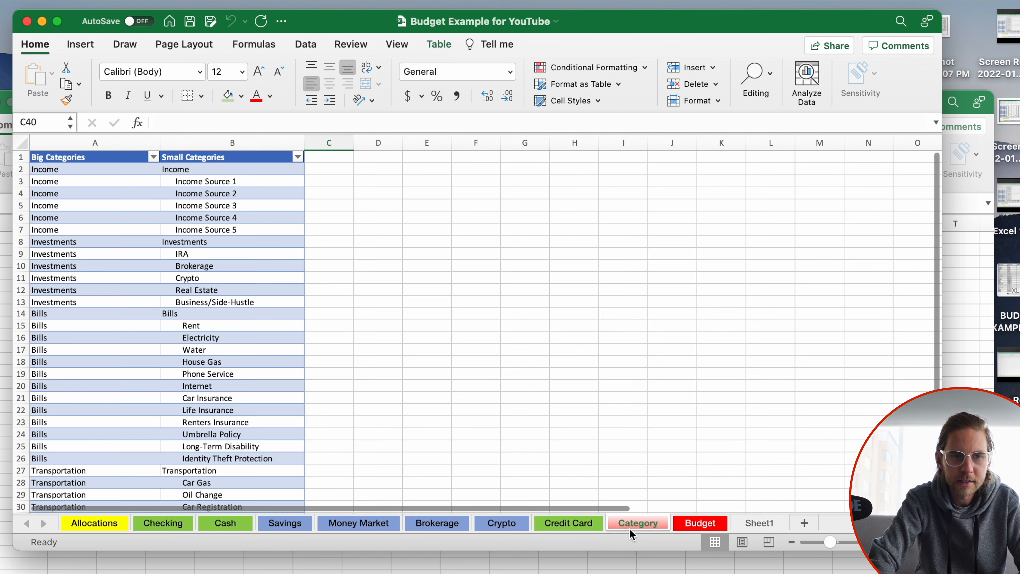
scroll(365, 365, down, 5)
drag(219, 257, 219, 403)
click(130, 265)
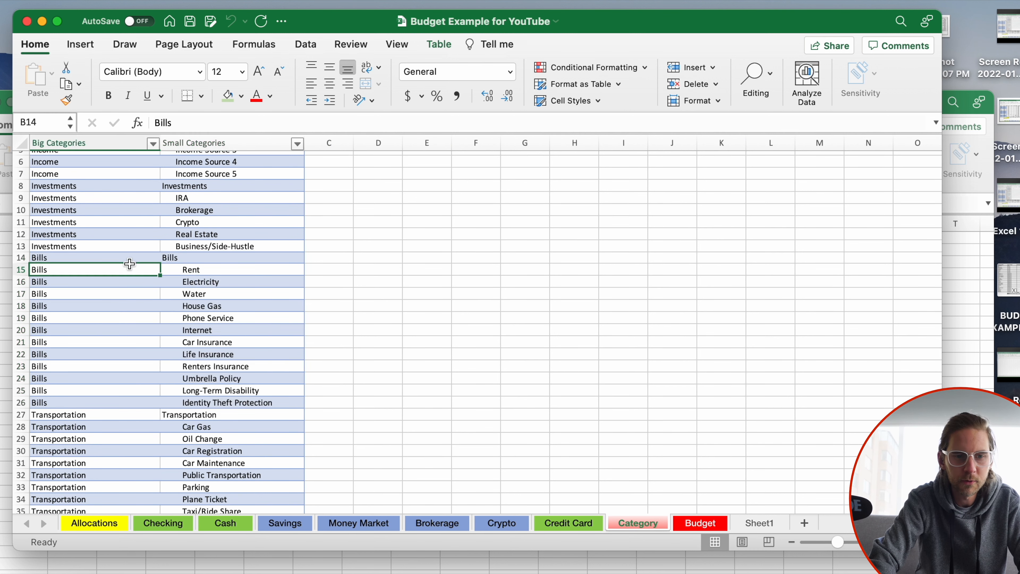
drag(129, 264, 283, 392)
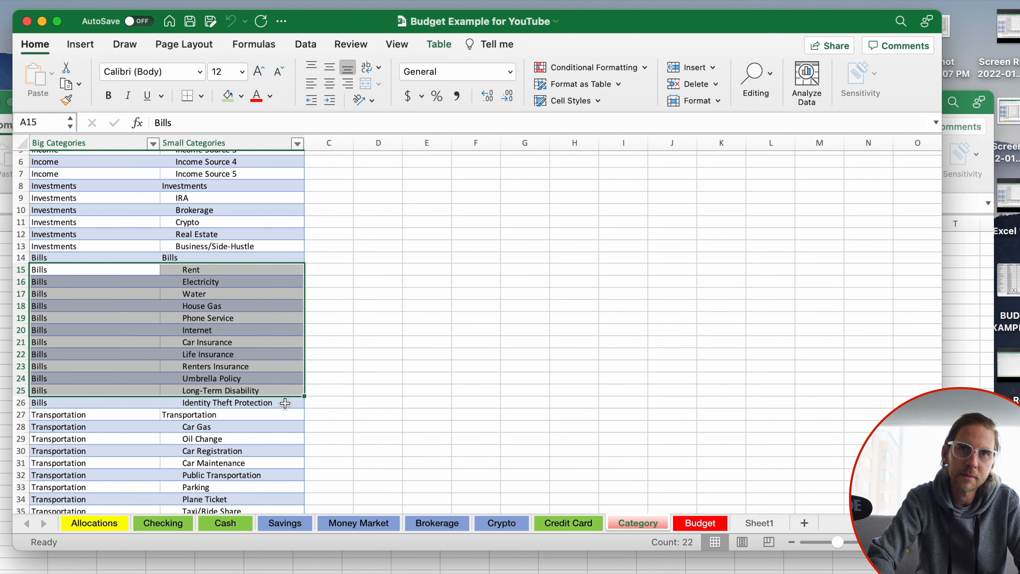
click(323, 378)
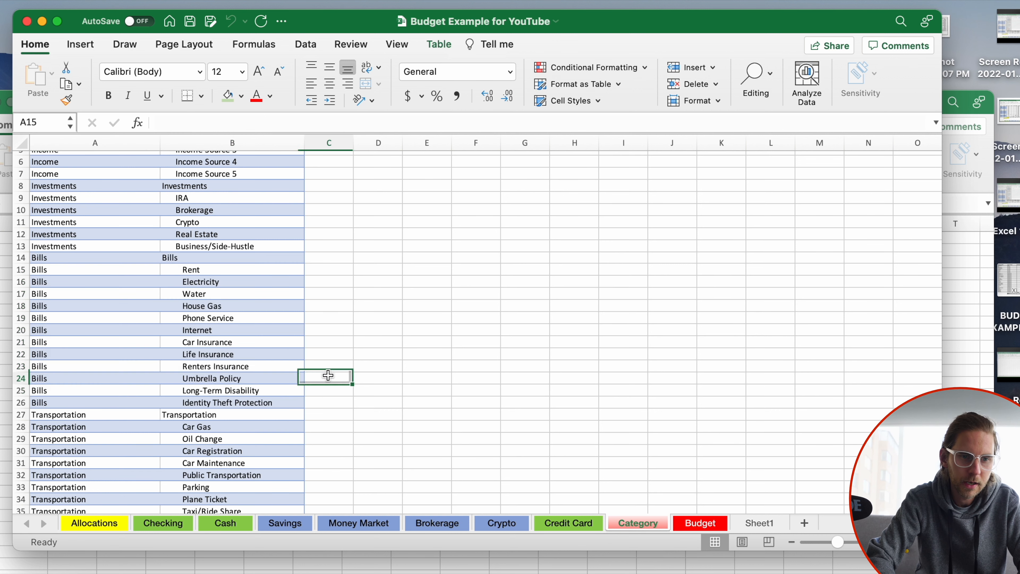
Step: Check the Allocations sheet's mental accounts again, then locate the Rent entry under Bills on the Category sheet
click(112, 525)
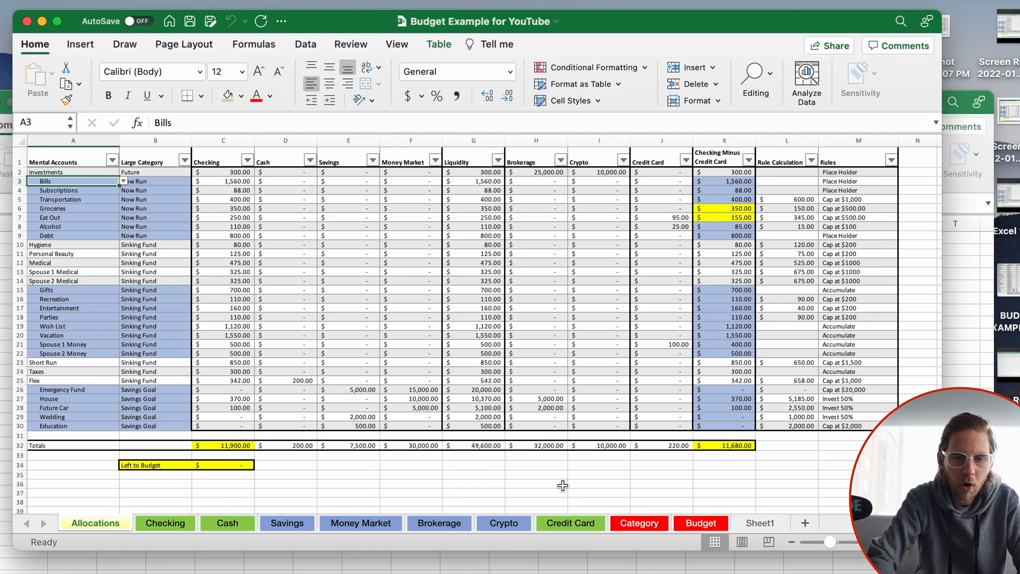
click(639, 523)
click(265, 280)
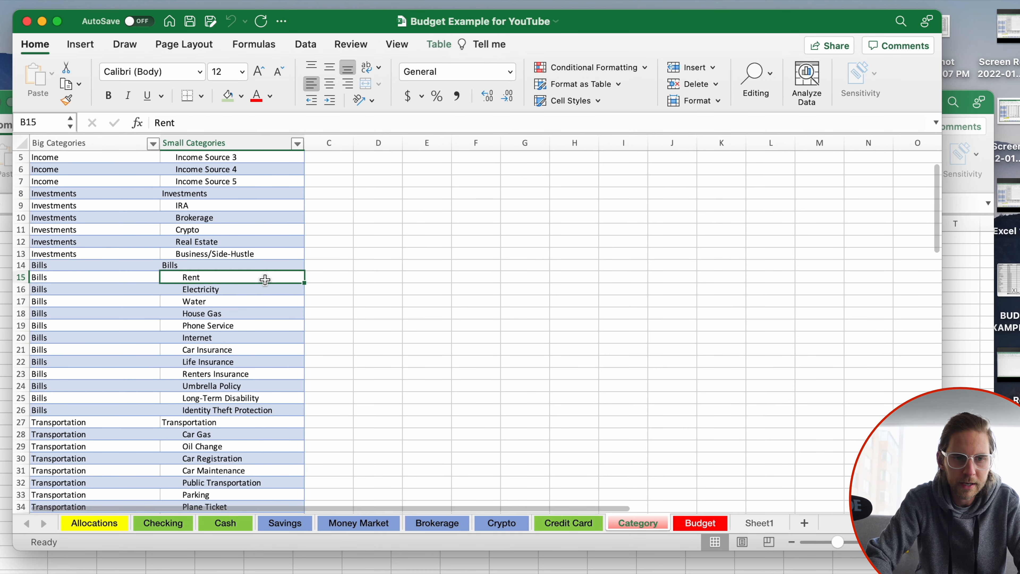
Step: Switch to the Excel Budget EXAMPLE 001 workbook and select cell A1 on its blank Category sheet
key(Down)
key(Down)
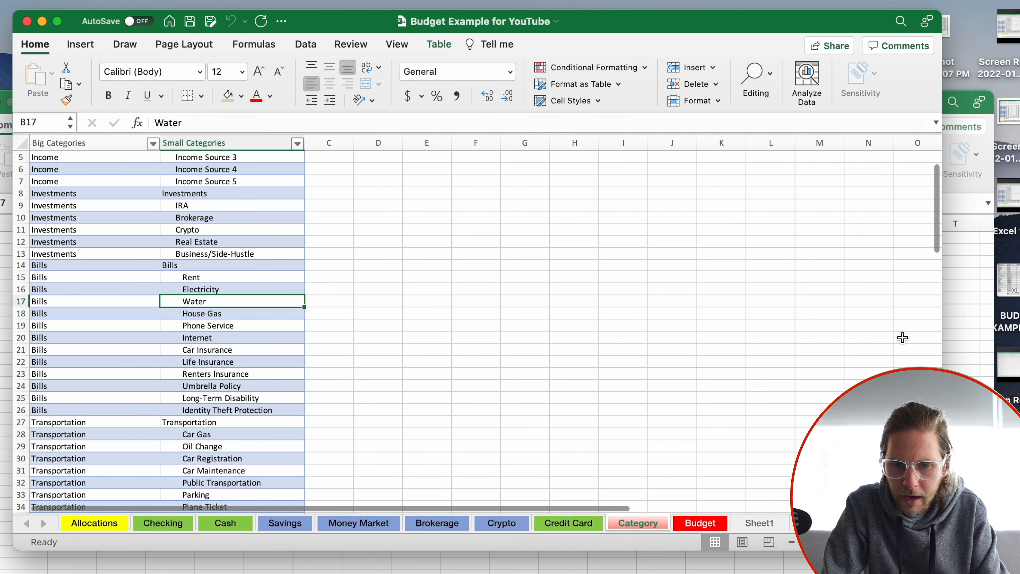
click(563, 570)
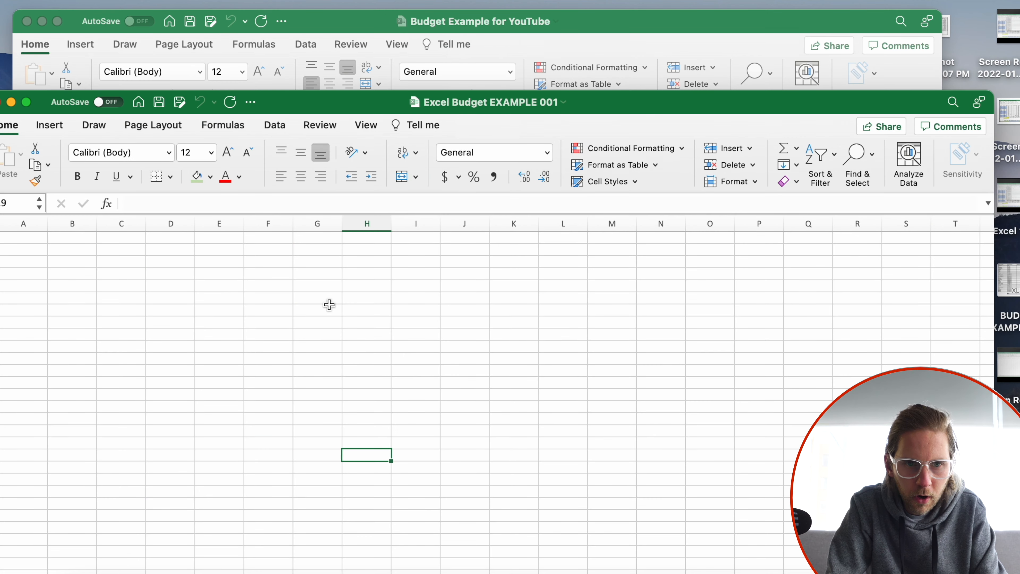
scroll(329, 305, down, 1)
drag(346, 99, 372, 12)
click(16, 156)
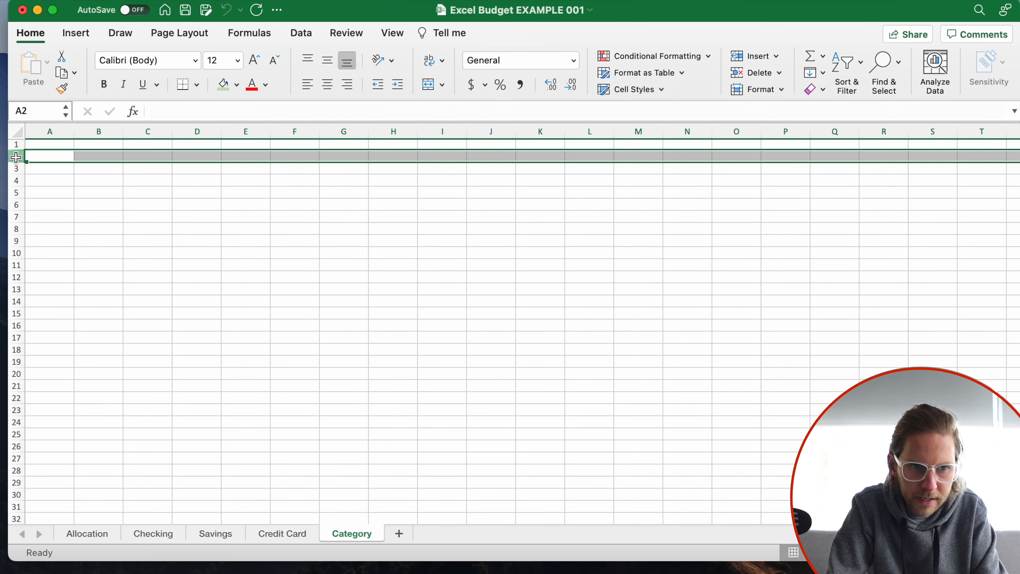
click(50, 133)
click(56, 146)
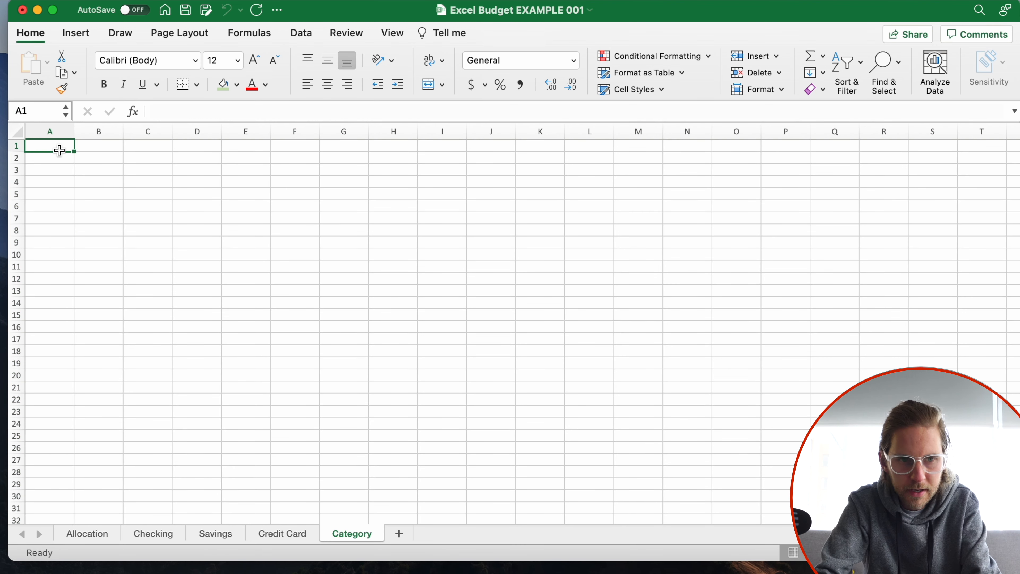
Step: Enter the headers Big Categories in A1 and Small Categories in B1 of the Category sheet
text(Big)
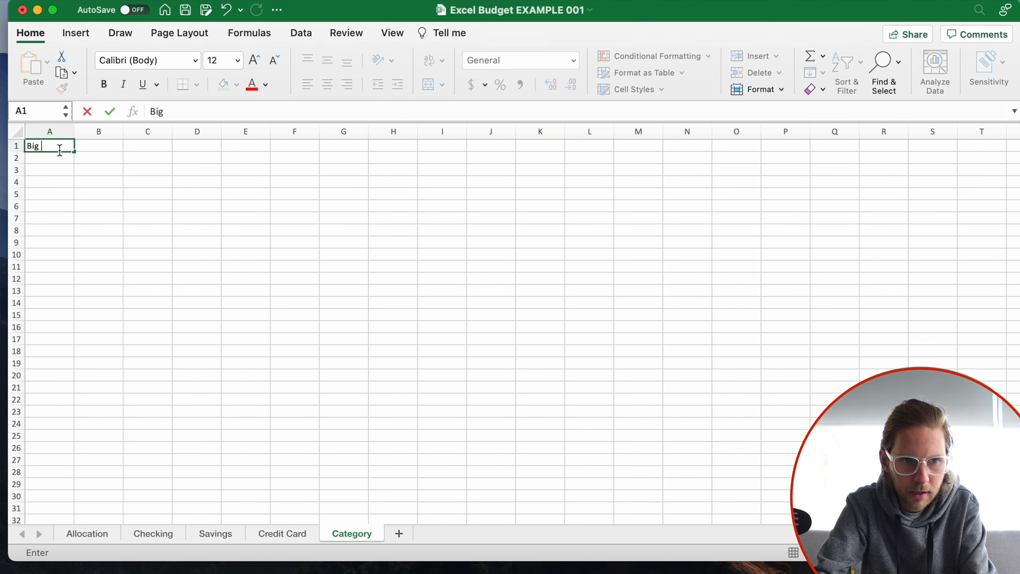
text( Categories)
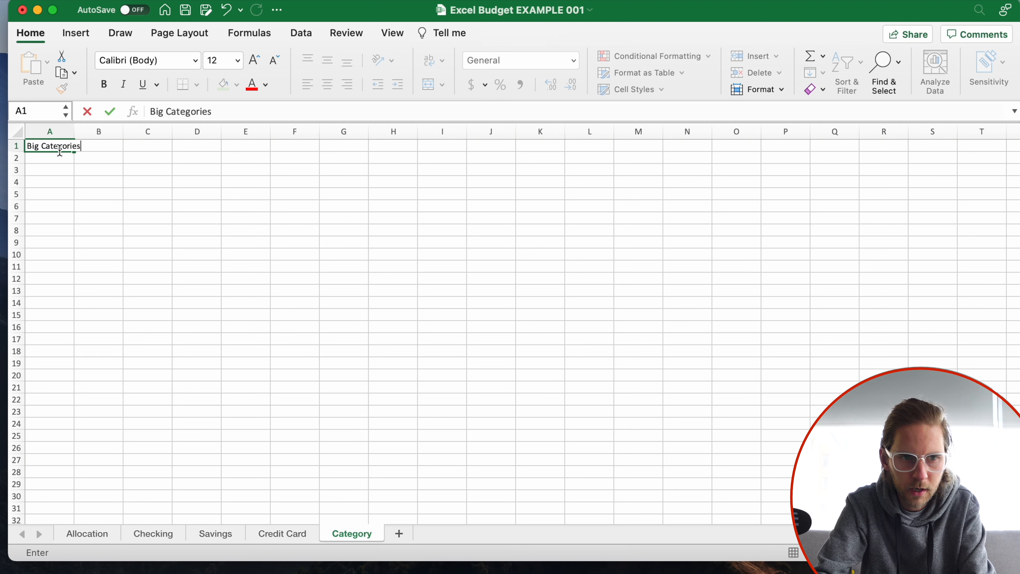
key(Tab)
text(Lil)
key(BackSpace)
text(S)
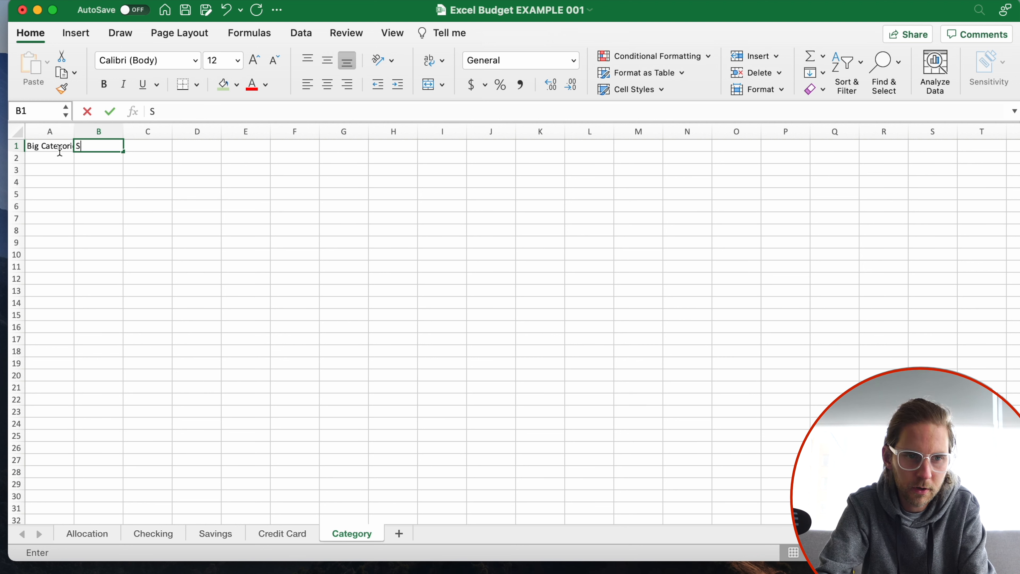
text(mall Categories)
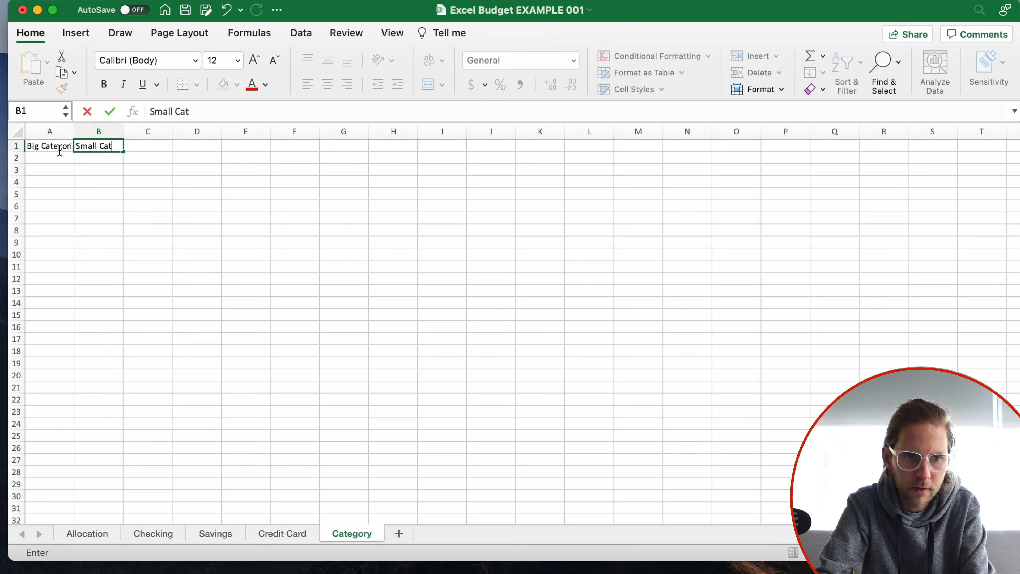
key(Return)
key(Down)
key(Down)
key(Down)
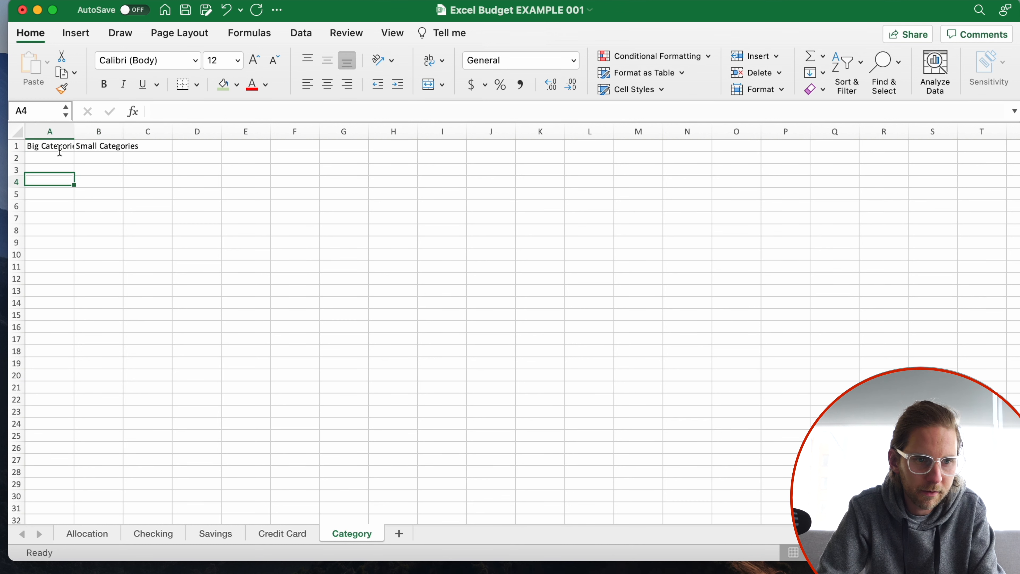
Step: Clear the two header cells A1 and B1 on the Category sheet
key(Right)
key(Up)
key(Left)
key(Up)
key(Right)
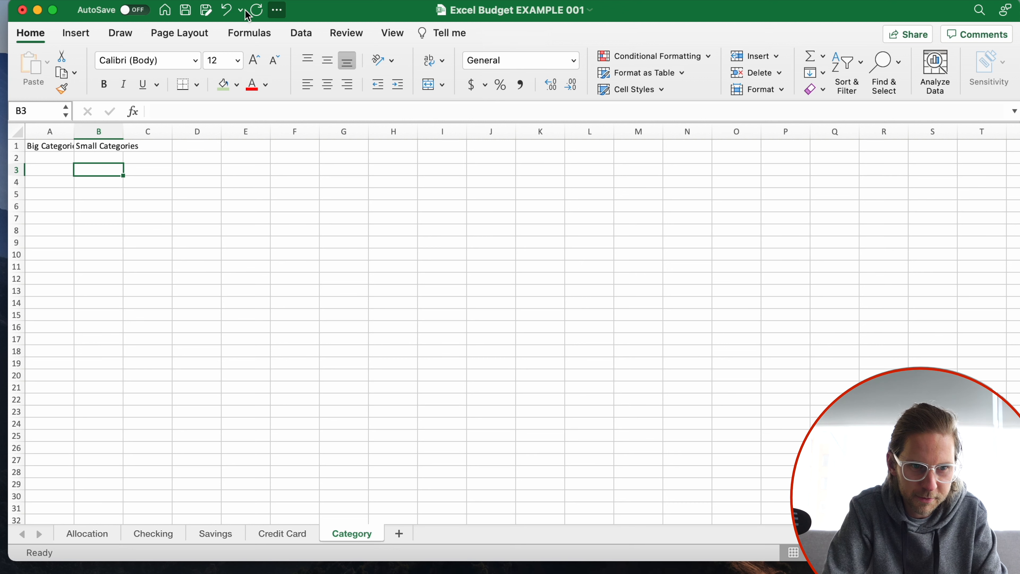
drag(50, 145, 97, 146)
key(Delete)
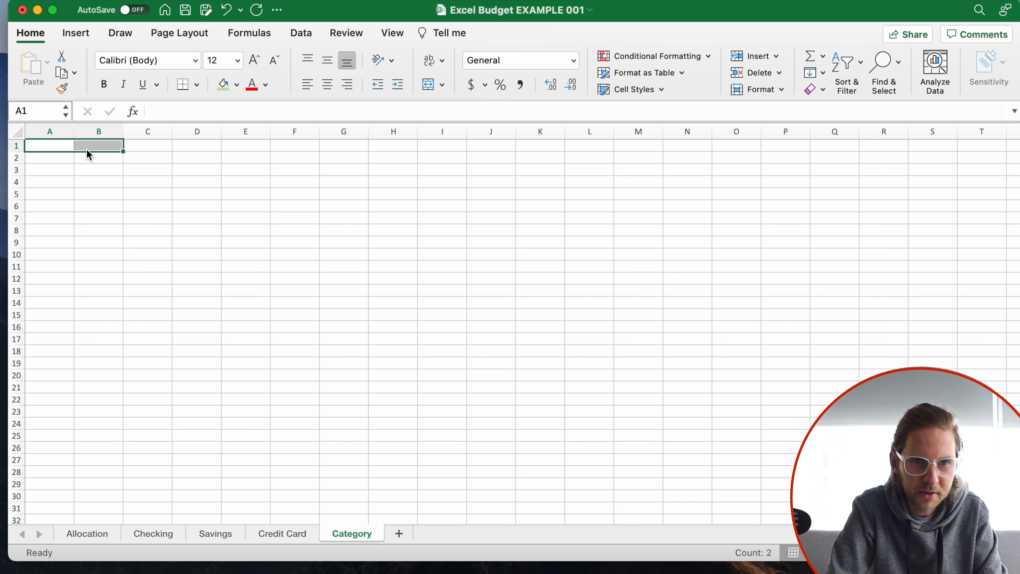
Step: Return to the Budget Example for YouTube workbook and copy all data rows of its Category table
click(90, 147)
drag(298, 16, 356, 92)
click(284, 37)
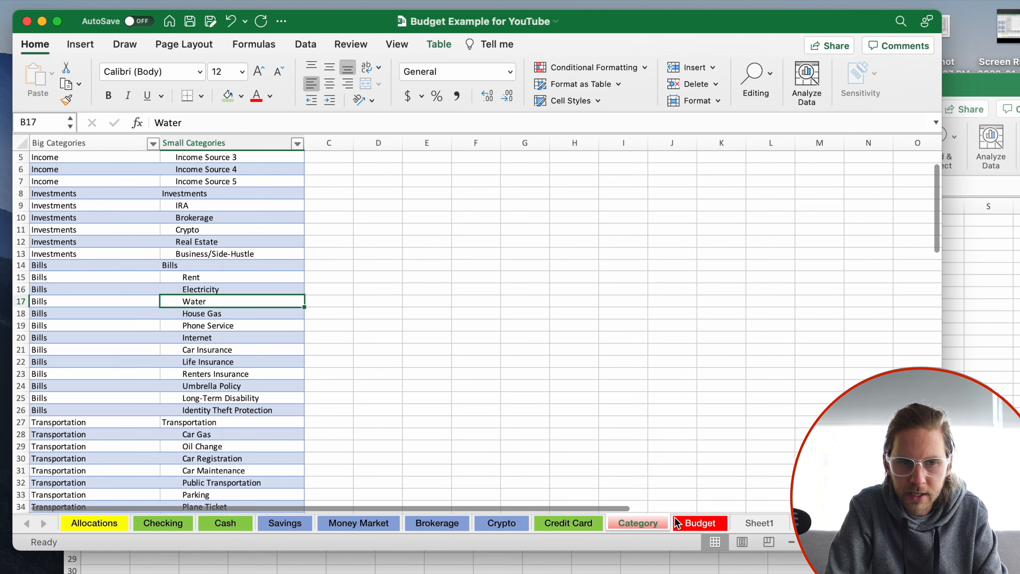
click(245, 290)
key(super+a)
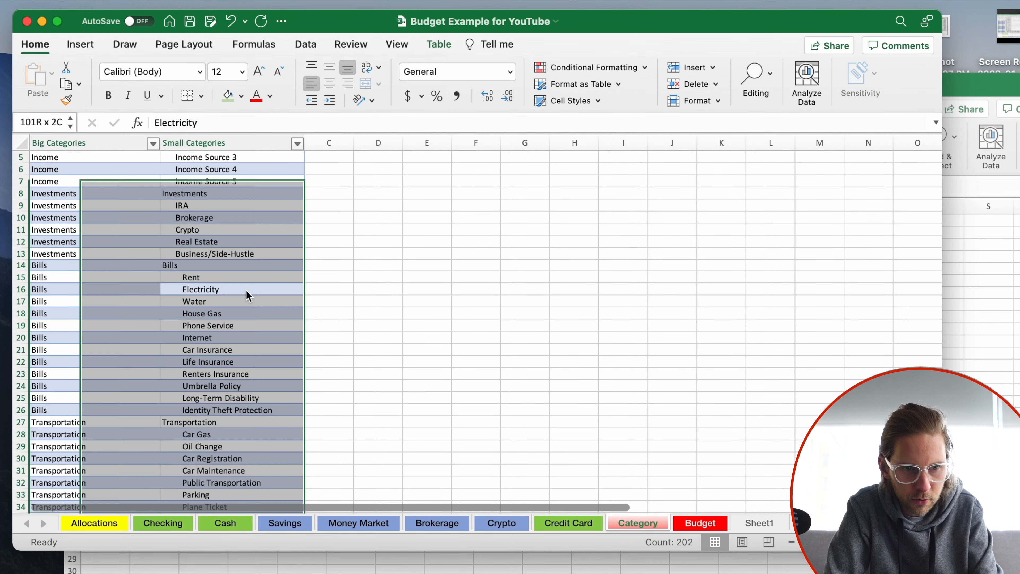
scroll(228, 235, up, 2)
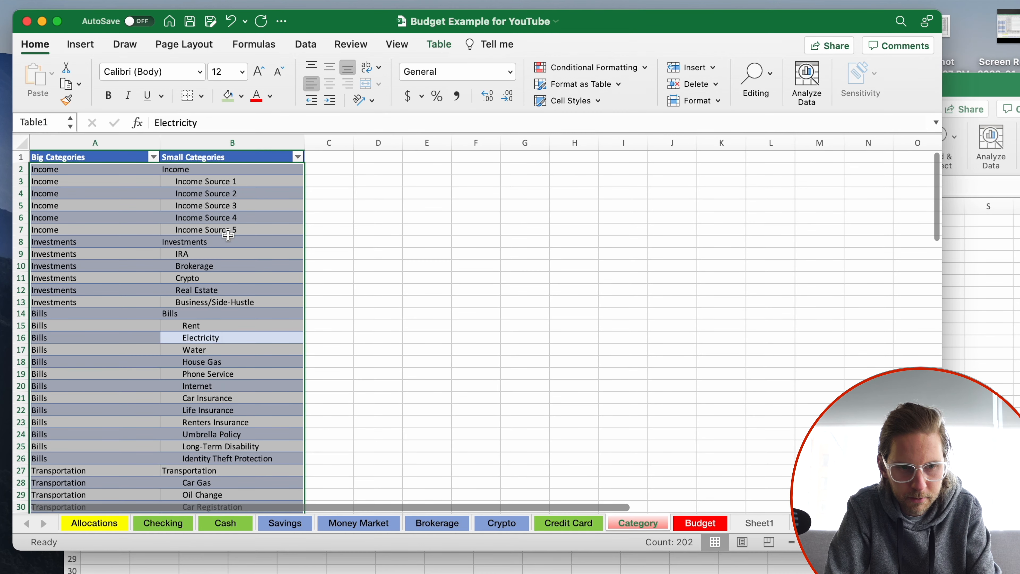
key(super+c)
Step: Paste the copied categories as values only, starting at A1 of the Category sheet in Excel Budget EXAMPLE 001
click(988, 271)
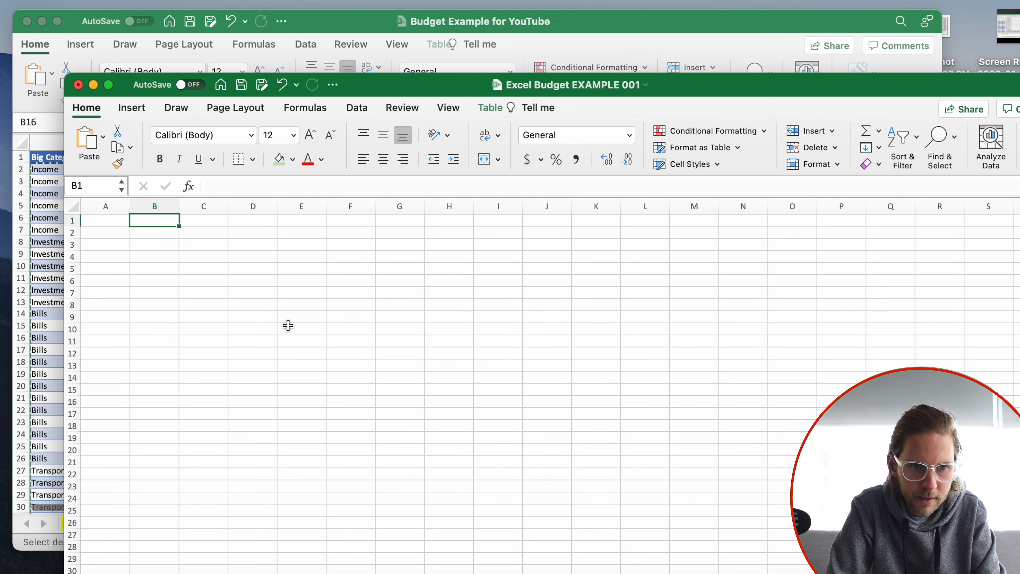
click(113, 221)
right_click(119, 221)
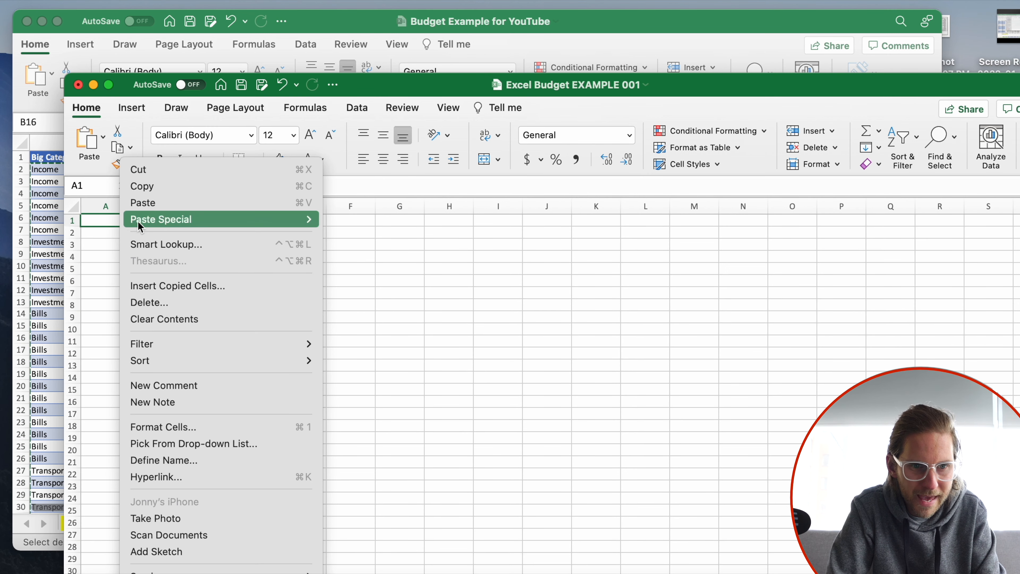
mouse_move(251, 214)
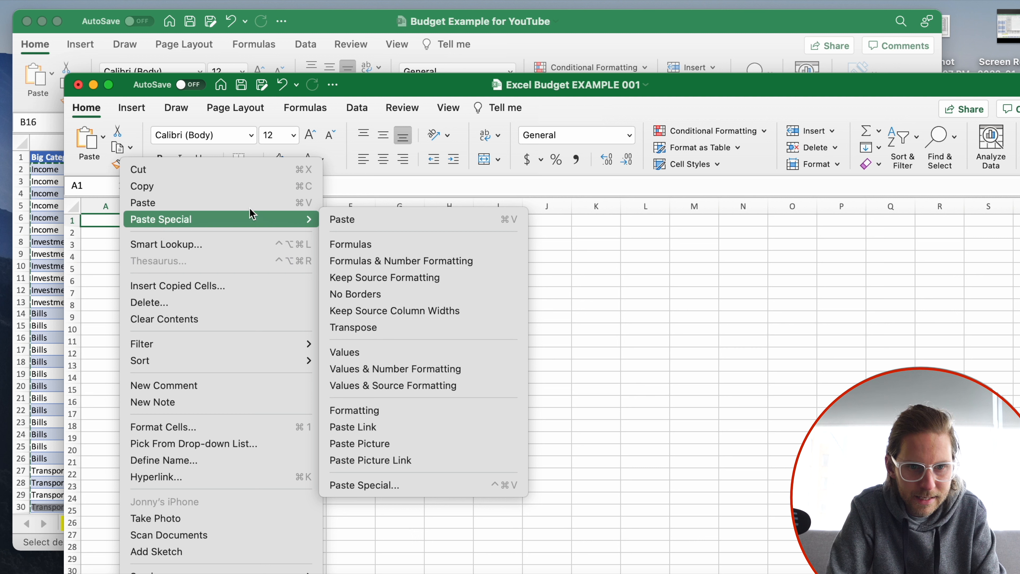
click(350, 347)
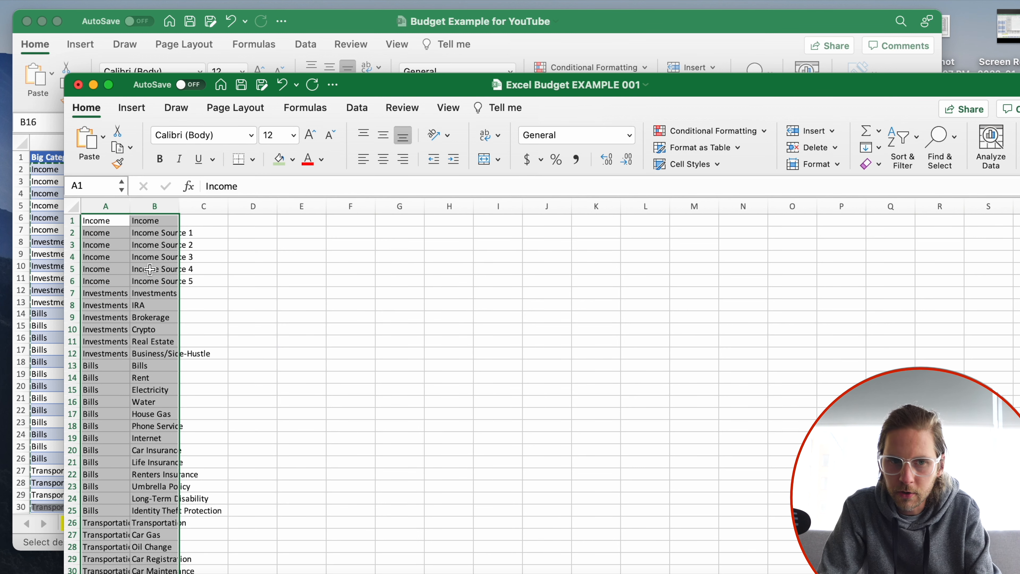
Step: Create a table from the pasted range A1:B101, leaving the option that the table has headers off
drag(366, 85, 311, 22)
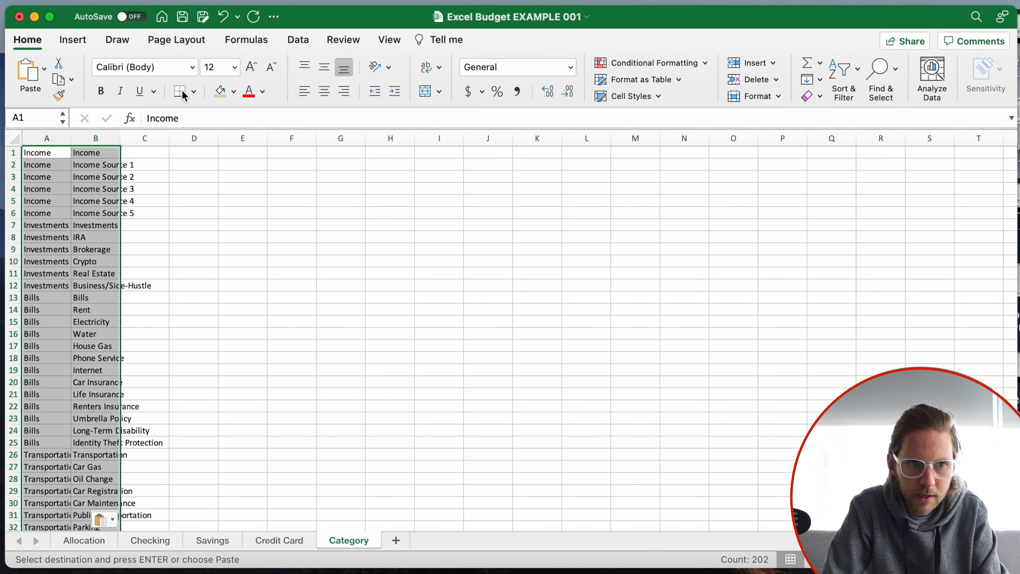
click(84, 45)
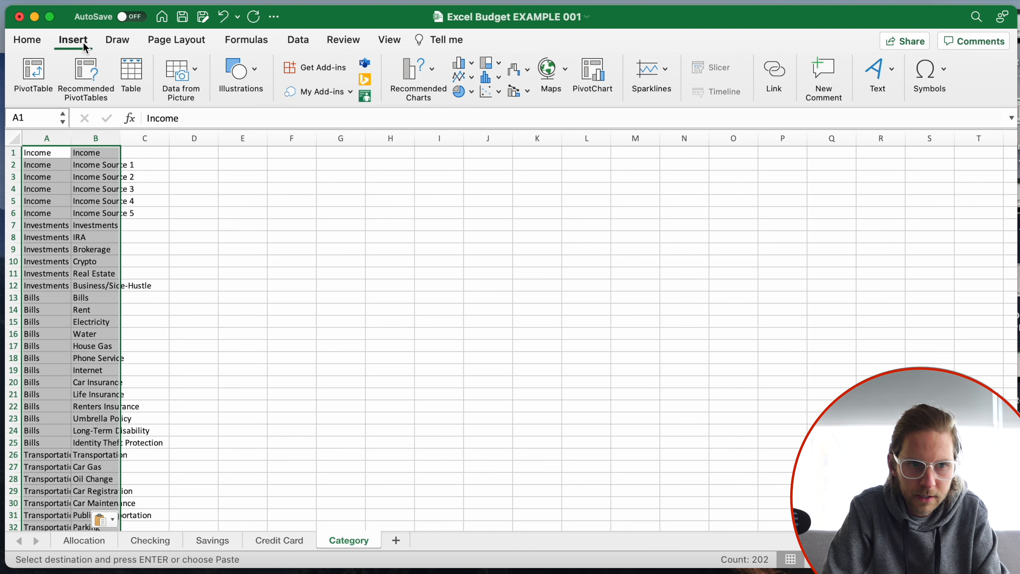
click(138, 93)
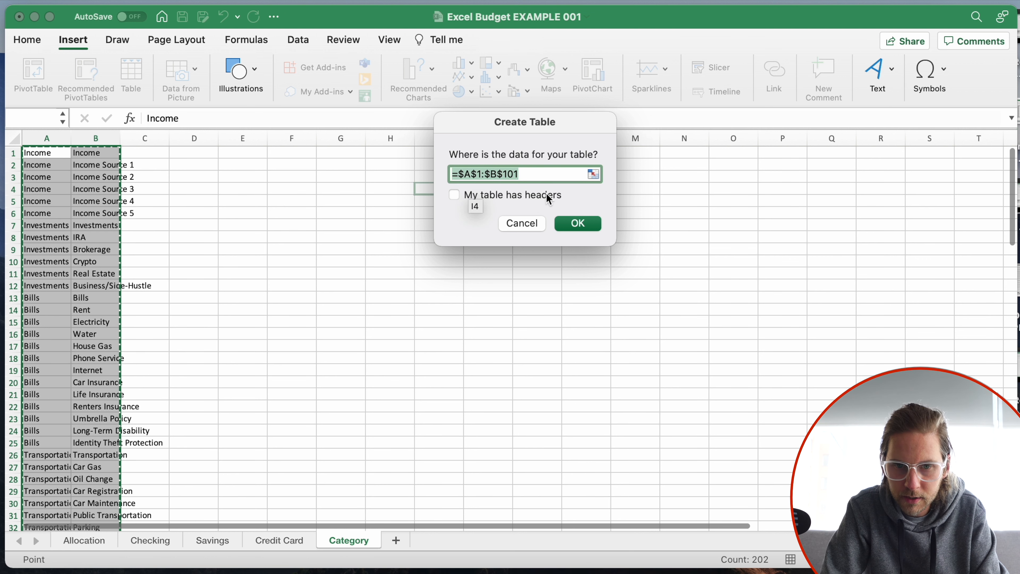
click(578, 222)
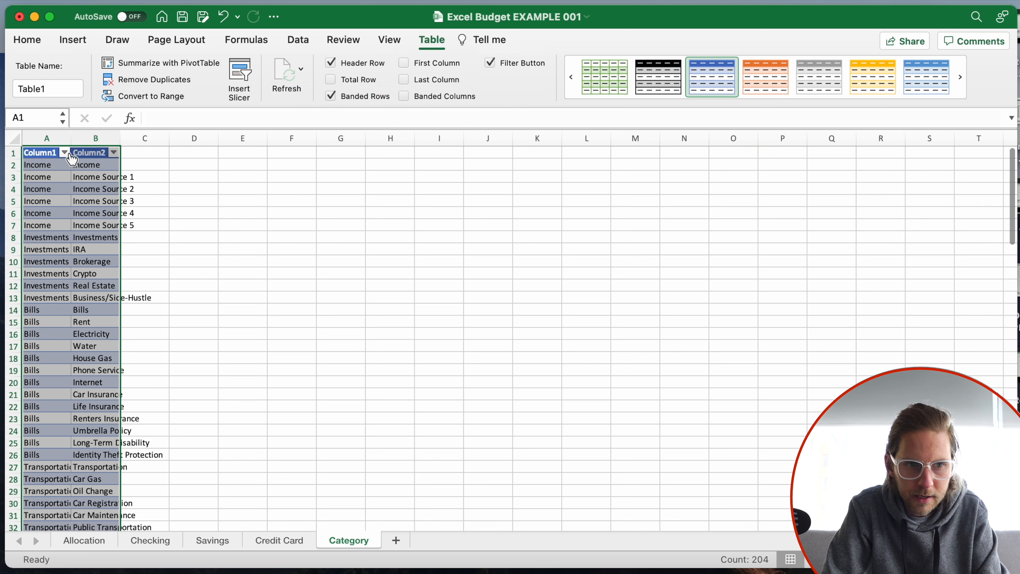
Step: Rename the table's column headers to Big Categories in A1 and Small Categories in B1
click(53, 152)
text(B)
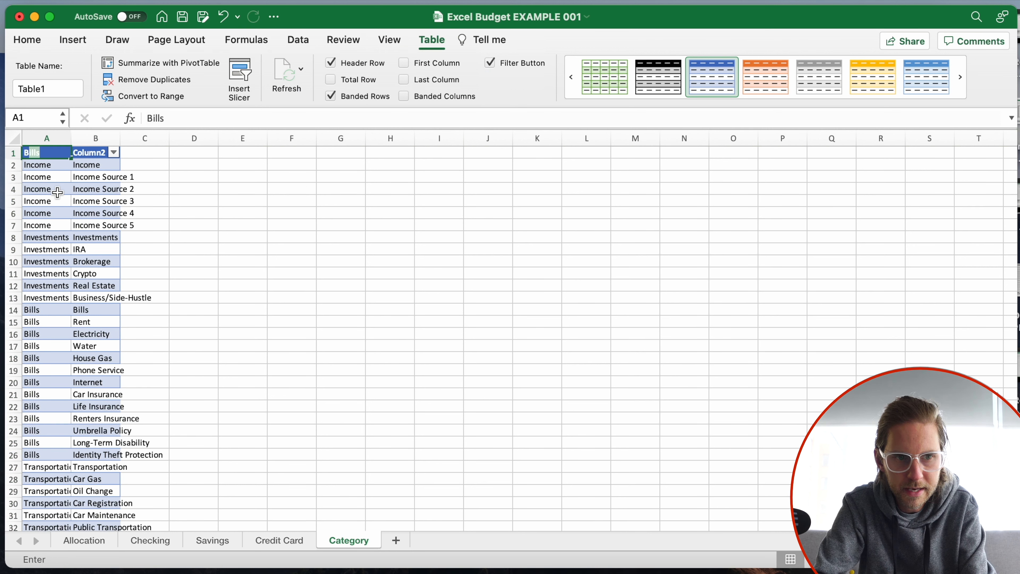
text(ig Categories)
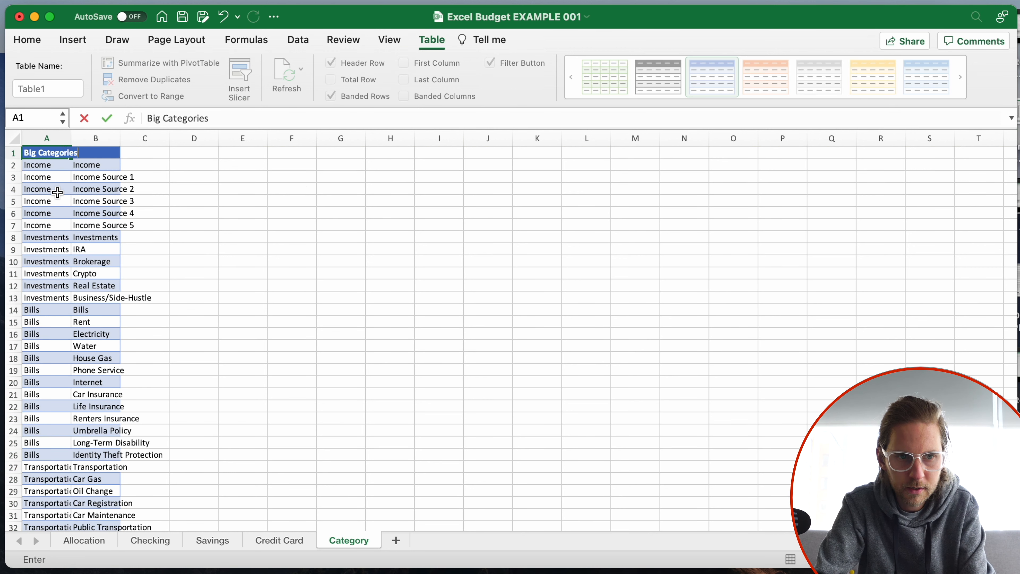
key(Tab)
text(Smal)
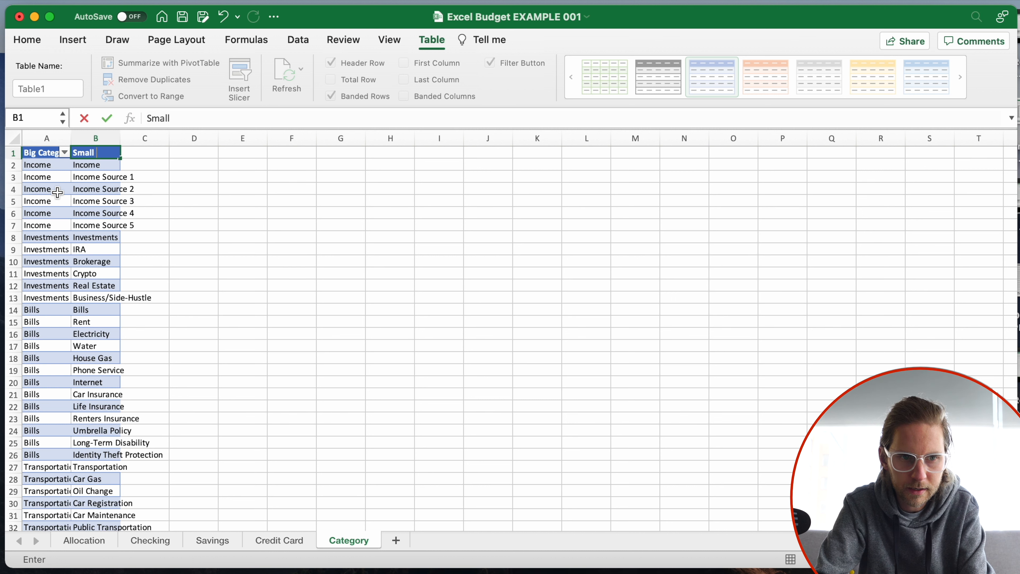
text(l Categories)
key(Return)
Step: Widen columns A and B of the Category sheet so the category names fit
drag(91, 133, 48, 138)
double_click(120, 138)
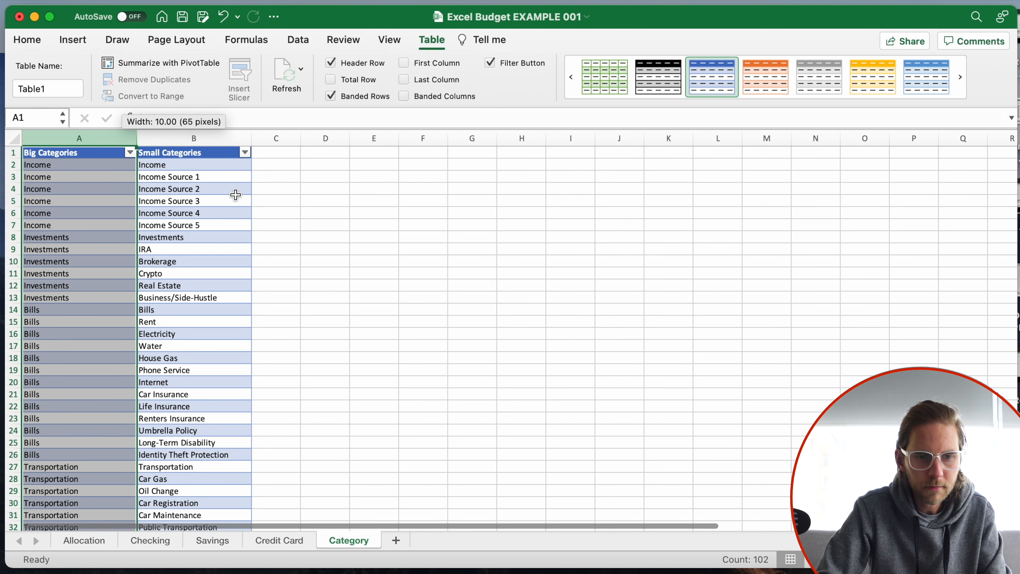
click(238, 200)
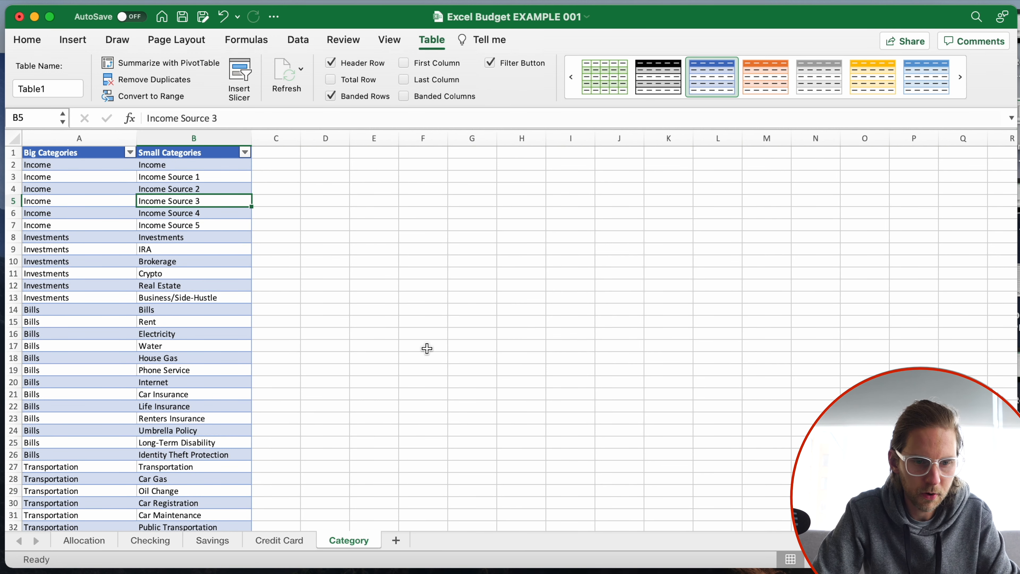
click(340, 269)
Step: Open the new workbook's blank Checking sheet and bring up the example workbook's Checking sheet as the model for its column headers
click(151, 540)
click(388, 274)
click(475, 315)
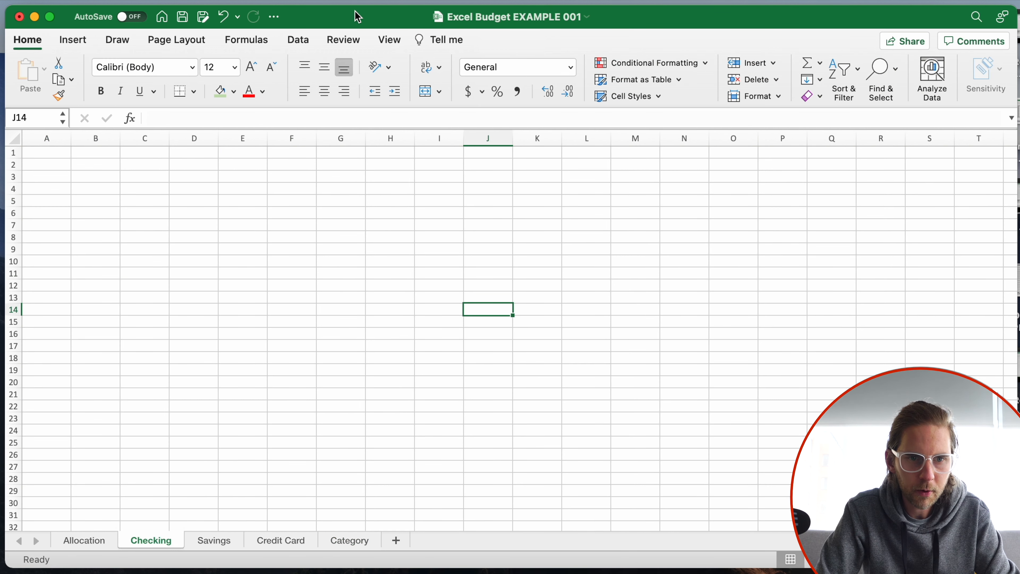
drag(358, 17, 377, 213)
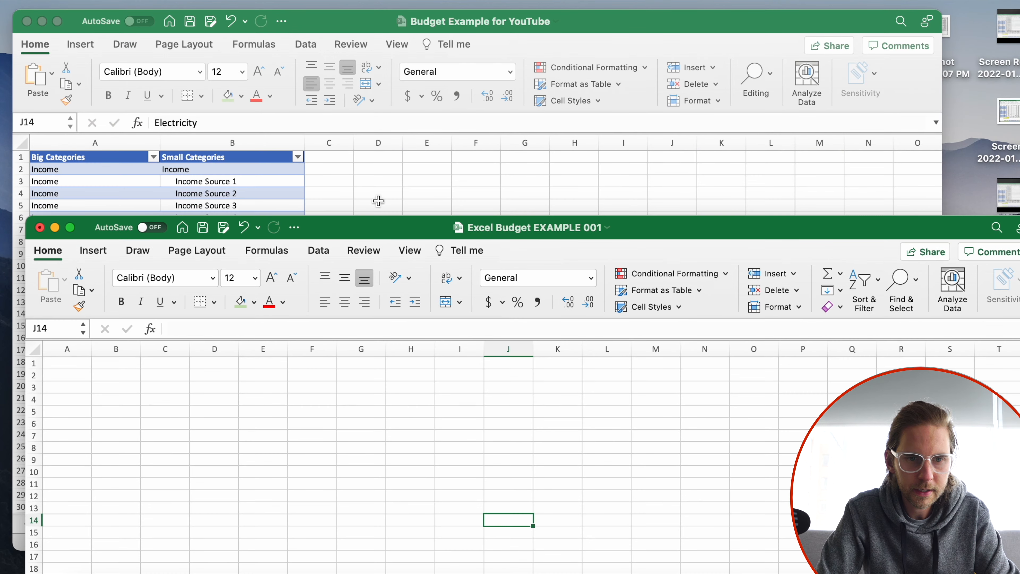
click(378, 165)
click(163, 522)
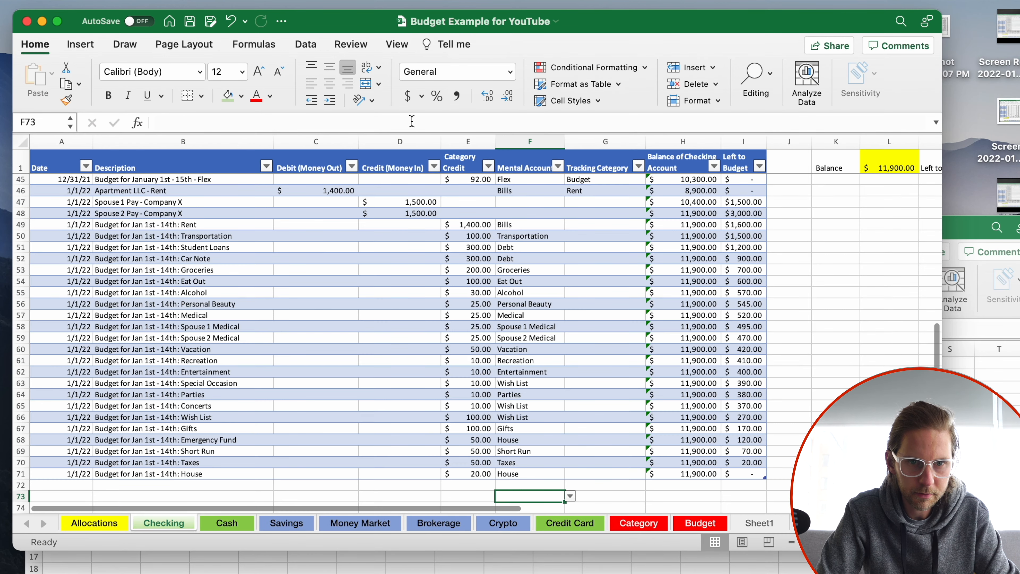
click(468, 21)
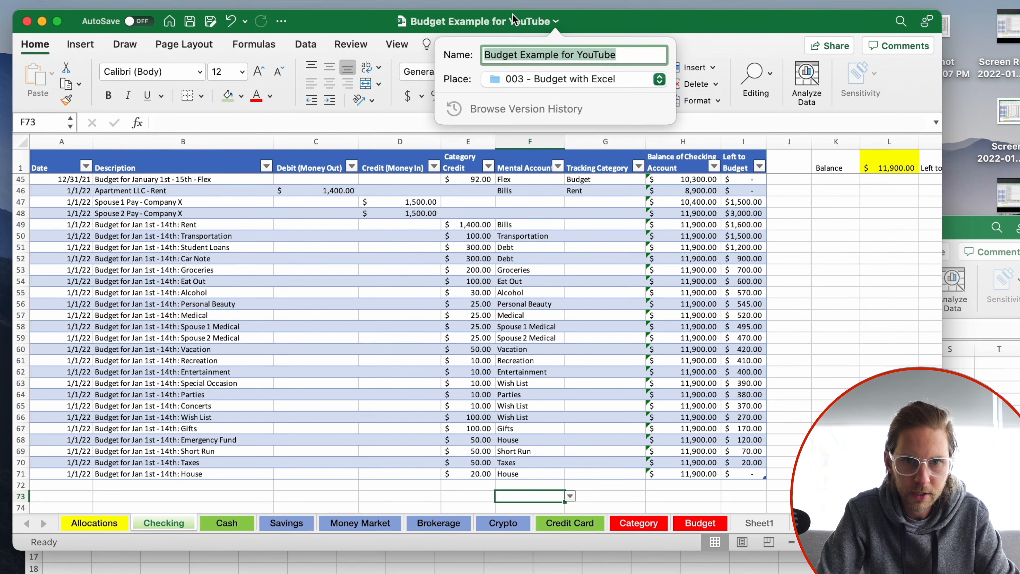
click(627, 29)
Step: Return to the new workbook's blank Checking sheet and enter the headers Date in A1 and Description in B1
drag(964, 236, 949, 215)
click(77, 354)
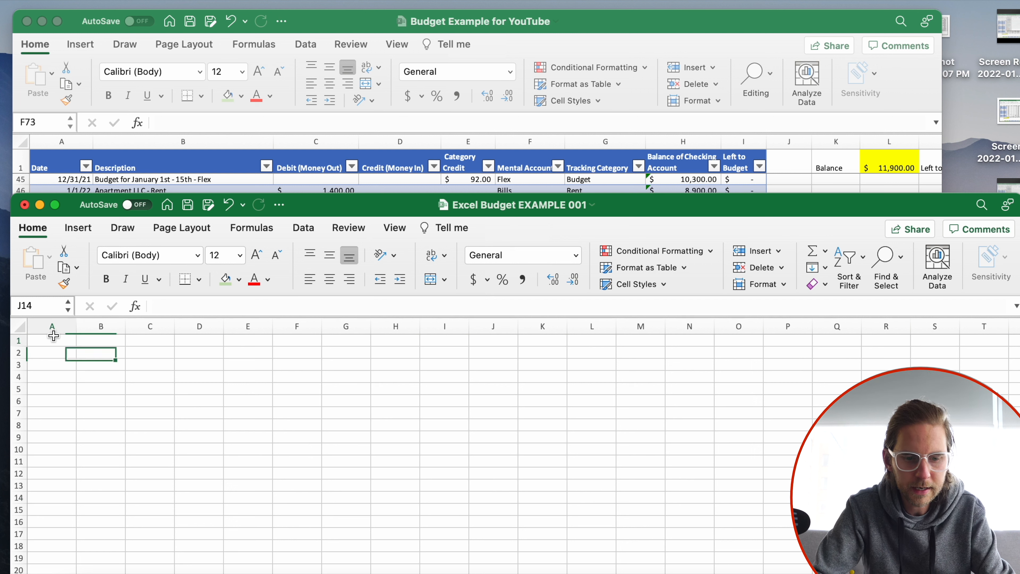
click(53, 338)
text(Date)
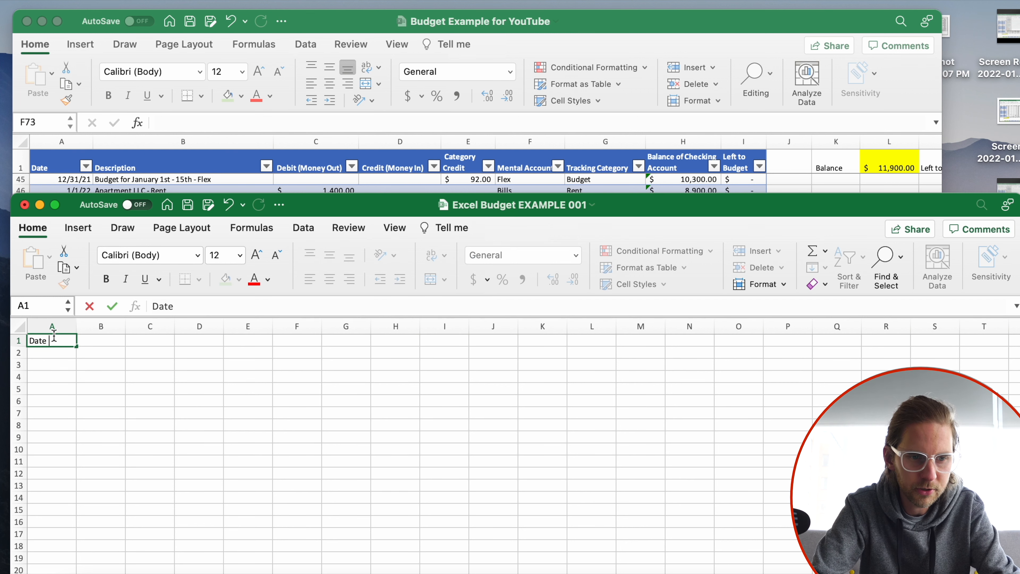
key(Tab)
text(Des)
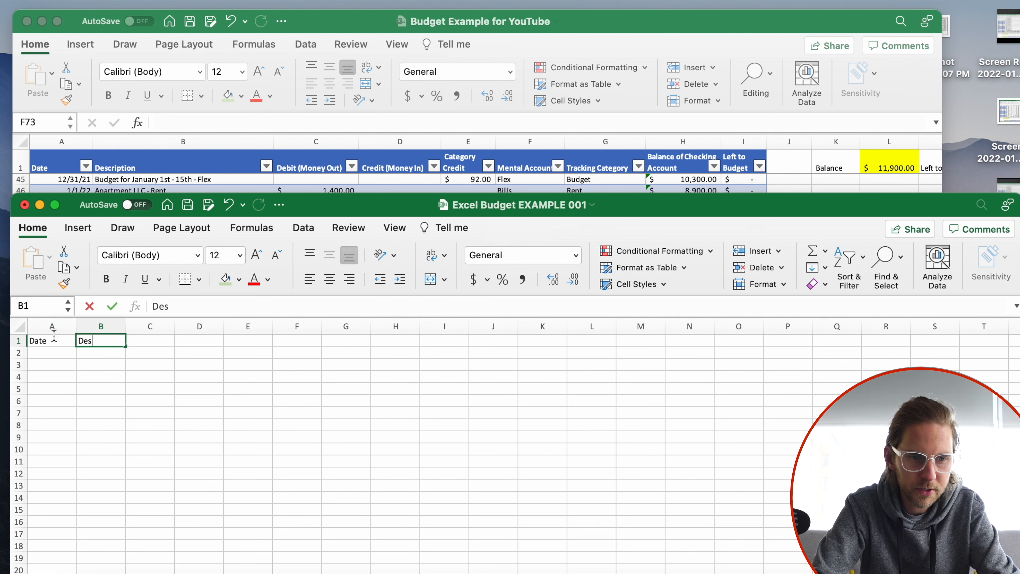
text(cription)
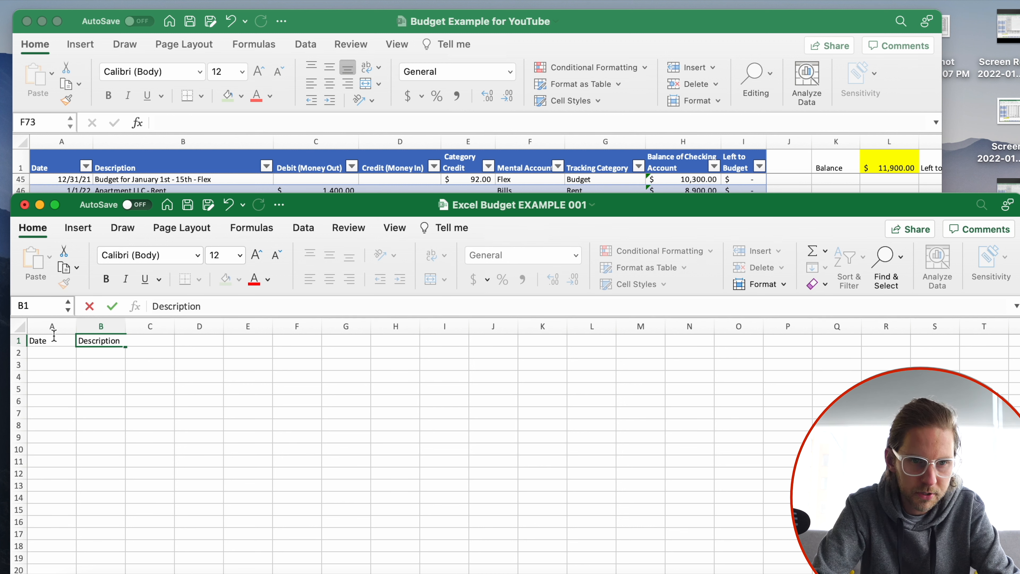
key(Tab)
Step: Enter the headers Debit (Money Out) in C1 and Credit (Money In) in D1
text(Debit )
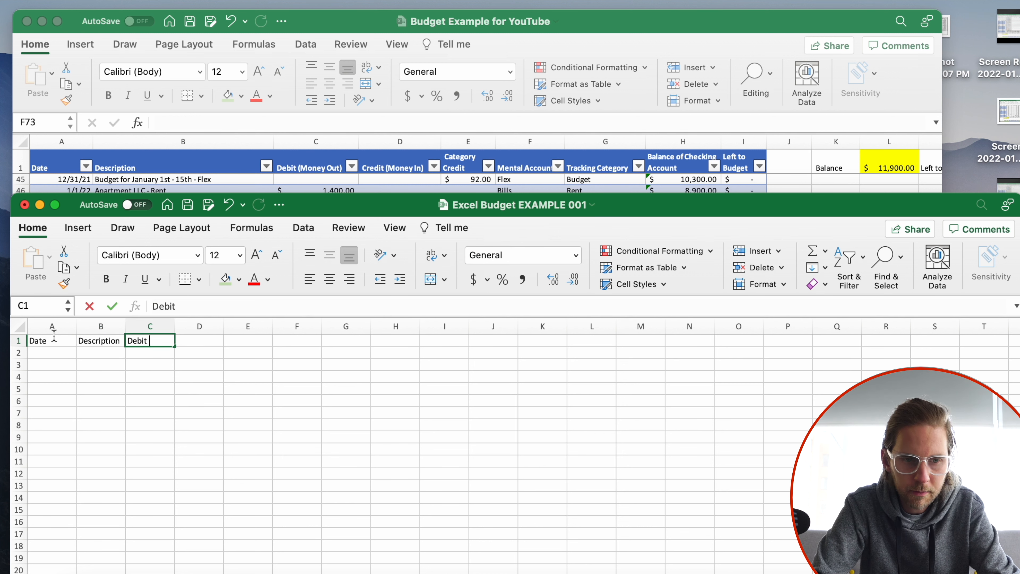
text((Money Out)
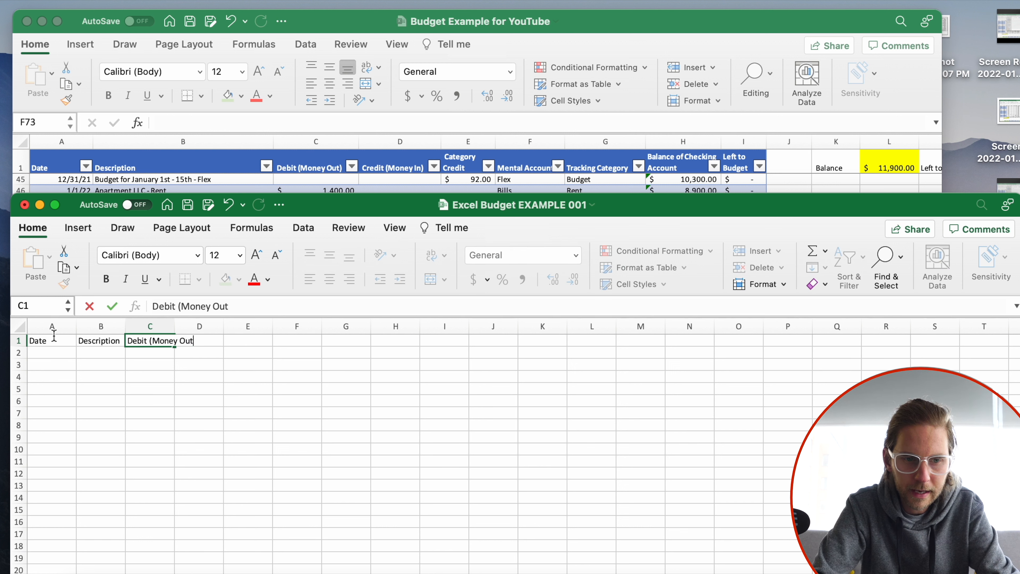
text())
key(Tab)
text(Cre)
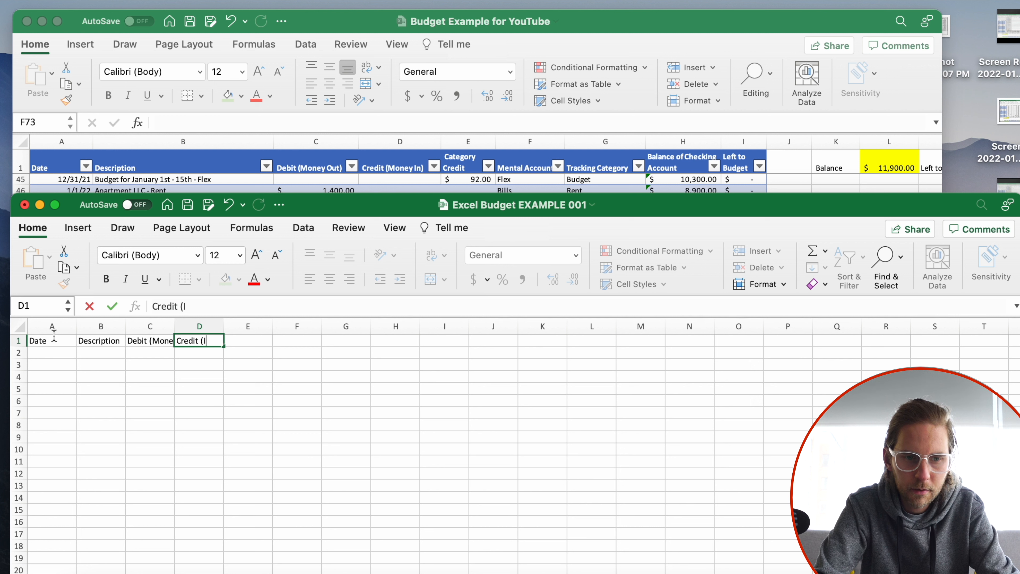
text(dit (Money In)
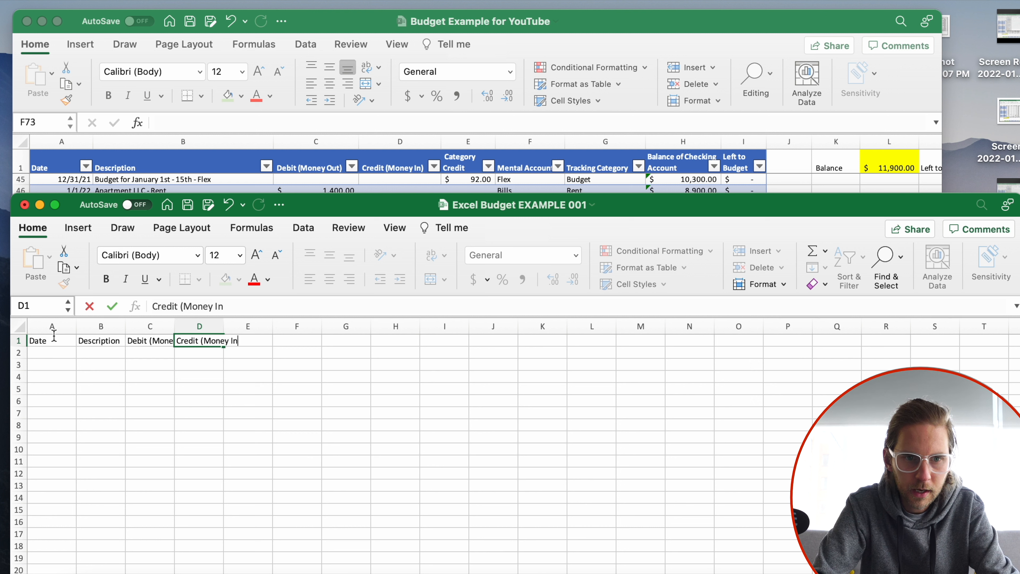
text())
key(Tab)
Step: Enter the headers Category Credit in E1, Metal Account in F1 and Tracking Category in G1
text(Catego)
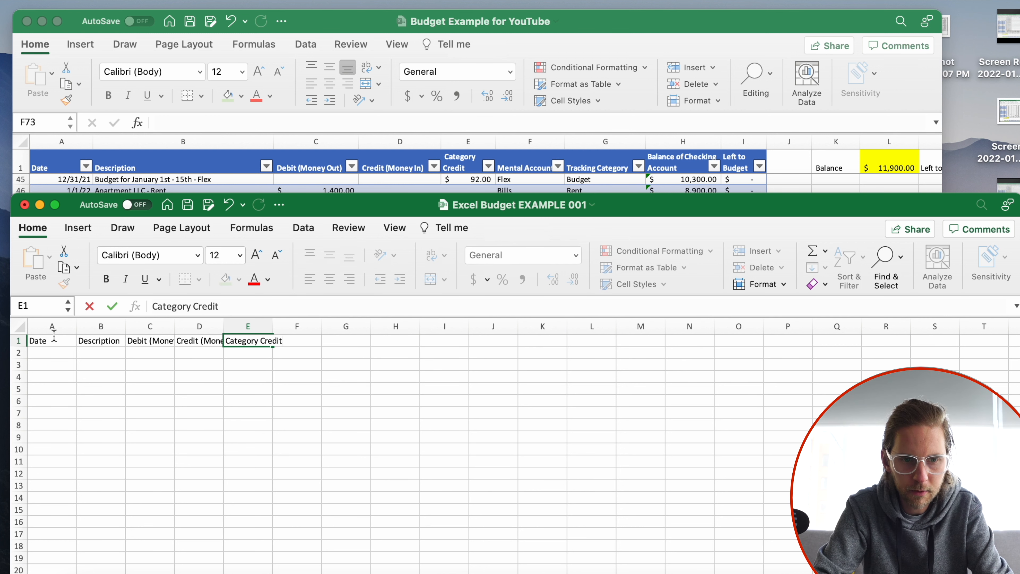
key(Tab)
text(Metal)
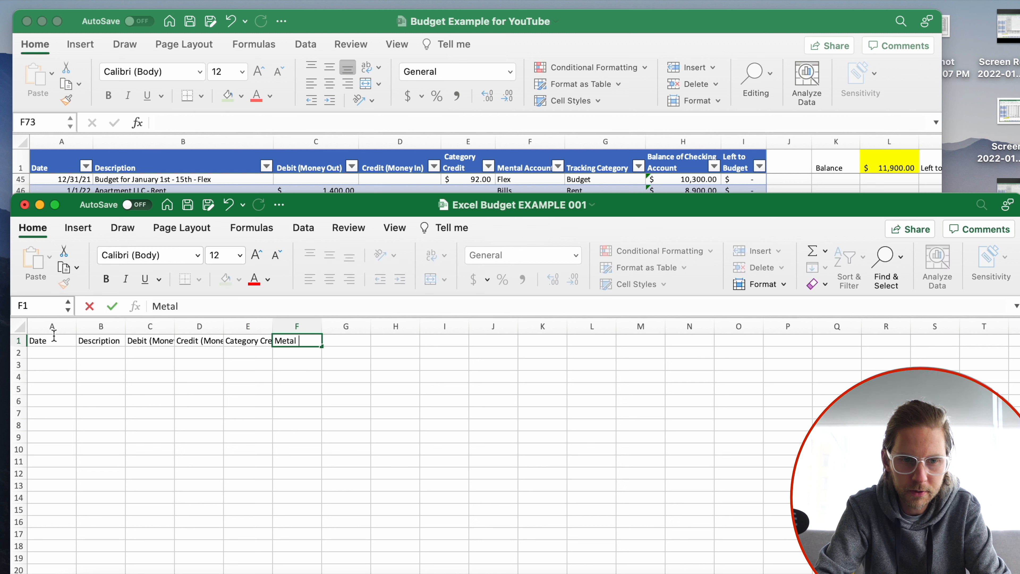
key(Tab)
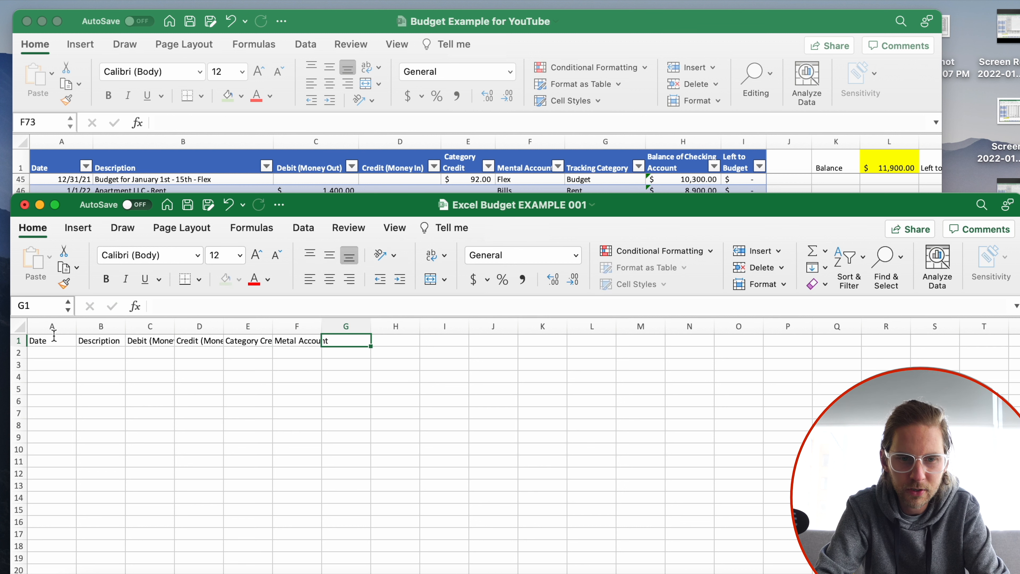
text(Tracking Category)
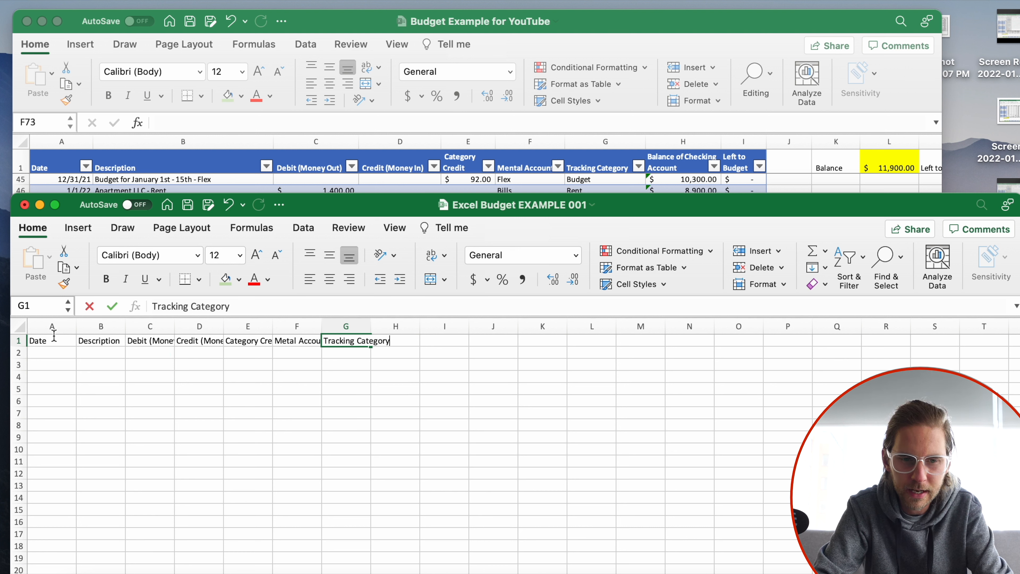
key(Return)
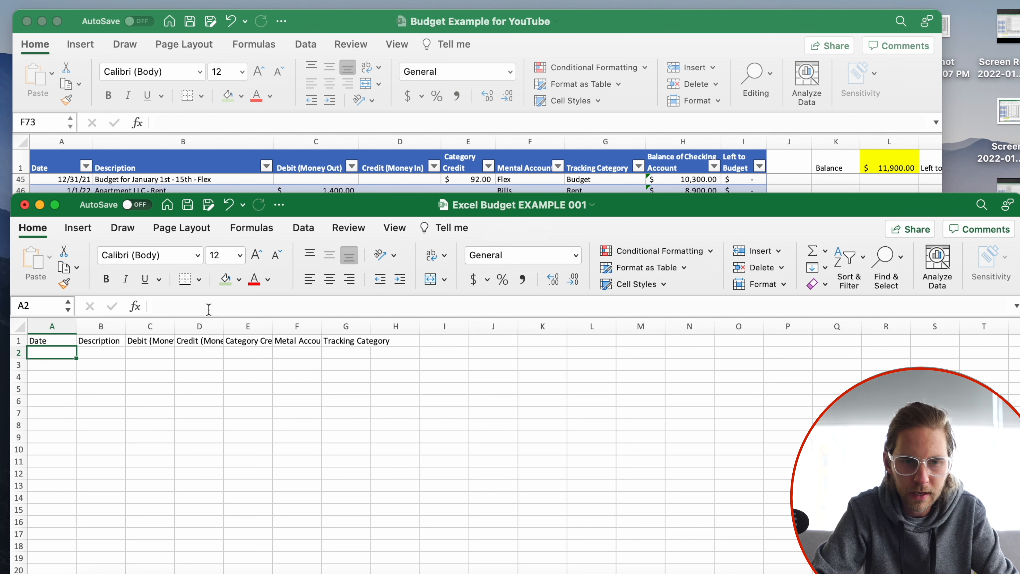
Step: Complete the header row with Balance in H1 and Left to Budget in I1
click(349, 326)
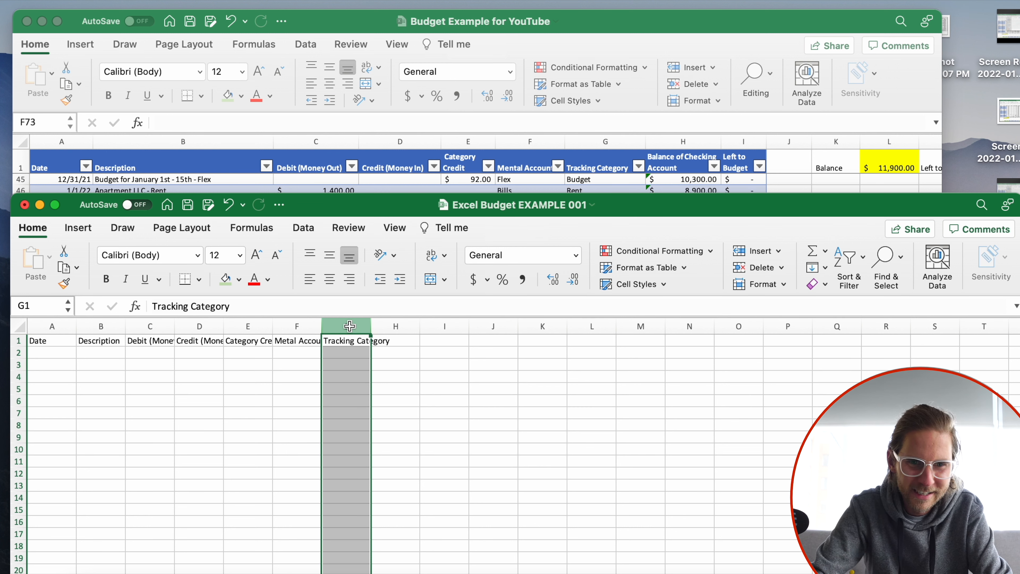
key(Right)
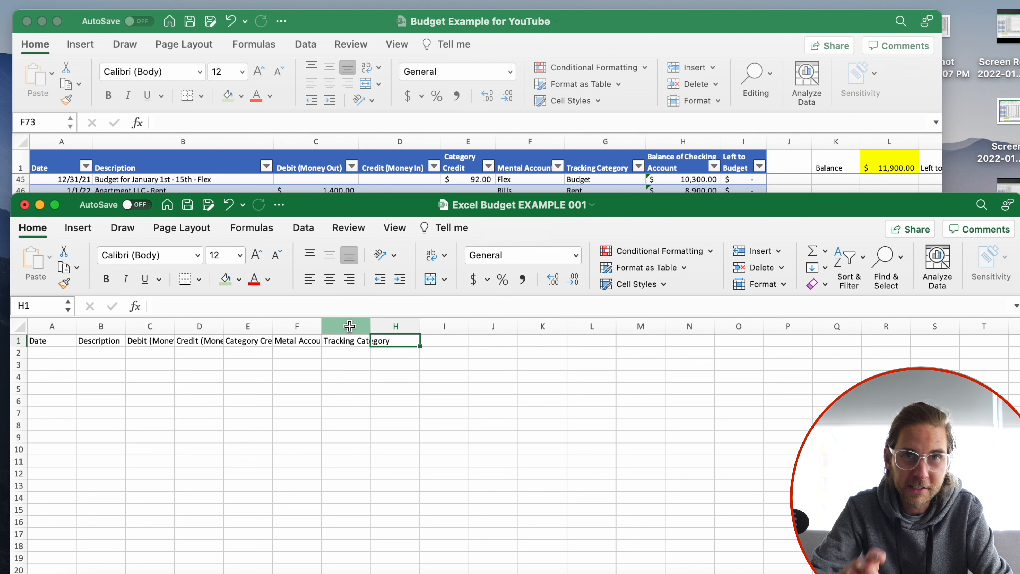
key(Left)
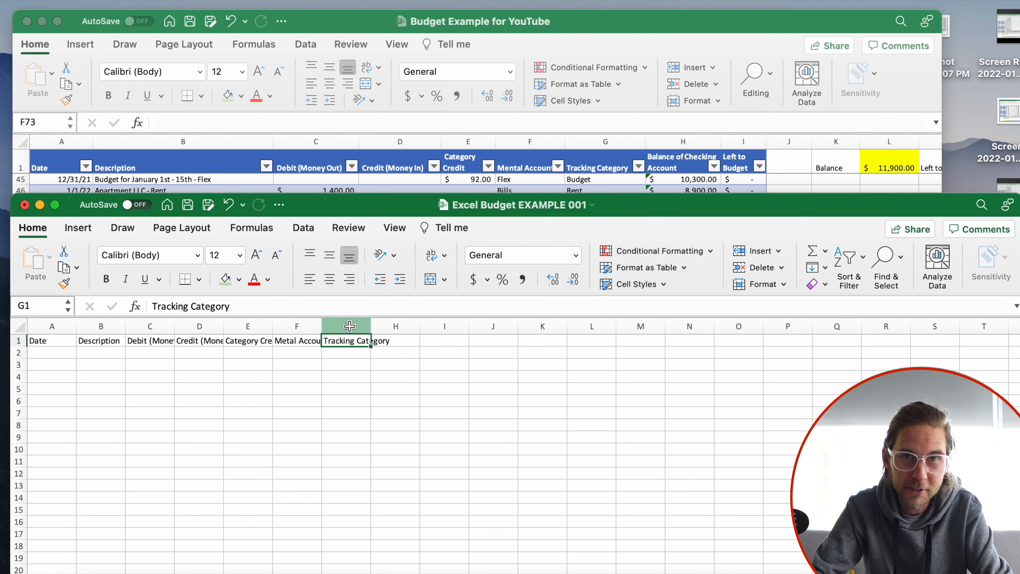
key(Right)
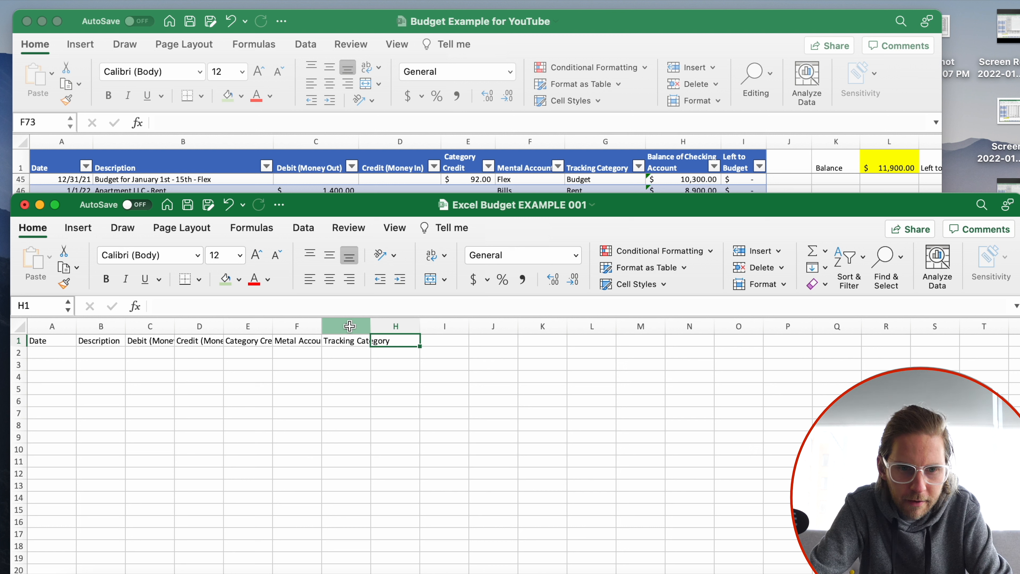
text(Balance)
key(Tab)
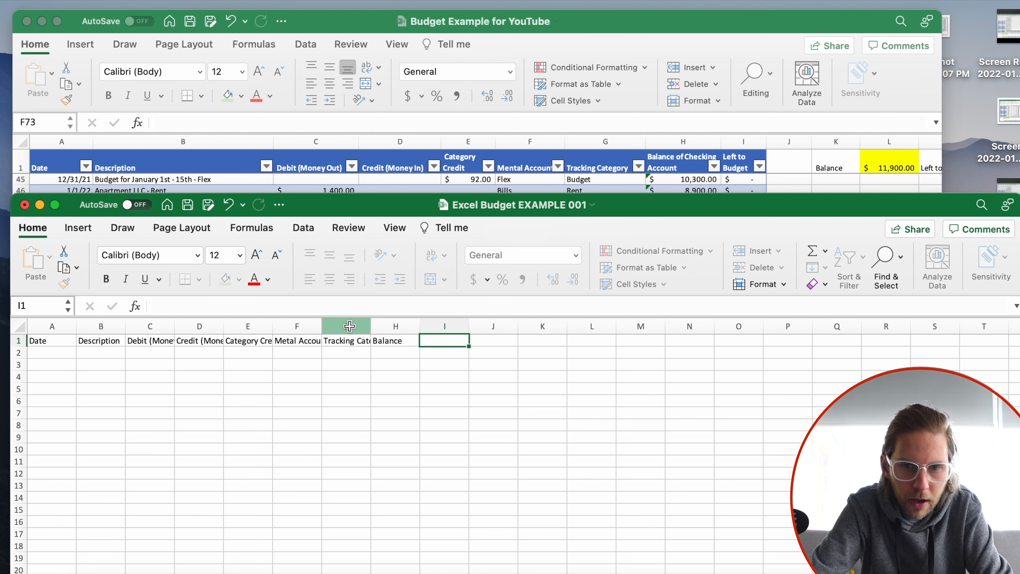
text(Left)
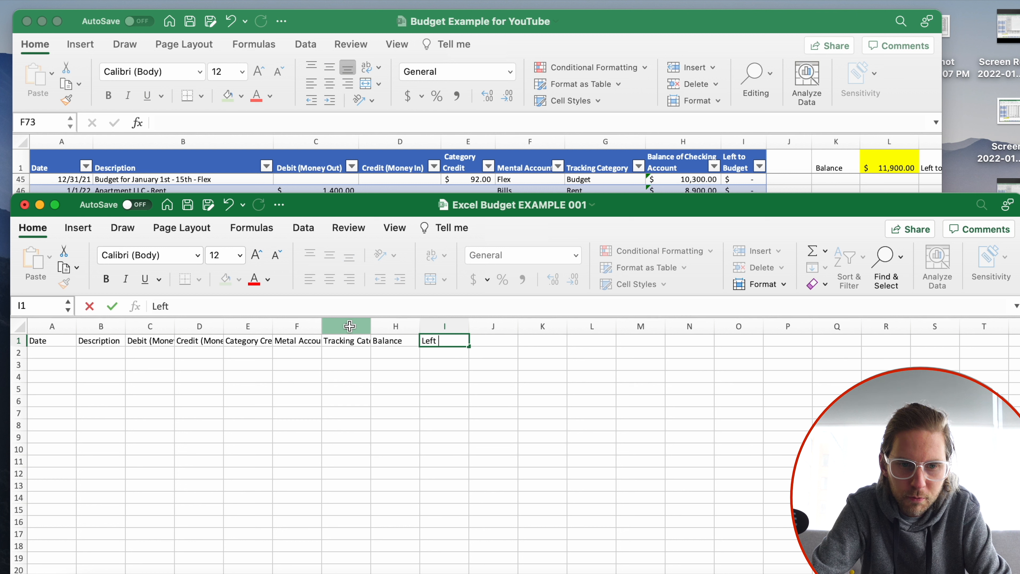
text( to Budget)
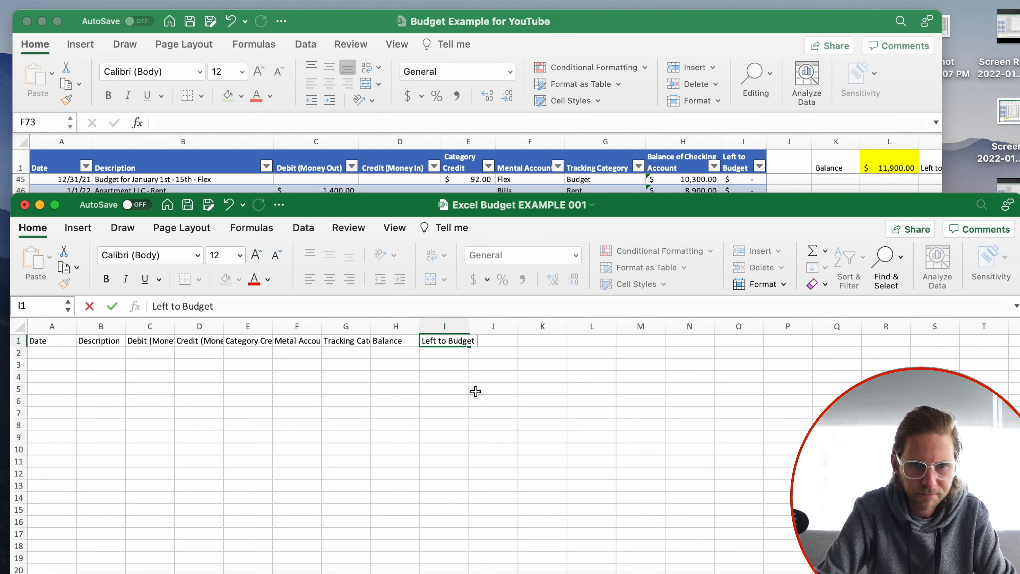
click(477, 390)
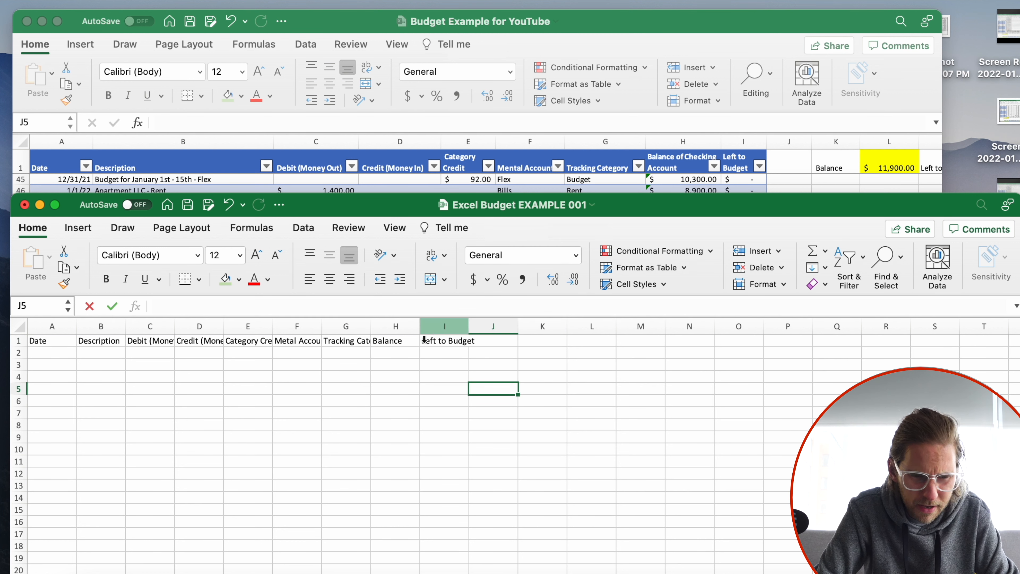
Step: Enter the date 01/21/2021 in A2 as the first record's date
click(105, 351)
click(50, 351)
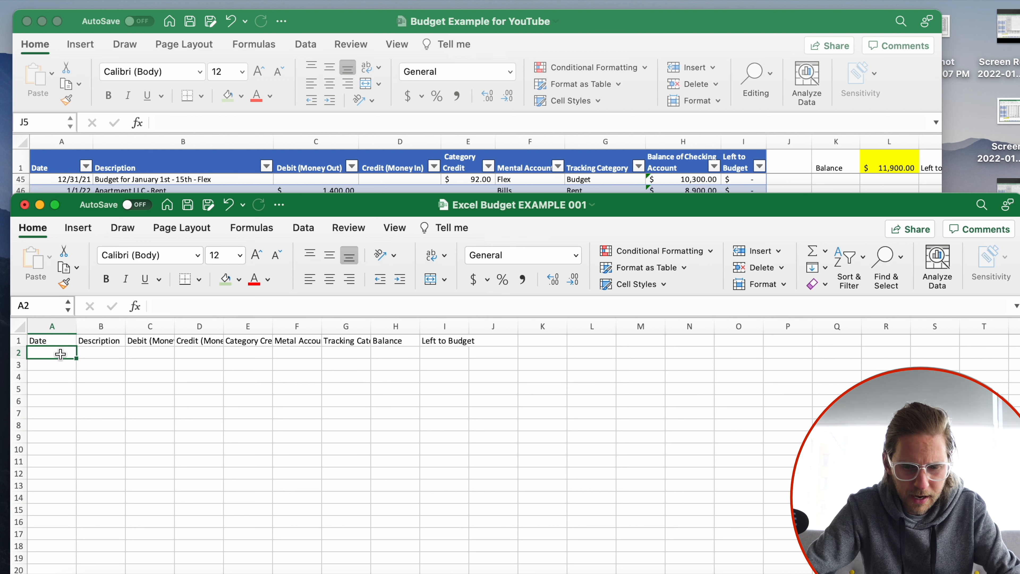
text(01)
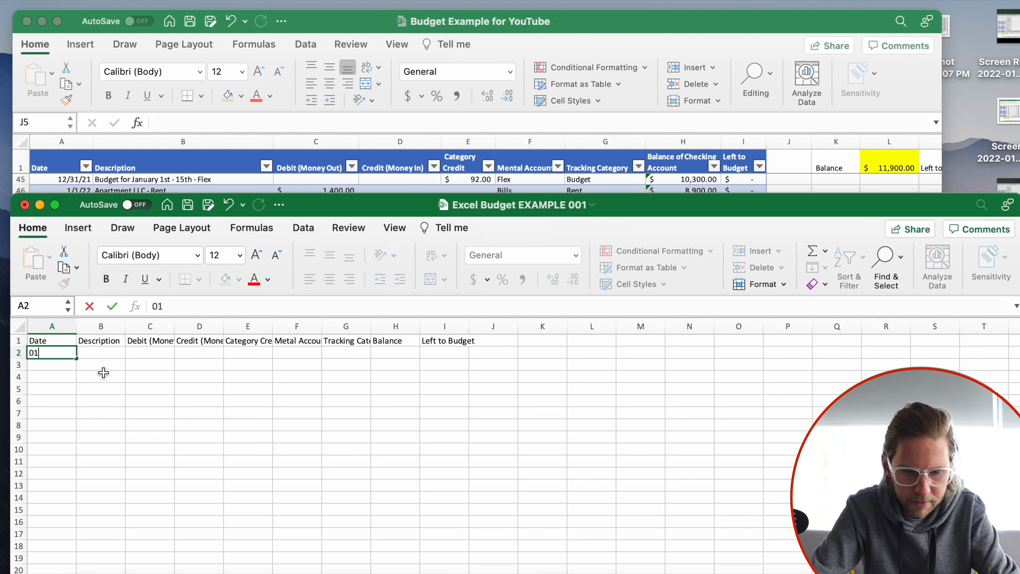
text(/21/2021)
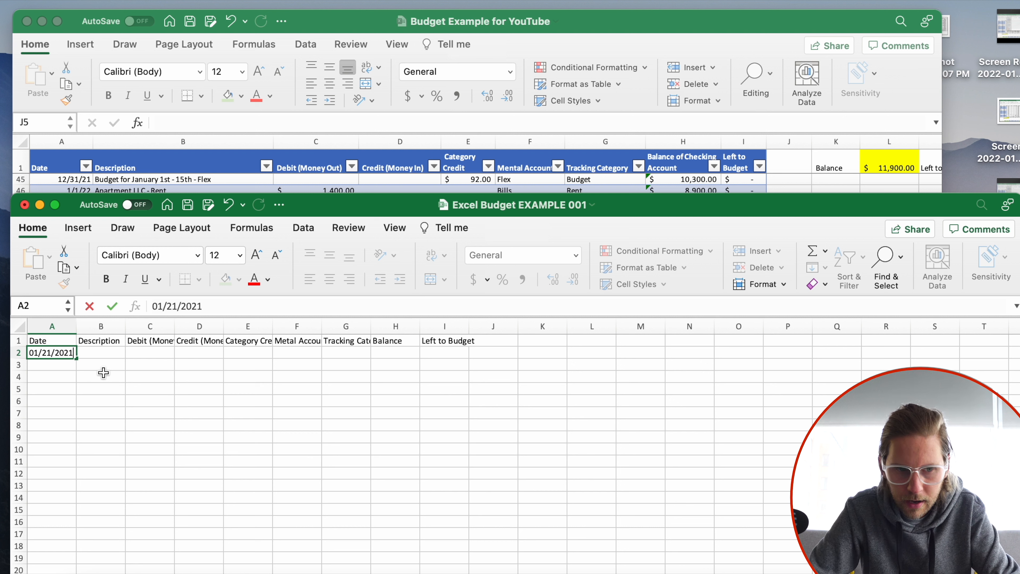
key(Return)
key(Right)
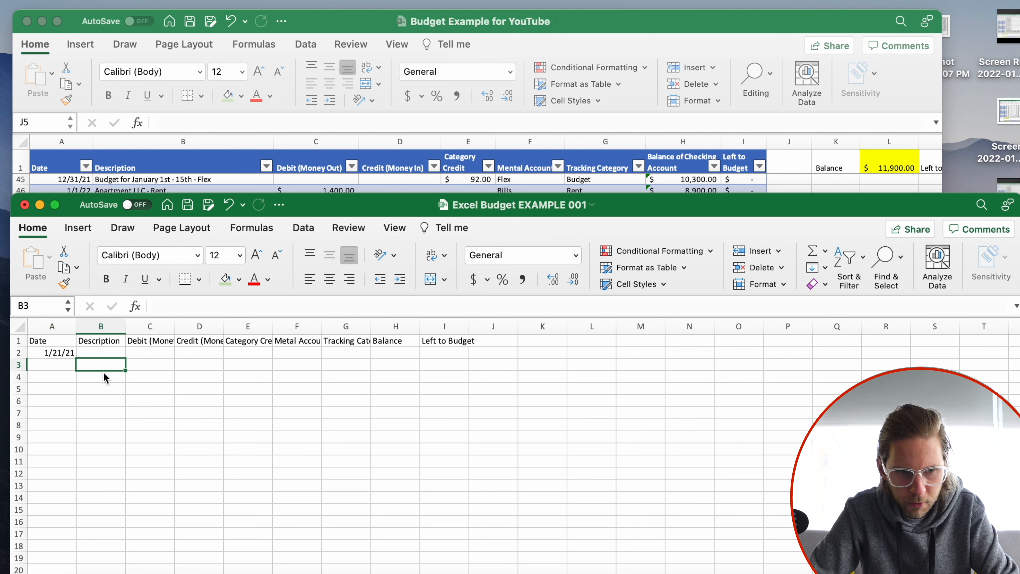
Step: Copy the date in A2 to the two cells below it, A3 and A4
key(Left)
key(ctrl+c)
key(Up)
key(ctrl+c)
key(Down)
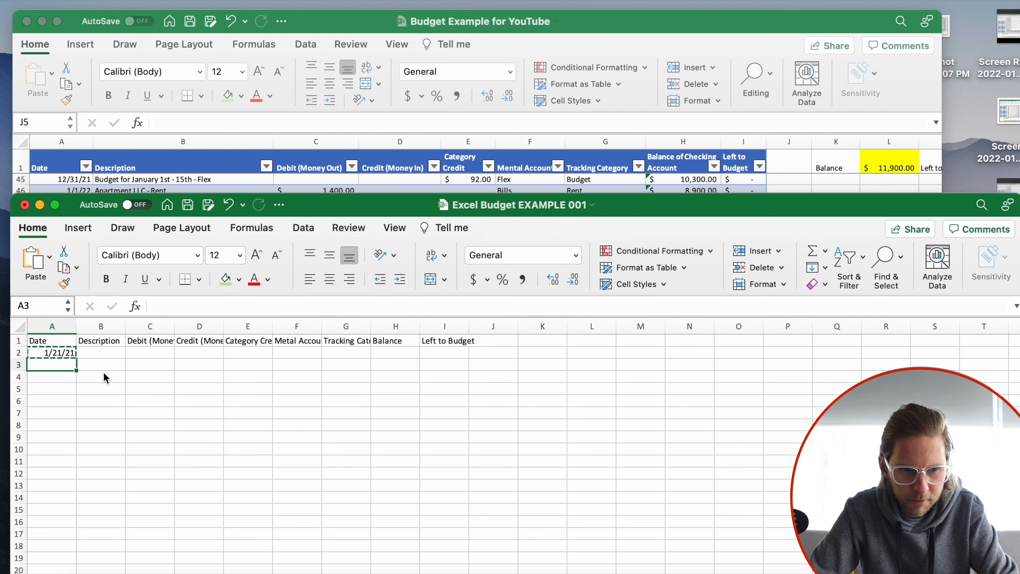
key(ctrl+v)
key(Down)
key(super+v)
Step: Enter Account Balance as the description of the first record in B2
key(Right)
key(Left)
key(Up)
key(Up)
key(Right)
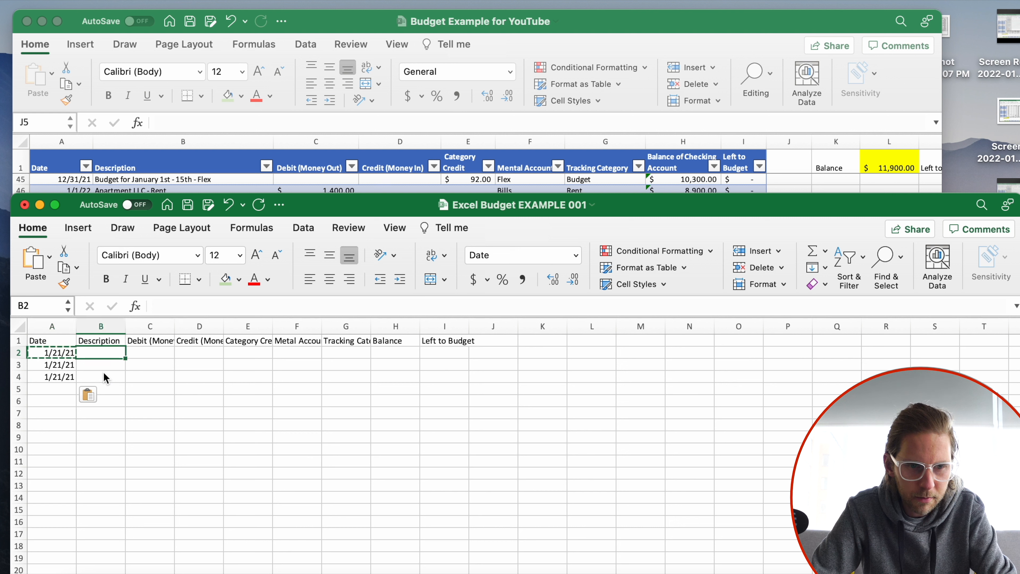
key(Right)
key(Left)
text(Accou)
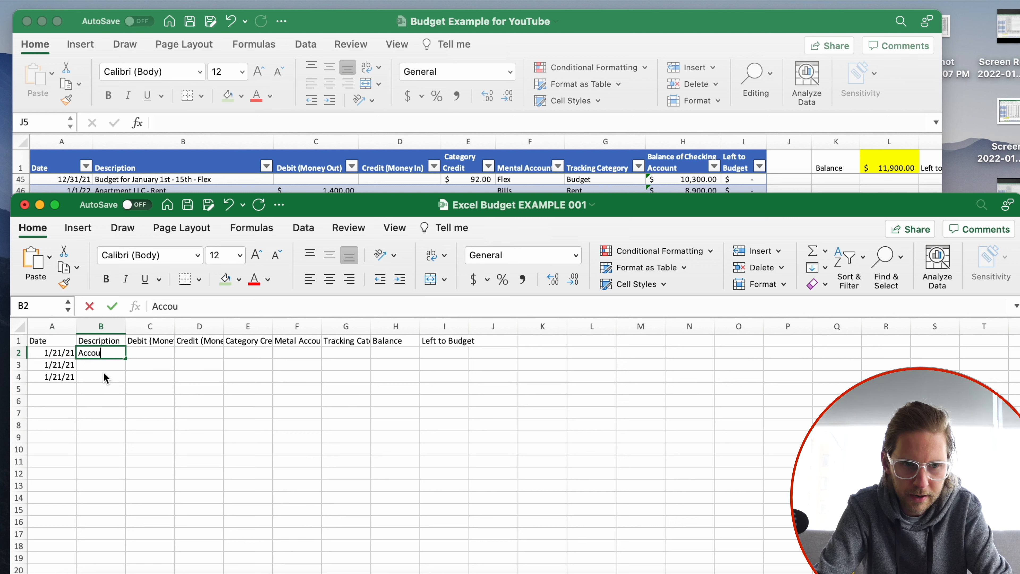
text(nt B)
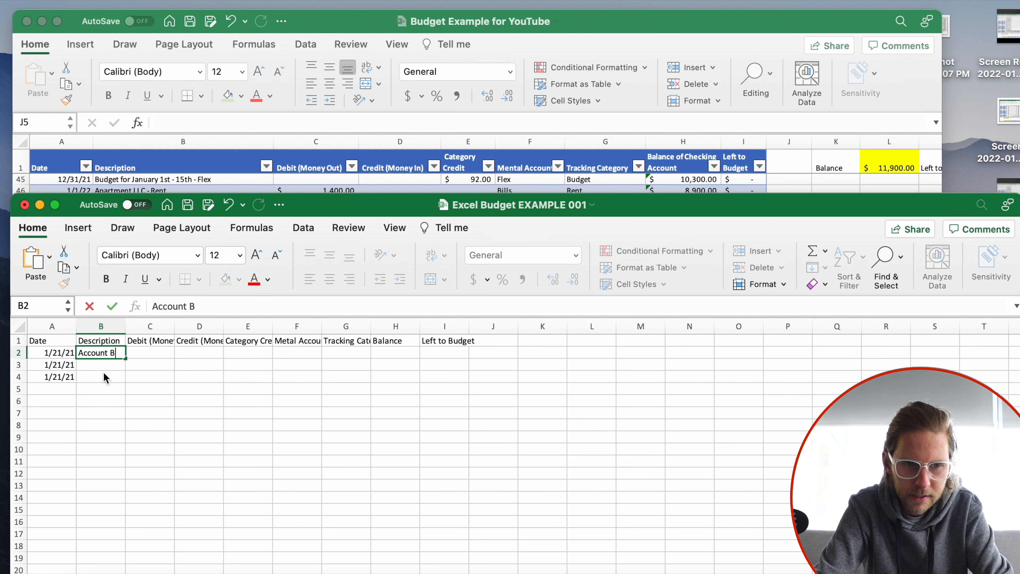
text(alance)
key(Tab)
Step: Widen the Description column and columns C to E so their texts fit
drag(121, 332, 224, 325)
click(321, 364)
click(352, 325)
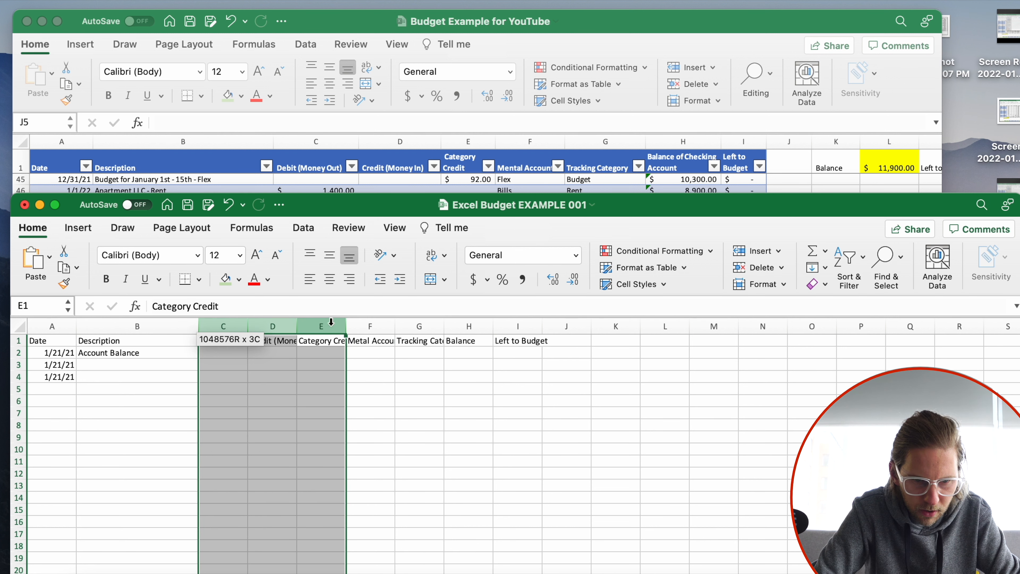
drag(347, 325, 398, 326)
click(326, 369)
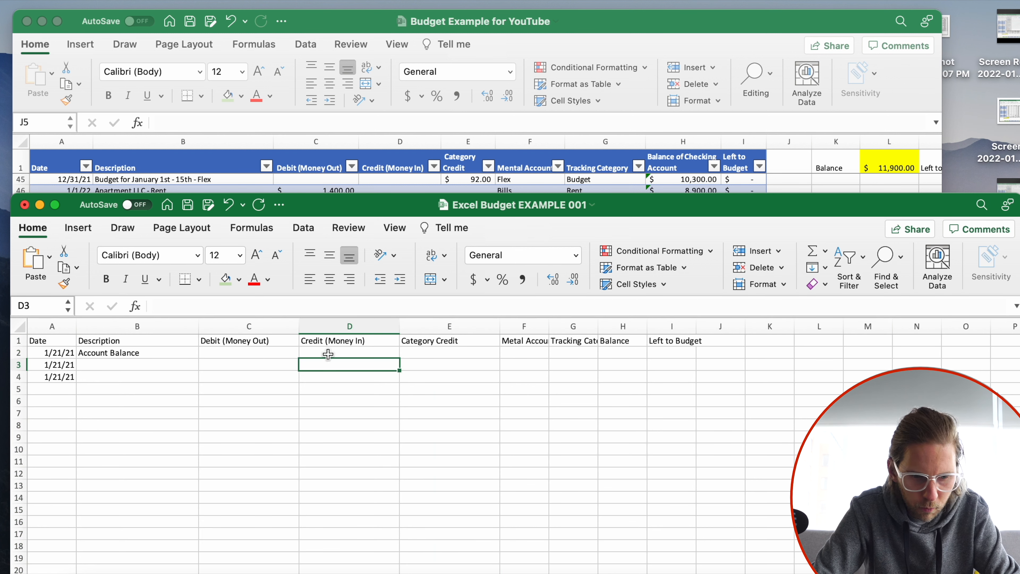
Step: Enter 1000 as the Account Balance record's money-in credit in D2
click(328, 354)
text(1000)
key(Return)
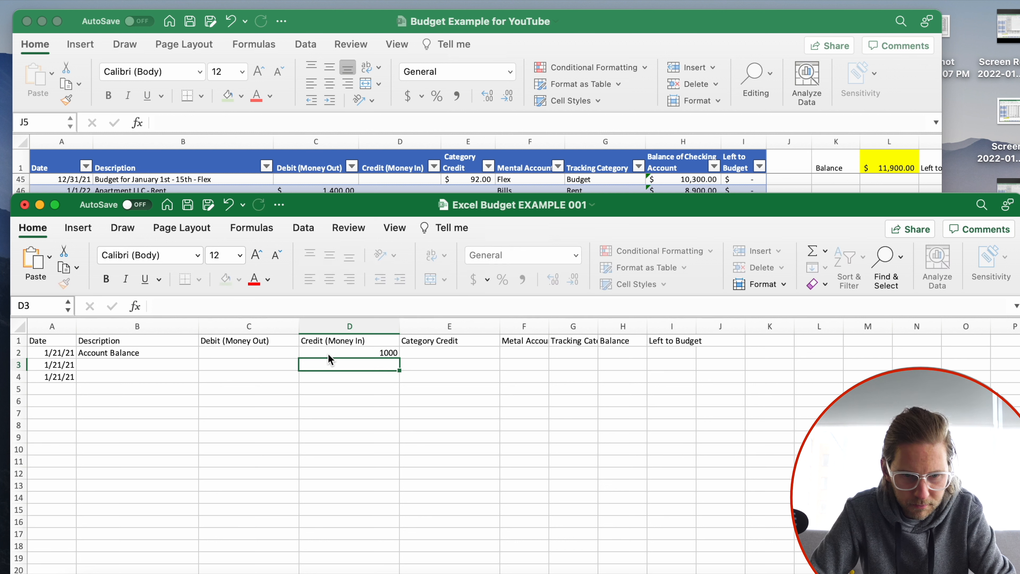
Step: Enter Category Credit amounts of 500 in E3 and 200 in E4
key(Return)
key(Up)
key(Right)
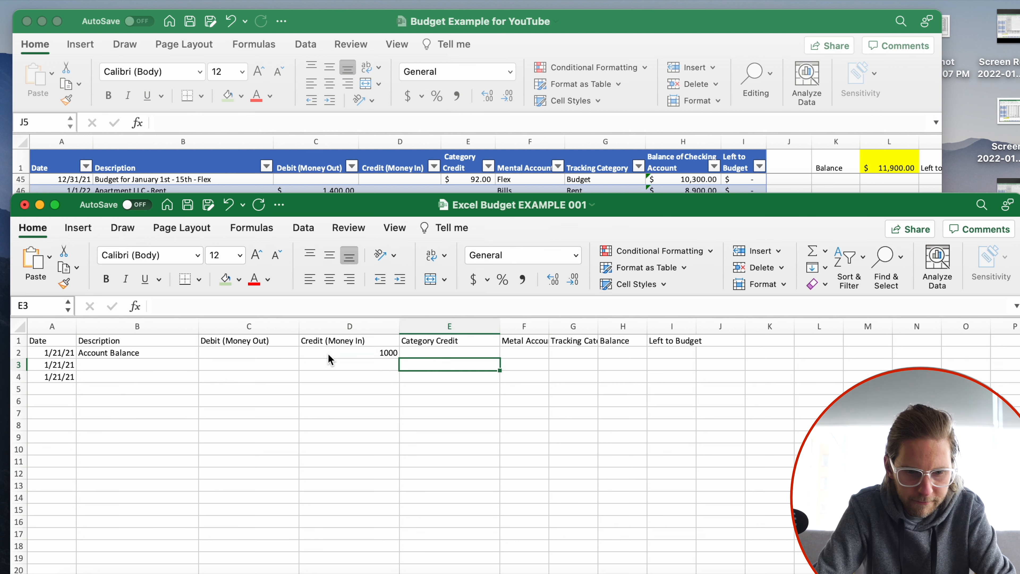
text(500)
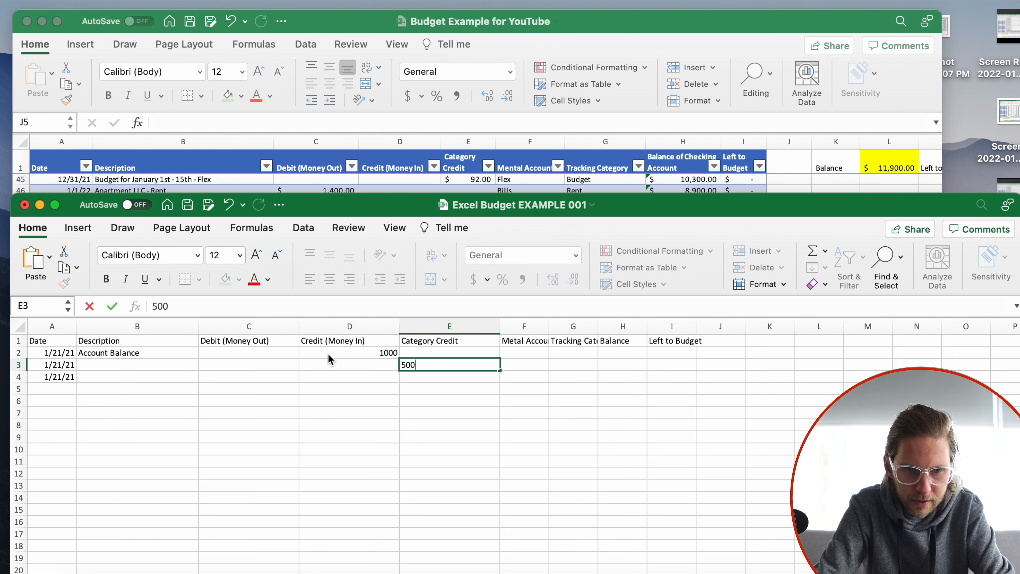
key(Return)
text(500)
key(BackSpace)
key(BackSpace)
key(BackSpace)
text(200)
key(Return)
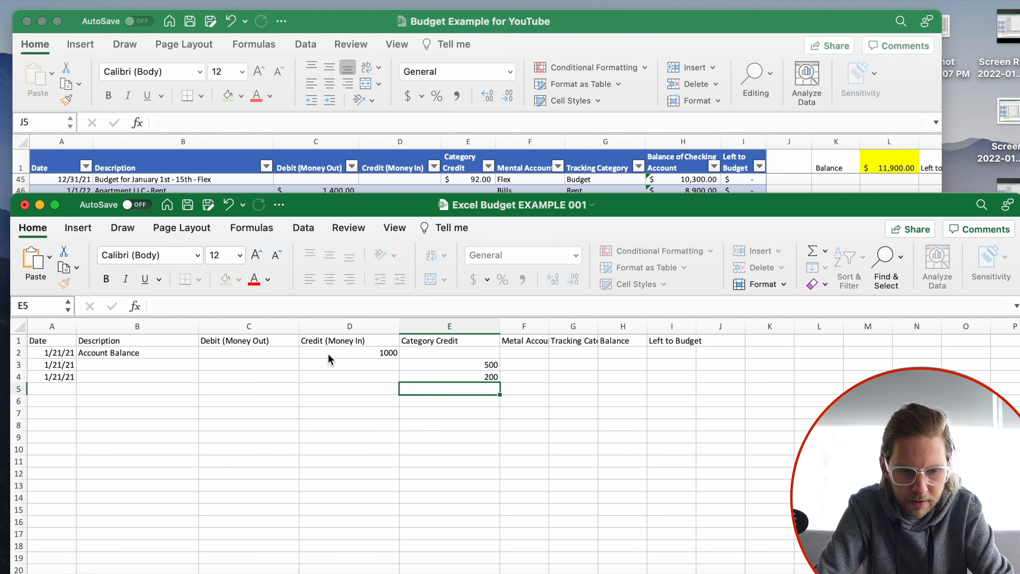
Step: Enter a Category Credit of 300 in E5 and copy the 1/21/21 date from A4 into A5
text(300)
key(Return)
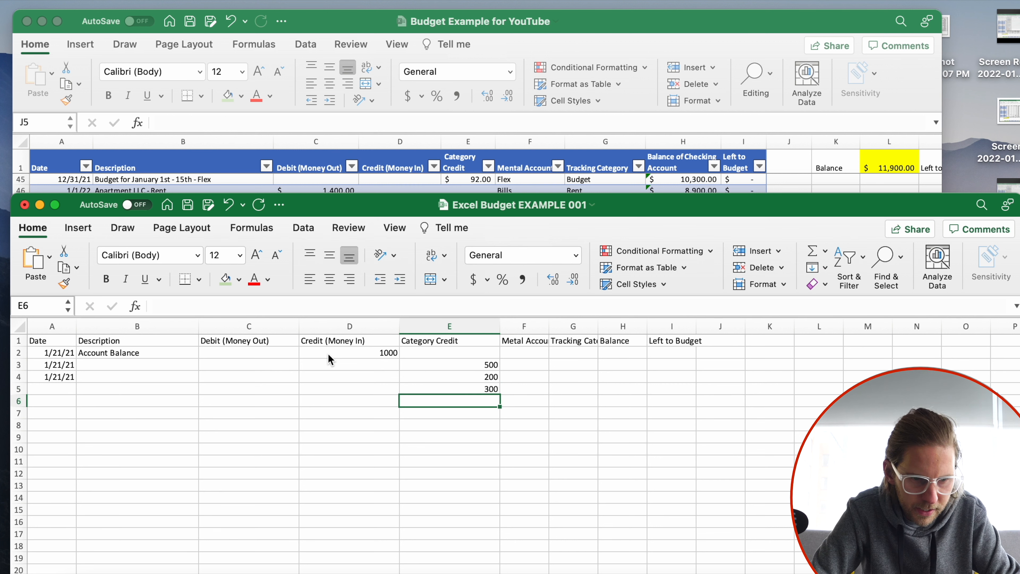
click(58, 376)
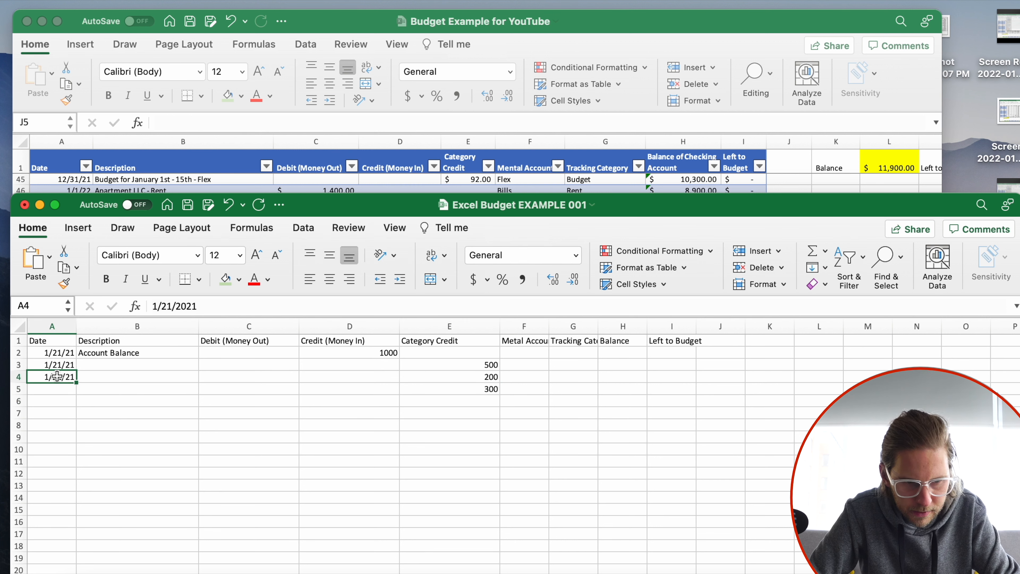
key(Down)
key(cmd+v)
key(Up)
key(Up)
key(Right)
key(Right)
key(Right)
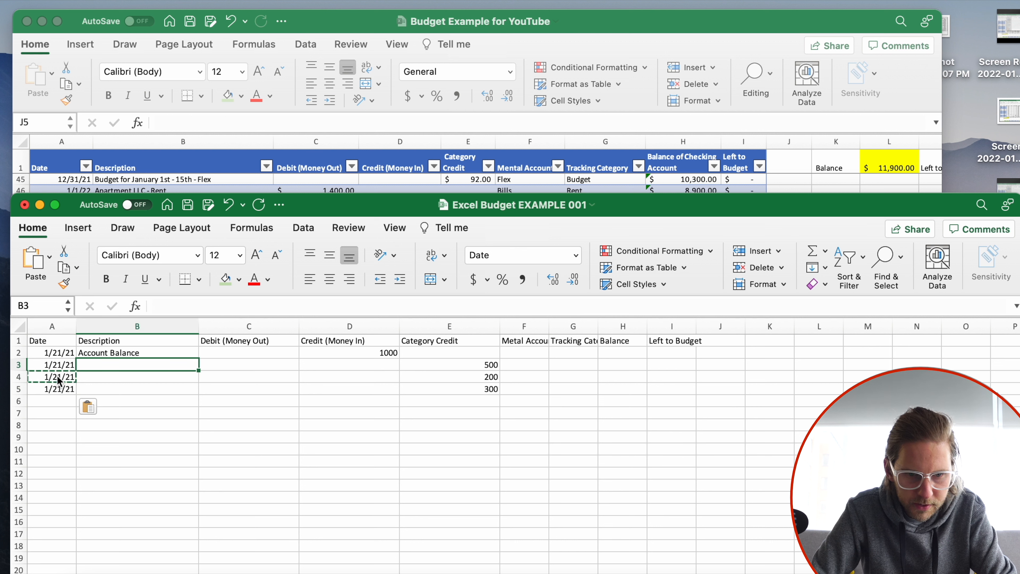
key(Up)
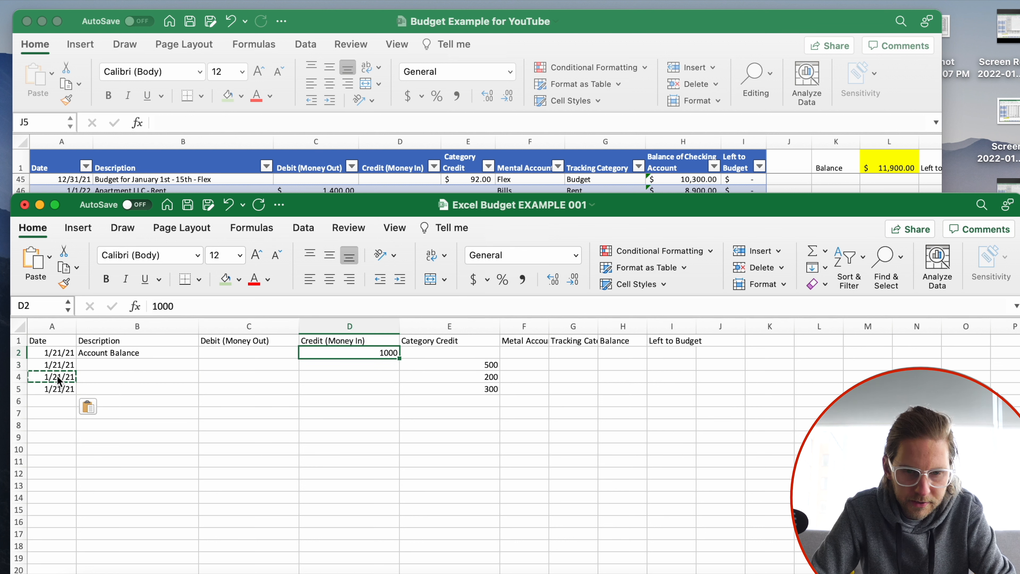
key(Right)
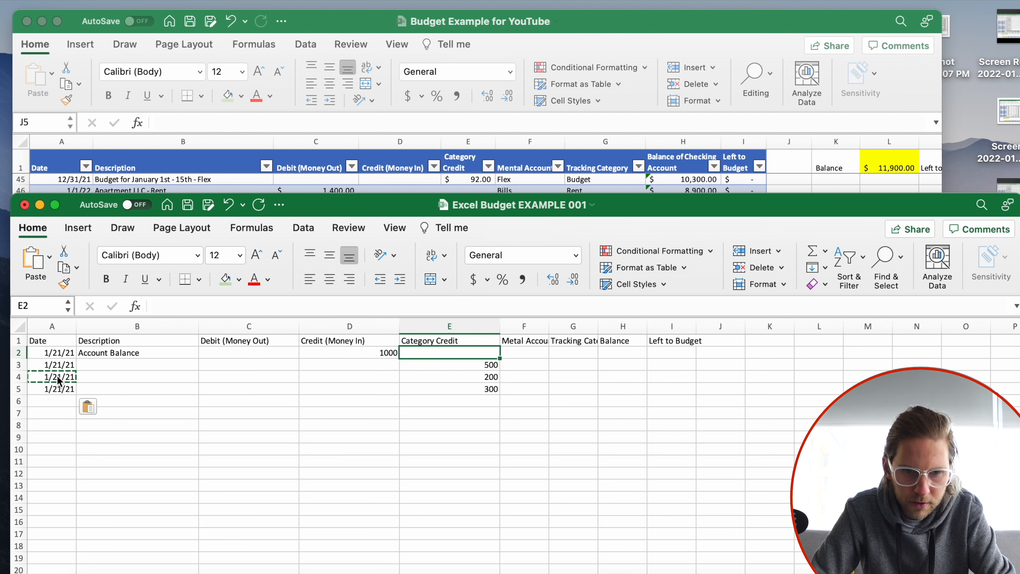
key(Down)
key(Right)
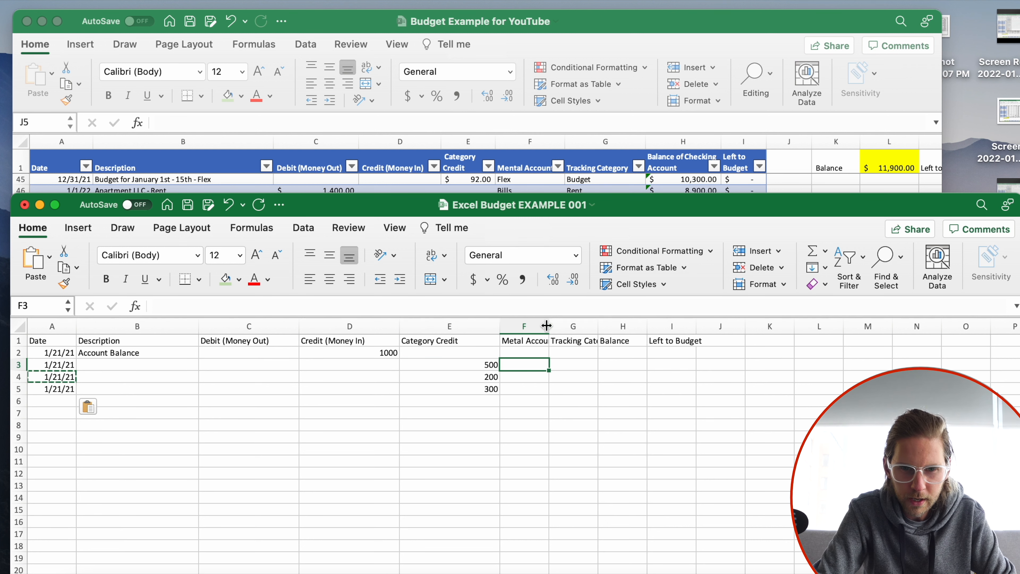
Step: Widen columns F and G so the Metal Account and Tracking Category headers fit
drag(524, 326, 674, 327)
click(611, 364)
click(530, 353)
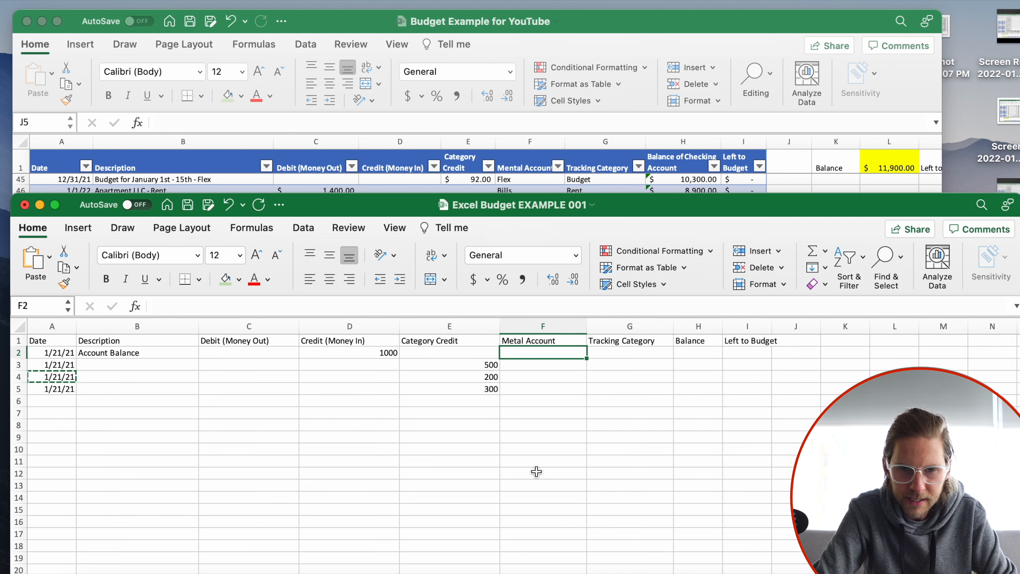
Step: Start a data validation rule for the whole Metal Account column F that allows a List with an in-cell dropdown
click(545, 322)
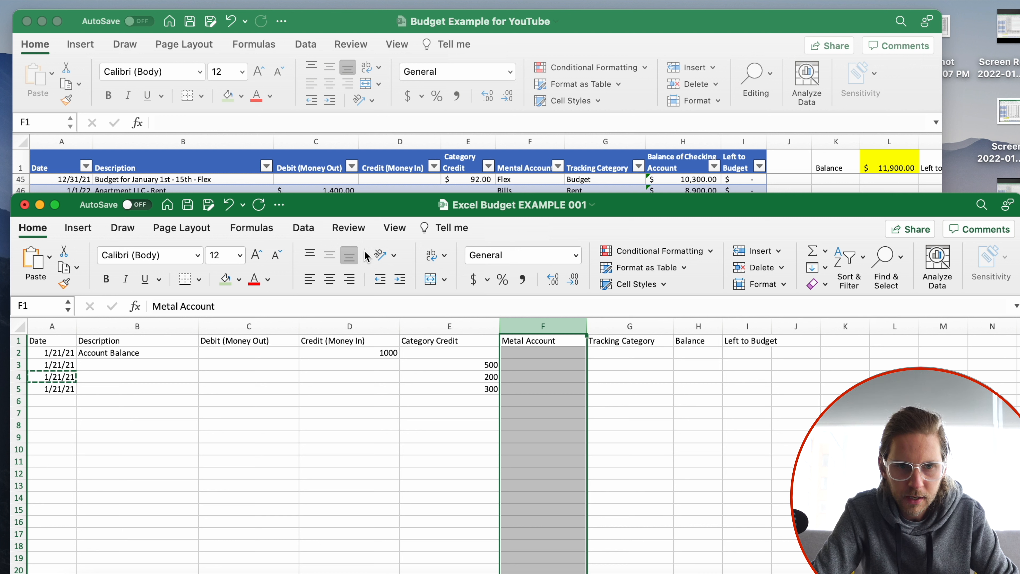
click(302, 228)
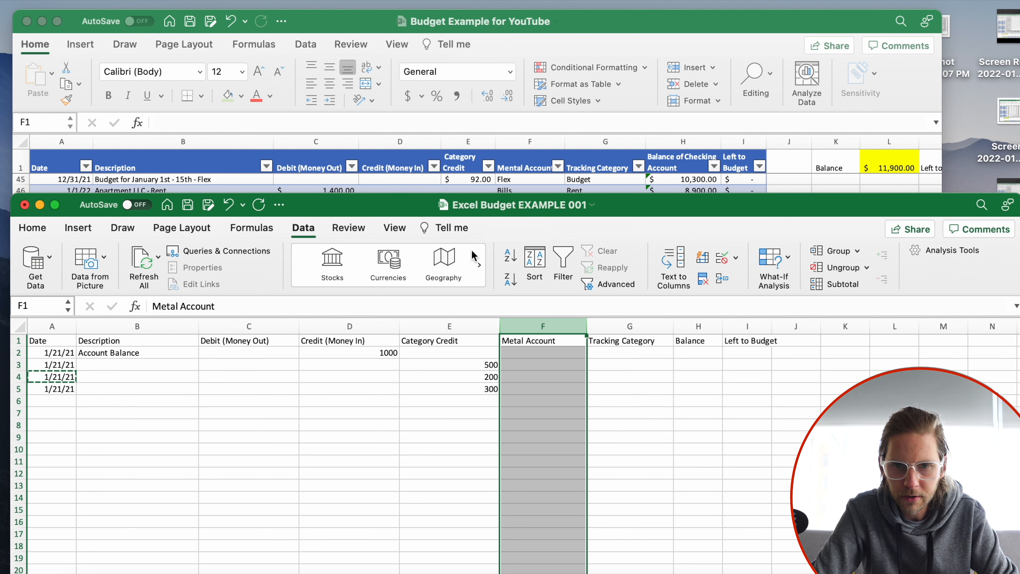
click(735, 259)
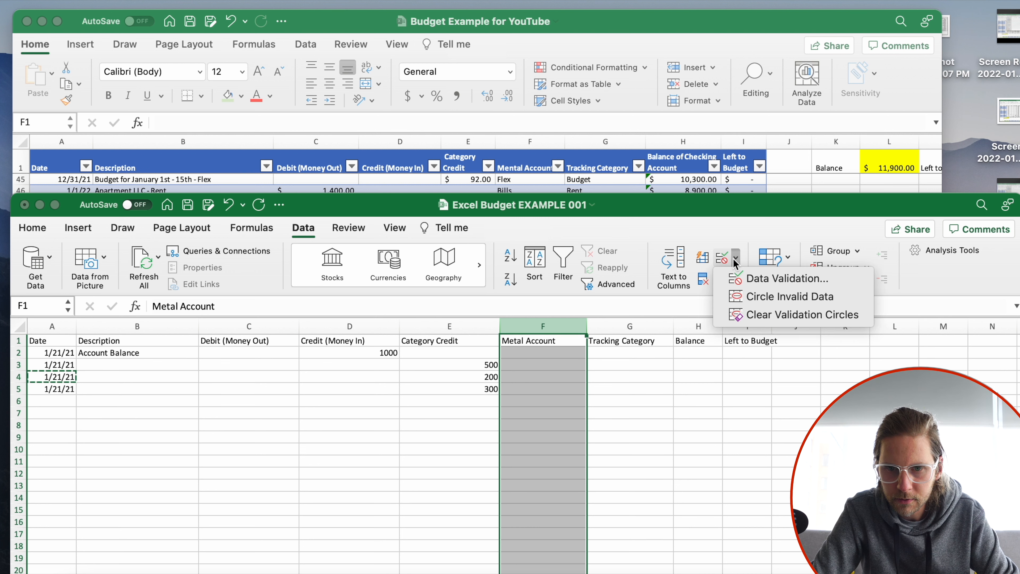
click(745, 278)
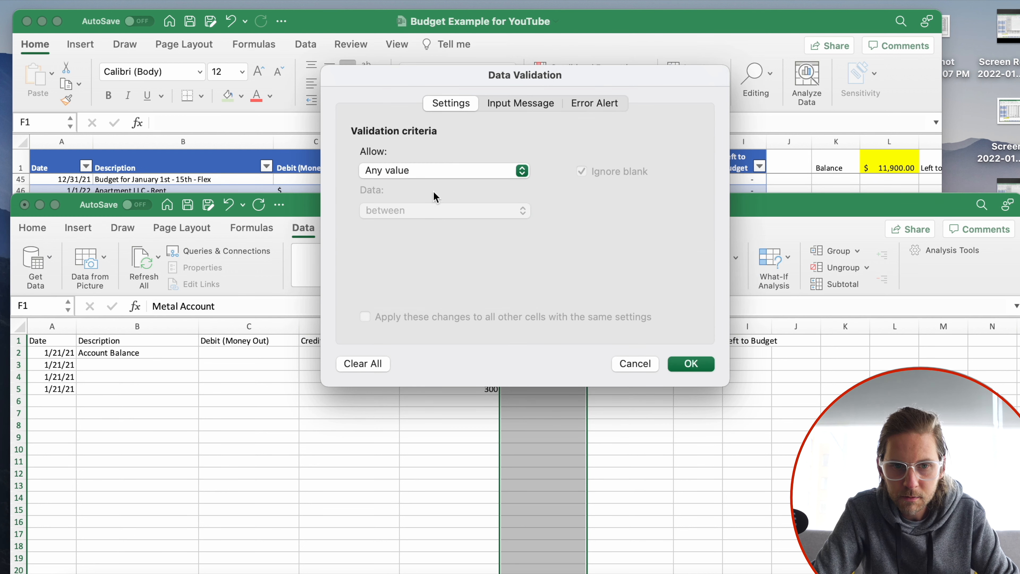
click(419, 175)
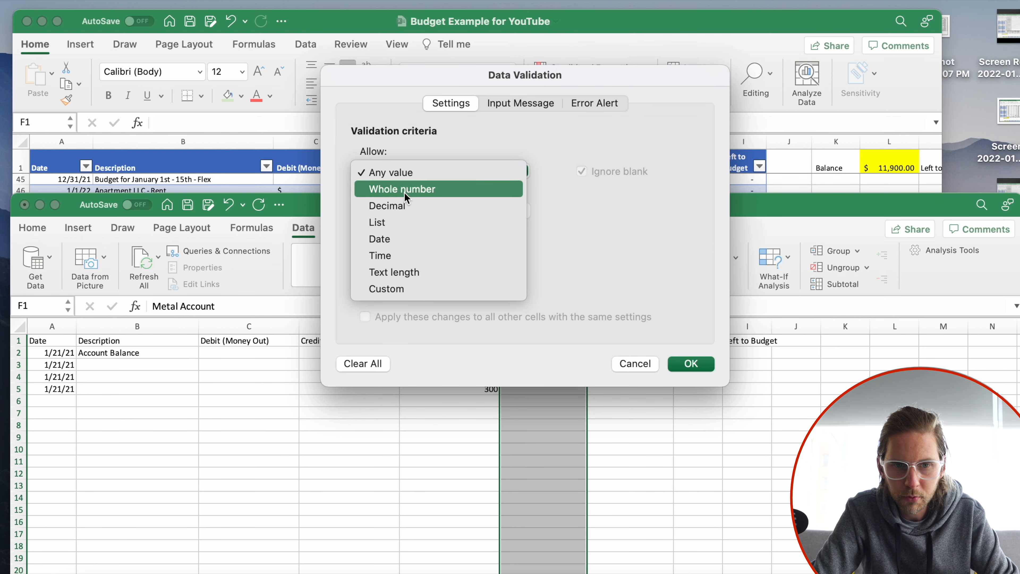
click(390, 221)
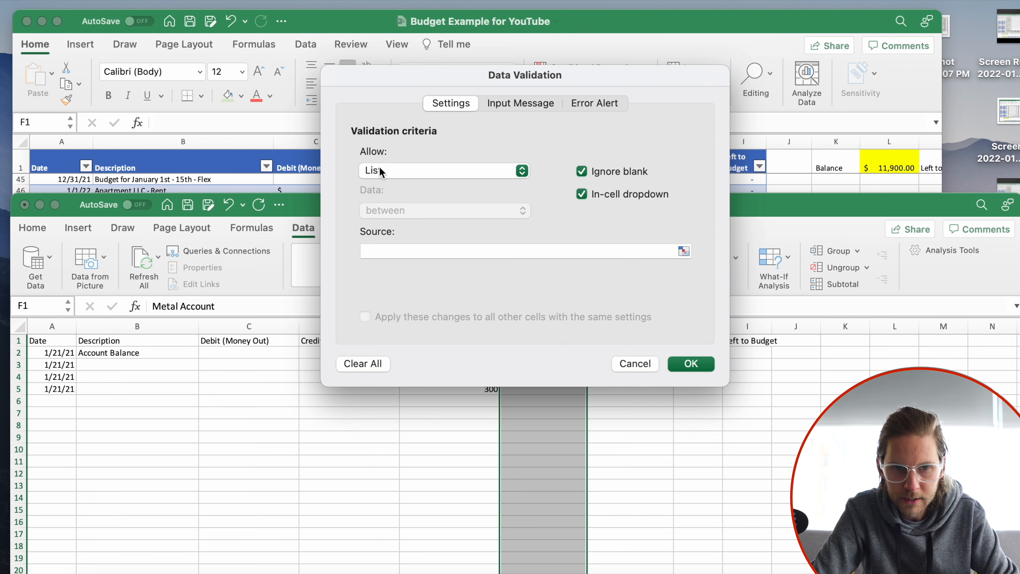
click(381, 255)
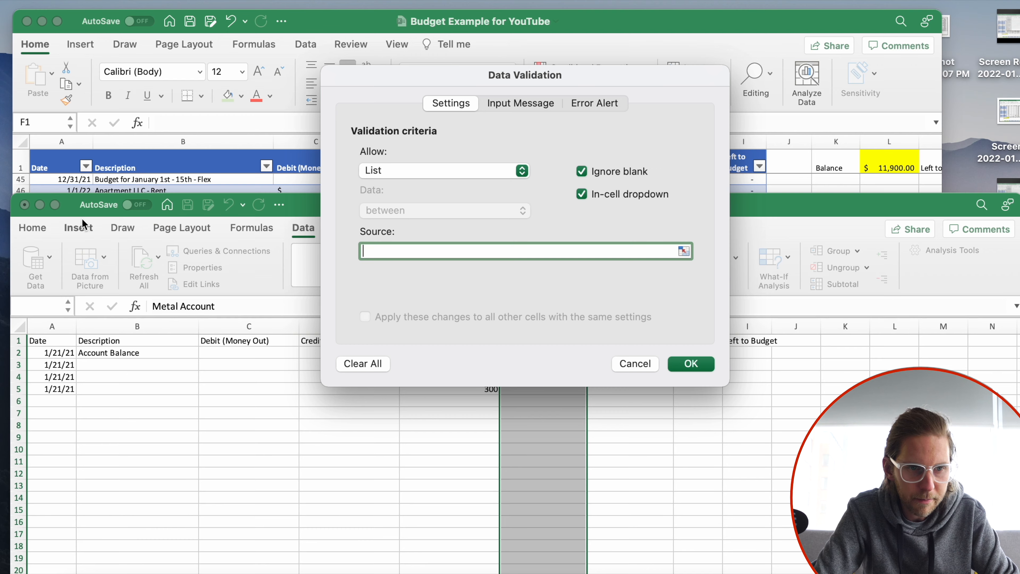
Step: Set the list source to column A of the Allocation sheet (=Allocation!$A:$A) and apply the validation rule
drag(82, 205, 81, 8)
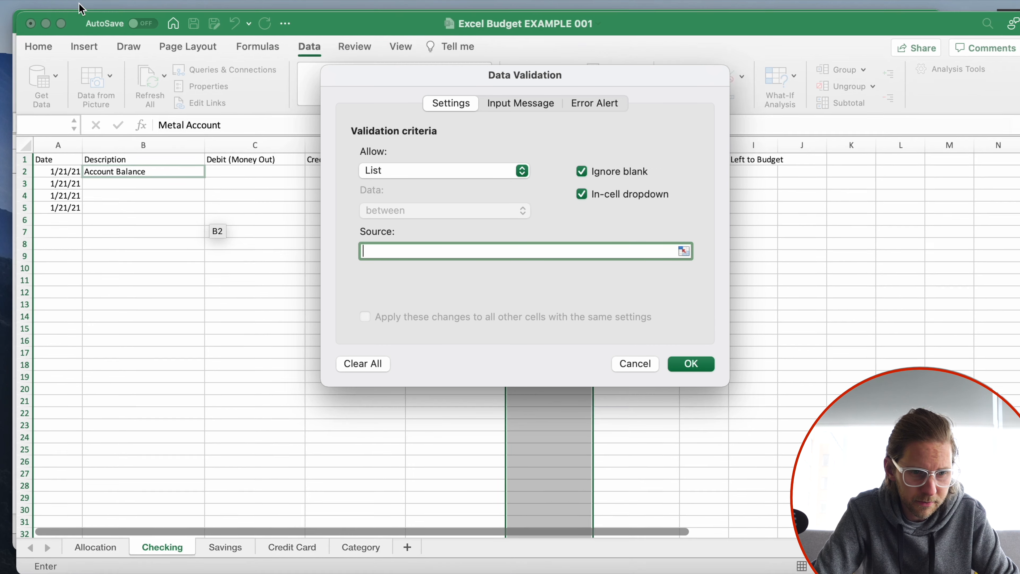
click(107, 531)
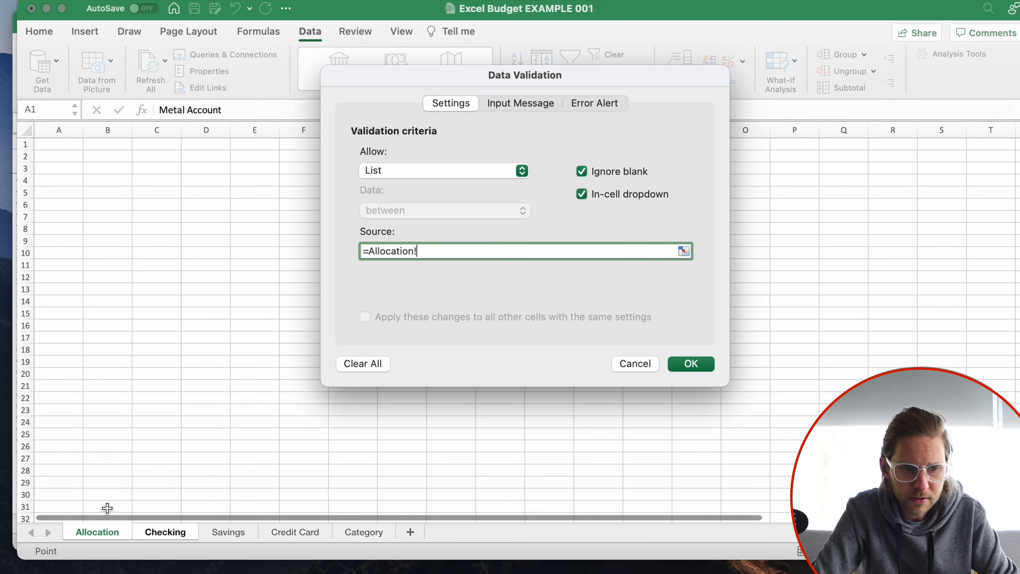
scroll(170, 373, up, 2)
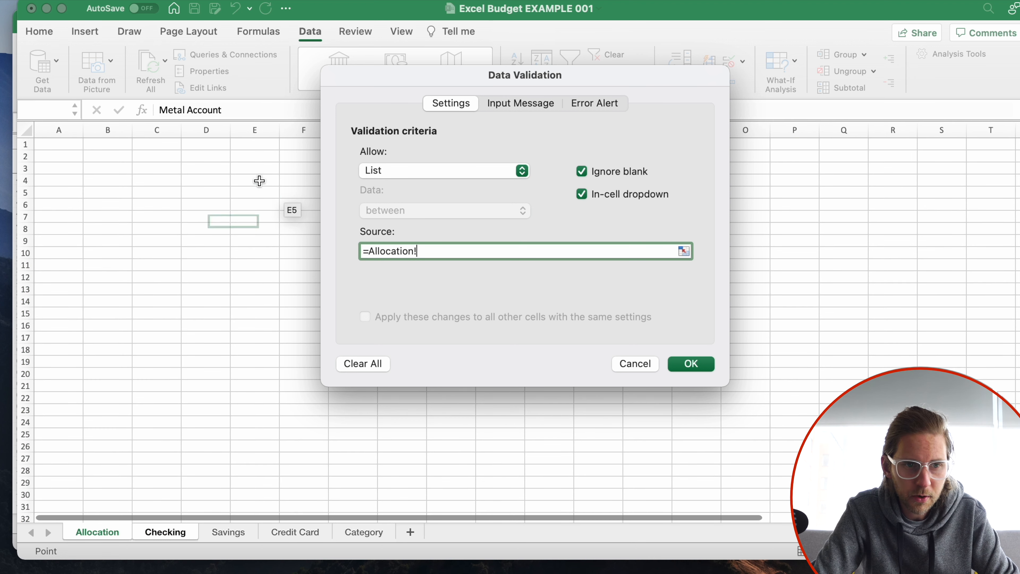
click(71, 130)
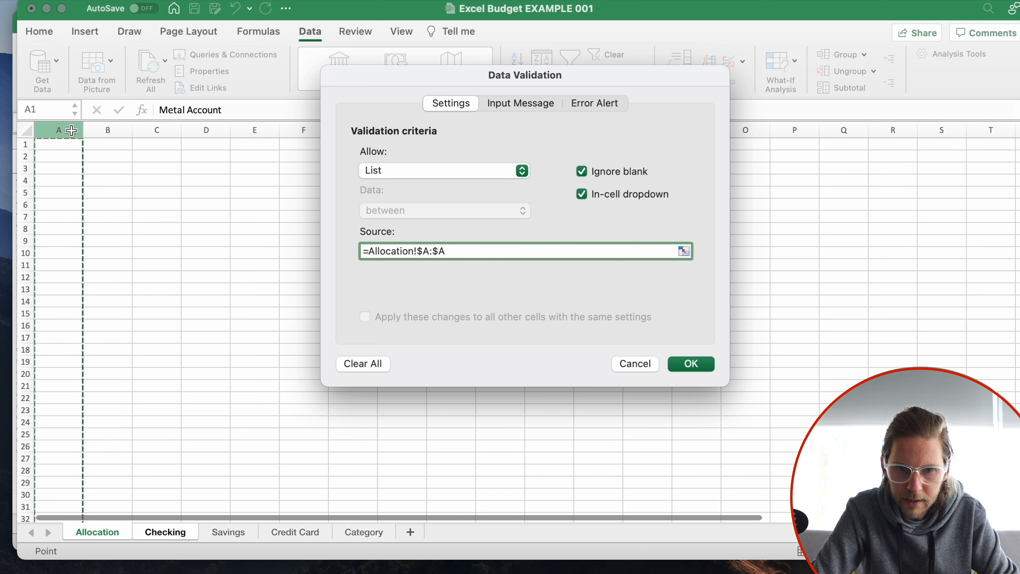
click(700, 363)
click(582, 326)
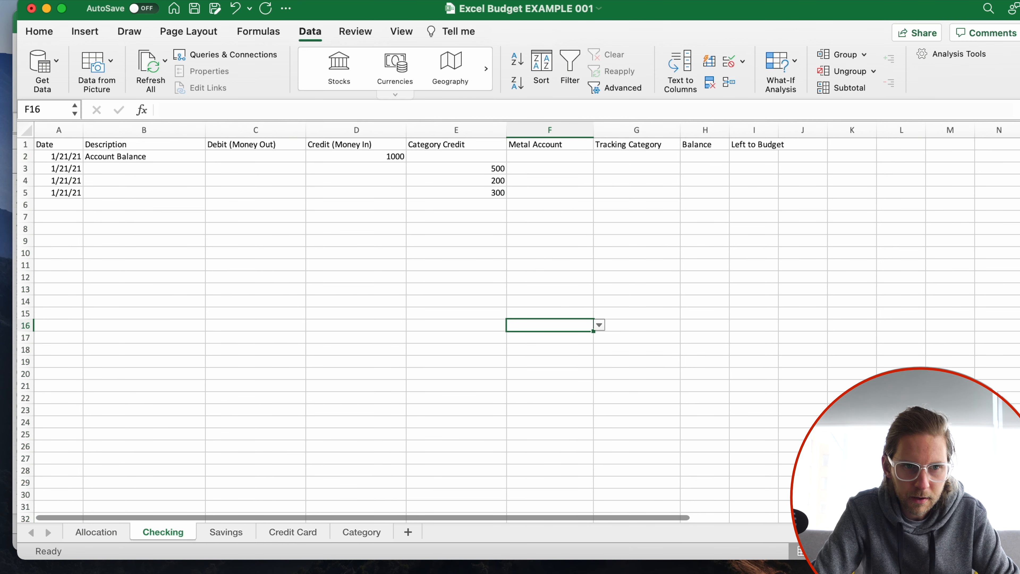
Step: Copy the Mental Accounts and Large Category columns, A1:B30, from Allocations in Budget Example for YouTube, and return to Excel Budget EXAMPLE 001
drag(403, 14, 435, 111)
click(334, 33)
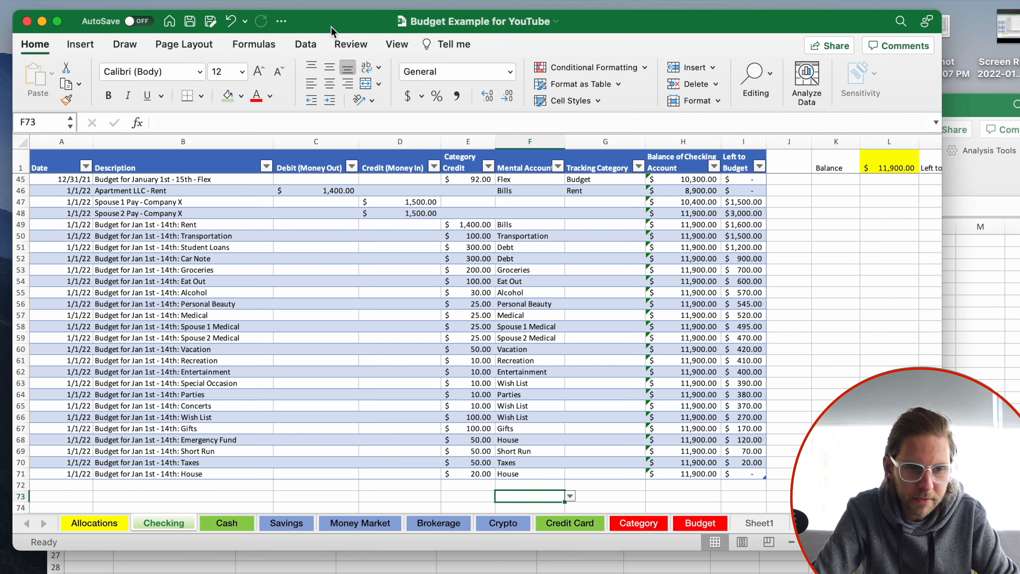
click(95, 523)
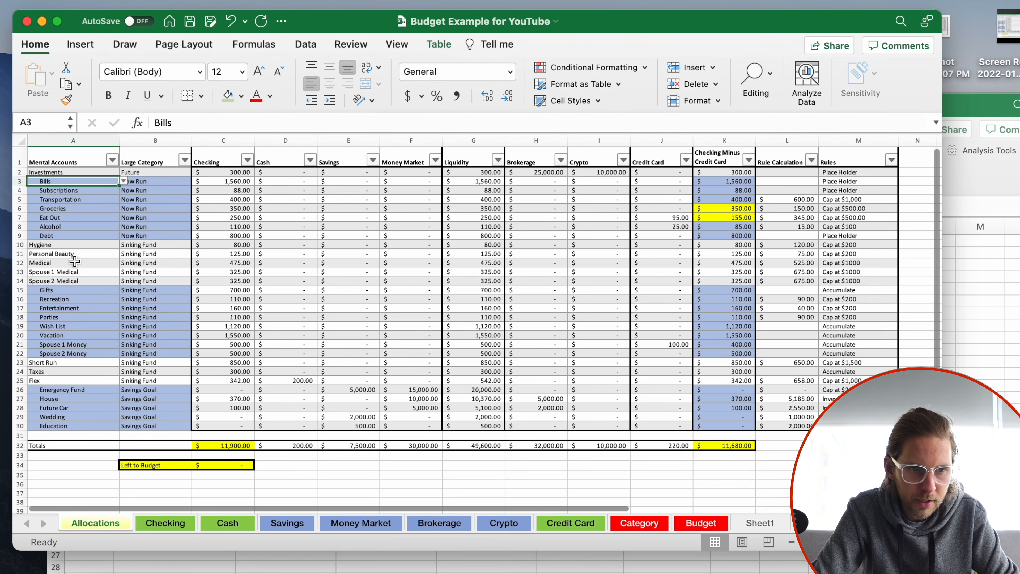
drag(51, 163, 137, 427)
key(super+c)
click(1005, 257)
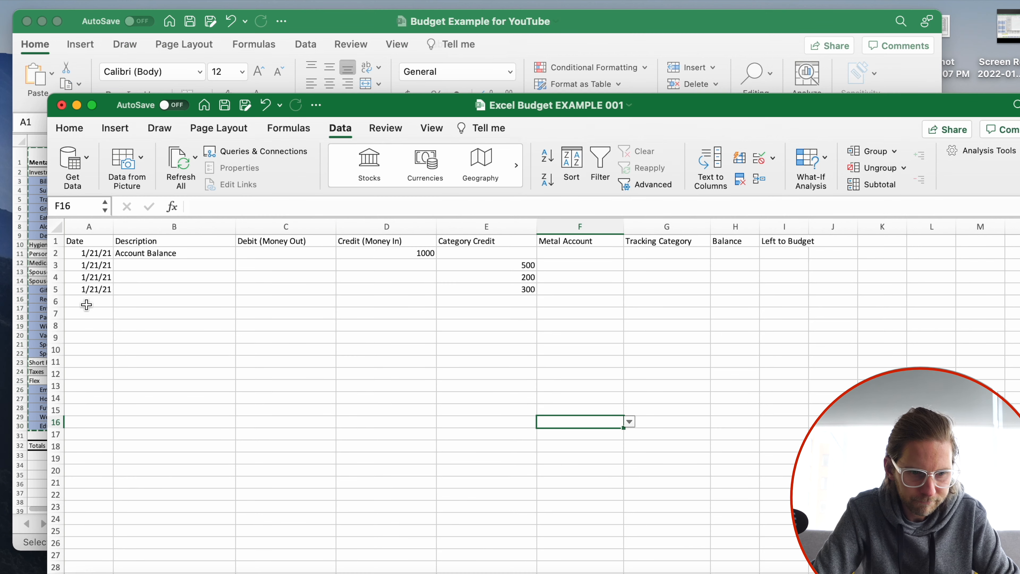
drag(355, 106, 309, 14)
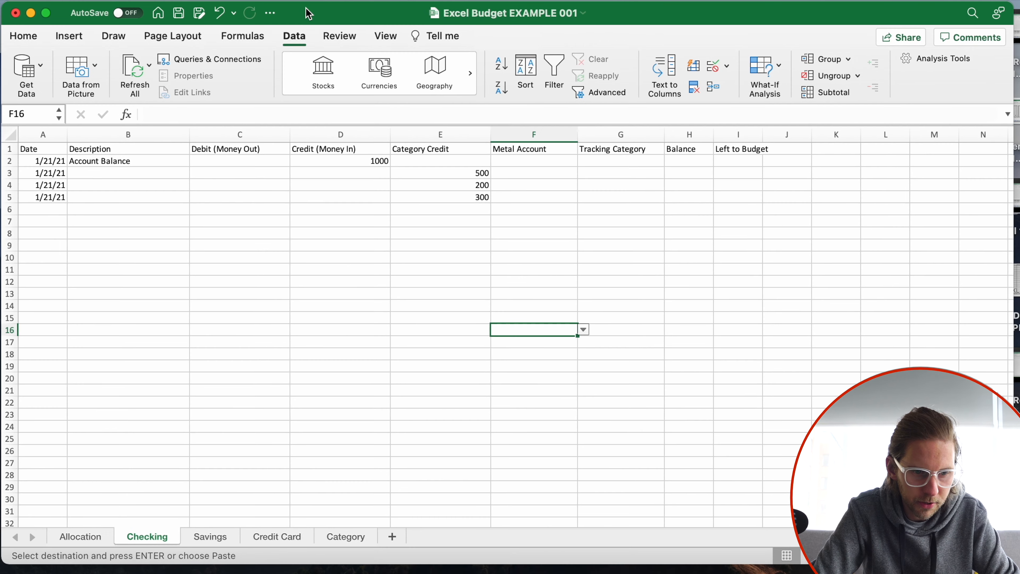
Step: Paste the copied mental accounts and large categories as values only into the Allocation sheet, starting at cell A1
click(81, 537)
right_click(43, 152)
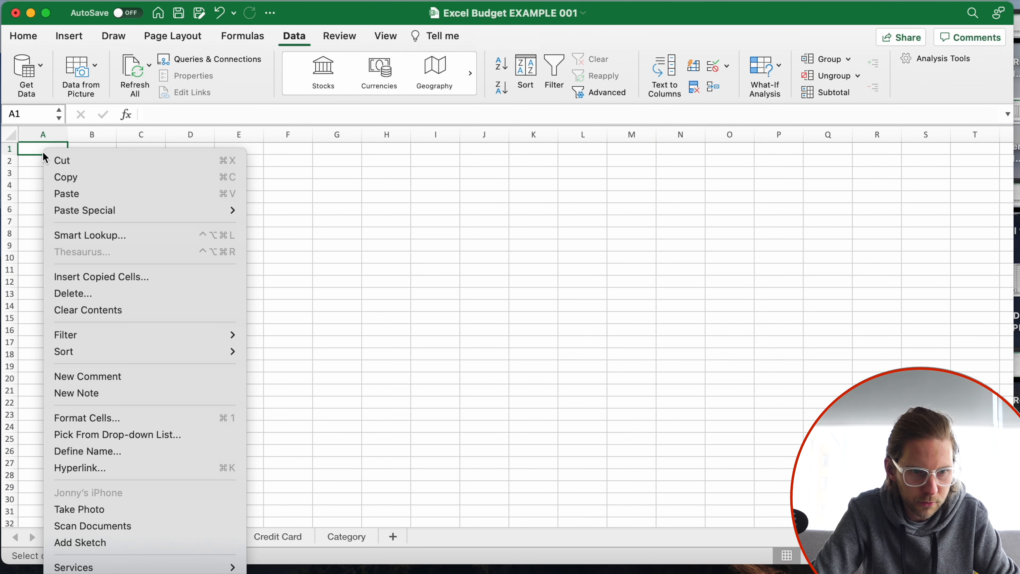
mouse_move(183, 211)
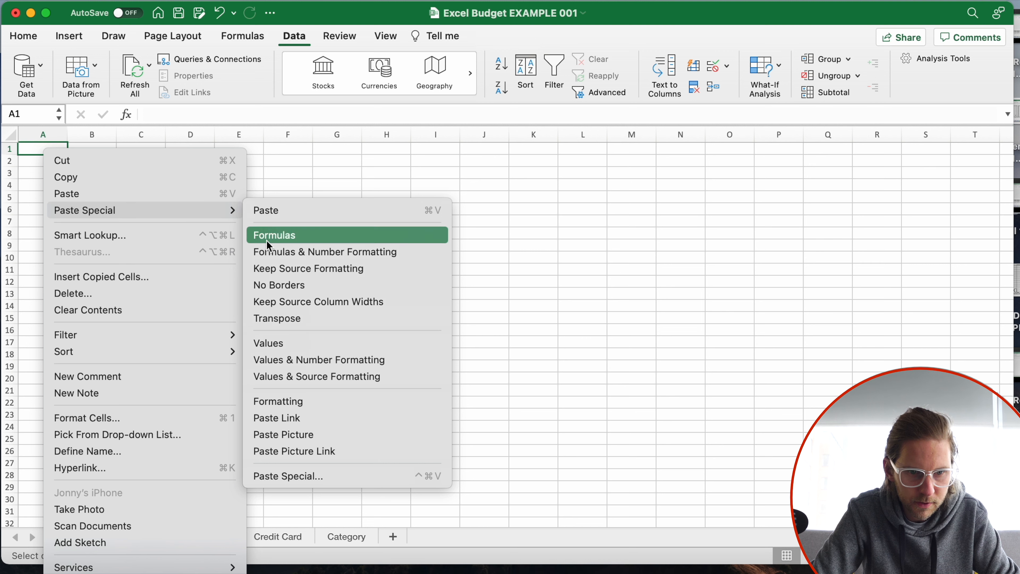
click(272, 342)
click(287, 197)
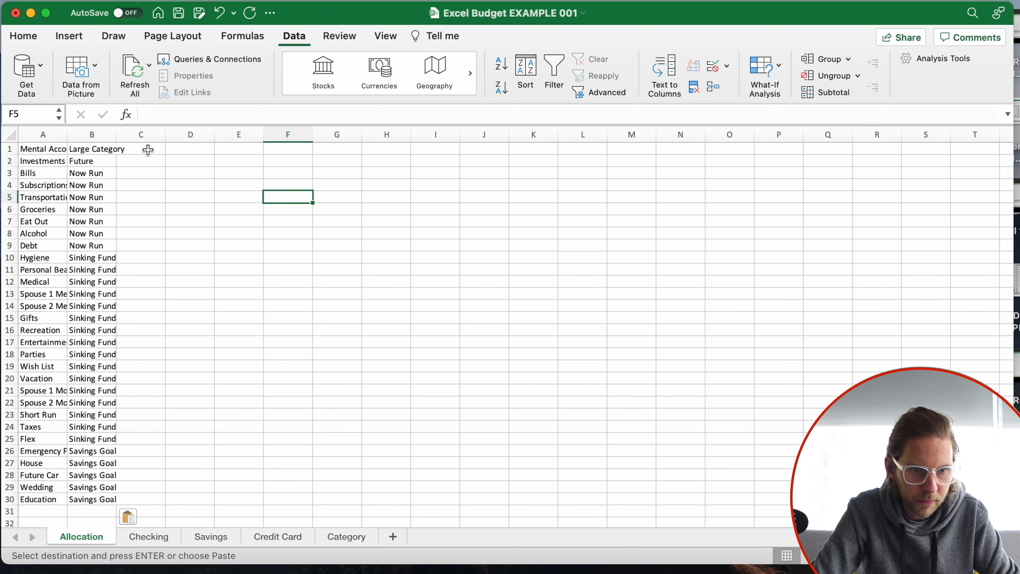
Step: Autofit the widths of columns A and B on the Allocation sheet to their contents
drag(92, 134, 18, 132)
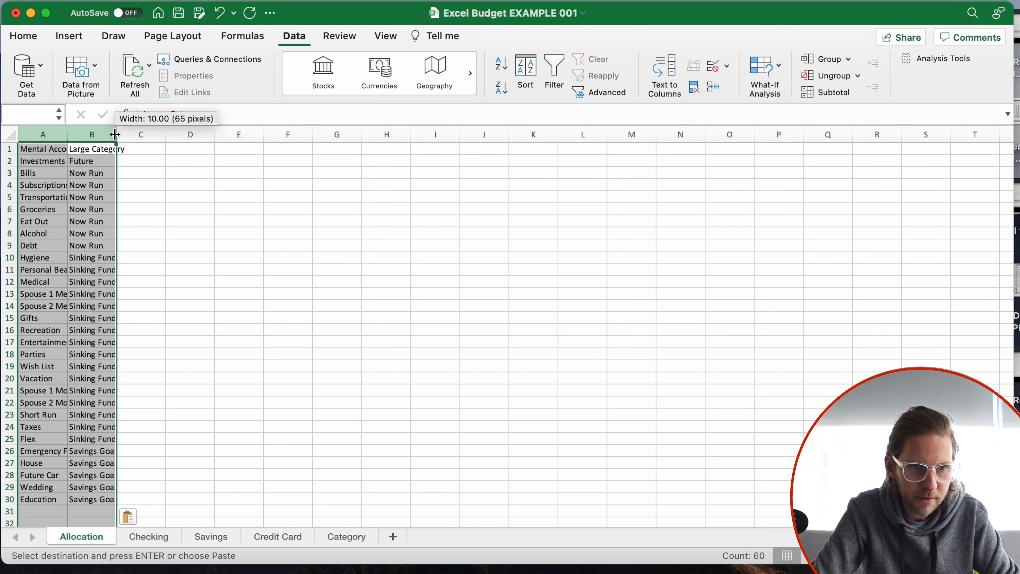
double_click(67, 134)
click(55, 330)
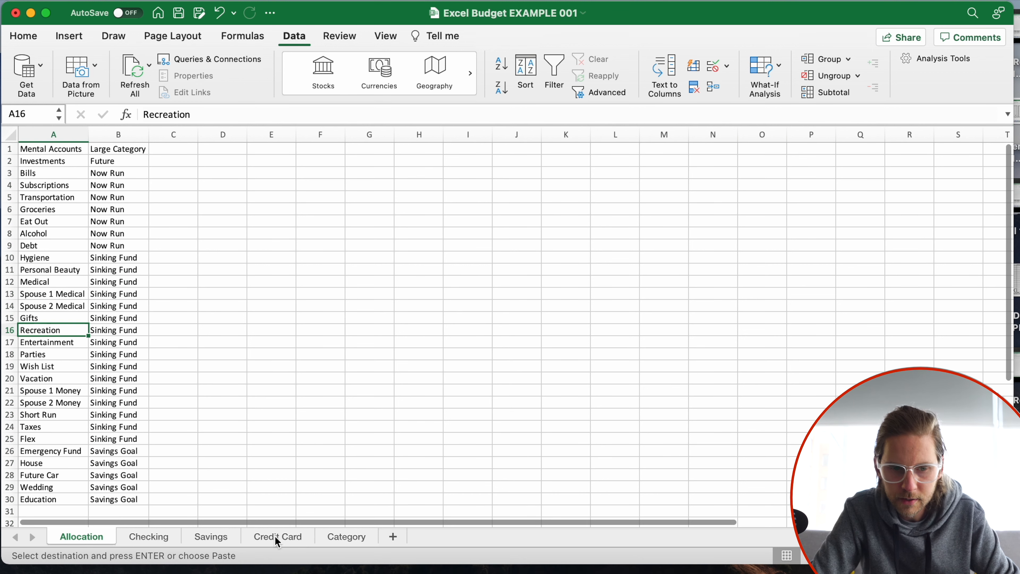
Step: On the Checking sheet, look through the Metal Account dropdown choices in cells F2 and F3
click(176, 541)
click(529, 160)
click(584, 160)
scroll(562, 195, down, 5)
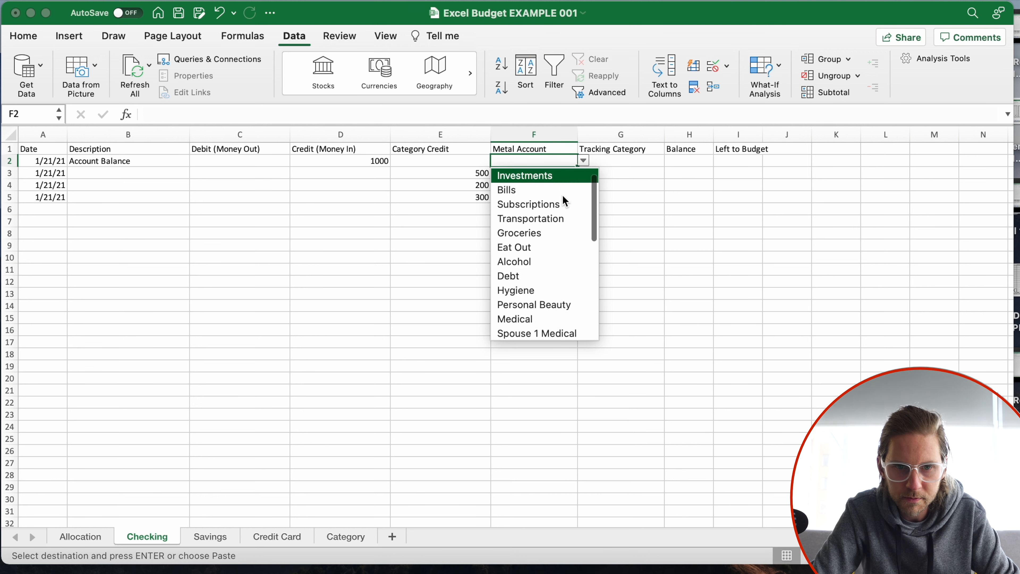
scroll(563, 194, down, 5)
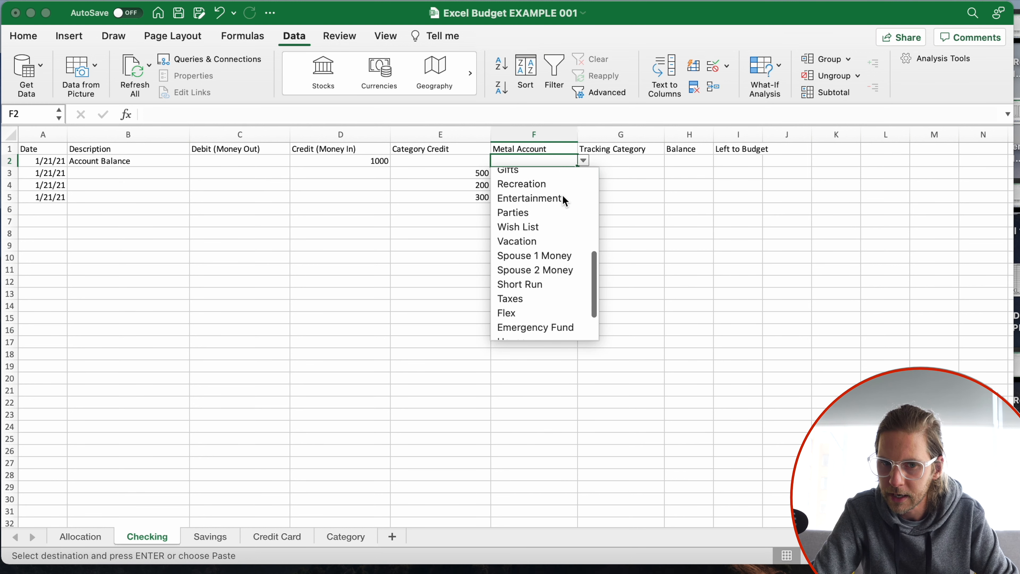
click(688, 251)
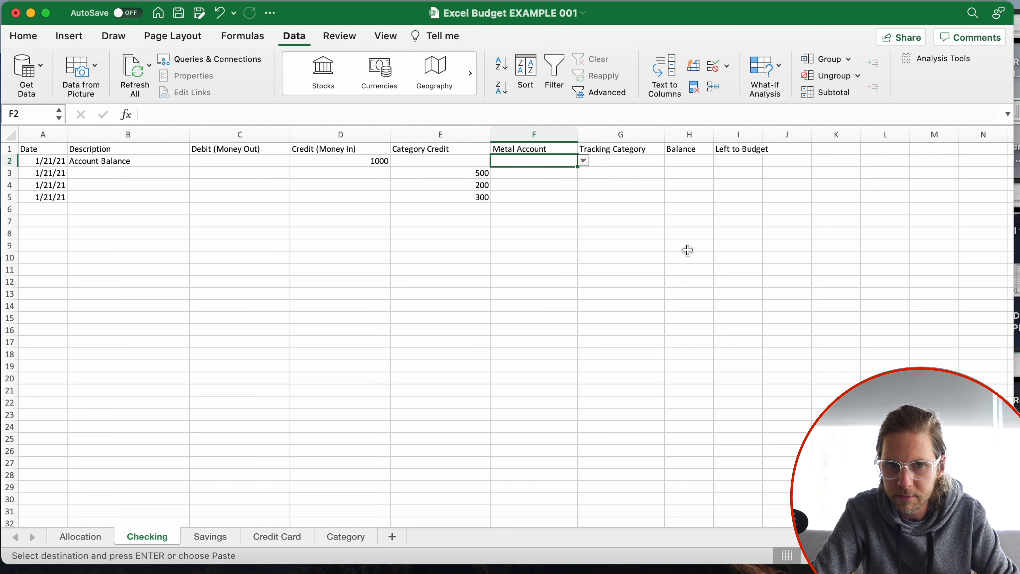
click(554, 174)
click(583, 179)
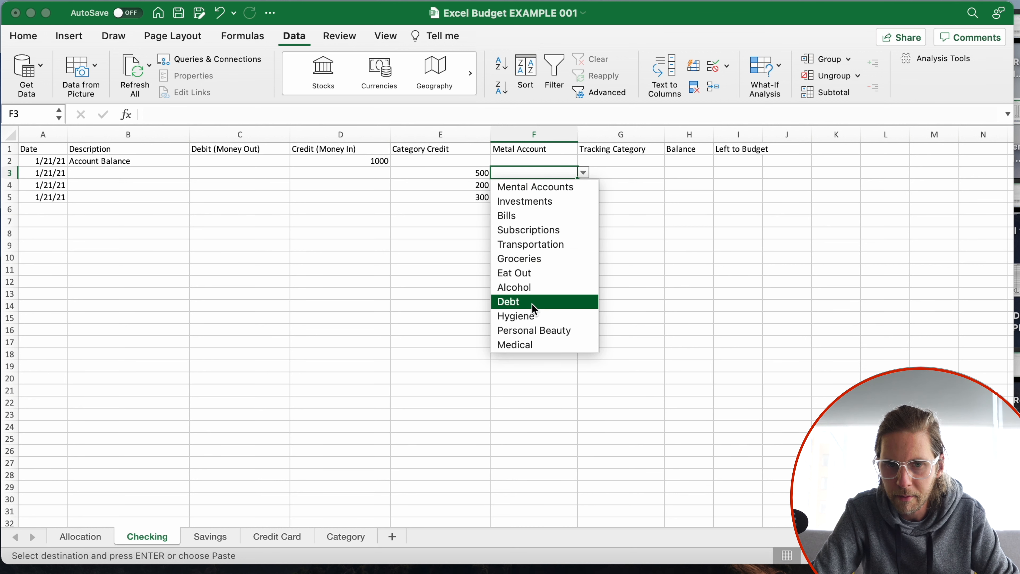
scroll(530, 305, down, 4)
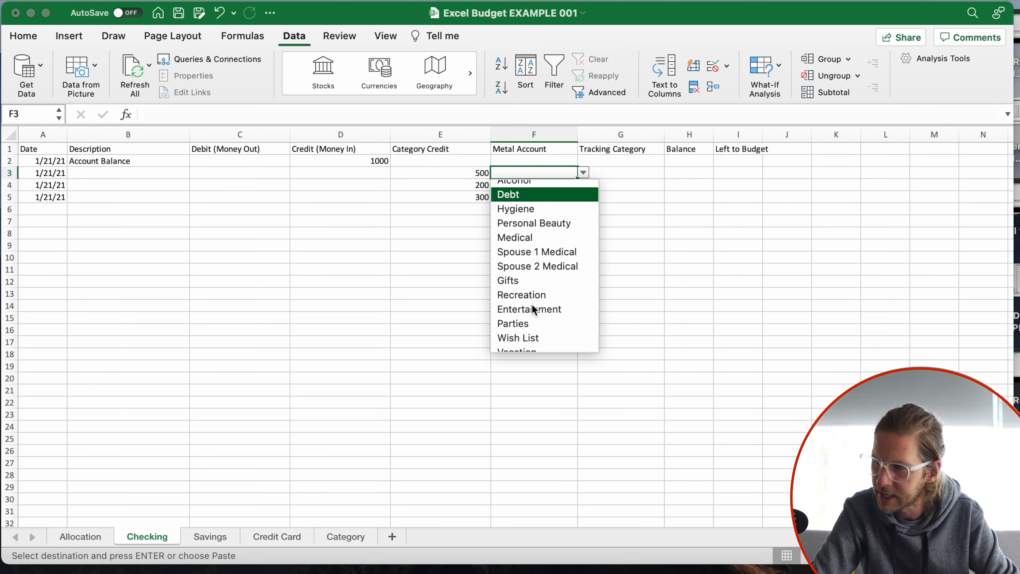
click(765, 255)
click(524, 220)
click(549, 165)
click(546, 185)
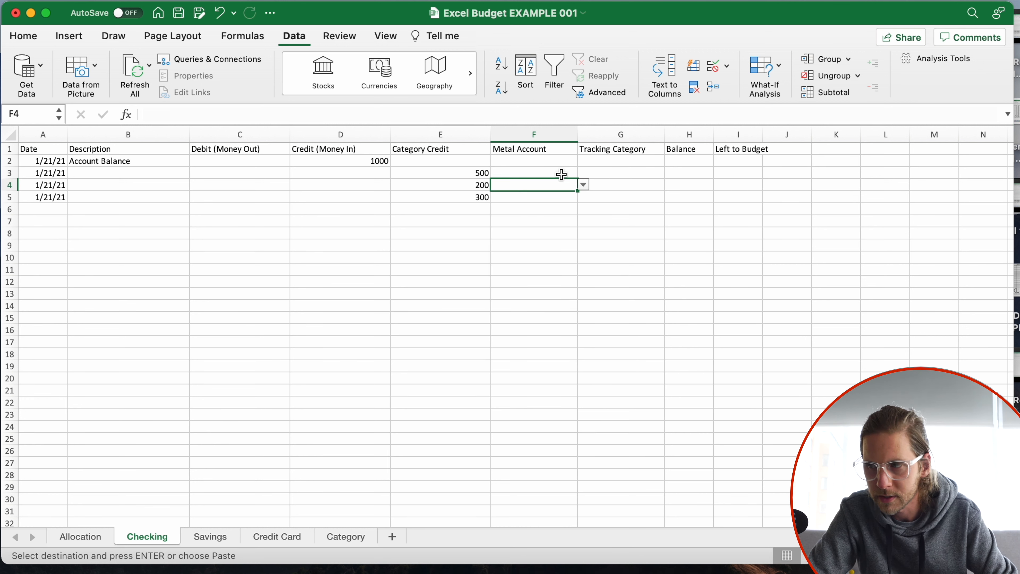
click(541, 197)
click(661, 185)
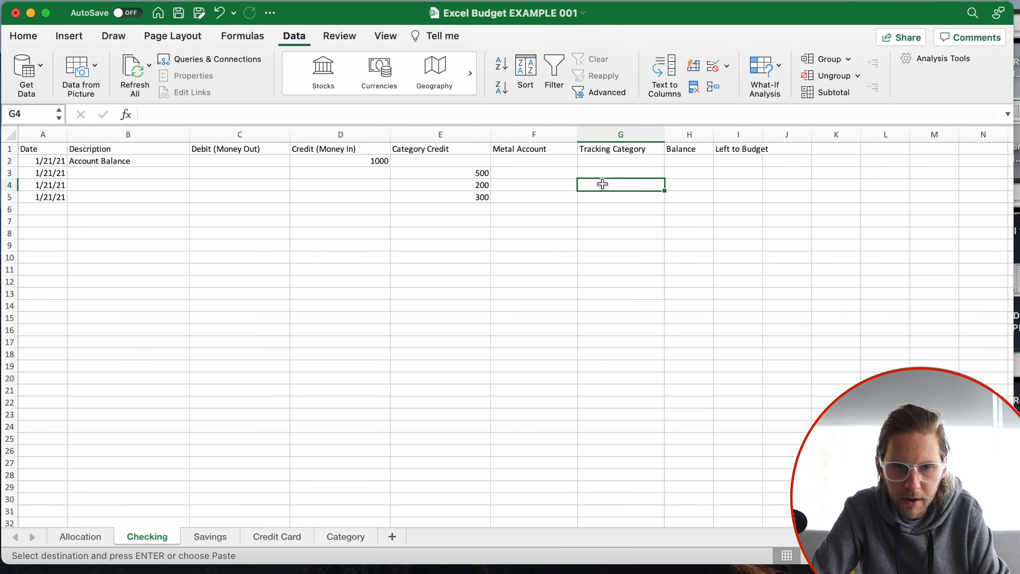
Step: Add list data validation to the Tracking Category column G, using =Category!$B:$B as its source
click(601, 139)
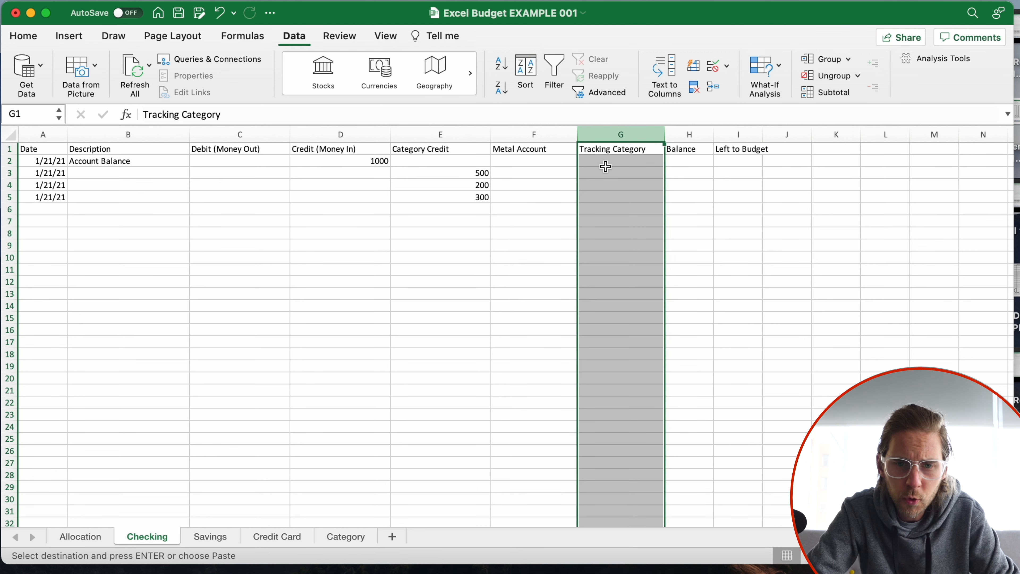
click(727, 66)
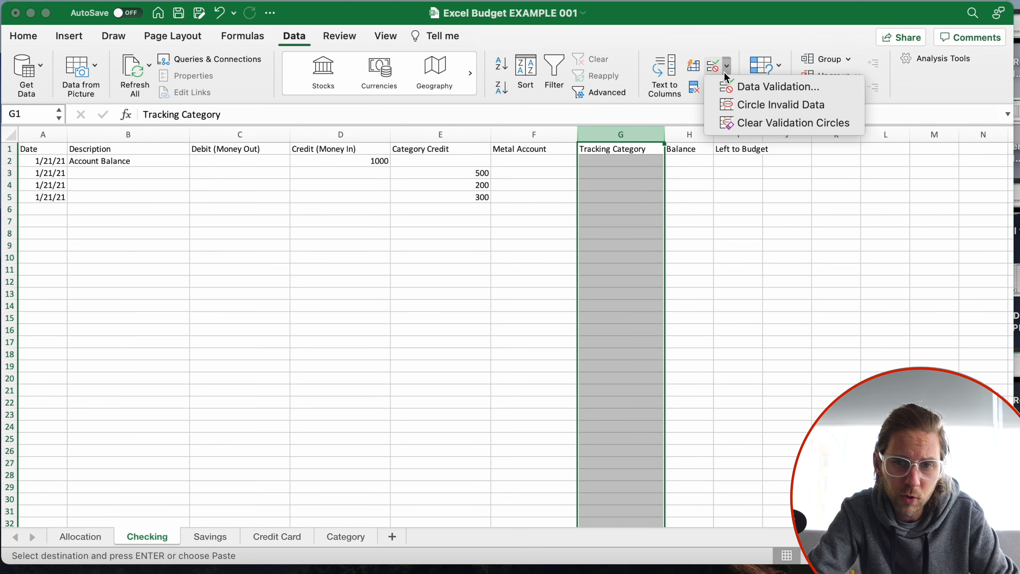
click(755, 85)
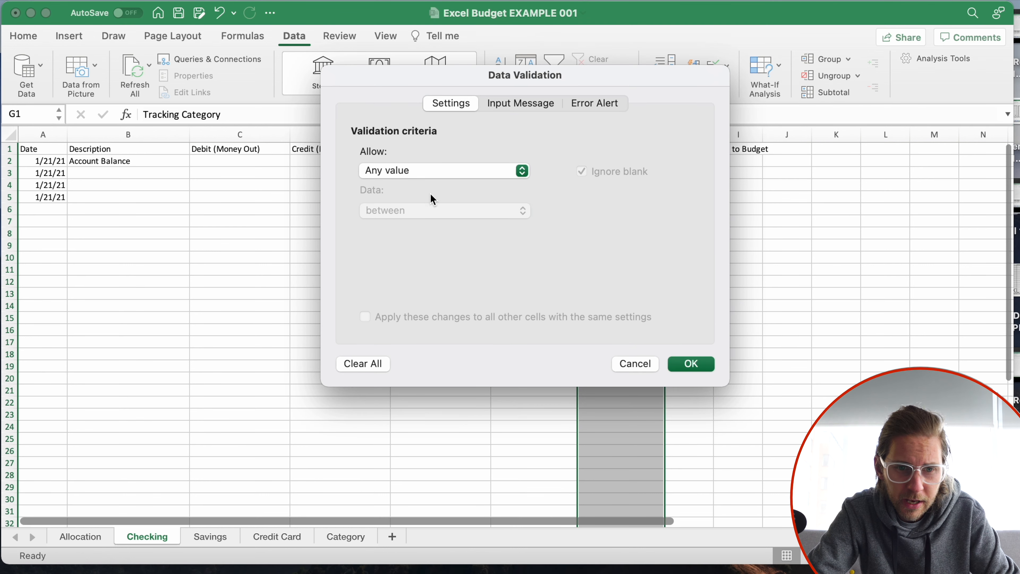
click(419, 172)
click(387, 226)
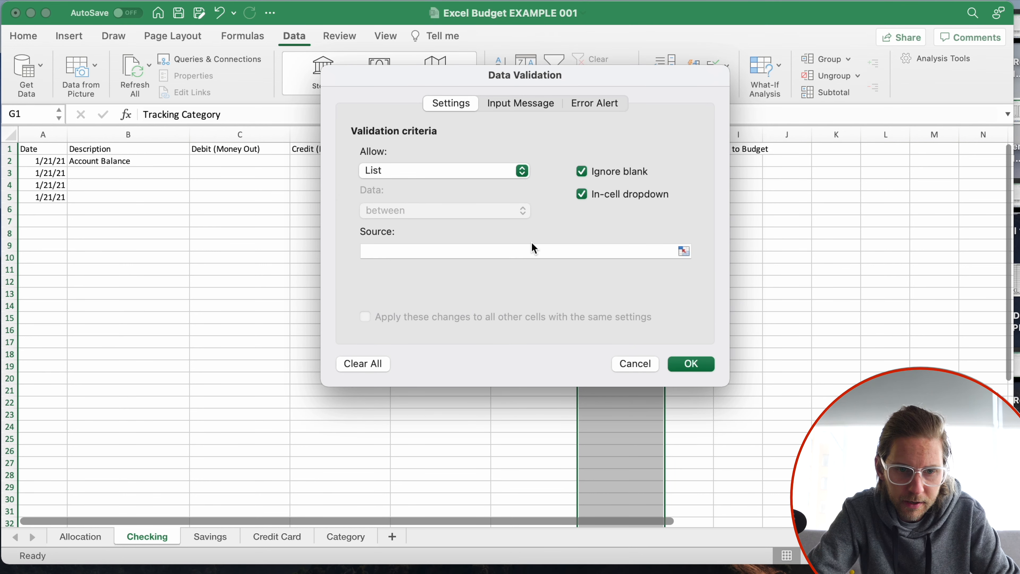
click(534, 249)
click(346, 537)
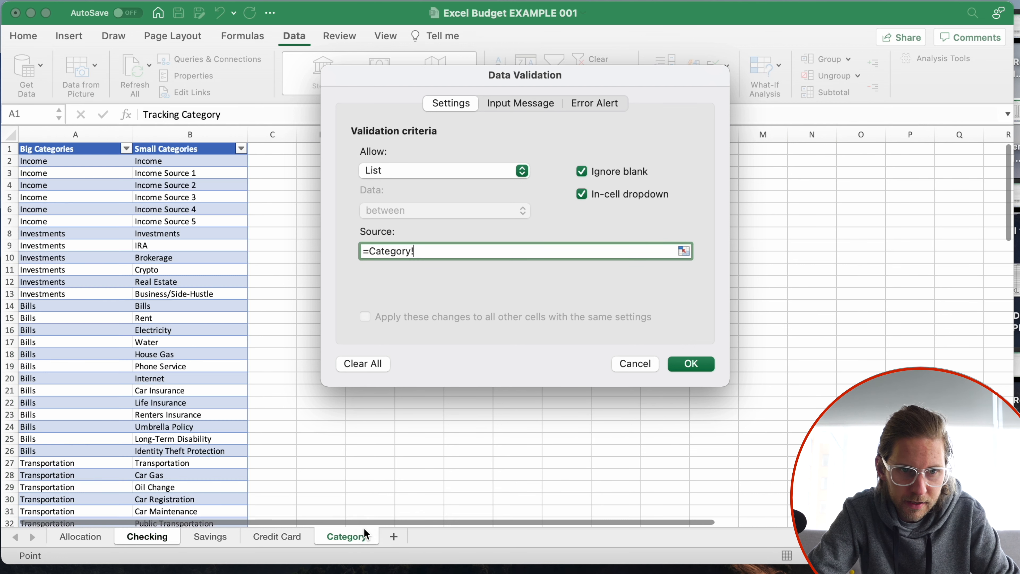
click(224, 133)
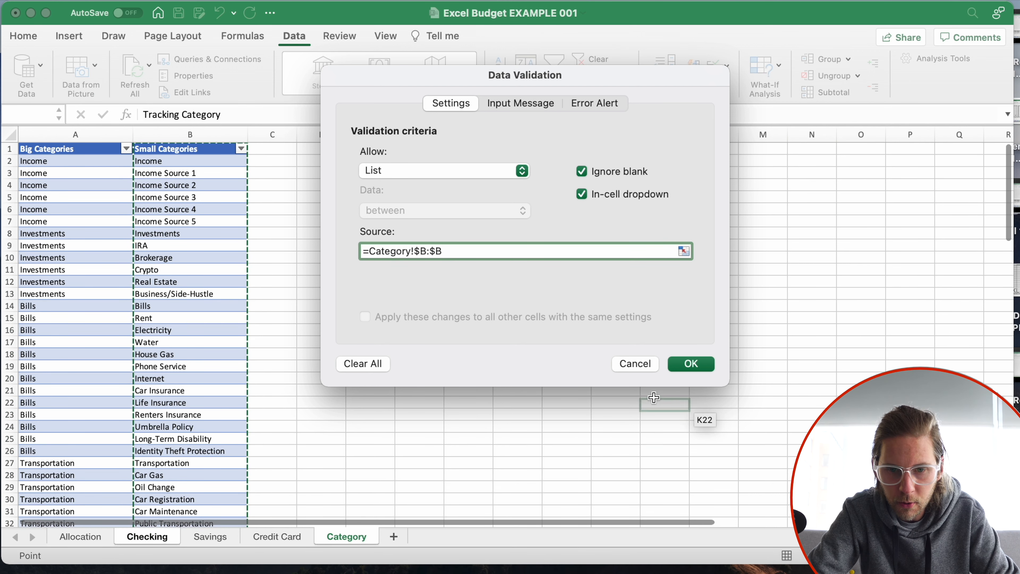
click(691, 363)
click(559, 315)
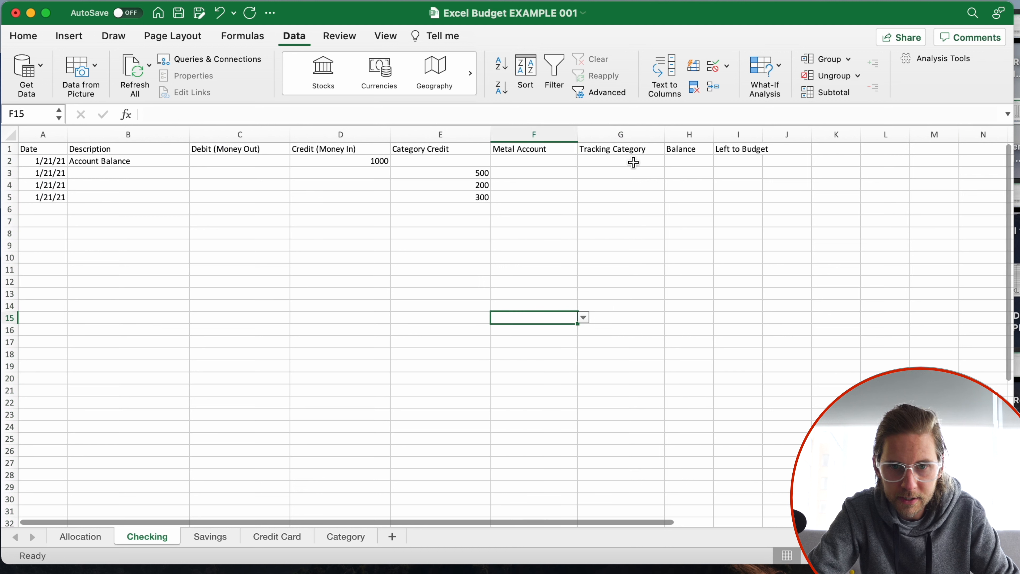
Step: Look through the Tracking Category dropdown choices in cell G2, closing the list without picking one
click(633, 162)
click(671, 161)
scroll(627, 293, down, 4)
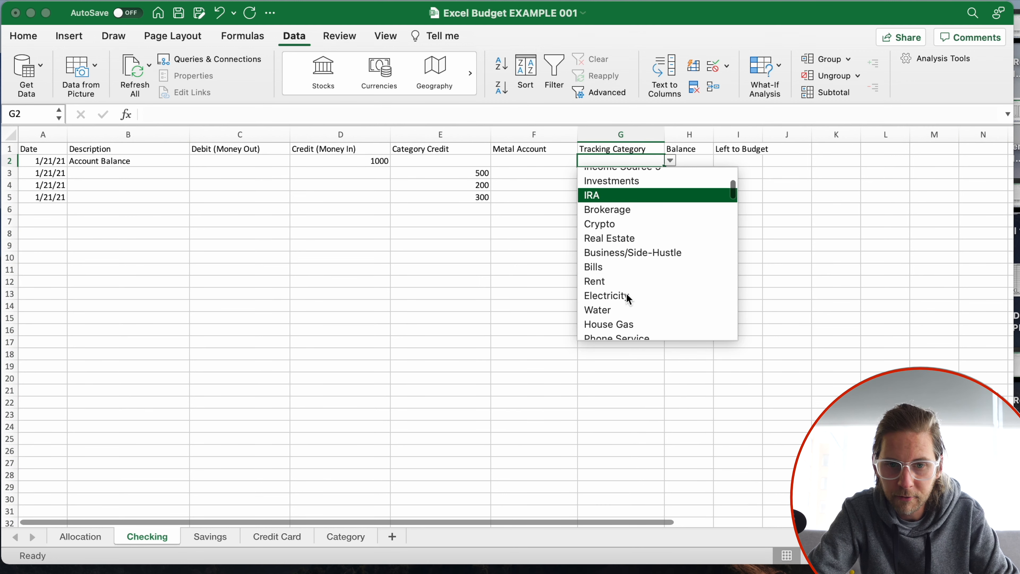
scroll(627, 297, down, 15)
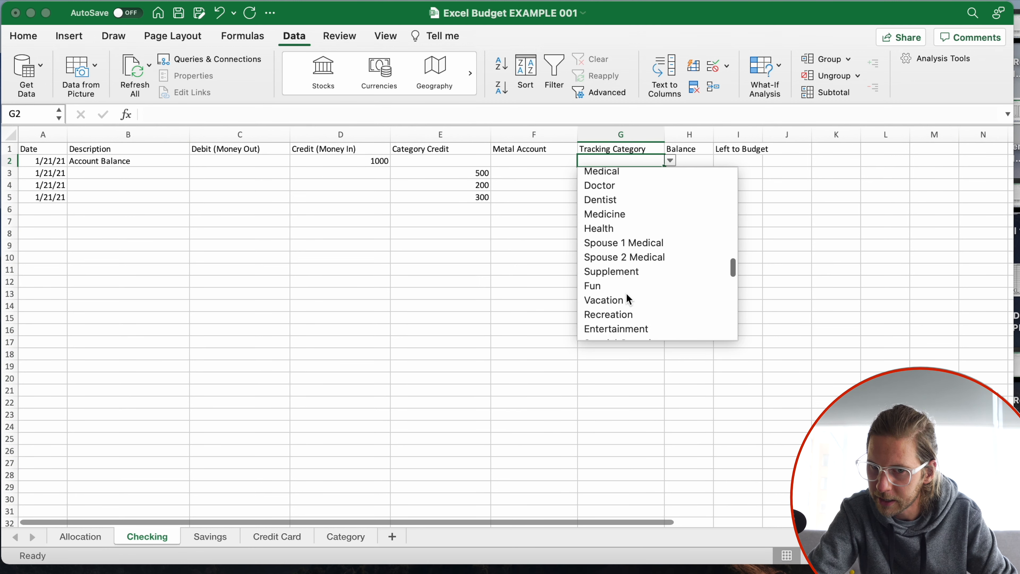
scroll(628, 296, down, 15)
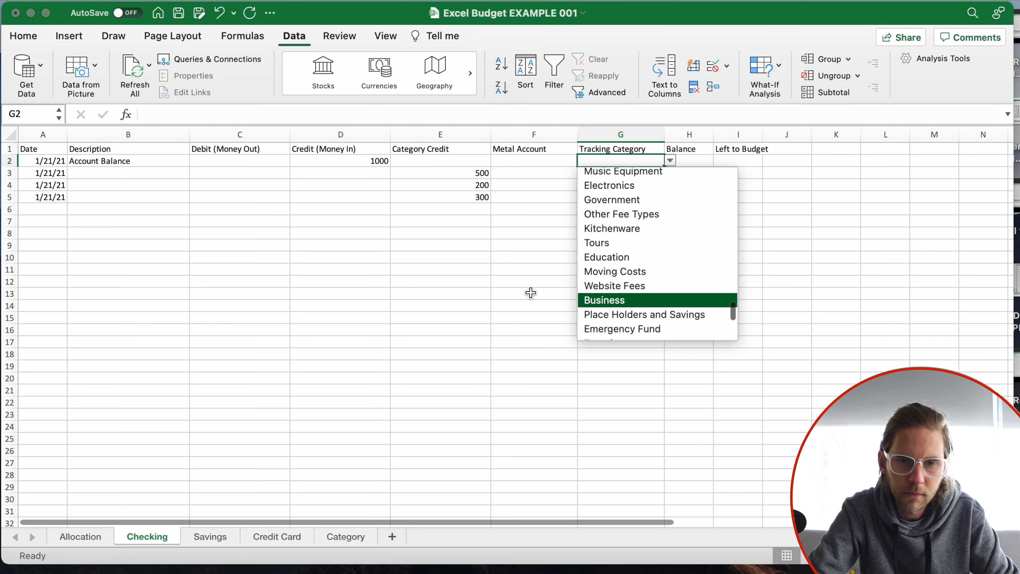
key(Escape)
click(629, 243)
click(437, 186)
click(353, 198)
Step: Enter 1000 as the opening Balance in H2 and 1000 as Left to Budget in I2
click(718, 153)
click(681, 161)
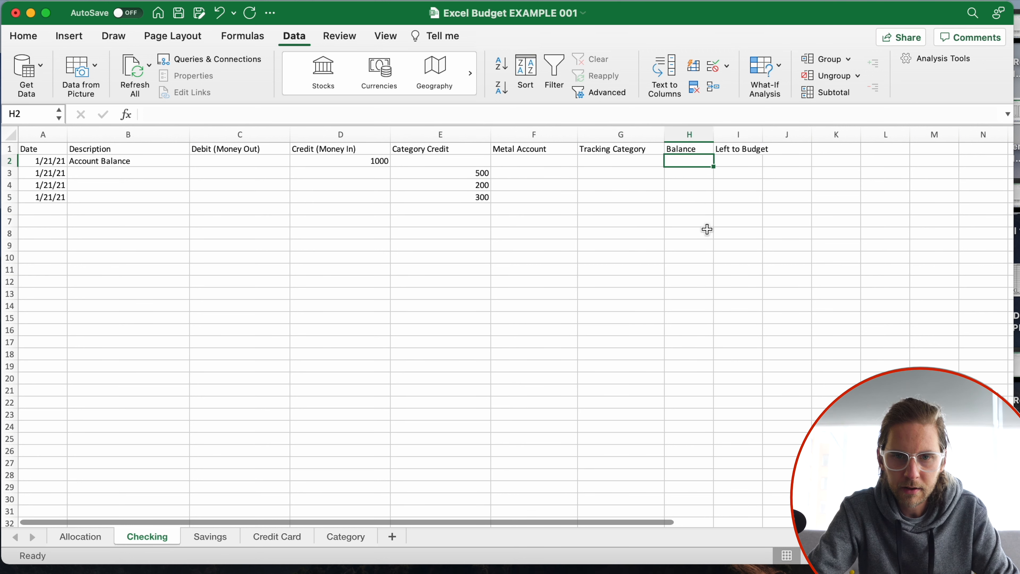
text(1000)
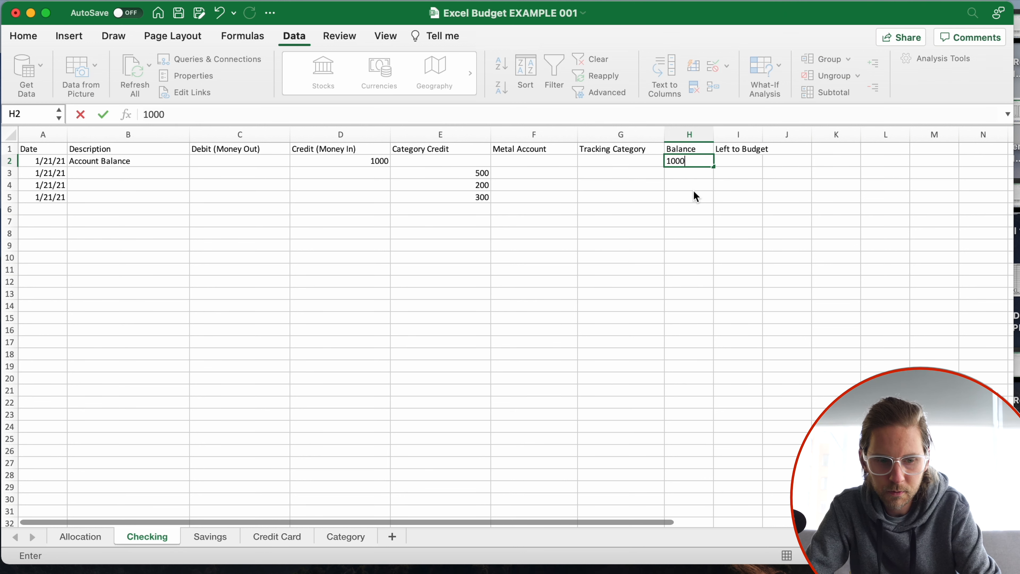
key(Tab)
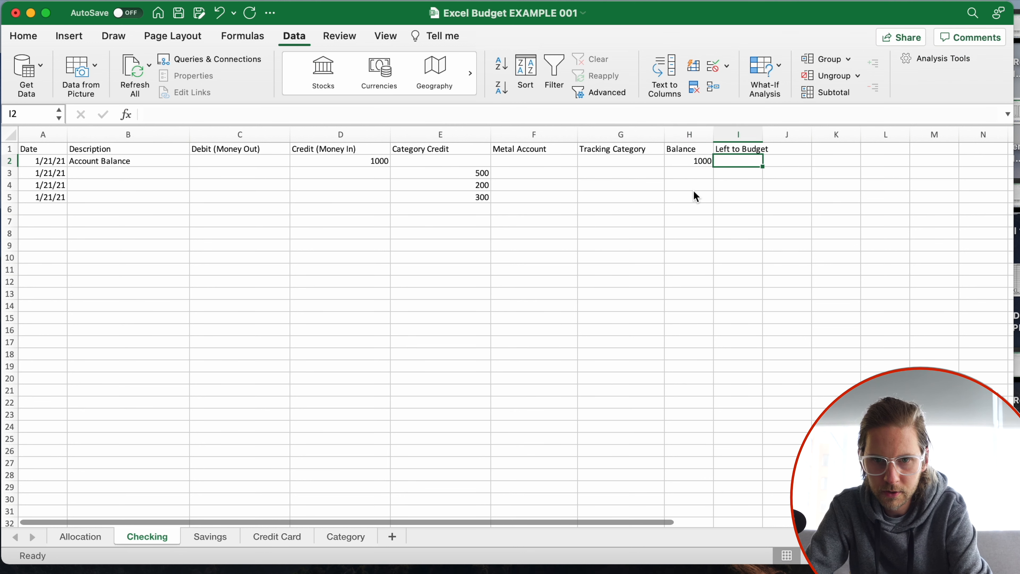
text(1000)
key(Return)
key(Up)
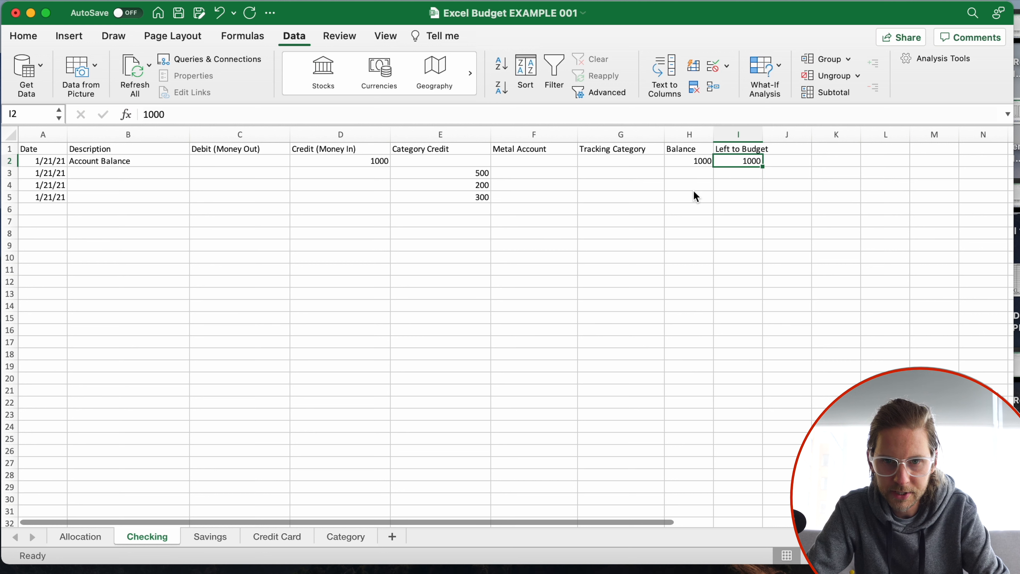
Step: Enter the running balance formula =H2+D3-C3 in H3 and fill it down to H5
key(Down)
key(Left)
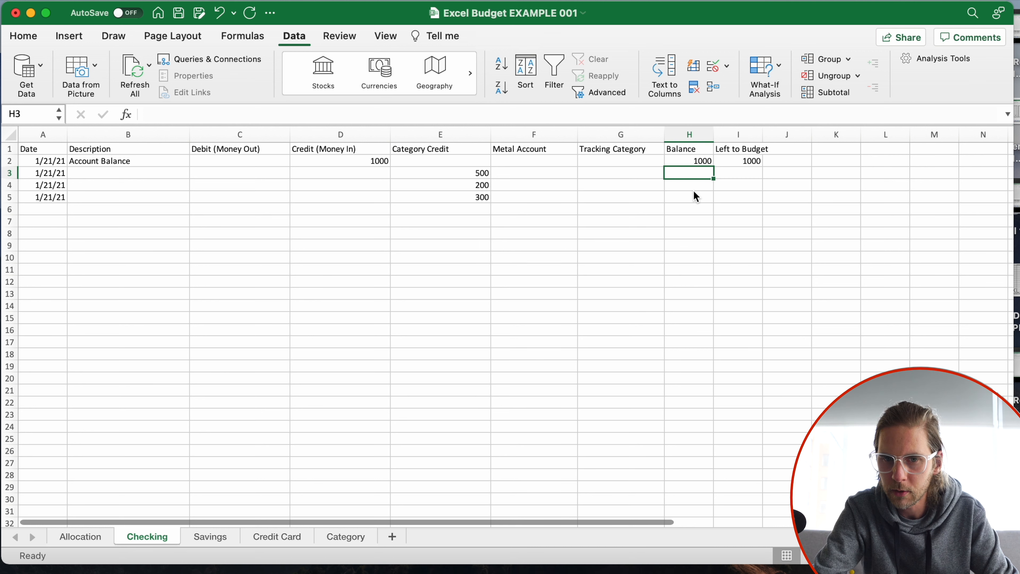
text(=)
click(692, 160)
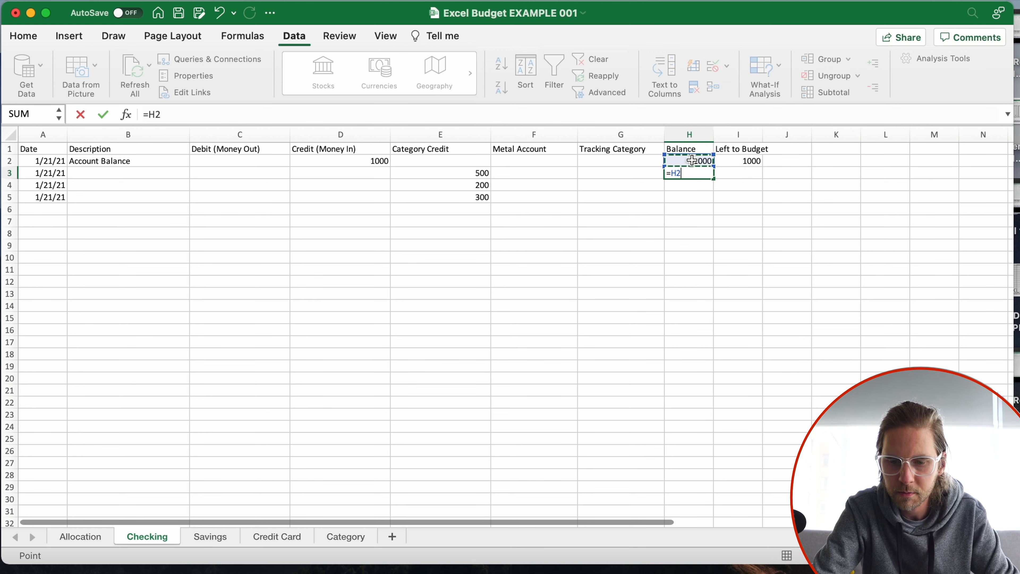
click(384, 176)
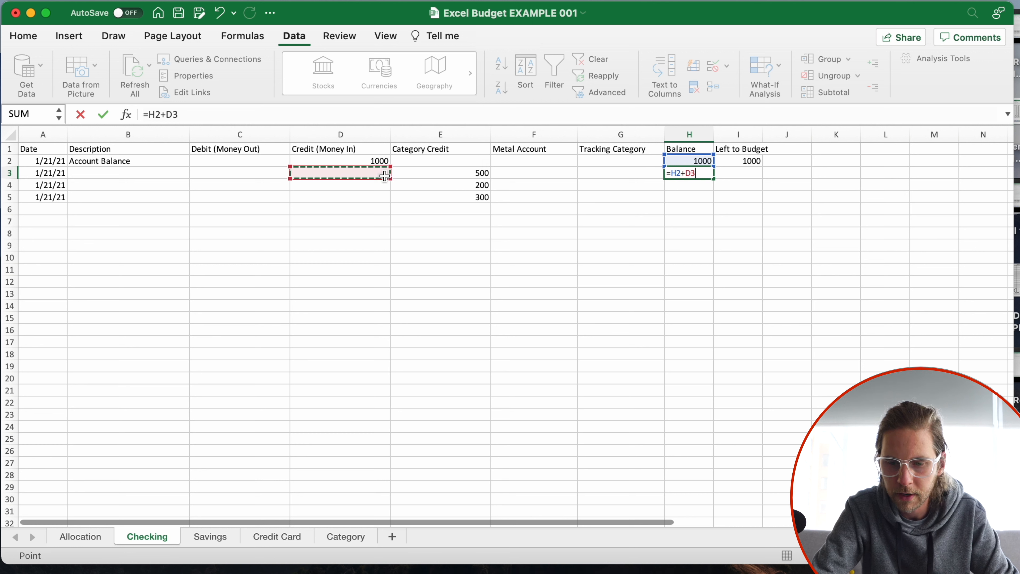
text(-)
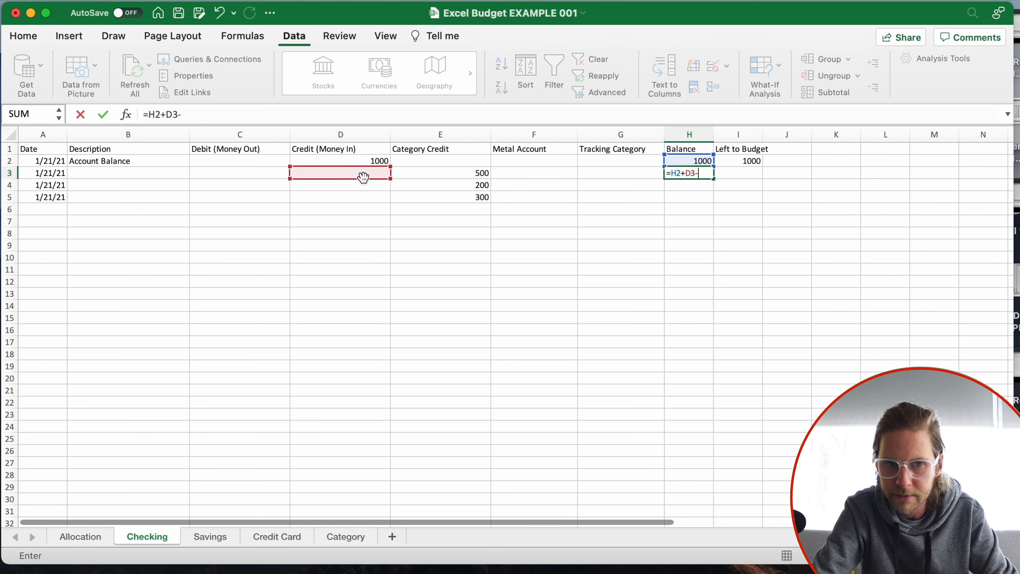
click(270, 175)
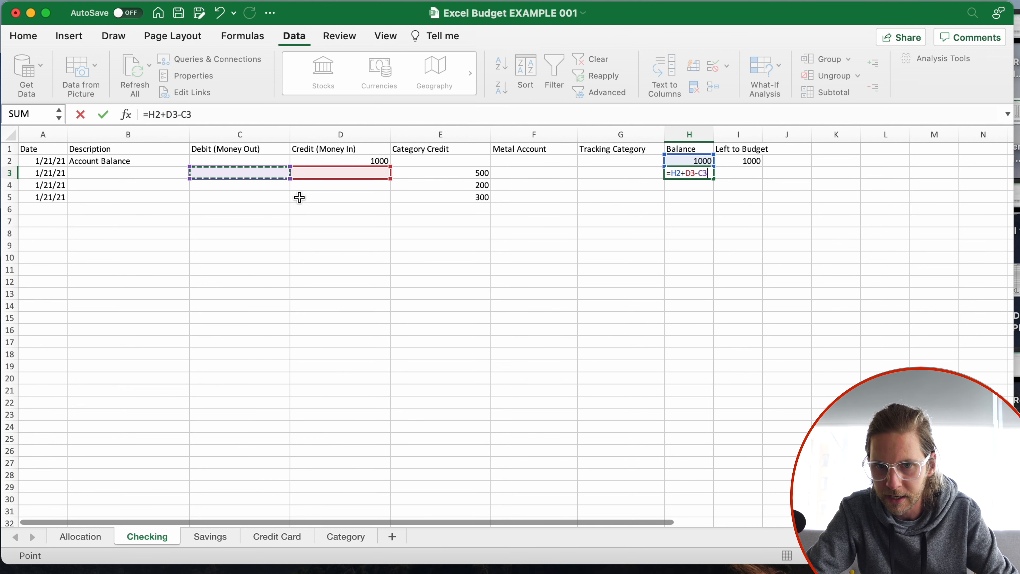
key(Return)
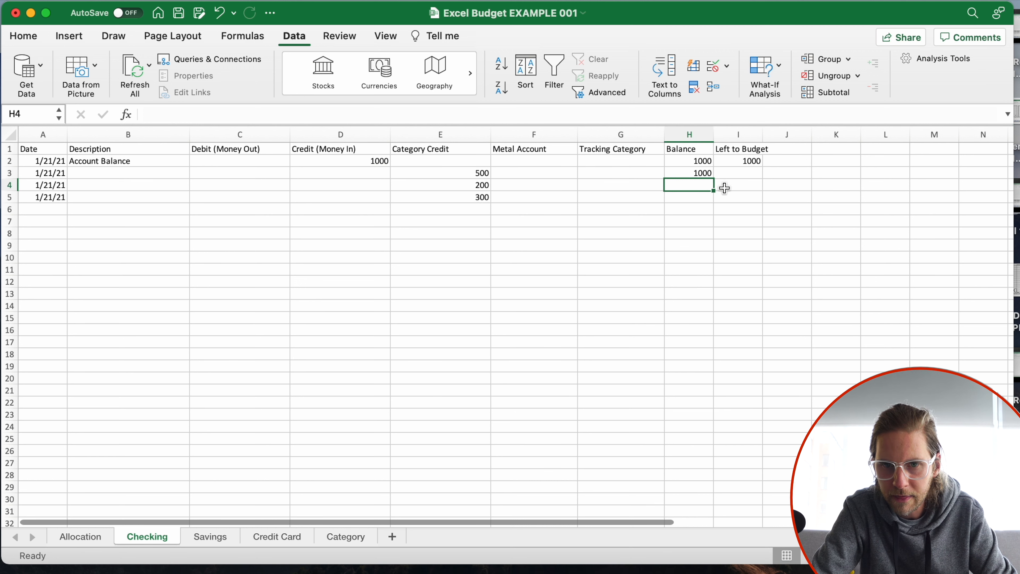
click(706, 174)
drag(713, 179, 713, 203)
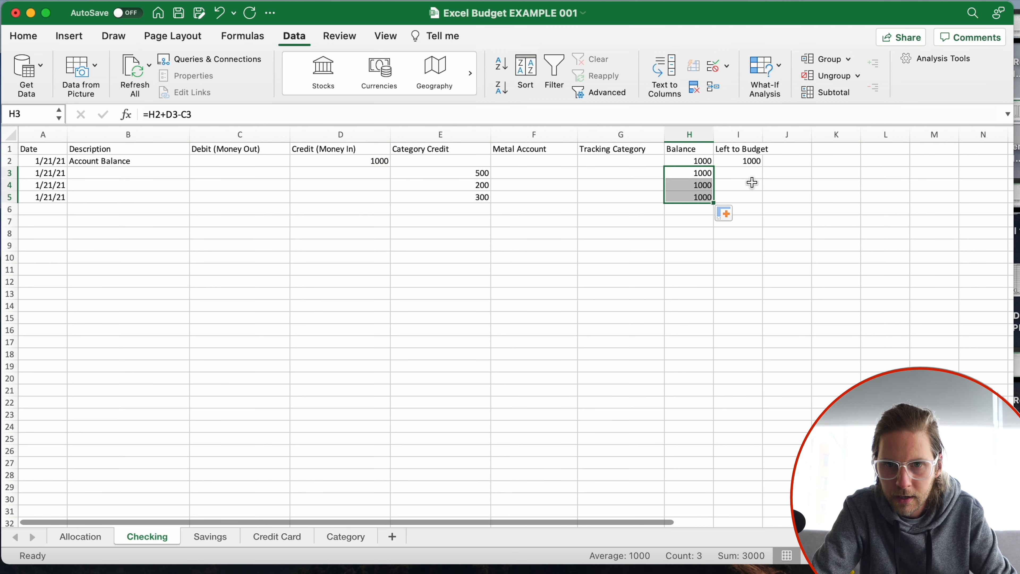
Step: Enter the Left to Budget formula =I2+D3-E3 in I3 and fill it down to I5
click(752, 175)
text(=)
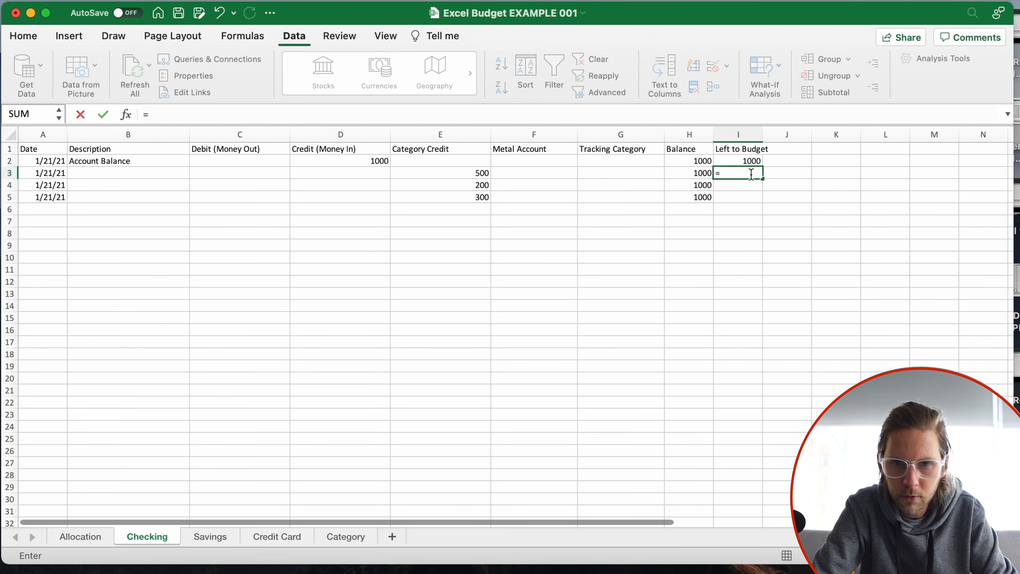
click(747, 162)
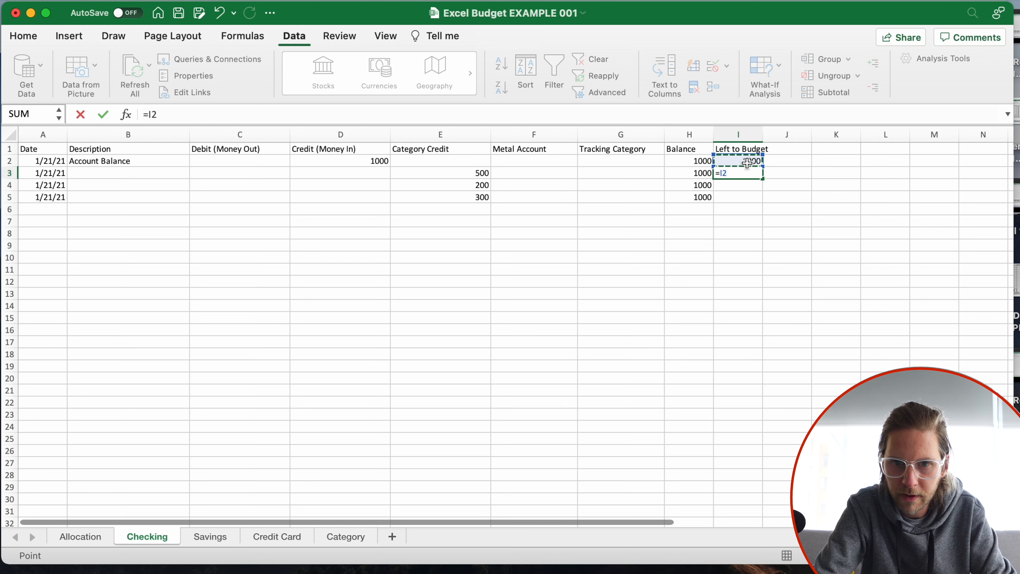
text(+)
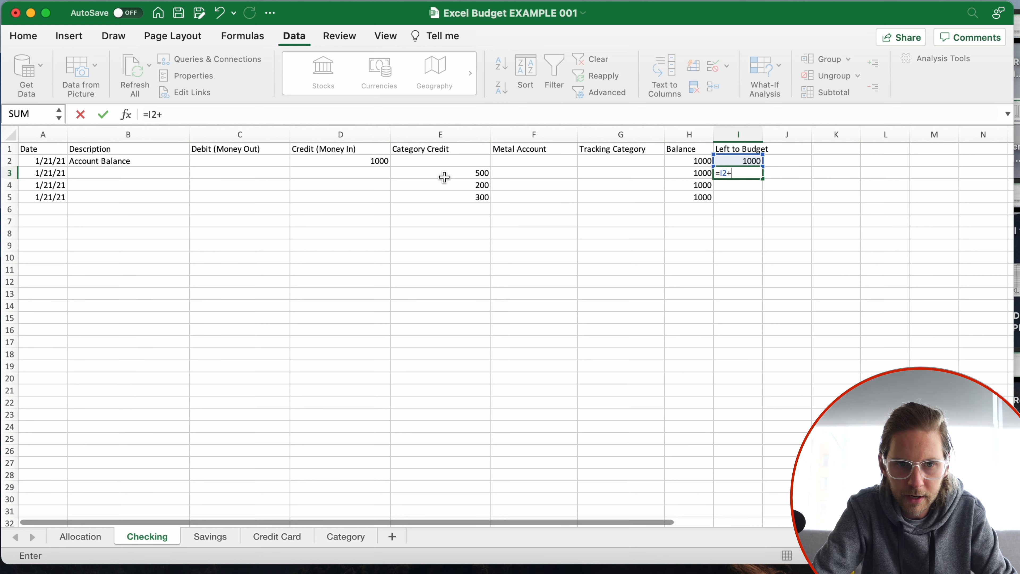
click(378, 172)
text(-)
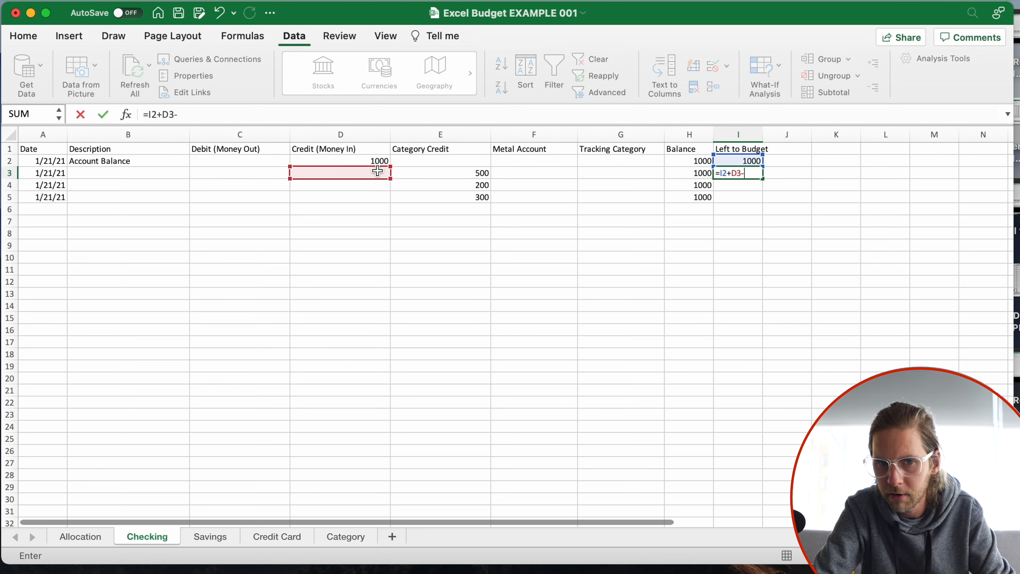
click(422, 173)
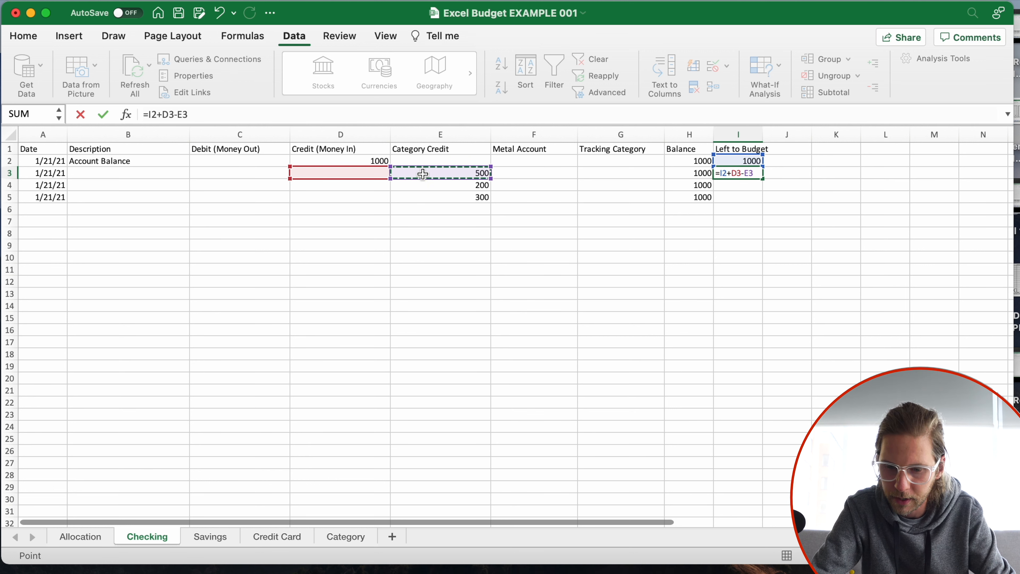
key(Return)
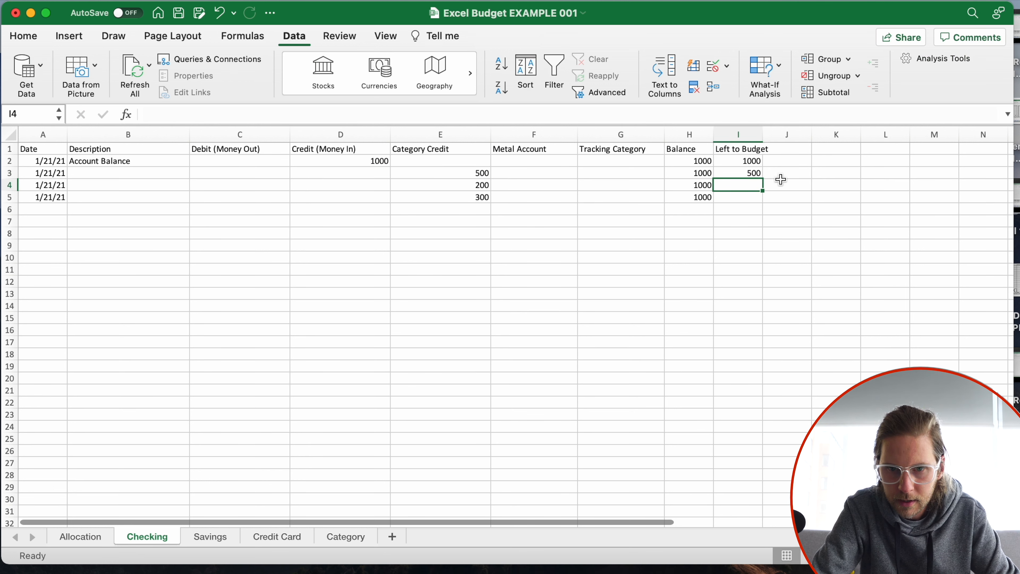
click(747, 173)
drag(762, 179, 750, 210)
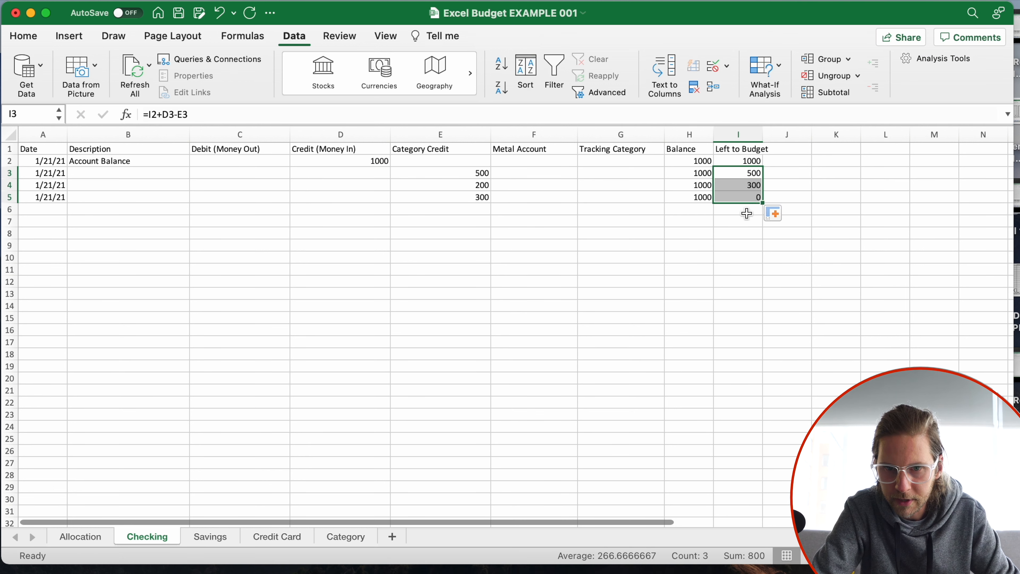
click(738, 222)
click(740, 206)
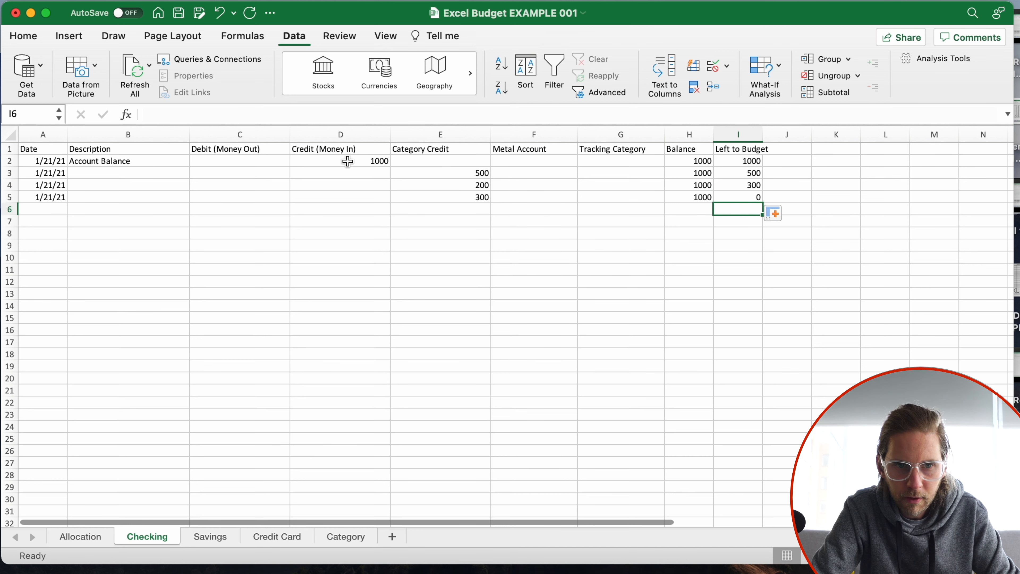
Step: Apply the Accounting number format to the Debit, Credit, Category Credit, Balance and Left to Budget columns (C:E and H:I)
drag(249, 134, 486, 129)
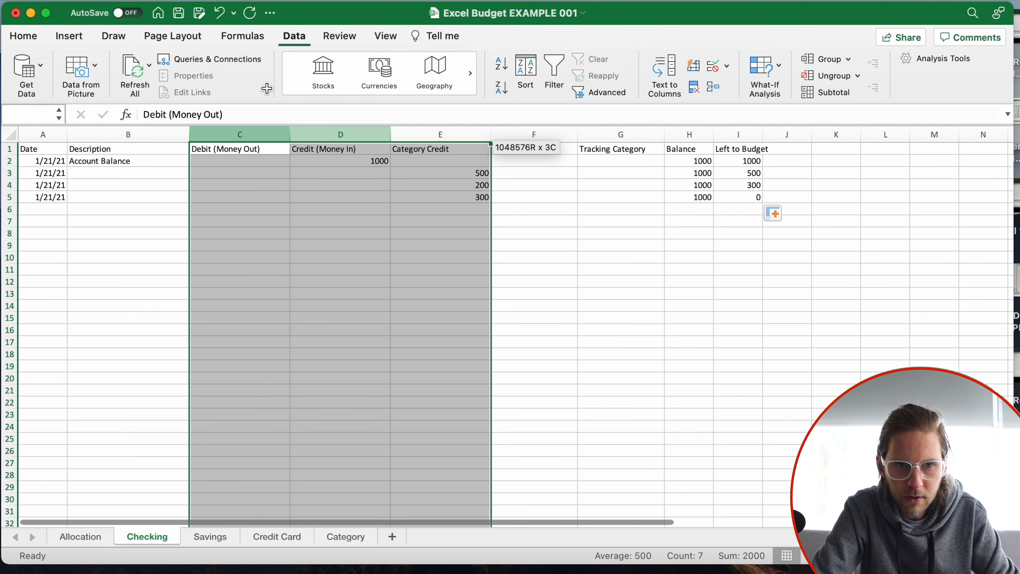
drag(267, 88, 156, 78)
drag(402, 134, 263, 136)
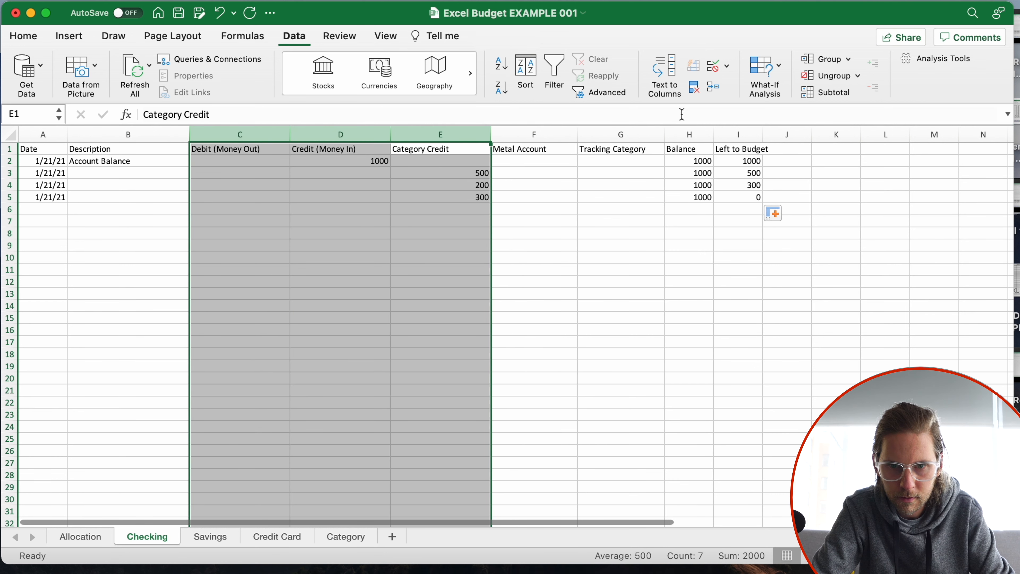
drag(739, 135, 689, 135)
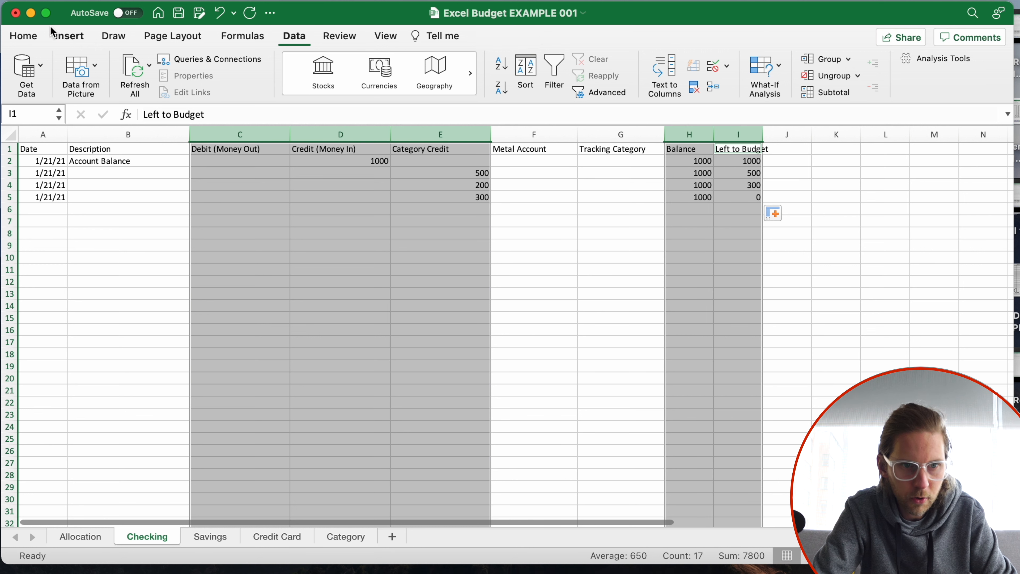
click(25, 37)
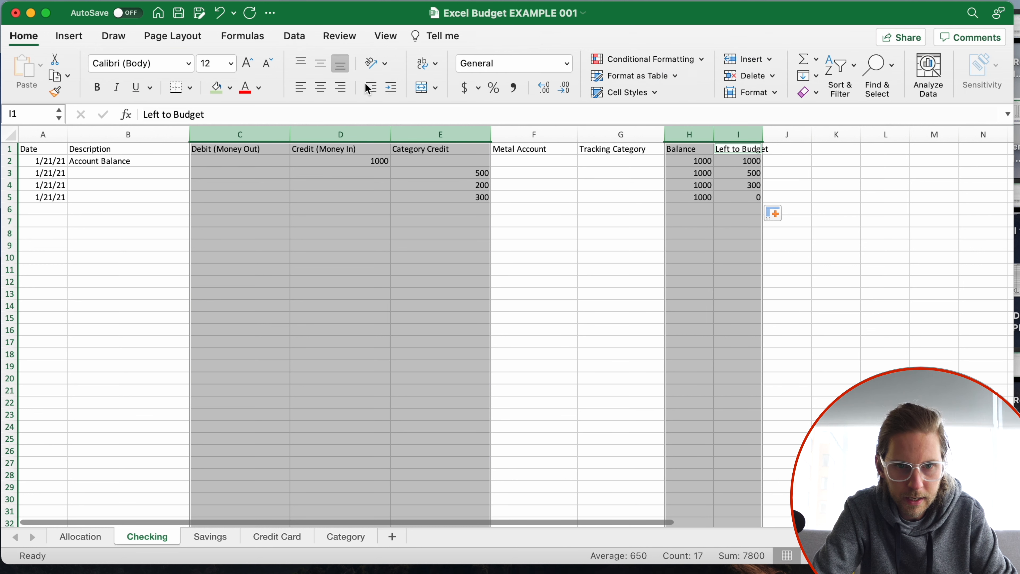
click(466, 87)
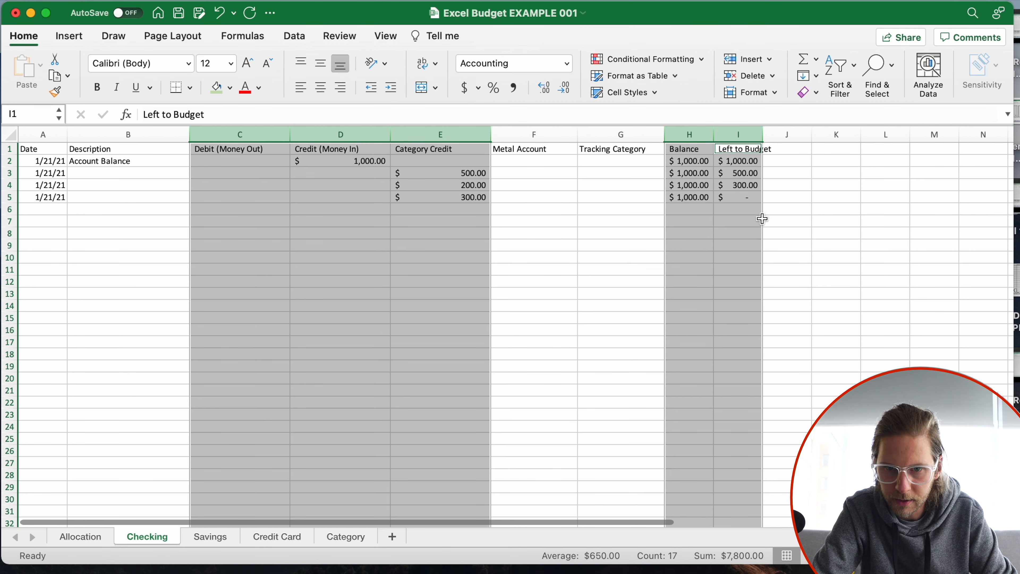
Step: Widen the Balance and Left to Budget columns H and I, and the Description column B
click(756, 169)
drag(759, 130, 783, 134)
click(739, 134)
shift+click(690, 134)
click(736, 162)
click(348, 183)
drag(190, 134, 262, 134)
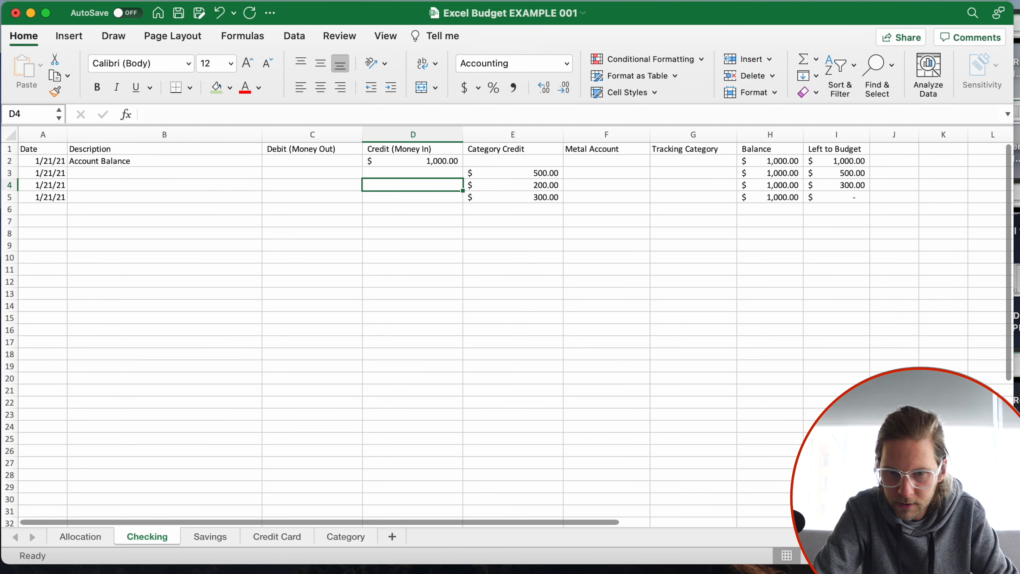
scroll(507, 327, down, 3)
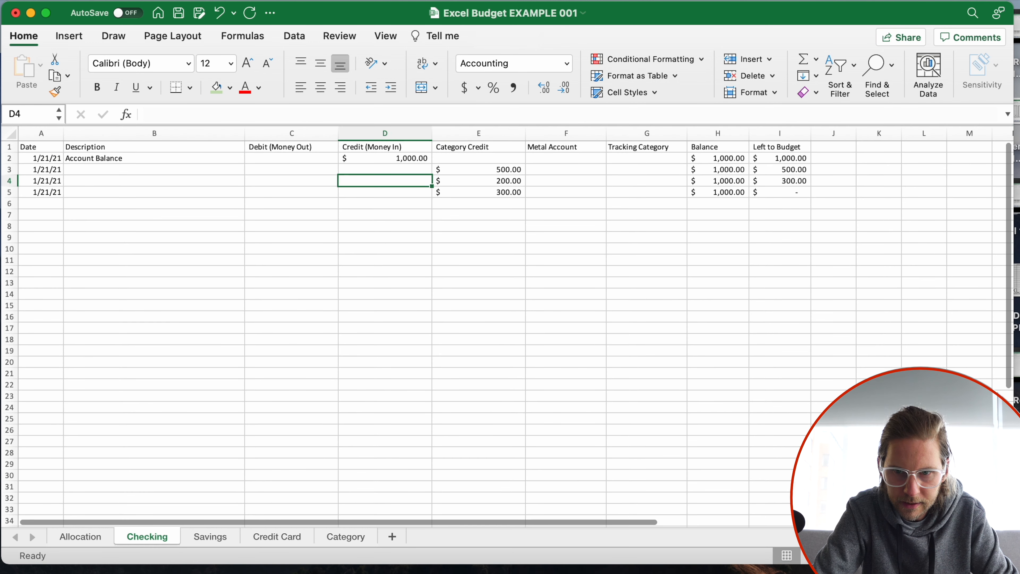
scroll(507, 327, down, 1)
click(347, 205)
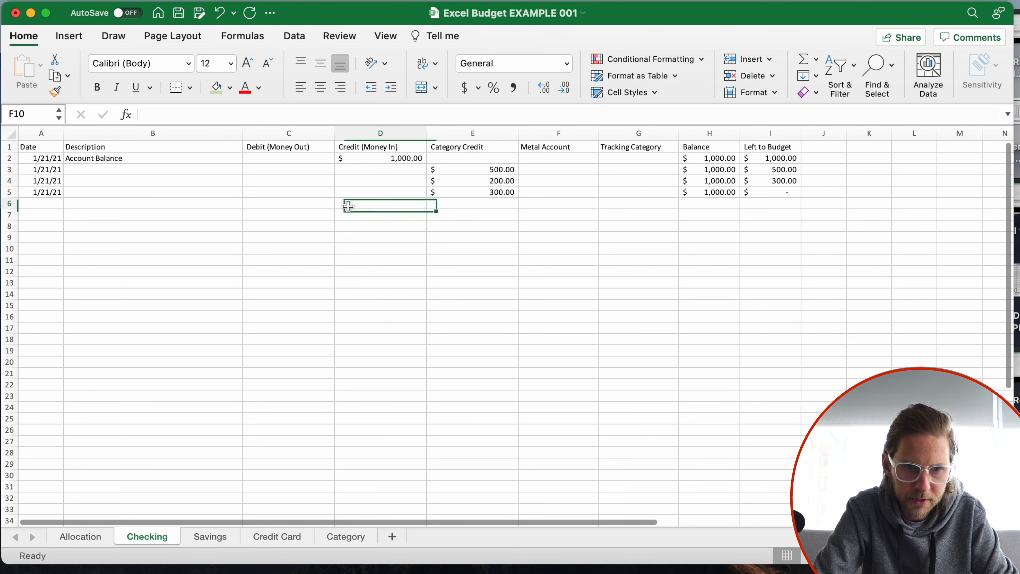
Step: Set the Tracking Category to Balance in G2 and to Account Allocation in G3 through G5
click(541, 171)
click(612, 160)
text(Balance)
key(Return)
click(612, 160)
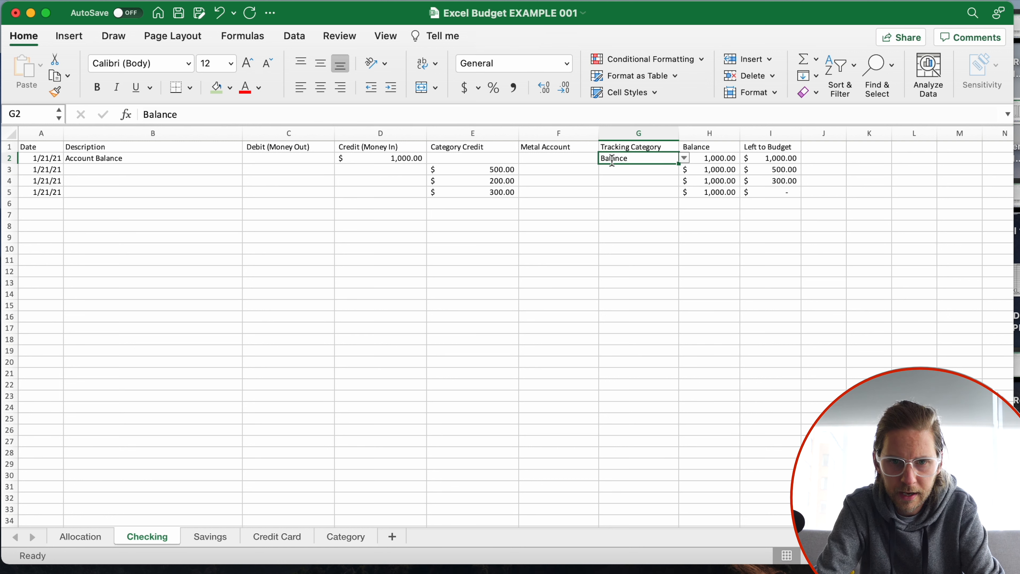
key(Return)
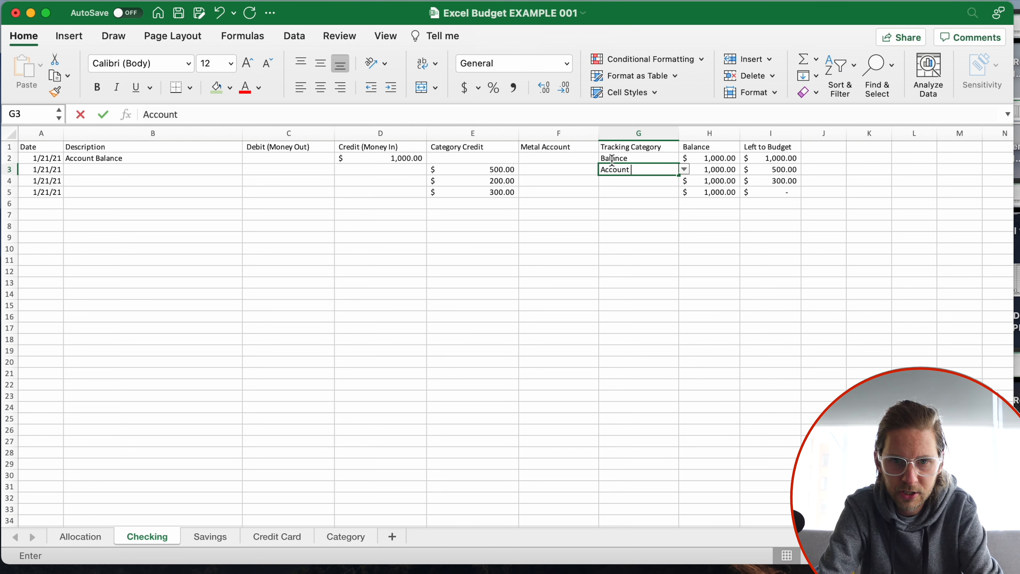
text(Account Allocation)
key(Return)
text(A)
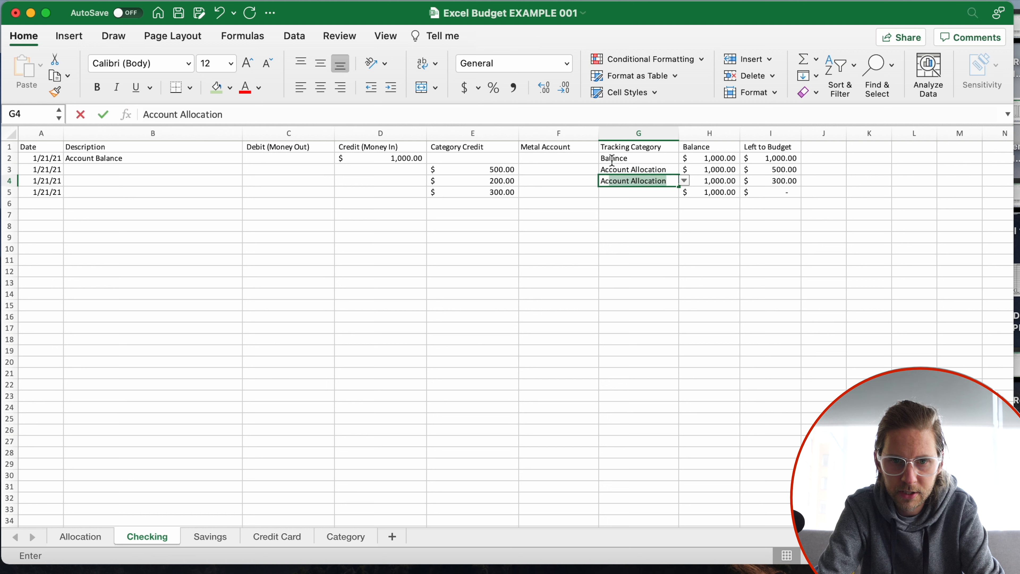
key(Return)
text(Account Allocation)
click(681, 269)
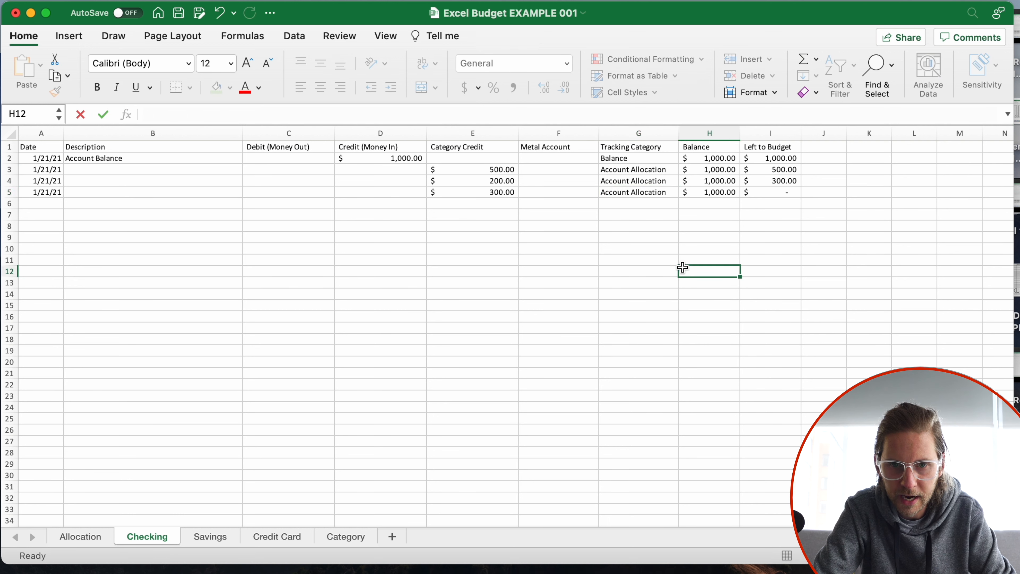
Step: Look through the Tracking Category dropdown choices in G5, closing the list without picking one
click(661, 194)
click(684, 193)
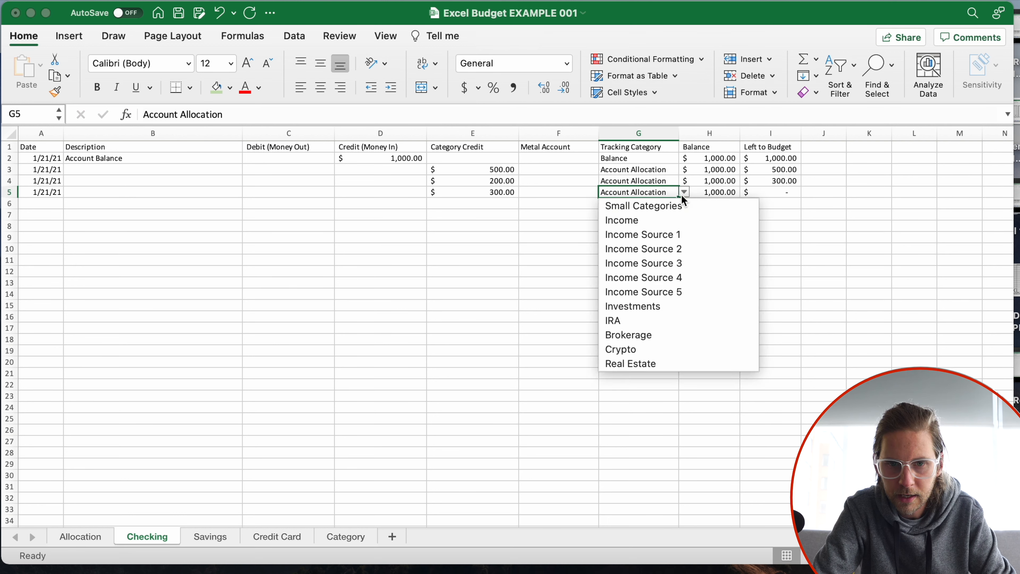
scroll(665, 361, down, 10)
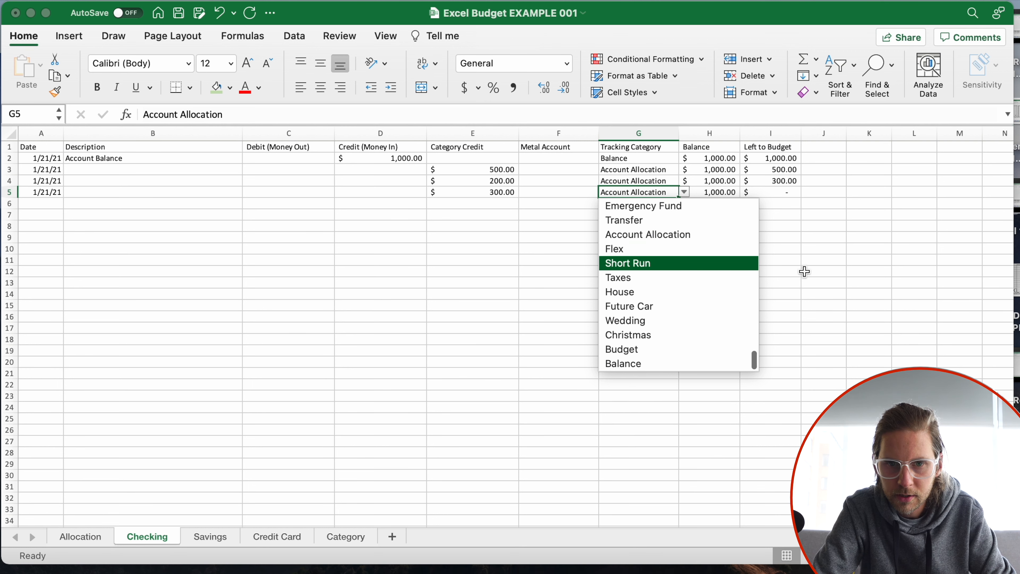
click(845, 287)
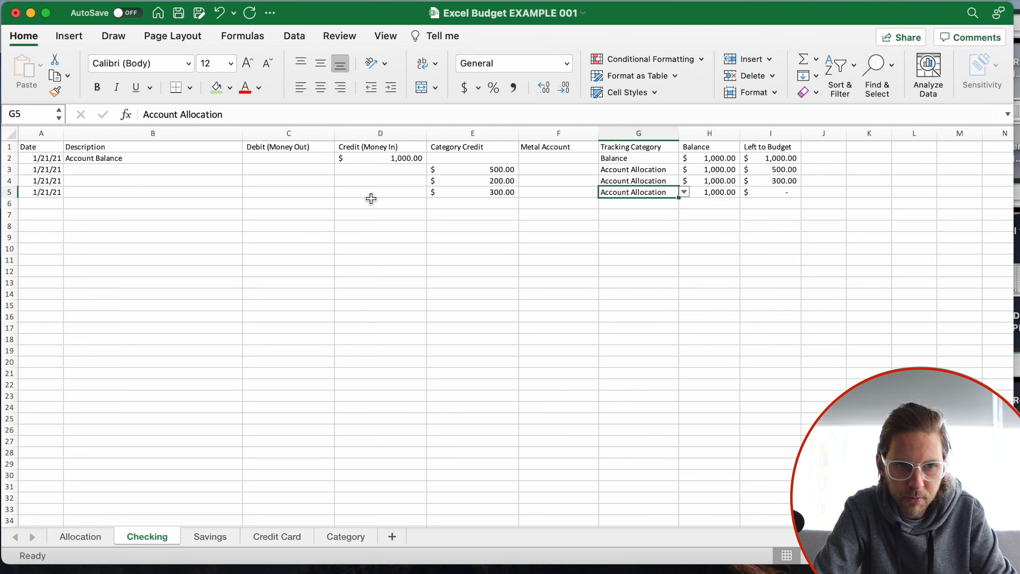
Step: Set the Metal Account to Bills in F3 and to Eat Out in F4, choosing Eat Out again from the dropdown list
click(569, 174)
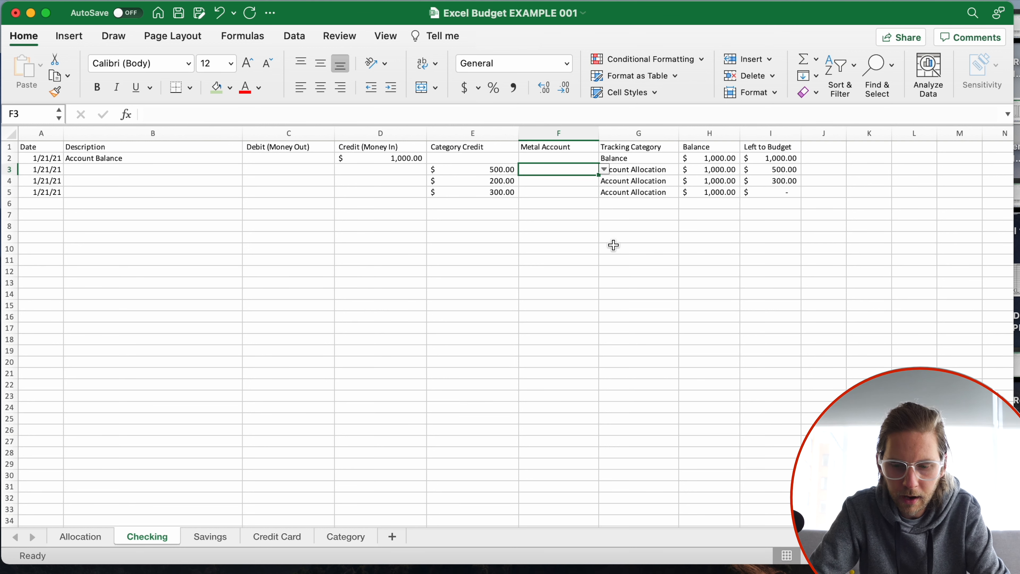
key(Up)
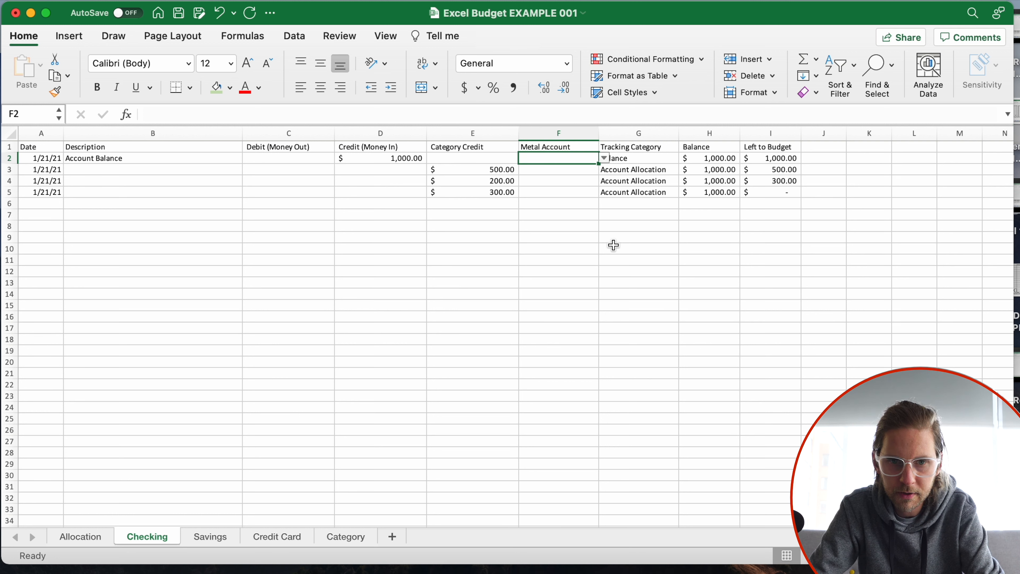
key(Down)
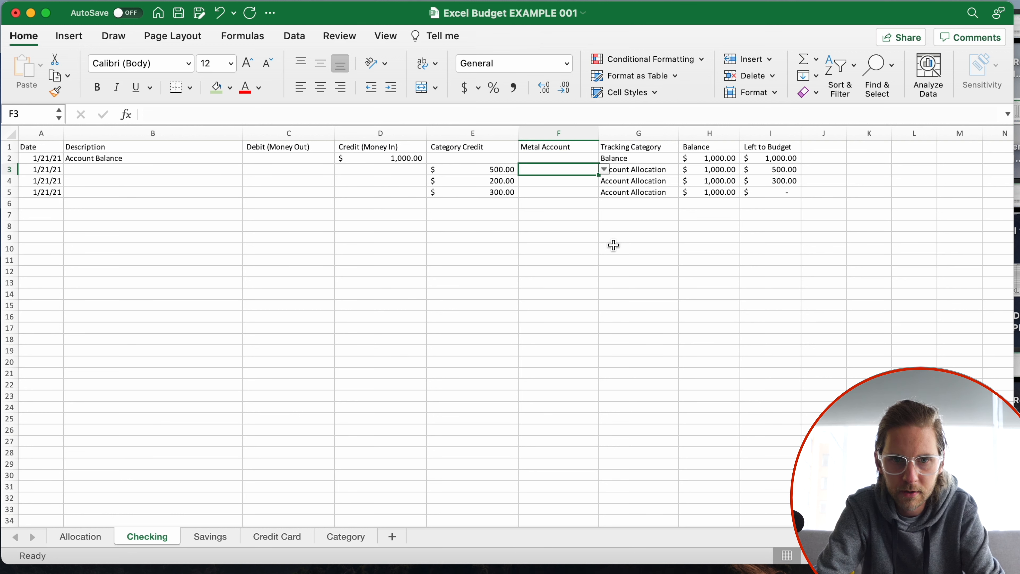
text(Bills)
key(Return)
text(Eat Out)
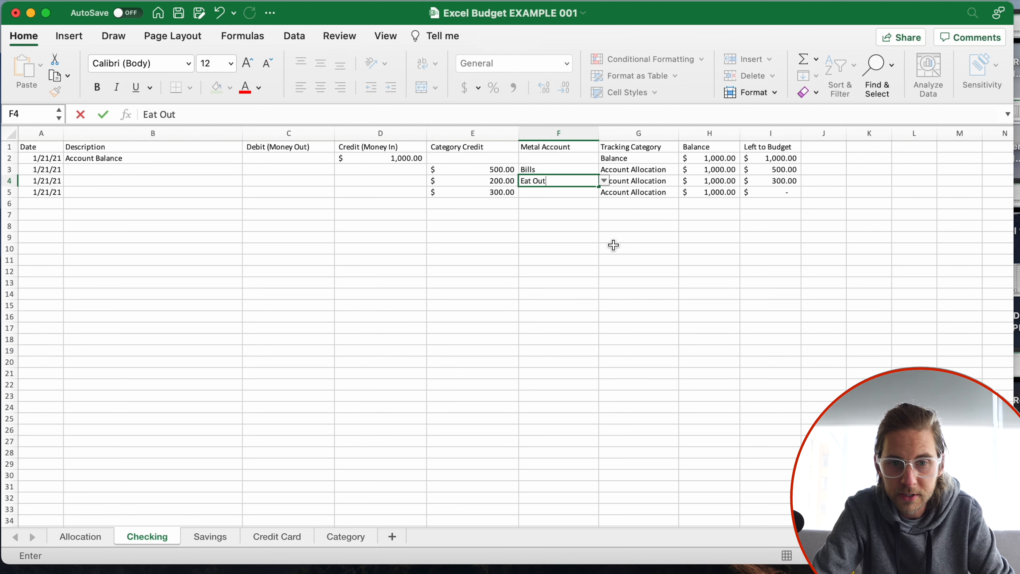
key(Return)
click(598, 181)
click(604, 181)
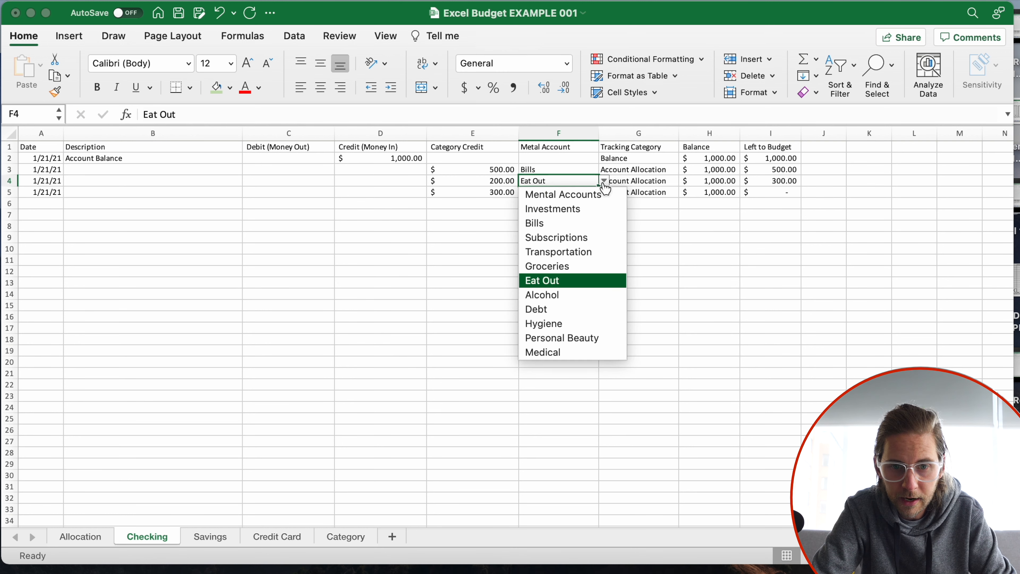
click(574, 278)
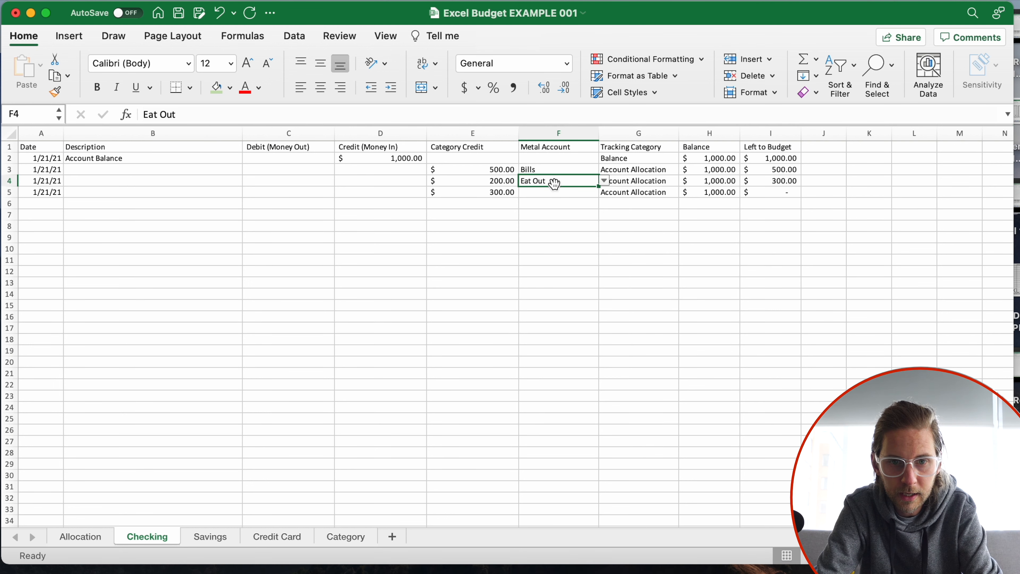
Step: Test the Metal Account validation in F4 with the unlisted value Eat Outx, and set the cell back to Eat Out
text(Eat)
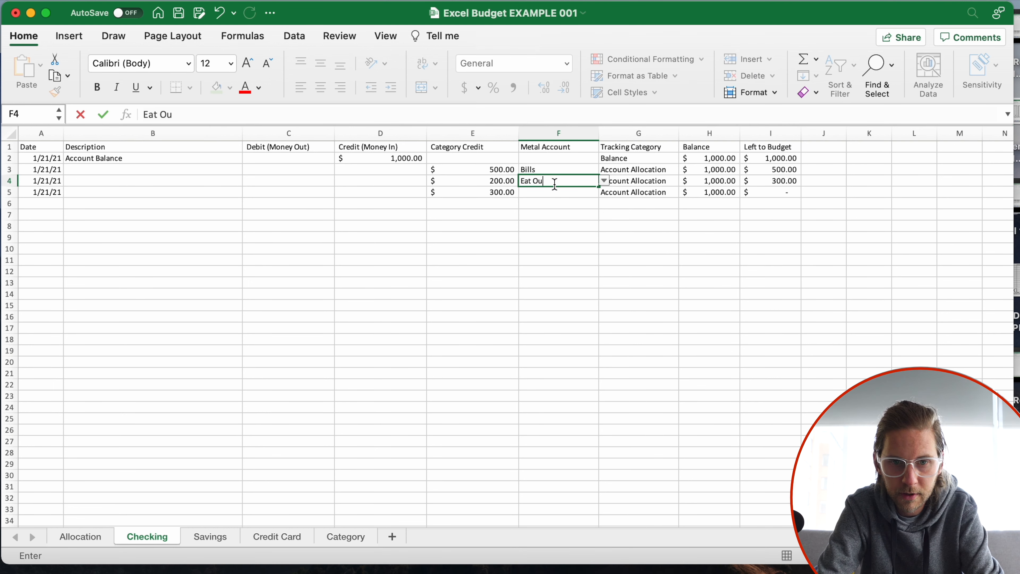
key(Return)
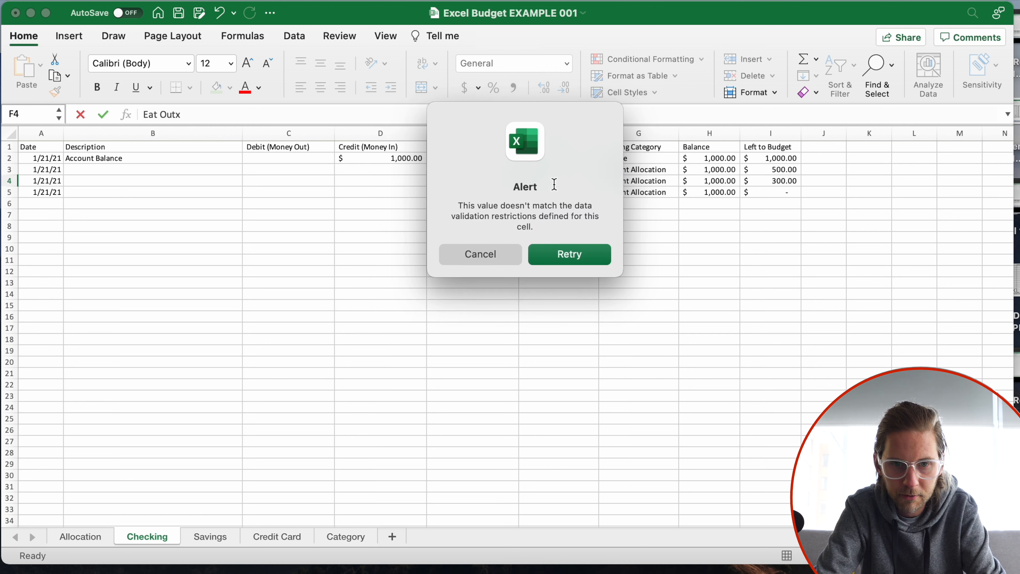
key(Return)
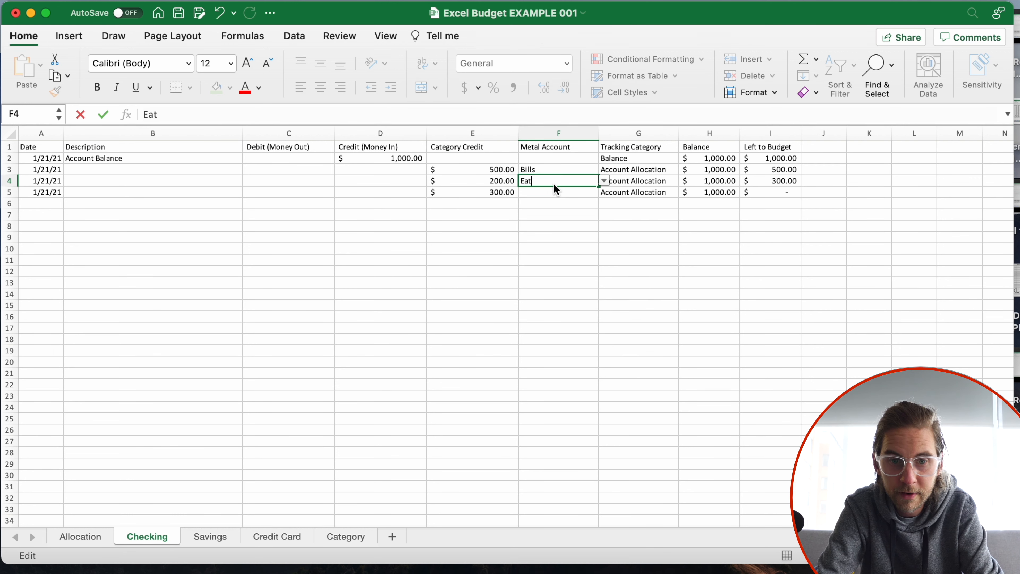
key(Return)
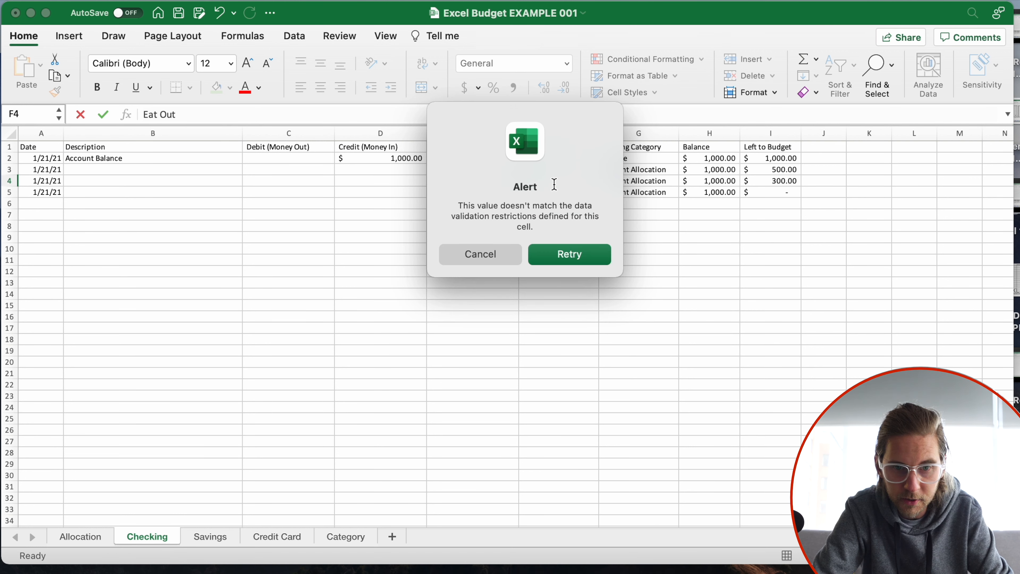
click(584, 257)
text(E)
key(Return)
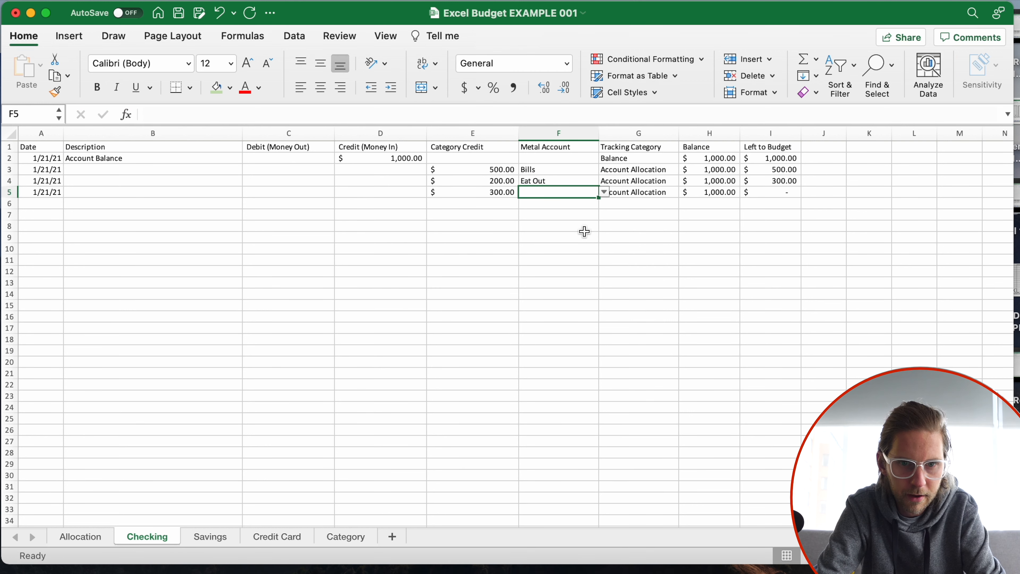
Step: Set the Metal Account in F5 to Flex
text(Flex)
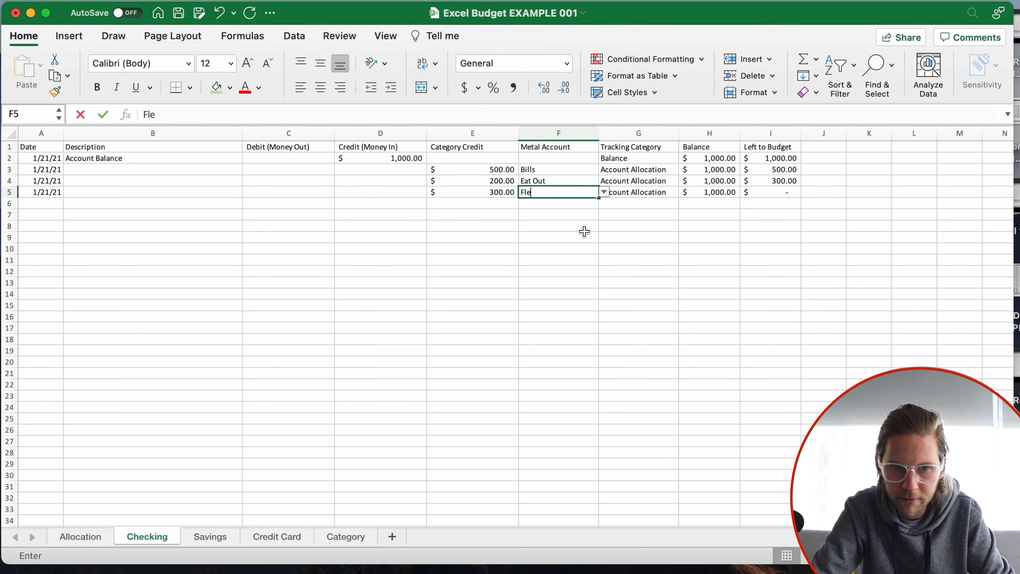
key(Return)
click(432, 195)
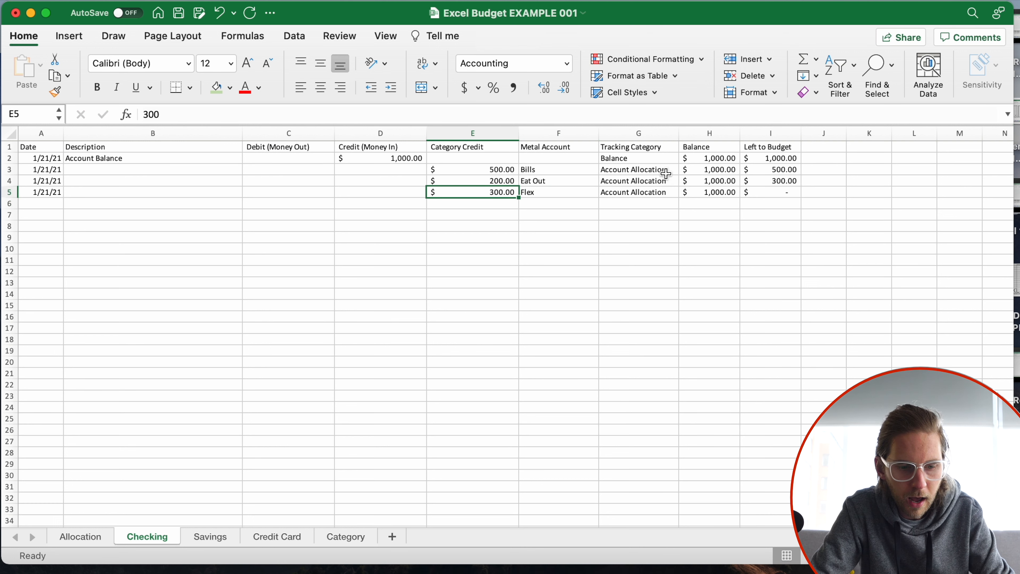
Step: Convert the Checking data range A1:I5 into a table with headers
click(664, 172)
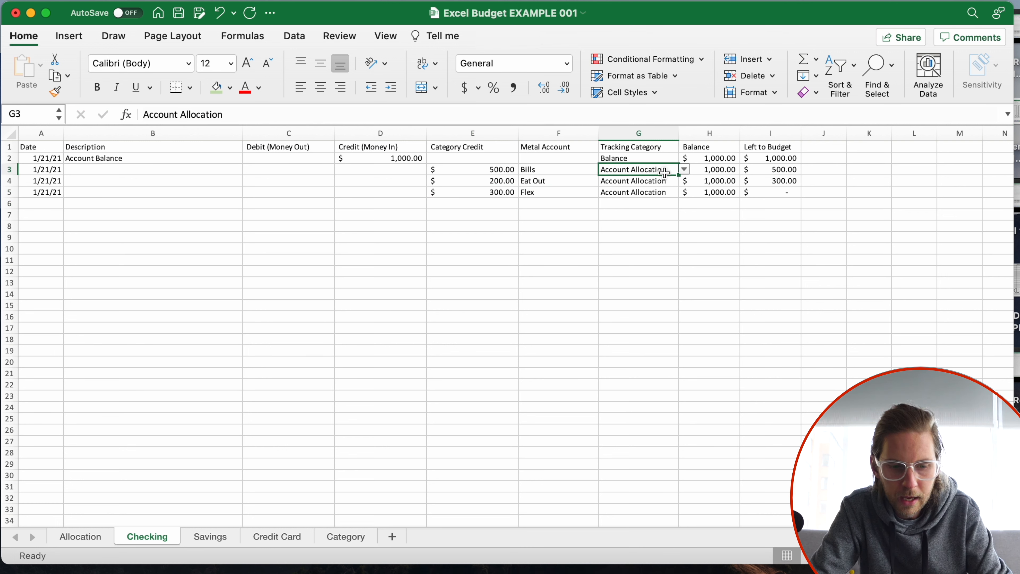
key(super+a)
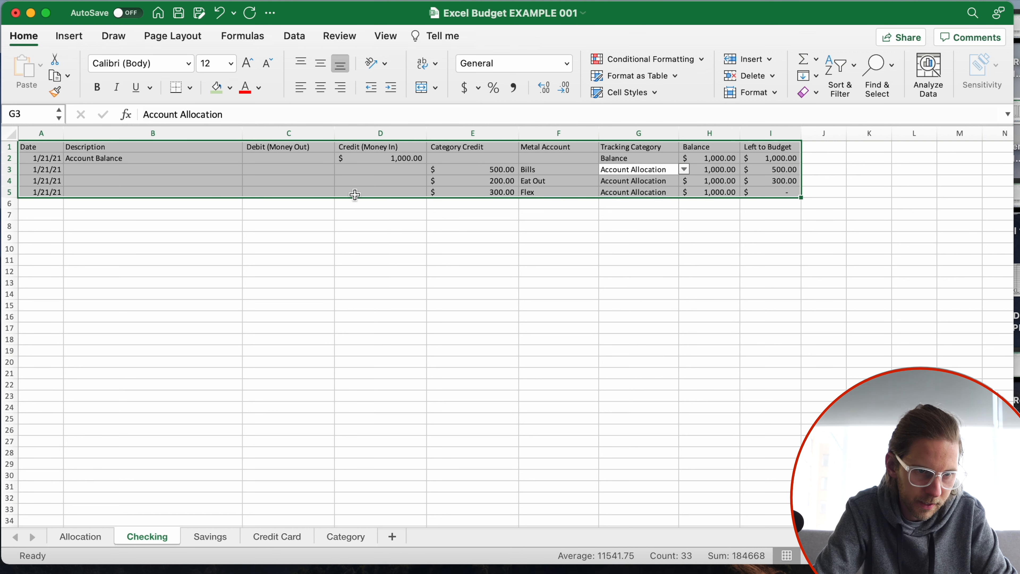
click(69, 36)
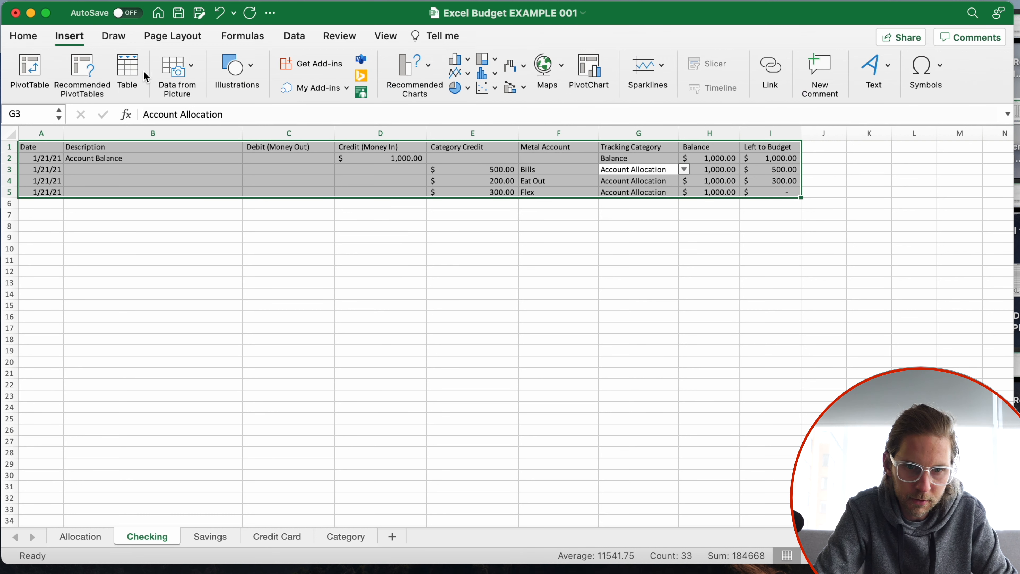
click(132, 73)
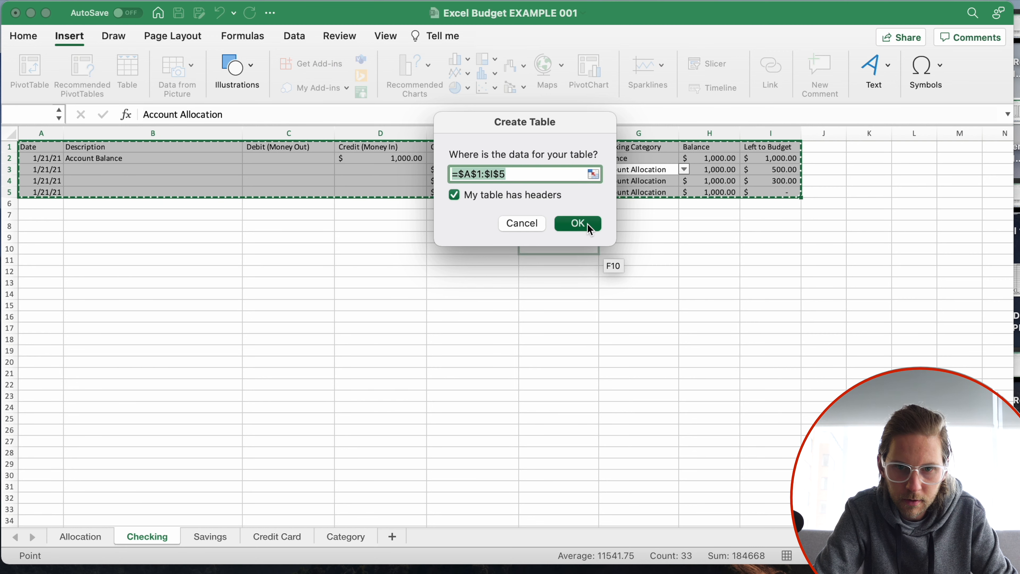
click(589, 227)
click(553, 264)
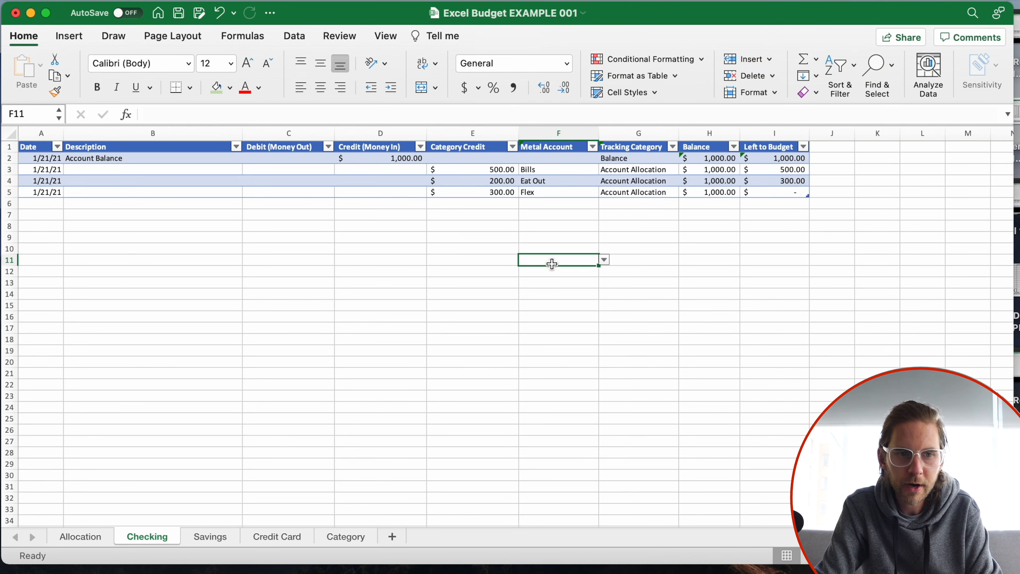
Step: Fill the Description cells B3 through B5 with Account Balance
click(156, 169)
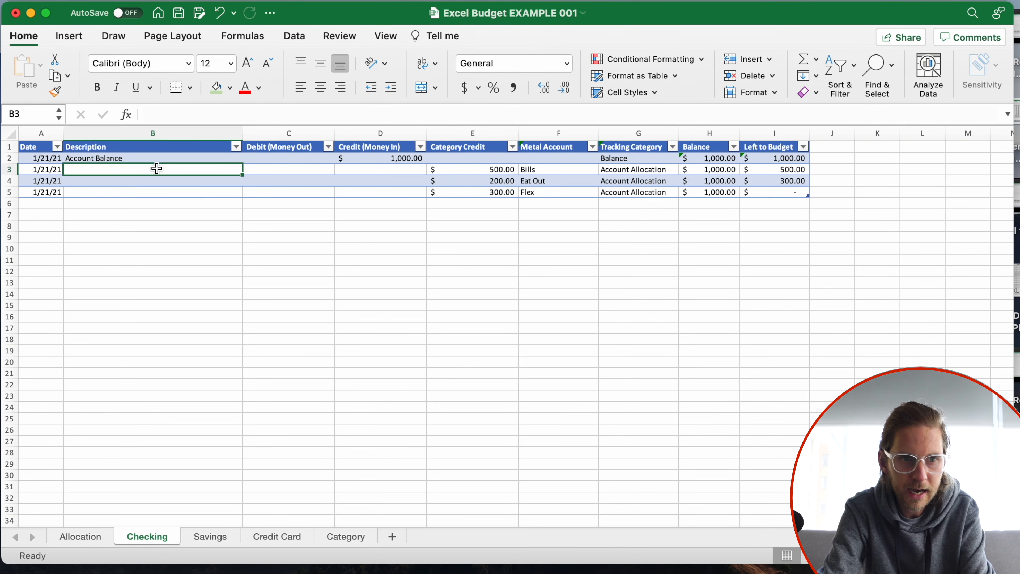
text(a)
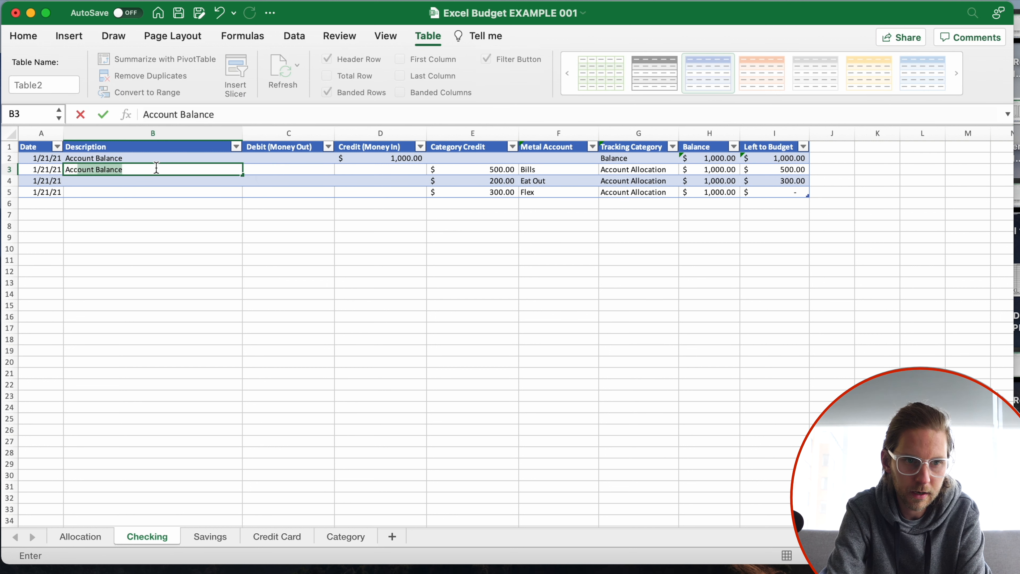
key(Return)
text(alance)
key(Return)
text(ance)
key(Return)
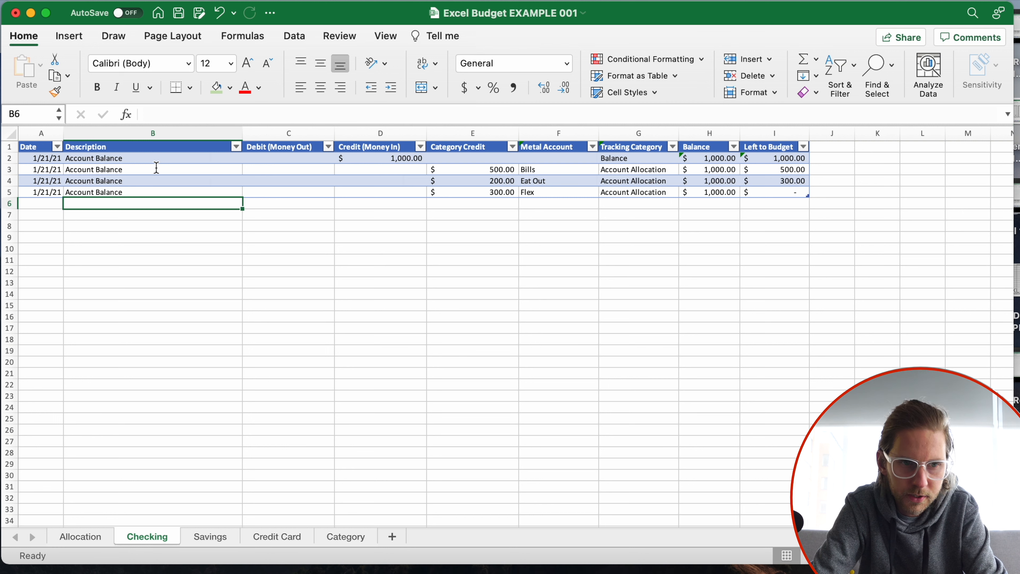
Step: Add a row 6 entry described as Starbucks - Coffee - Eat Out, with the date copied from A5 and a debit of 5
text(Starbucks - Coffee - Eat Out)
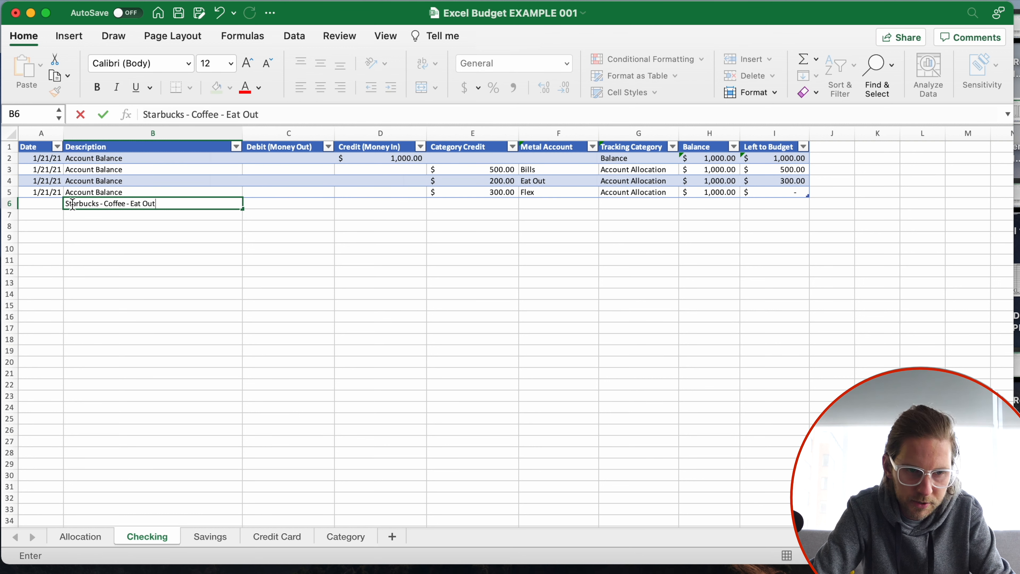
click(164, 234)
click(56, 191)
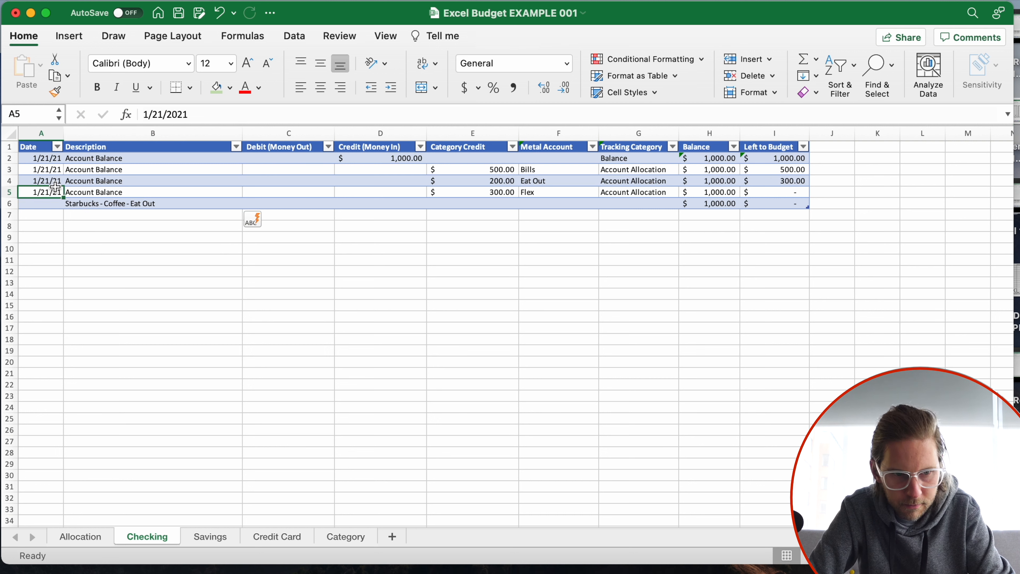
key(cmd+c)
key(Down)
key(cmd+v)
key(Right)
key(Right)
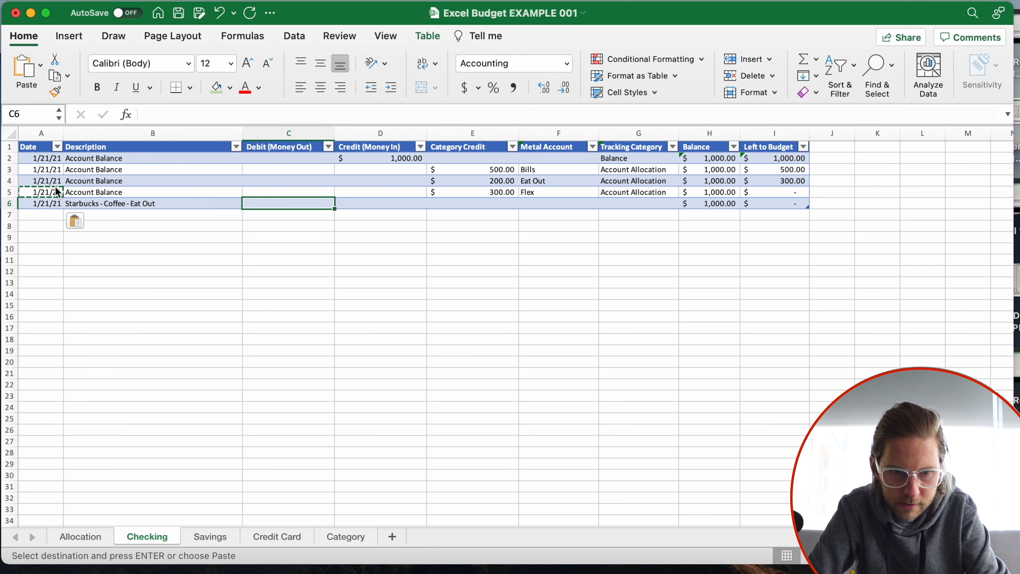
text(5)
key(Return)
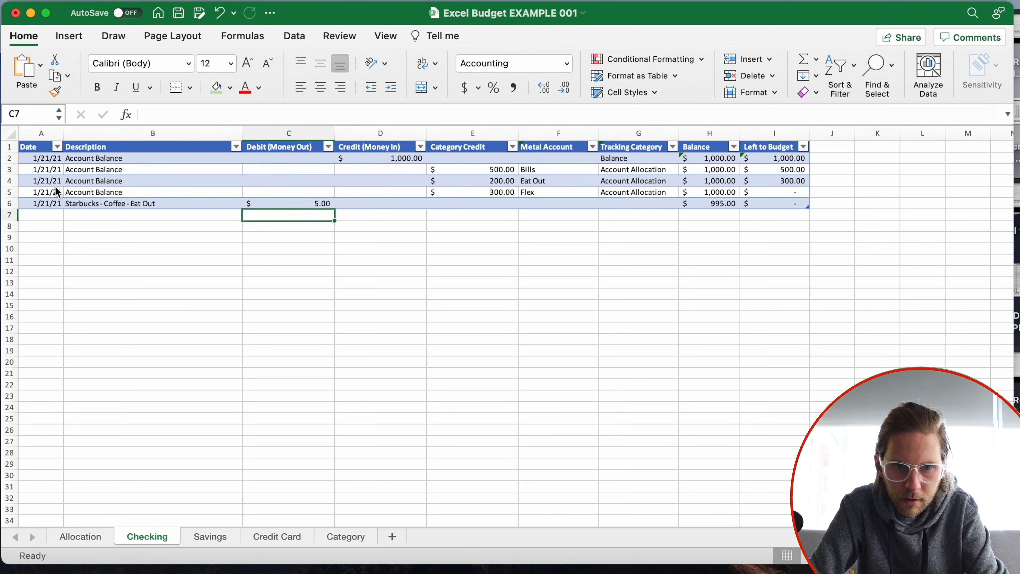
Step: Set both the Metal Account and the Tracking Category of the Starbucks entry in row 6 to Eat Out
key(Up)
key(Right)
key(Right)
key(Right)
text(E)
key(Tab)
text(Eat)
key(Return)
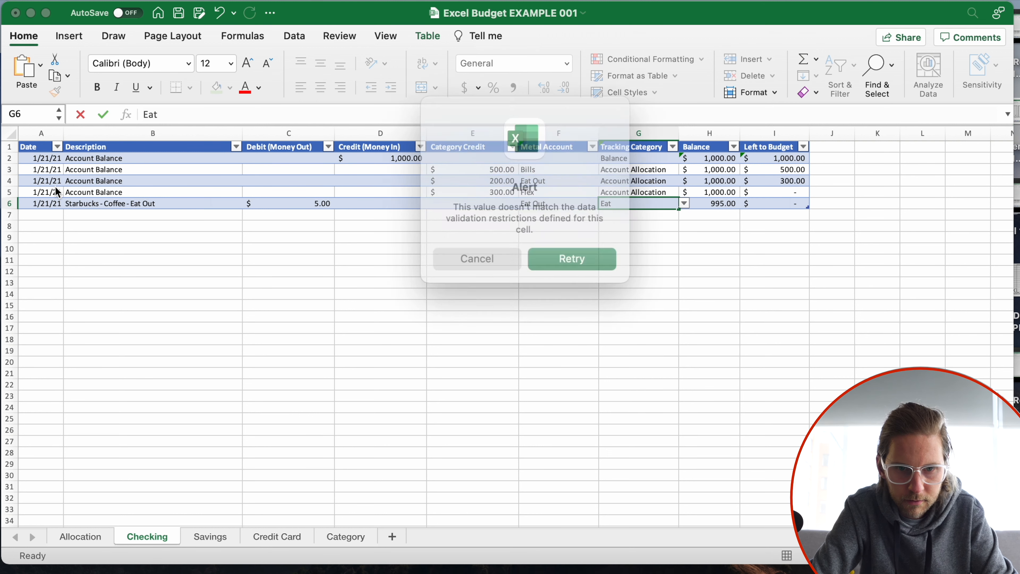
click(580, 257)
text(Eat)
key(Return)
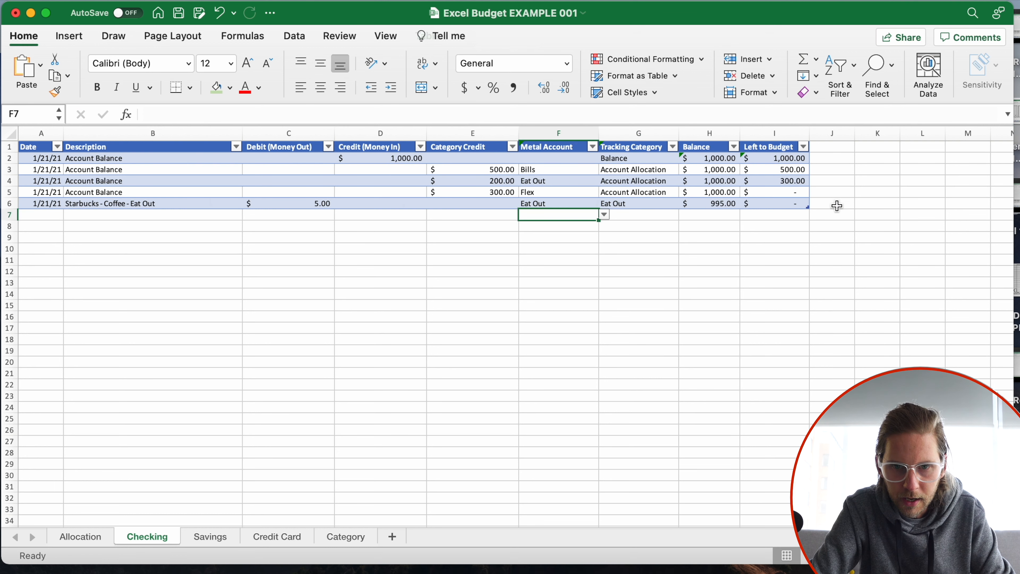
Step: Examine the running Balance of the Starbucks row in H6 against the Balance rows above it
click(838, 204)
click(695, 223)
click(717, 202)
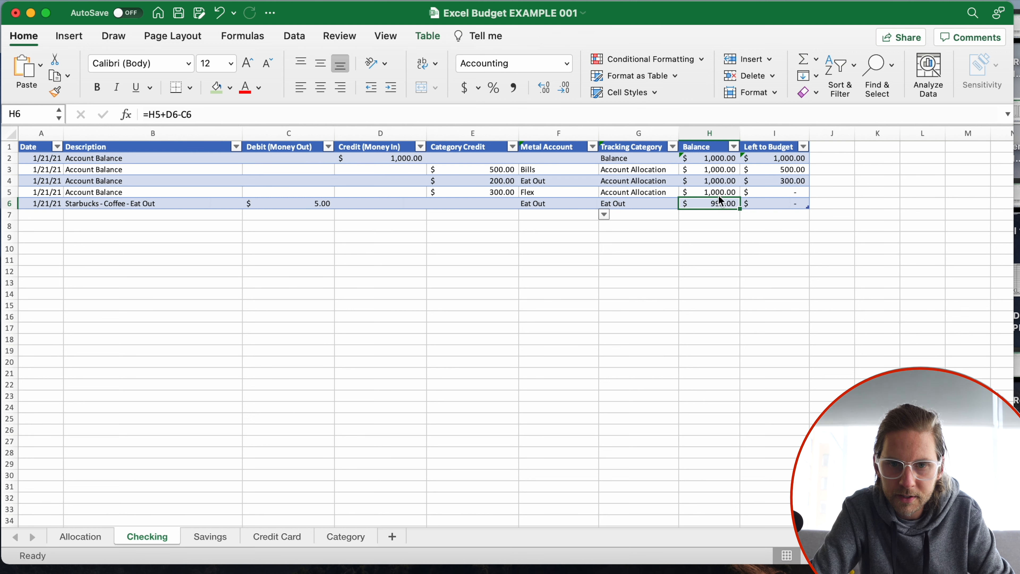
click(718, 185)
click(717, 227)
click(714, 148)
click(706, 247)
Step: Try out a line chart of the Balance column below the table and delete it
click(710, 133)
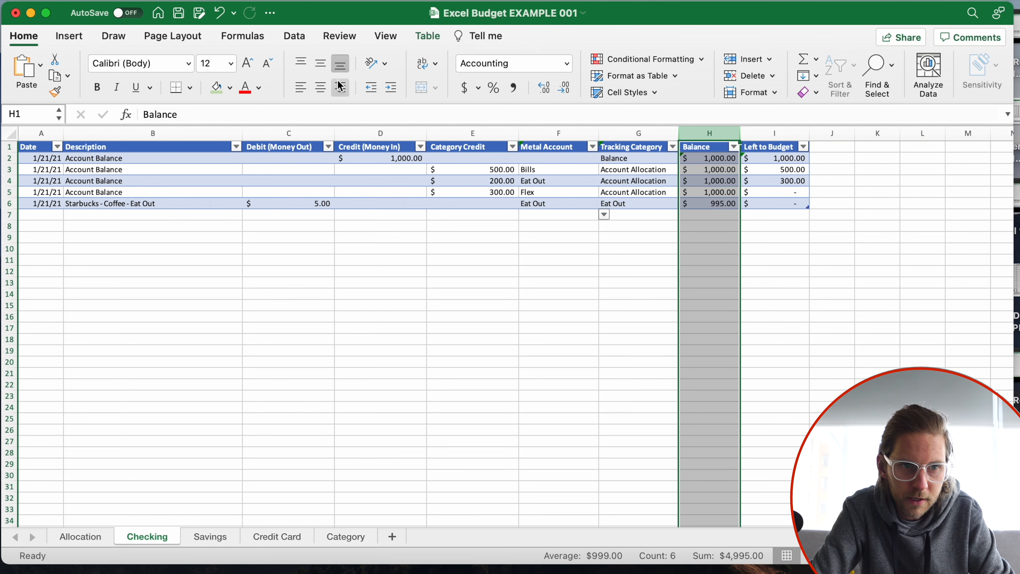
click(72, 36)
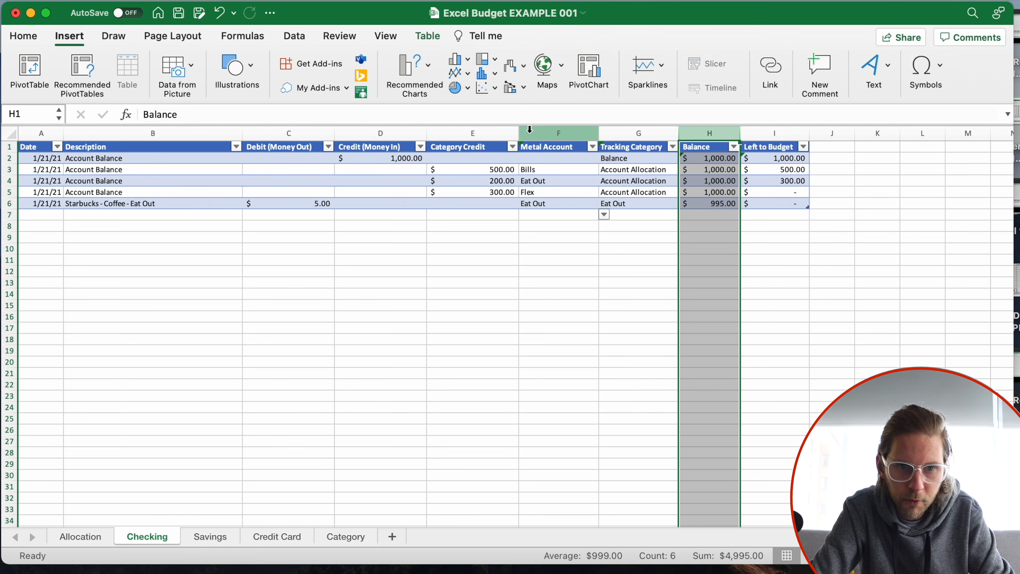
click(459, 73)
click(487, 161)
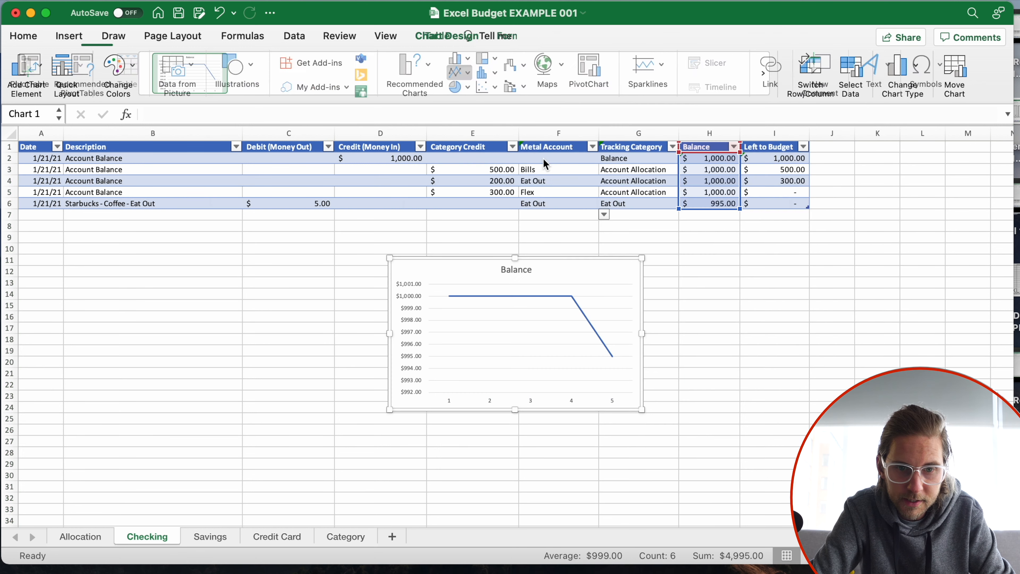
drag(544, 264, 534, 237)
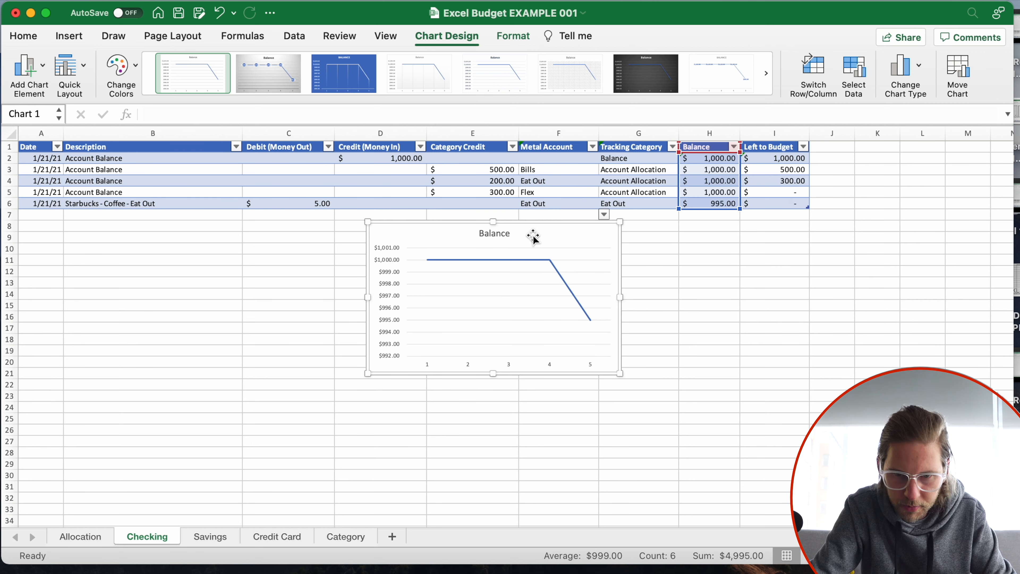
key(Delete)
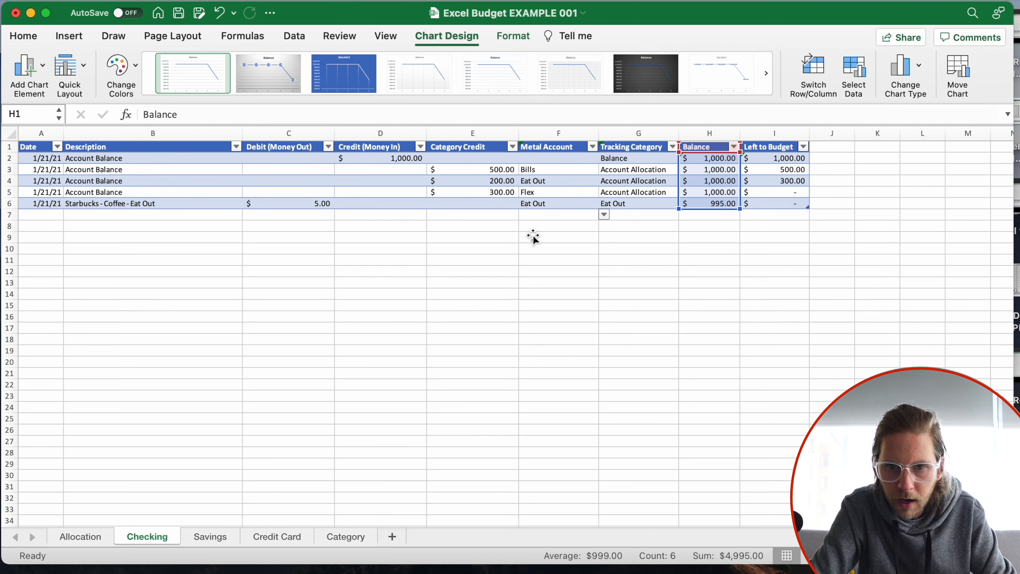
Step: Compare the Balance and Left to Budget cells of the Starbucks row, H6 and I6
click(791, 346)
click(781, 233)
drag(725, 203, 755, 203)
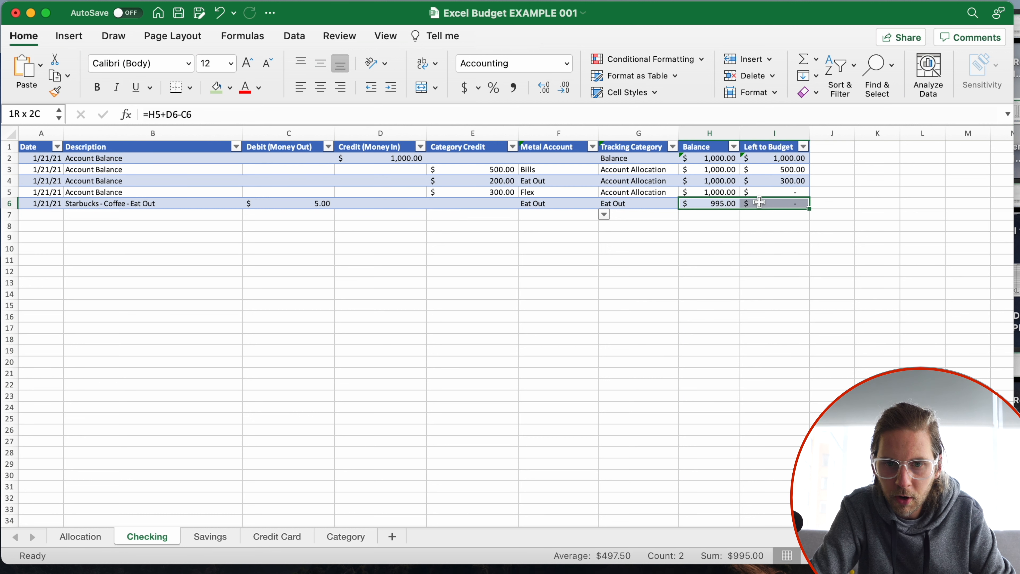
click(718, 200)
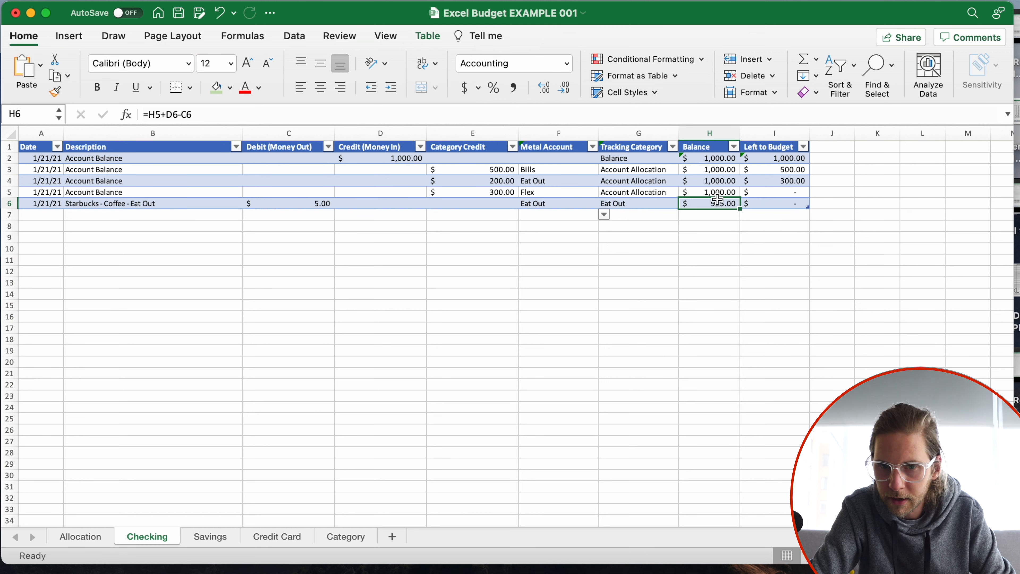
key(super+a)
click(777, 219)
click(774, 203)
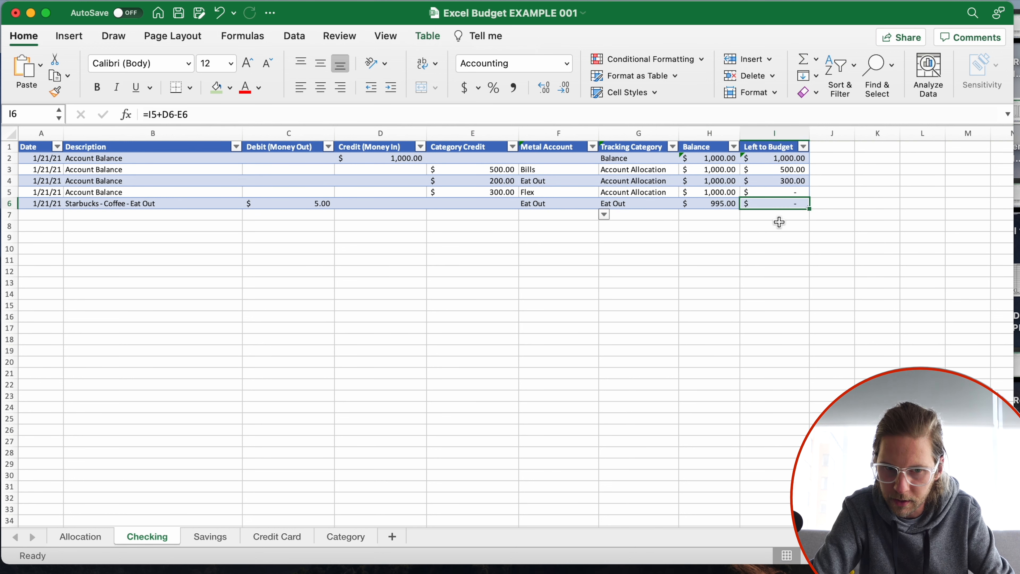
click(669, 252)
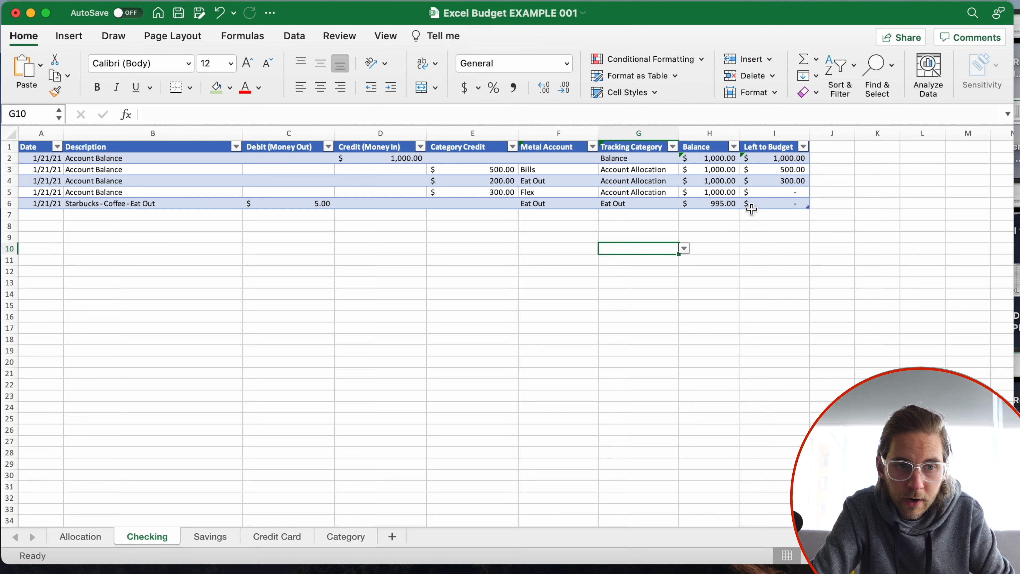
Step: Copy the entire Checking table, A1:I6, to cell A1 of both the Savings and Credit Card sheets
drag(774, 203, 47, 104)
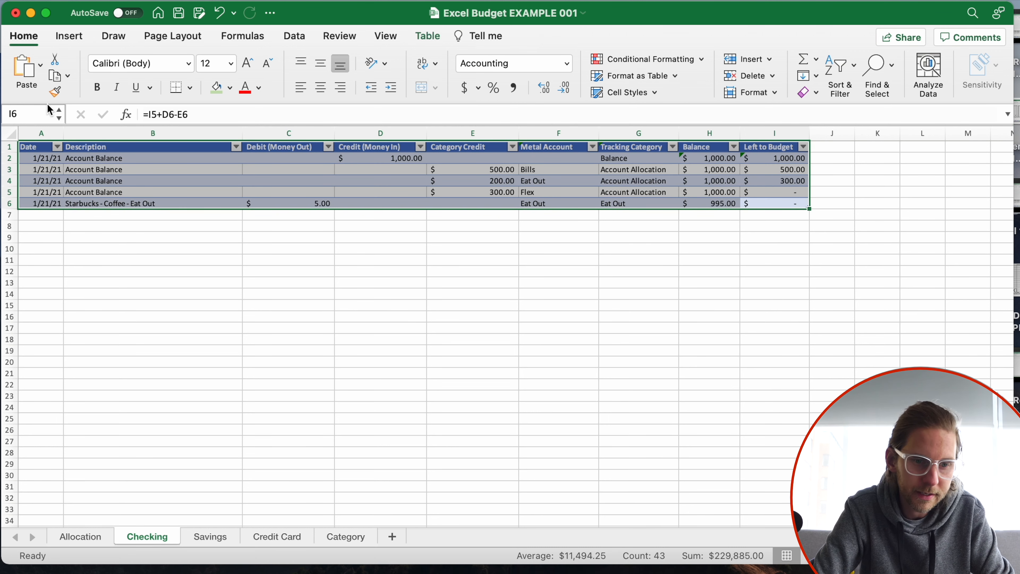
key(super+c)
click(209, 537)
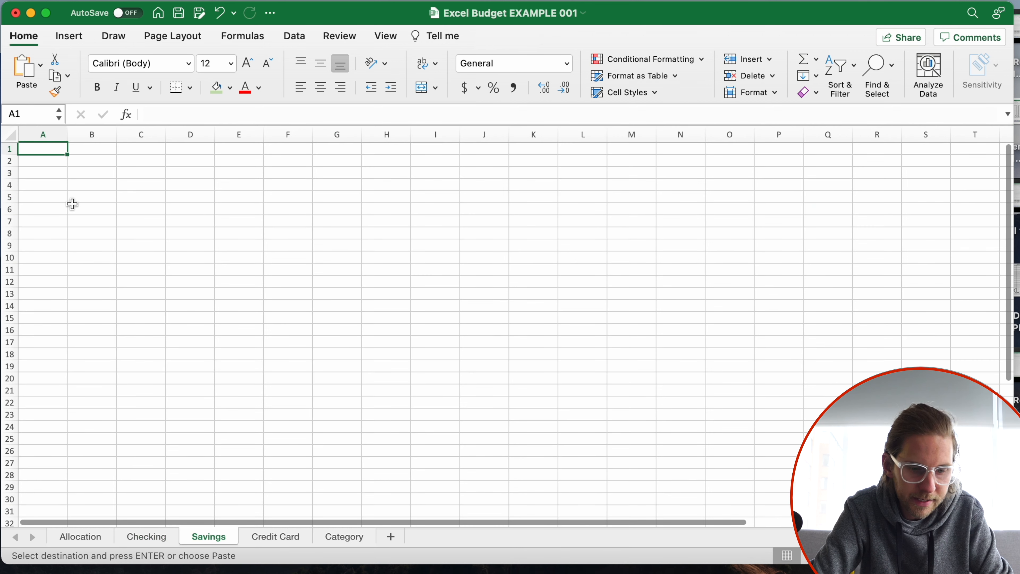
key(super+v)
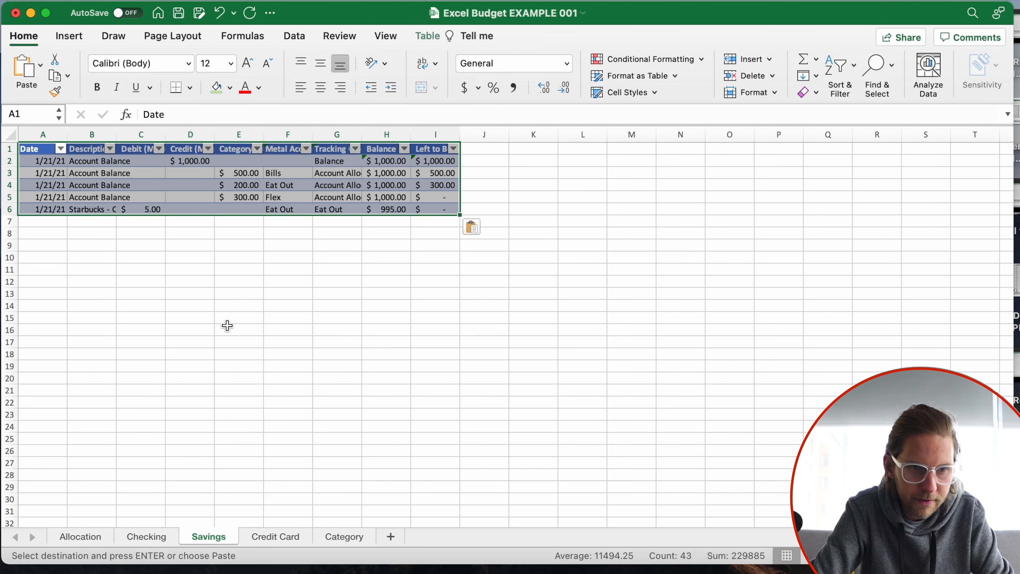
click(275, 537)
click(35, 147)
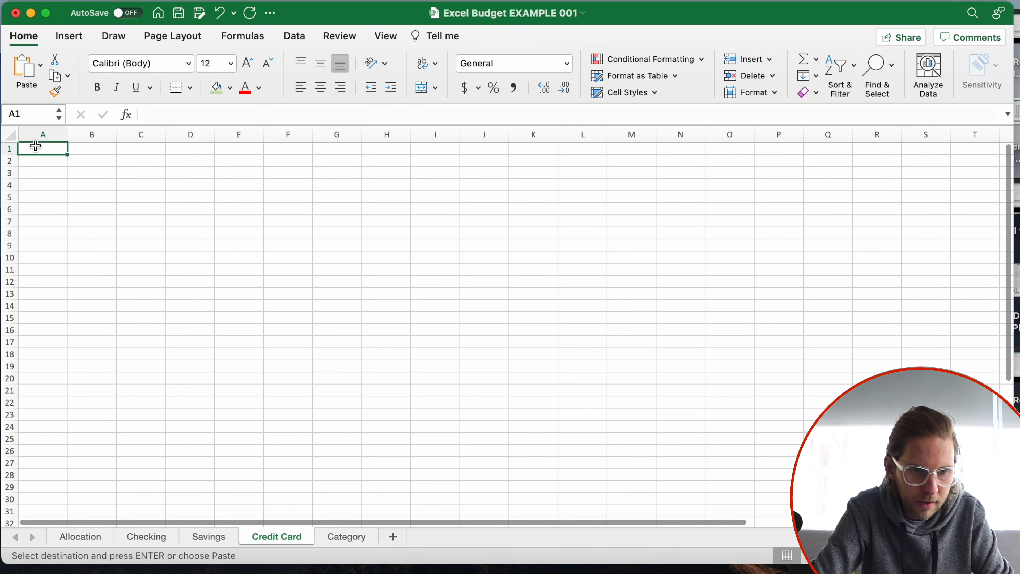
key(super+v)
click(190, 342)
Step: Widen the Description column on the Savings sheet to about 25.67 so its entries fit
click(209, 541)
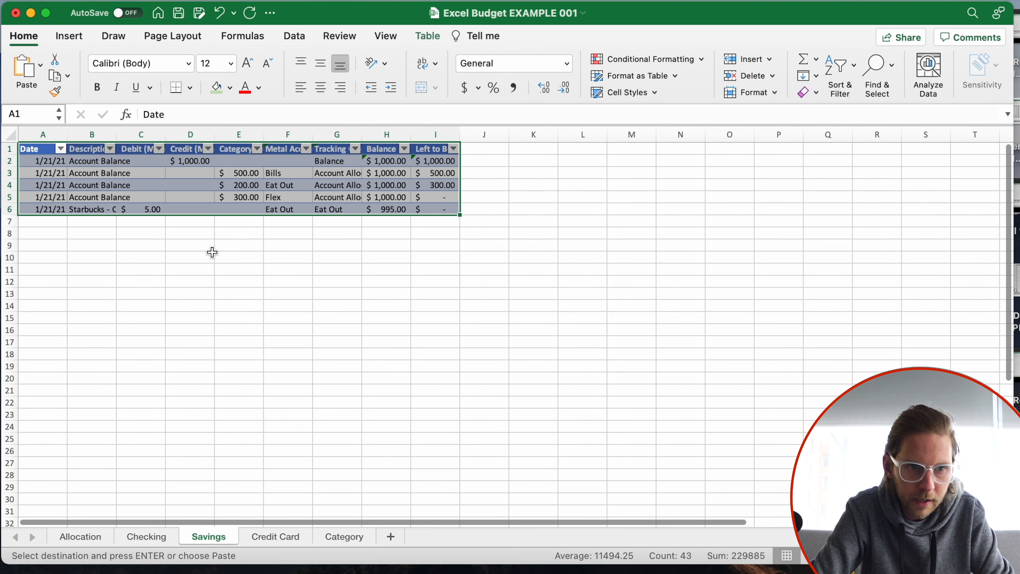
drag(119, 136, 187, 136)
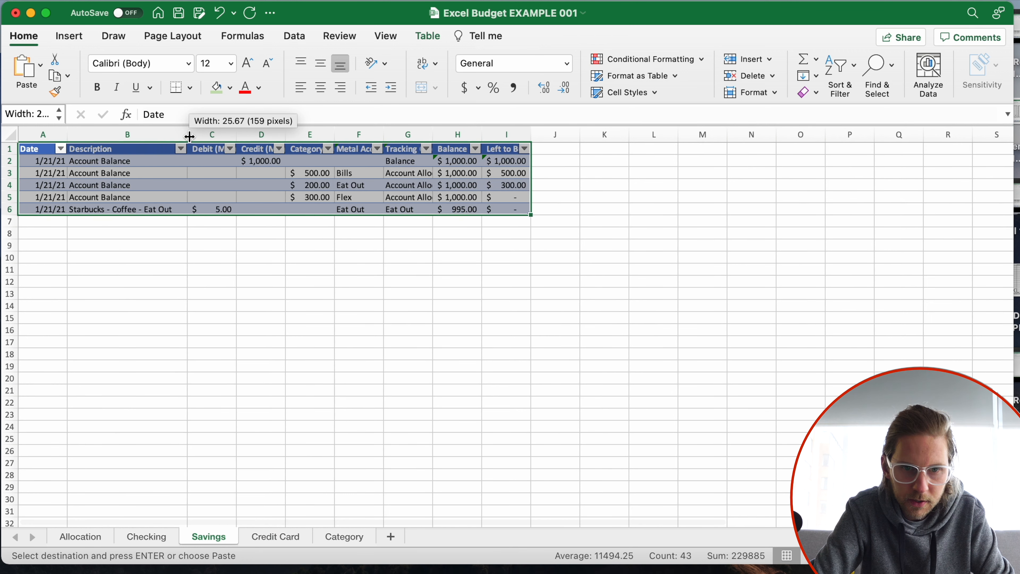
click(260, 266)
Step: Widen columns C to F, Debit through Metal Account, equally on the Savings sheet
drag(481, 210, 480, 202)
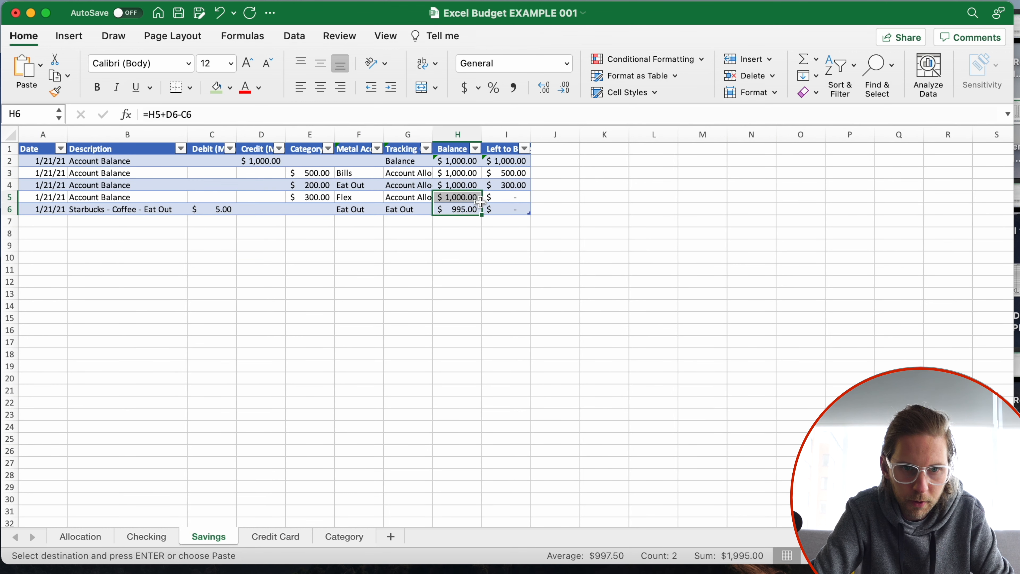
click(470, 185)
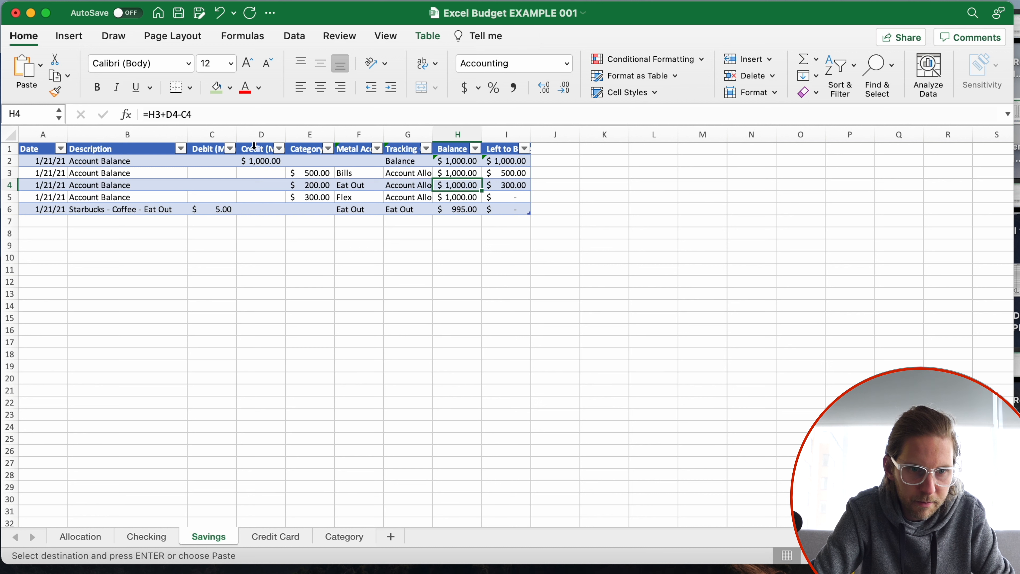
drag(359, 134, 213, 134)
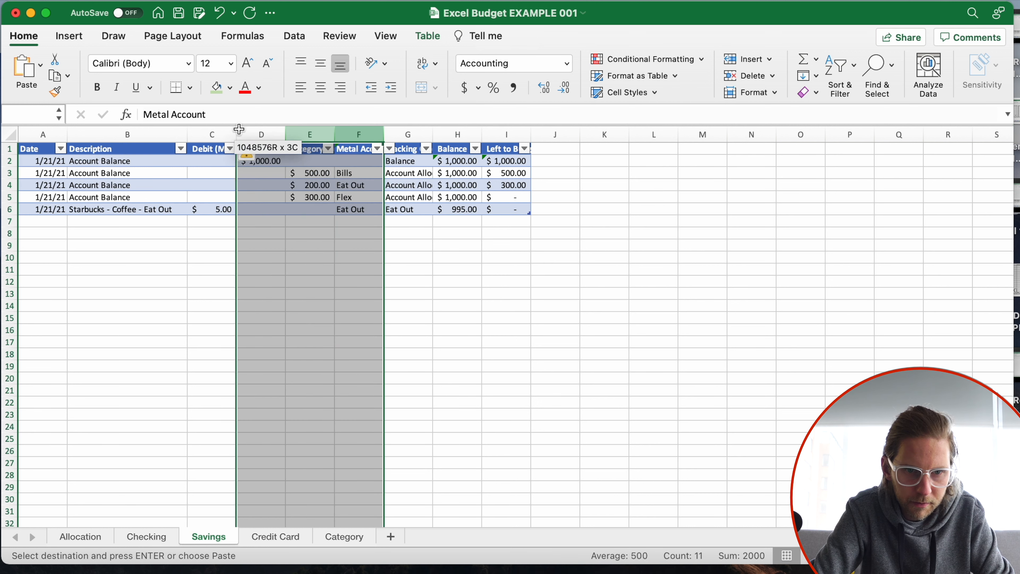
drag(331, 128, 409, 128)
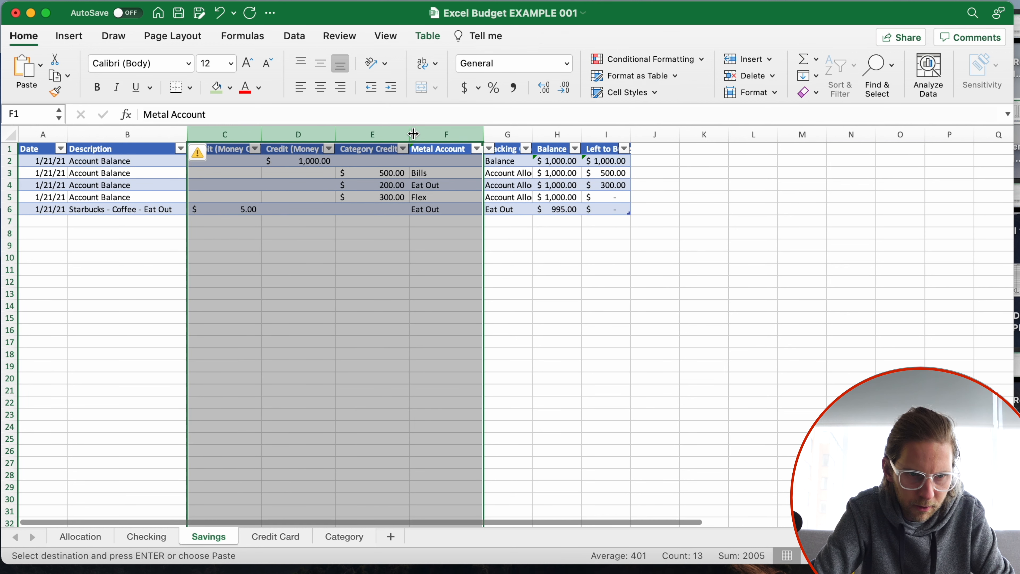
click(332, 232)
Step: Widen the Description column further and enlarge columns G to I, Tracking Category through Left to Budget, equally on the Savings sheet
drag(187, 128, 250, 128)
click(508, 221)
drag(669, 134, 571, 134)
drag(695, 136, 741, 135)
click(708, 304)
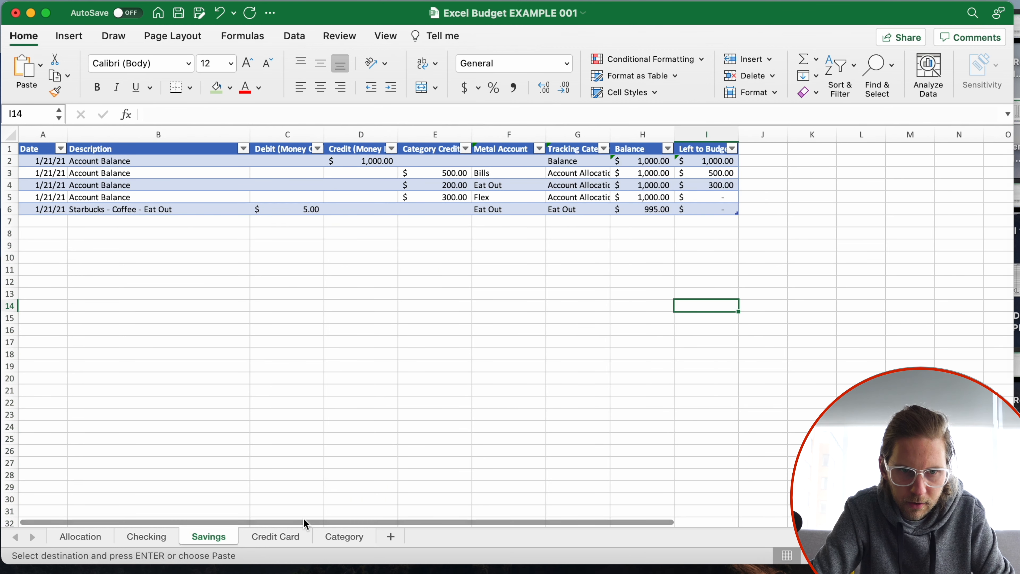
Step: Widen the Description column on the Credit Card sheet so the Starbucks entry fits
click(289, 538)
click(337, 221)
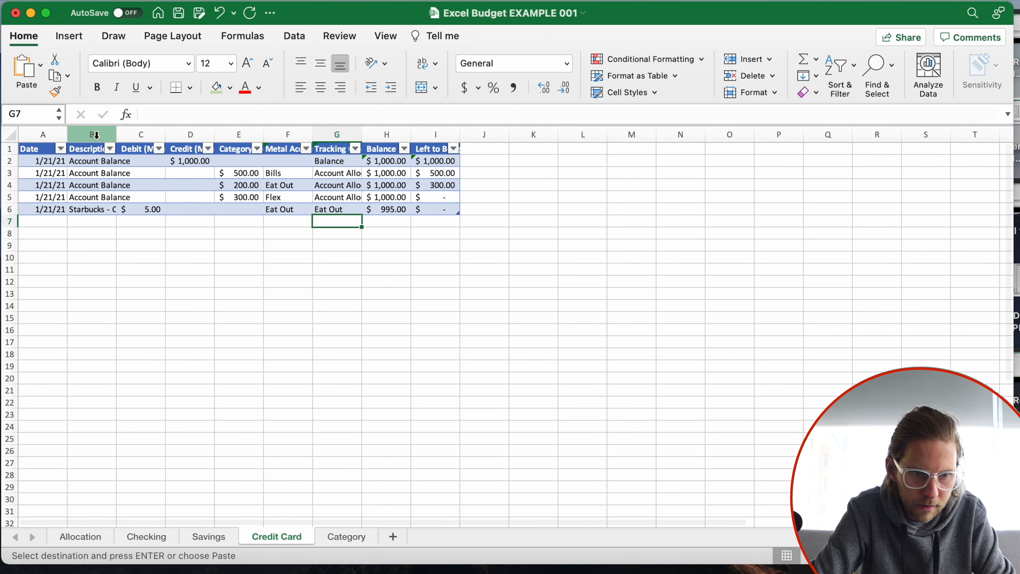
click(112, 135)
drag(114, 134, 176, 134)
click(298, 232)
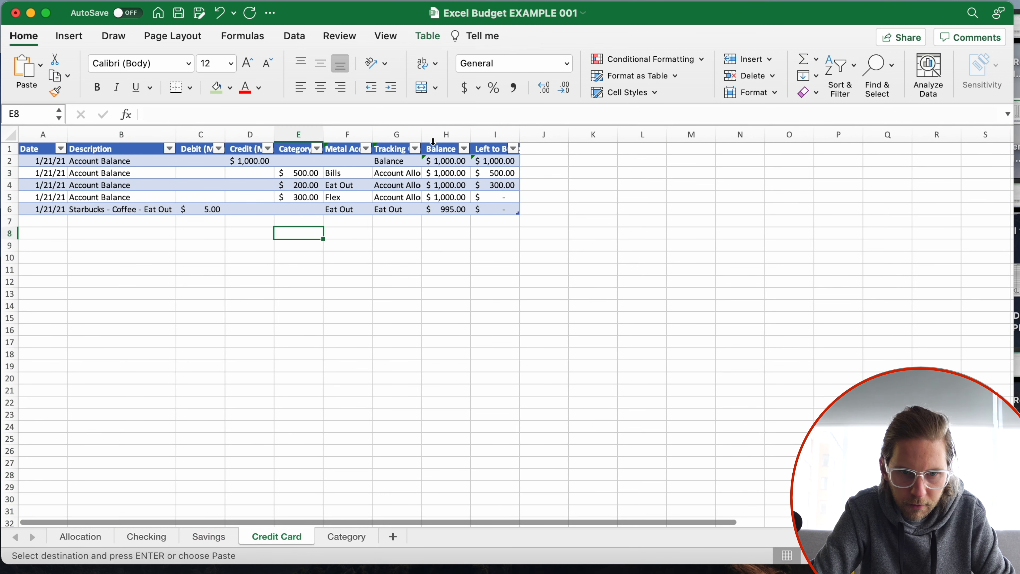
Step: Widen columns G to I and columns C to F on the Credit Card sheet so their headers and amounts fit
click(454, 137)
drag(495, 135, 548, 134)
click(439, 305)
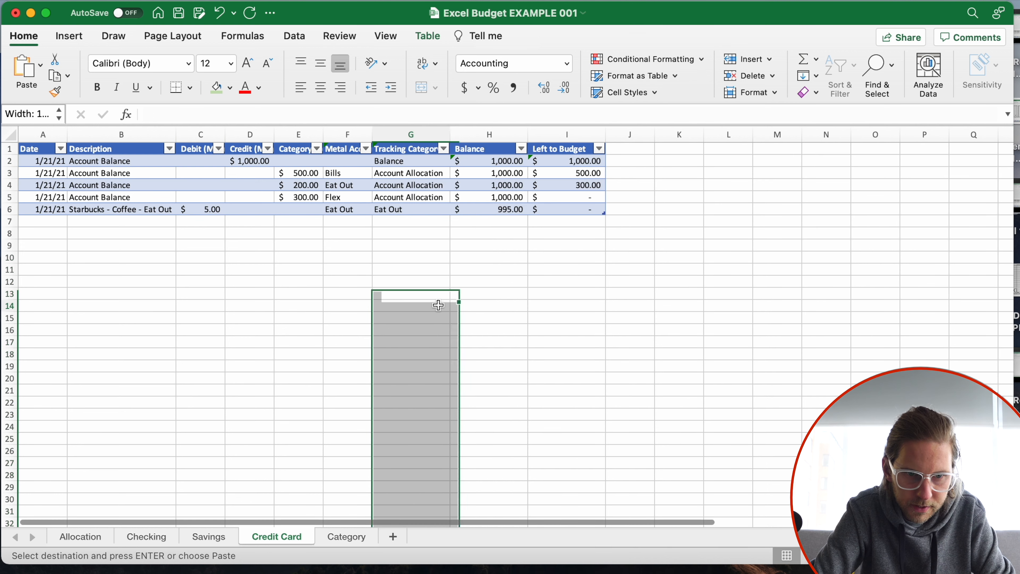
drag(348, 134, 201, 135)
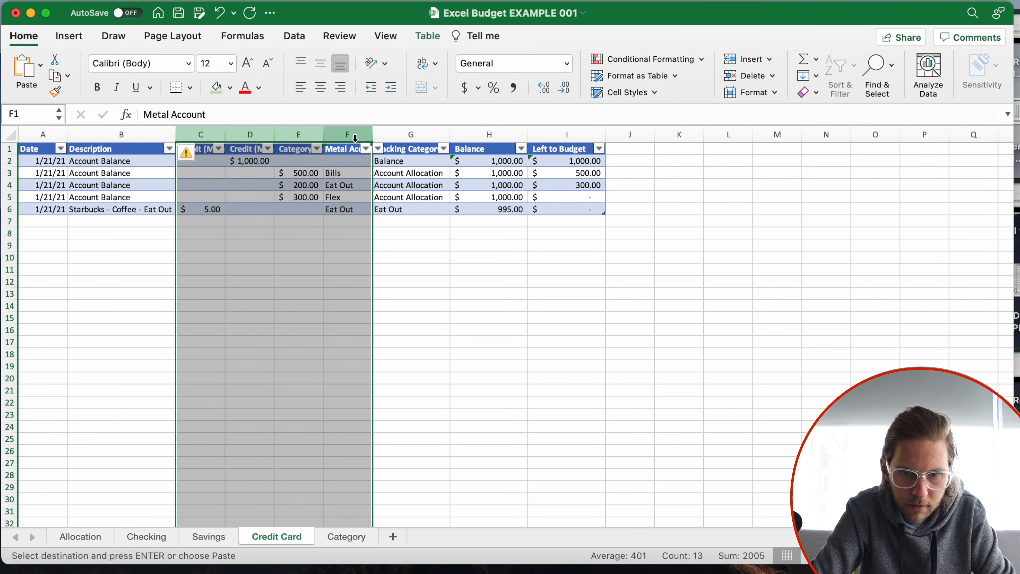
drag(371, 134, 535, 138)
click(721, 281)
click(418, 328)
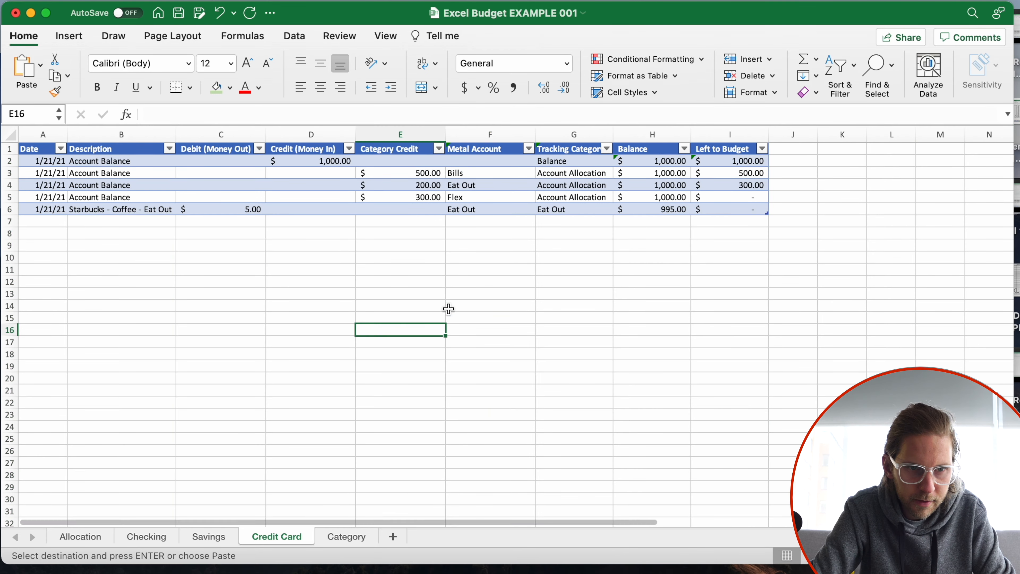
Step: Switch to the Budget Example for YouTube workbook and view its Savings and Checking sheets
click(146, 537)
drag(344, 14, 384, 211)
click(522, 21)
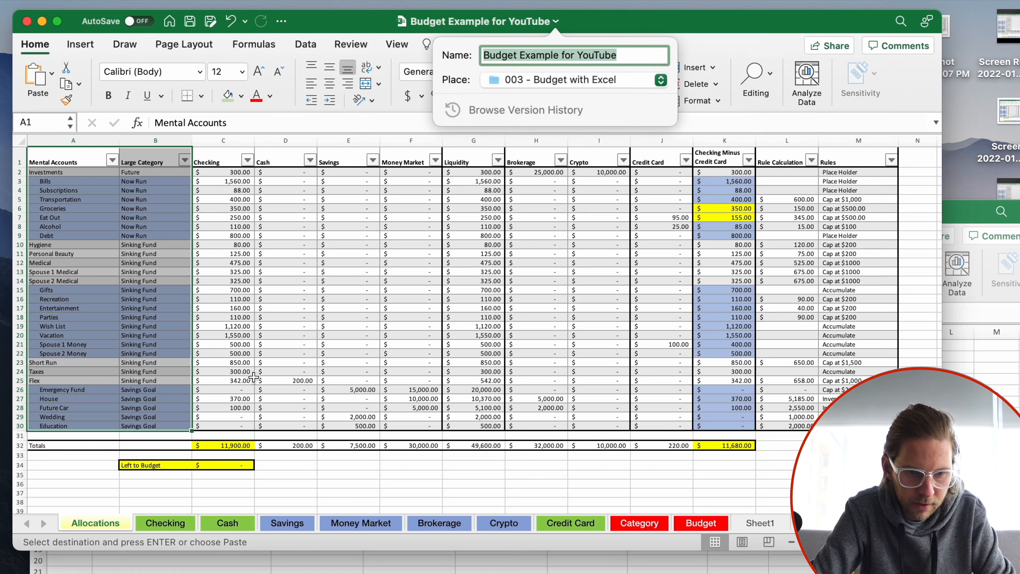
click(288, 523)
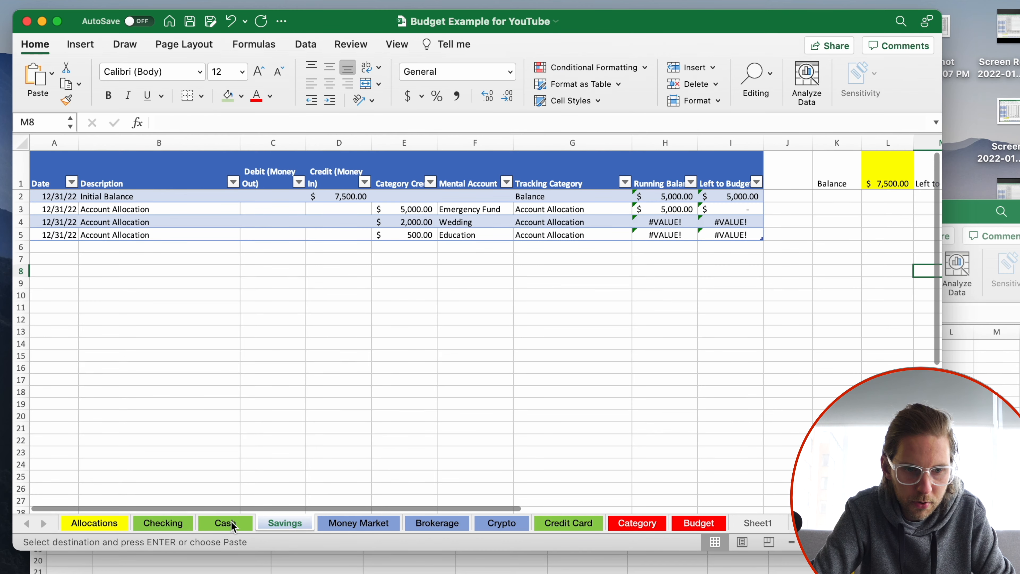
click(183, 525)
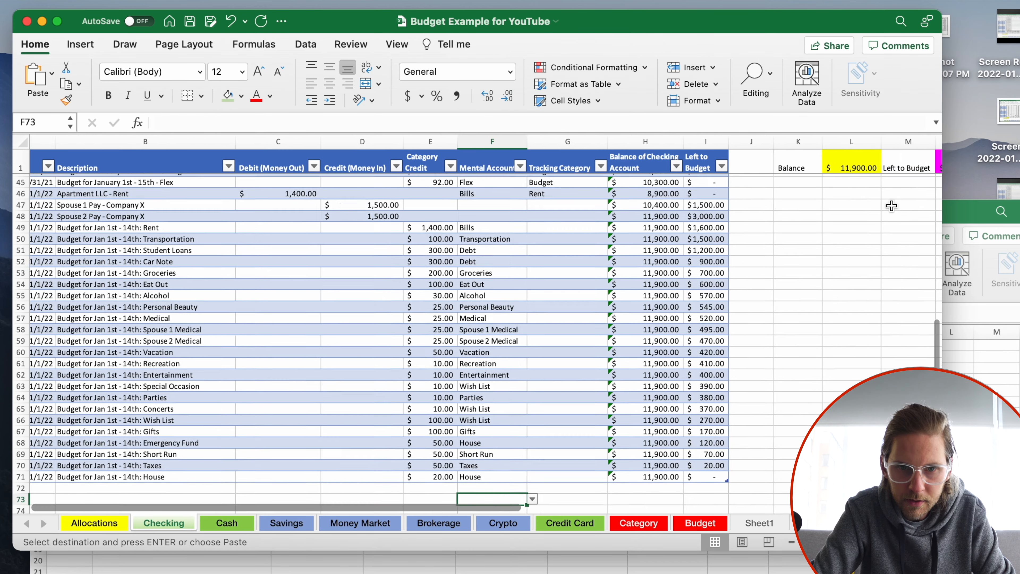
Step: Examine the example's Balance and Left to Budget summary cells L1 and N1, the last table row H71:I71, and the header row's behaviour
scroll(713, 201, right, 5)
click(635, 160)
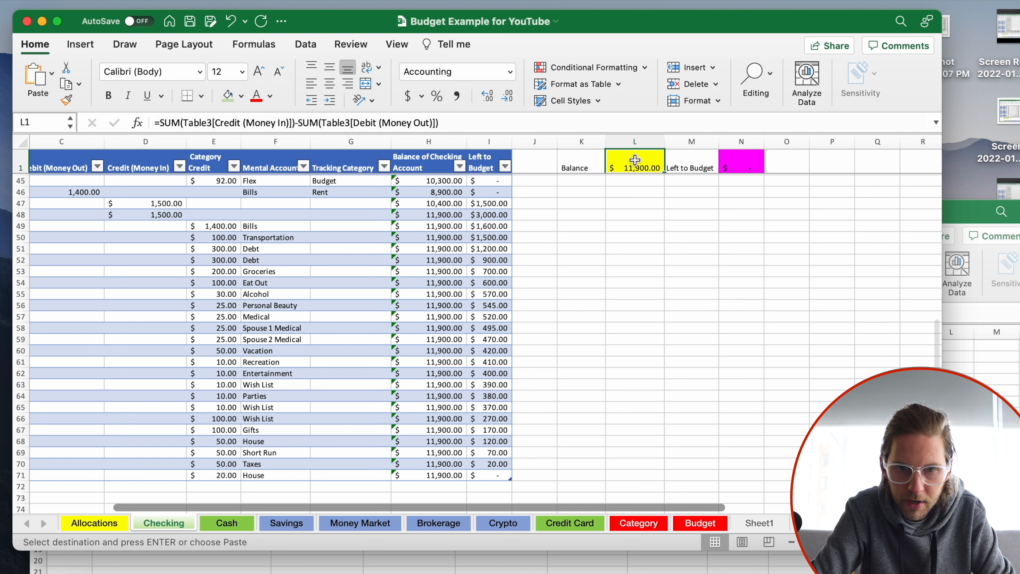
click(734, 166)
drag(442, 475, 489, 475)
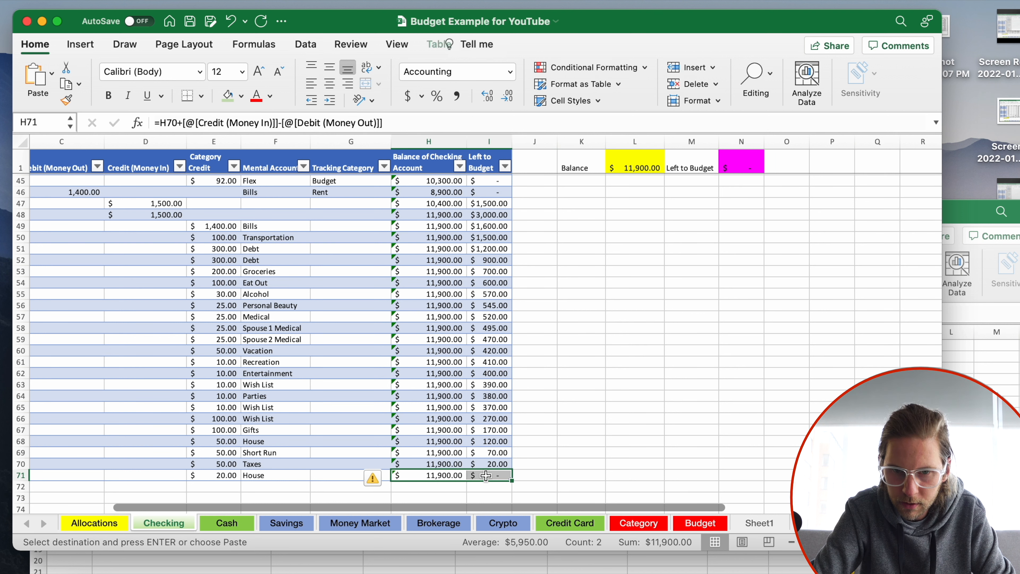
click(646, 163)
drag(714, 163, 735, 163)
click(736, 164)
click(630, 150)
click(735, 163)
click(627, 161)
scroll(477, 227, left, 5)
scroll(477, 227, down, 4)
scroll(428, 262, up, 8)
scroll(429, 262, down, 7)
scroll(429, 263, up, 4)
scroll(430, 262, down, 5)
Step: Return to the Excel Budget EXAMPLE 001 workbook and freeze the top row of its Checking sheet
click(972, 211)
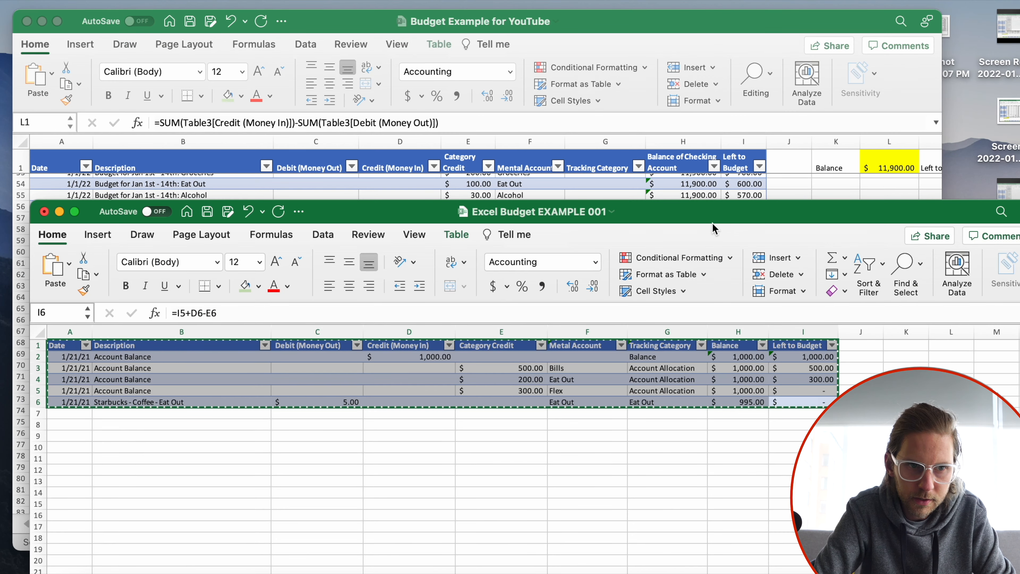
drag(712, 223, 689, 30)
click(259, 450)
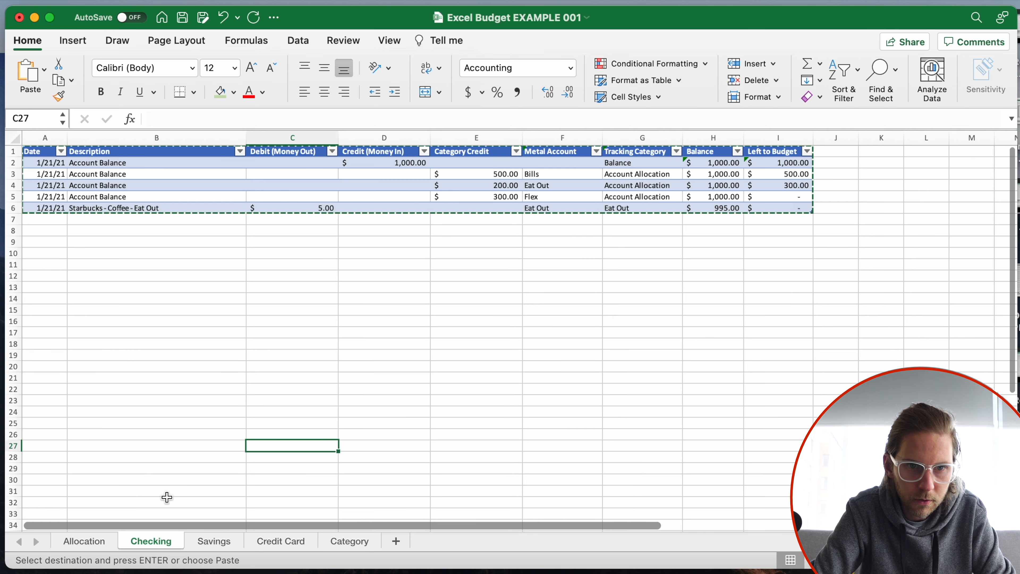
click(389, 40)
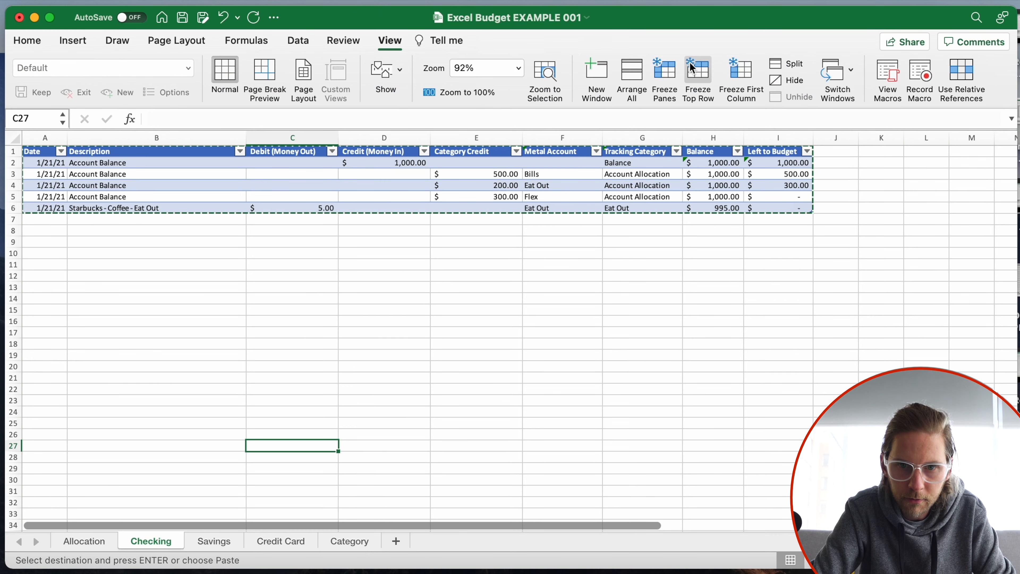
click(698, 71)
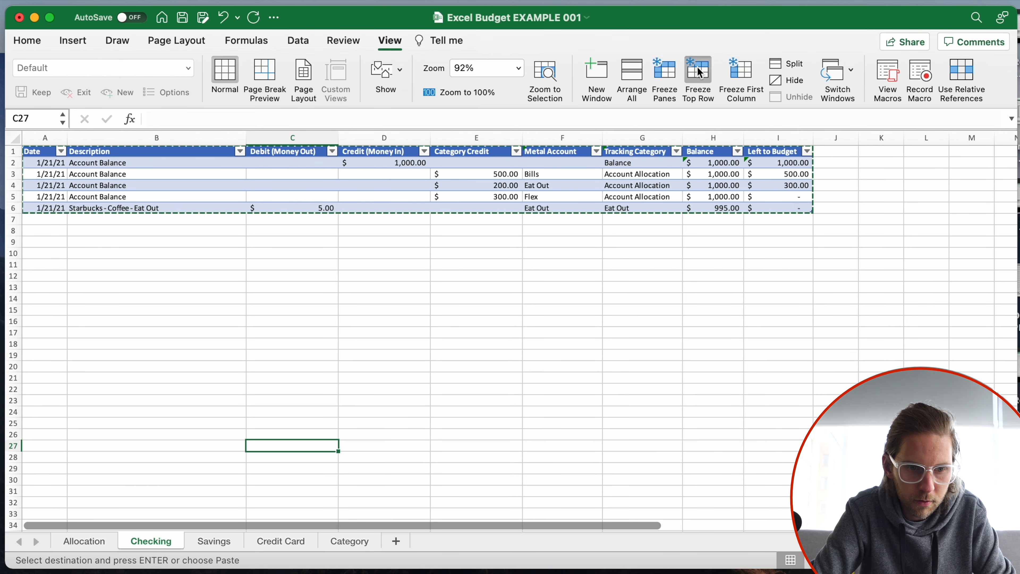
Step: Freeze the top row on both the Savings and Credit Card sheets
click(220, 543)
click(710, 77)
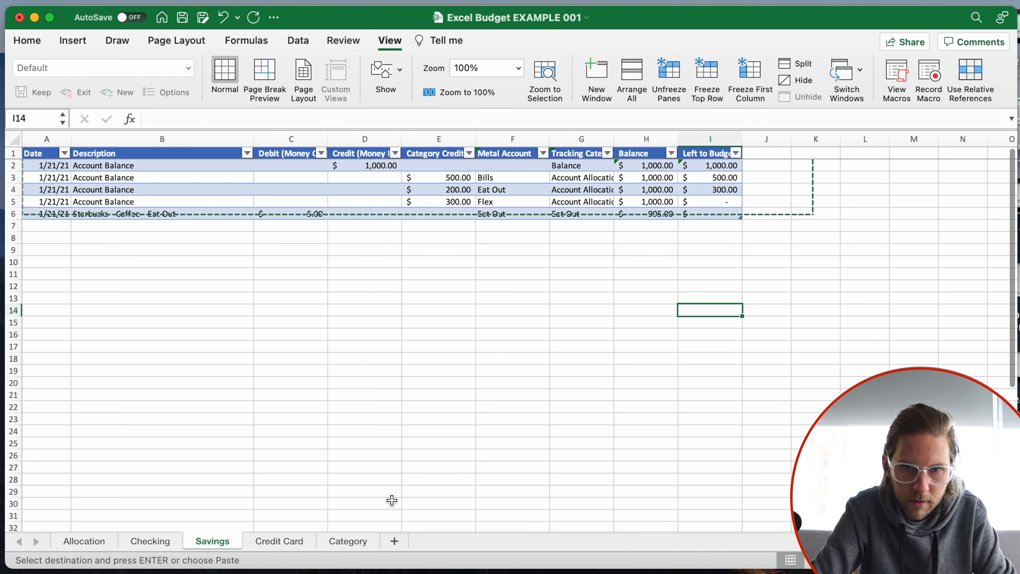
click(280, 541)
click(689, 91)
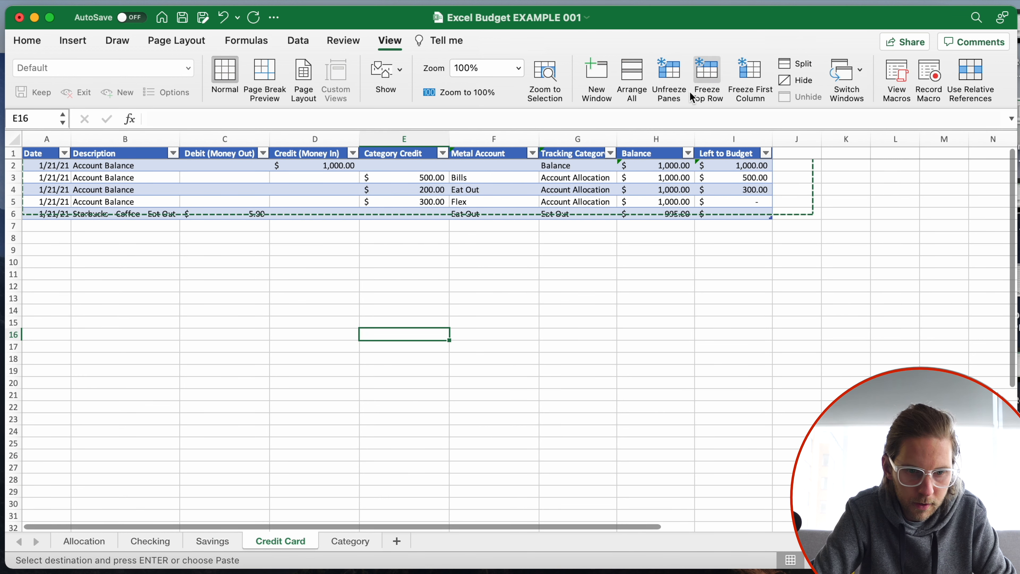
Step: Look over the Category sheet and check the frozen header row on the Checking sheet
click(347, 543)
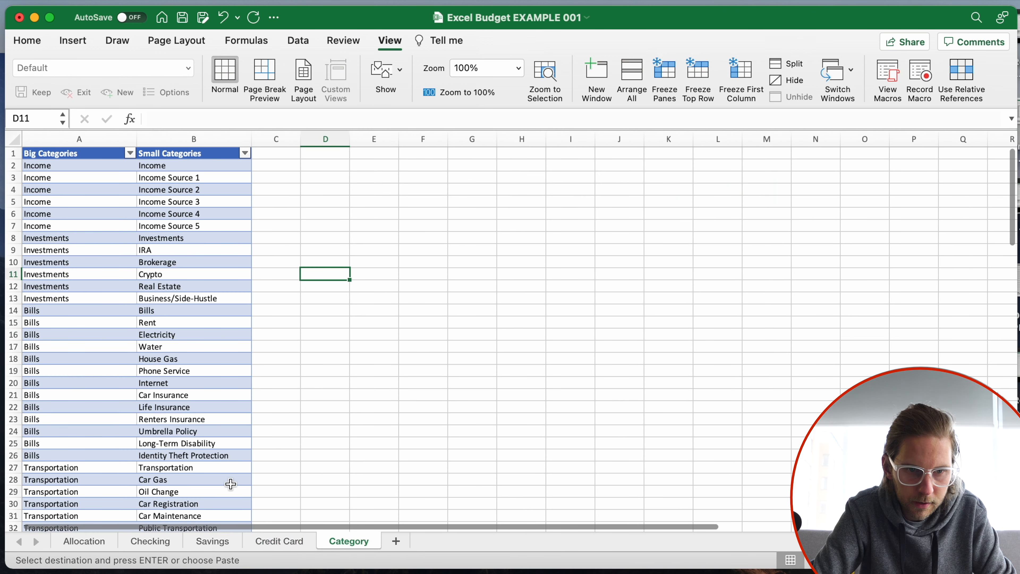
click(281, 541)
click(149, 541)
scroll(342, 269, down, 2)
scroll(344, 269, up, 1)
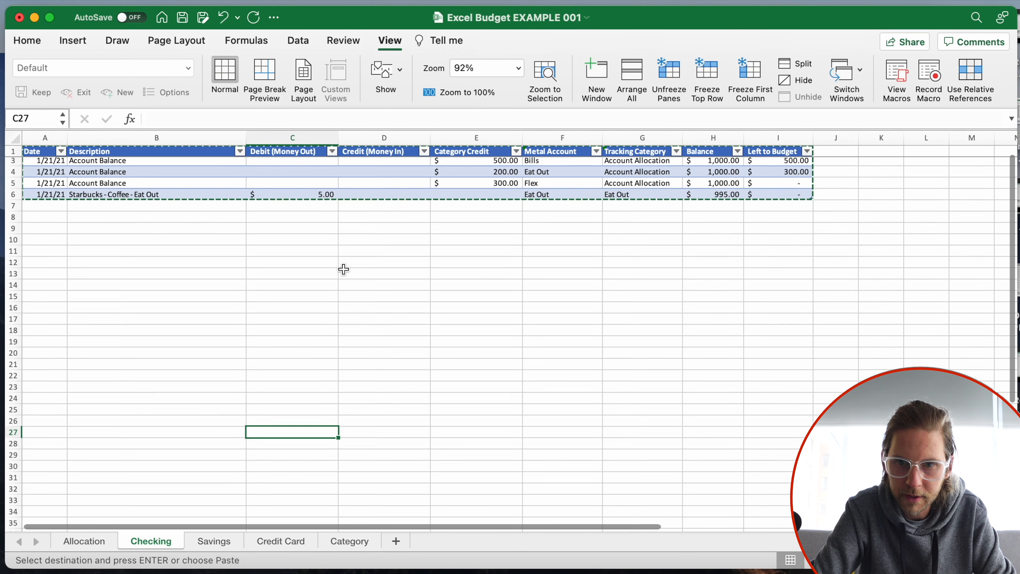
scroll(342, 269, down, 3)
scroll(343, 269, up, 4)
Step: Enter the label "Balance" in cell K1 of the Checking sheet
click(823, 265)
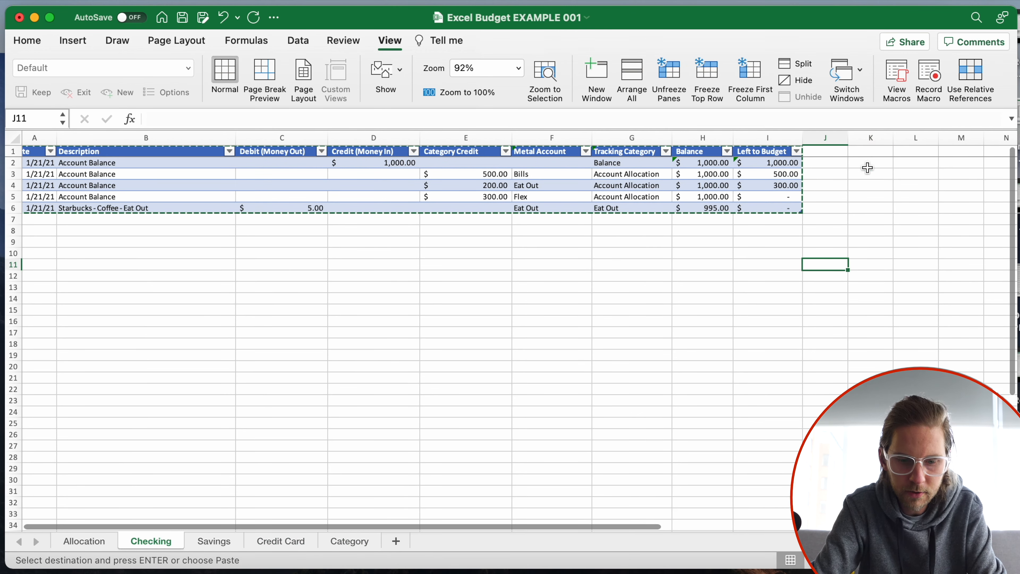
click(868, 151)
text(bA)
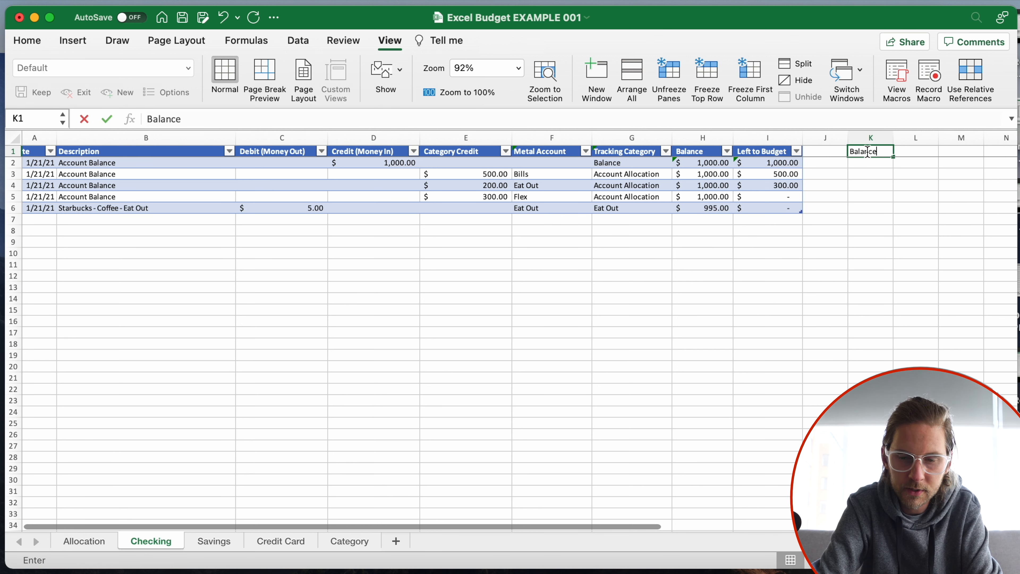
text(lance)
key(Tab)
Step: Enter the formula =SUM(D:D)-SUM(C:C) in L1 to calculate the account balance from total credits minus total debits
text(=)
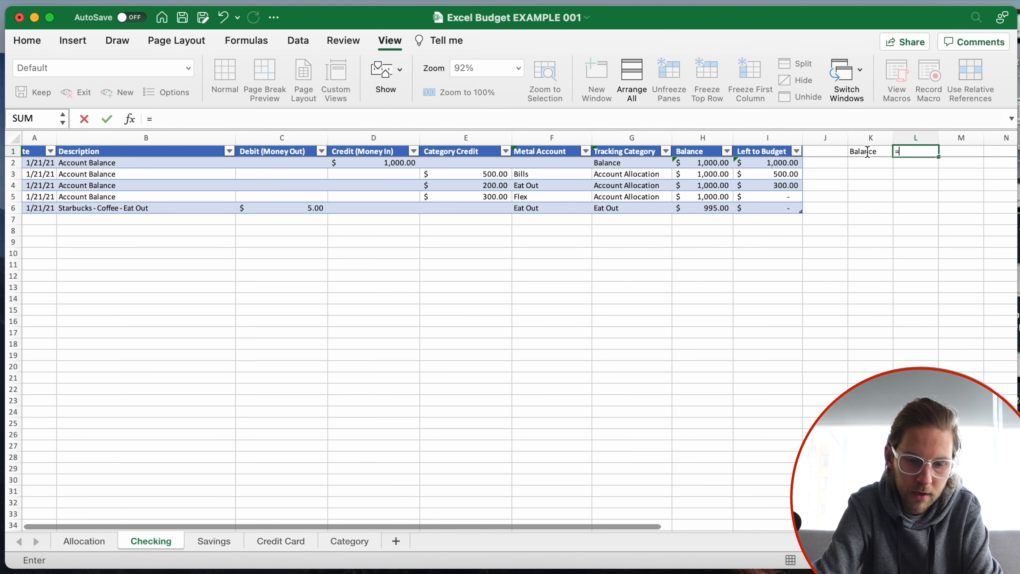
text(SUM()
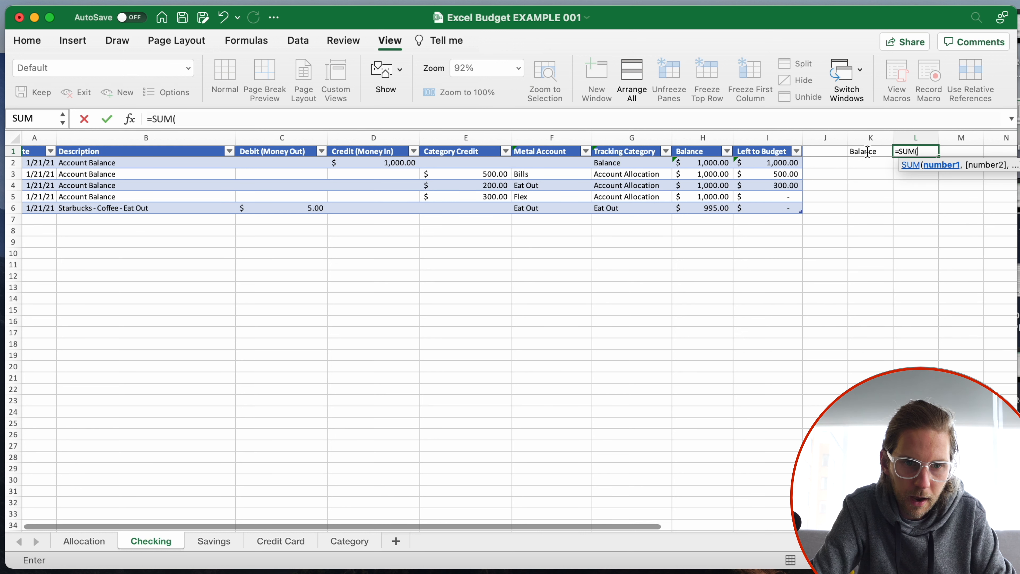
click(393, 138)
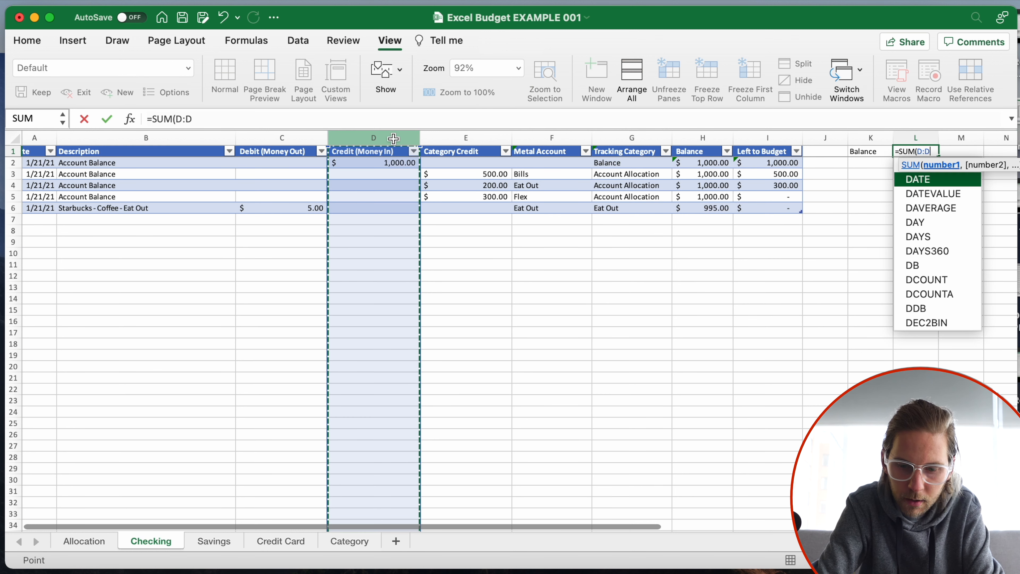
text()-)
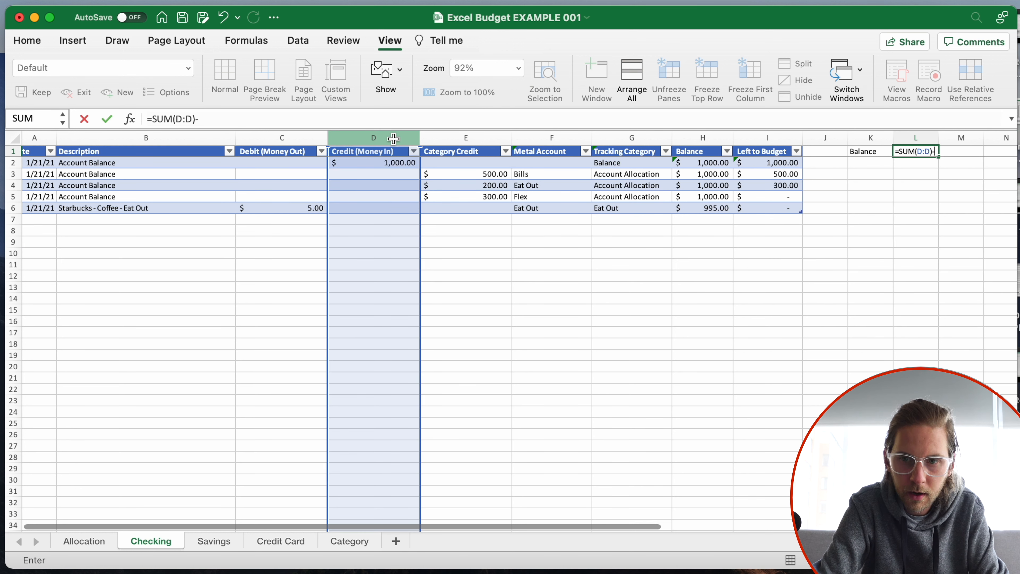
text(SUM()
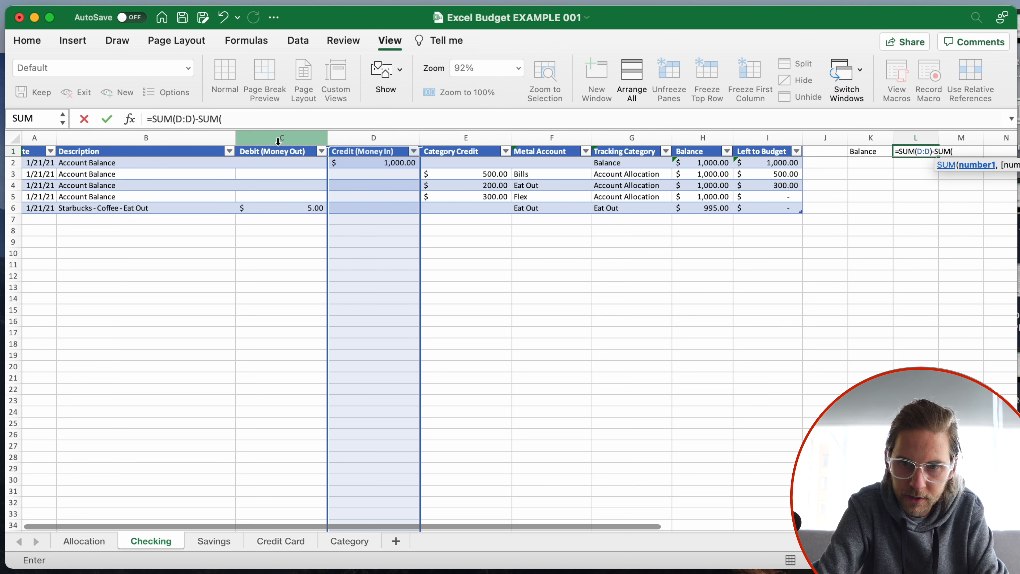
click(278, 140)
text())
key(Return)
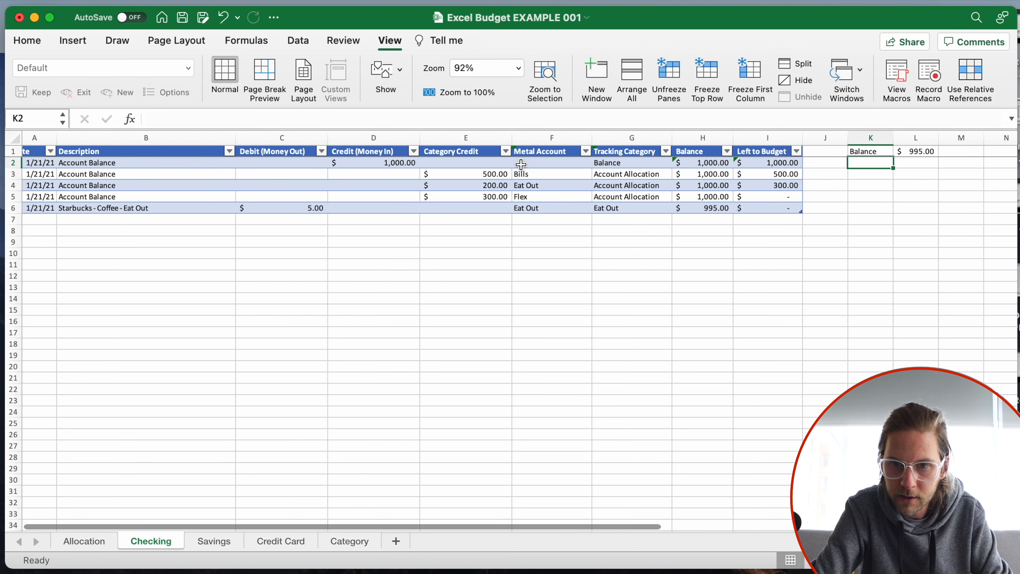
click(931, 152)
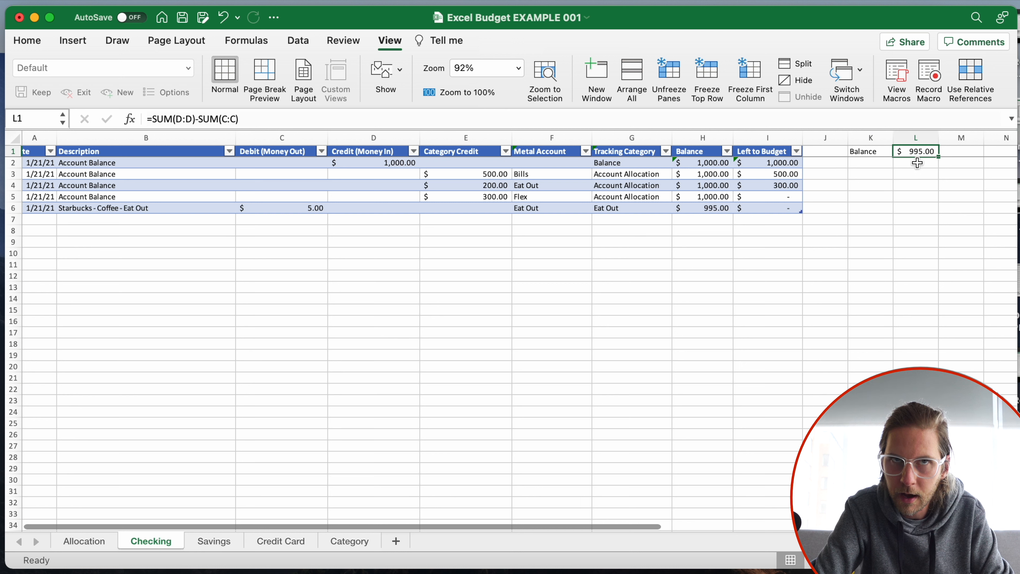
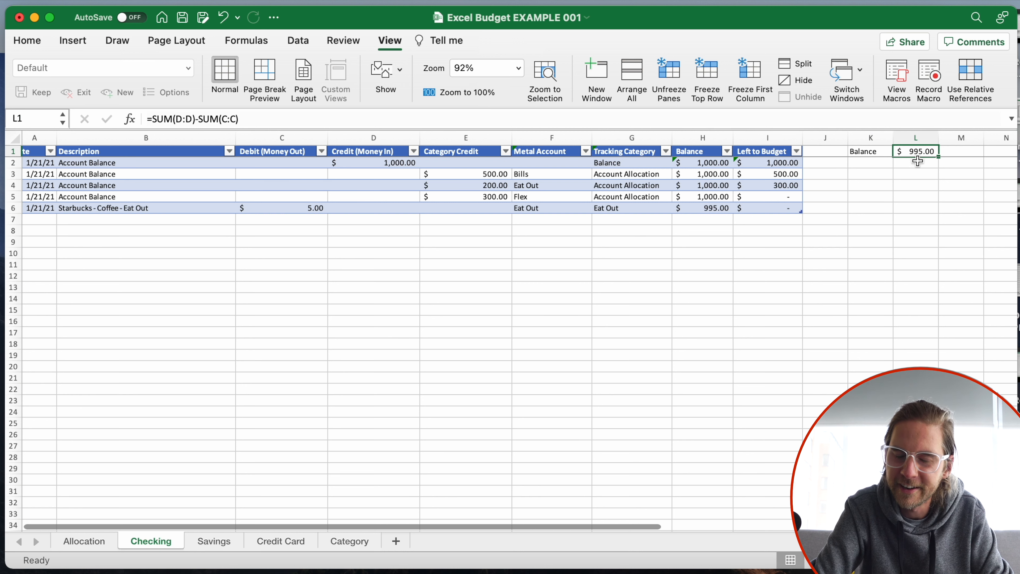
Step: Enter the label "Left to Budget" in cell M1 of the Checking sheet
click(954, 153)
text(L)
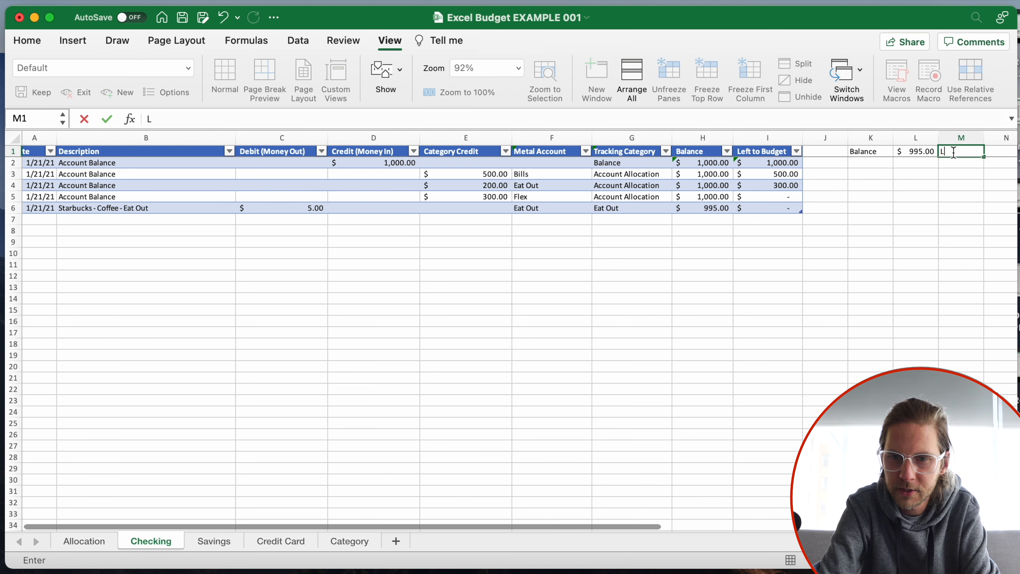
text(eft to Budget)
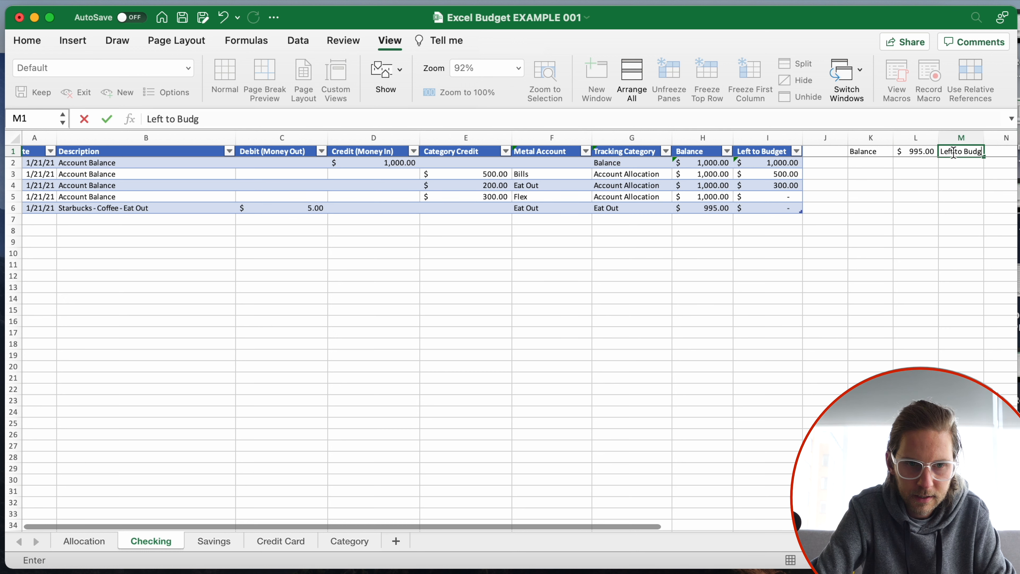
key(Return)
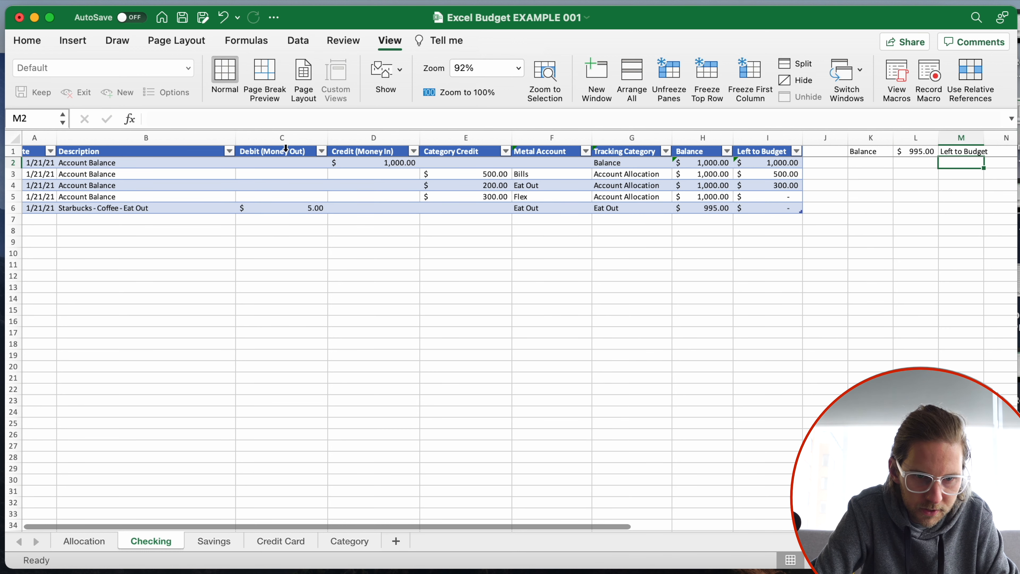
Step: Narrow the Debit (Money Out) and Credit (Money In) columns together on the Checking sheet
drag(373, 138, 282, 137)
mouse_move(421, 138)
mouse_down()
mouse_move(381, 137)
mouse_move(433, 137)
mouse_move(420, 138)
mouse_up()
click(401, 209)
Step: Enter the formula =SUM(D:D)-SUM(E:E) in N1 of the Checking sheet to subtract total category credits from total credits
click(903, 162)
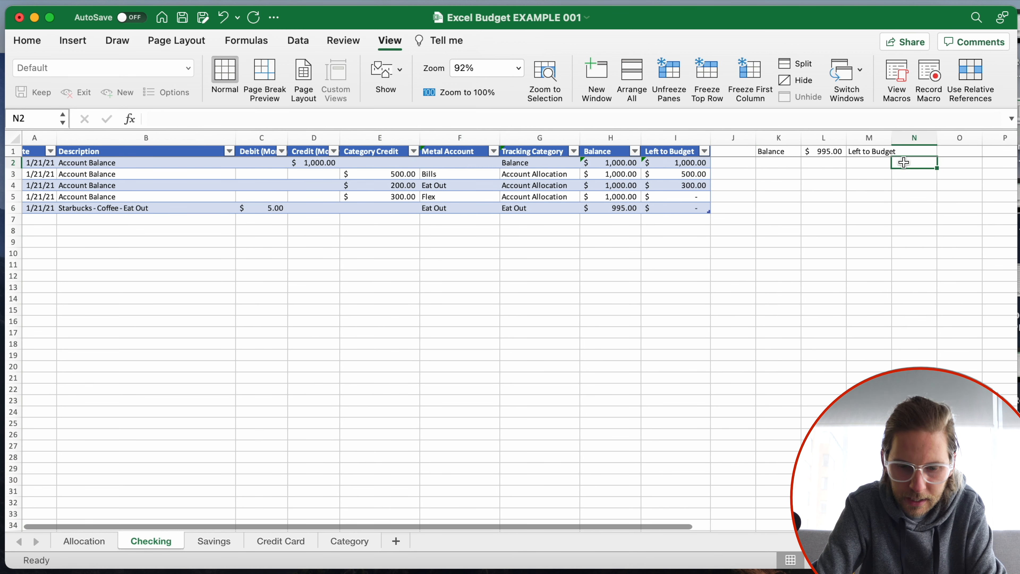
click(903, 151)
text(=sum)
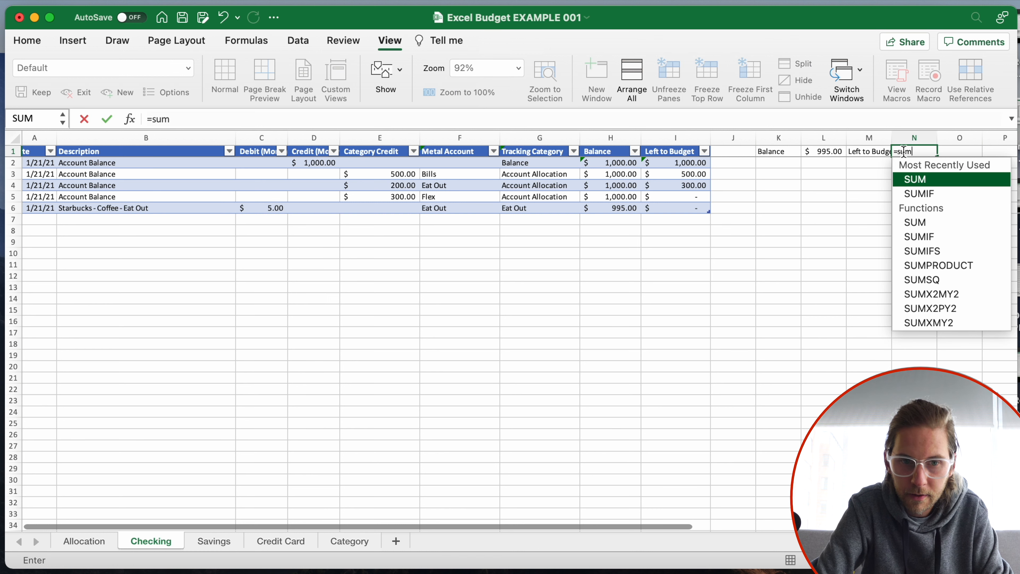
text(()
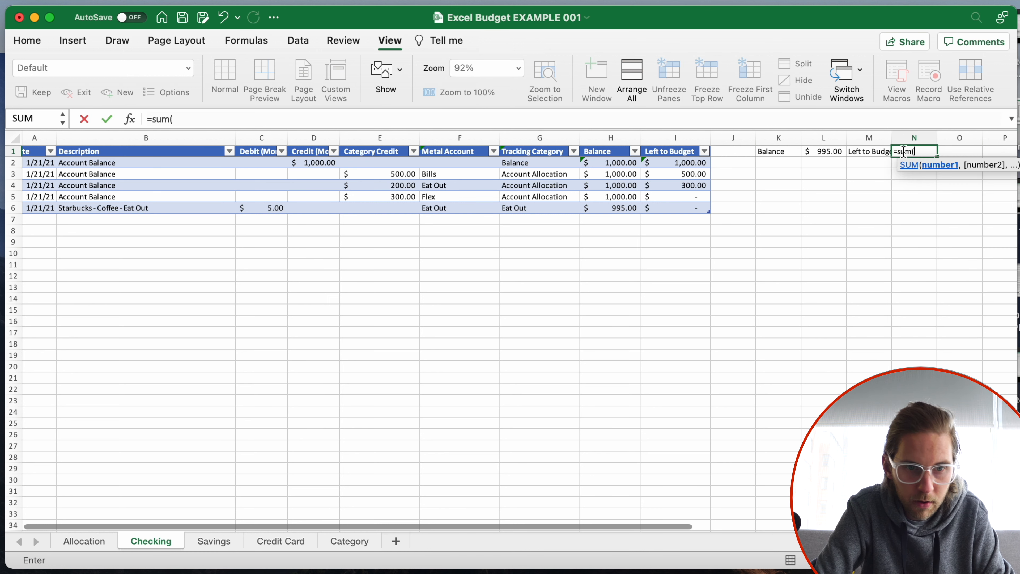
click(330, 137)
text()-sum()
click(371, 137)
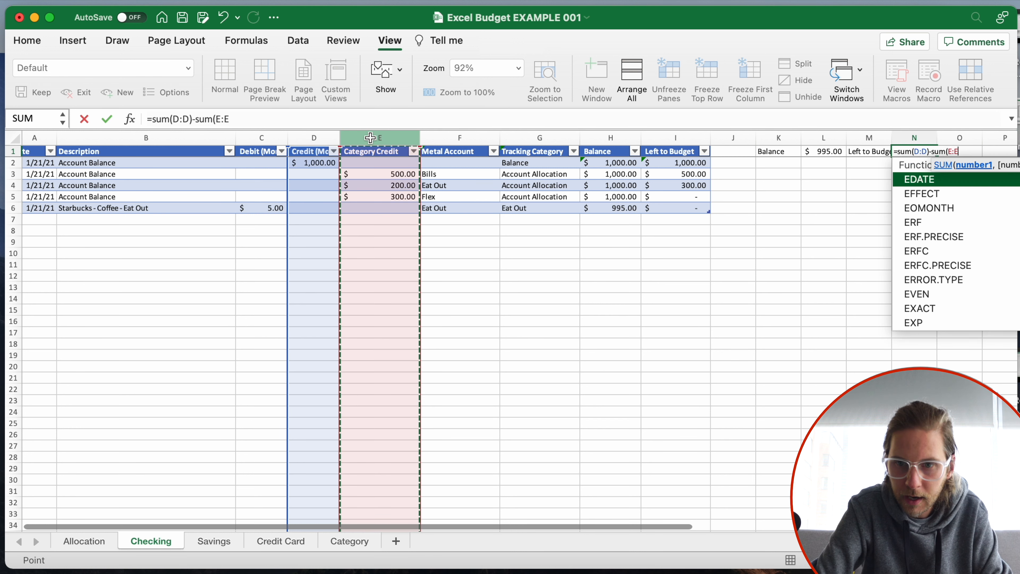
text())
key(Return)
click(869, 310)
key(Up)
key(Up)
key(Up)
key(Up)
key(Up)
key(Up)
key(Up)
key(Up)
key(Up)
key(Up)
key(Up)
key(Up)
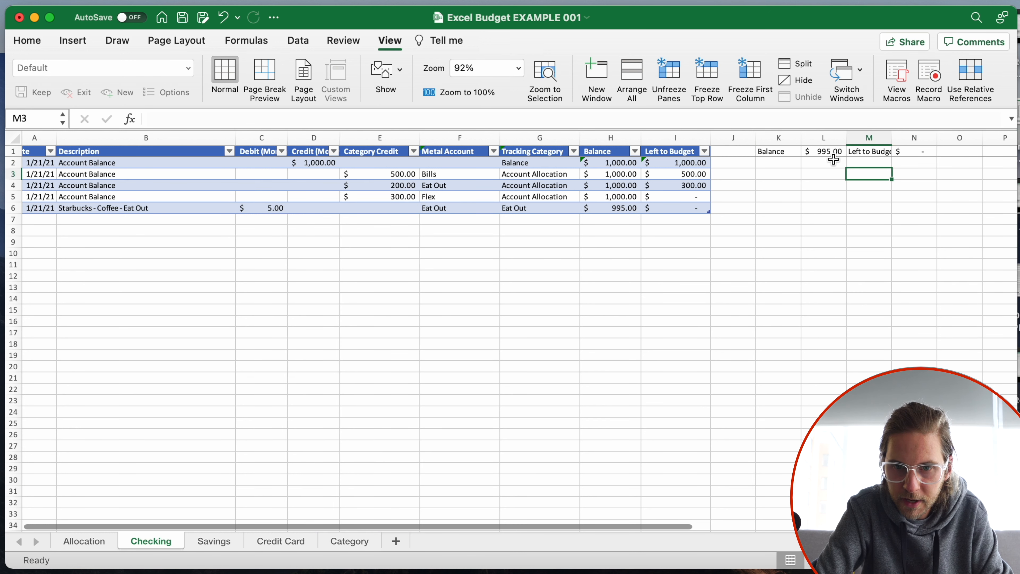
Step: Fill the Balance and Left to Budget result cells, L1 and N1, with yellow on the Checking sheet
click(831, 154)
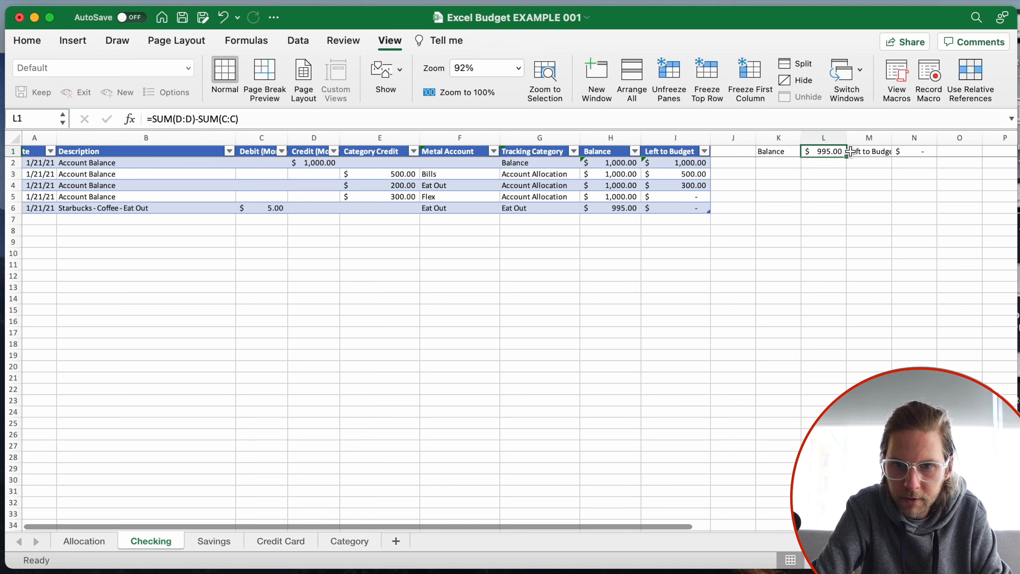
right_click(905, 156)
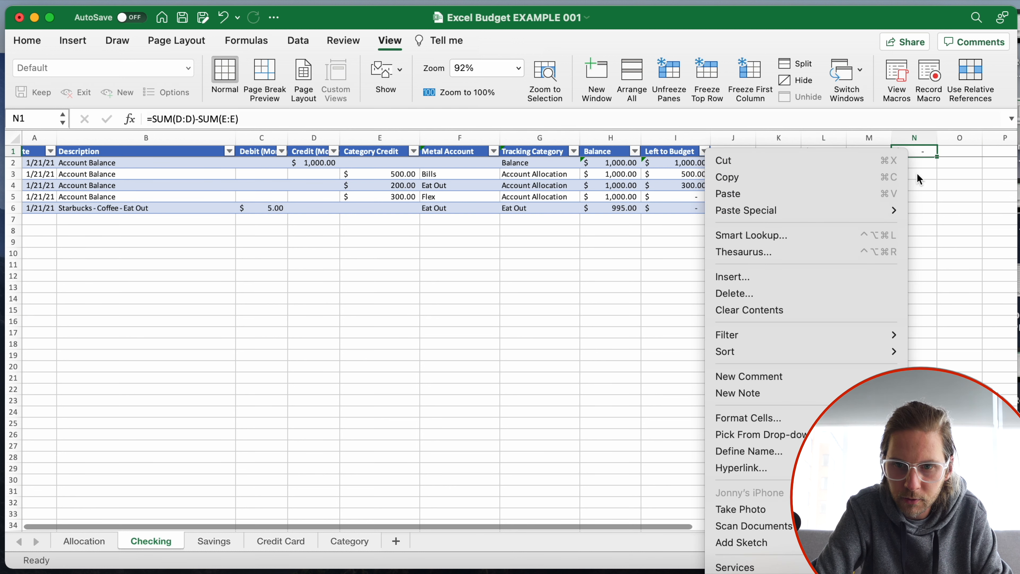
key(Escape)
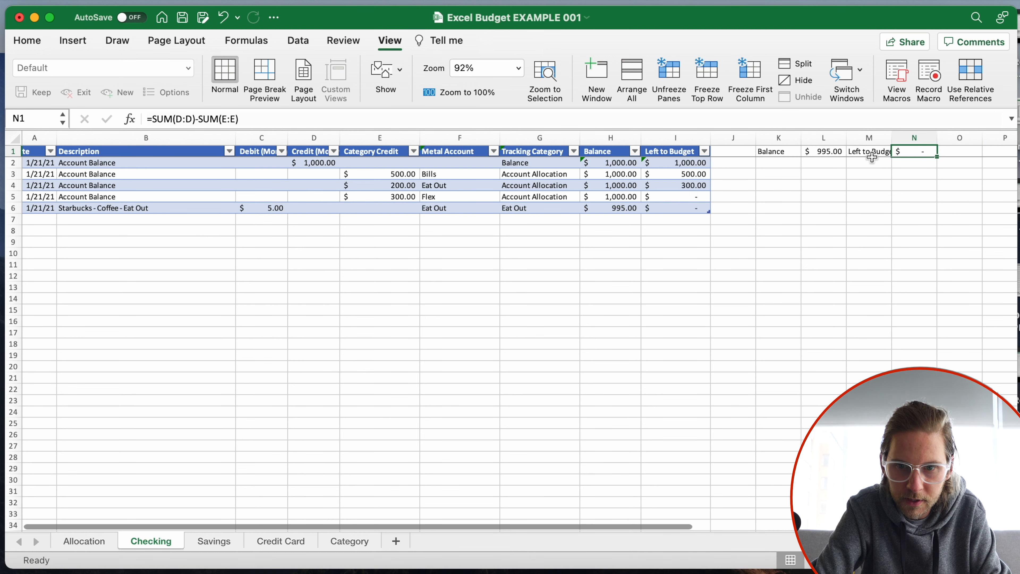
super+click(818, 152)
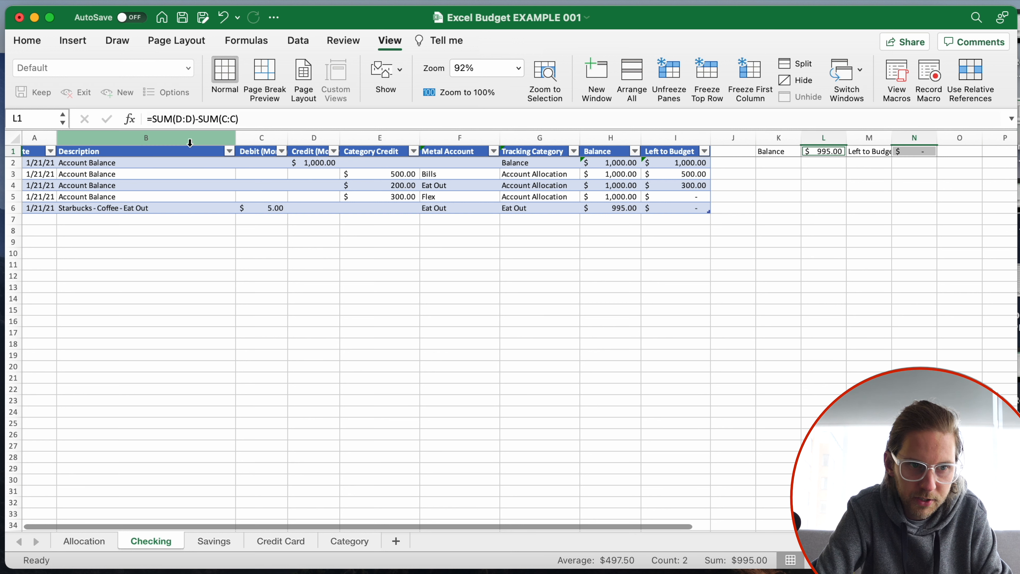
click(27, 41)
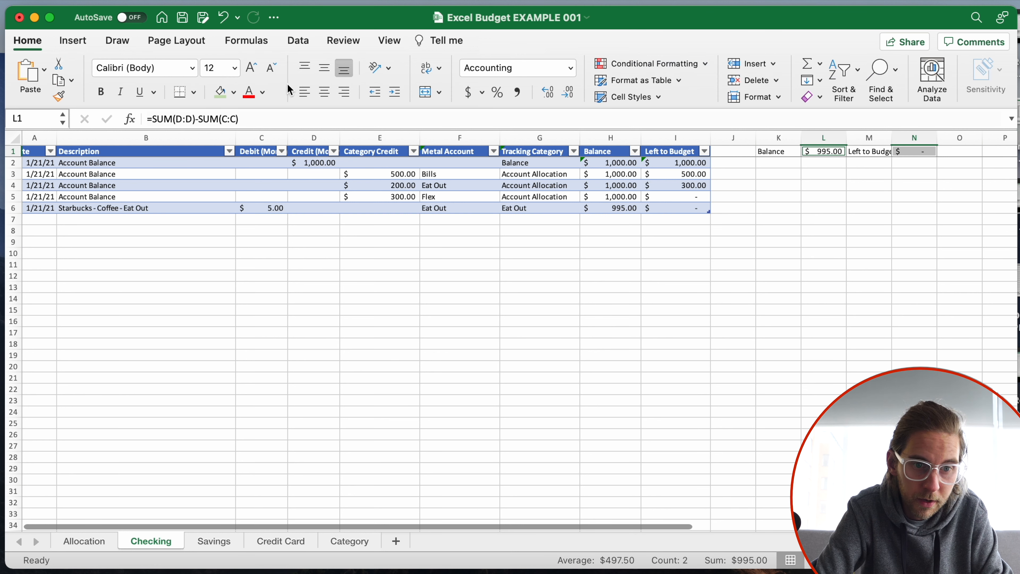
click(234, 97)
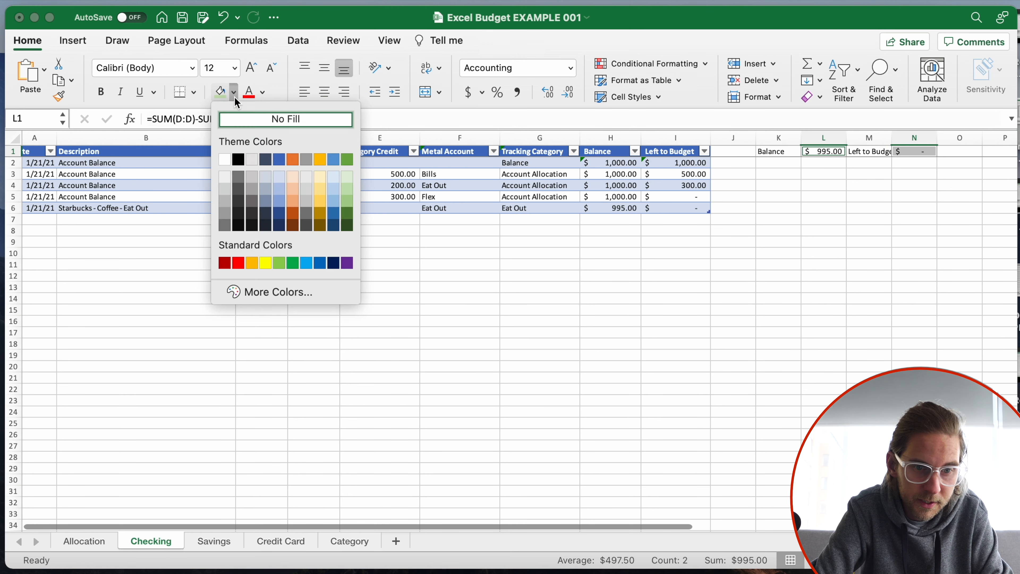
click(267, 263)
Step: Enter the label "Balance" in cell K1 of the Savings sheet
click(232, 542)
click(823, 155)
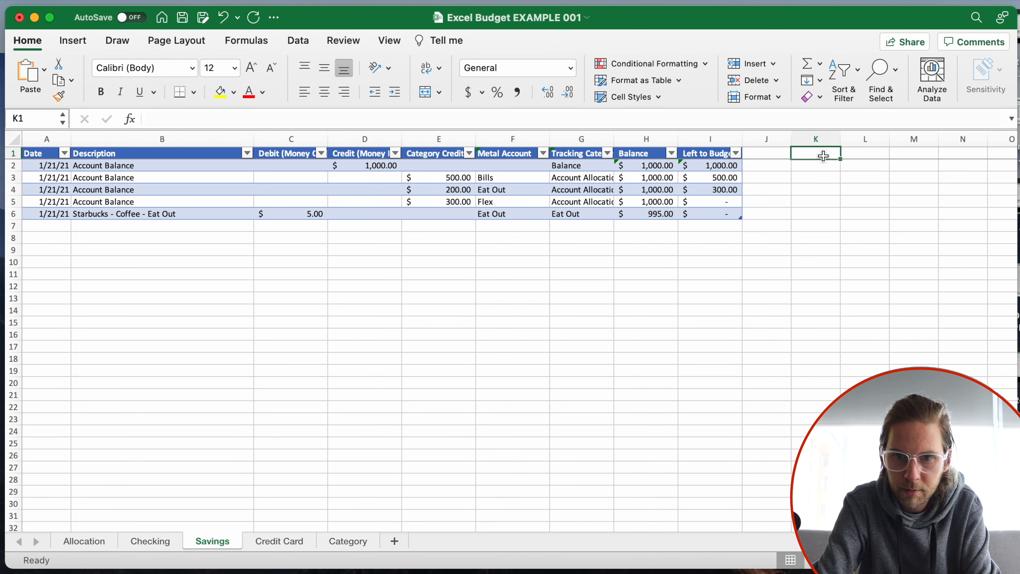
text(Balance)
key(Tab)
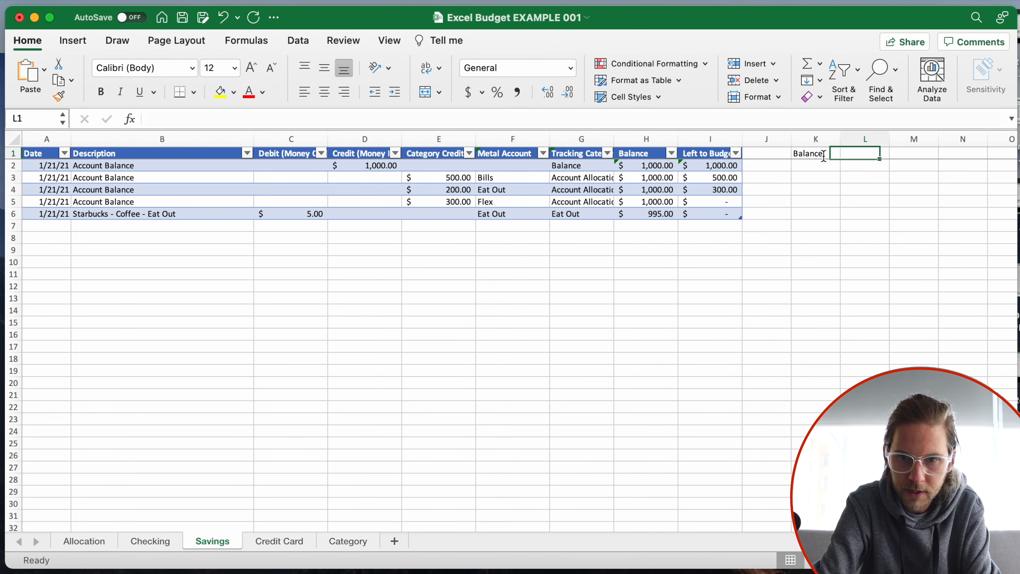
Step: Calculate the savings balance in L1 with the formula =SUM(D:D)-SUM(C:C), subtracting total debits from total credits
text(=sum()
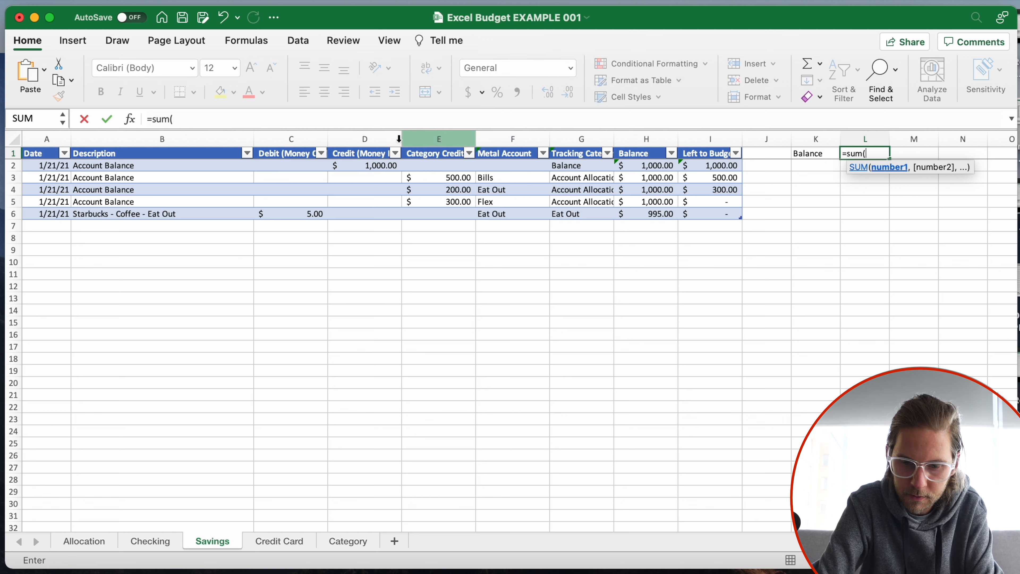
click(385, 139)
text()-sum()
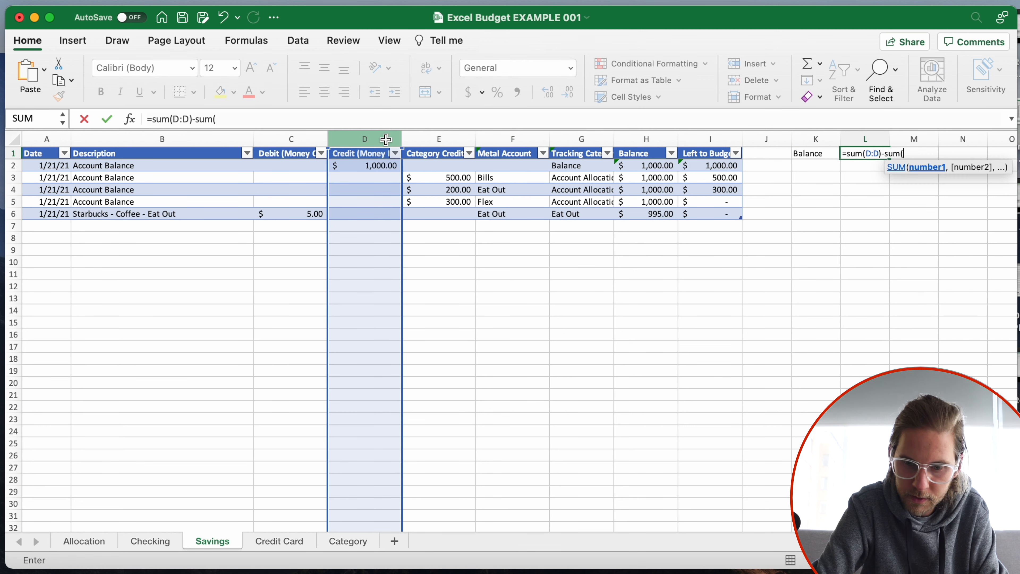
click(283, 140)
key(Return)
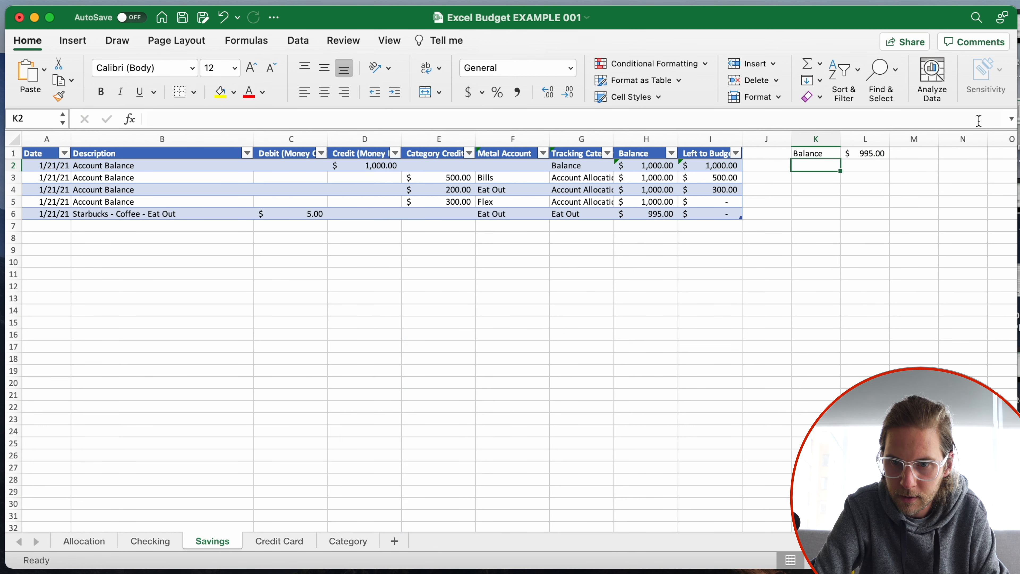
Step: Enter the formula =SUM(D:D)-SUM(E:E) in N1 of the Savings sheet to calculate the amount left to budget
click(959, 153)
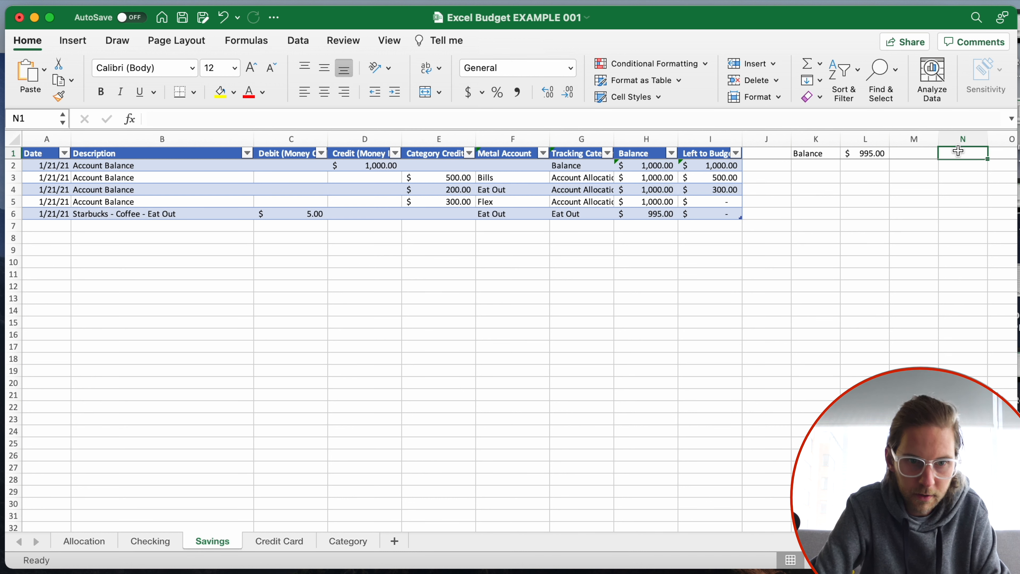
text(=sum()
click(353, 137)
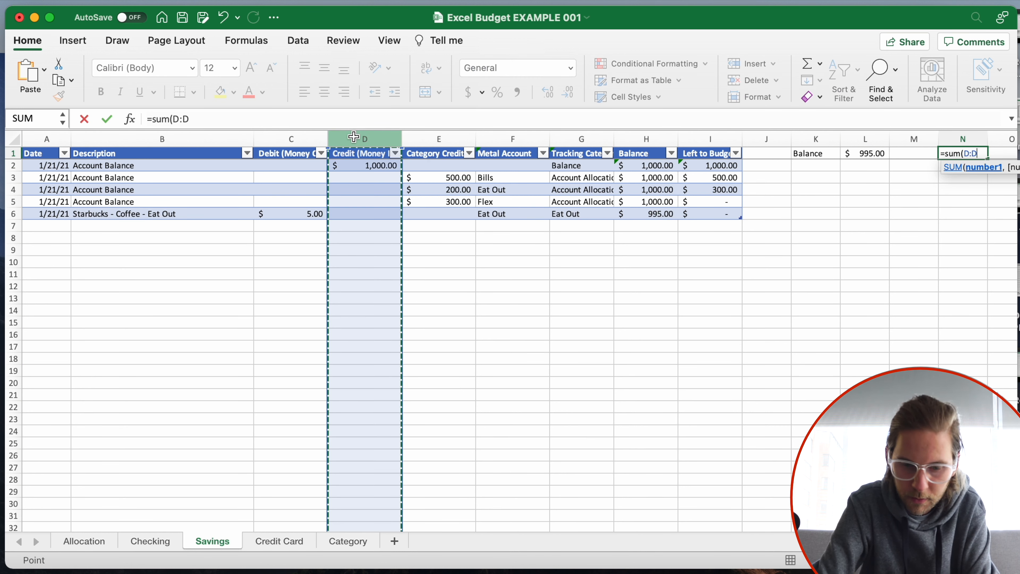
text()-sum()
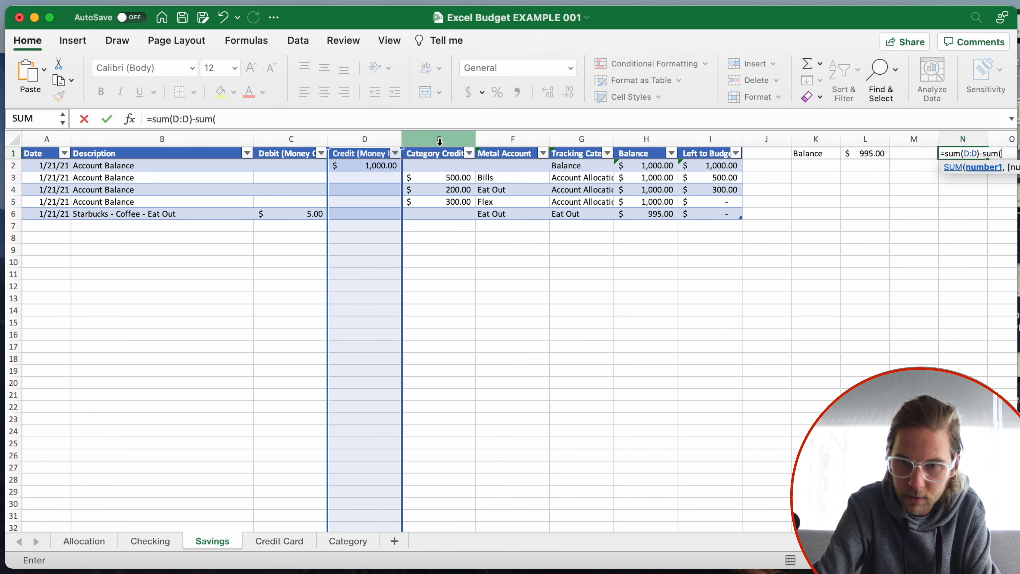
click(427, 141)
key(Return)
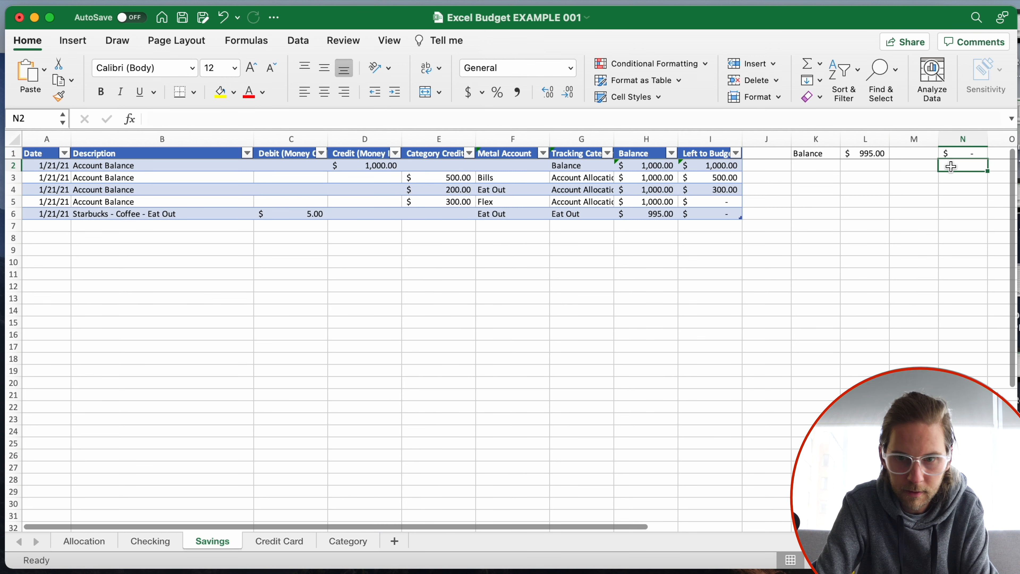
Step: Label the Savings sheet's unallocated amount by entering "Left to Budget" in cell M1
click(926, 153)
text(Left to Budget)
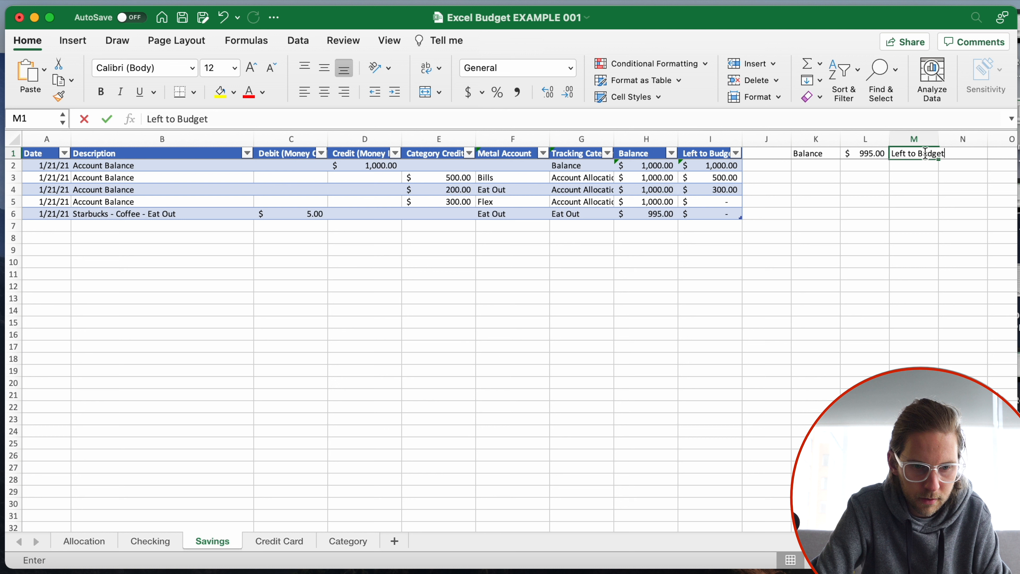
key(Return)
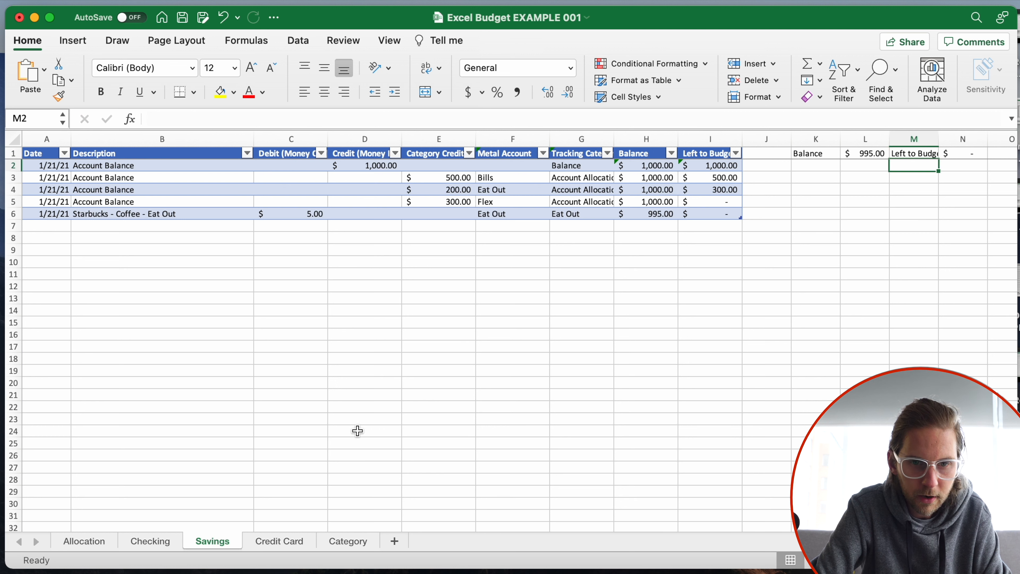
click(358, 431)
Step: Delete the Left to Budget column (column I) from the Credit Card sheet
click(279, 541)
click(852, 165)
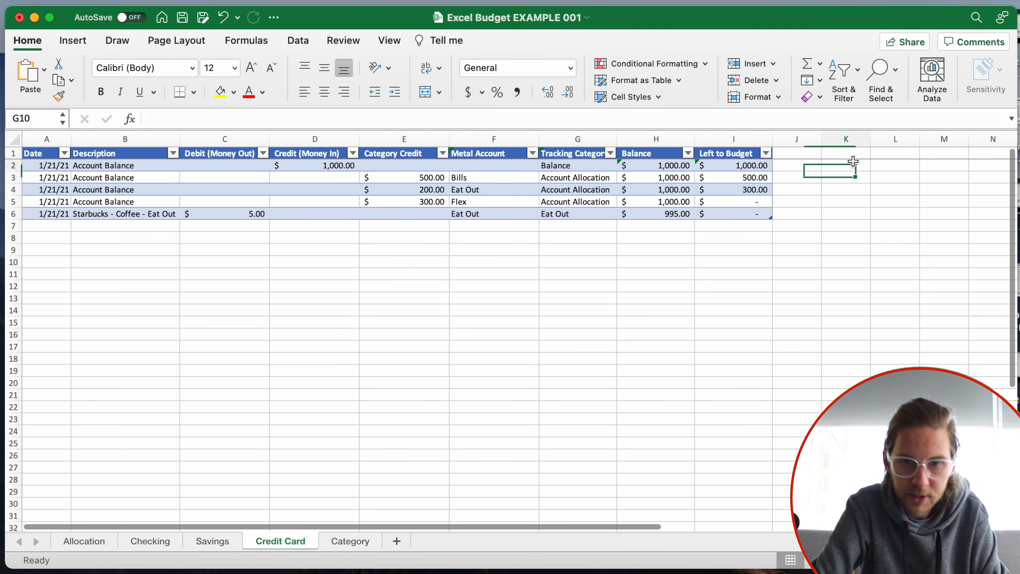
click(748, 140)
right_click(748, 139)
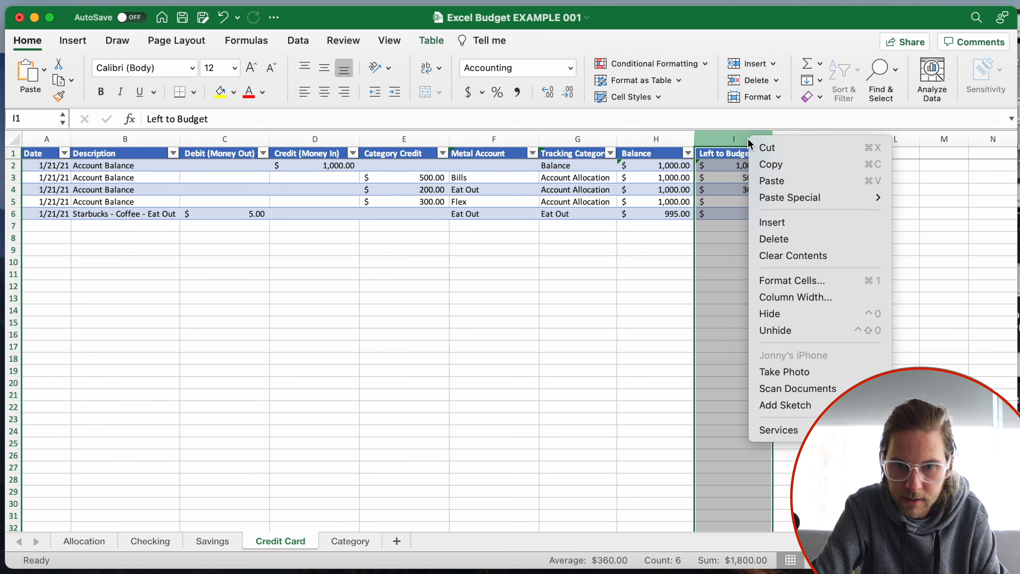
click(768, 239)
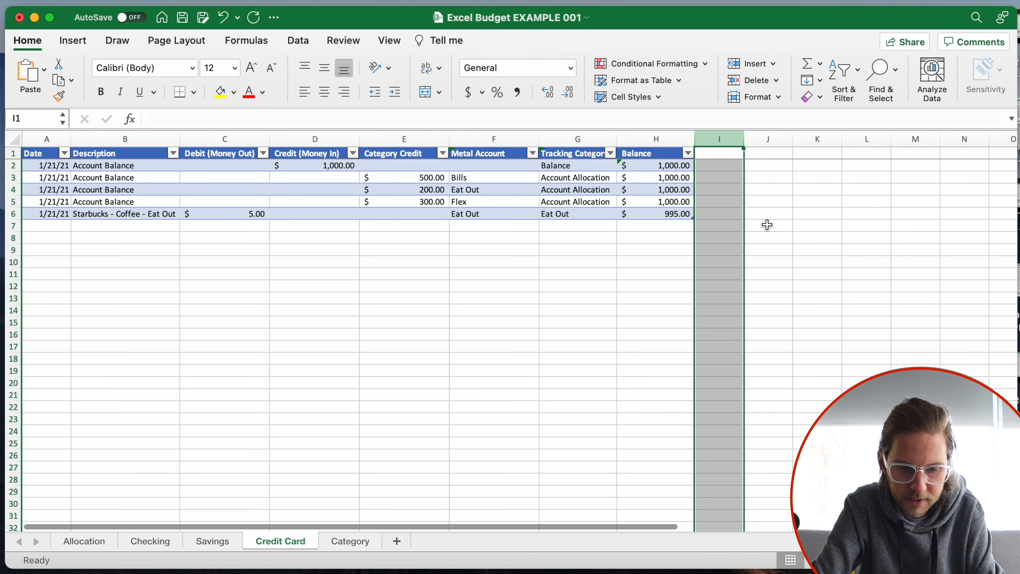
Step: Enter the label "Balance" in cell J1 of the Credit Card sheet
click(766, 153)
text(Bala)
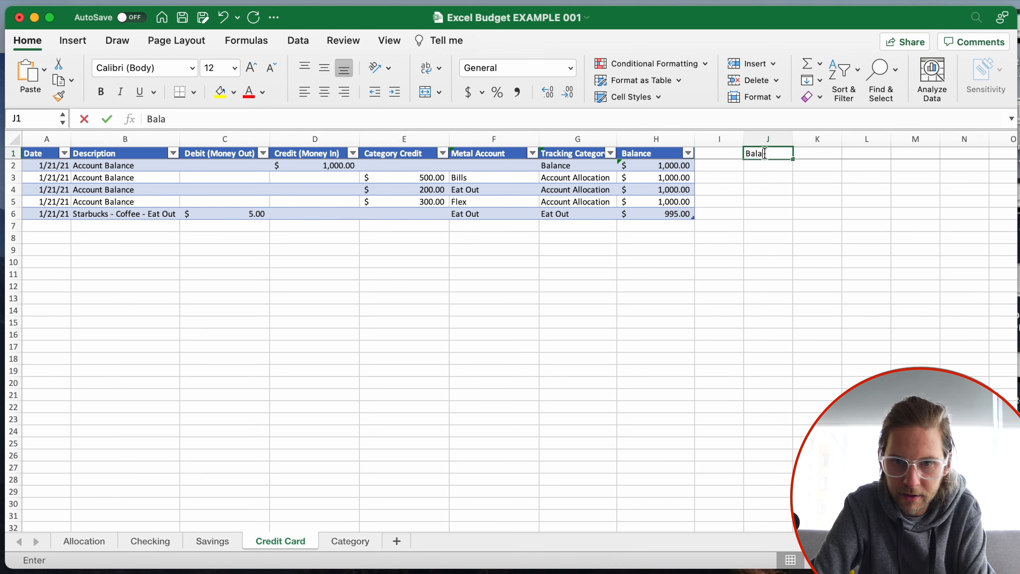
key(Return)
key(Right)
key(Right)
key(Left)
key(Up)
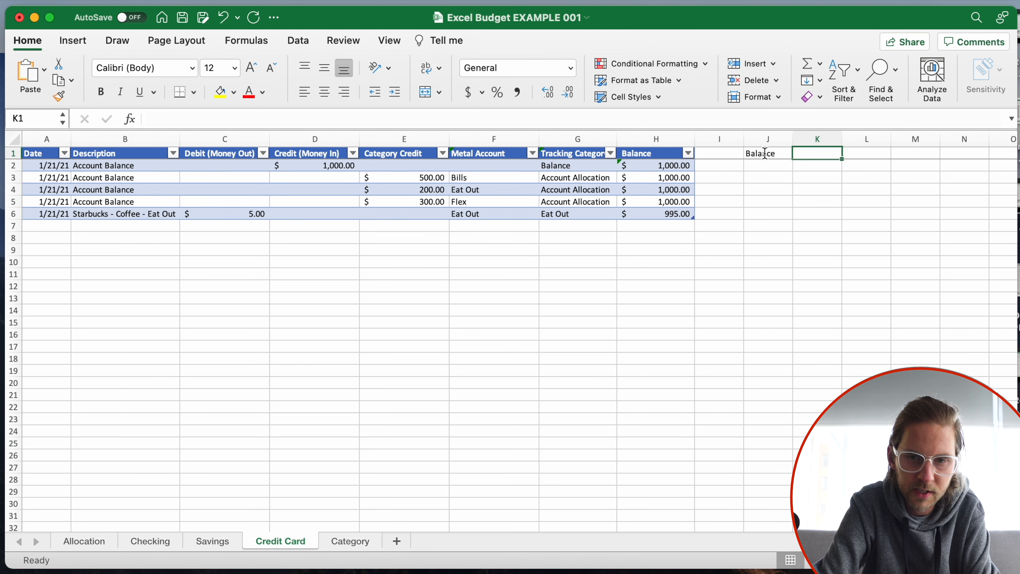
Step: Enter the formula =SUM(C:C)-SUM(D:D) in K1 of the Credit Card sheet to subtract total credits from total debits
text(=sum()
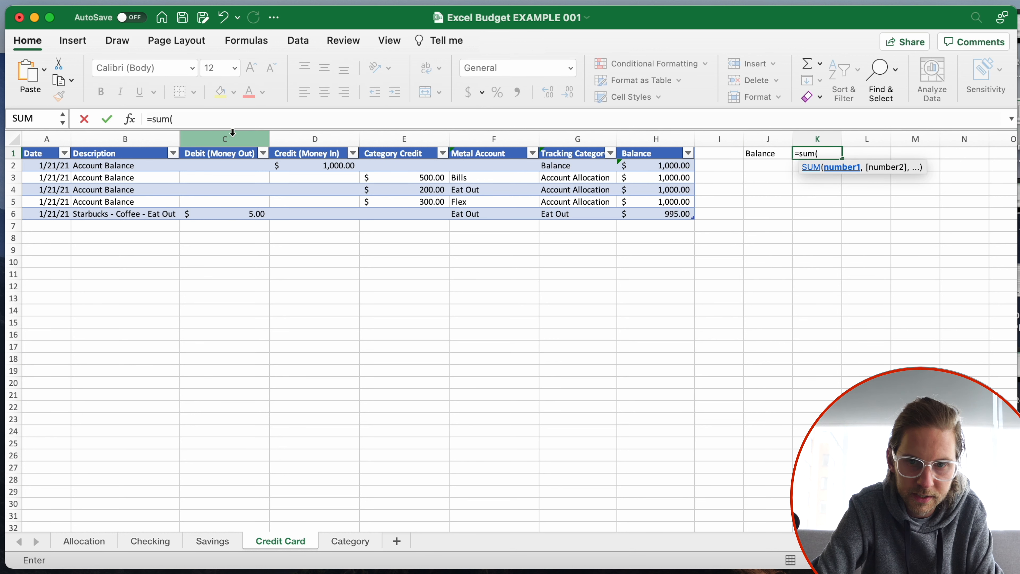
click(215, 137)
text()-sum()
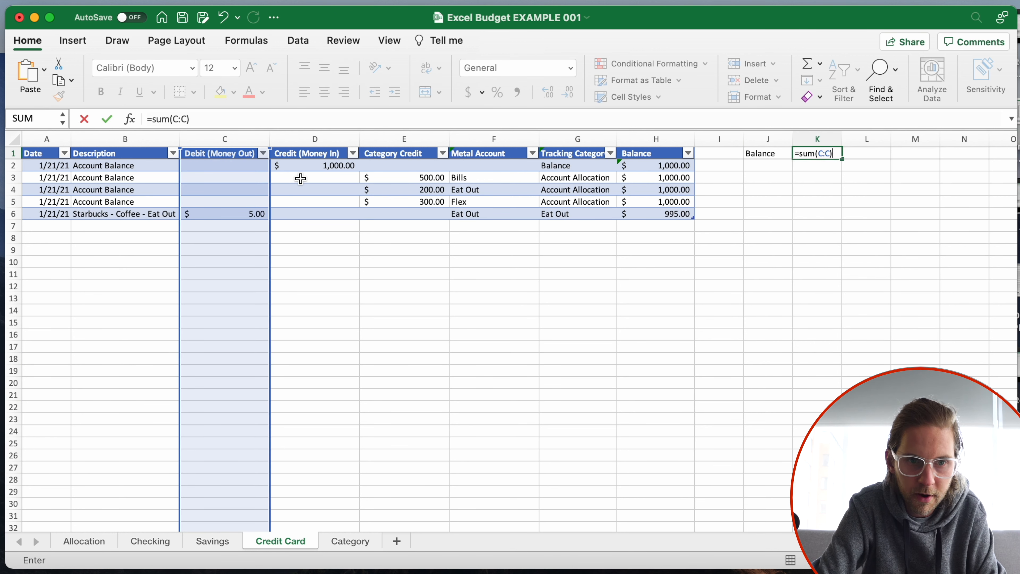
click(319, 143)
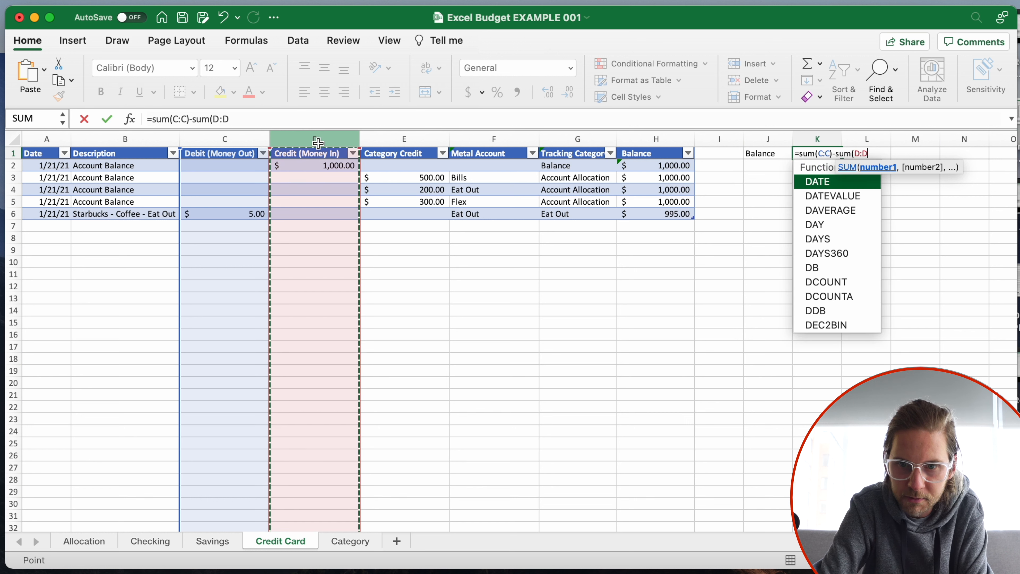
key(Return)
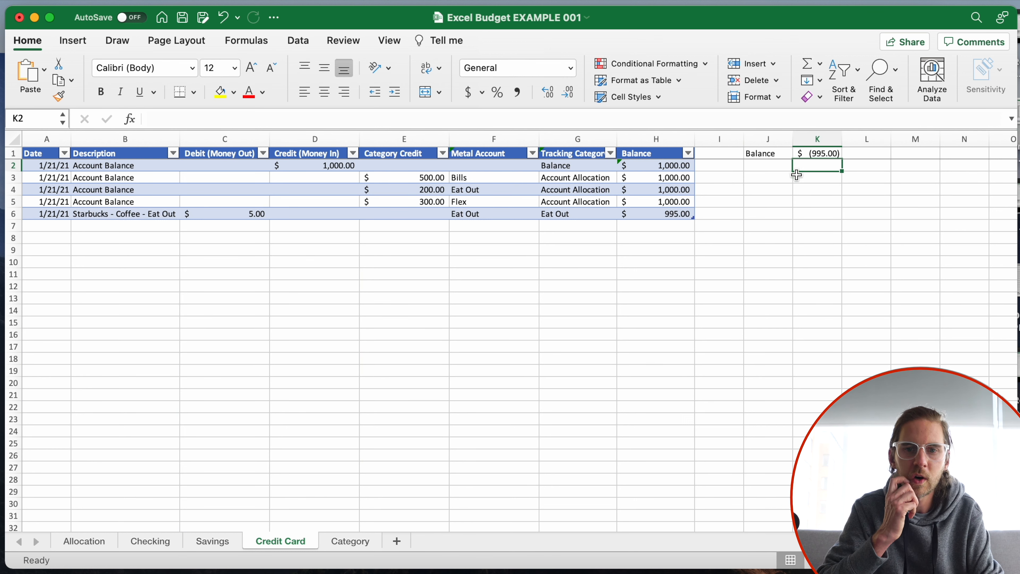
Step: Clear the Category Credit amounts in cells E3:E5 of the Credit Card table
click(462, 166)
mouse_move(405, 177)
mouse_down()
mouse_move(406, 201)
mouse_move(402, 181)
mouse_up()
key(Delete)
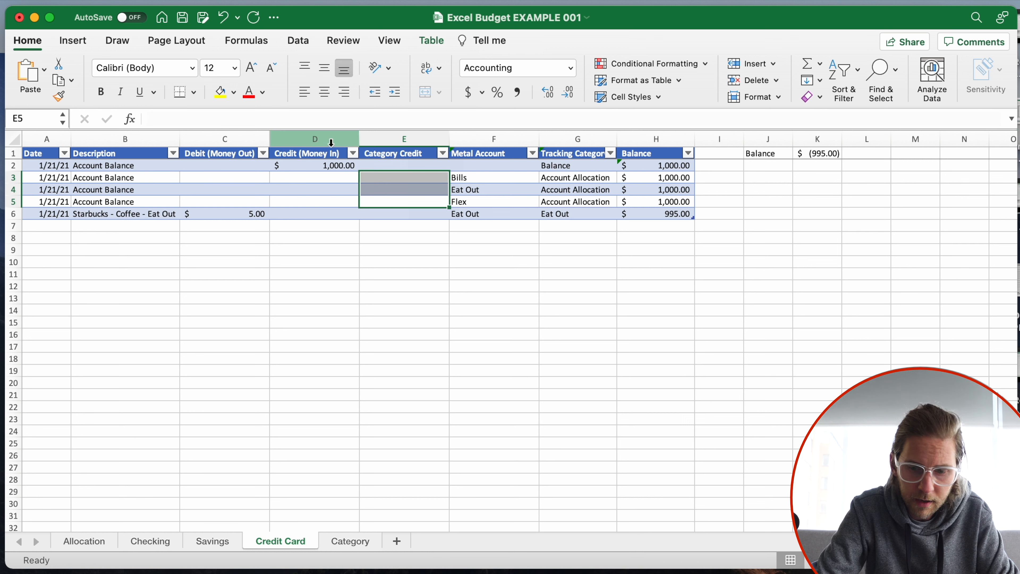
Step: Set the Account Balance credit in D2 of the Credit Card sheet to 0 and enter debits of 10 in C3:C5
click(325, 166)
key(Delete)
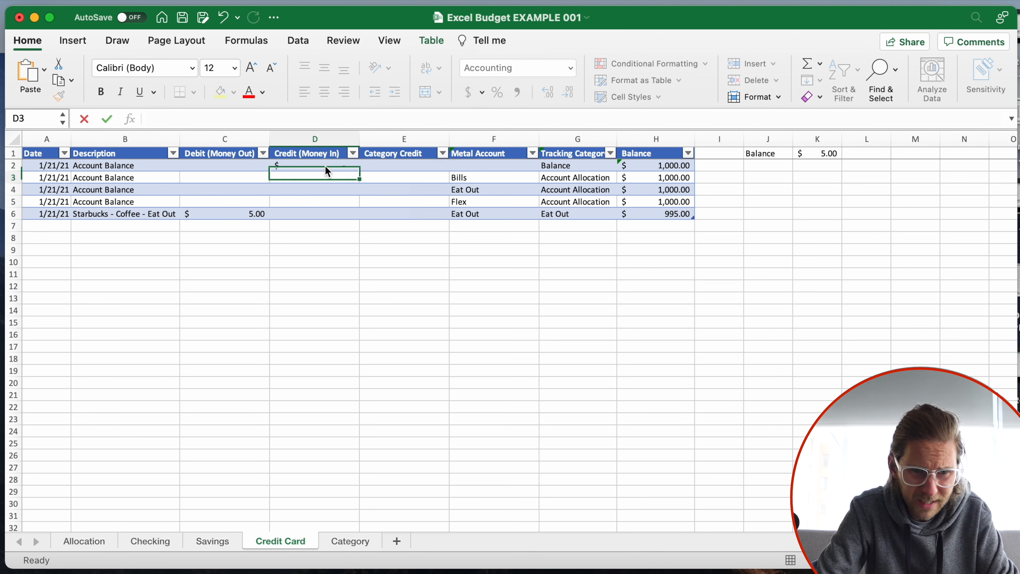
click(251, 171)
click(250, 175)
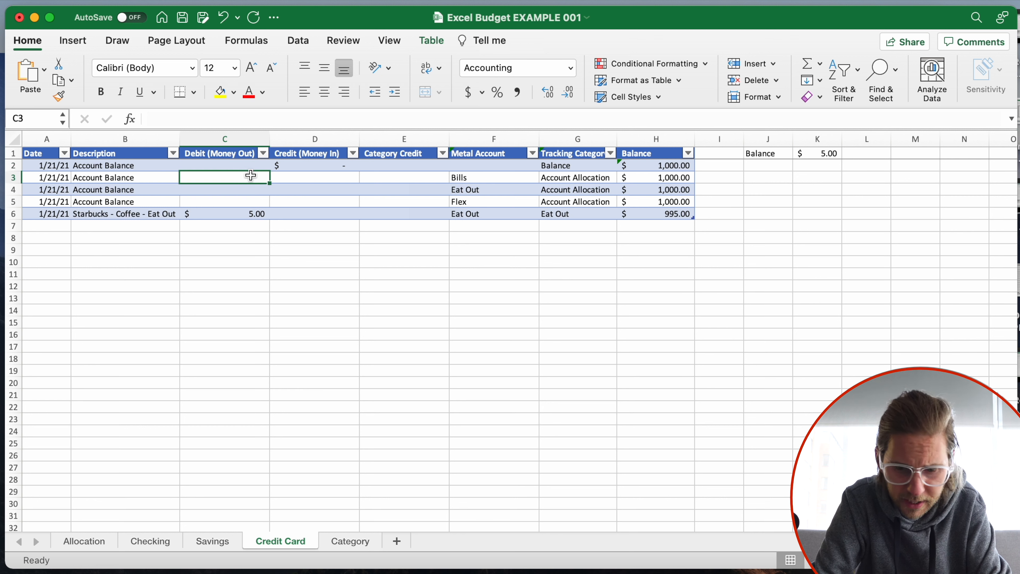
text(10)
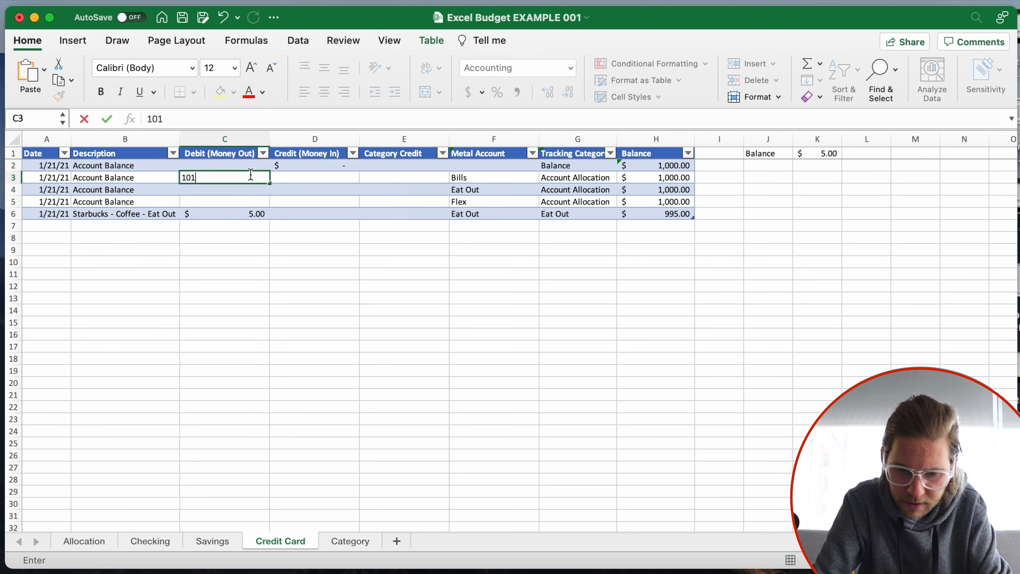
key(Return)
text(10)
key(Return)
text(10)
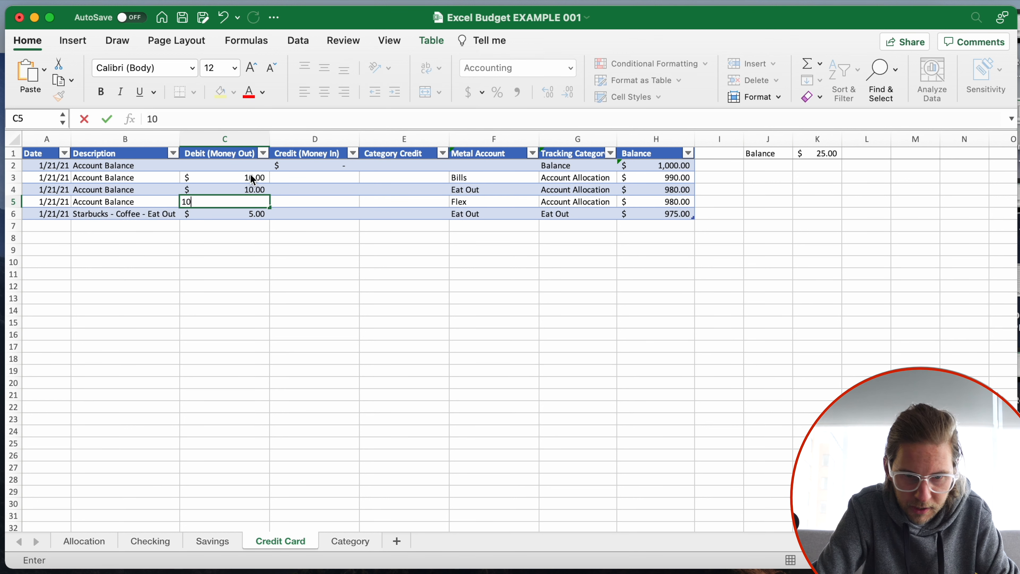
key(Return)
Step: Set the starting value of the Credit Card table's Balance column in H2 to 0
click(639, 249)
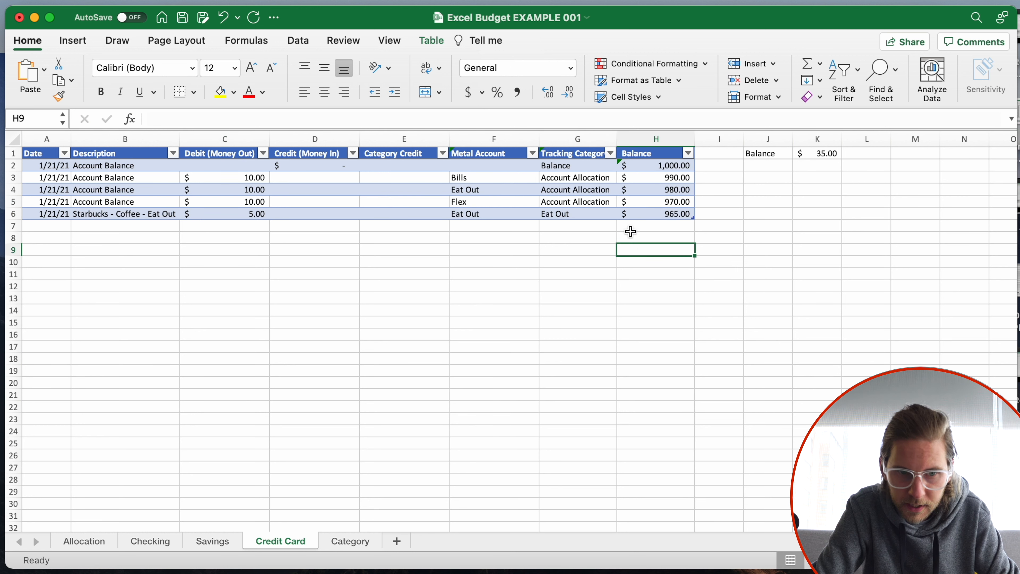
click(404, 182)
click(335, 177)
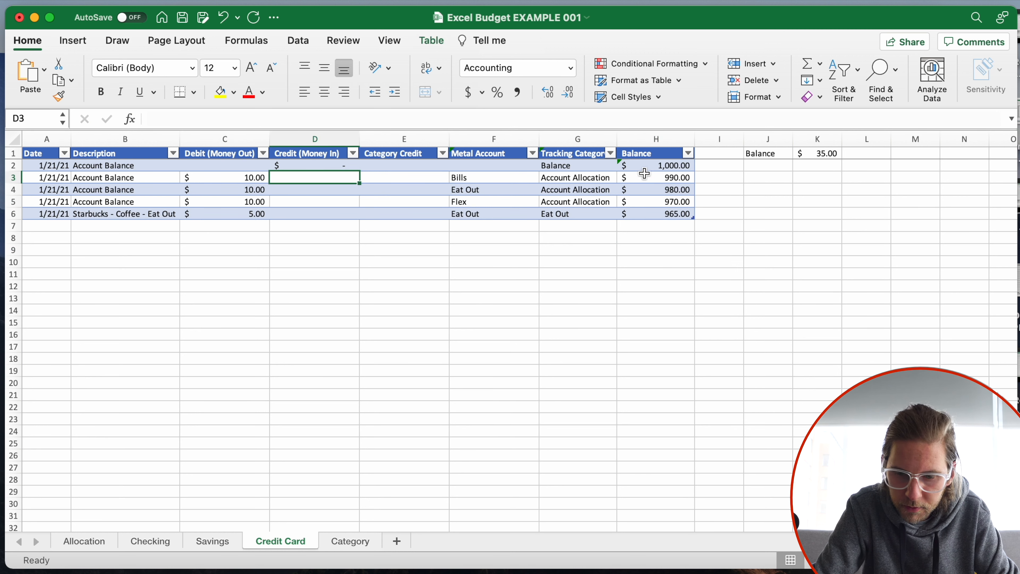
click(650, 170)
key(Delete)
click(656, 177)
click(701, 287)
click(670, 189)
click(410, 189)
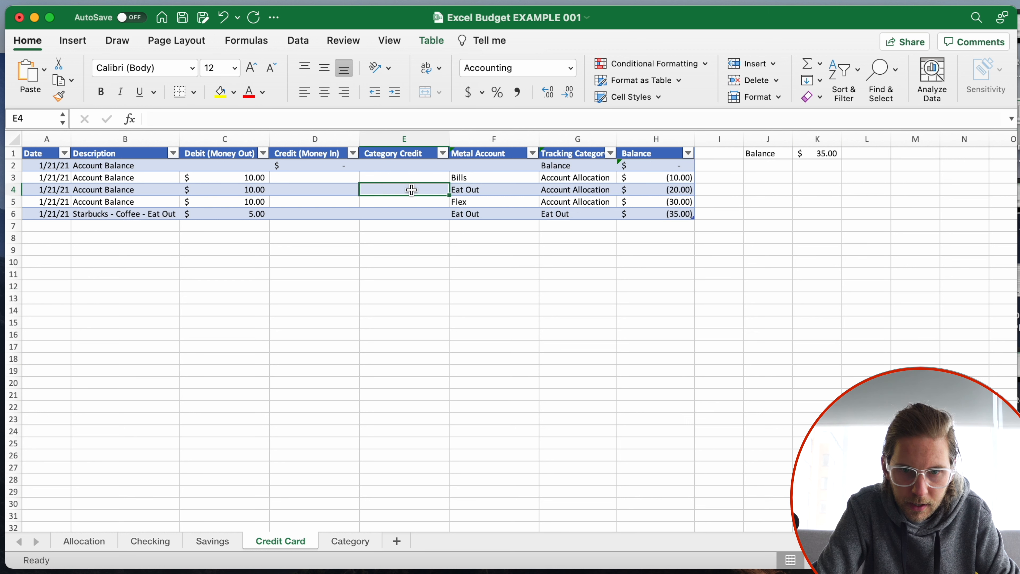
Step: Replace the Balance formula in H3 with =H2+[@[Debit (Money Out)]]-[@[Credit (Money In)]] and fill it down to H6
click(648, 175)
double_click(647, 175)
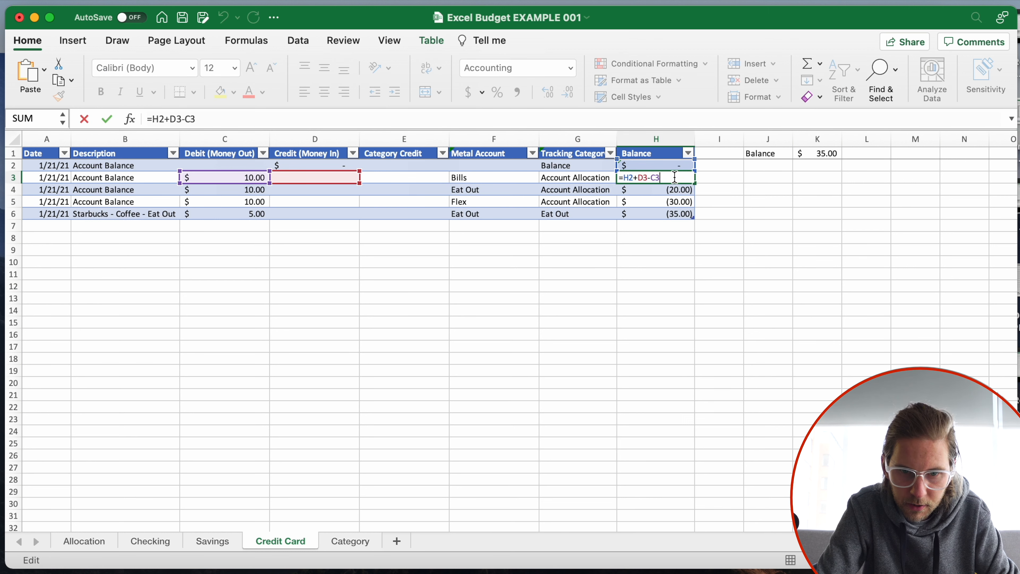
key(BackSpace)
key(BackSpace)
key(BackSpace)
key(BackSpace)
key(BackSpace)
key(BackSpace)
key(BackSpace)
key(BackSpace)
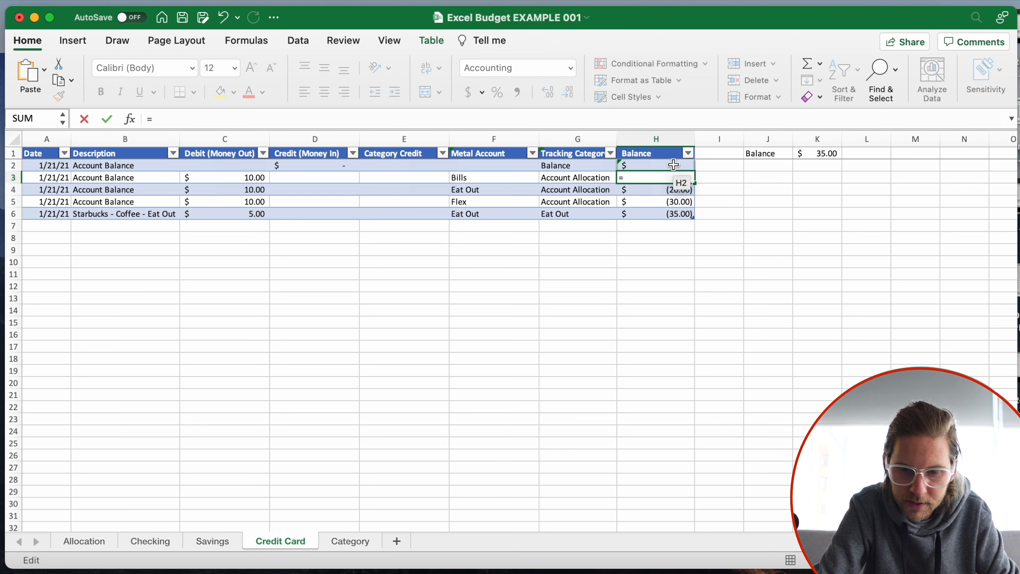
click(673, 165)
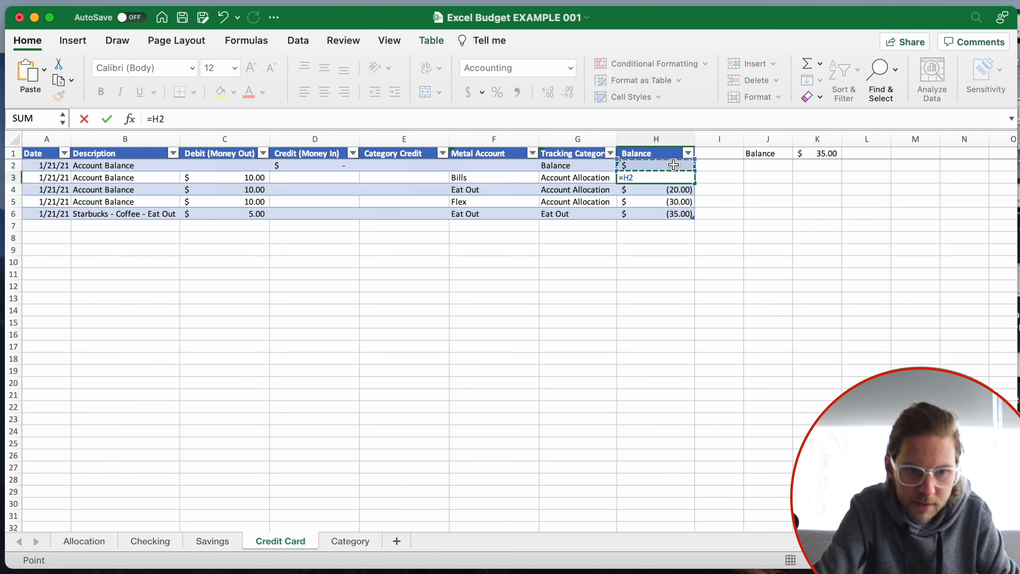
click(252, 185)
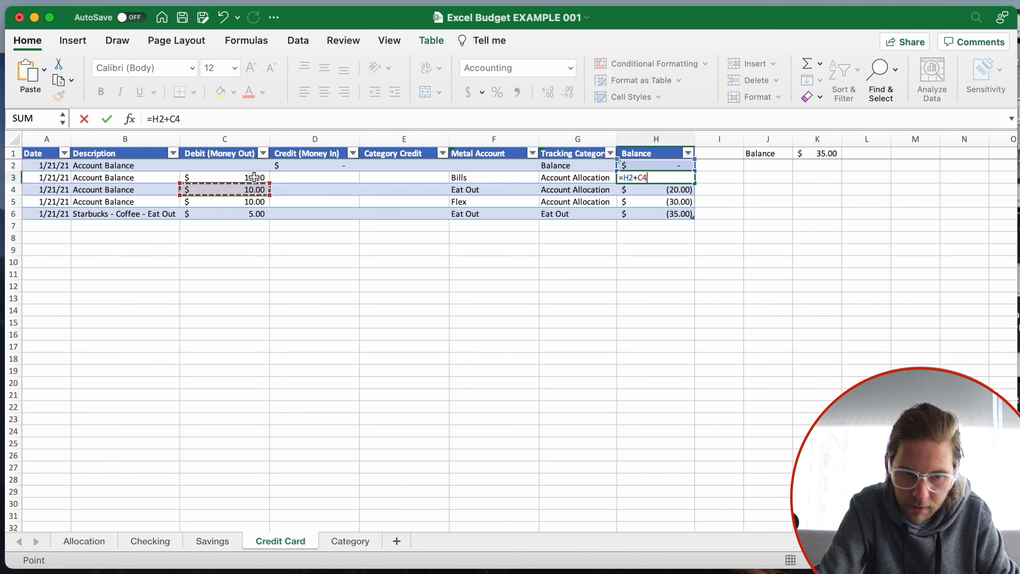
click(253, 177)
text(-)
click(287, 177)
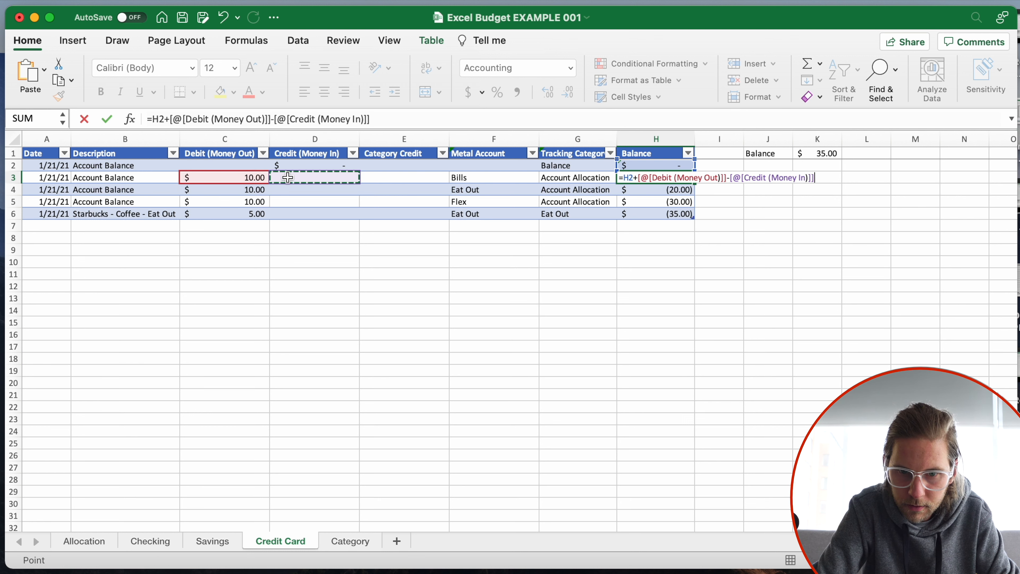
key(Return)
click(693, 180)
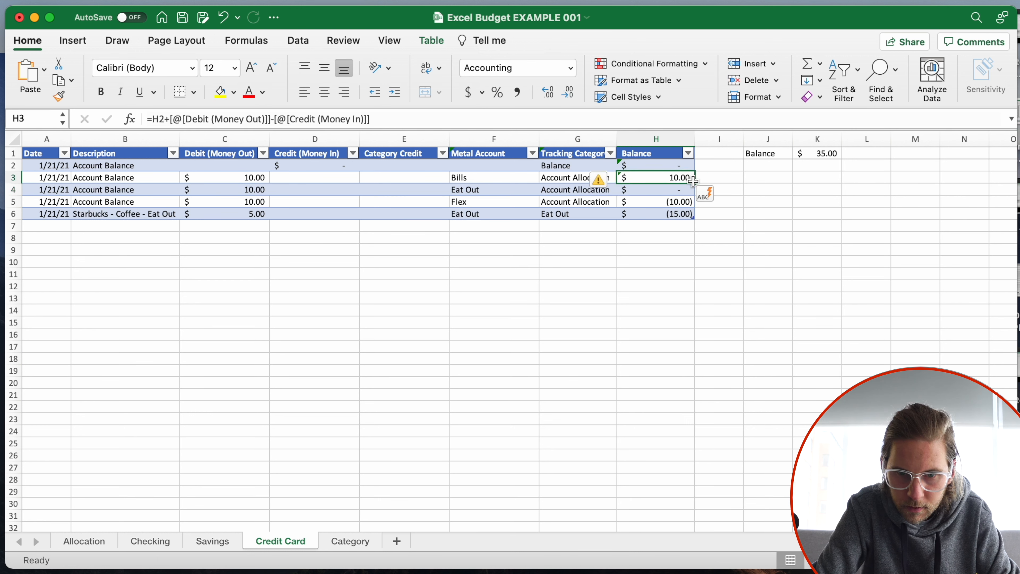
double_click(693, 181)
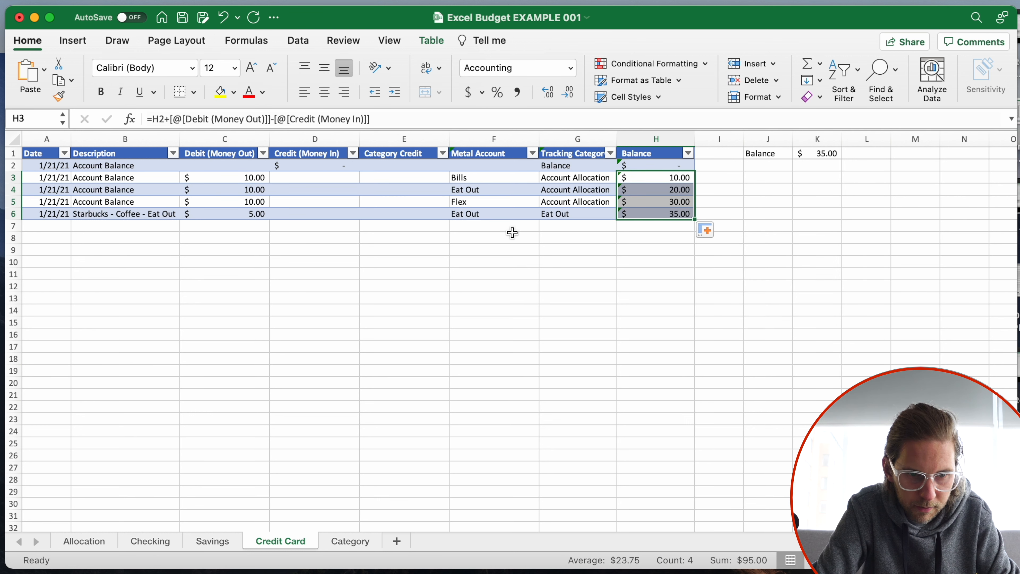
Step: Add a Credit Card entry in row 7 with a debit of 10 and Eat Out as both Metal Account and Tracking Category
click(232, 212)
click(225, 227)
text(10)
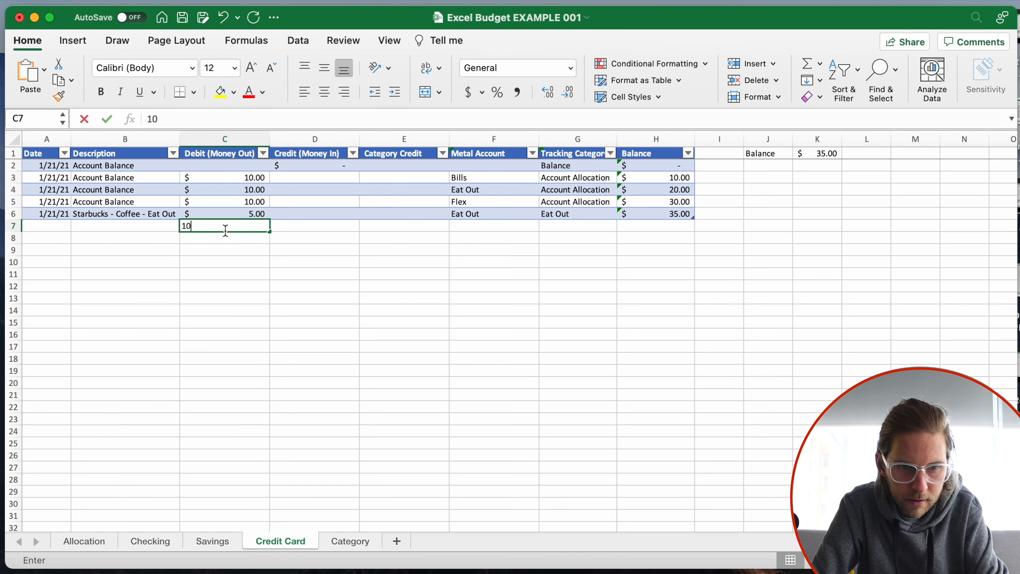
key(Return)
key(Up)
key(Right)
key(Right)
key(Right)
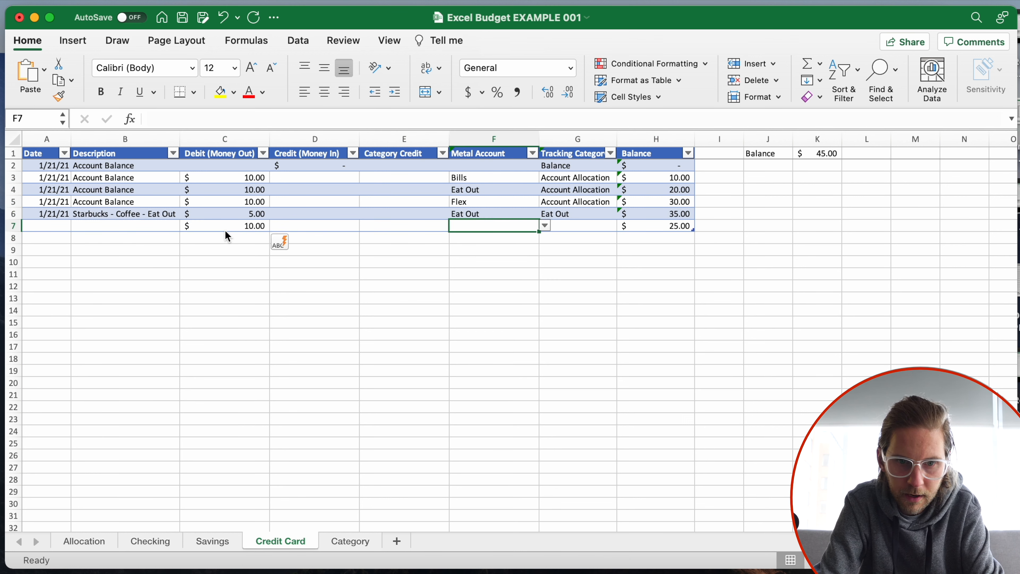
text(Eat Out)
key(Tab)
text(Eat Out)
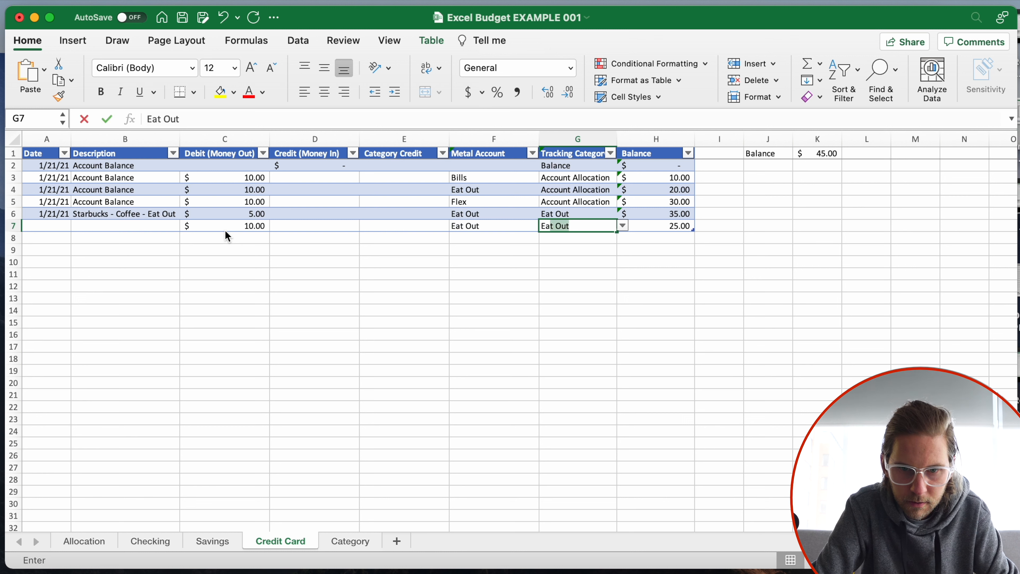
key(Return)
Step: Examine the Balance formula in H7 of the new Credit Card row
click(662, 227)
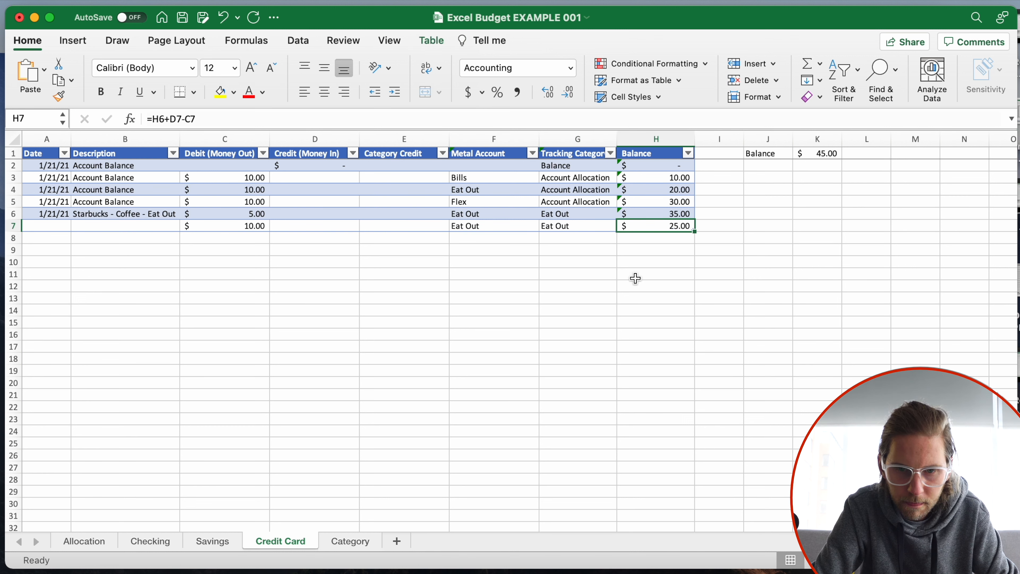
double_click(666, 227)
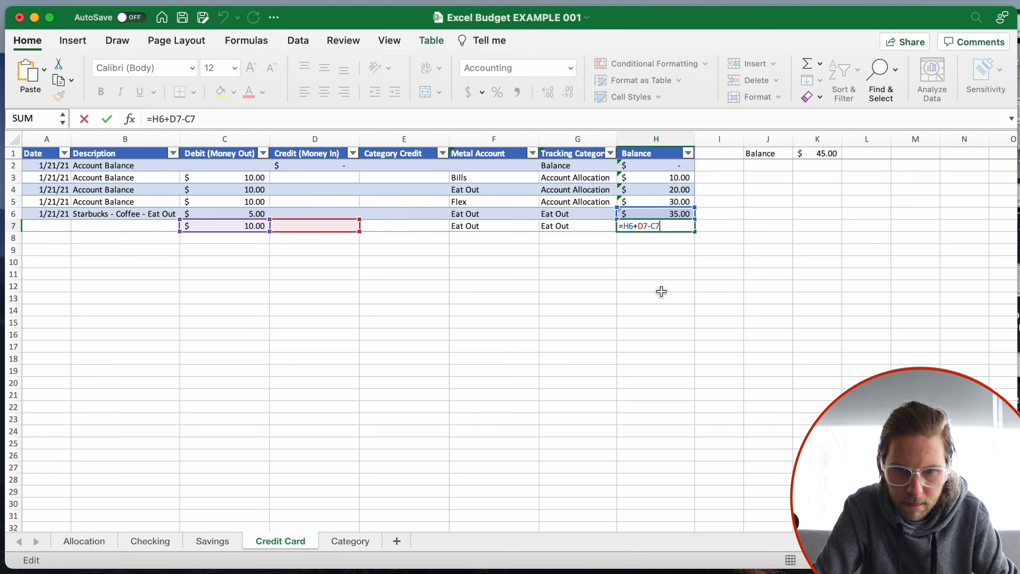
key(Return)
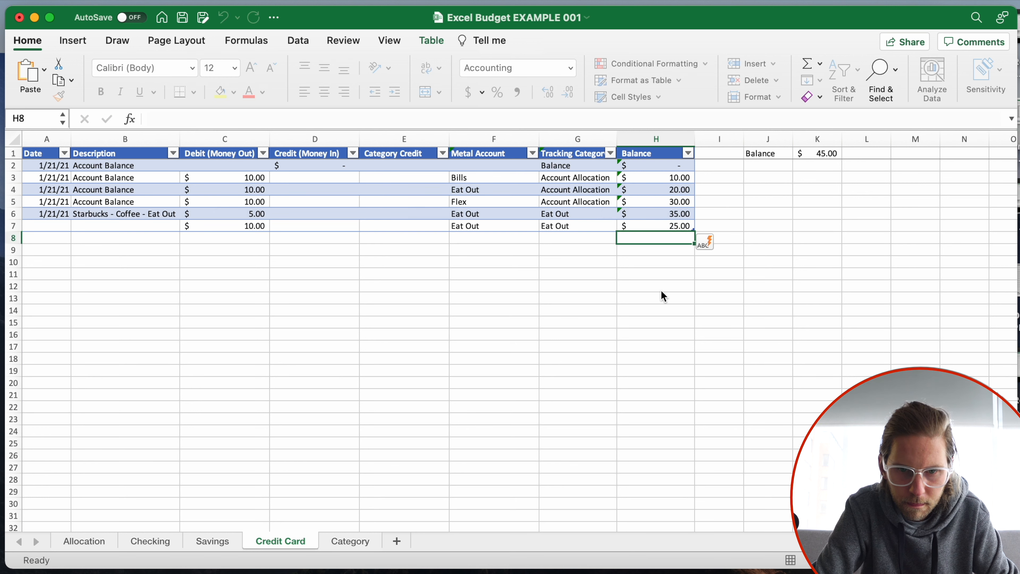
click(643, 222)
double_click(643, 222)
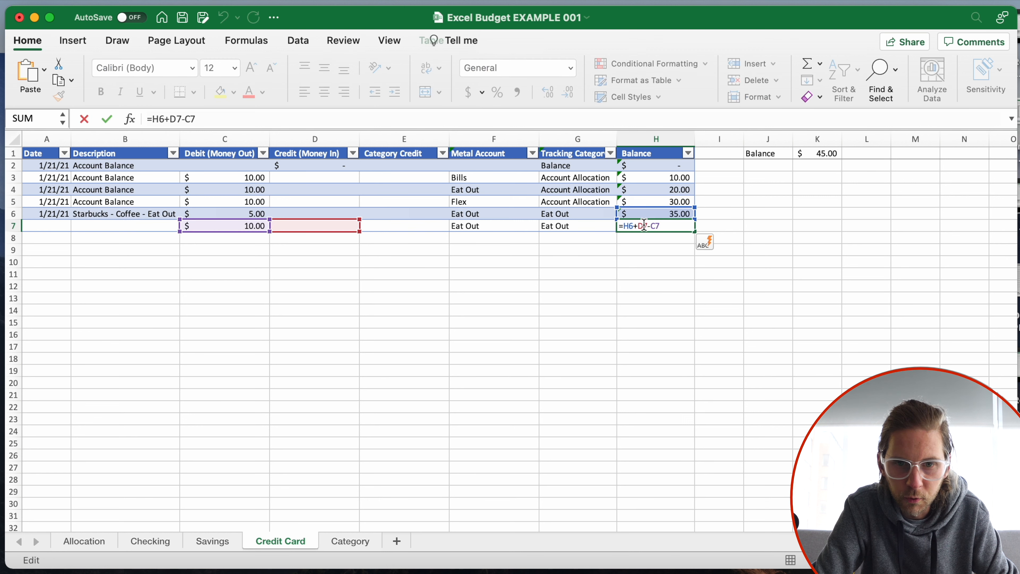
click(699, 312)
Step: Delete the Balance column (column H) from the Credit Card sheet
click(670, 139)
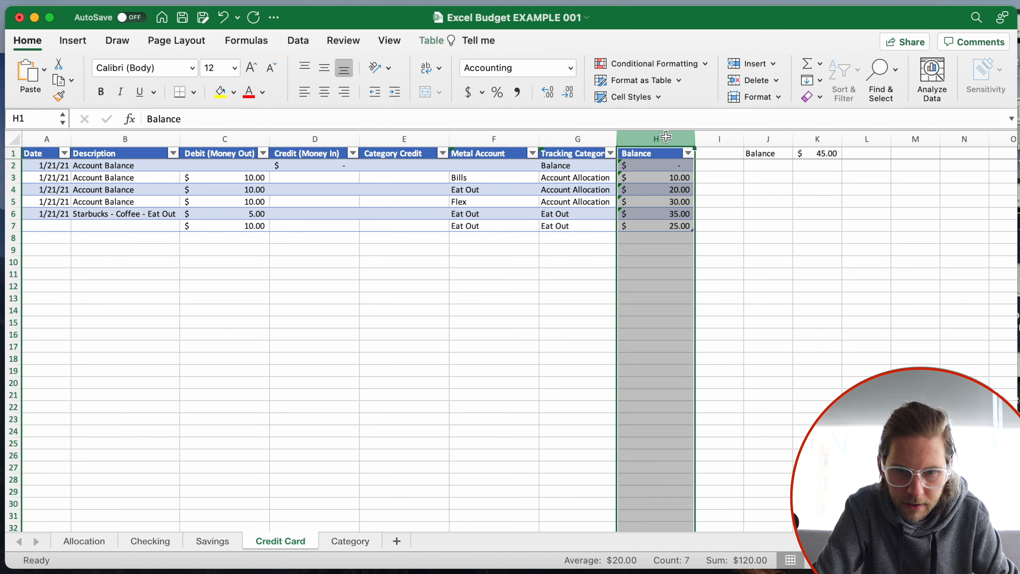
right_click(667, 142)
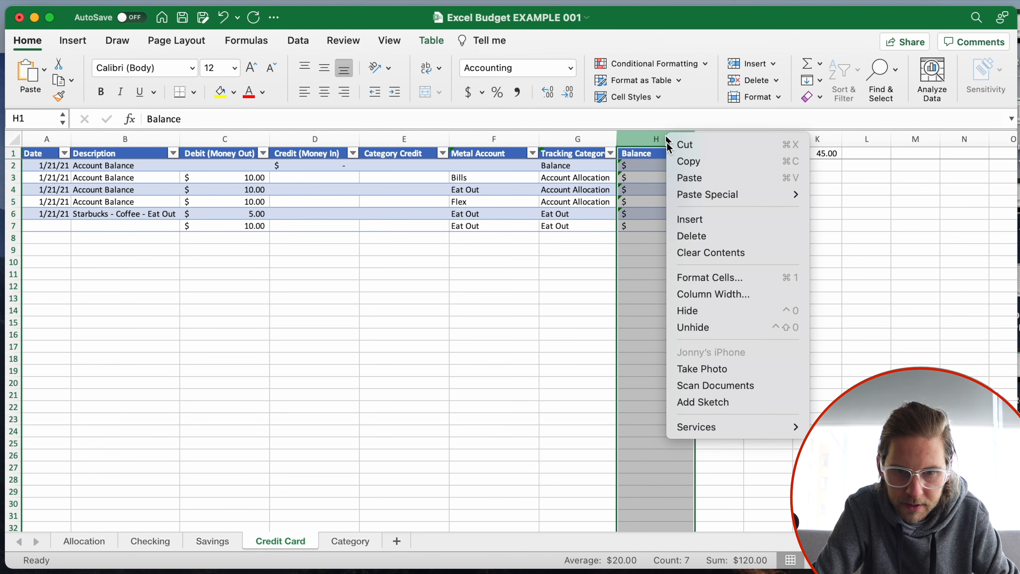
click(699, 237)
click(627, 193)
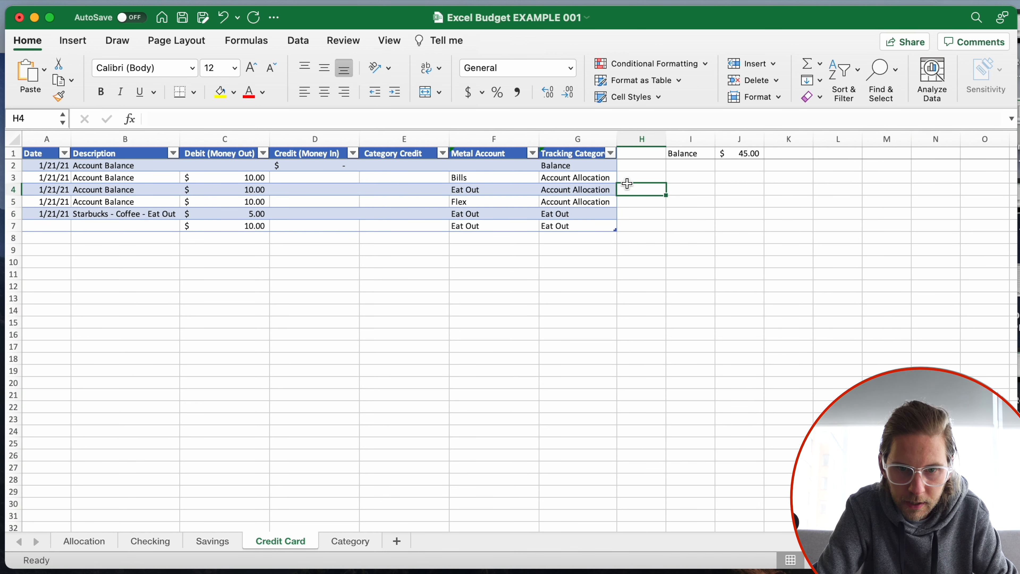
Step: Add a running balance column to the Credit Card table by entering =H2+[@[Debit (Money Out)]]-[@[Credit (Money In)]] in H3
click(627, 177)
text(=)
click(629, 165)
text(+)
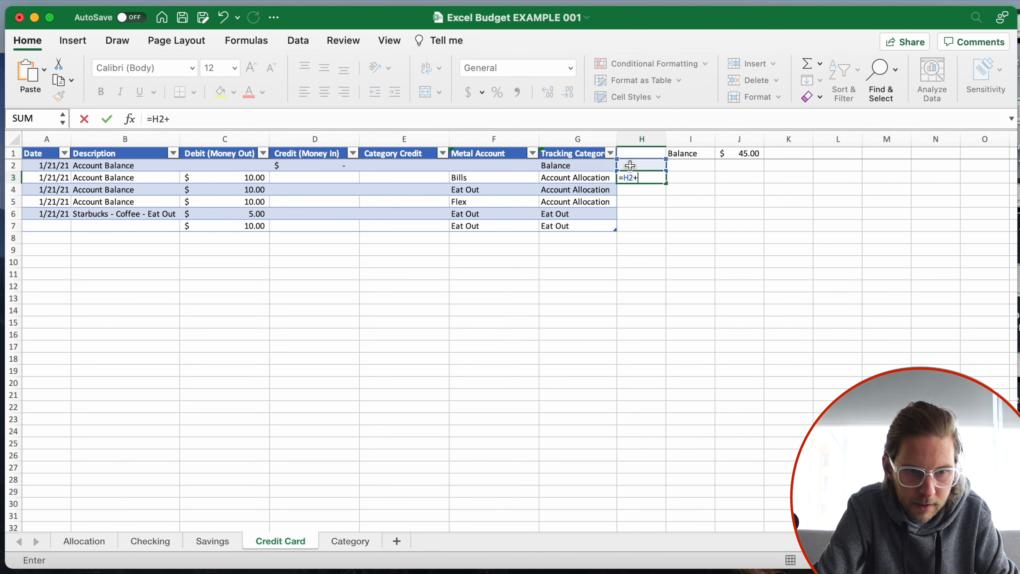
click(241, 178)
text(-)
click(308, 177)
key(Return)
Step: Set the first value of the running balance column, cell H2, to 0
click(651, 165)
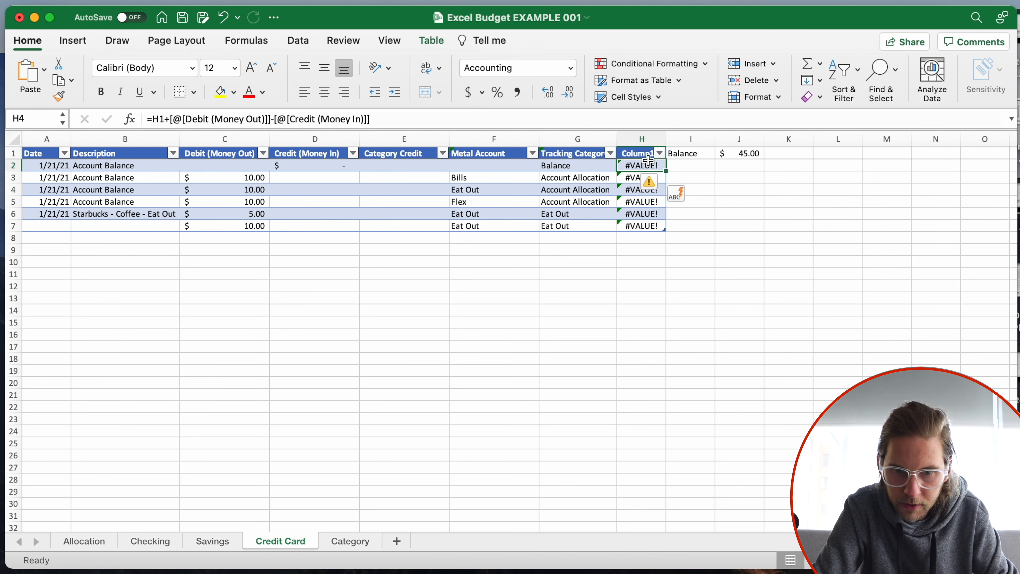
text(0)
key(Return)
click(659, 300)
click(603, 226)
click(259, 337)
Step: Copy the date and the Starbucks - Coffee - Eat Out description from row 6 into row 7 of the Credit Card table
click(139, 226)
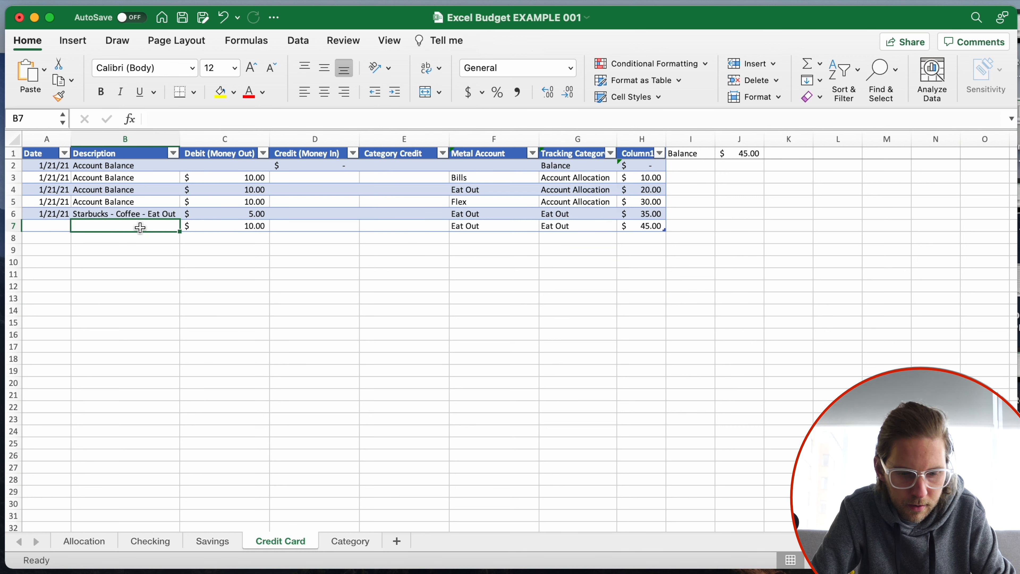
click(36, 215)
key(cmd+c)
key(Down)
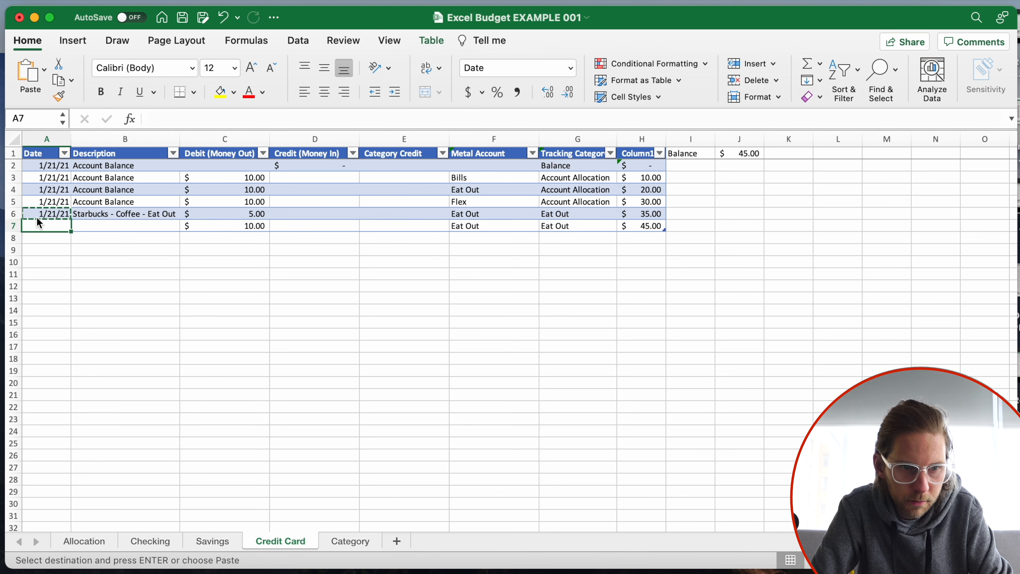
key(cmd+v)
key(Up)
key(Right)
key(cmd+c)
key(Down)
key(super+v)
click(568, 264)
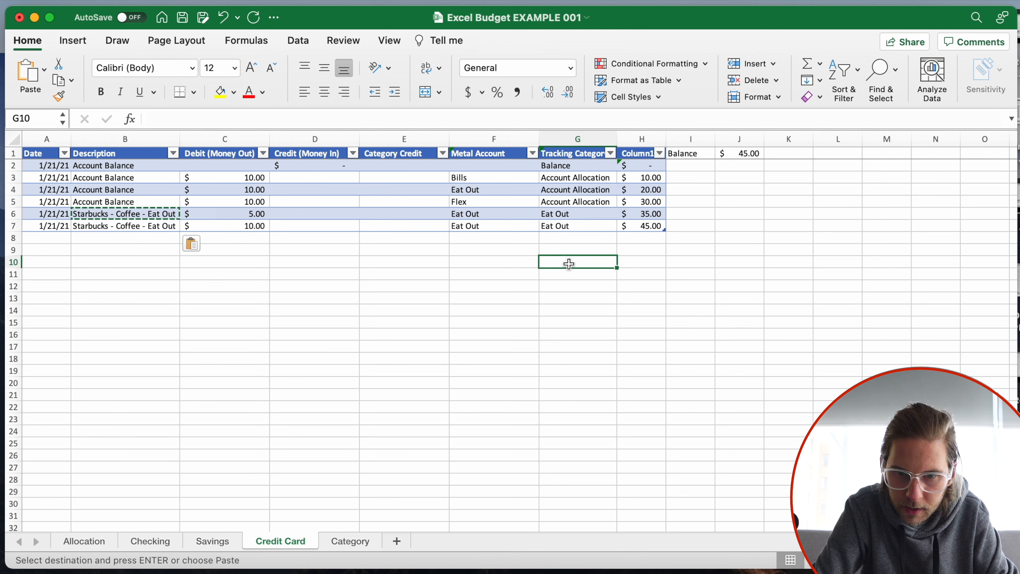
Step: Save the workbook
key(super+s)
click(697, 282)
click(766, 239)
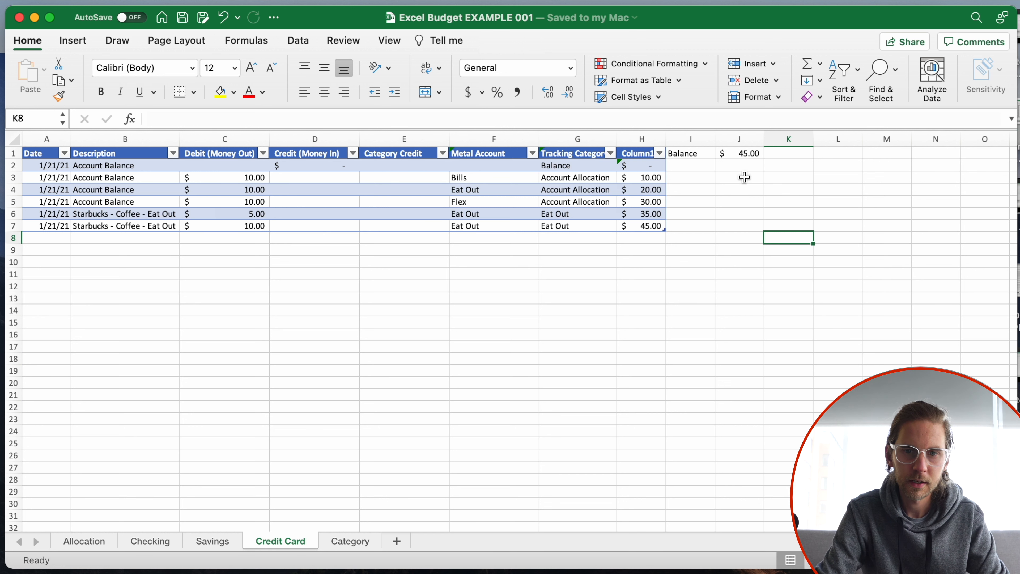
Step: Highlight the Balance amount in J1 of the Credit Card sheet with a yellow fill
click(748, 153)
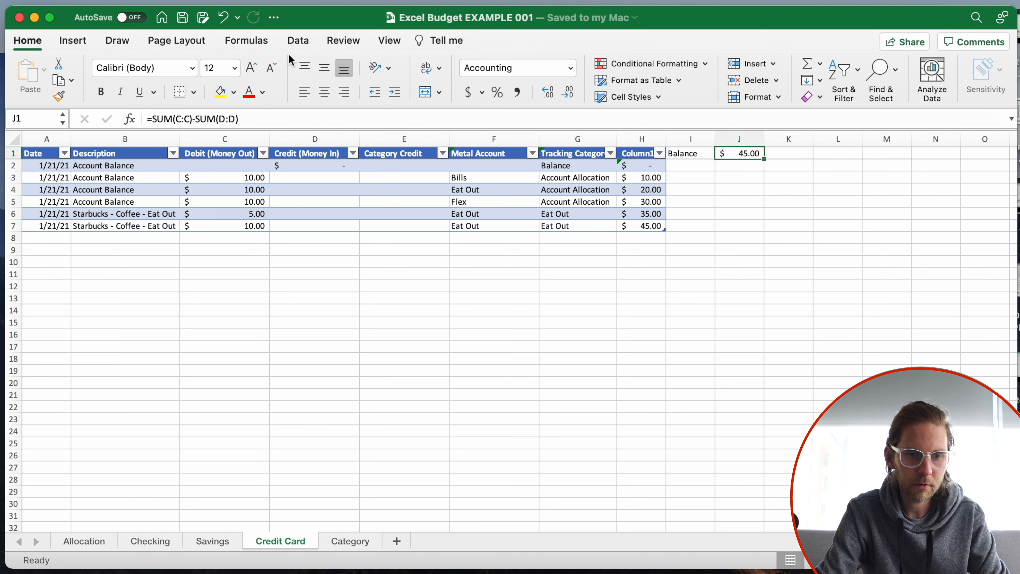
click(222, 93)
Step: Compare the tables and summary cells of the Savings, Checking and Credit Card sheets
click(213, 541)
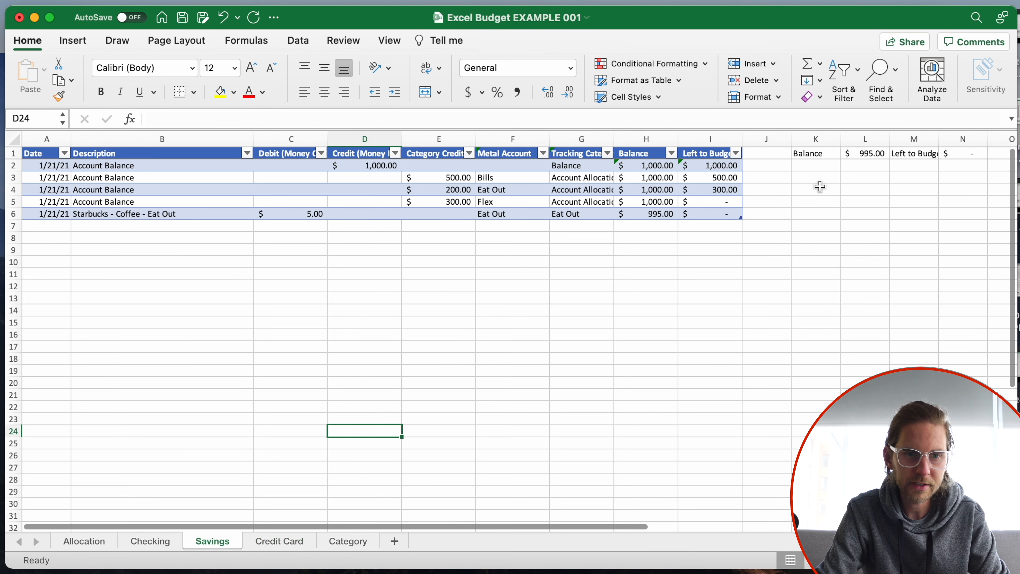
click(876, 152)
click(523, 323)
scroll(542, 346, down, 2)
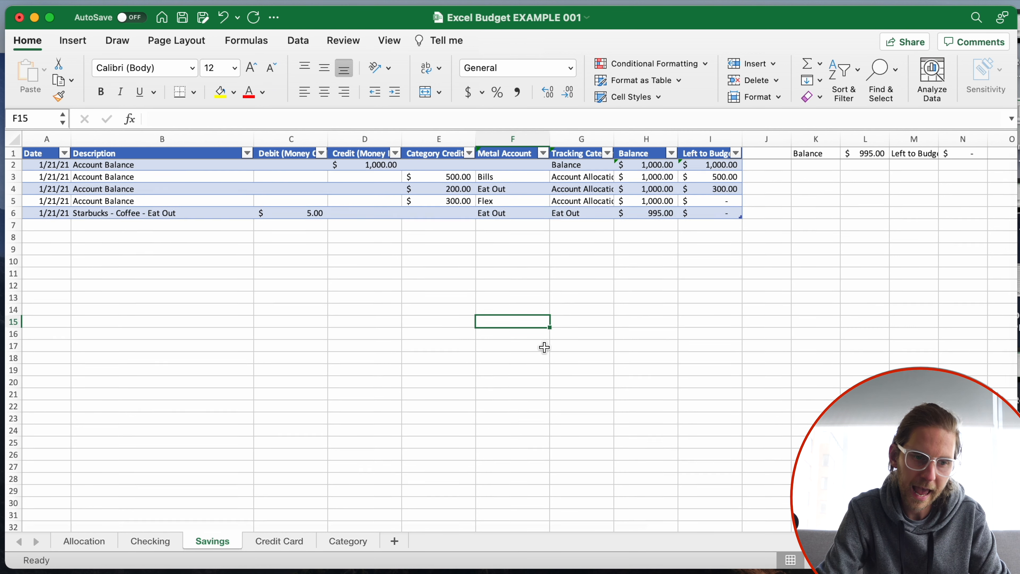
scroll(302, 465, up, 2)
click(150, 541)
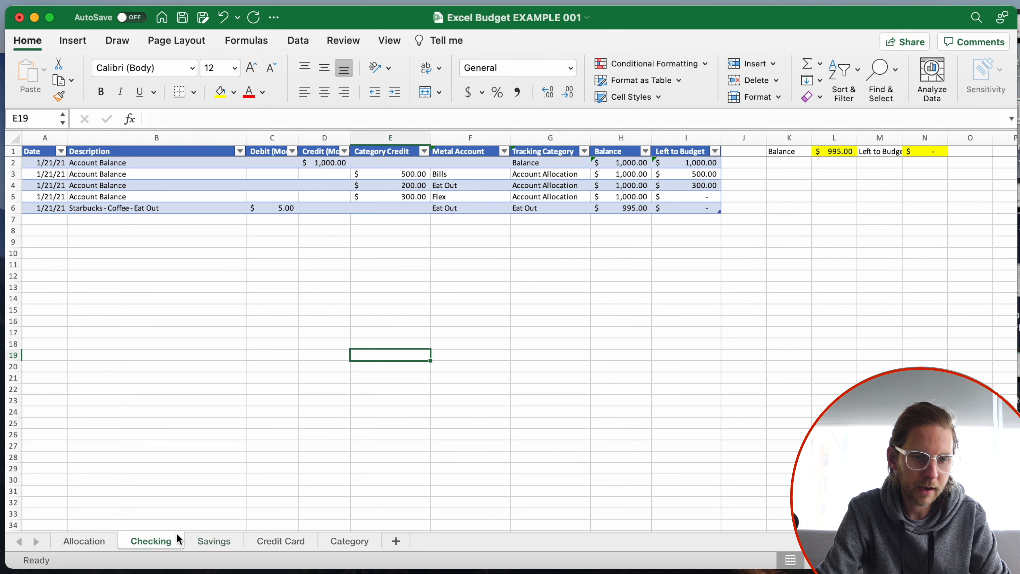
click(212, 543)
click(273, 543)
click(224, 543)
click(146, 542)
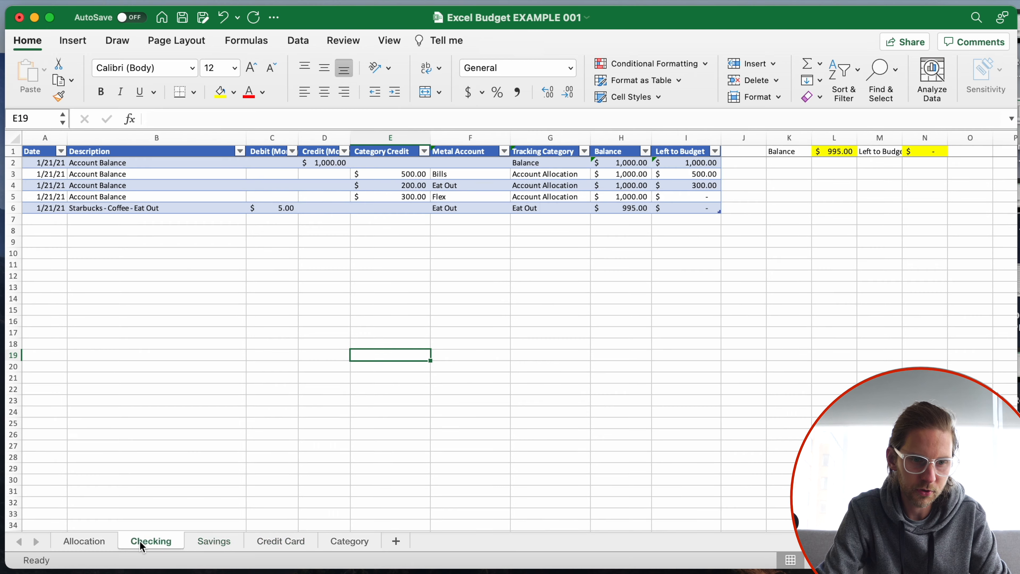
Step: Review the Savings, Credit Card and Checking sheets and the list of mental accounts on the Allocation sheet
click(213, 542)
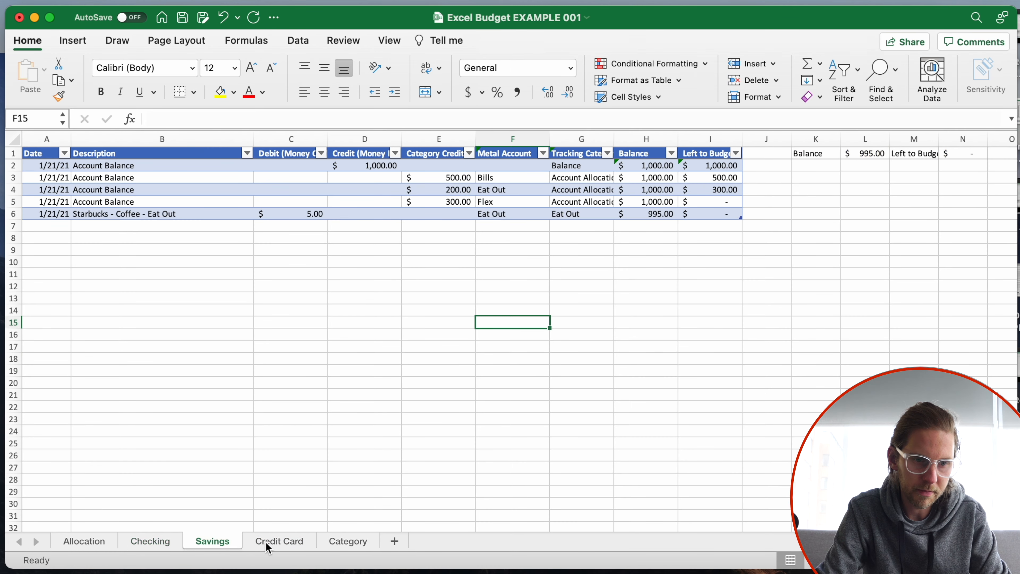
click(273, 543)
click(213, 542)
click(151, 541)
click(210, 363)
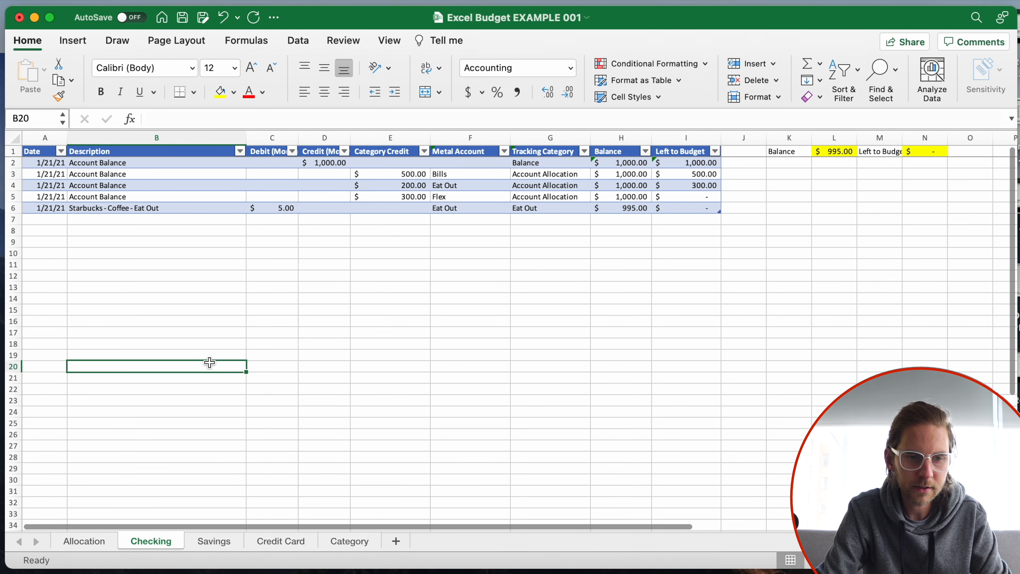
click(70, 542)
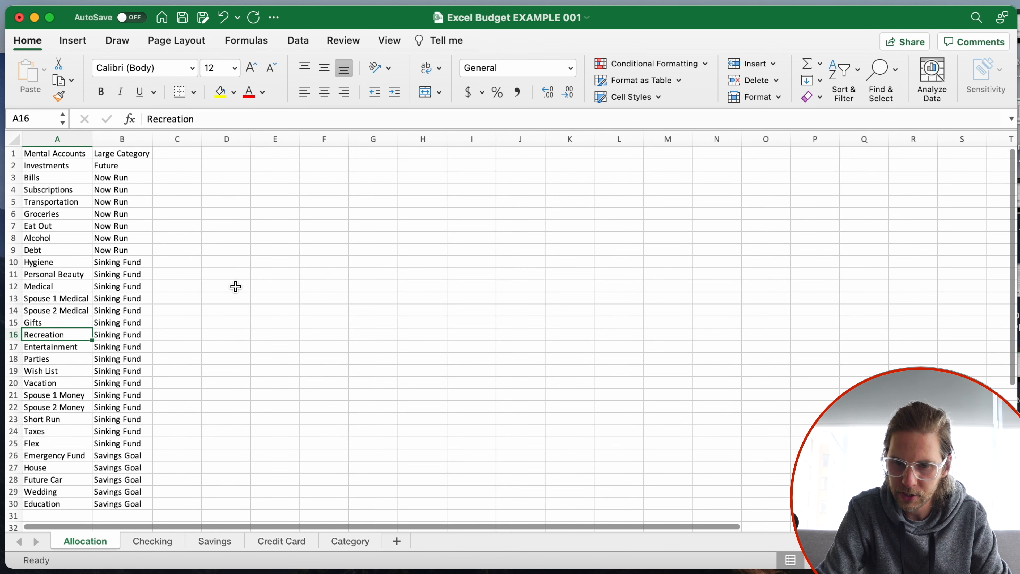
scroll(510, 330, down, 2)
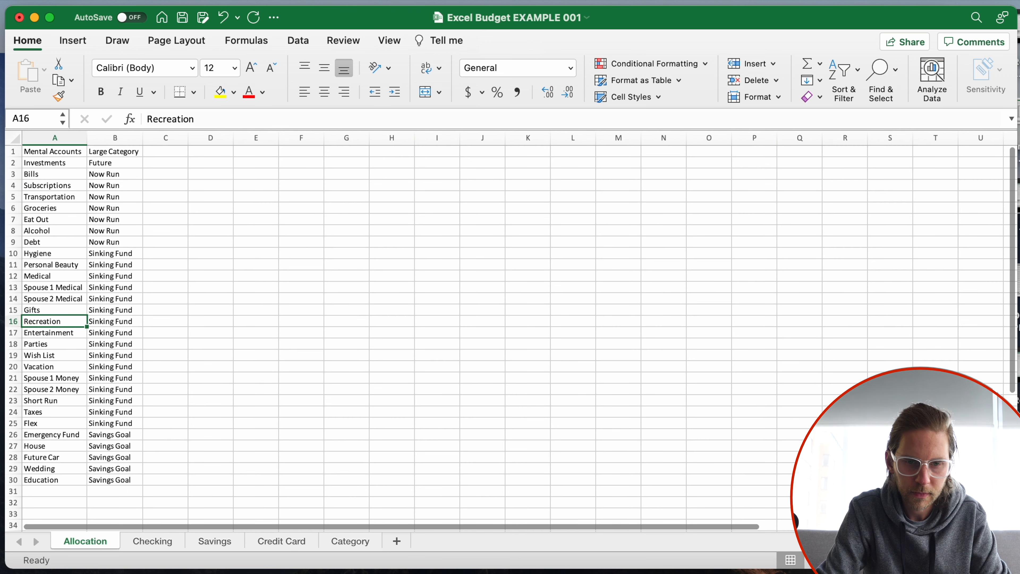
click(405, 333)
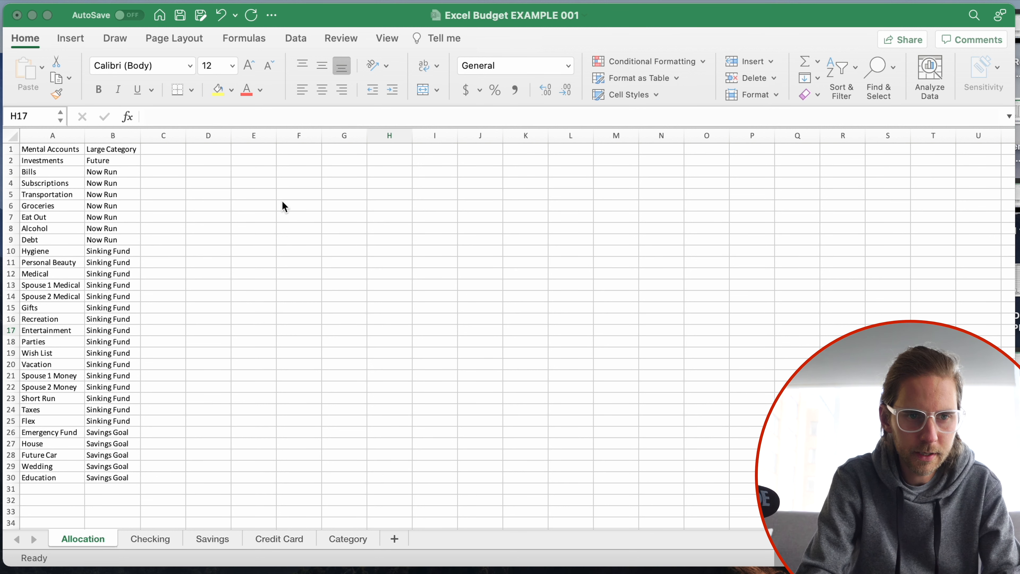
Step: Add the column header Checking in C1 of the Allocation sheet, beside Large Category
click(36, 145)
click(129, 151)
click(46, 149)
click(157, 140)
click(165, 151)
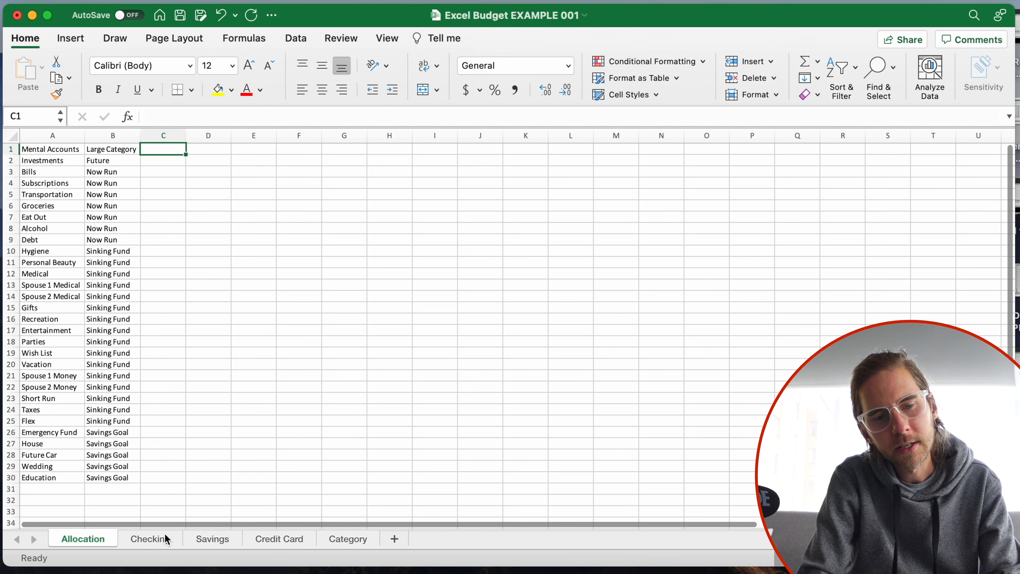
click(261, 538)
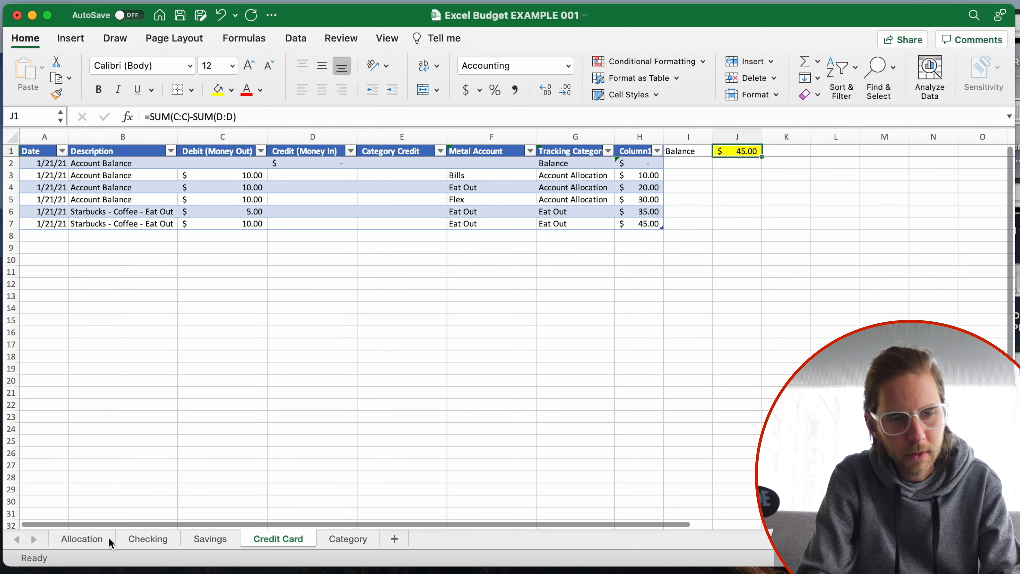
click(90, 539)
text(Che)
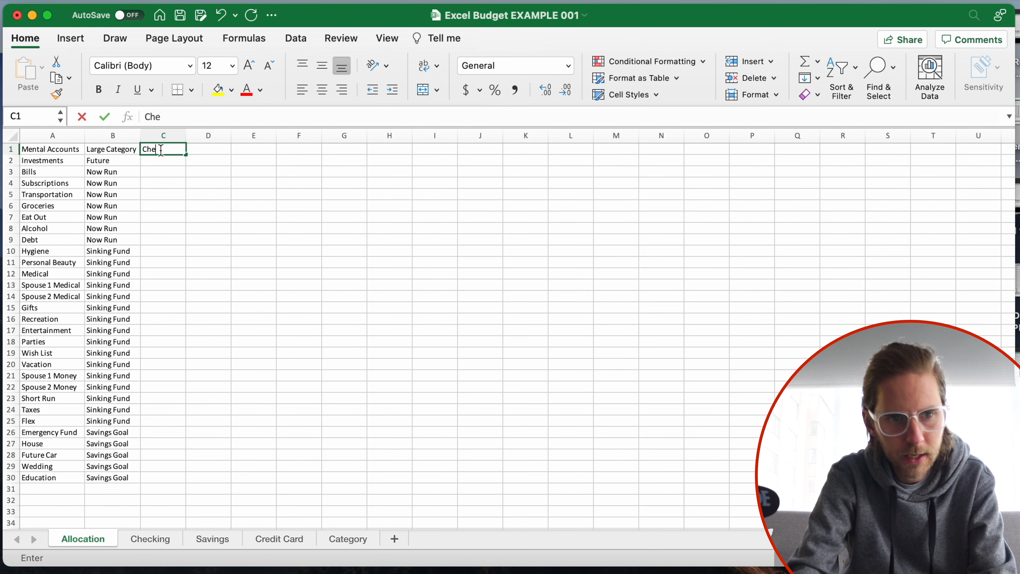
text(ck)
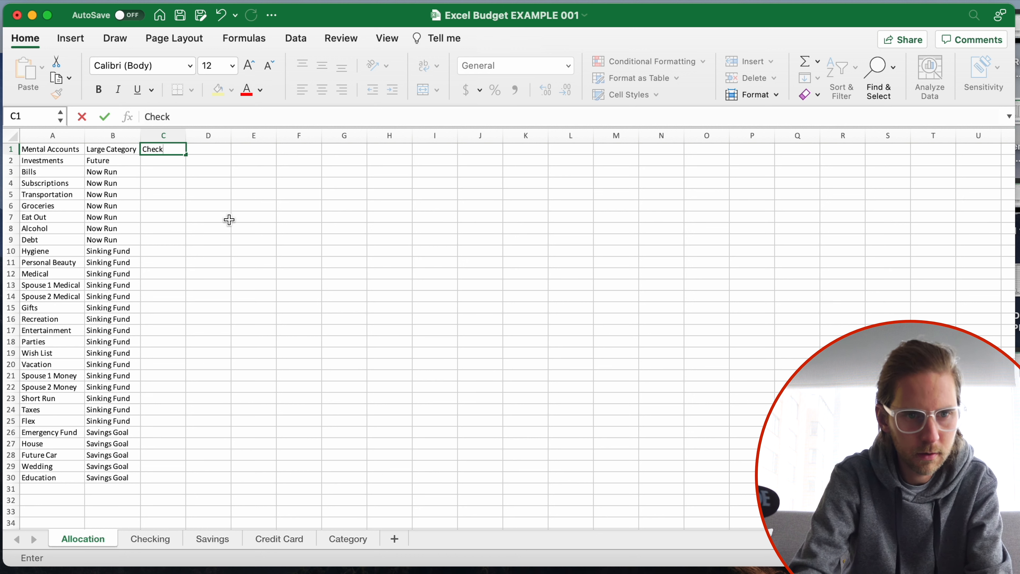
text(ing)
key(Tab)
Step: Enter the headers Savings, Credit and Checking Minus Credit in D1, E1 and F1 of the Allocation sheet
text(Saving)
key(Tab)
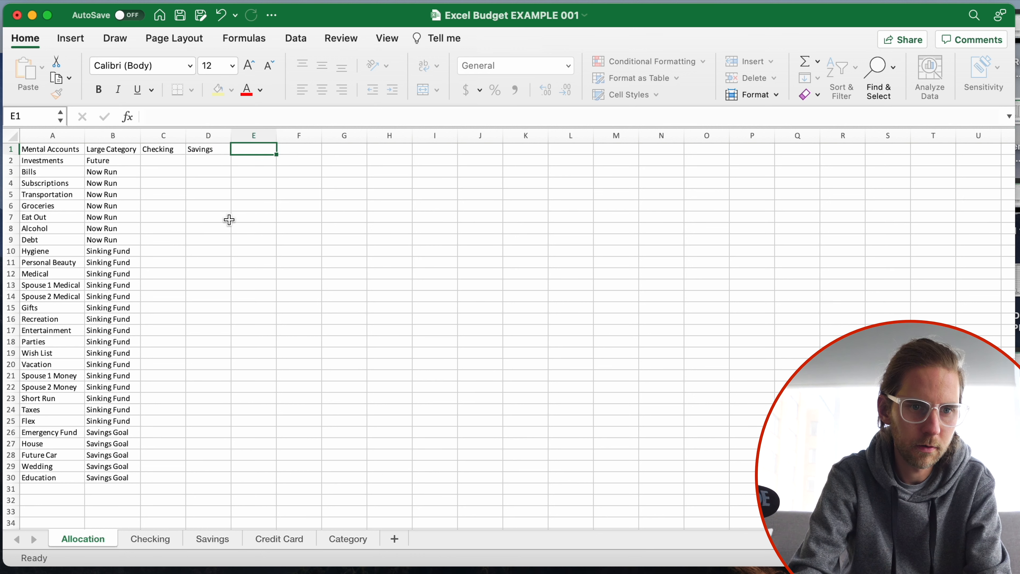
text(Credit)
key(Tab)
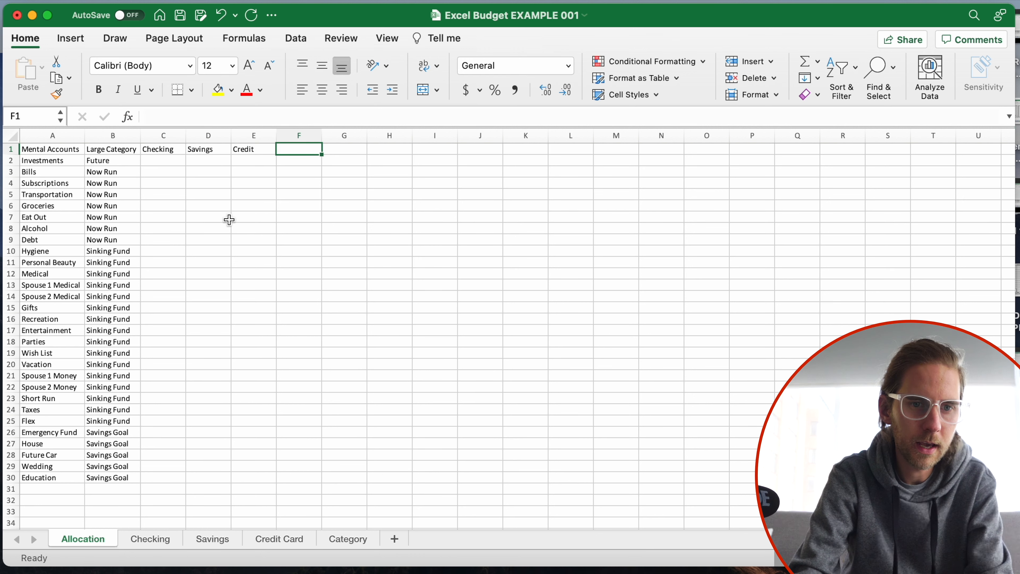
text(D)
key(BackSpace)
text(Checking Minus C)
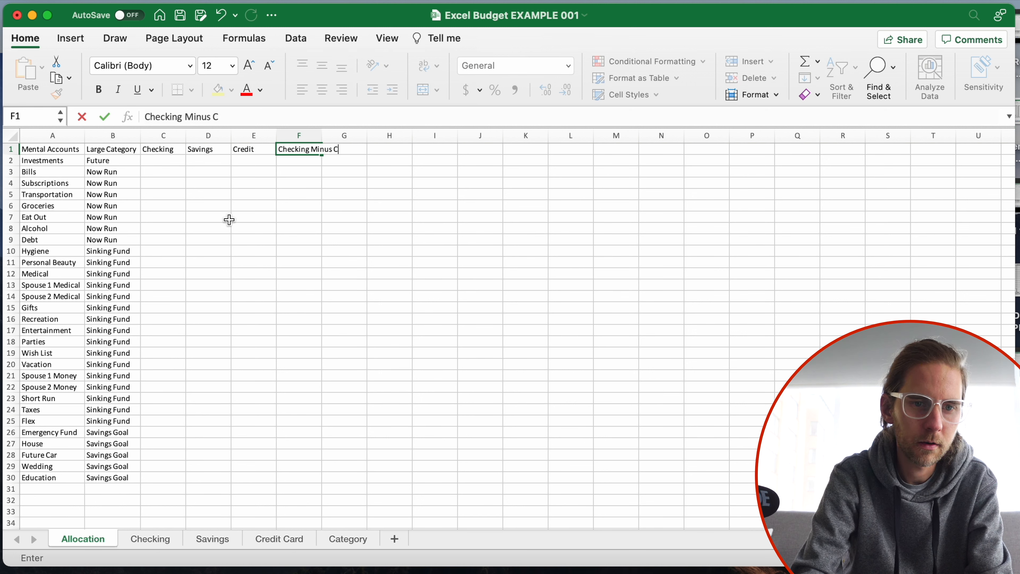
text(redit)
key(Return)
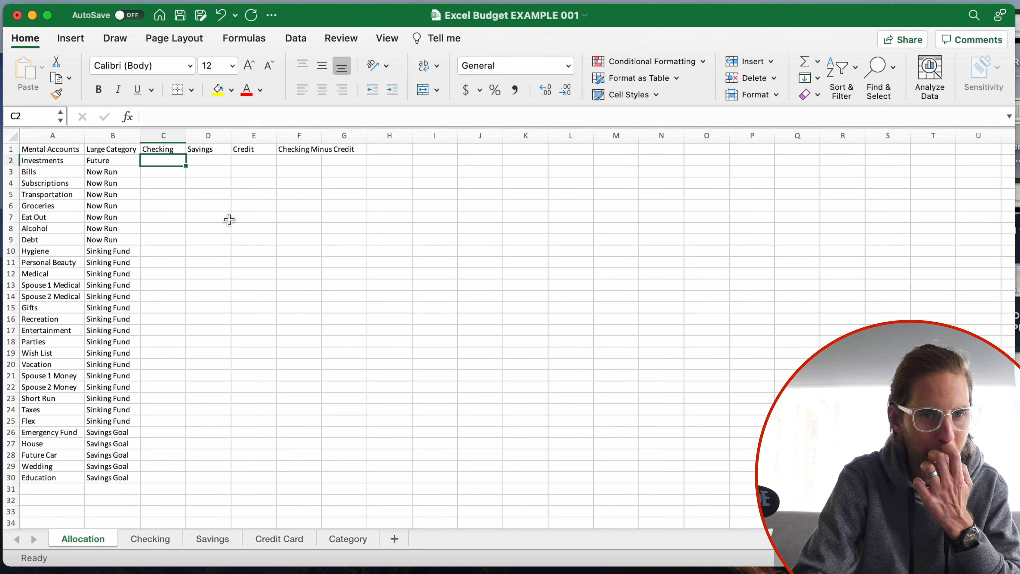
Step: Examine the Allocations sheet of the Budget Example for YouTube workbook as a reference, then return to Excel Budget EXAMPLE 001
drag(320, 165, 312, 150)
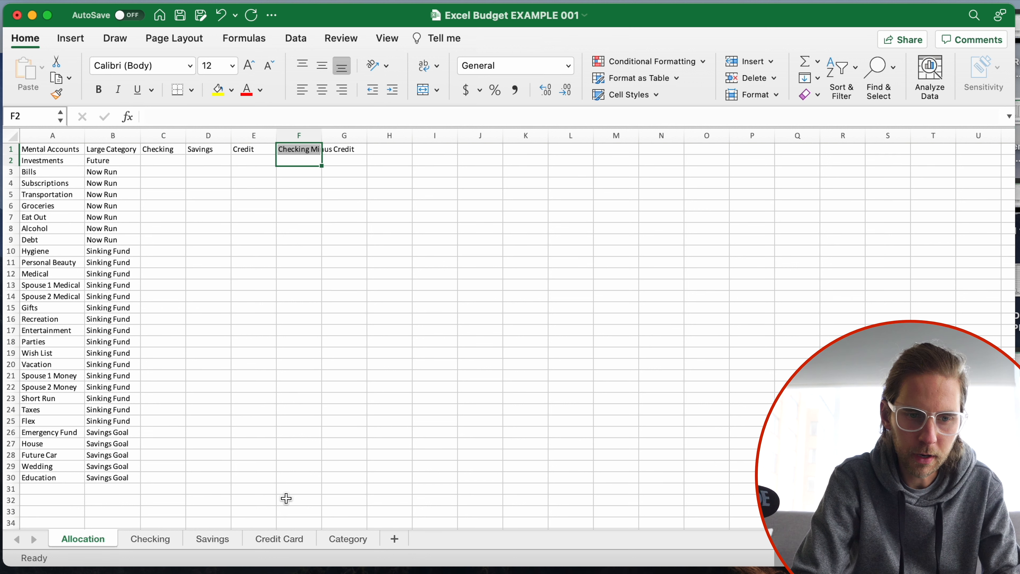
click(309, 283)
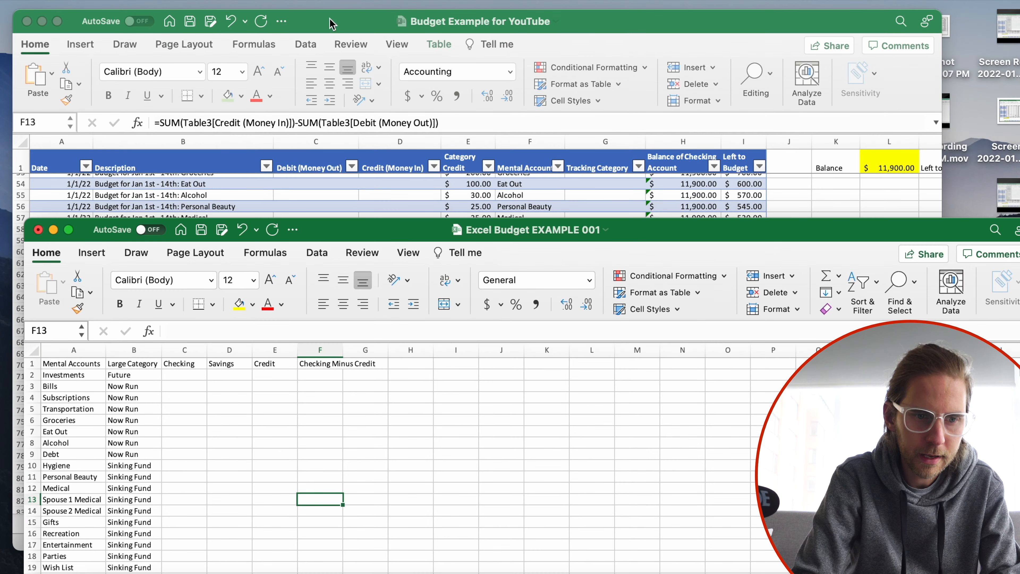
click(331, 24)
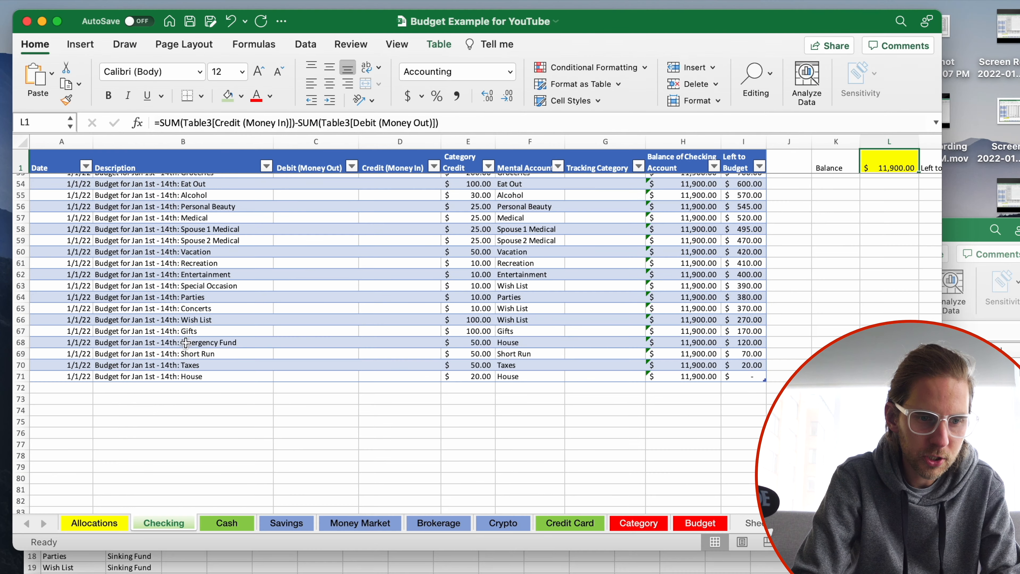
click(96, 523)
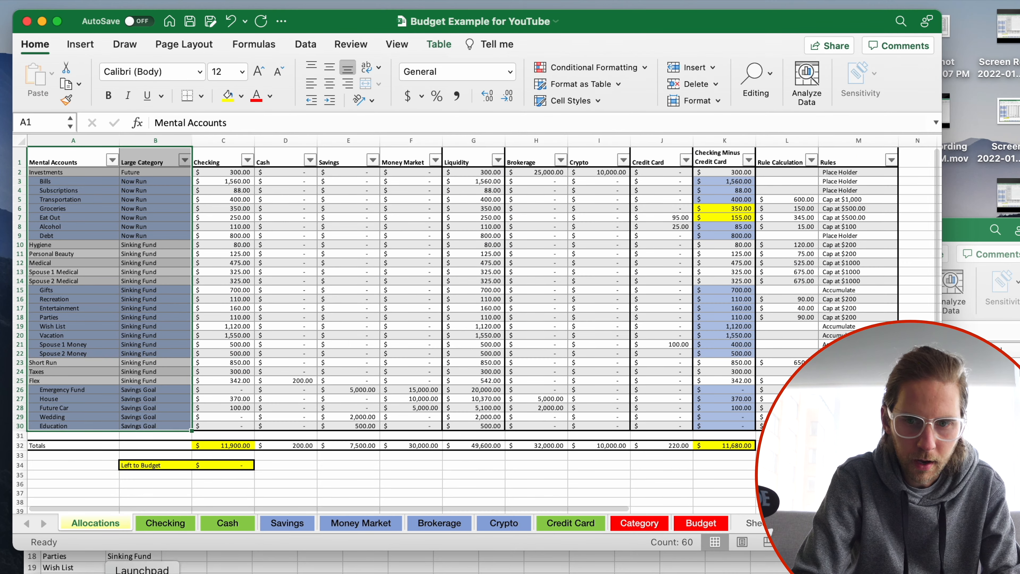
click(980, 407)
click(320, 499)
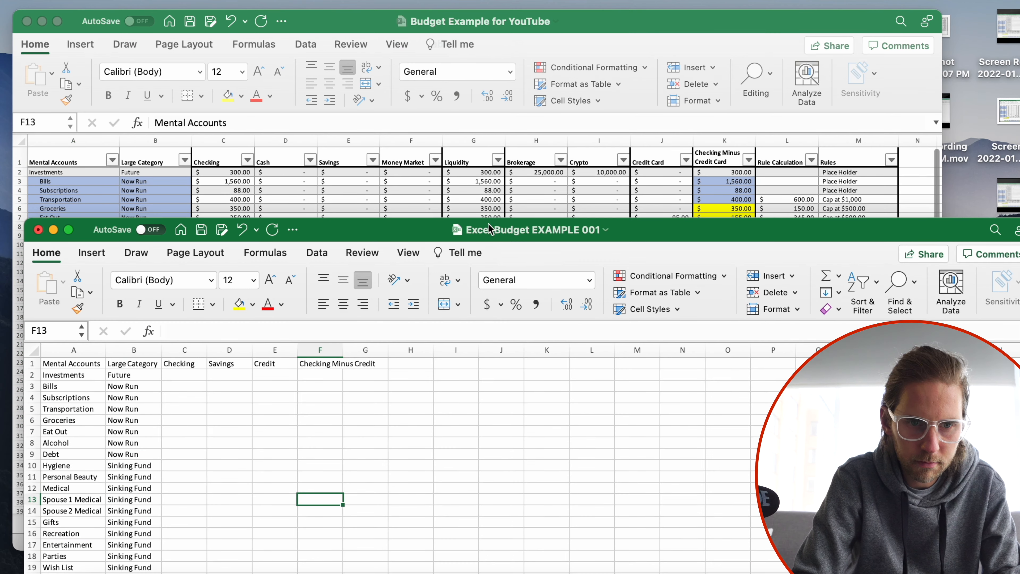
double_click(398, 238)
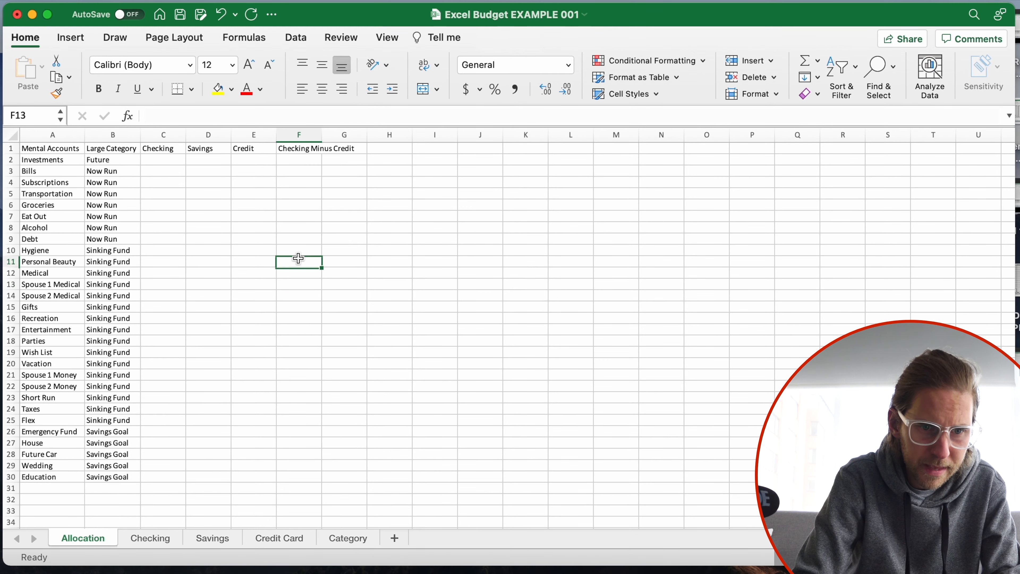
Step: Widen columns C to F equally, and columns A and B as well, on the Allocation sheet
drag(309, 137, 440, 136)
double_click(322, 135)
click(275, 216)
click(297, 195)
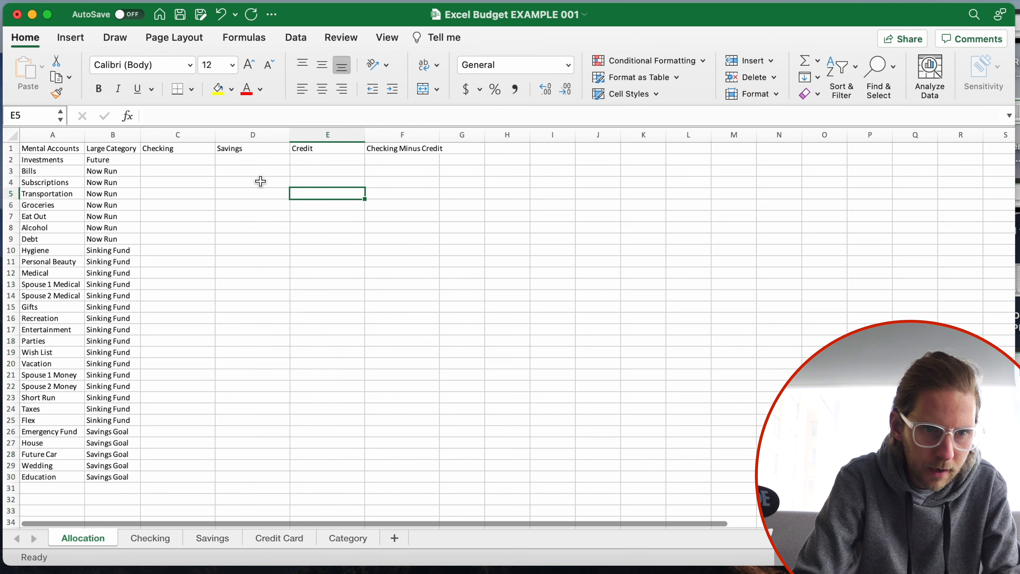
drag(113, 135, 182, 135)
click(294, 228)
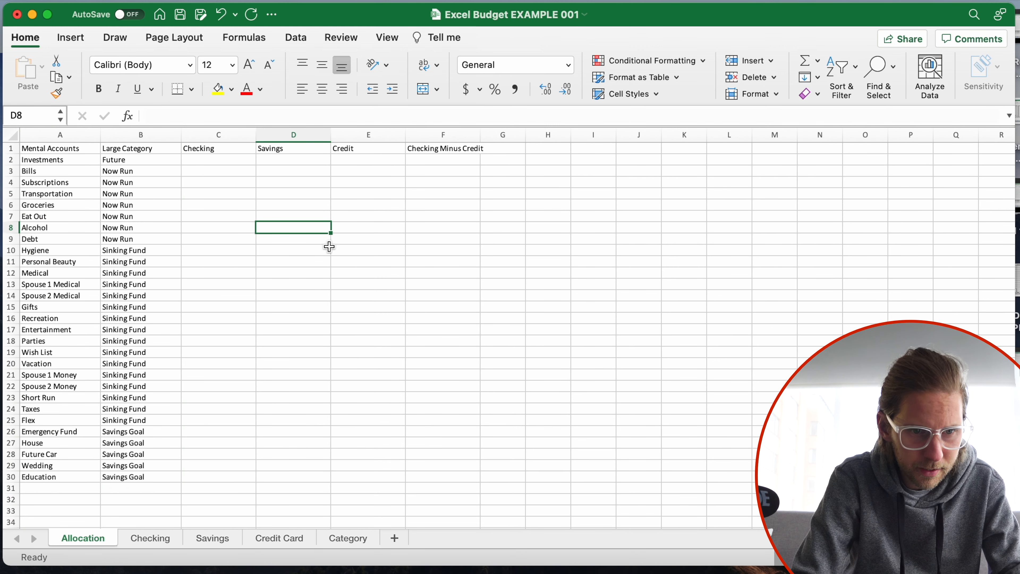
Step: Convert the range A1:F30 of the Allocation sheet into a table with headers
click(160, 194)
key(super+a)
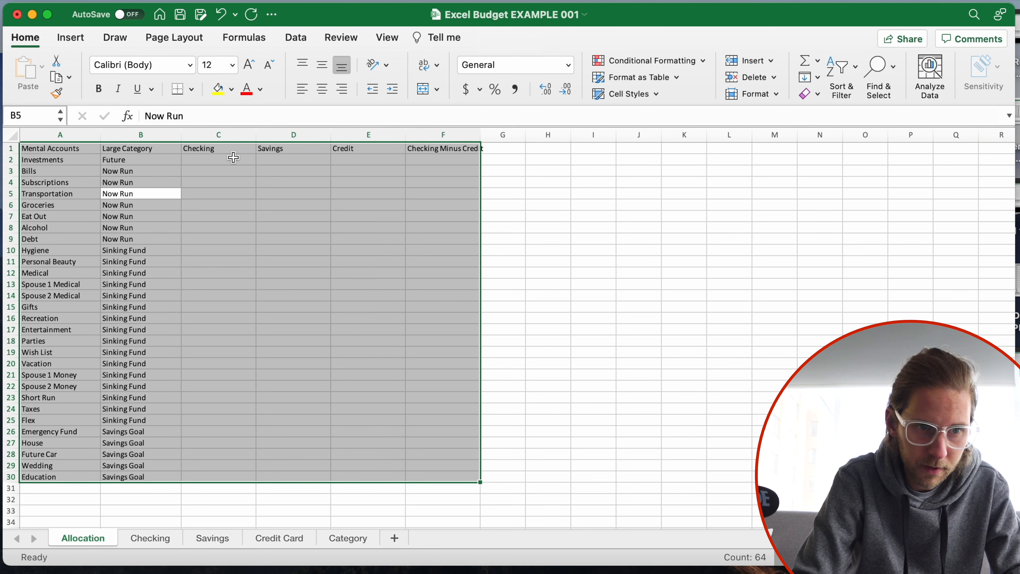
click(71, 38)
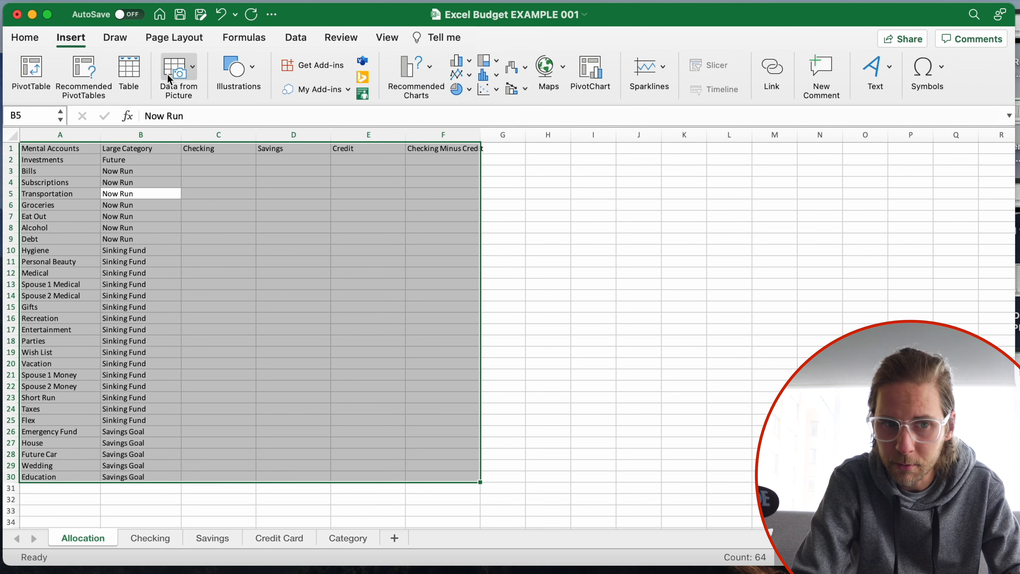
click(141, 73)
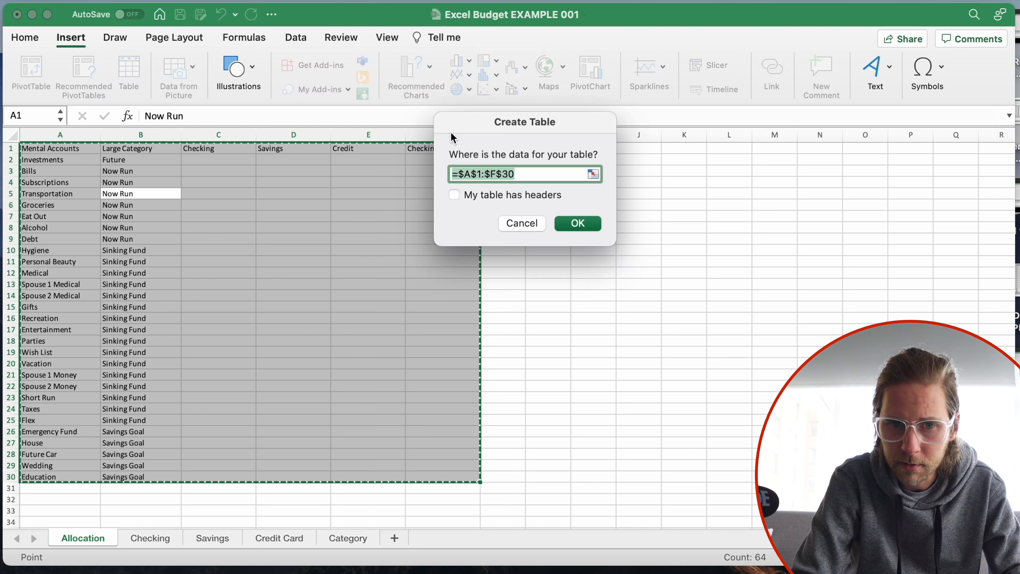
click(454, 196)
click(575, 222)
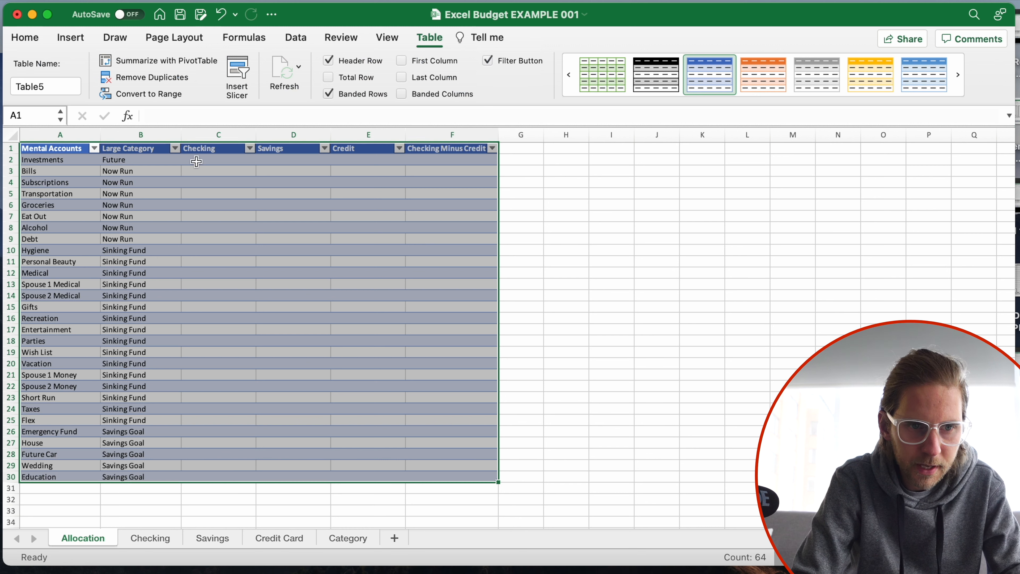
Step: Fill the Checking column with a SUMIFS formula summing Checking!D:D where Checking!F:F matches the row's Mental Accounts entry
click(196, 162)
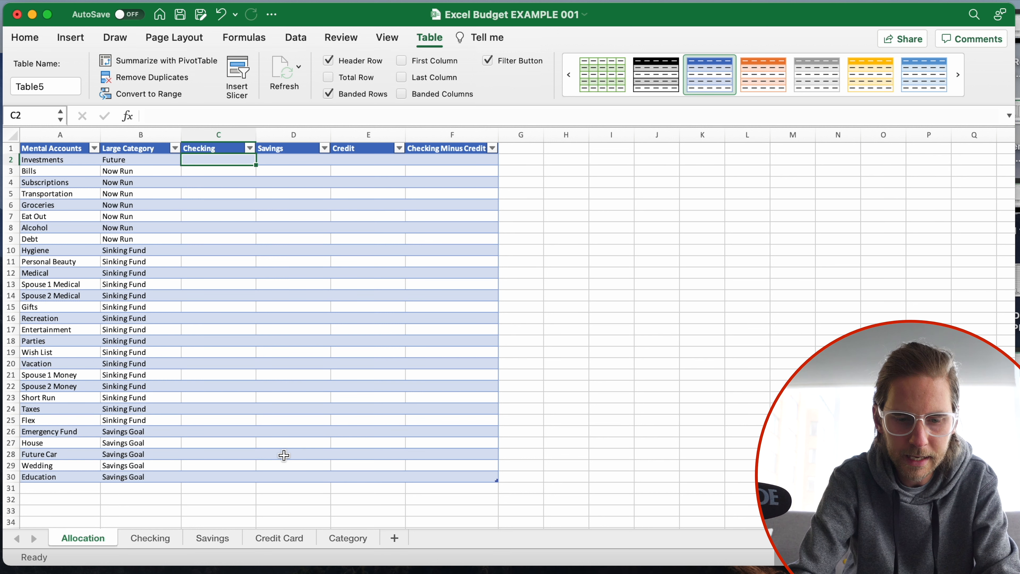
text(=sumifs()
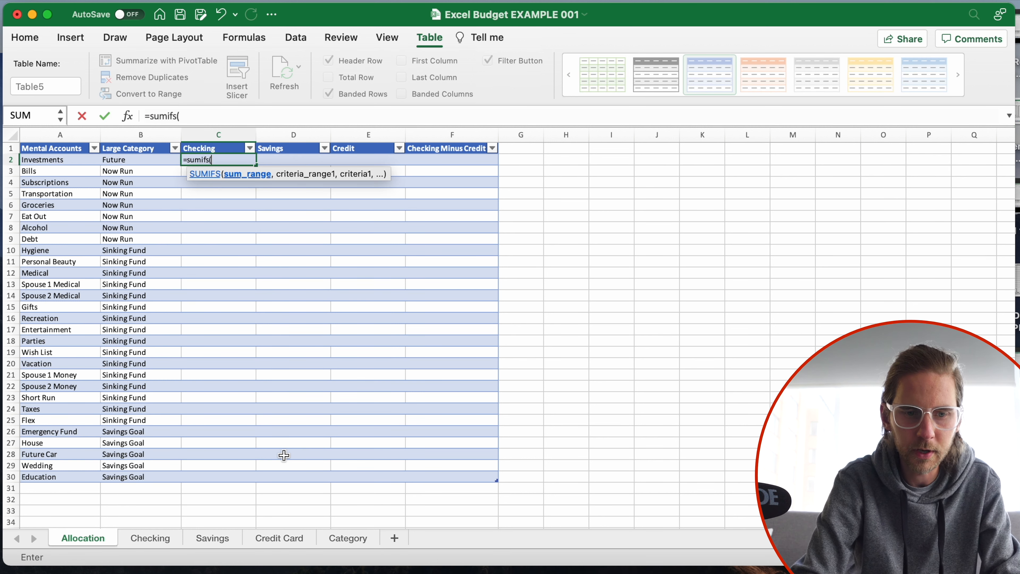
click(149, 538)
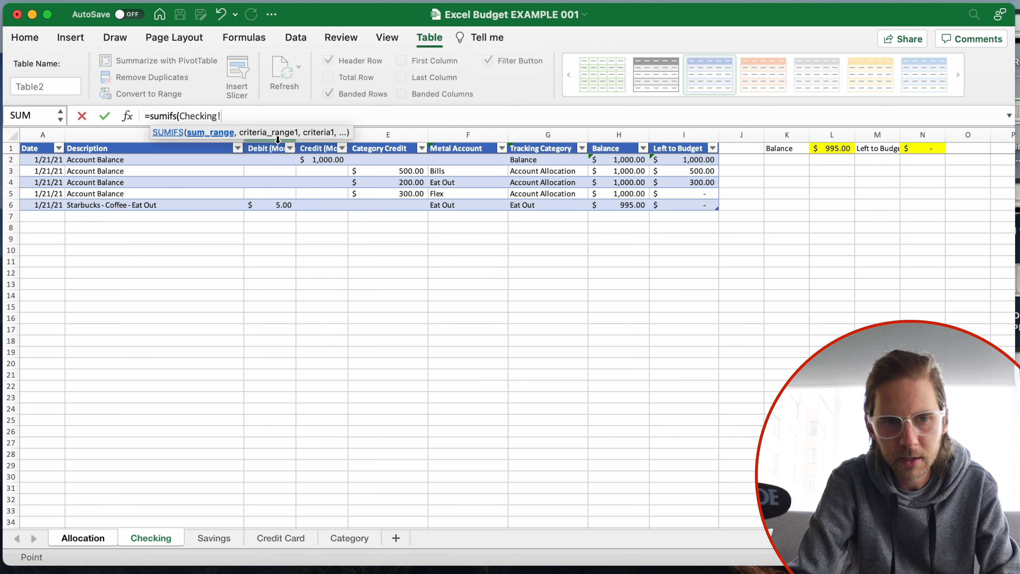
click(307, 141)
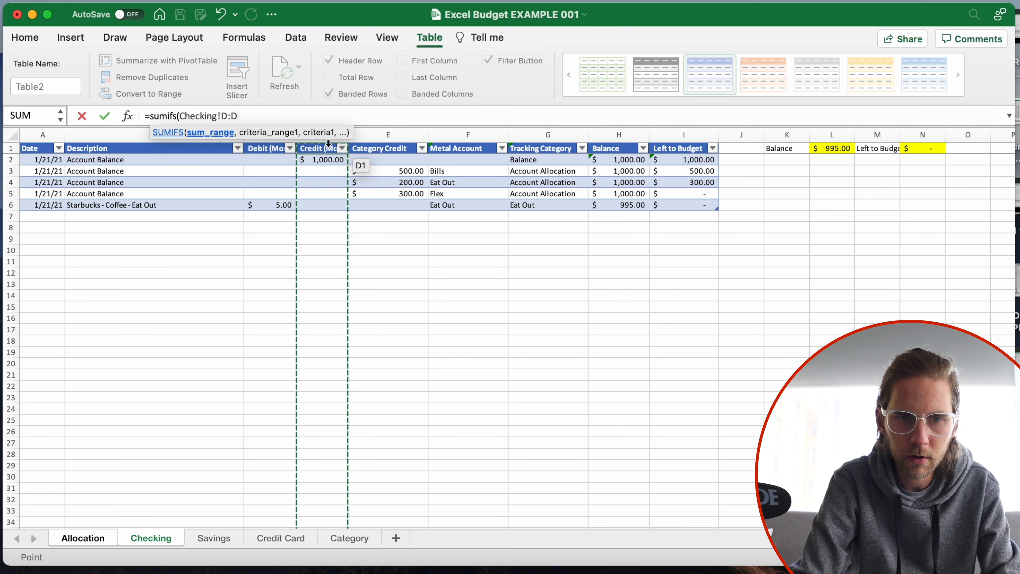
text(,)
click(450, 139)
text(,)
click(82, 539)
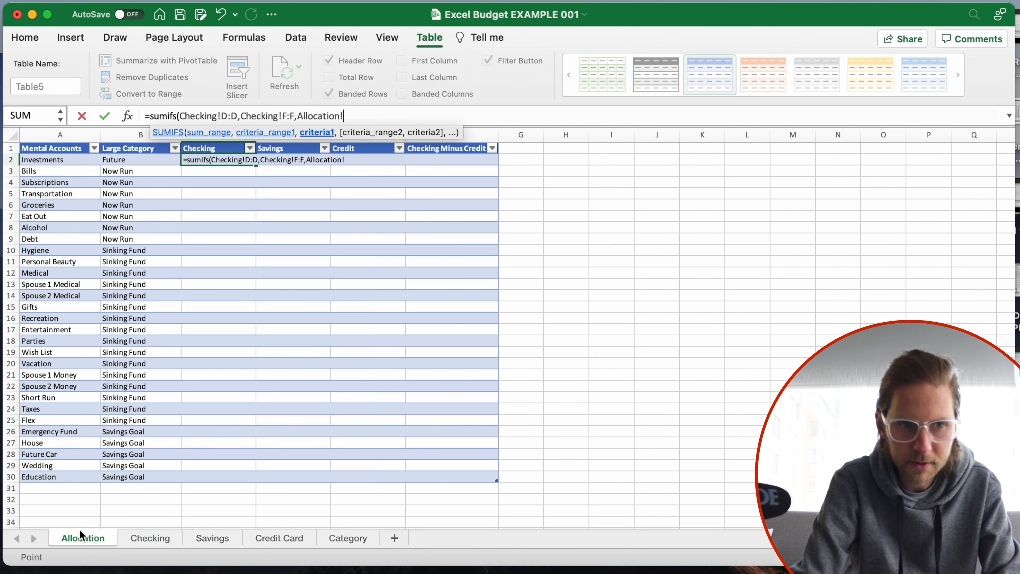
click(45, 163)
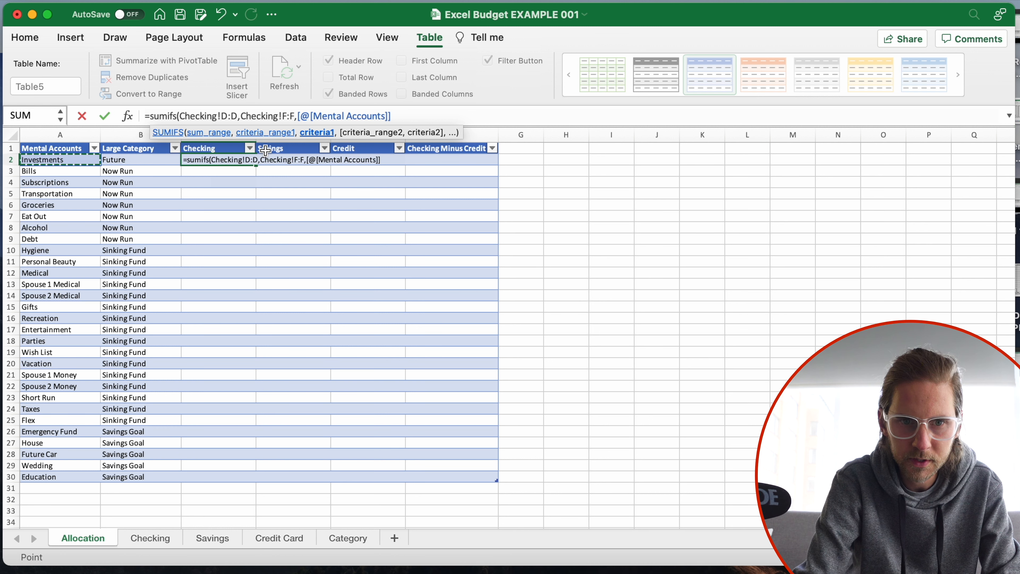
text())
key(Return)
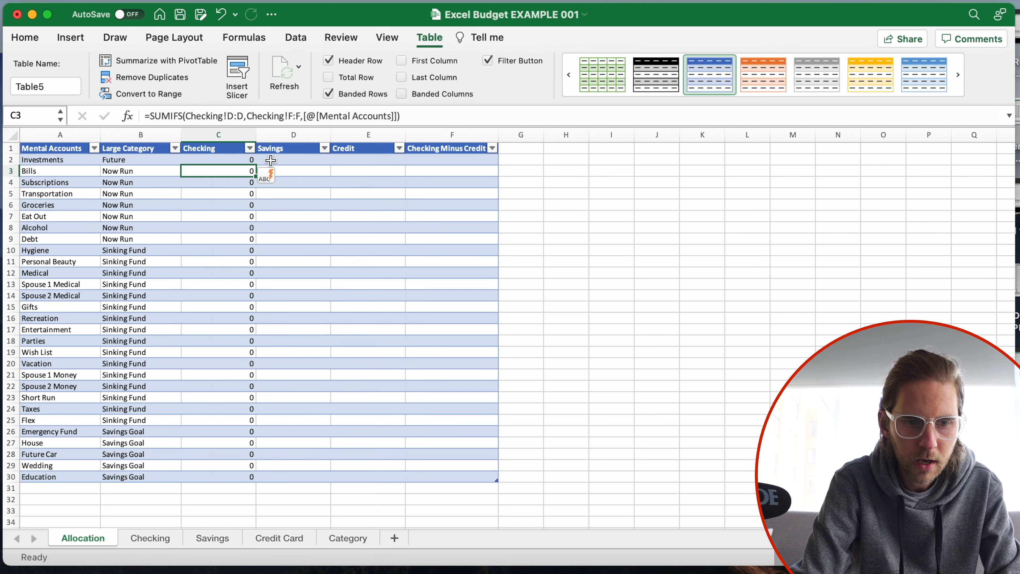
Step: Change the sum range of the Allocation table's Checking SUMIFS formula to the Category Credit column, Checking!E:E
click(149, 540)
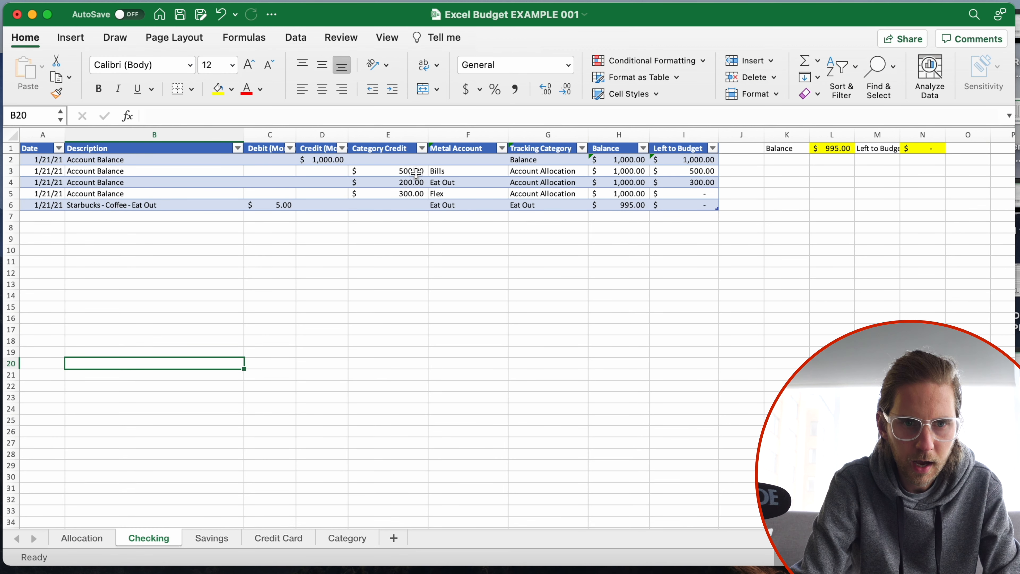
click(385, 146)
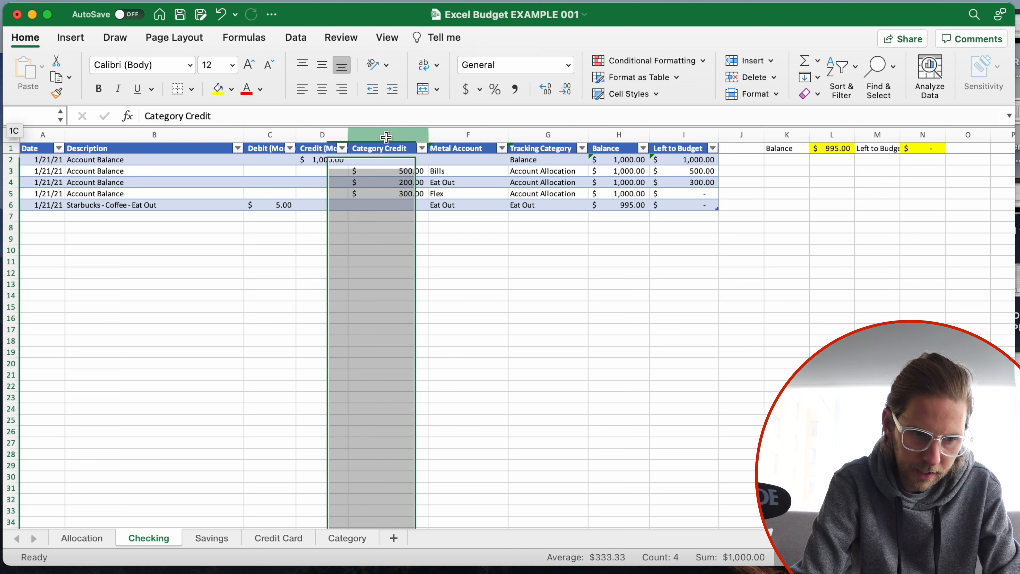
click(100, 540)
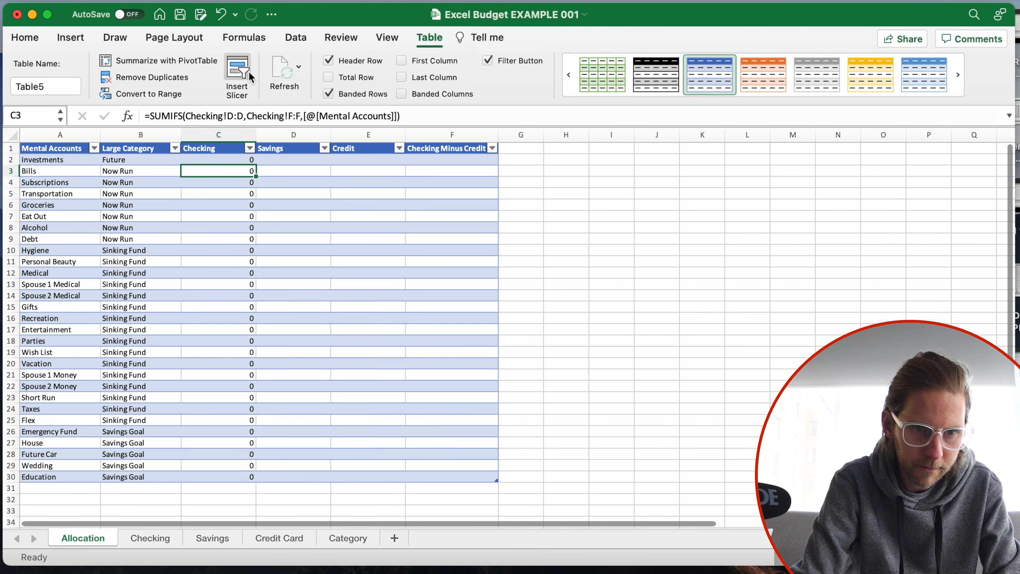
click(245, 116)
key(BackSpace)
key(BackSpace)
key(BackSpace)
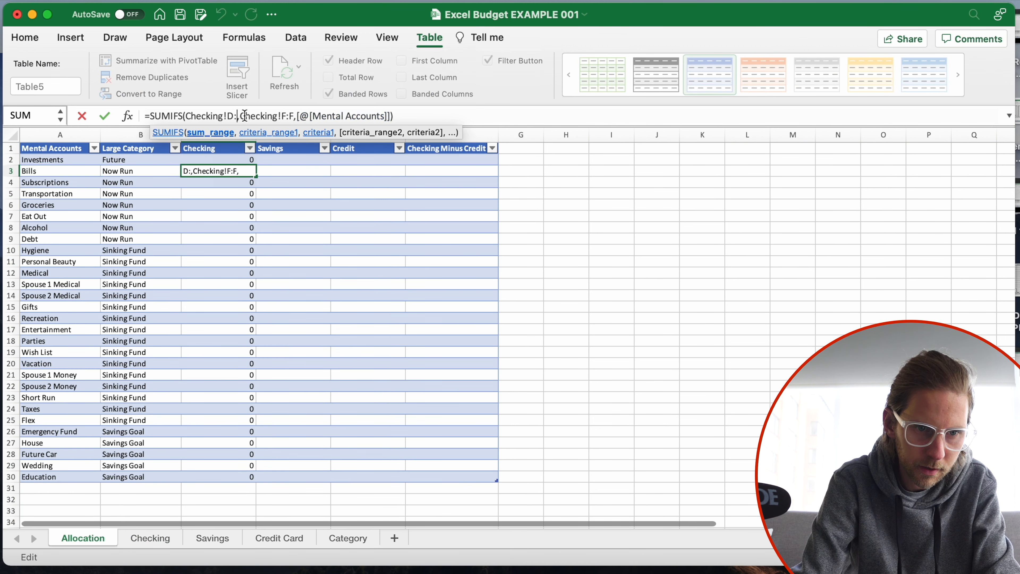
text(E:E)
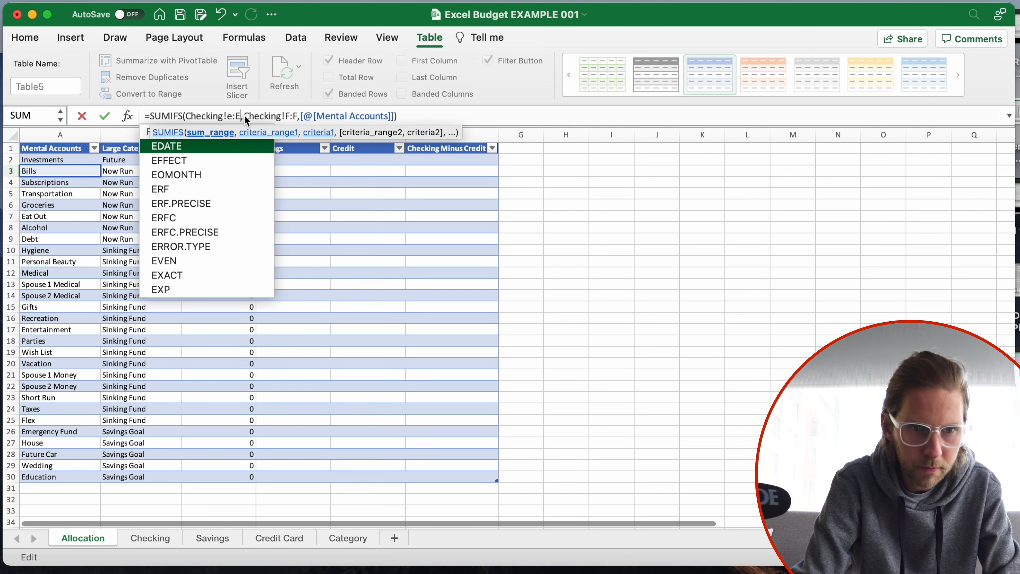
key(Return)
key(Up)
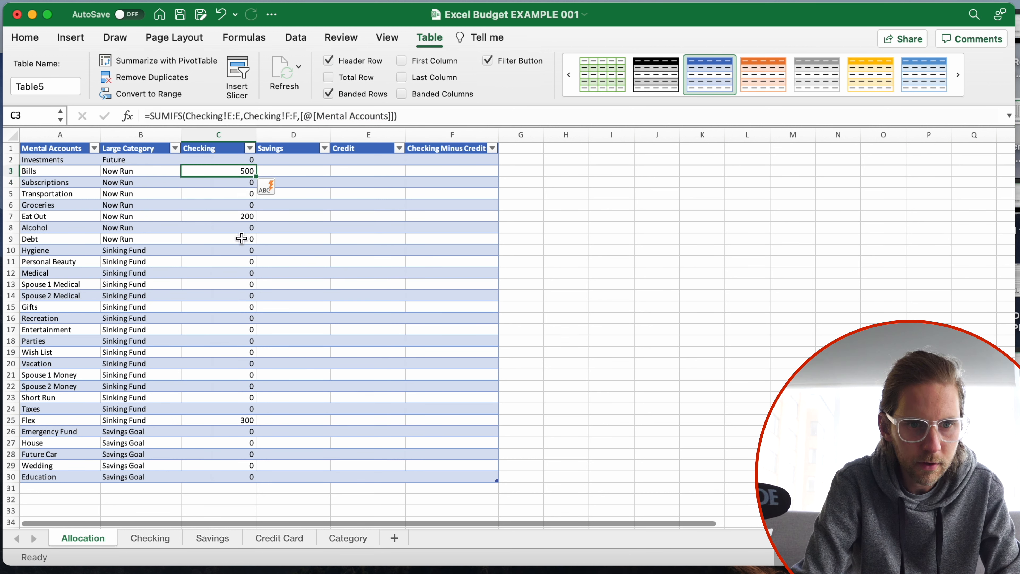
Step: Apply the Accounting number format with dollar signs to range C2:F30 of the Allocation table
drag(233, 159, 466, 478)
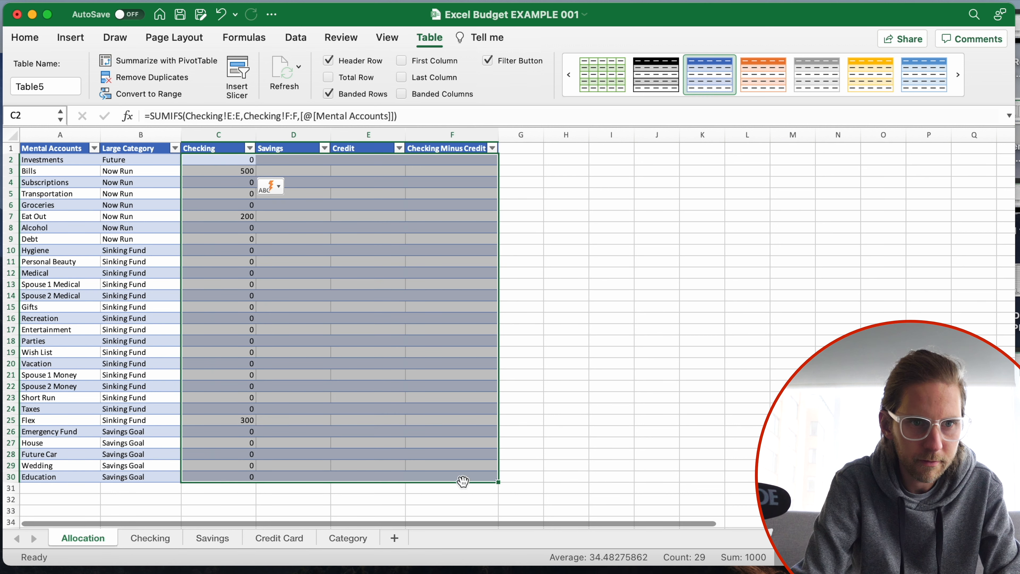
click(25, 37)
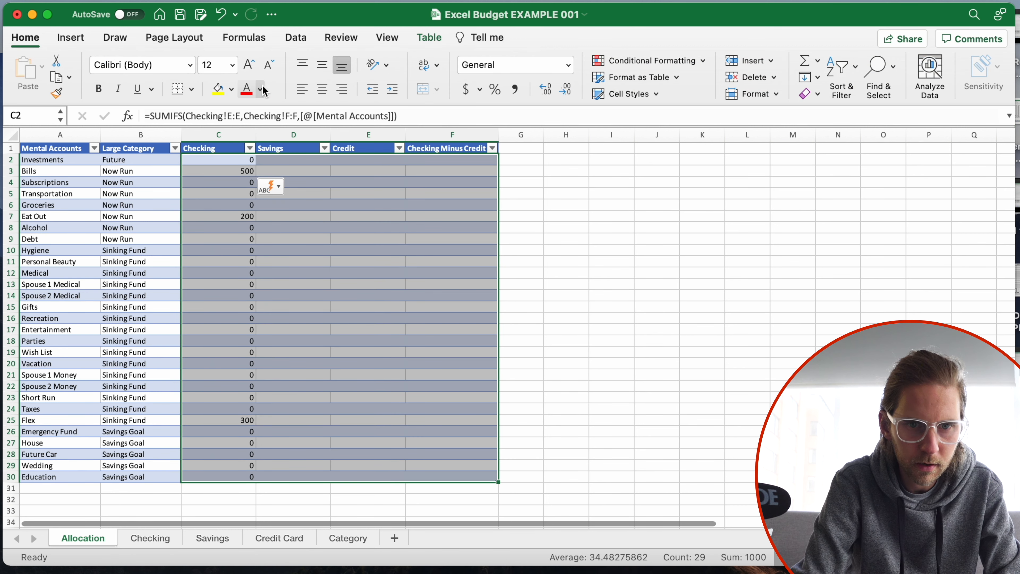
click(467, 92)
click(360, 250)
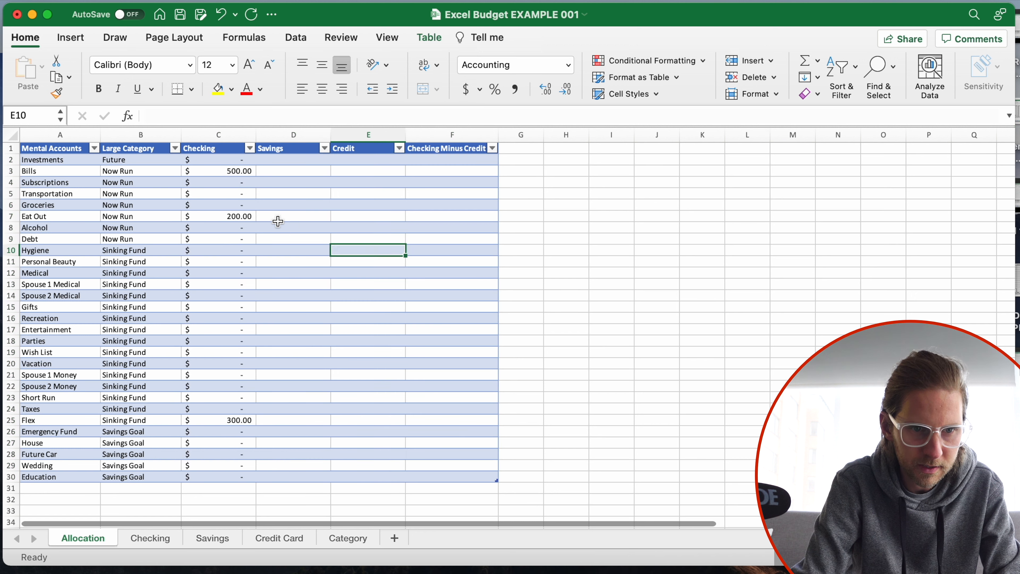
click(276, 217)
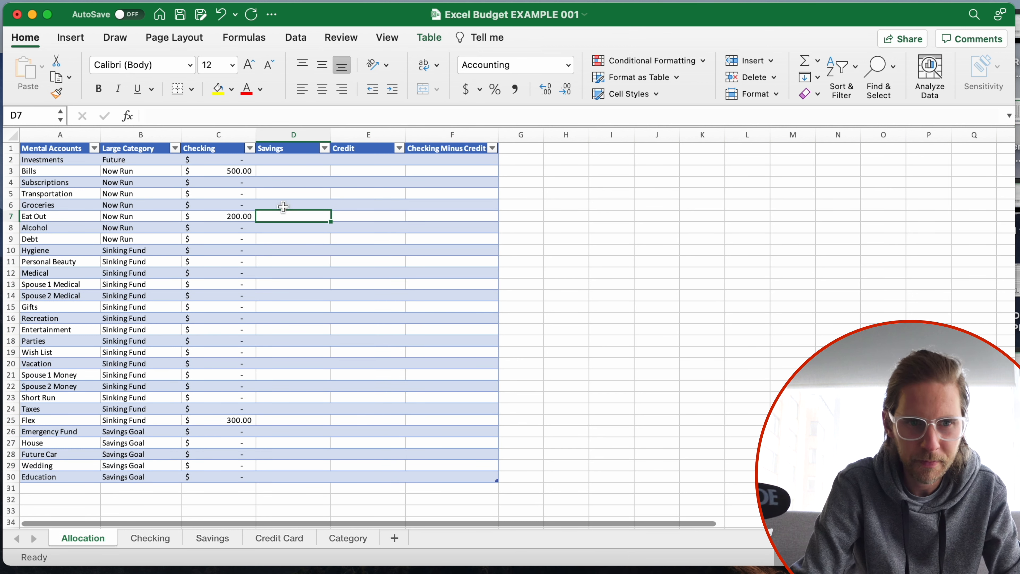
Step: Extend the Checking column formula by subtracting a SUMIFS of Checking!C:C where Checking!F:F matches the row's Mental Accounts entry
click(236, 160)
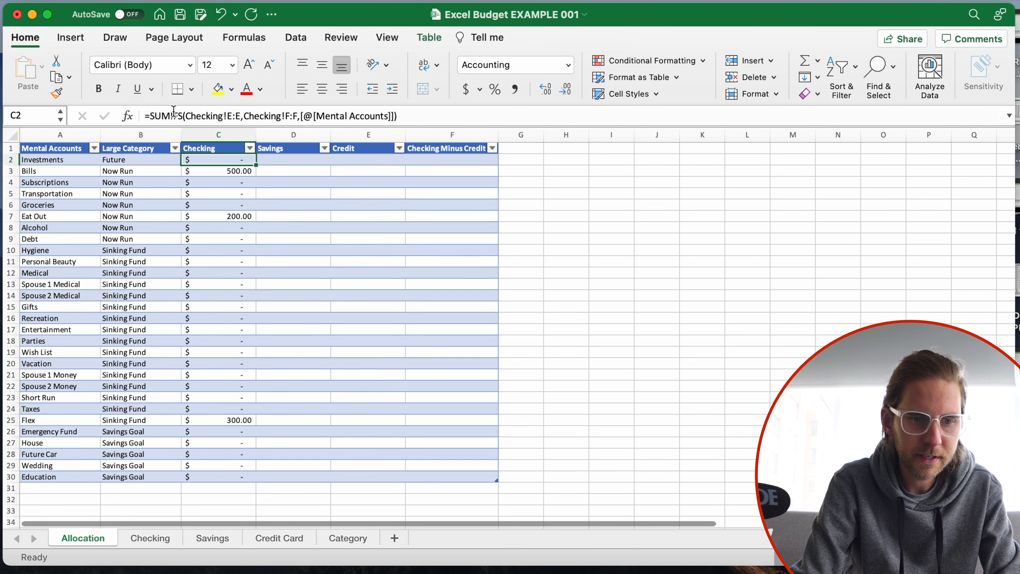
click(415, 116)
text(-sum)
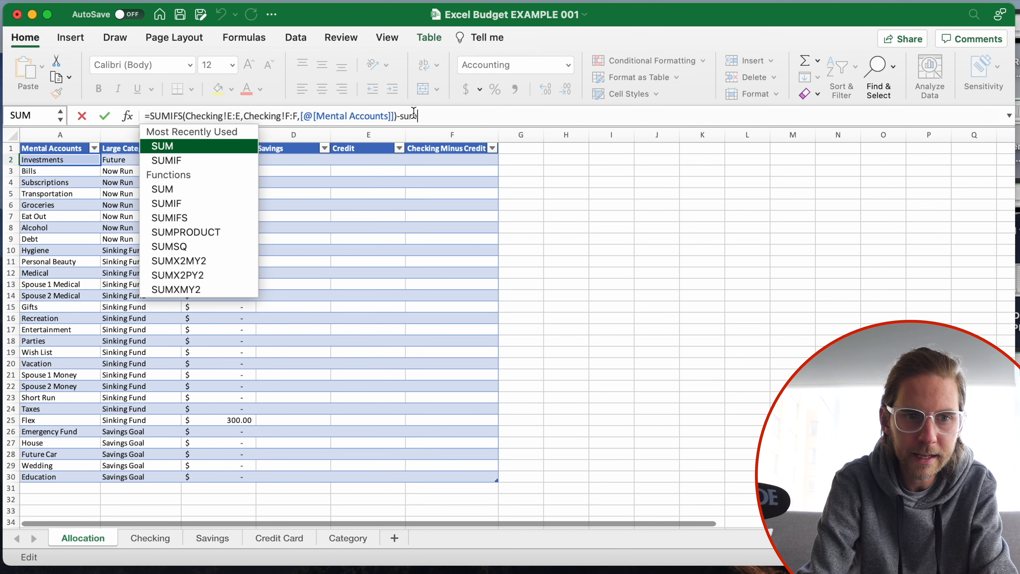
text(ifs()
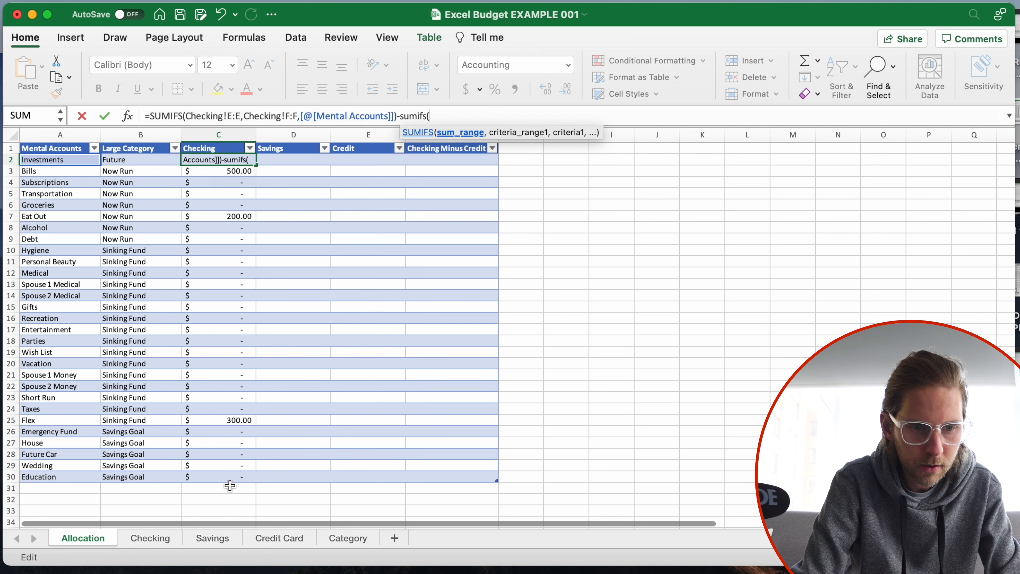
click(160, 538)
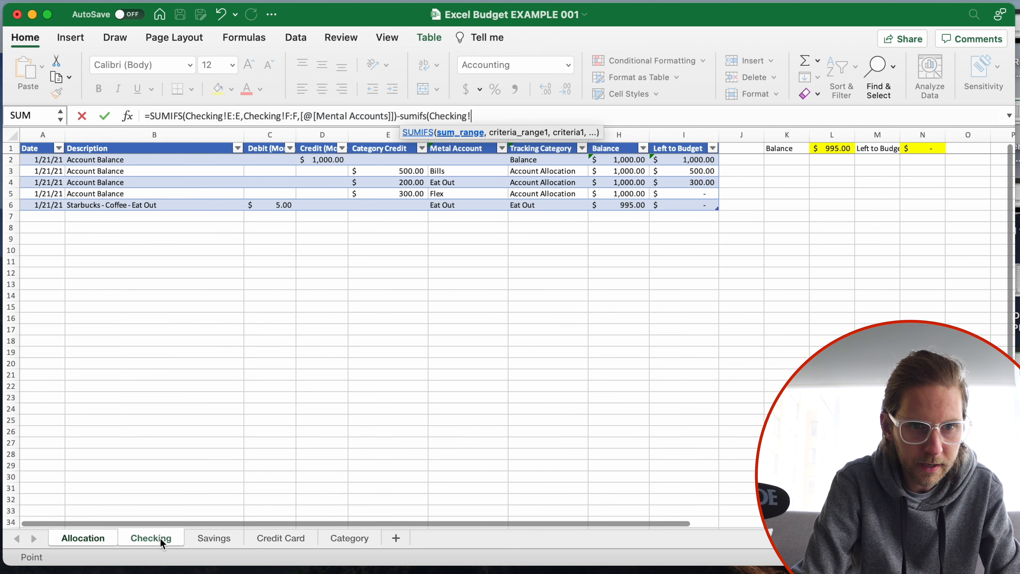
click(257, 137)
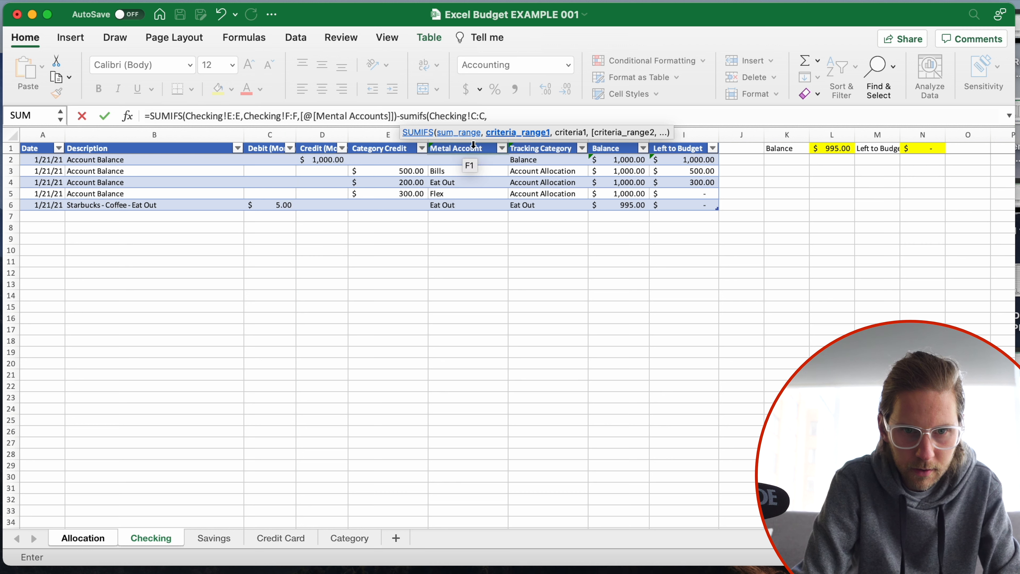
click(489, 139)
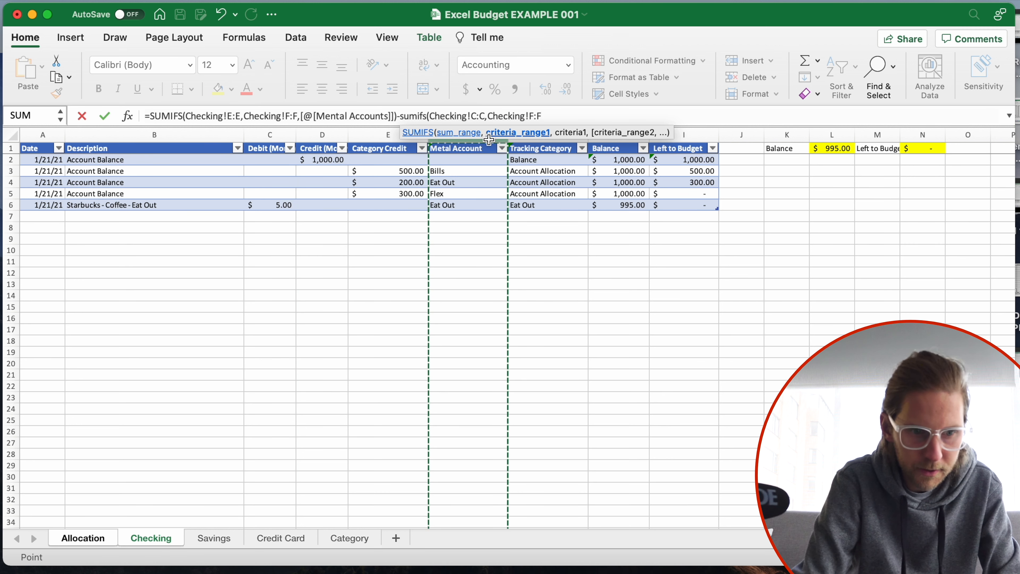
text(,)
click(96, 538)
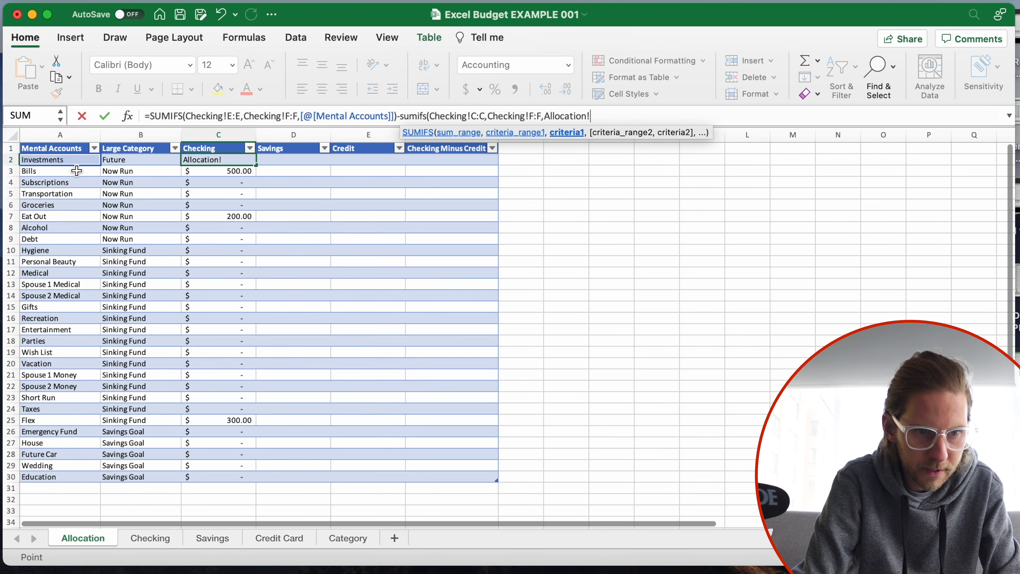
click(74, 161)
text())
key(Return)
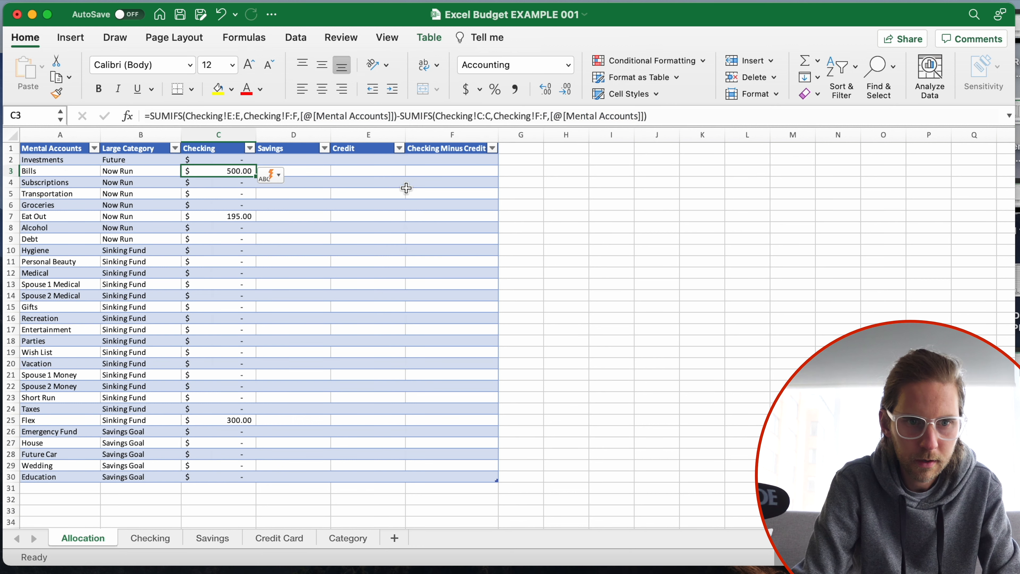
click(265, 203)
click(219, 237)
Step: Add a new row beneath the Starbucks entry on the Checking sheet with a debit of 100
click(148, 538)
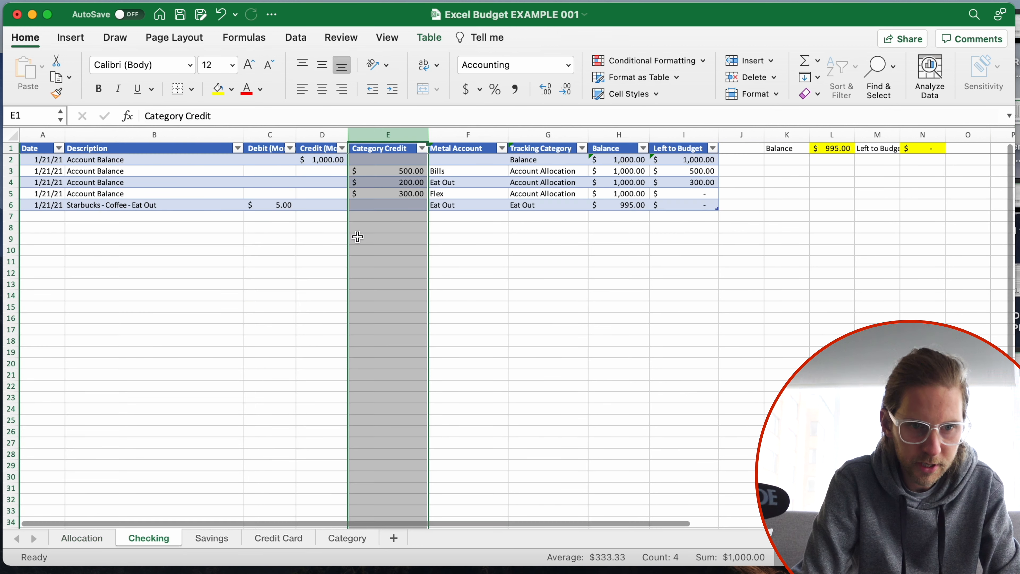
click(229, 219)
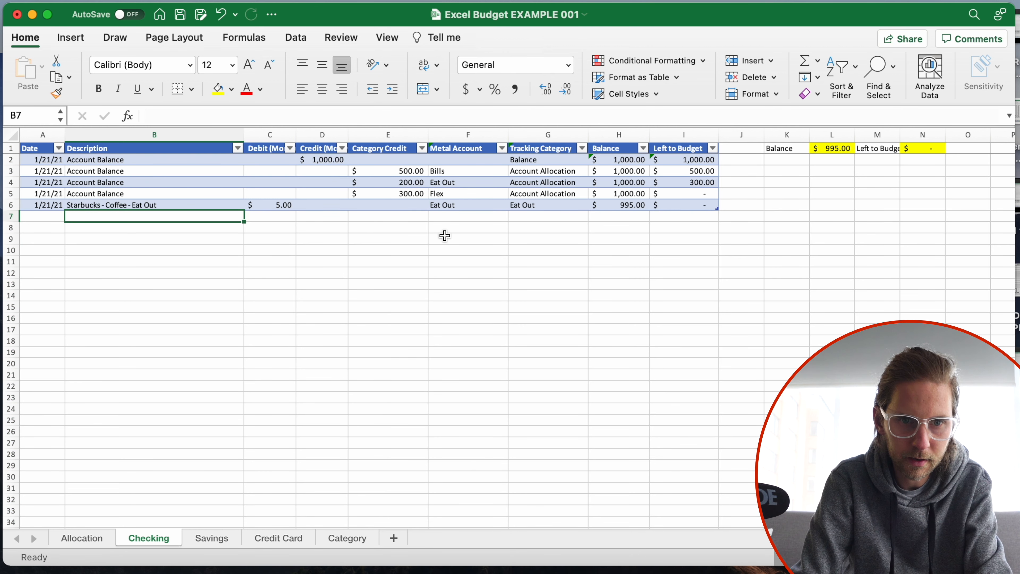
key(Right)
key(Right)
key(Right)
key(Up)
key(Down)
key(Left)
key(Left)
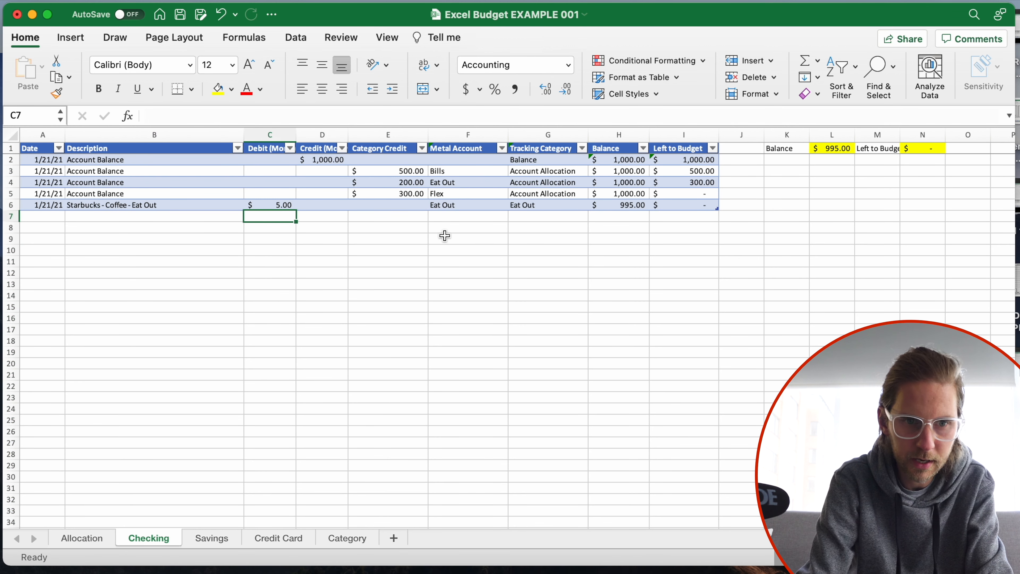
text(100)
key(Return)
Step: Enter Electric Bill as the description of the new 100 debit row
key(Up)
key(Right)
key(Left)
key(Left)
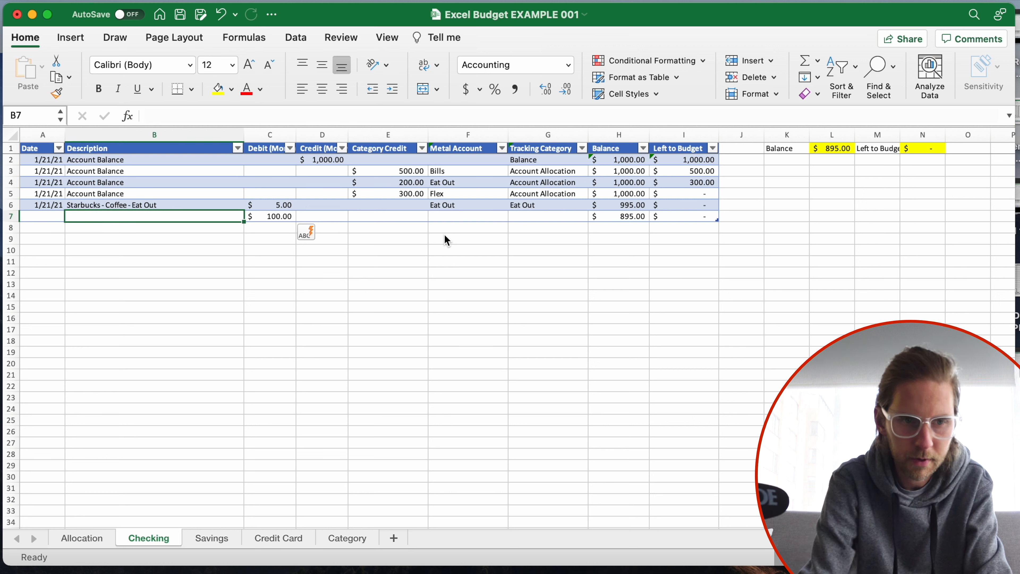
text(D)
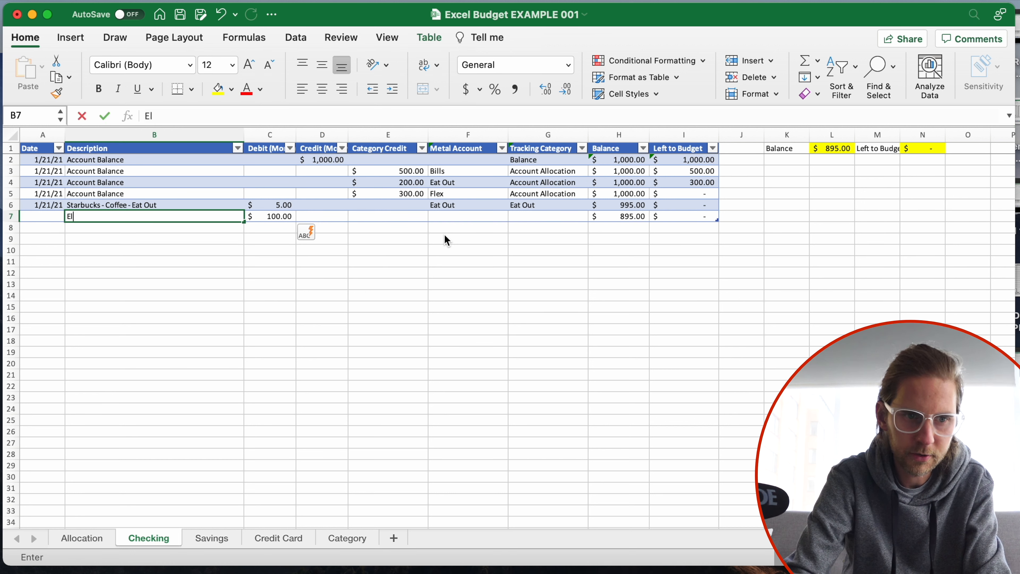
text(lectric Bill)
key(Return)
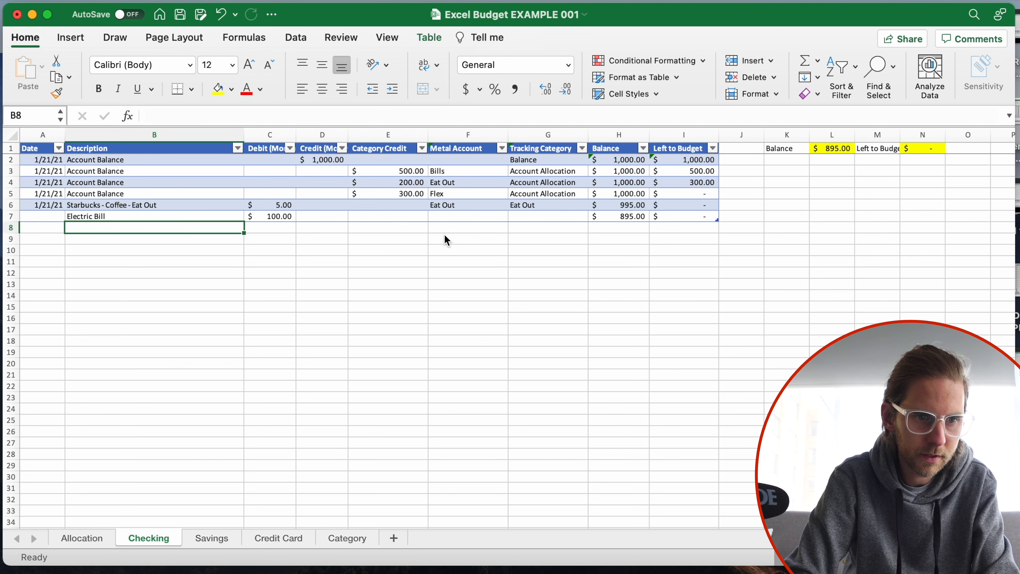
Step: Copy the date 1/21/21 from the Starbucks row into the Electric Bill row
key(Left)
key(Up)
key(Up)
key(super+c)
key(Down)
key(super+v)
Step: Set the mental account of the Electric Bill row to Bills
key(Up)
key(Right)
key(Right)
key(Down)
key(Down)
key(Right)
key(Right)
key(Right)
key(Up)
text(Bills)
key(Tab)
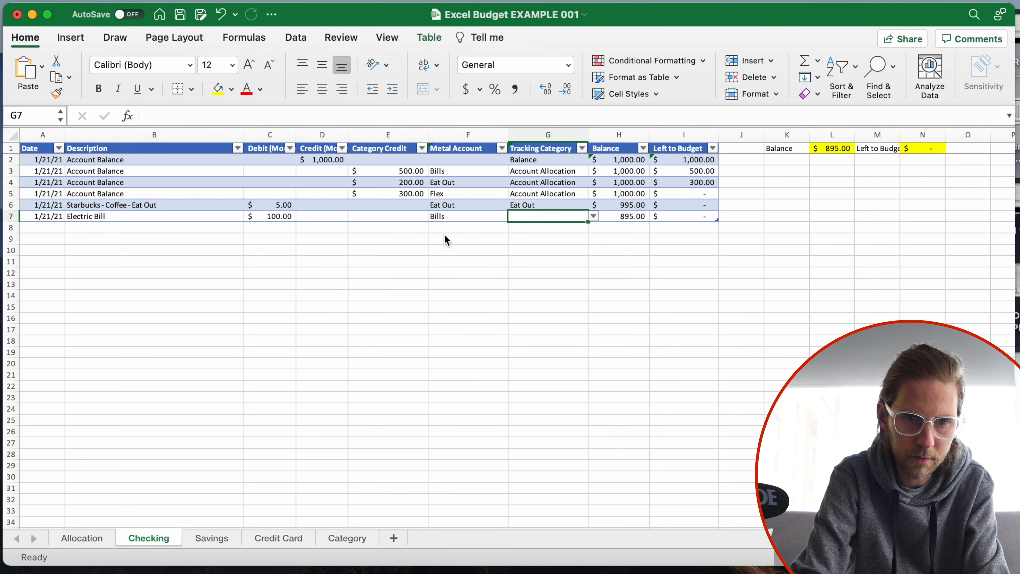
Step: Set the tracking category of the Electric Bill row to Electricity
text(Electricity)
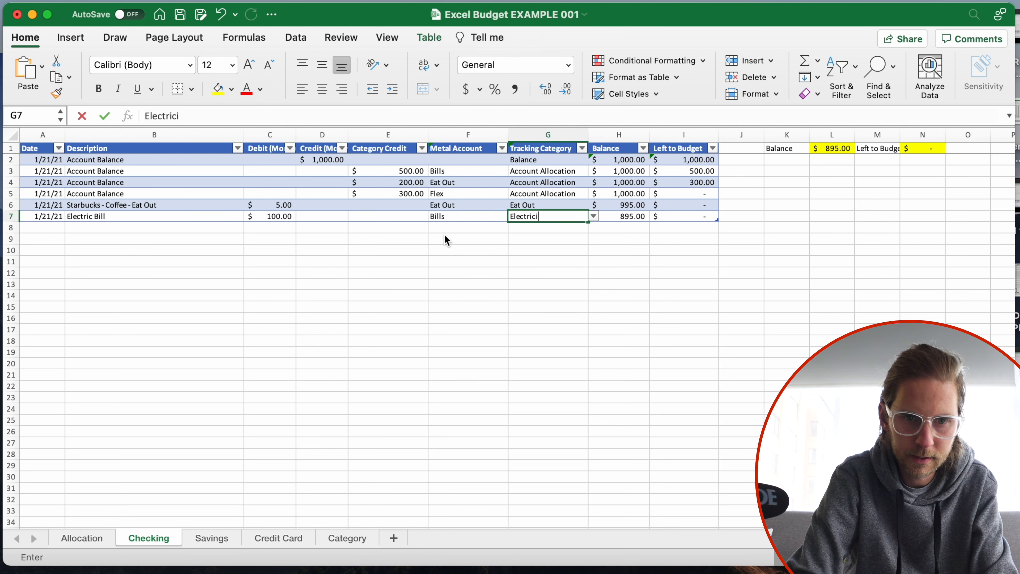
key(Return)
click(458, 262)
click(273, 274)
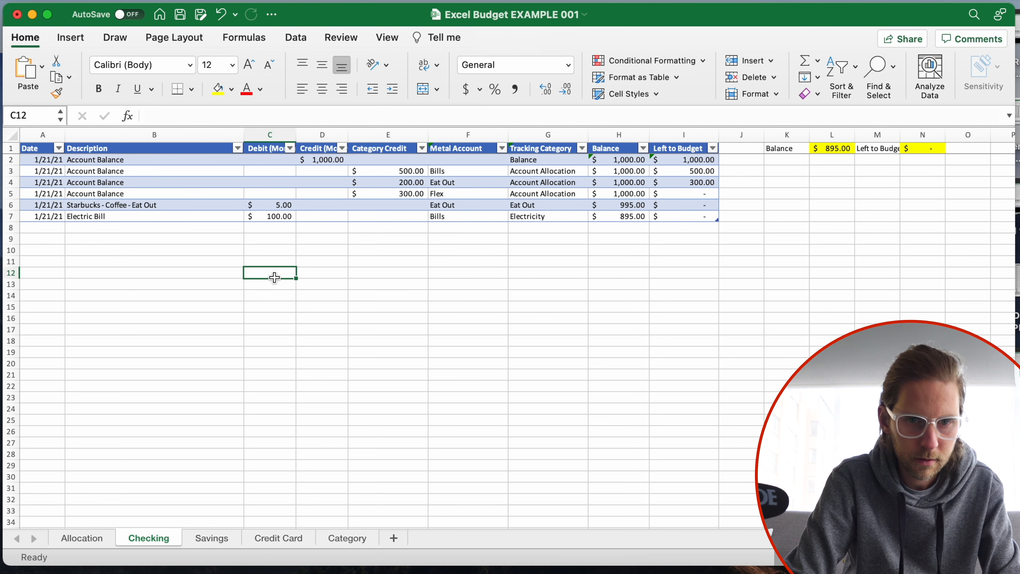
Step: Try Electric as the tracking category of the Electric Bill row and re-enter Electricity
click(563, 216)
text(Ele)
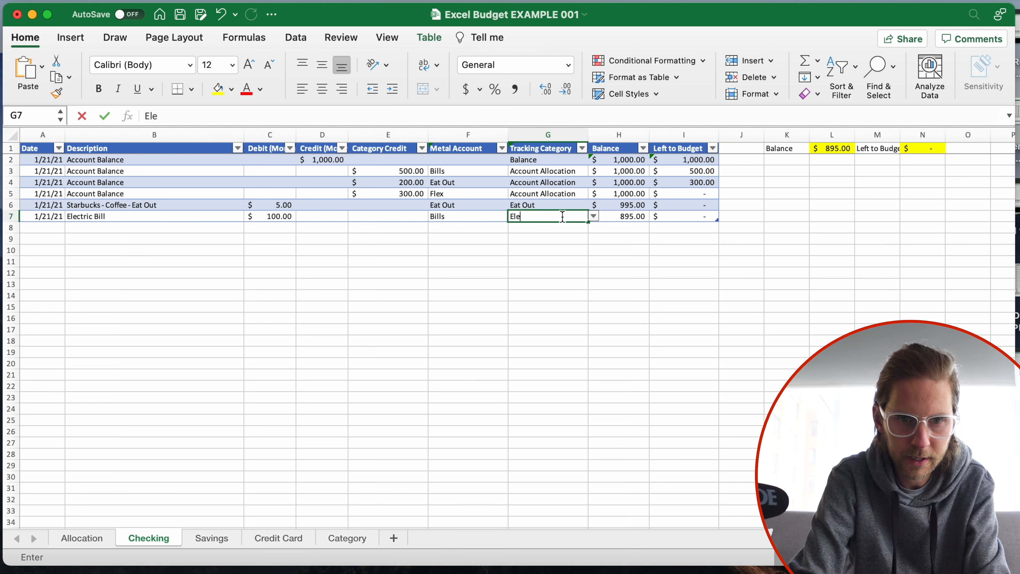
text(ctri)
key(Return)
key(Return)
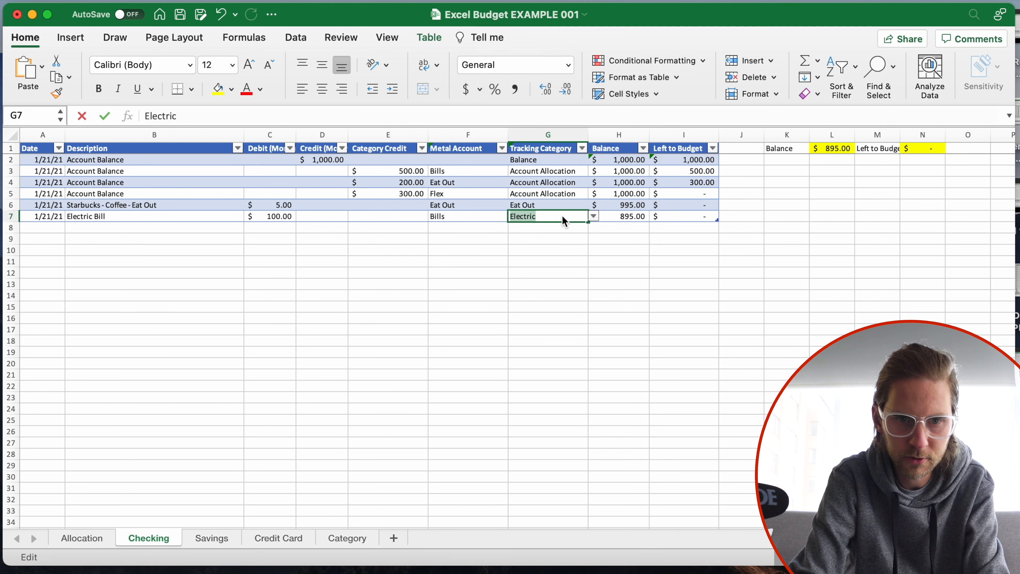
text(Ele)
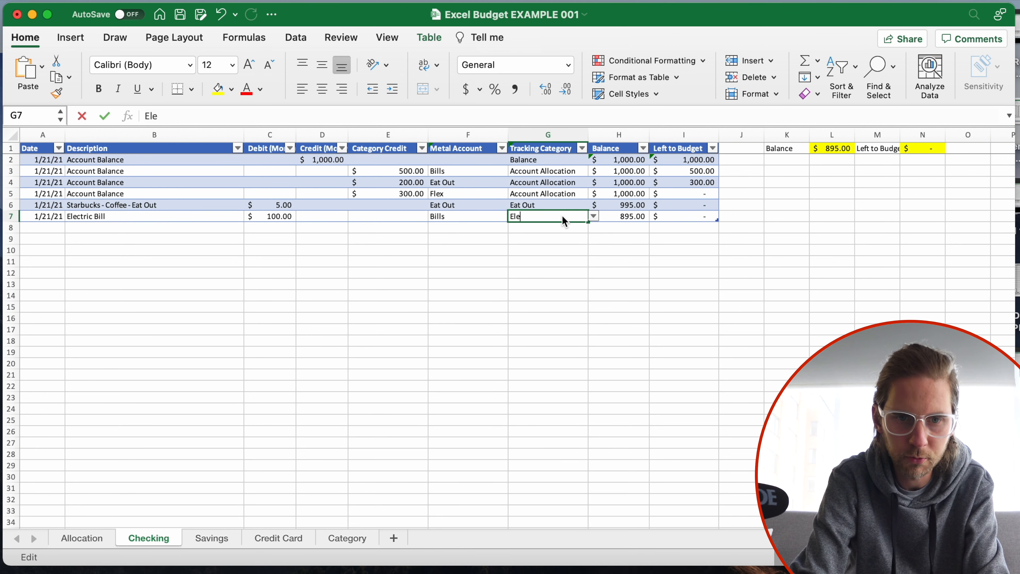
text(ctricity)
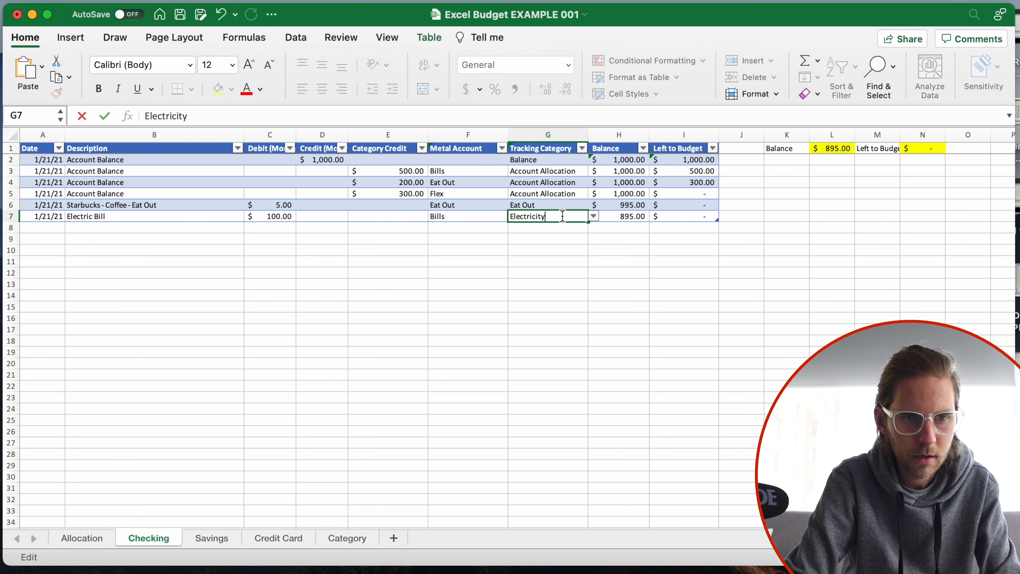
click(302, 407)
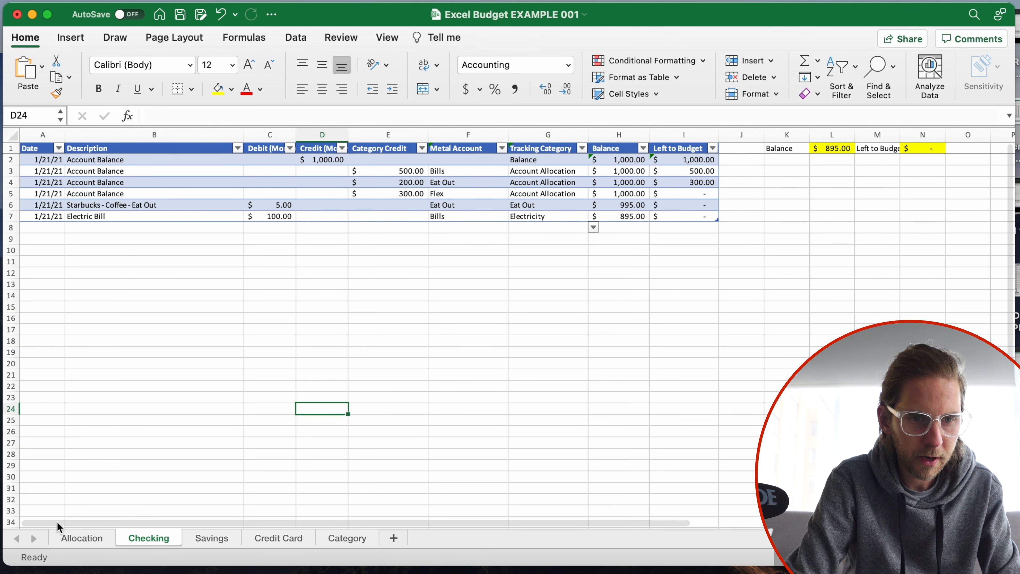
Step: Check the Checking amount of the Bills row on the Allocation sheet
click(83, 538)
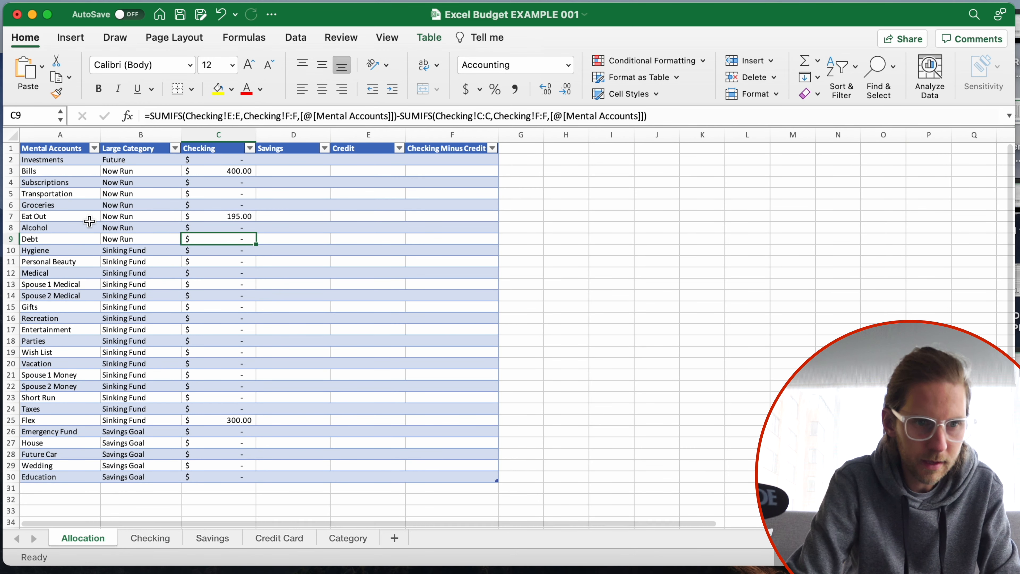
click(247, 173)
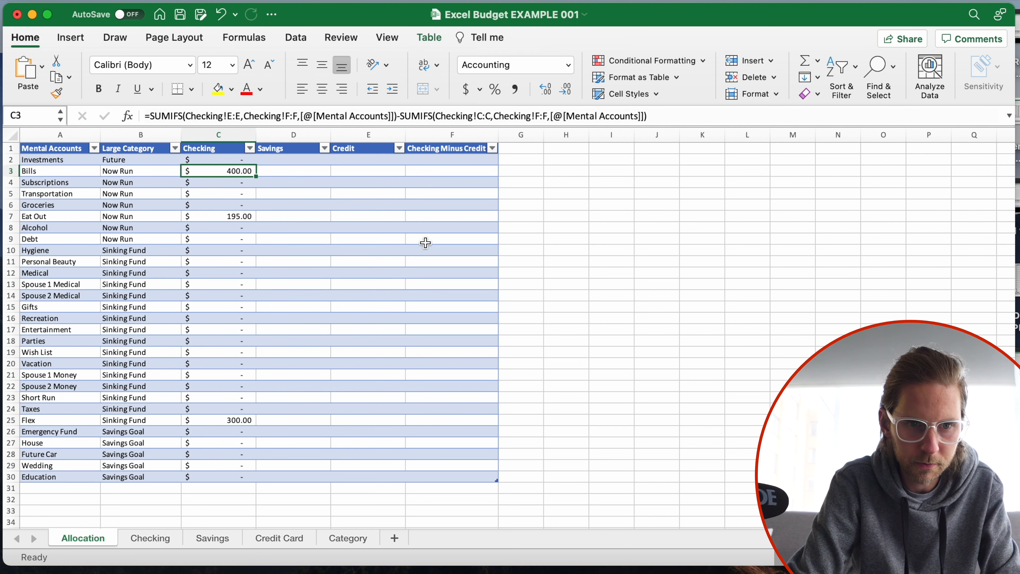
click(295, 193)
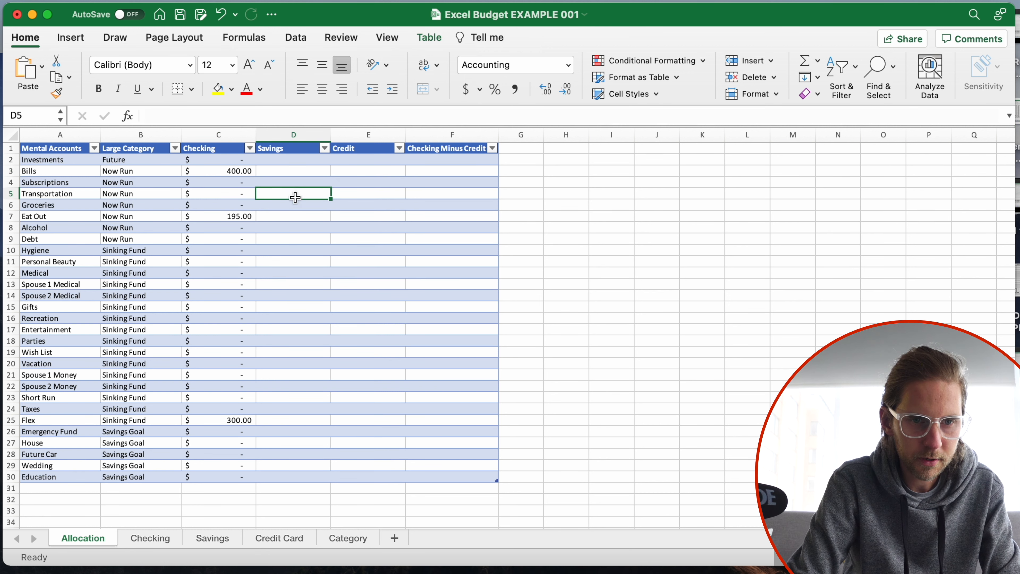
Step: Begin the formula in D2 of the Allocation table with a SUMIFS of Savings!E:E where Savings!F:F matches the row's mental account
click(299, 160)
text(=s)
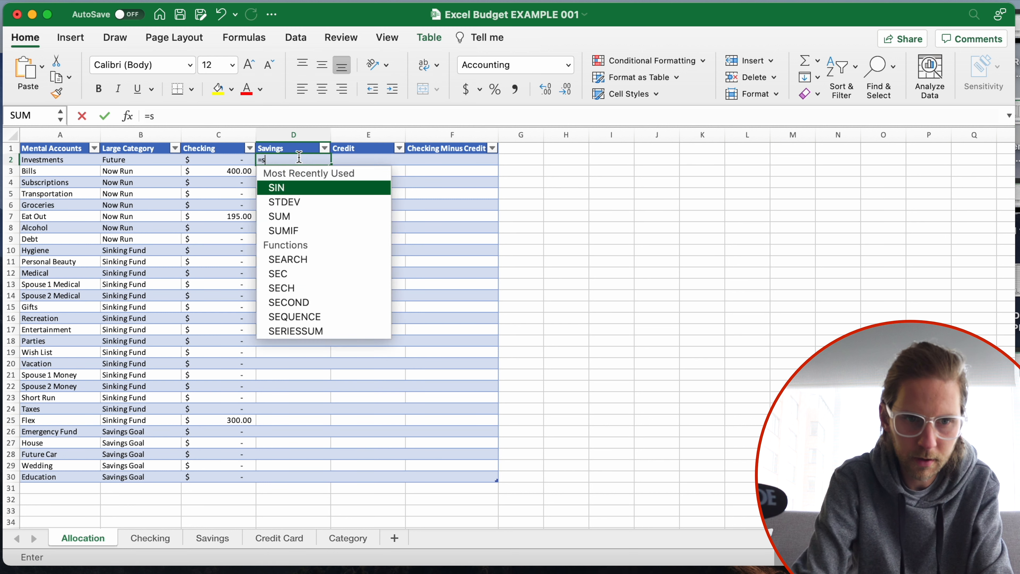
text(umifs()
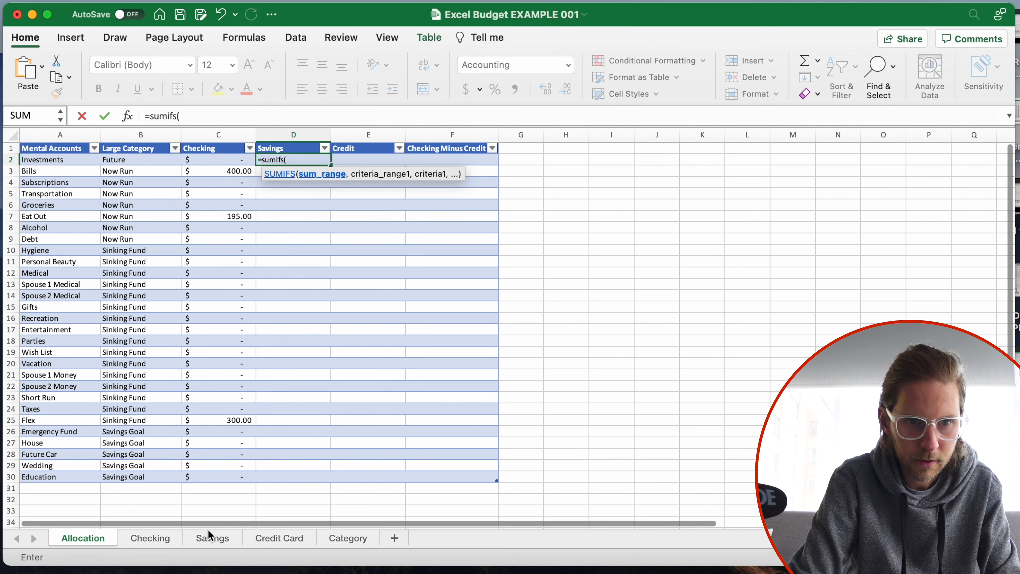
click(212, 538)
click(418, 136)
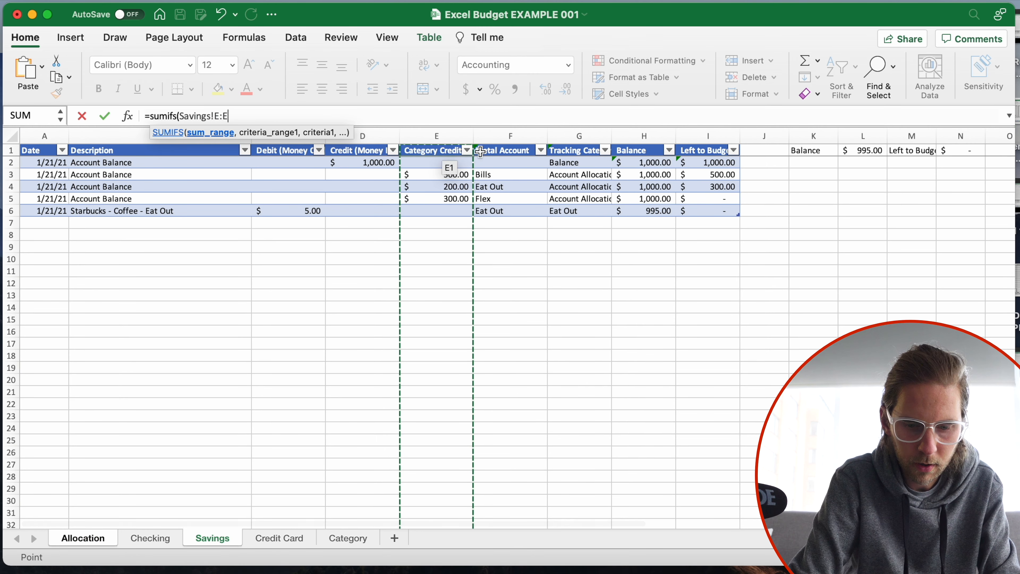
text(,)
click(489, 136)
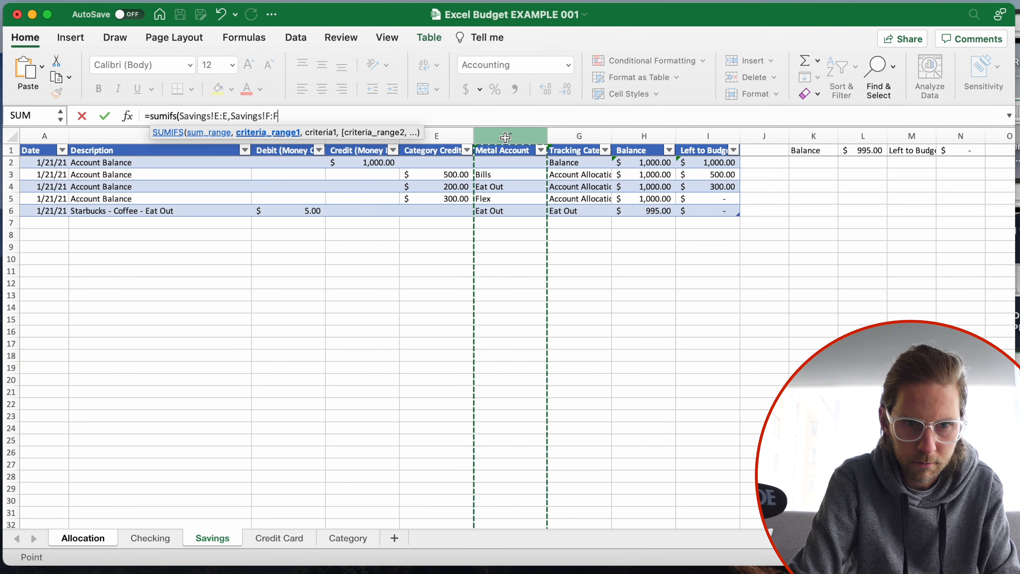
text(,)
click(111, 545)
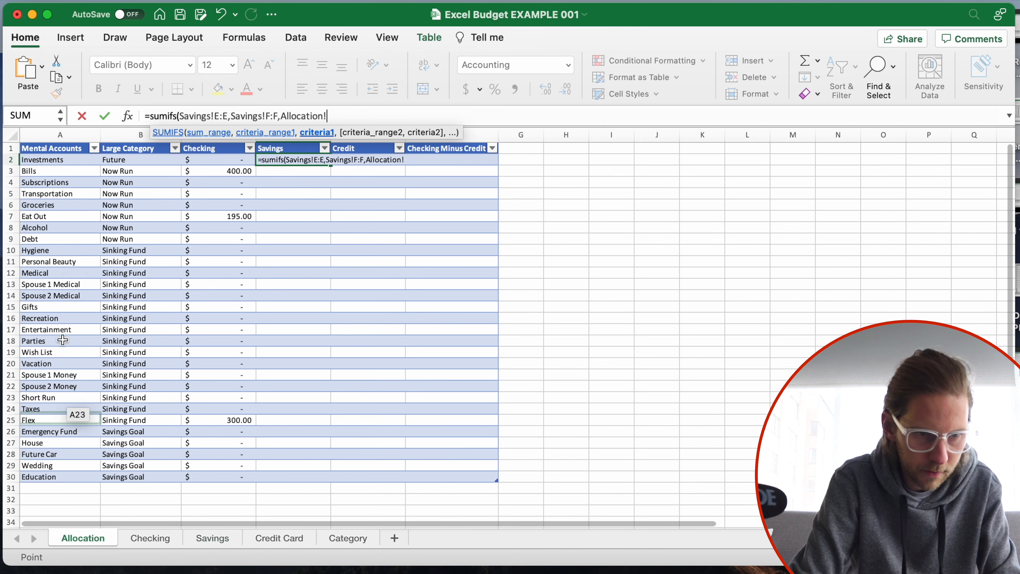
click(54, 163)
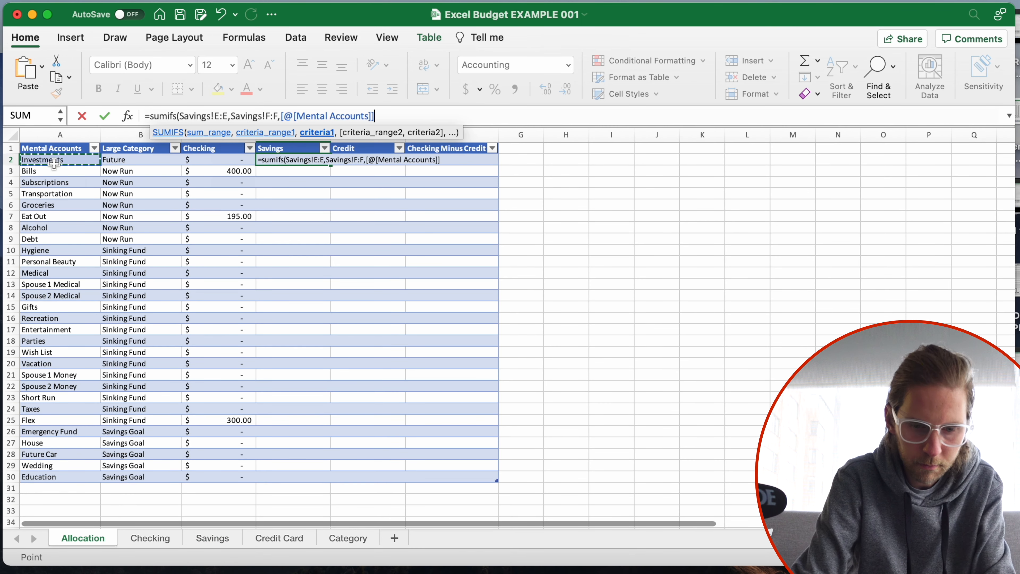
Step: Complete the Savings formula by subtracting a SUMIFS of Savings!C:C where Savings!F:F matches the row's mental account
text()-sumifs()
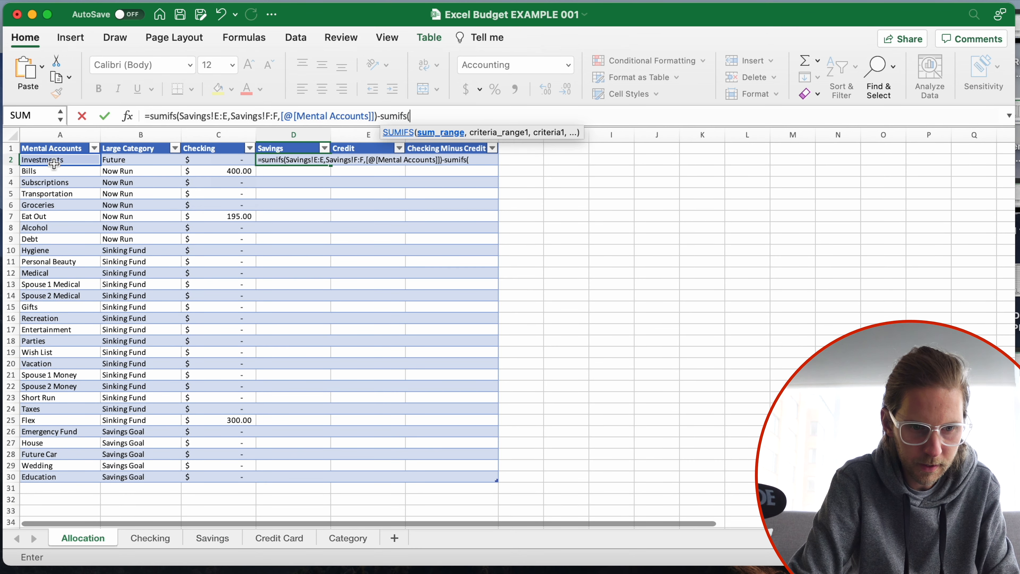
click(212, 539)
click(264, 137)
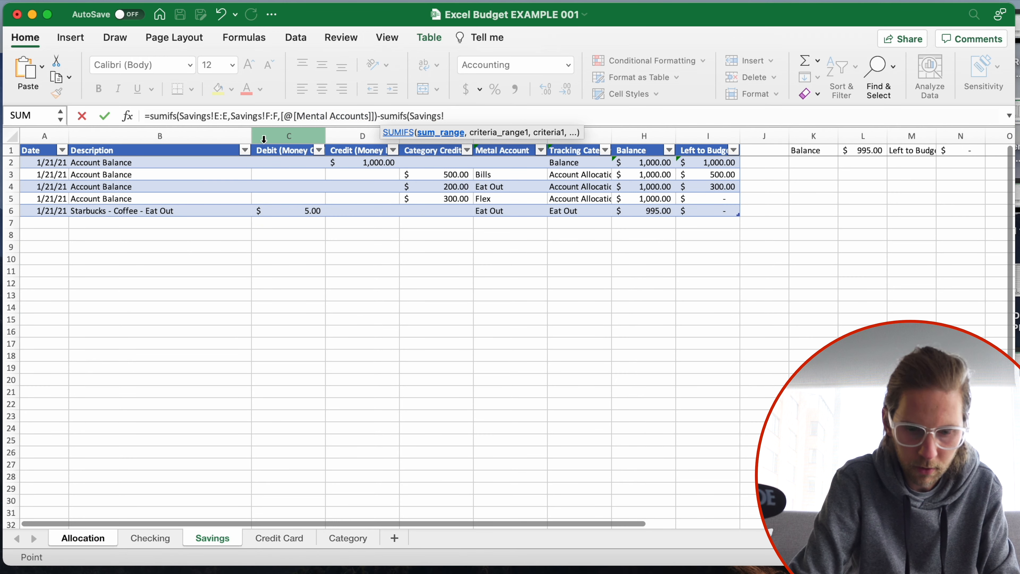
text(,)
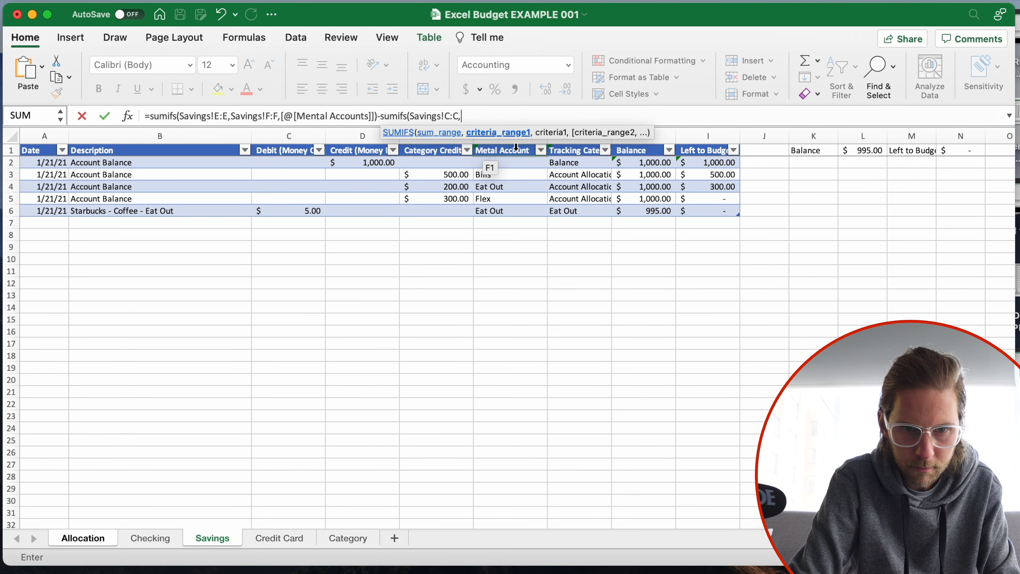
click(516, 140)
text(,)
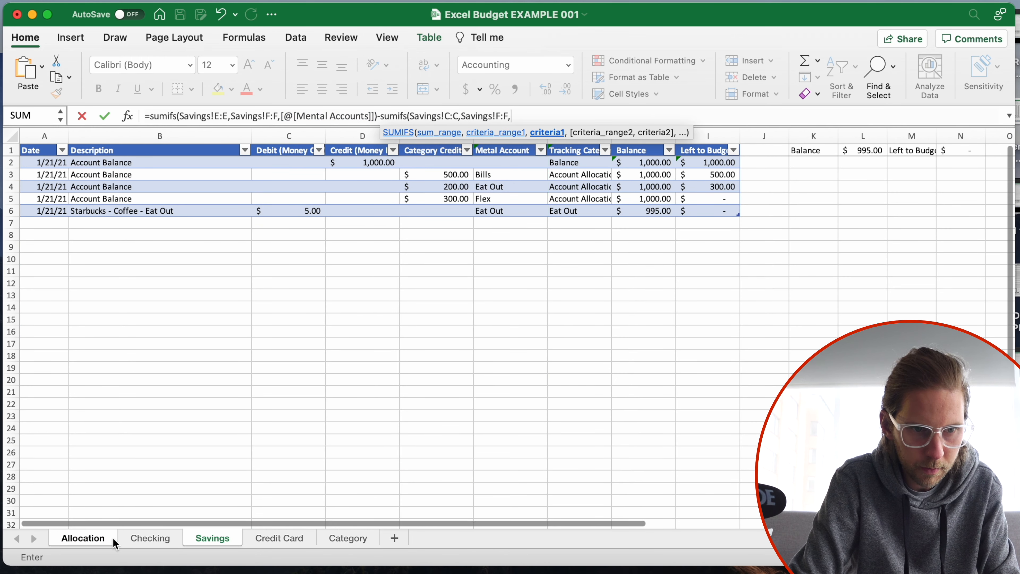
click(101, 540)
click(40, 163)
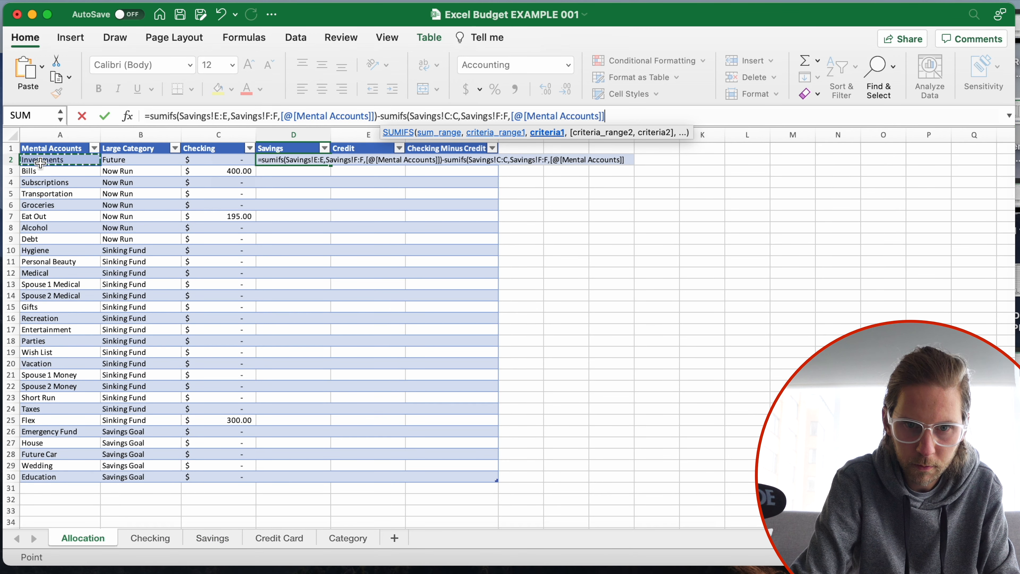
text())
key(Return)
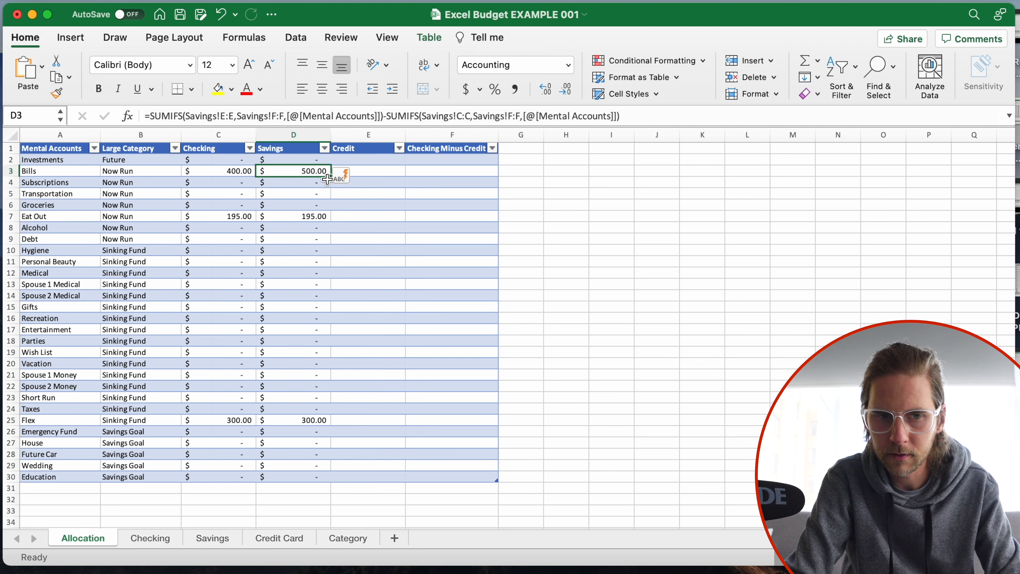
Step: Begin a SUMIFS formula in E2 of the Allocation table with the Credit Card sheet's Debit column C:C as the sum range
click(361, 162)
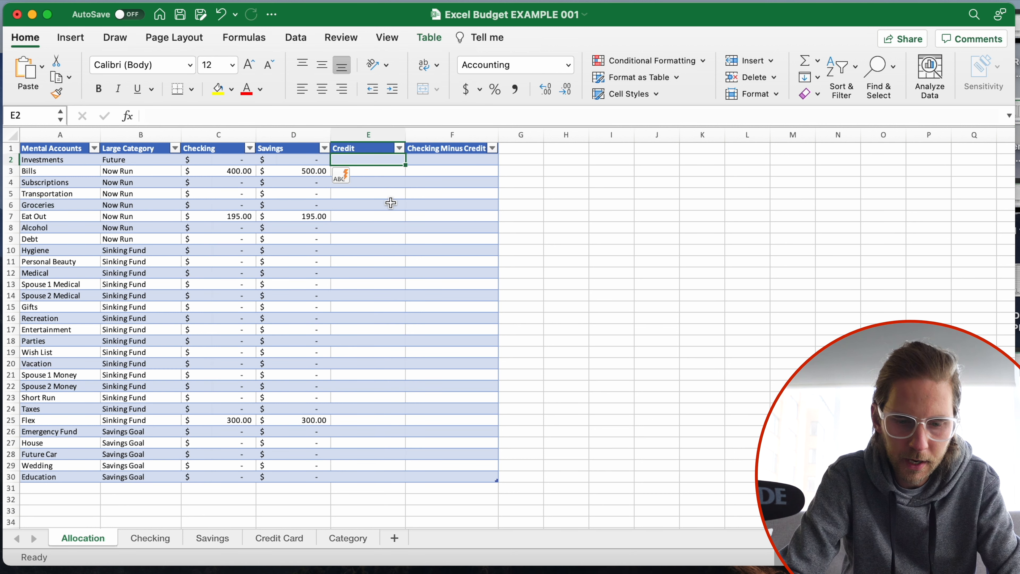
text(=sumifs()
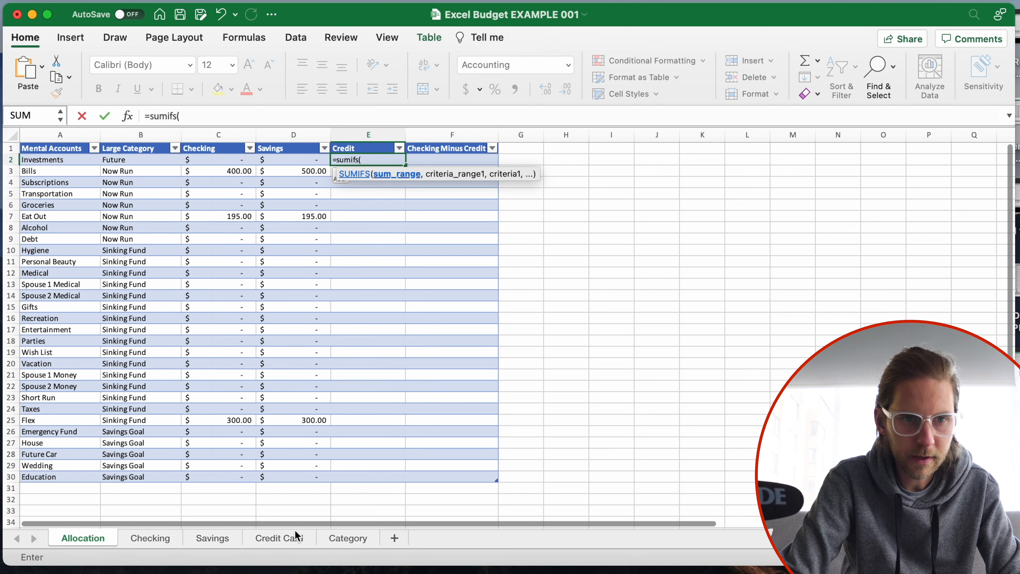
click(281, 538)
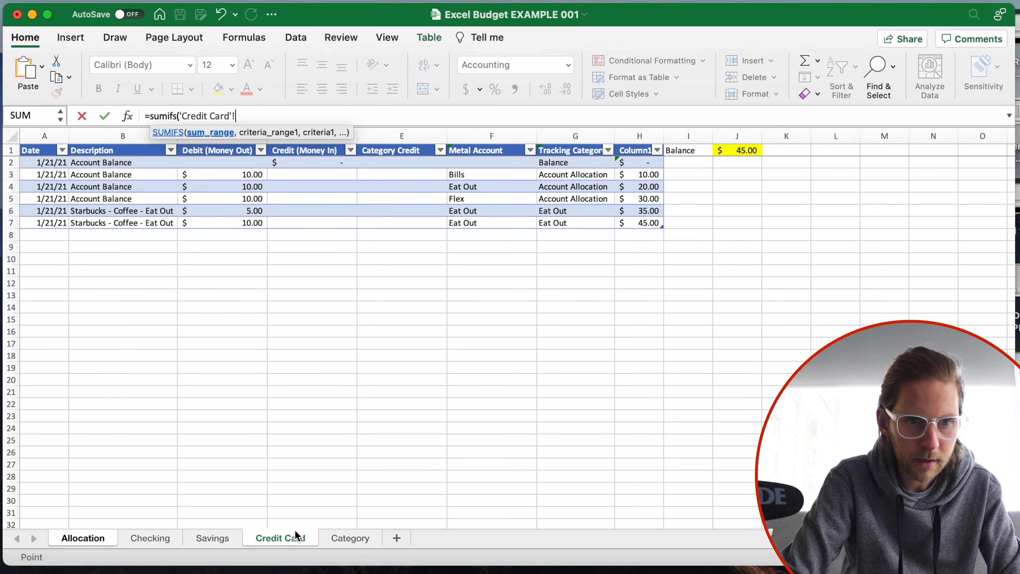
click(203, 145)
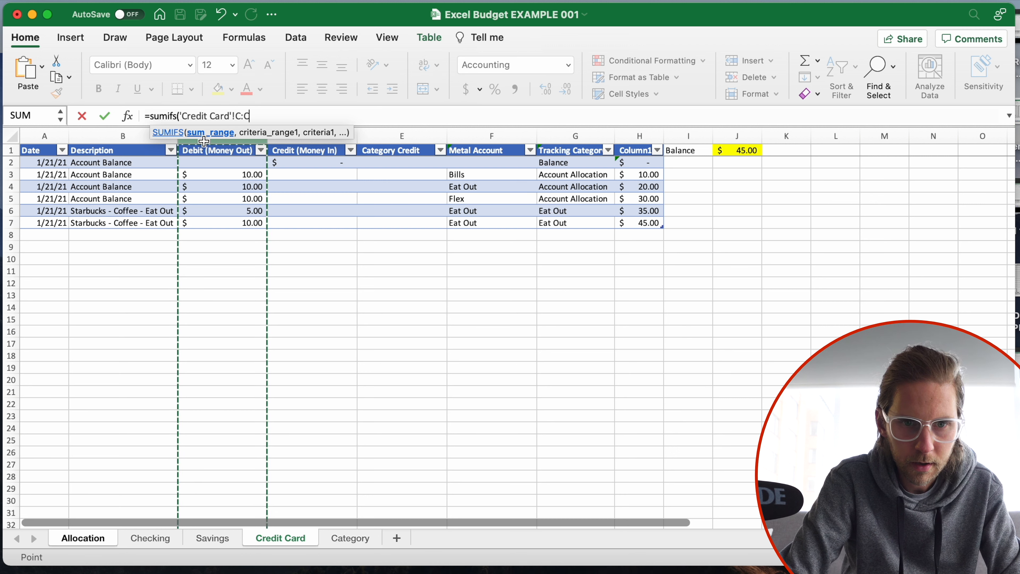
Step: Complete the first SUMIFS in the Allocation Credit formula, matching Credit Card column F against the row's Mental Accounts cell
text(,)
click(468, 148)
text(,)
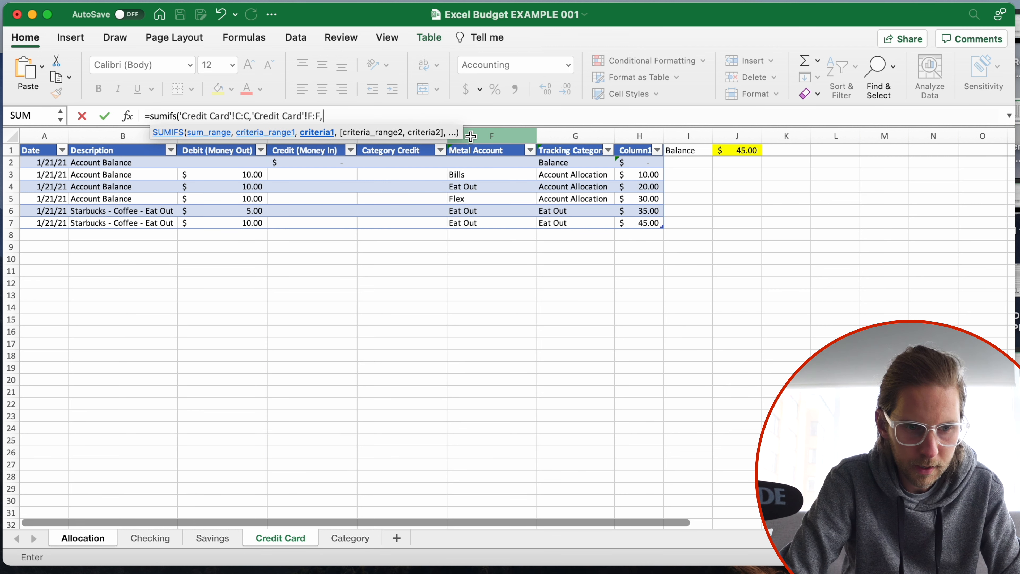
click(84, 538)
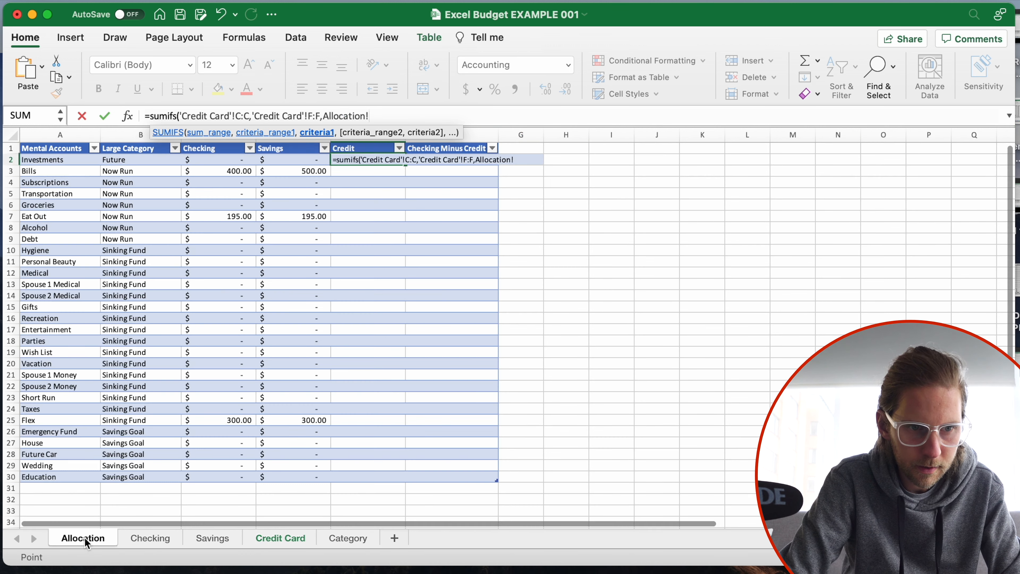
click(60, 162)
text()-)
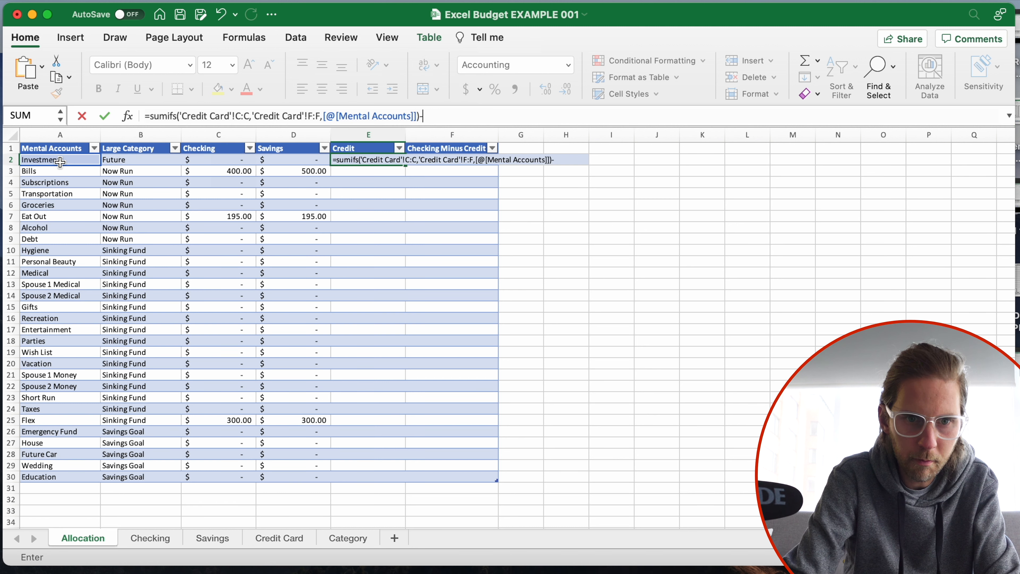
Step: Subtract a second SUMIFS that totals Credit Card column E where column F matches the row's Mental Accounts cell, and enter the formula
text(sumifs()
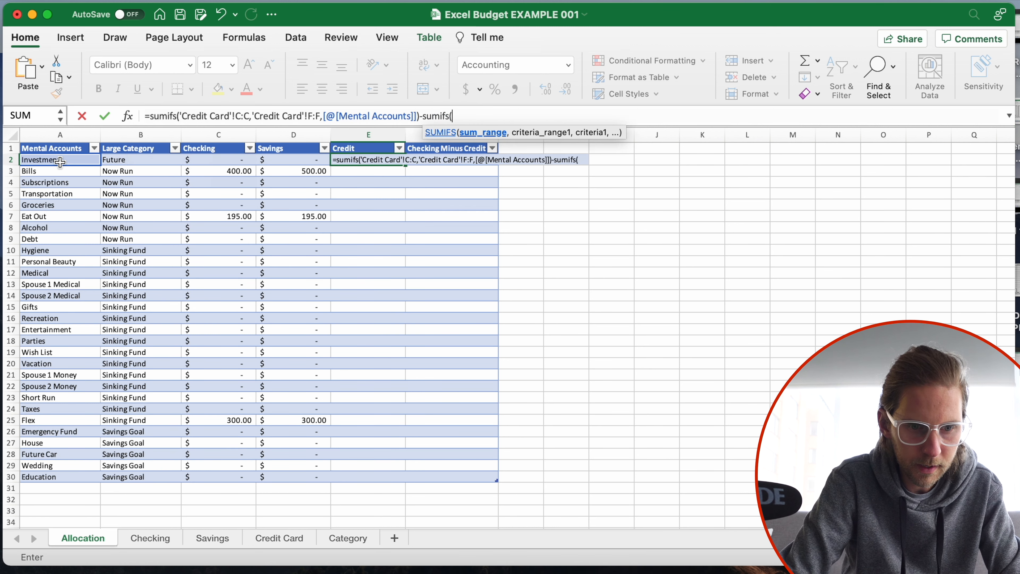
click(267, 540)
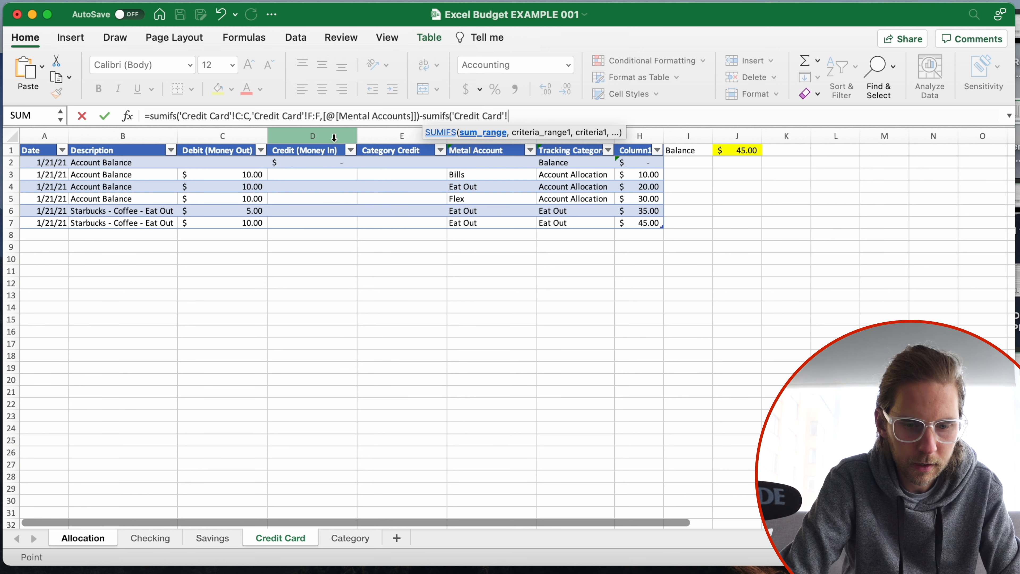
click(402, 136)
text(,)
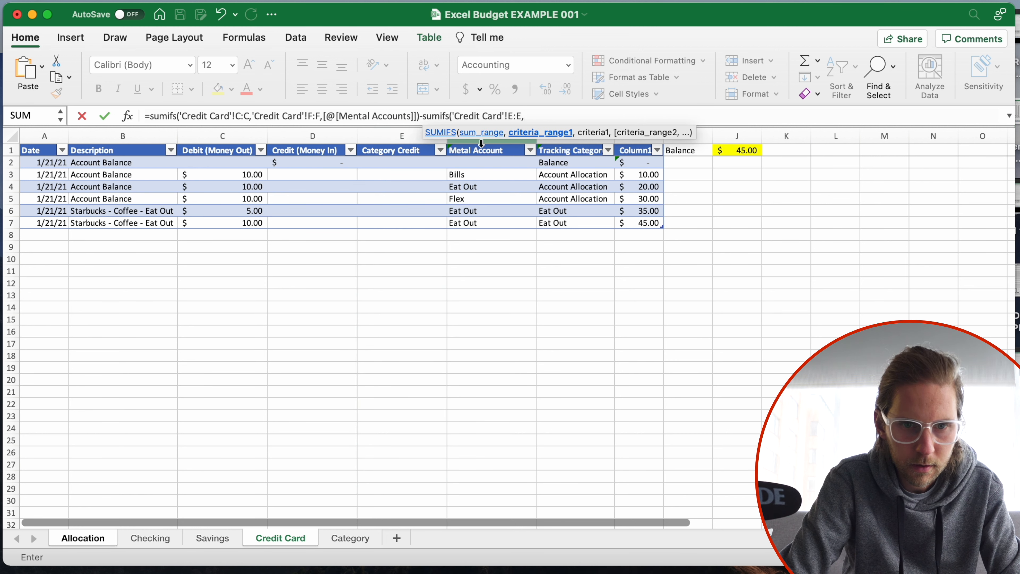
click(482, 142)
text(,)
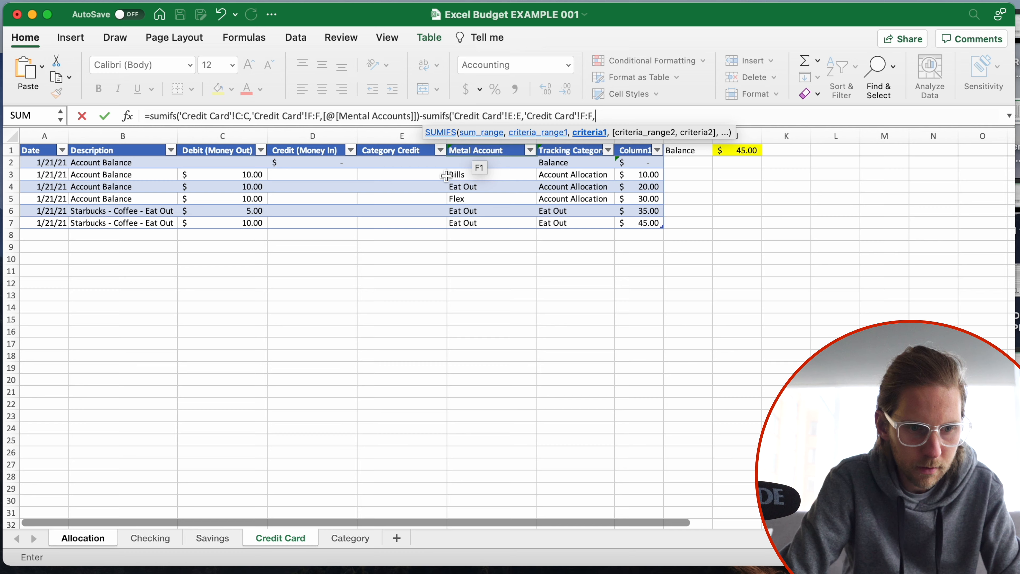
click(104, 543)
click(73, 160)
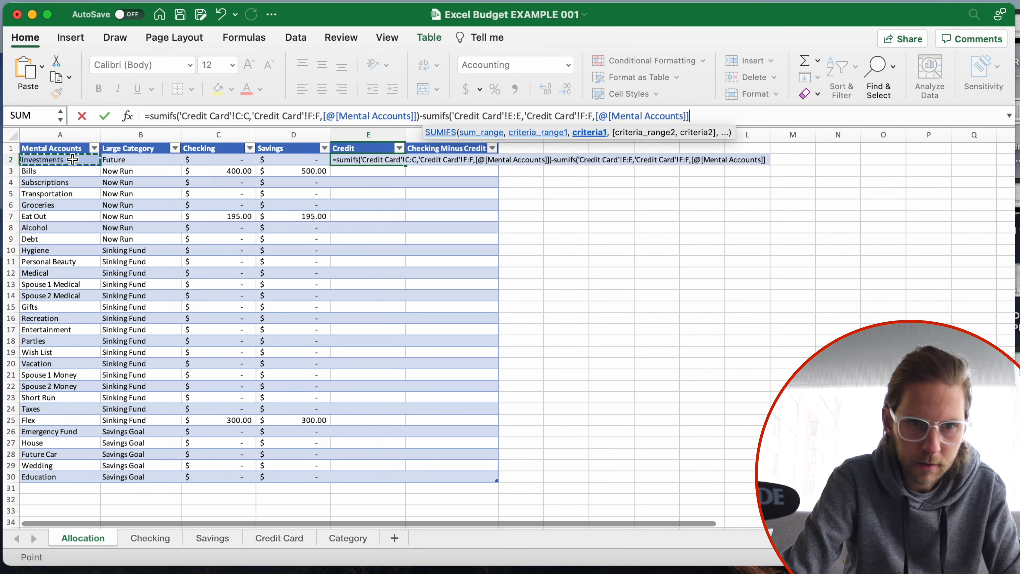
text())
key(Return)
click(354, 329)
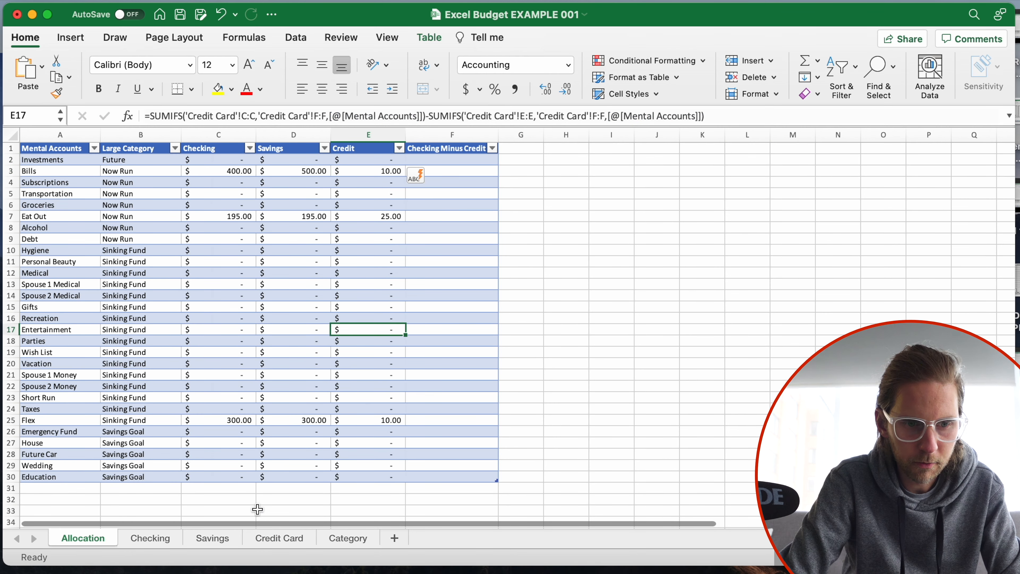
click(153, 540)
click(542, 306)
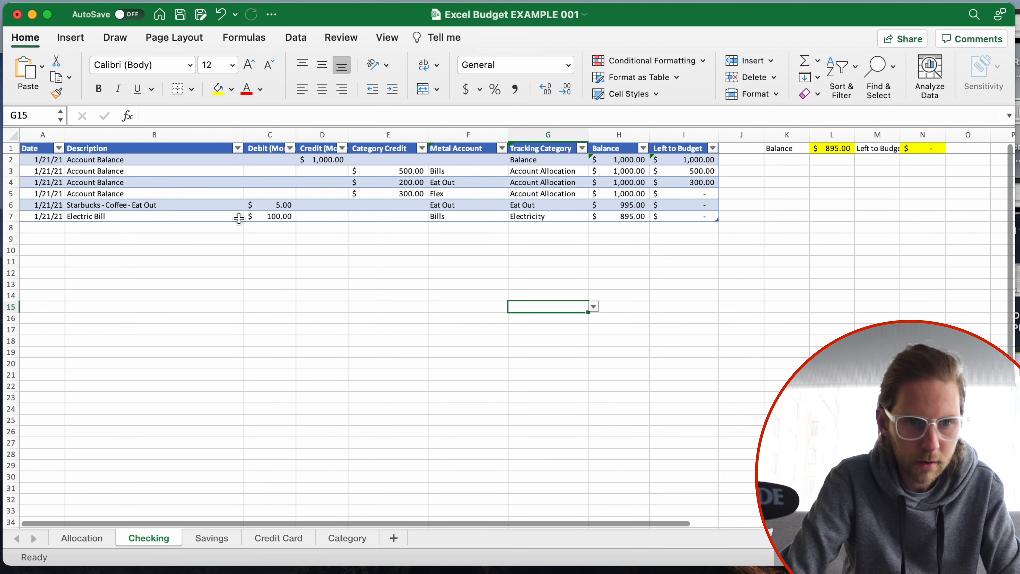
click(193, 236)
key(Right)
key(Up)
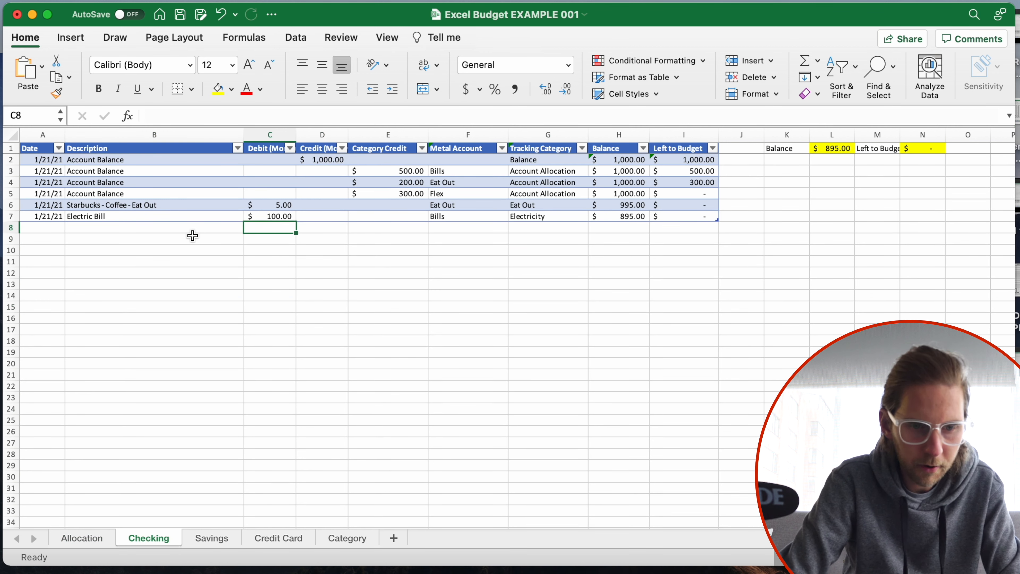
Step: On the Credit Card sheet, enter 10 under Credit (Money In) in the first empty row below the table
click(286, 539)
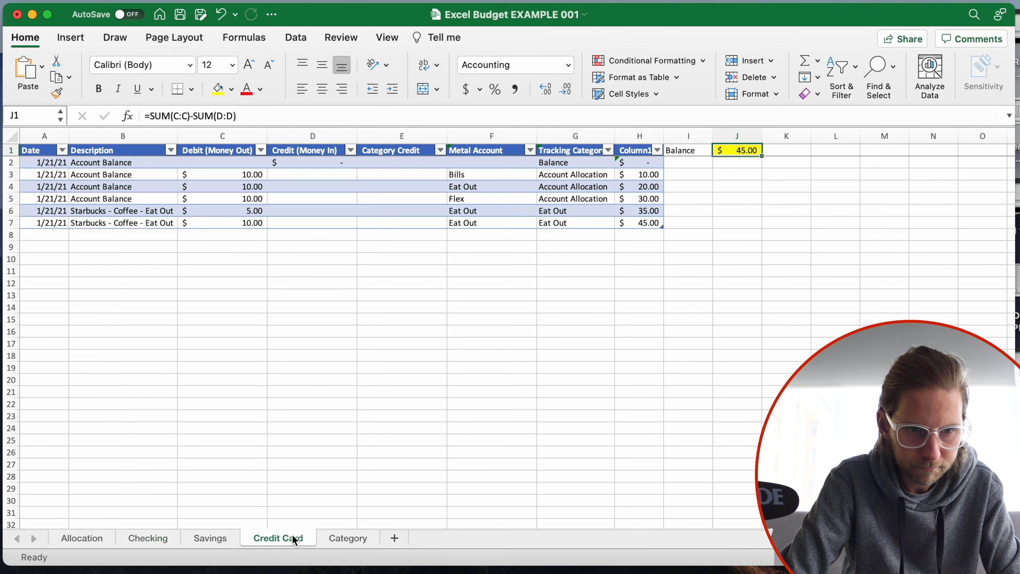
click(270, 235)
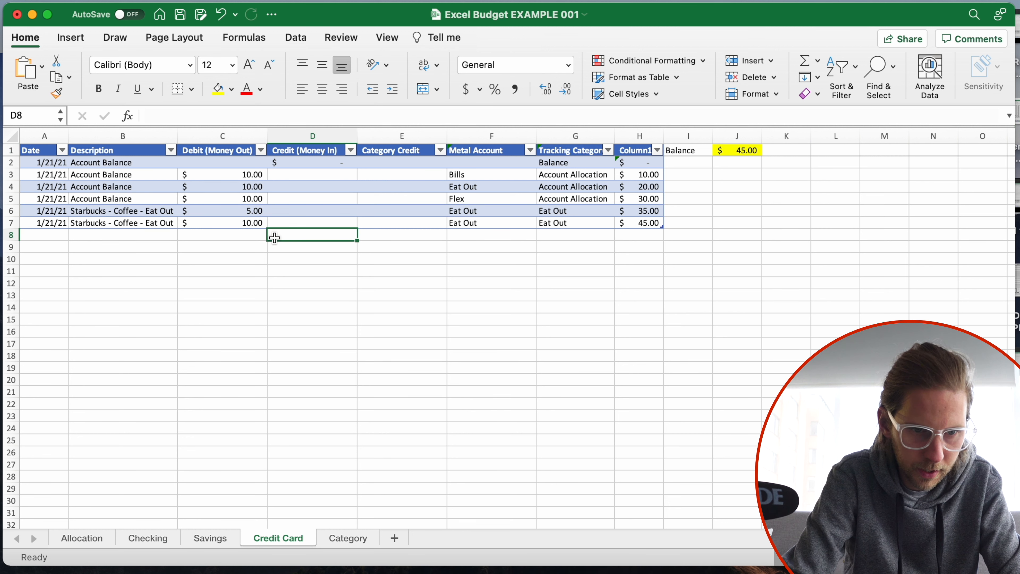
text(10)
key(Tab)
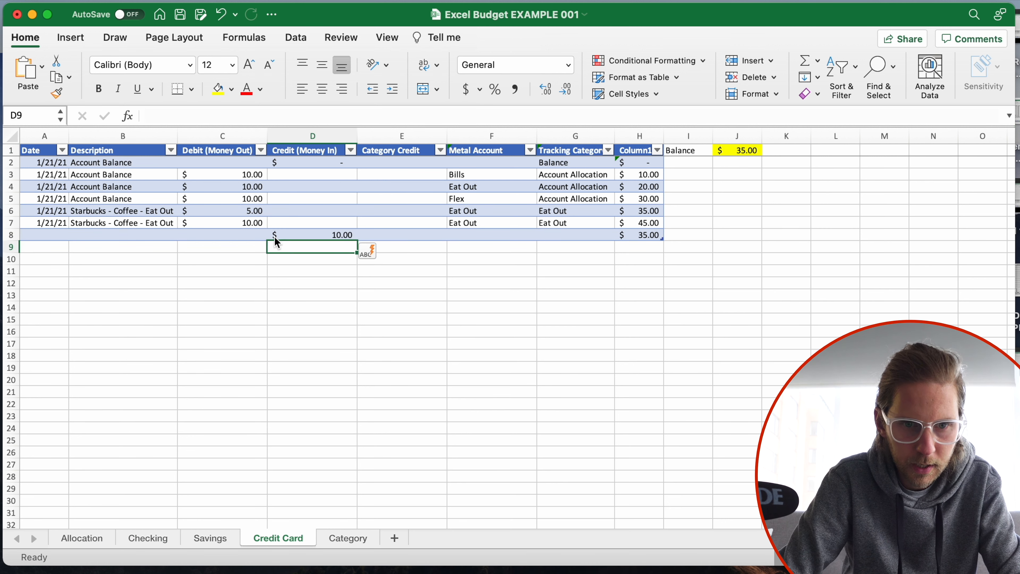
Step: Set the new Credit Card row's Metal Account to Bills
key(Tab)
text(Bii)
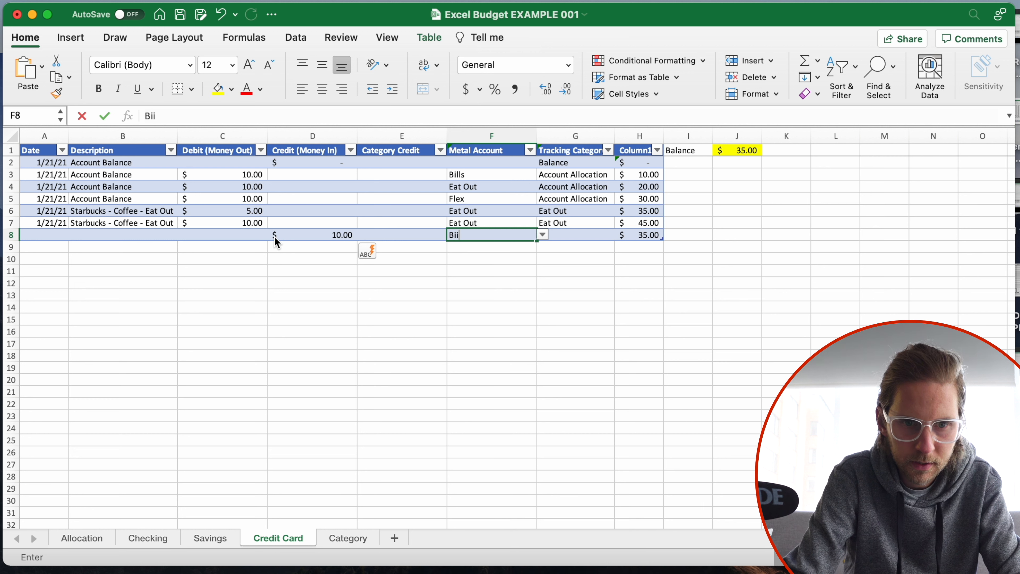
text(l)
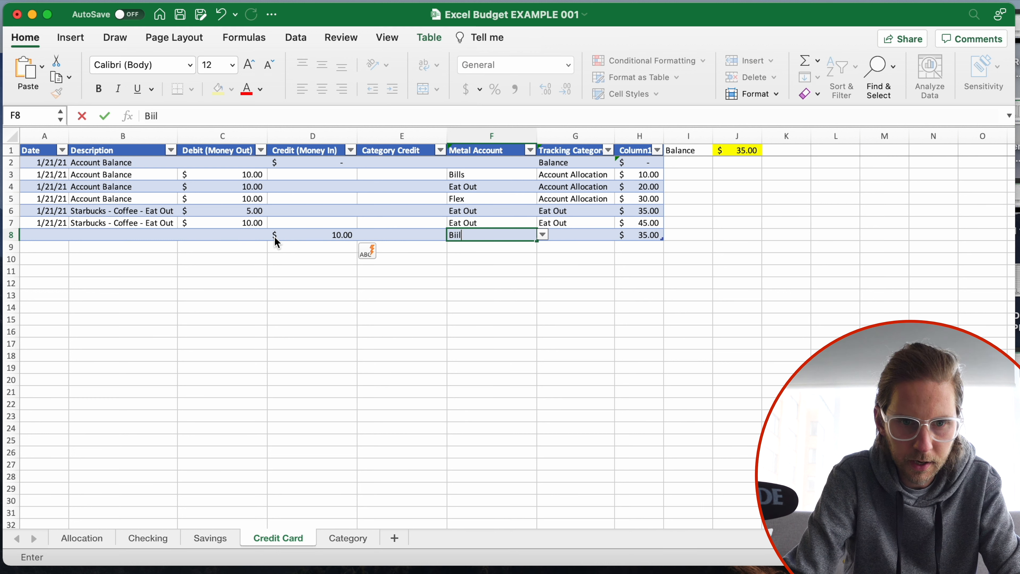
key(BackSpace)
key(BackSpace)
text(lls)
key(Return)
Step: Copy the new row's Credit (Money In) amount into its Category Credit cell
key(Left)
key(Up)
key(Left)
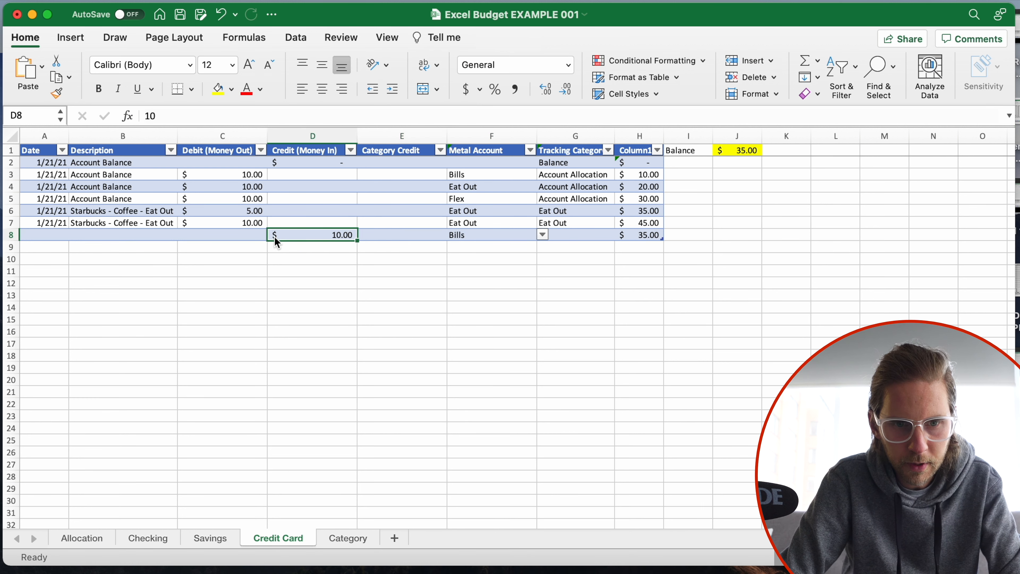
key(super+c)
key(Right)
key(super+v)
key(Right)
key(Left)
key(Left)
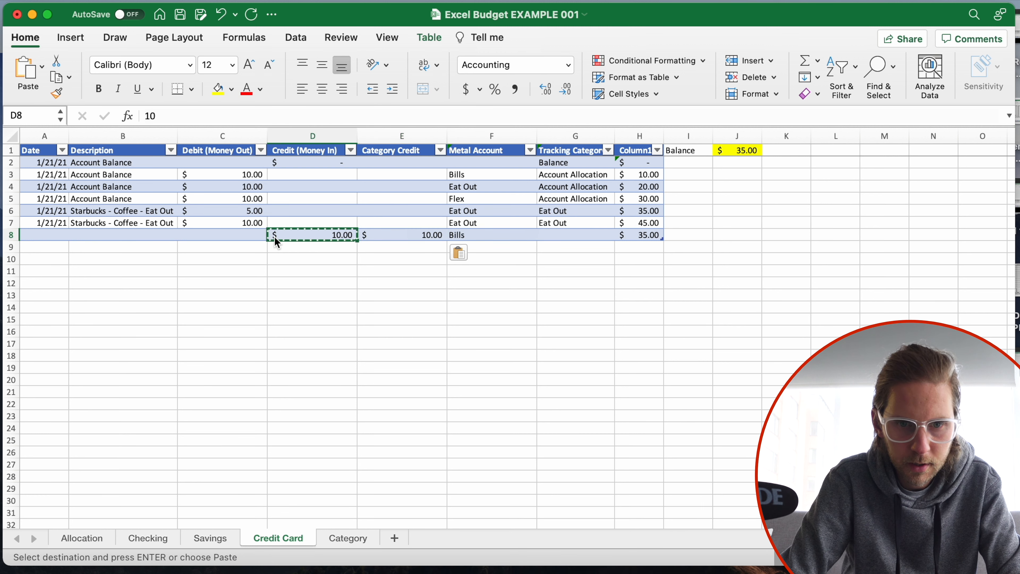
Step: Set the new Credit Card row's Tracking Category to Balance
key(Right)
key(Right)
key(Right)
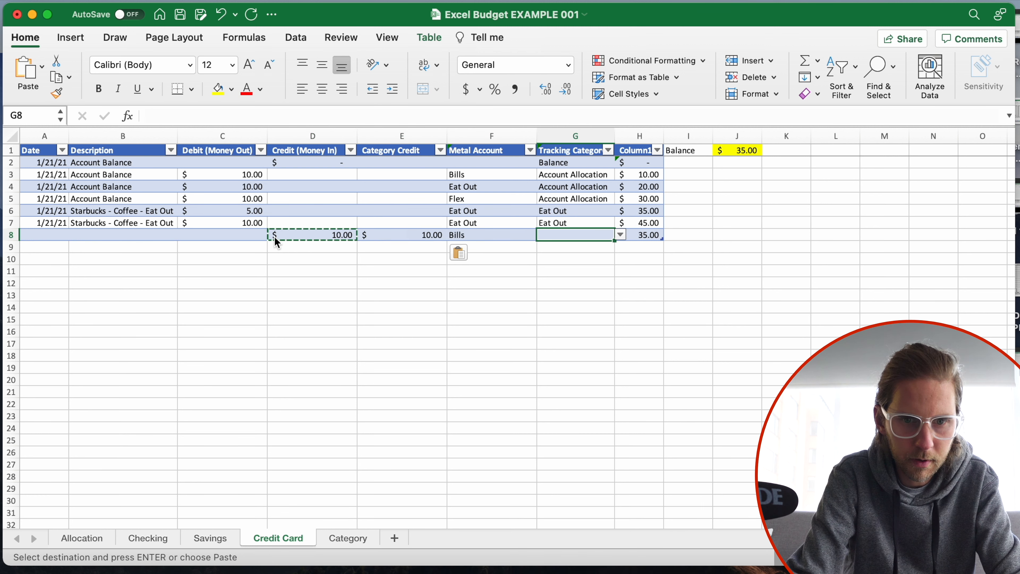
text(Payment)
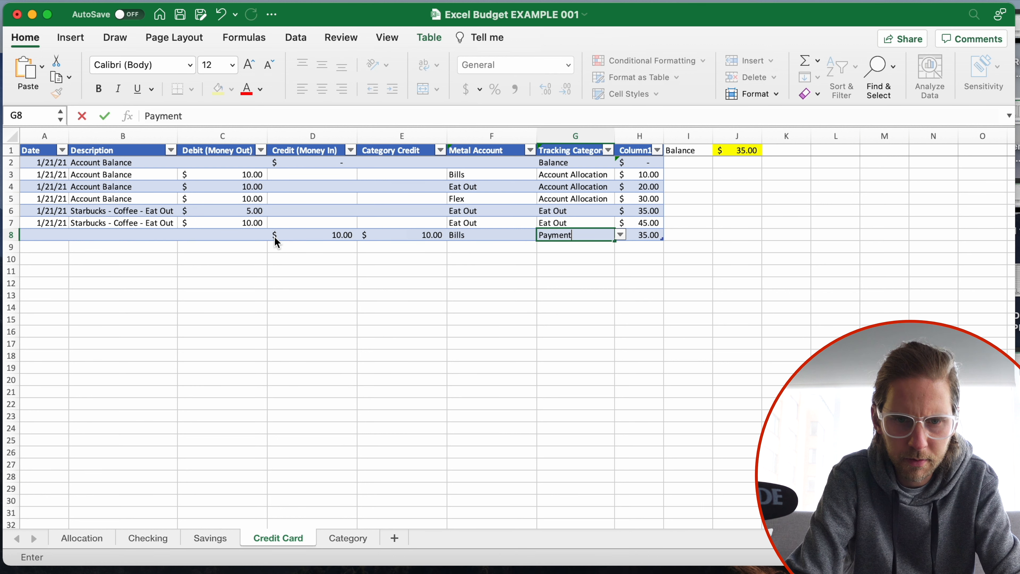
key(Return)
key(Return)
text(Balance)
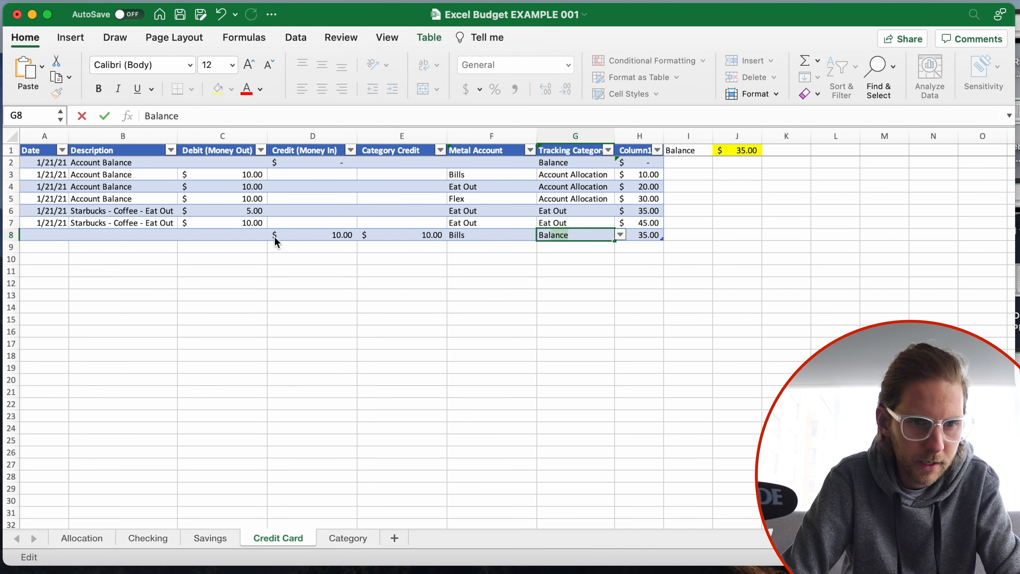
key(Return)
Step: Enter "Payment to Credit Card" as the new row's description
key(Left)
key(Left)
key(Left)
key(Left)
key(Left)
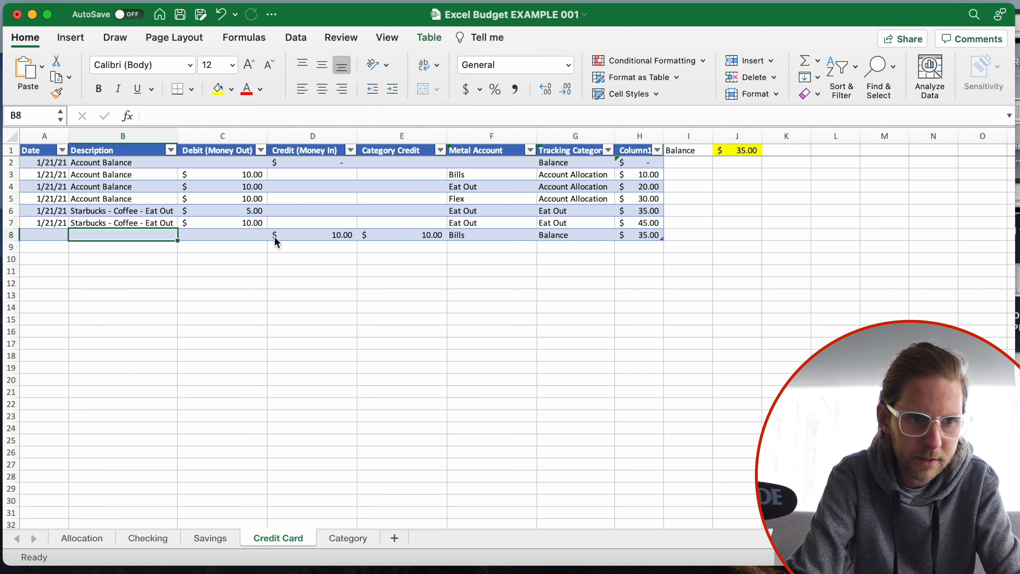
text(Payment to Cre)
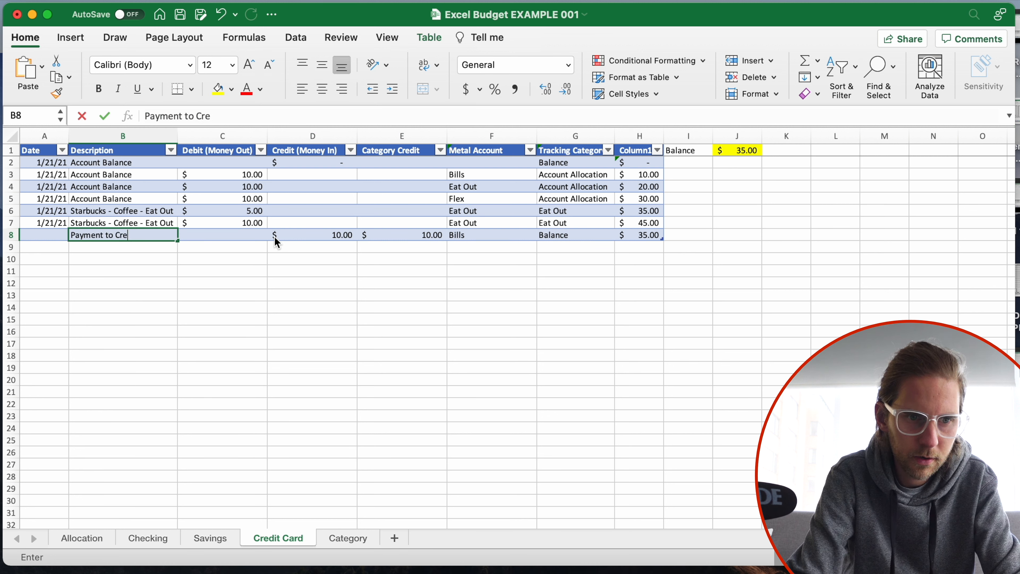
text(dit C)
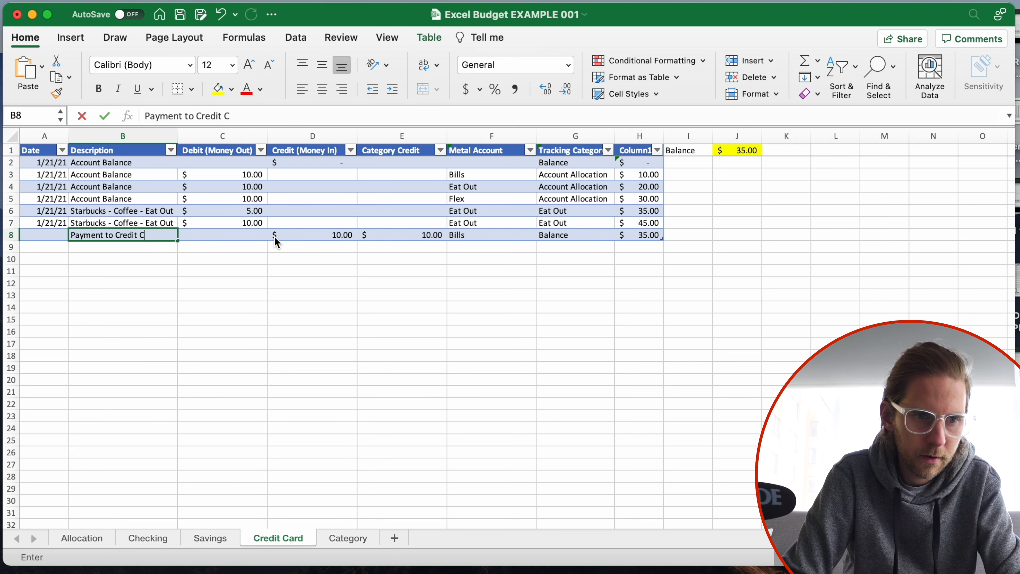
text(ard)
key(Return)
Step: Copy the date from the row above into the new payment row
key(Left)
key(Up)
key(Up)
key(super+c)
key(Down)
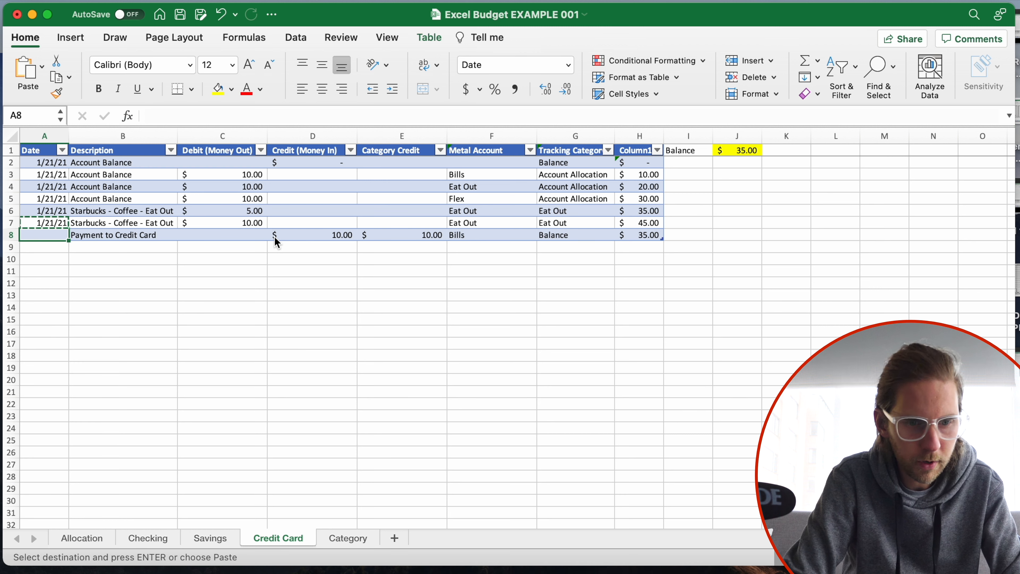
key(super+v)
Step: On the Allocation sheet, fill the Checking Minus Credit column with a formula subtracting each row's Credit from its Checking amount
click(82, 538)
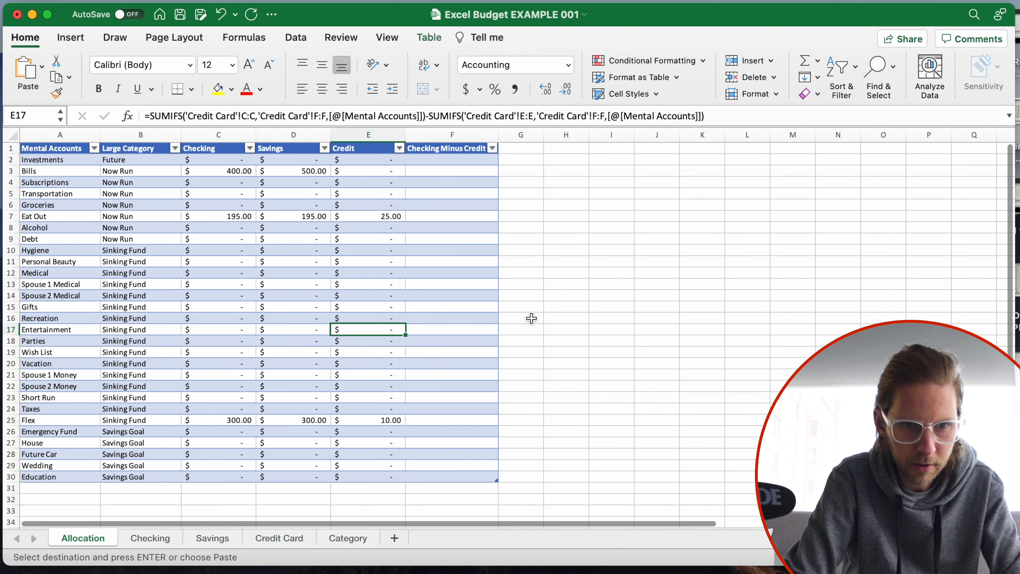
click(359, 217)
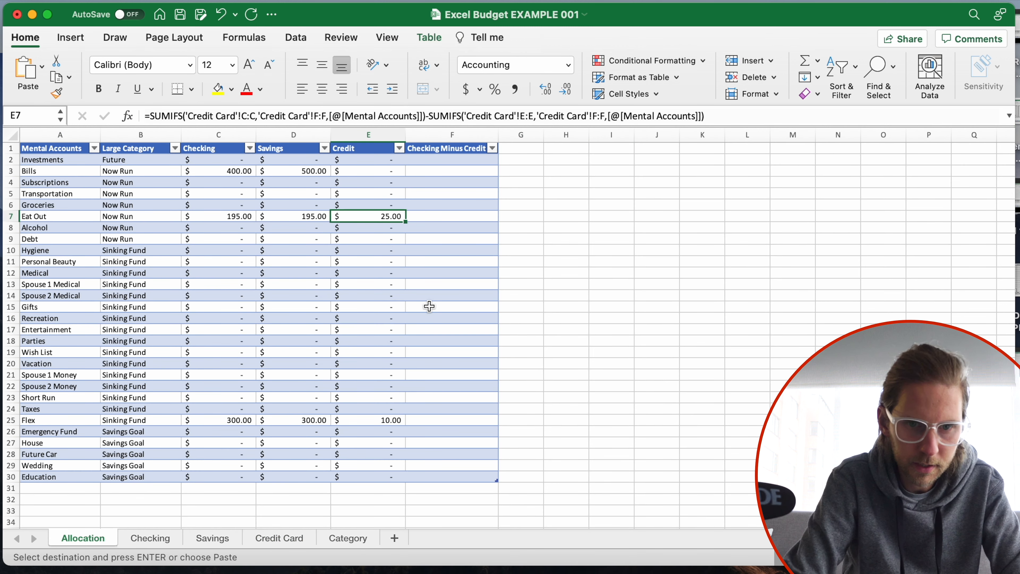
click(368, 485)
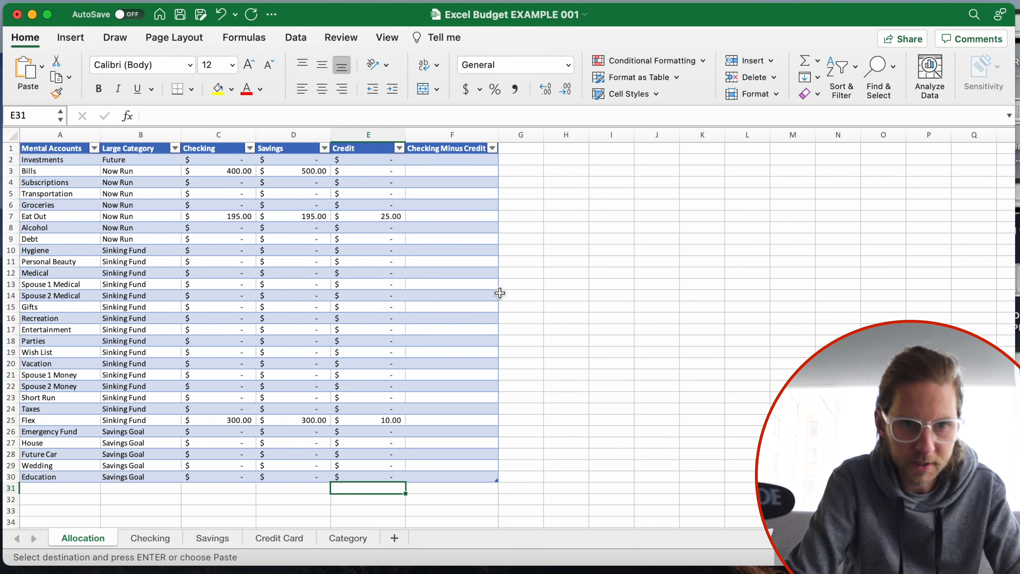
click(436, 159)
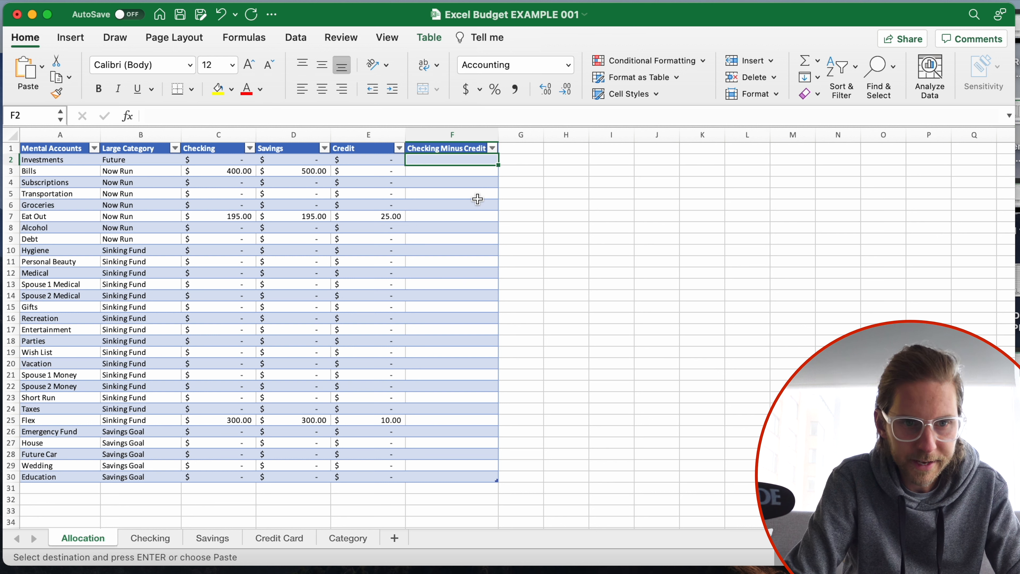
text(=)
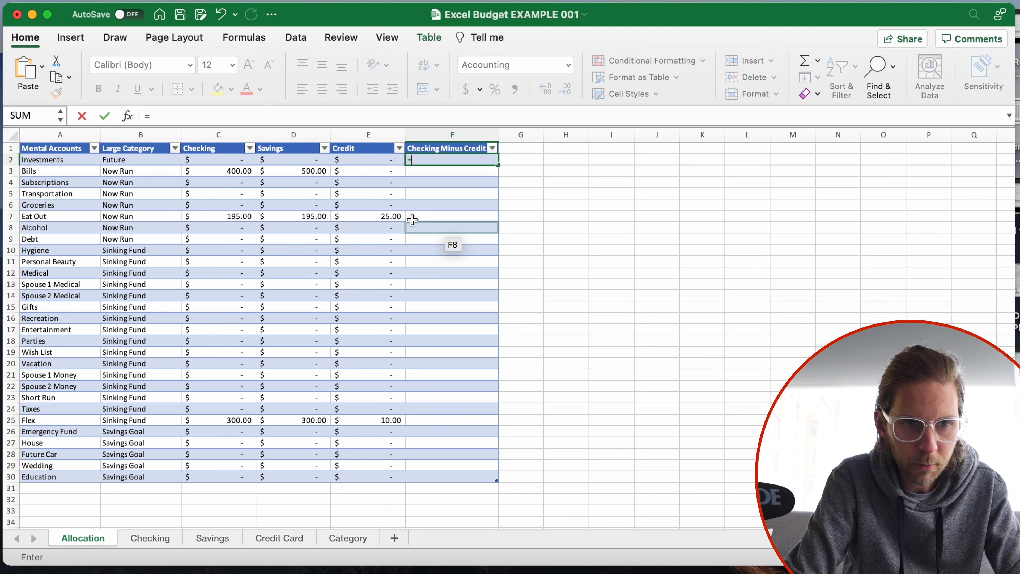
click(212, 161)
text(-)
click(369, 164)
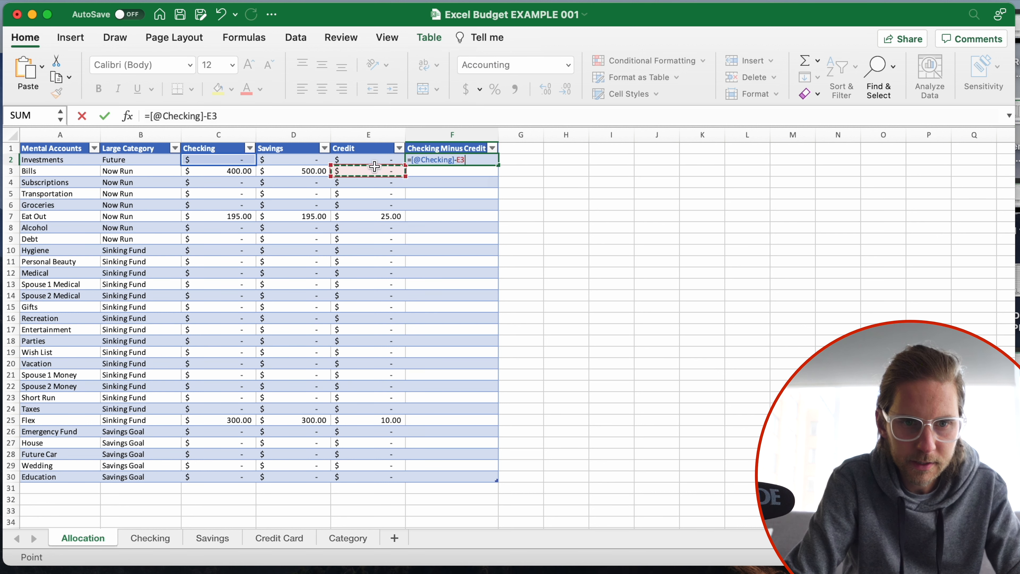
key(Return)
Step: Check the Eat Out row's Checking Minus Credit amount and its formula
click(472, 219)
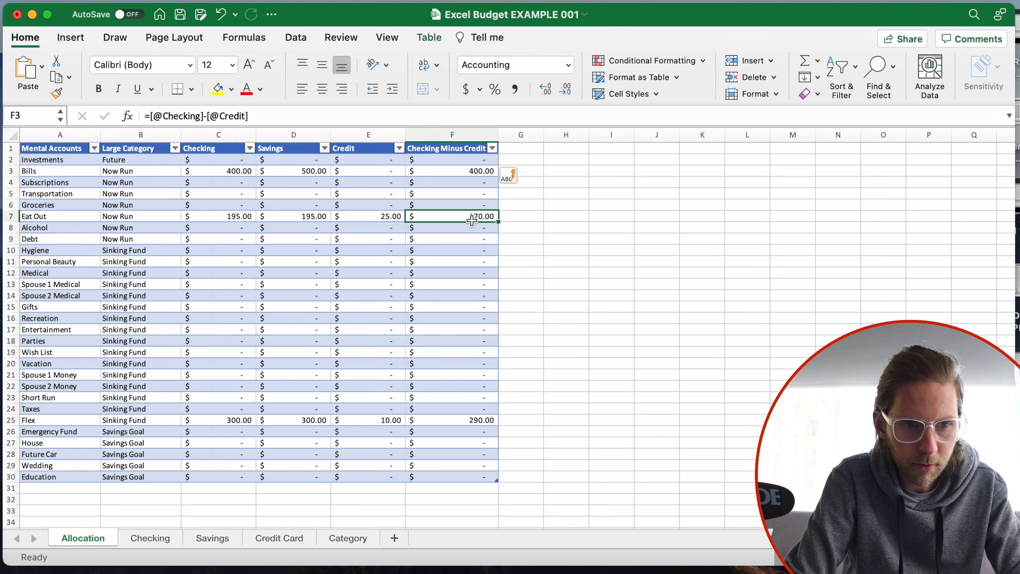
click(11, 216)
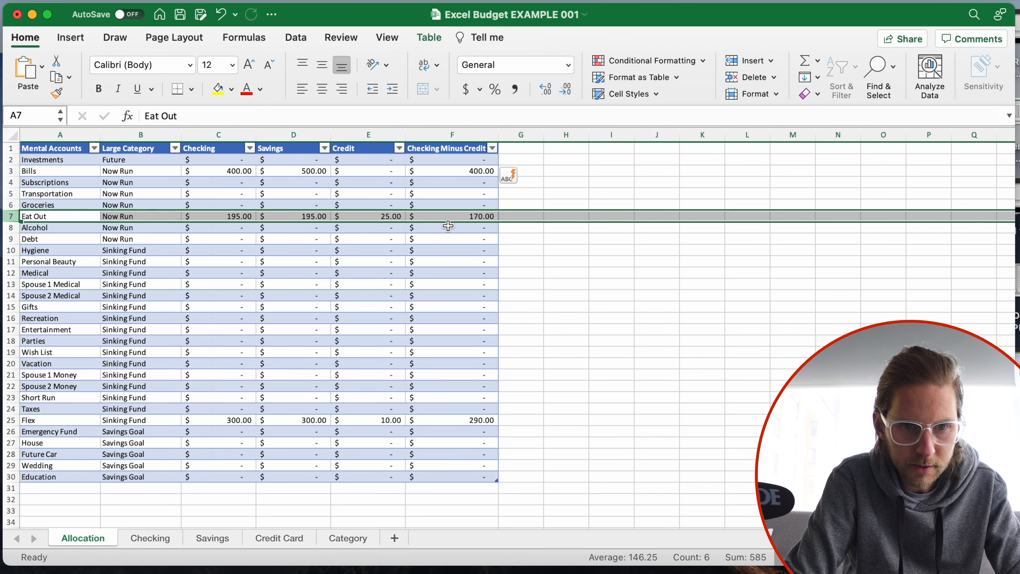
click(446, 216)
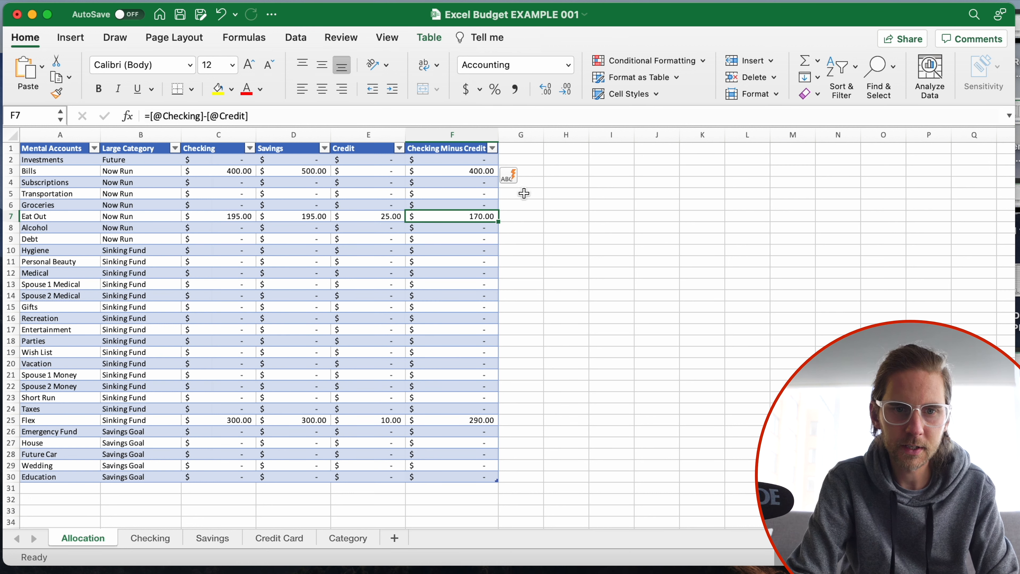
Step: Label cell B32 below the Allocation table "Total"
drag(470, 163, 483, 476)
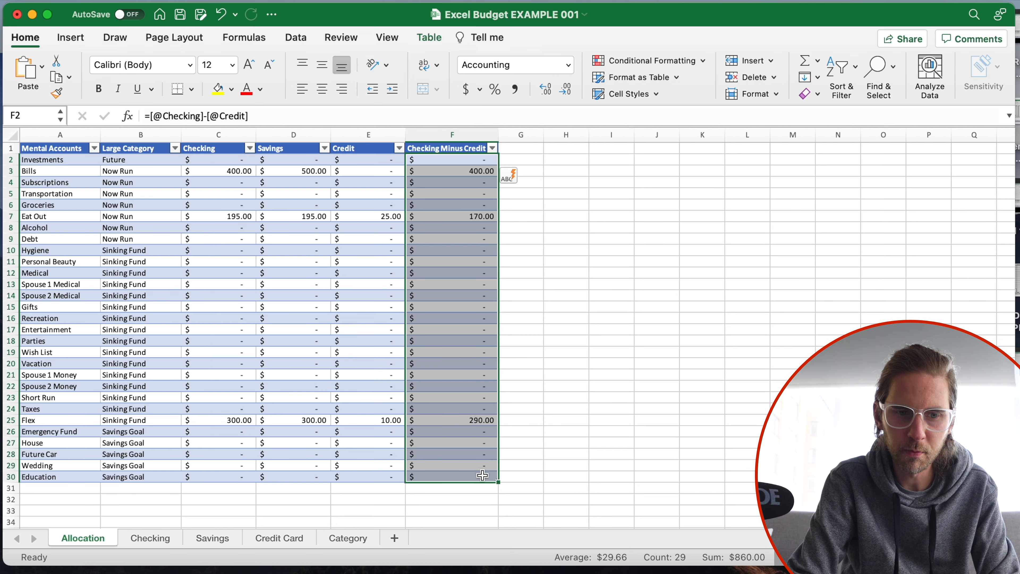
scroll(670, 340, down, 1)
click(164, 465)
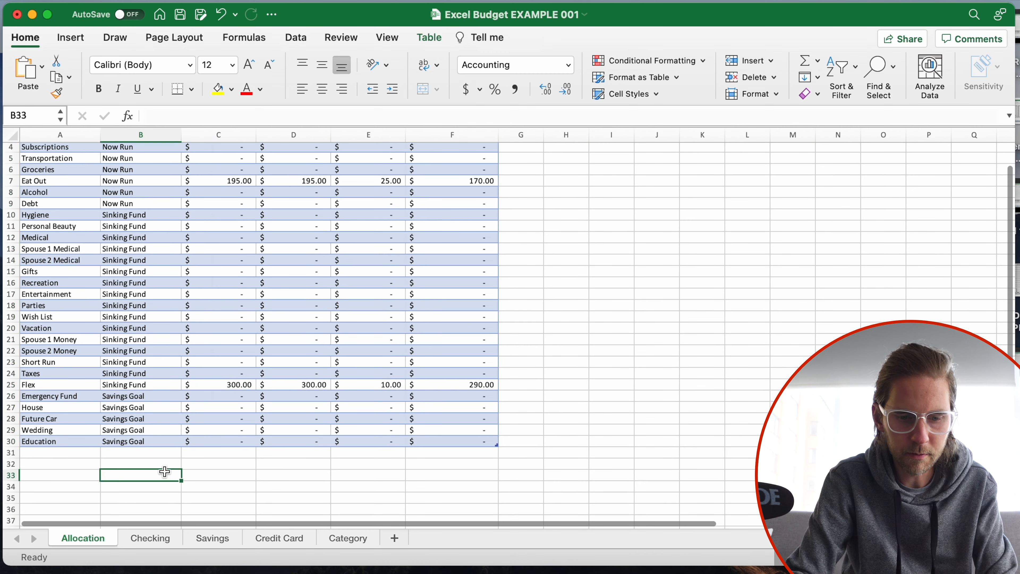
text(To)
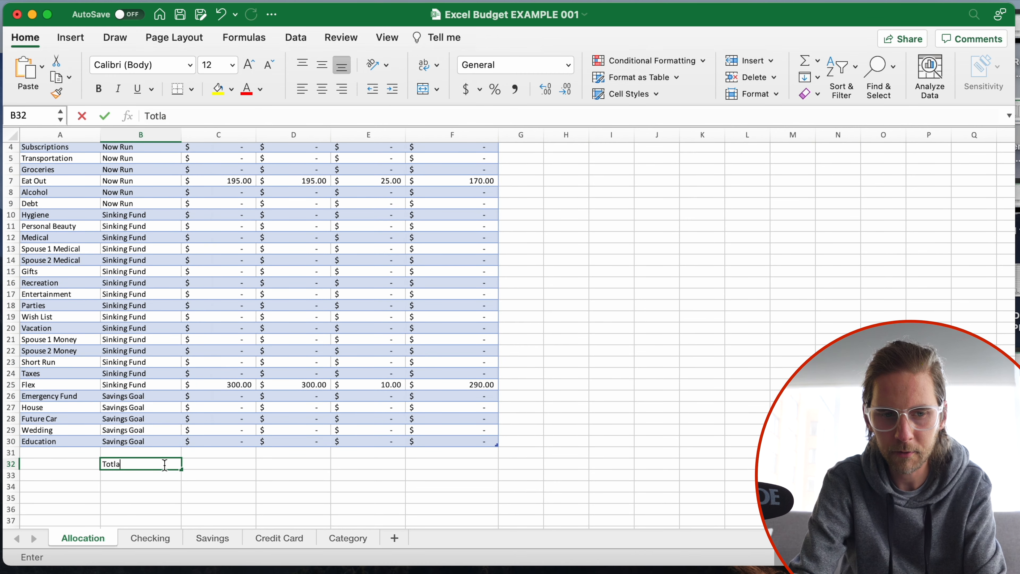
text(tla)
key(BackSpace)
key(Return)
key(Right)
key(Up)
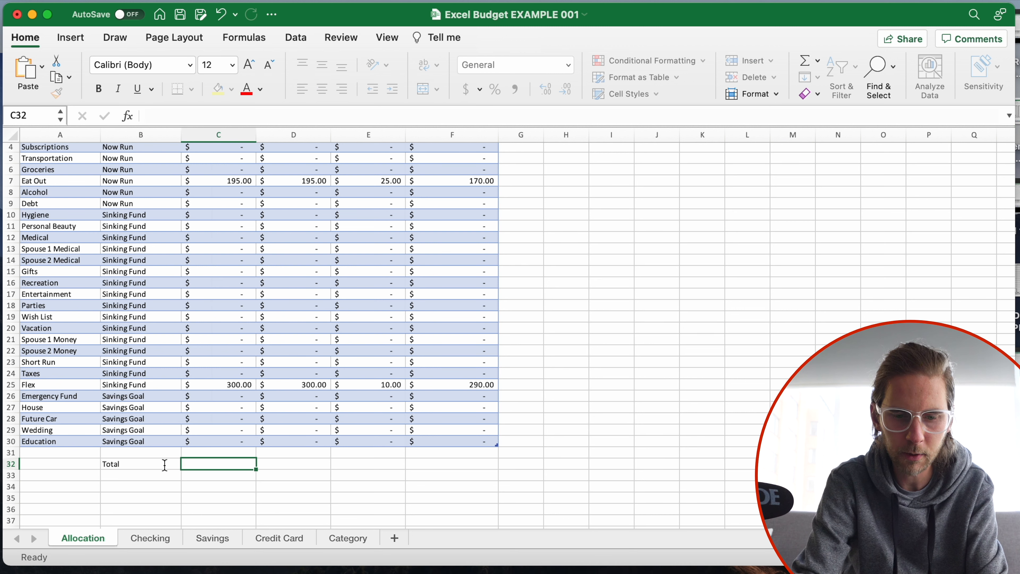
Step: In C32, enter a SUM formula adding up the whole Checking column of the table
text(=sum()
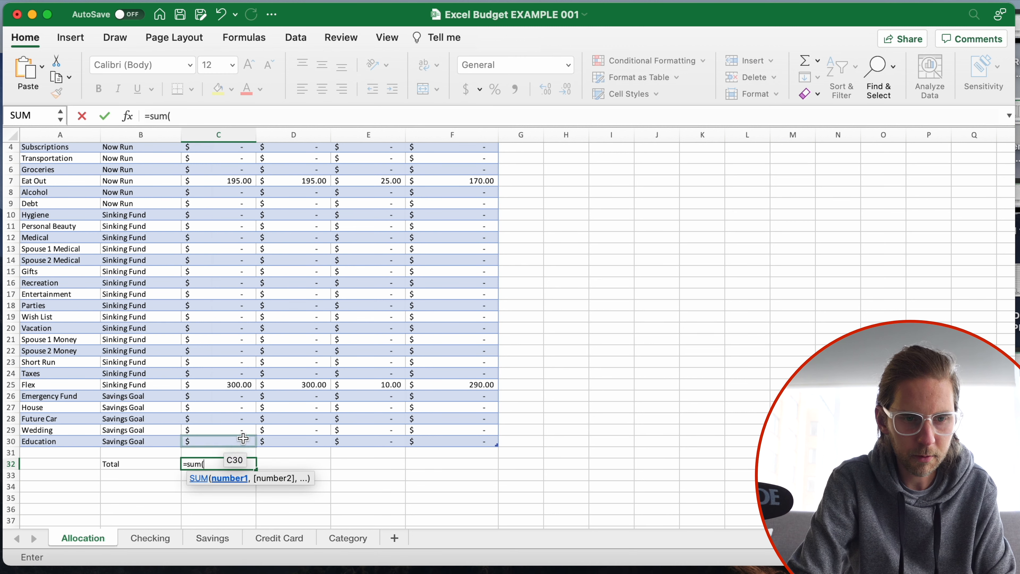
click(245, 436)
drag(245, 437, 230, 163)
key(Return)
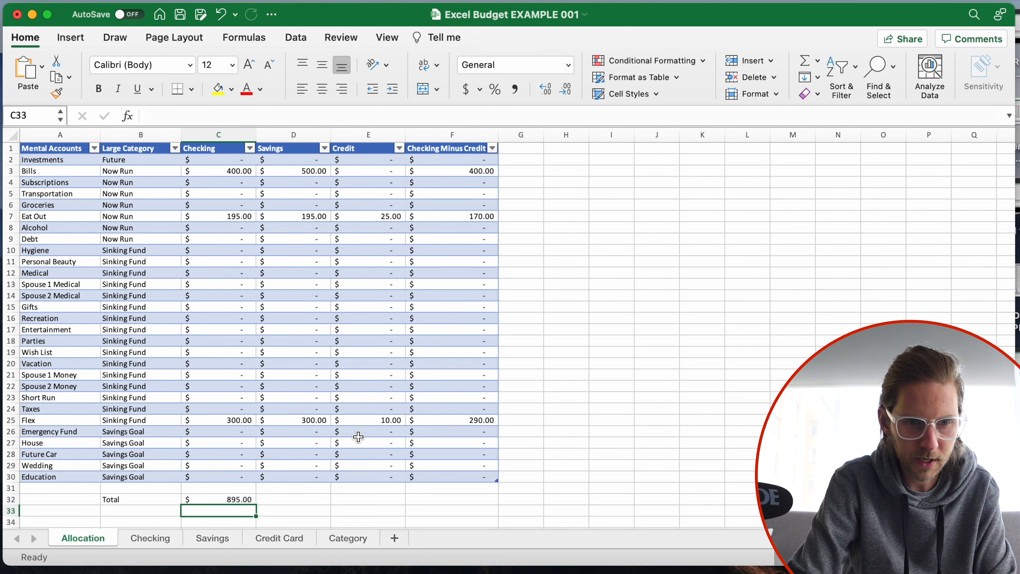
Step: Fill the Total row's sum formula across the Savings, Credit and Checking Minus Credit columns
click(247, 499)
drag(256, 505, 458, 513)
click(610, 455)
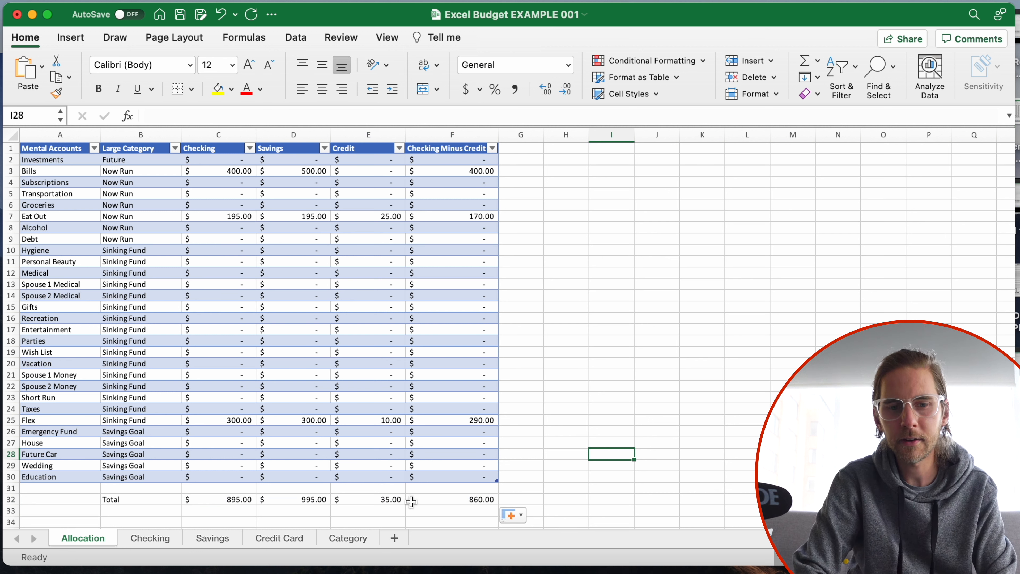
click(484, 508)
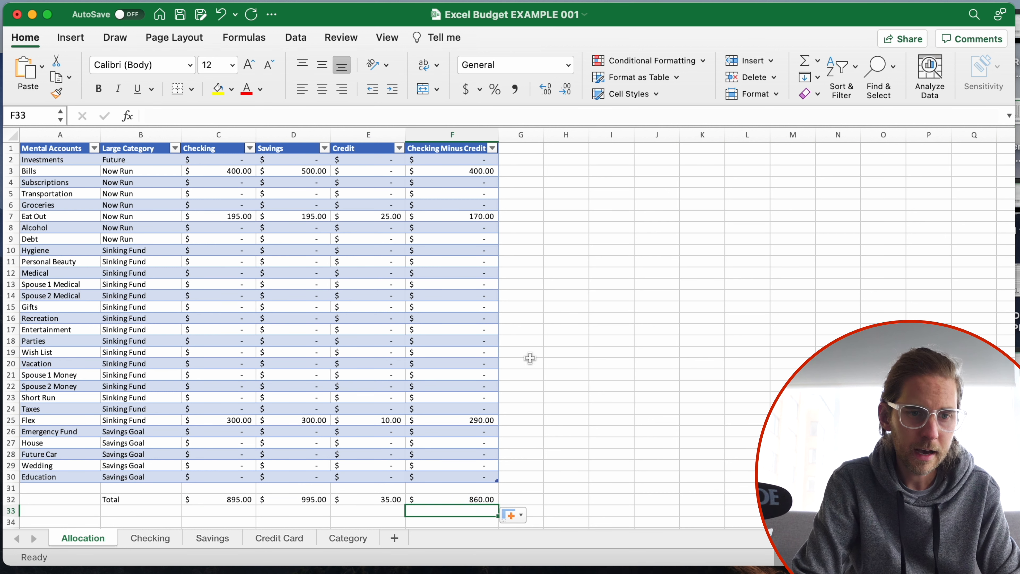
click(667, 332)
Step: Change the Allocation table's style to the light grey banded style with grid lines
click(340, 253)
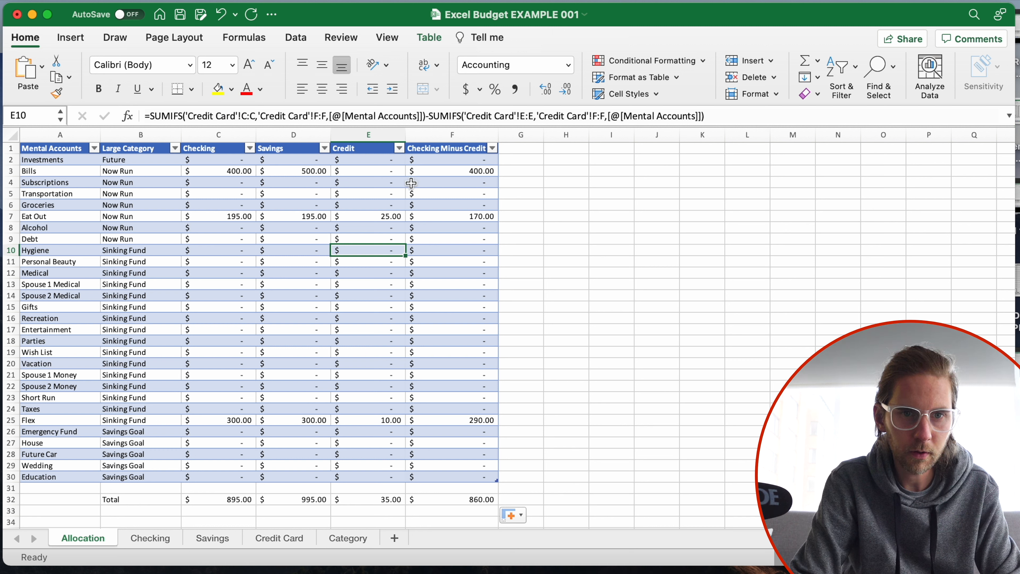
click(429, 37)
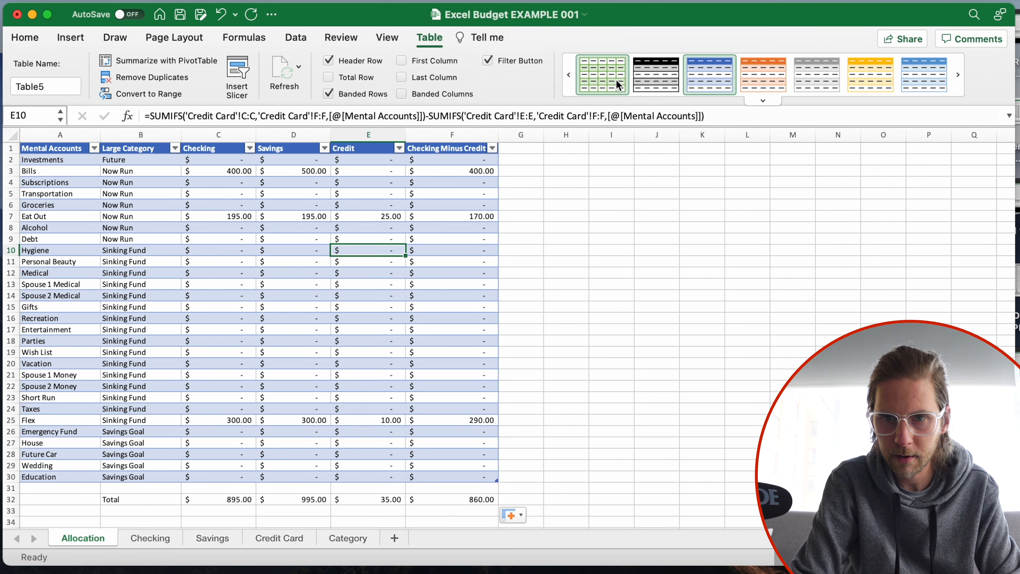
click(571, 71)
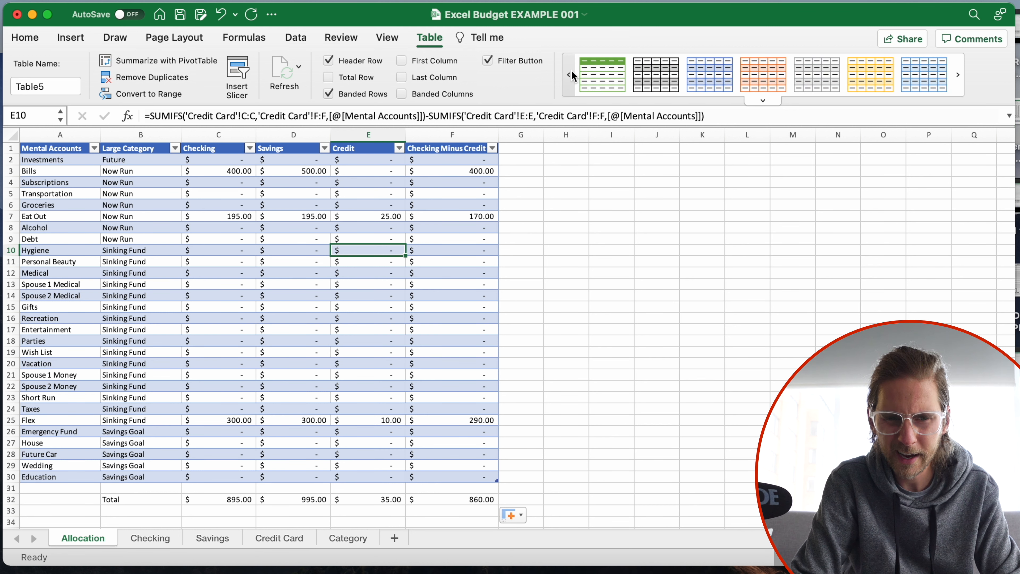
click(813, 69)
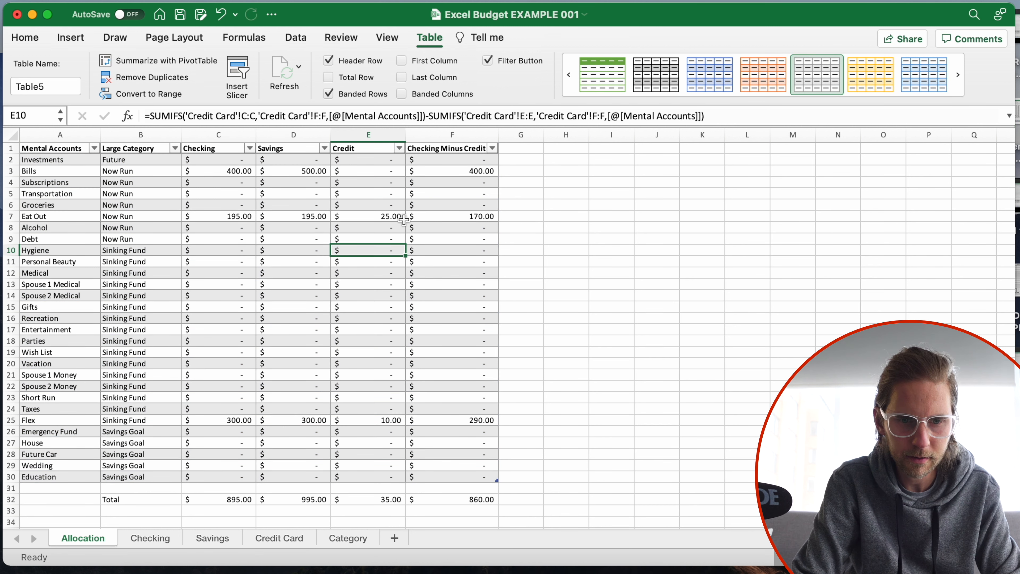
Step: Apply a Thick Box Border around the Total row from B32 to F32
drag(427, 499, 119, 496)
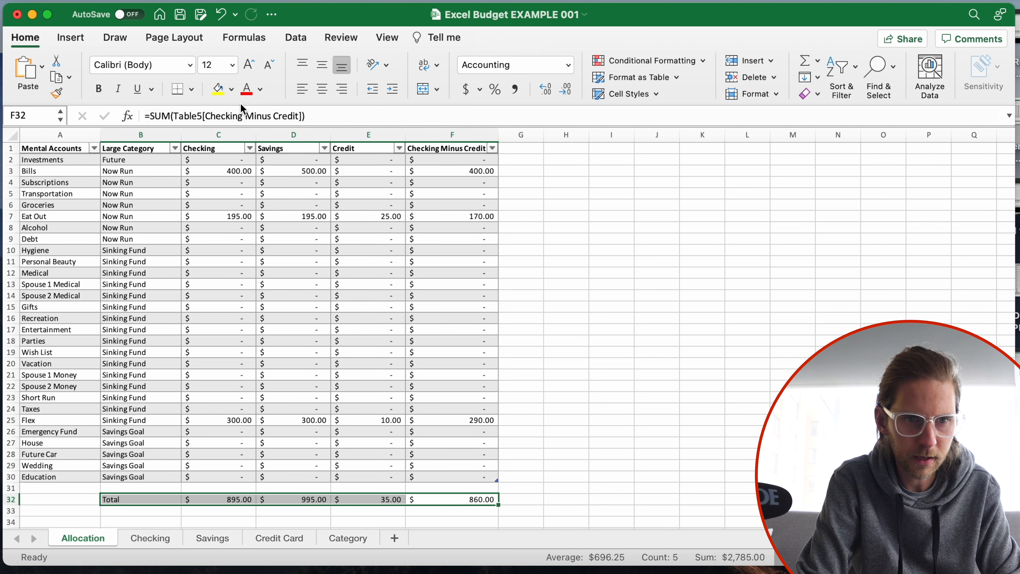
click(192, 90)
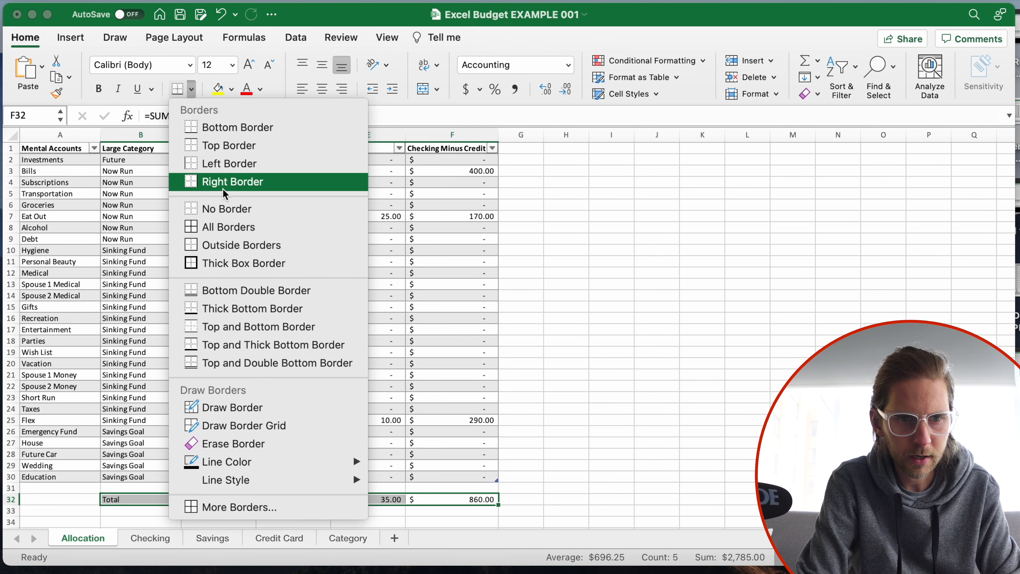
click(227, 263)
click(442, 329)
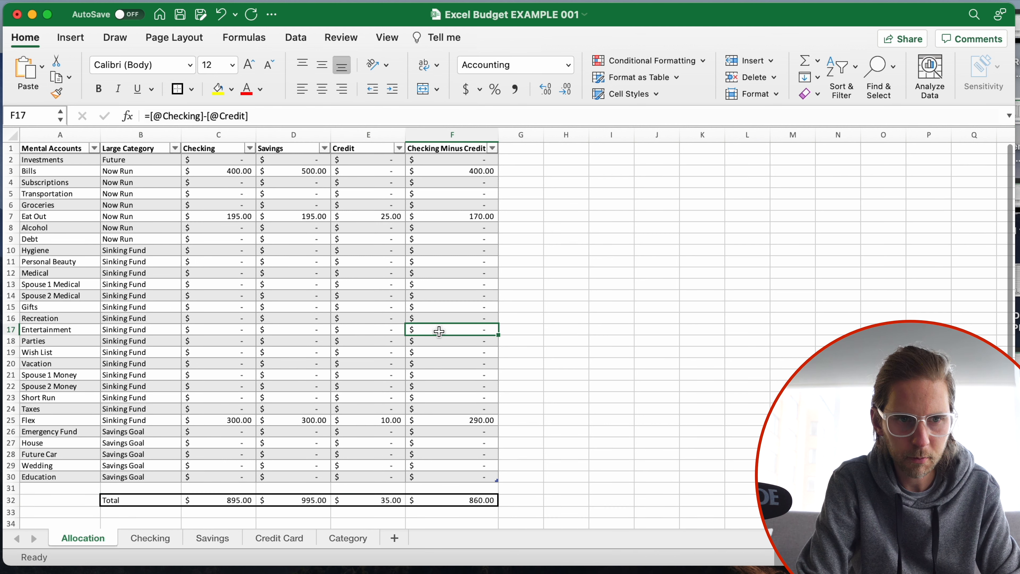
Step: Outline the Allocation table's body, A2 to F30, with a Thick Box Border
drag(447, 478, 364, 284)
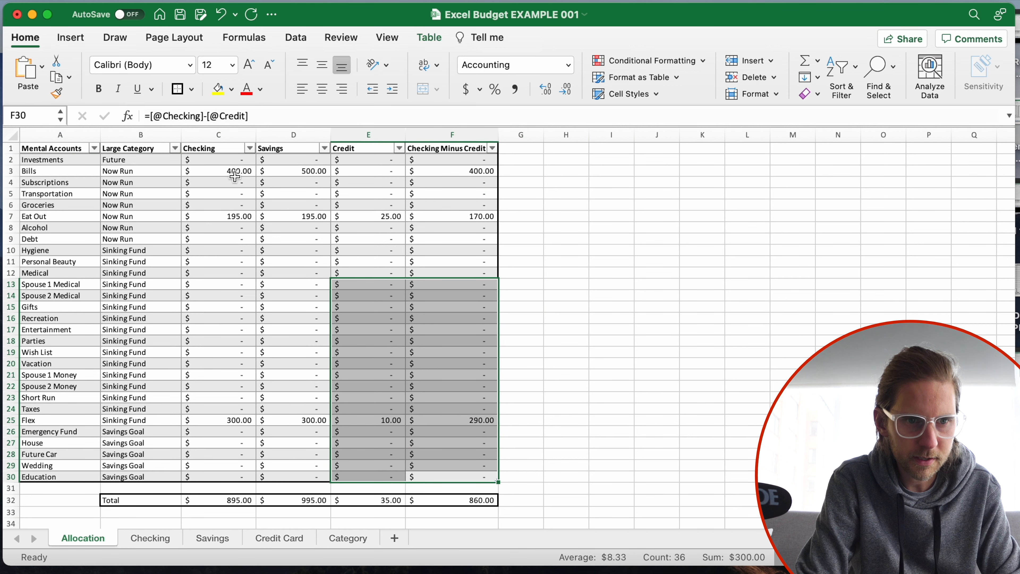
drag(74, 159, 472, 472)
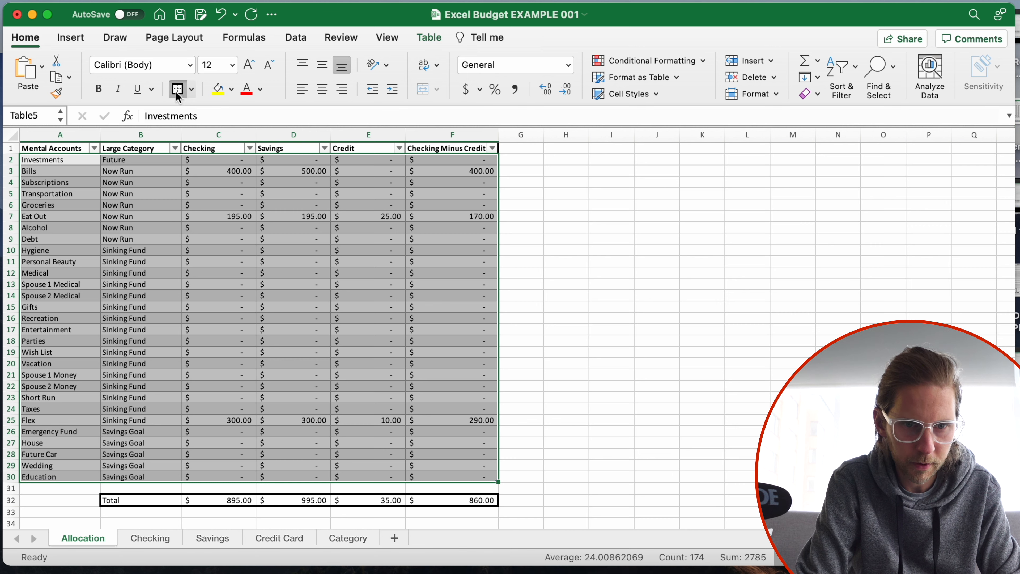
click(279, 249)
Step: Add thick box borders around the Checking Minus Credit column, the Credit column, and the two category columns A and B
click(423, 161)
drag(423, 161, 424, 477)
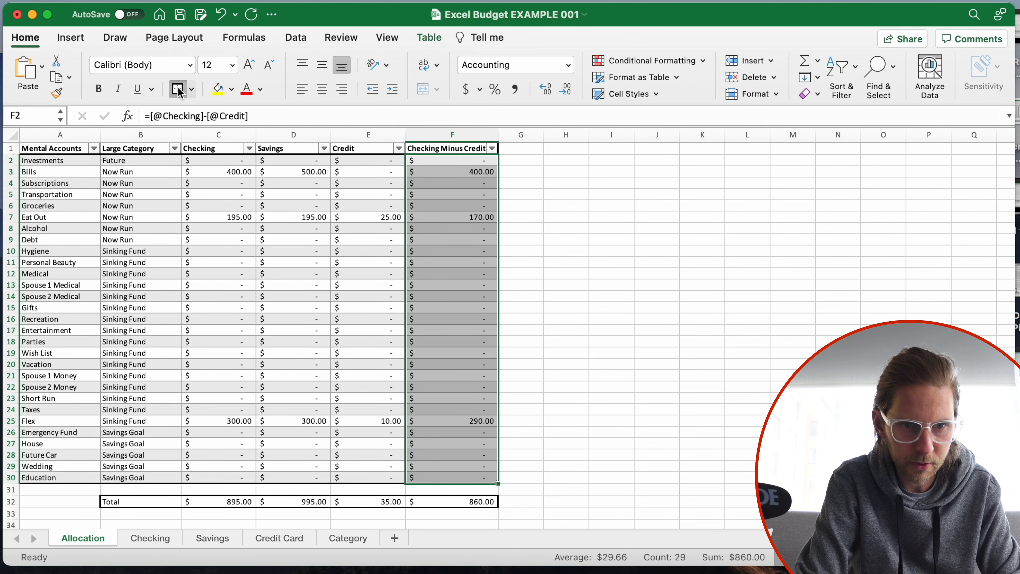
drag(338, 161, 341, 483)
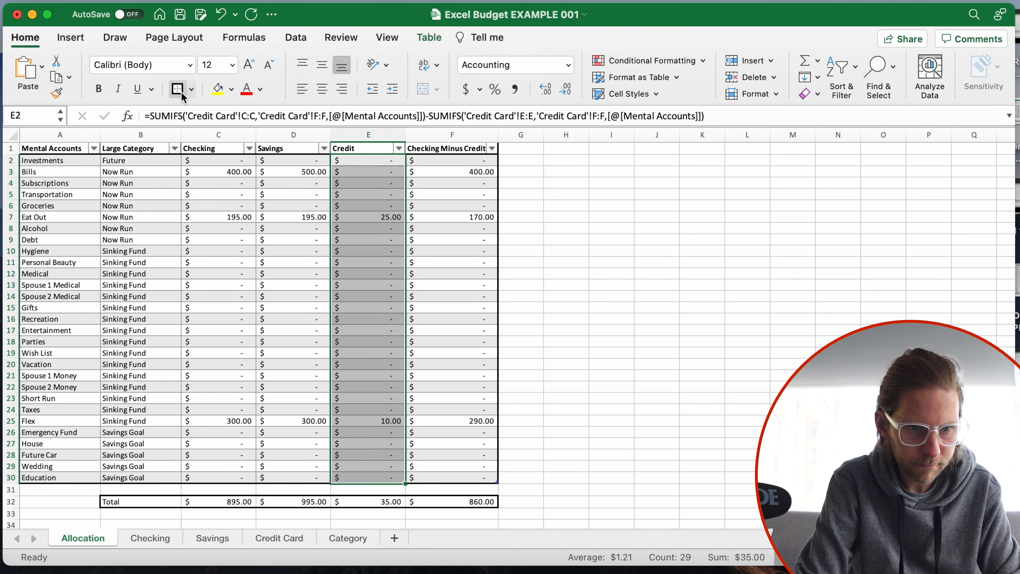
click(197, 250)
drag(146, 161, 86, 477)
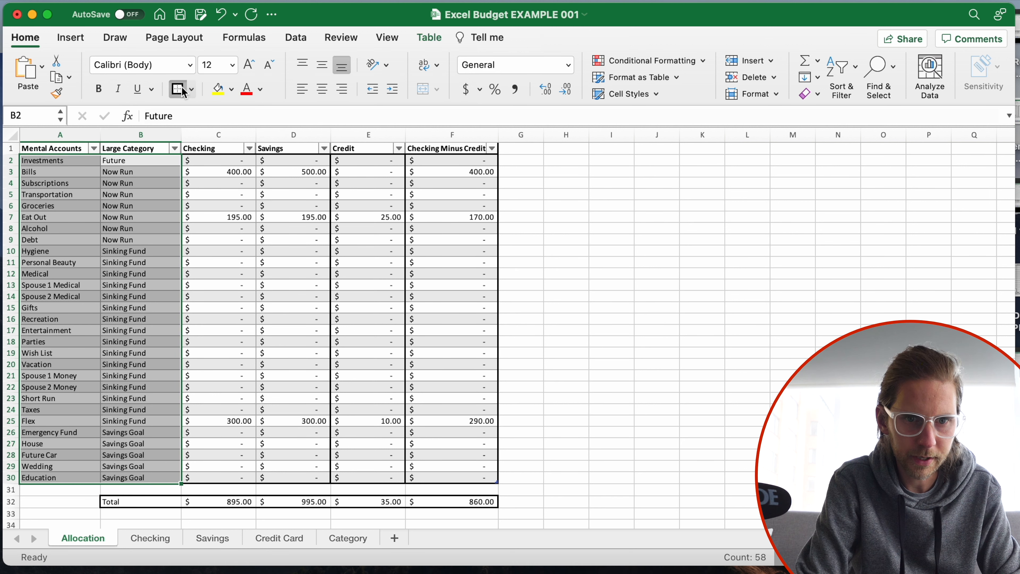
key(super+a)
click(596, 320)
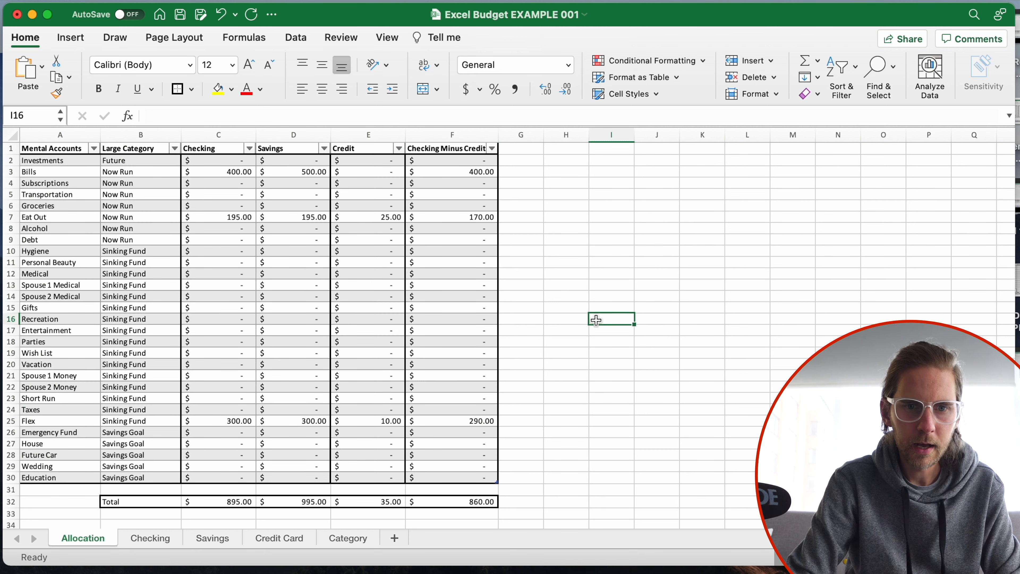
click(599, 330)
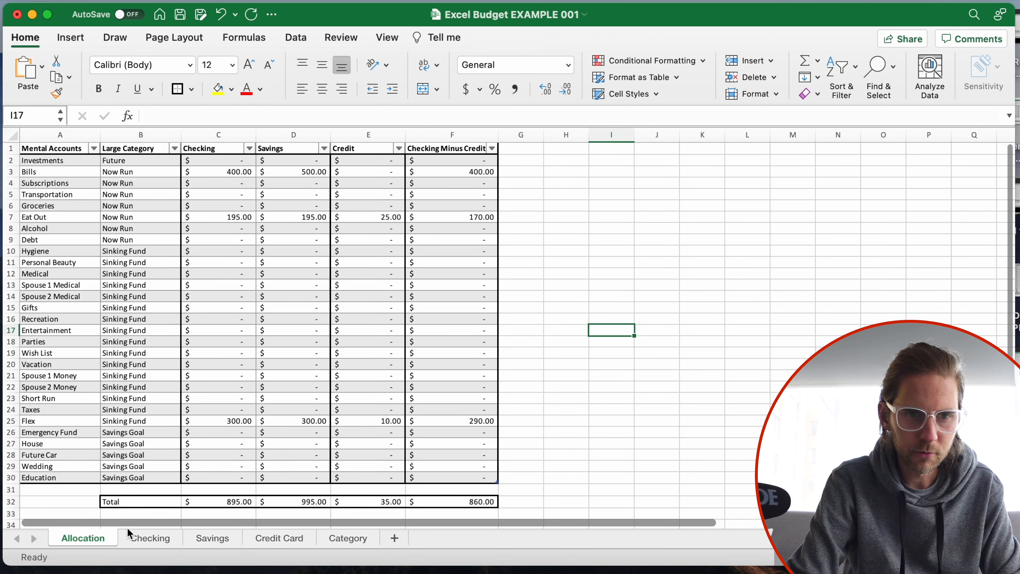
Step: On the Checking sheet, set the Electric Bill's debit amount to 1,000
click(132, 538)
click(387, 340)
click(272, 216)
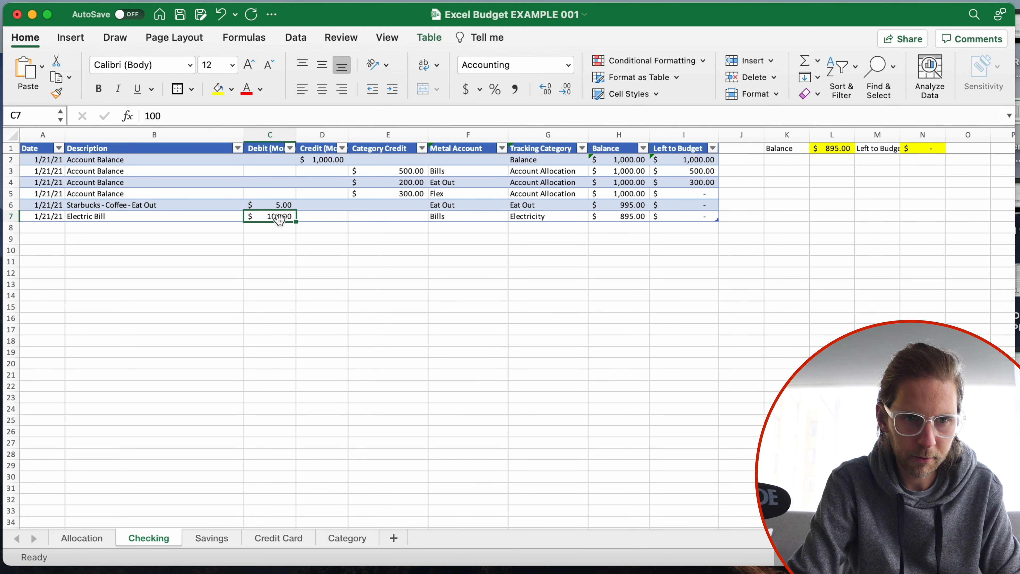
double_click(272, 216)
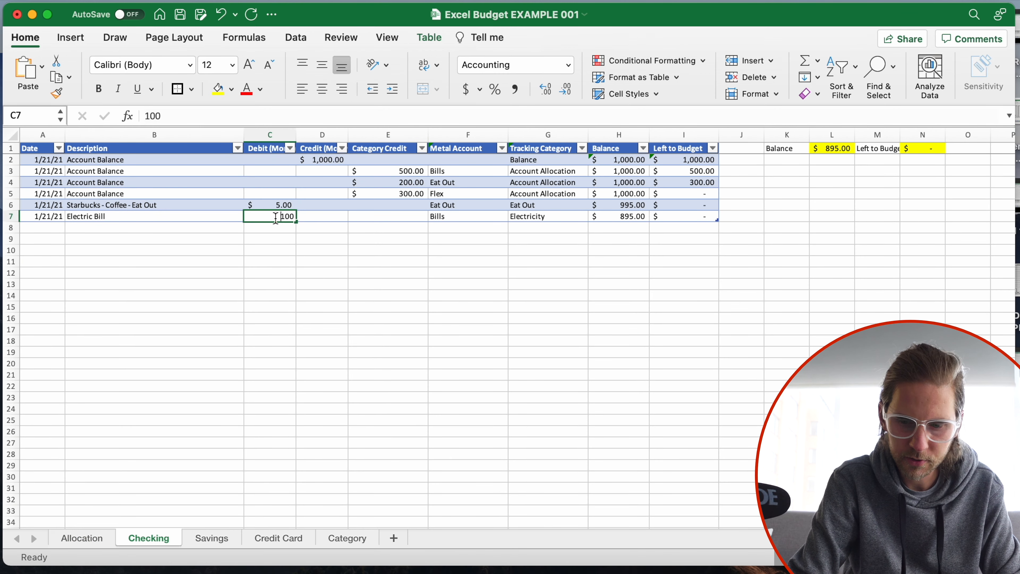
text(0)
key(Return)
click(320, 261)
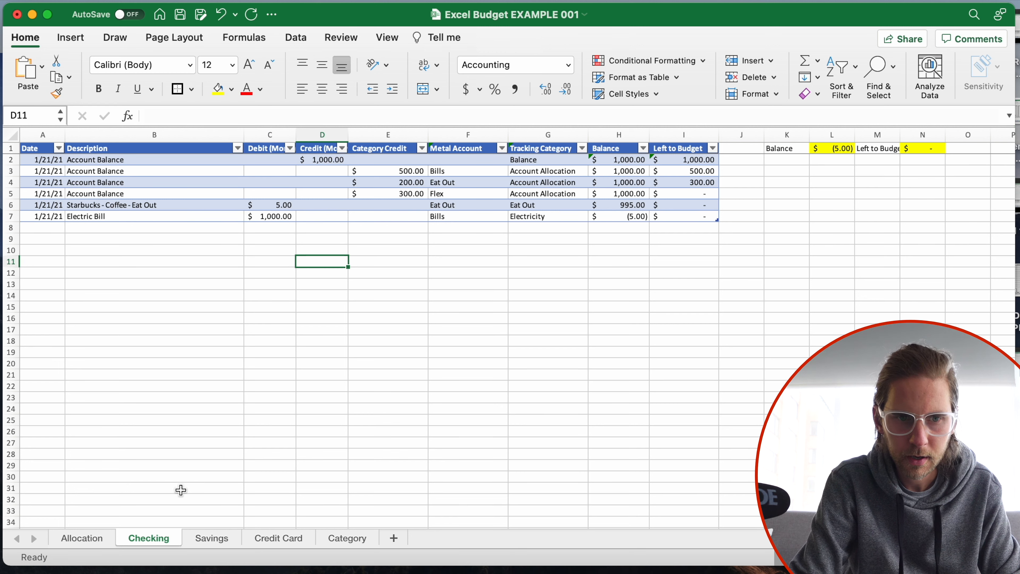
Step: Return to the Allocation sheet and check the Bills row's Checking amount and its formula
click(81, 538)
click(521, 318)
click(240, 171)
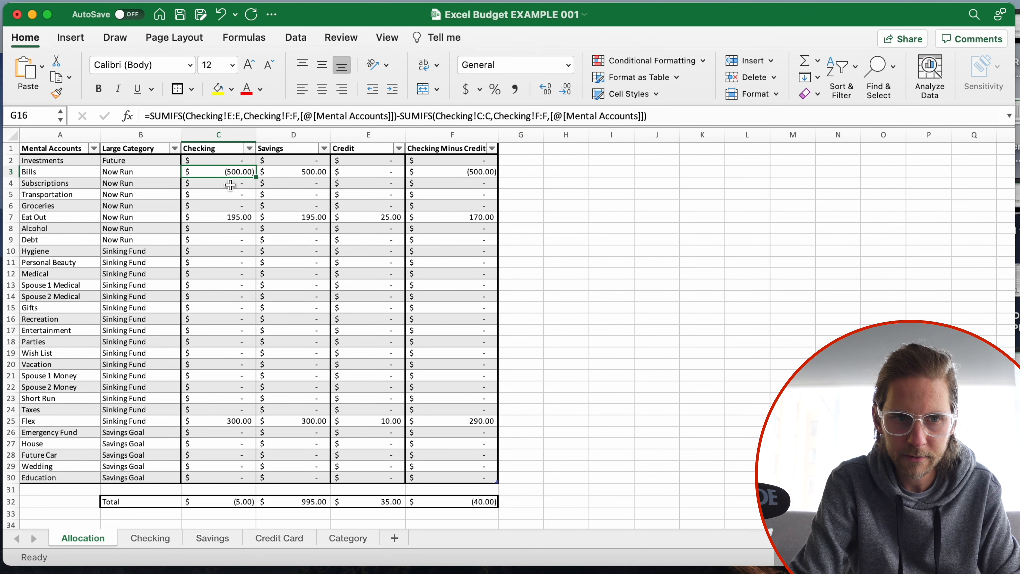
Step: Start a Classic conditional formatting rule for C2 to F32 that formats only cells that contain a given condition
click(201, 153)
drag(201, 161, 317, 297)
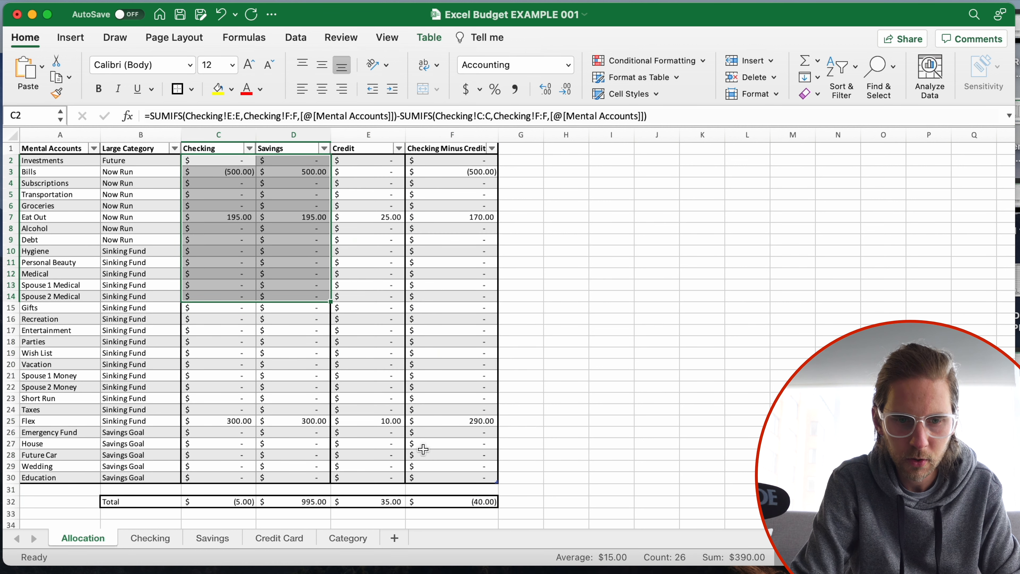
click(446, 501)
drag(447, 500, 215, 162)
click(649, 60)
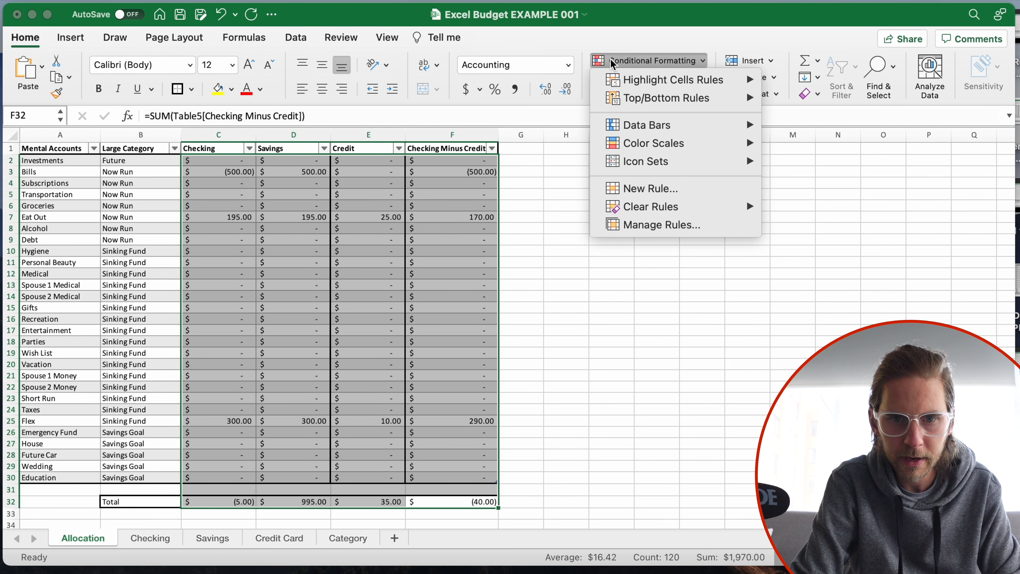
click(648, 189)
click(469, 141)
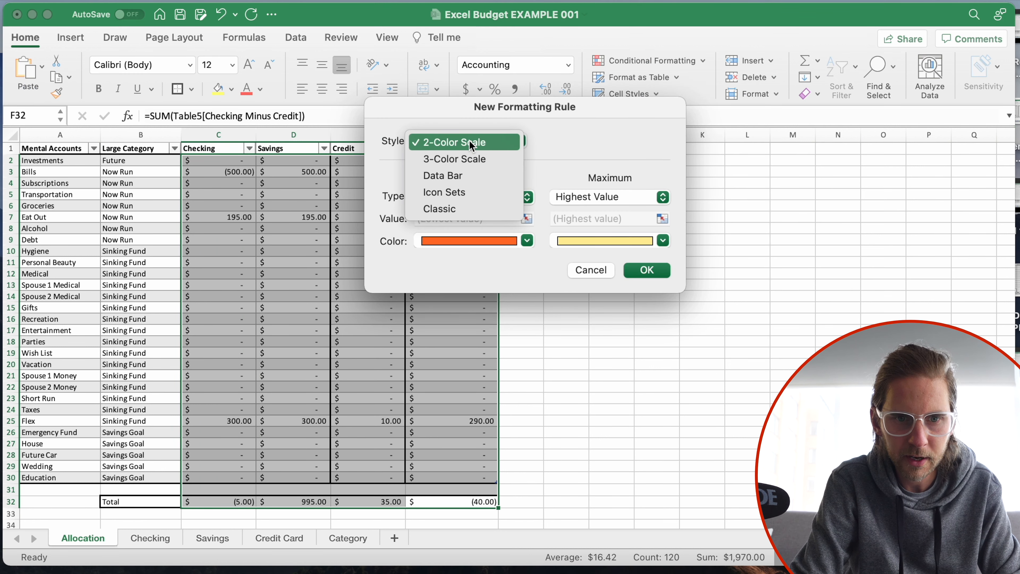
click(450, 209)
click(442, 181)
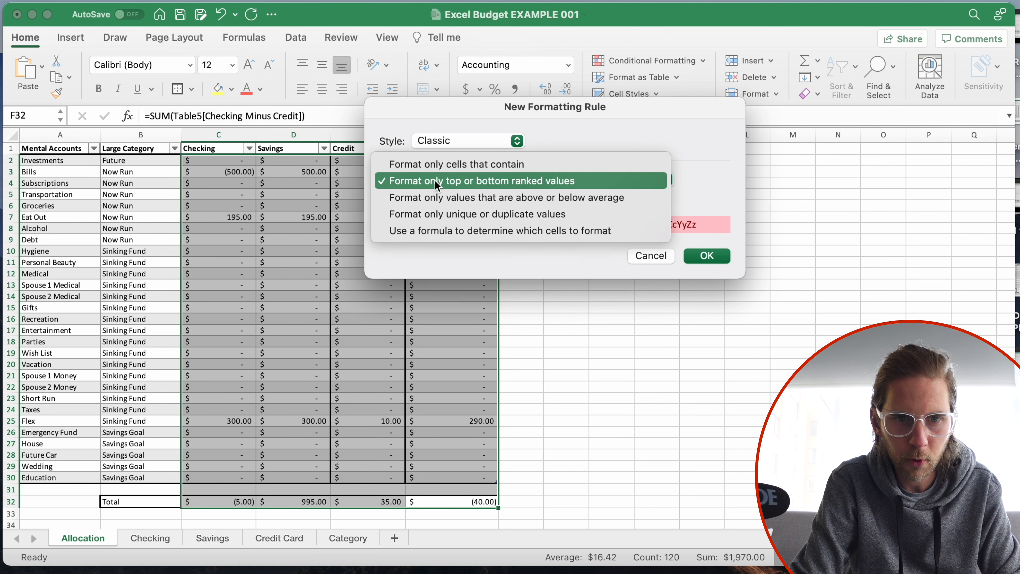
click(454, 166)
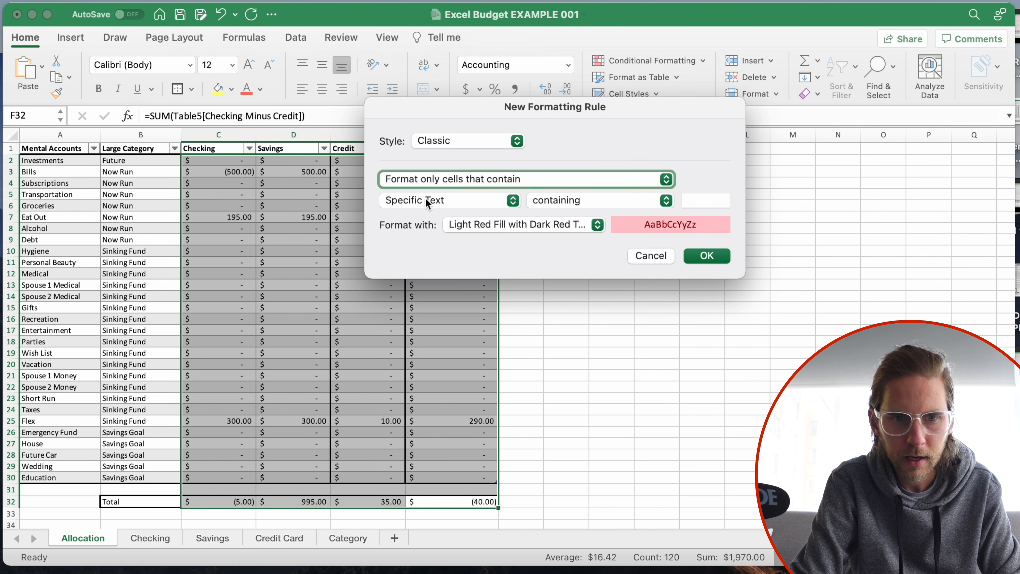
Step: Set the rule to cell values "less than" so negative amounts get Light Red Fill with Dark Red Text, and apply it
click(423, 199)
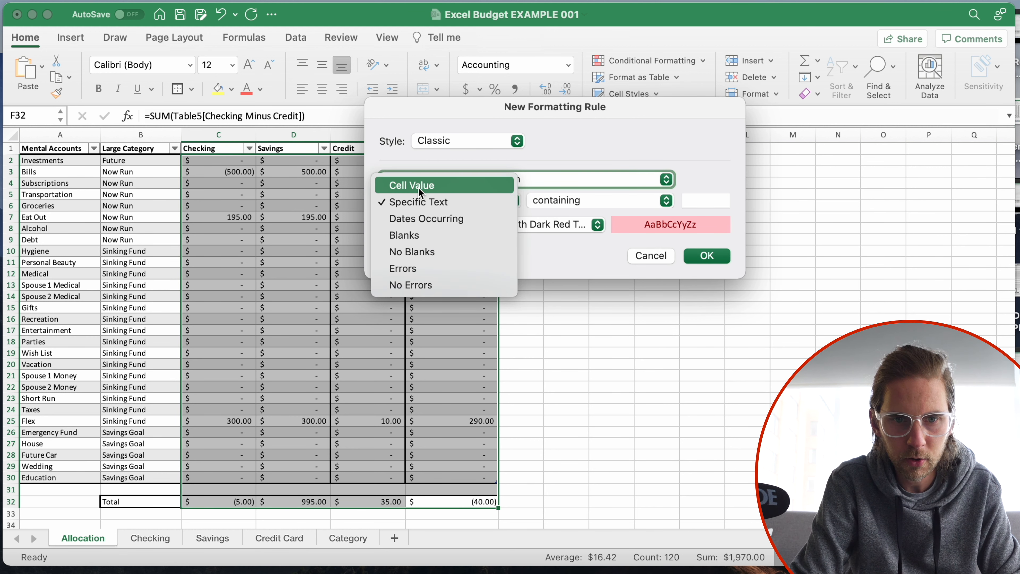
click(442, 183)
click(552, 202)
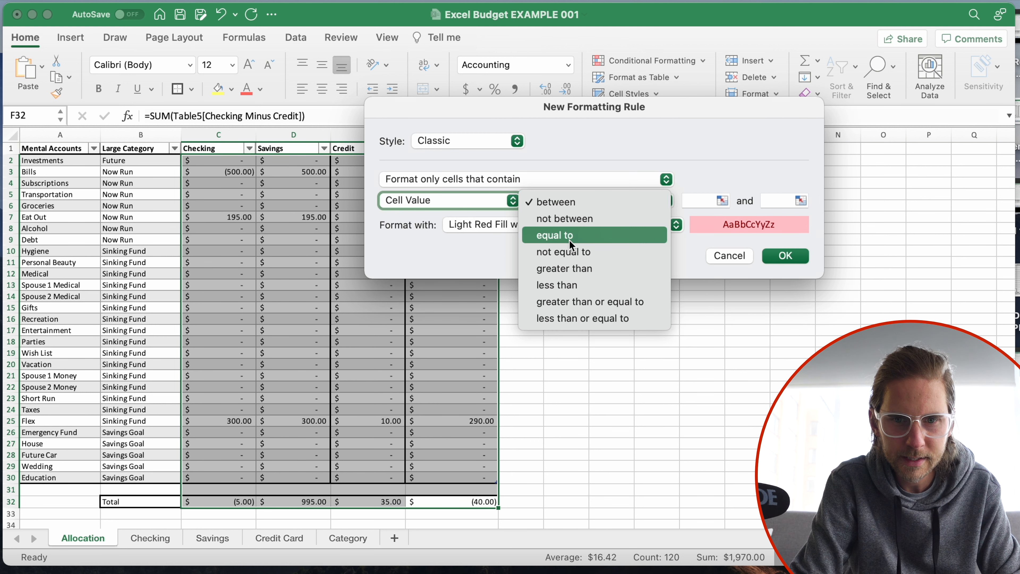
click(569, 286)
click(694, 199)
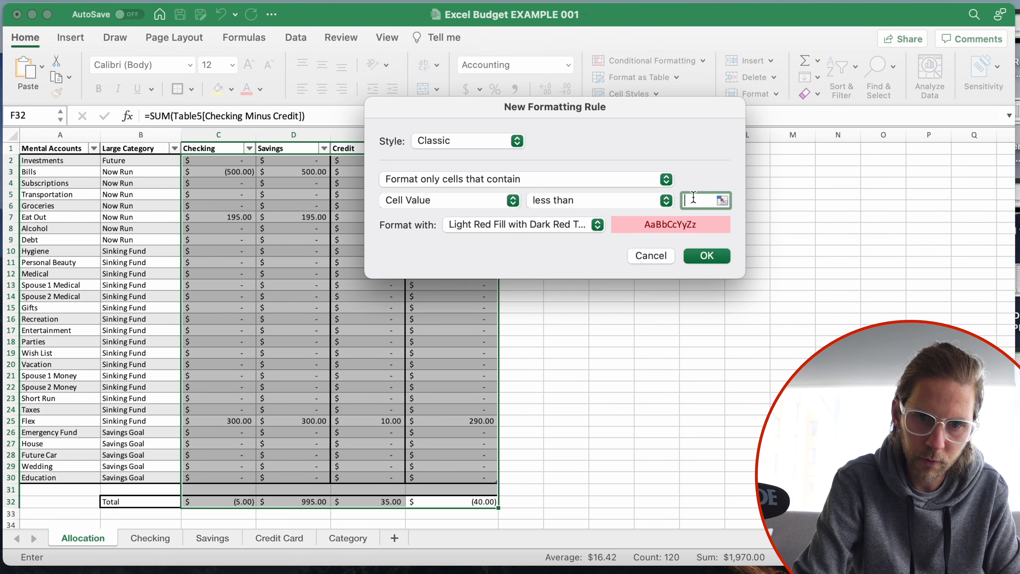
click(718, 257)
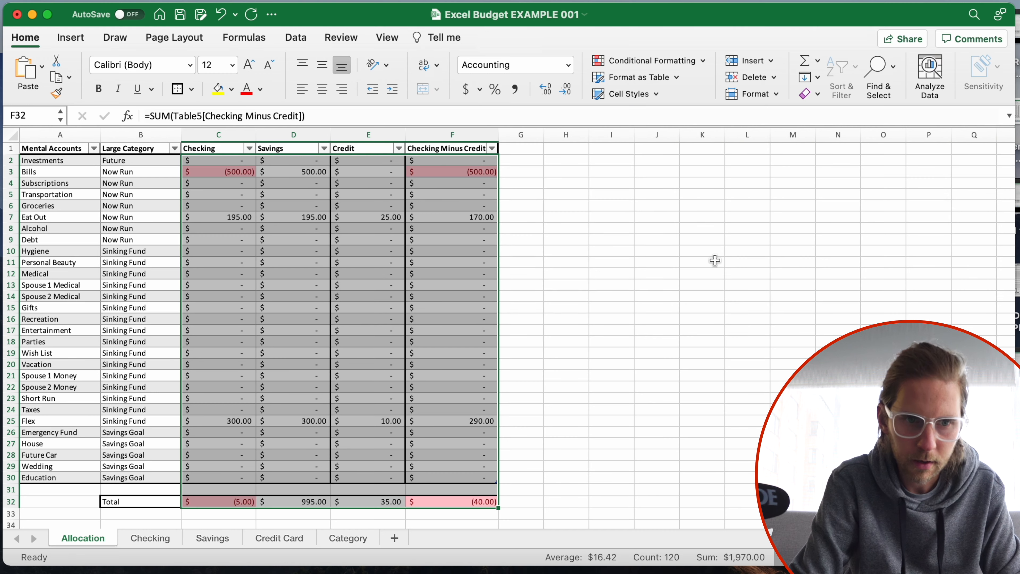
Step: On the Checking sheet, set the Electric Bill's debit amount to 100
click(591, 279)
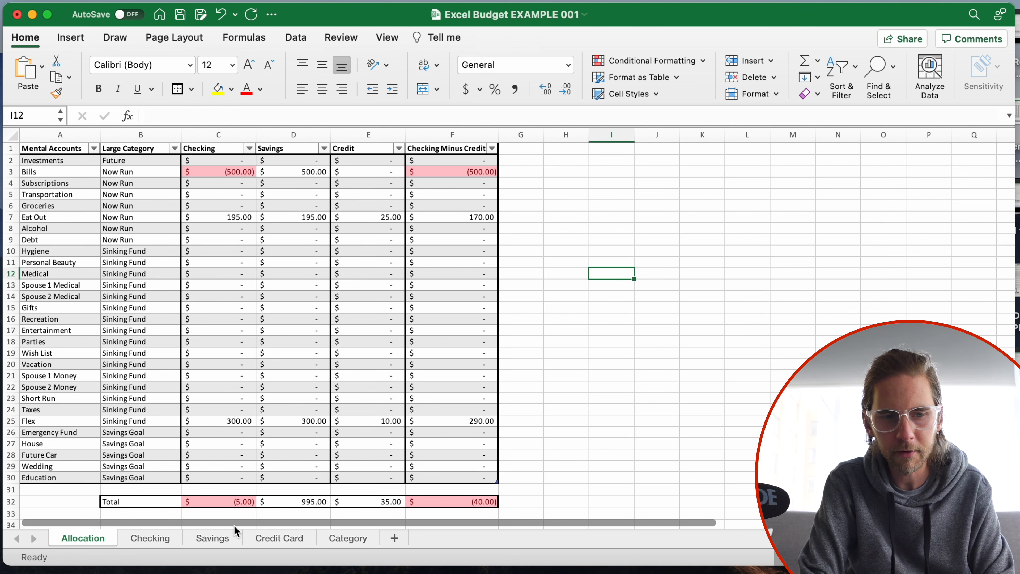
click(155, 536)
click(275, 216)
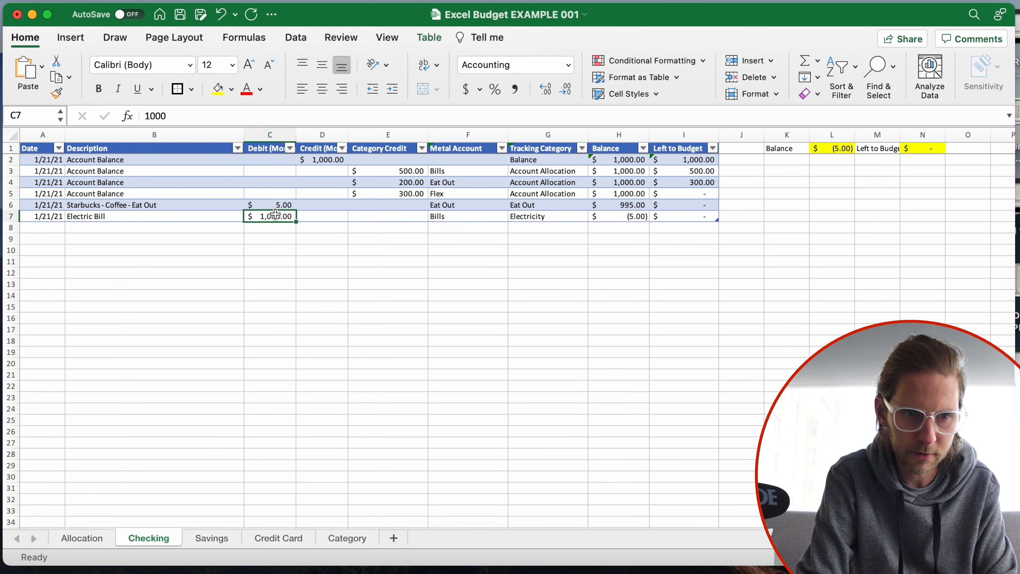
text(100)
key(Return)
click(305, 313)
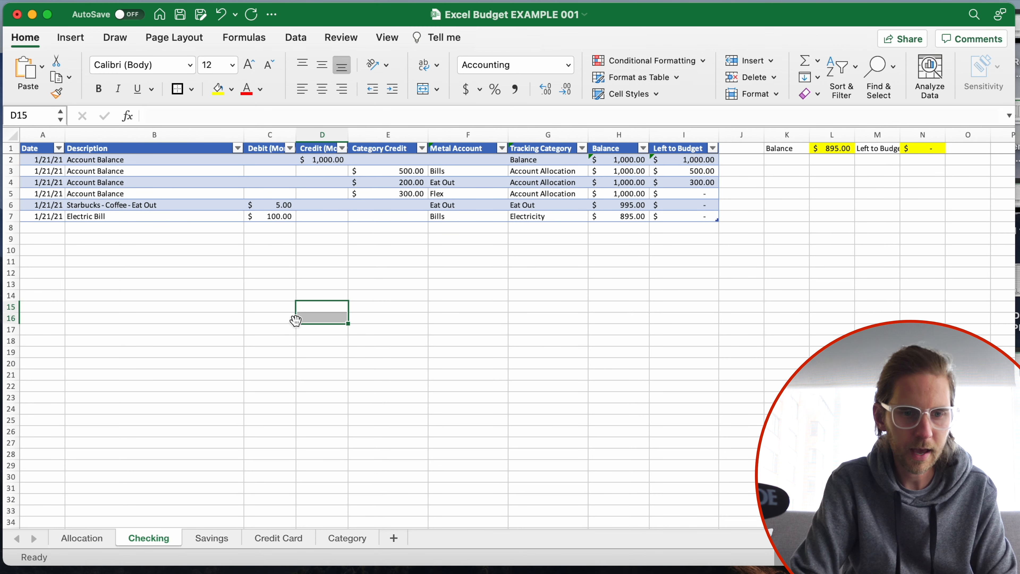
click(264, 285)
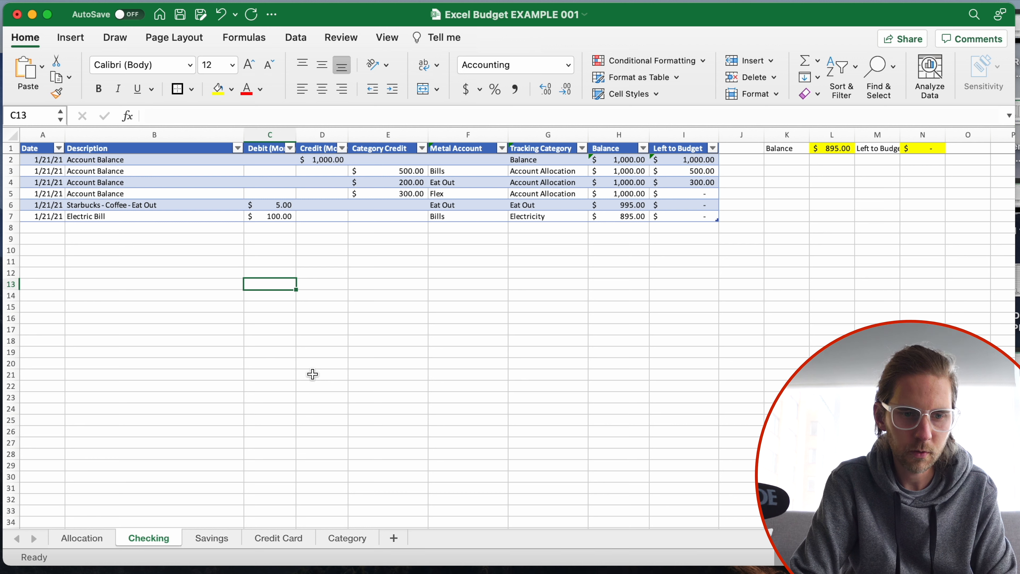
Step: Look through the Savings, Credit Card and Allocation sheets and return to the Checking sheet
click(229, 535)
click(257, 537)
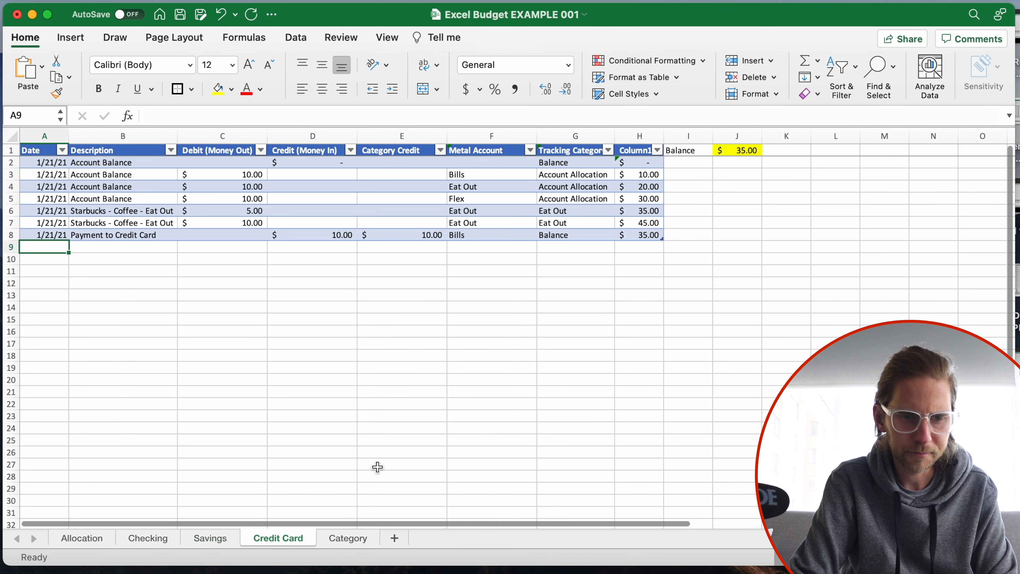
click(376, 466)
click(233, 537)
click(264, 538)
click(189, 538)
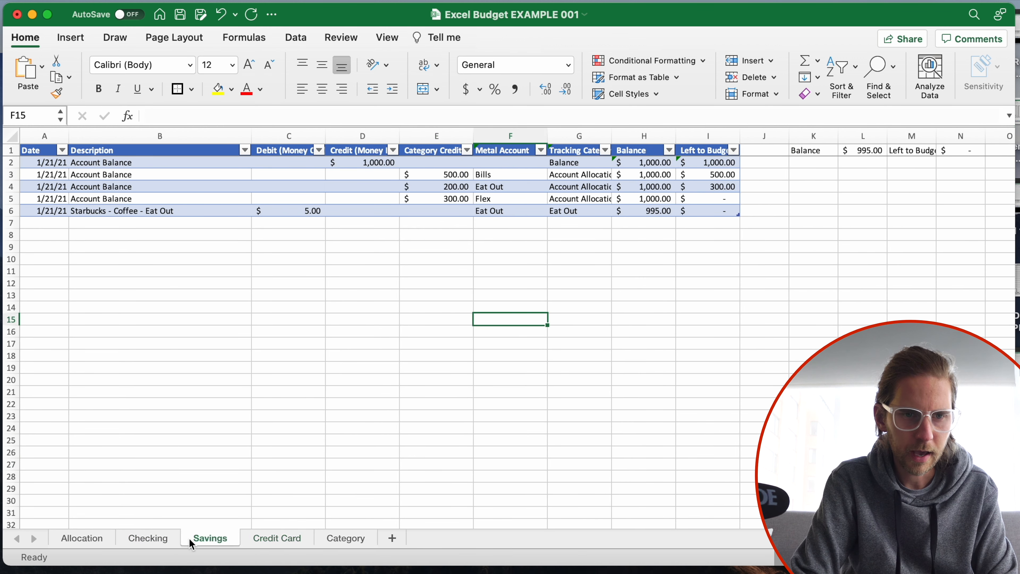
click(130, 538)
click(89, 534)
click(148, 543)
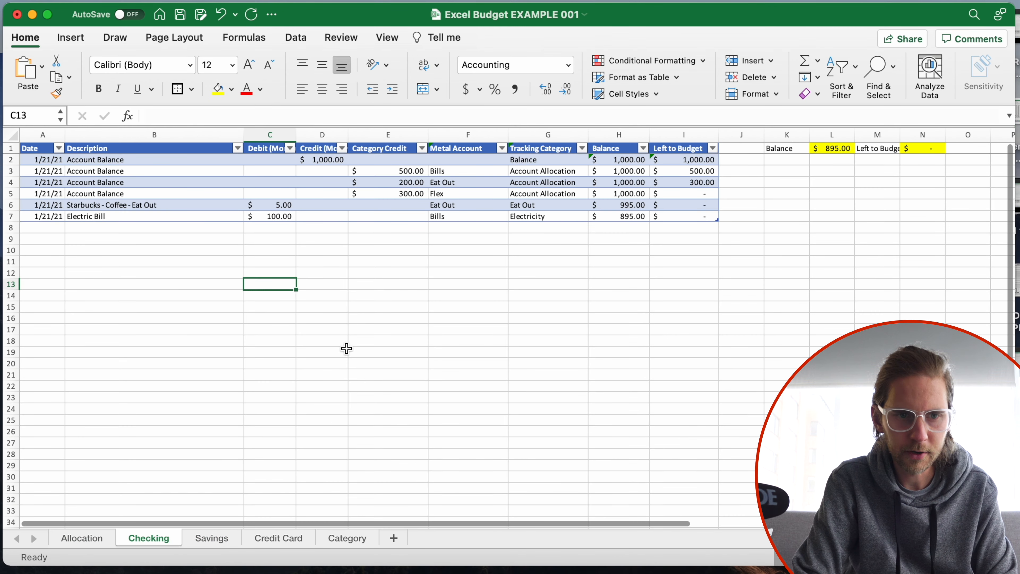
Step: Add two credit entries of 1,500 each in the rows below the Electric Bill on the Checking sheet
click(237, 232)
click(303, 229)
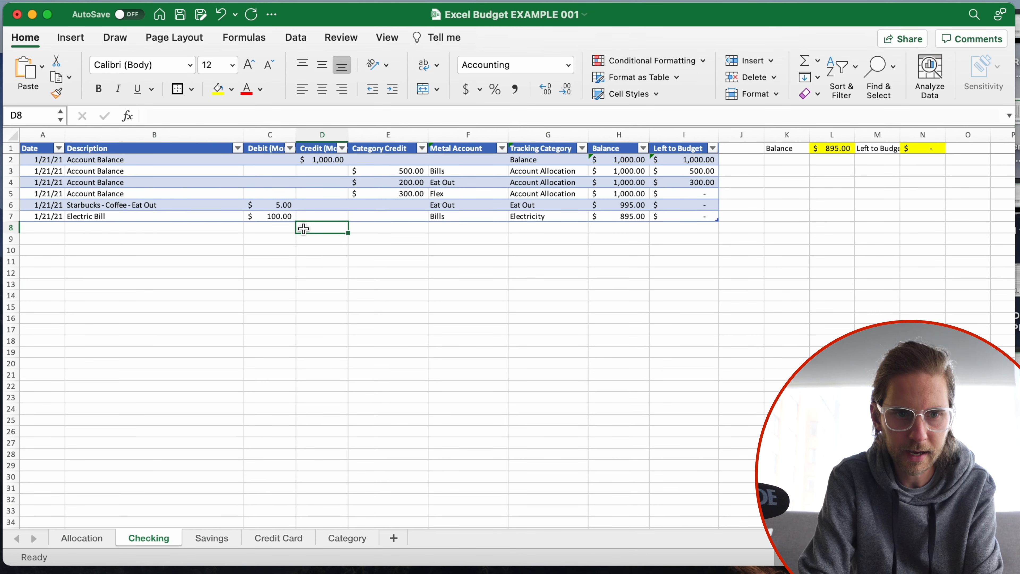
key(BackSpace)
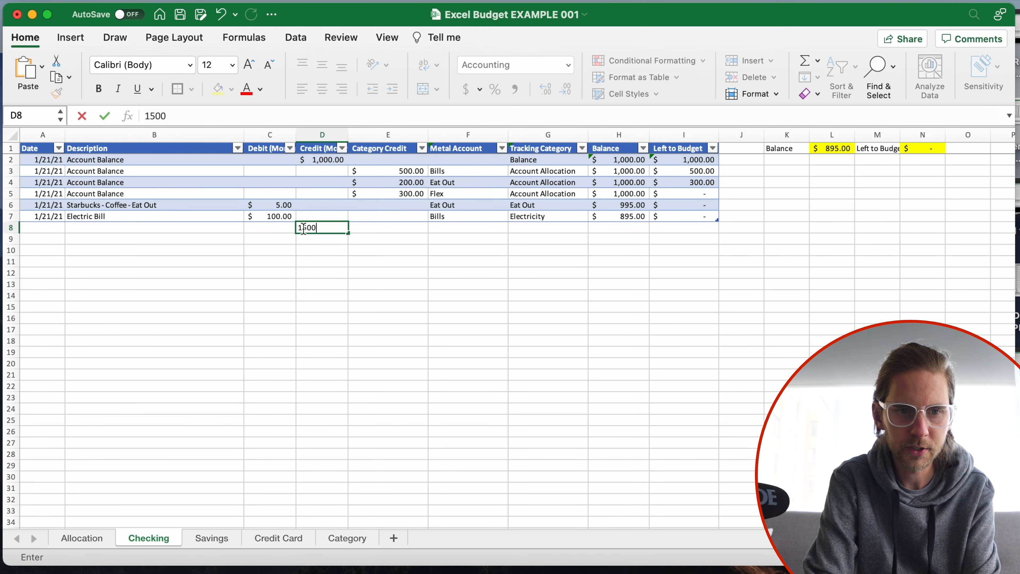
key(Return)
text(1500)
key(Return)
Step: Describe the first 1,500 credit entry as "Company x - Spouse 1"
key(Up)
key(Left)
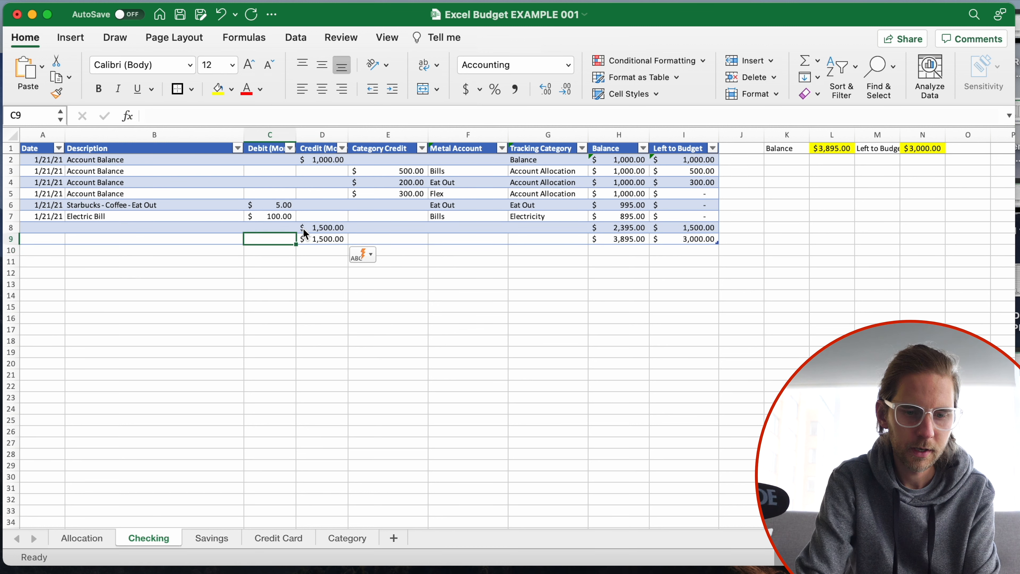
key(Up)
key(Left)
text(Company)
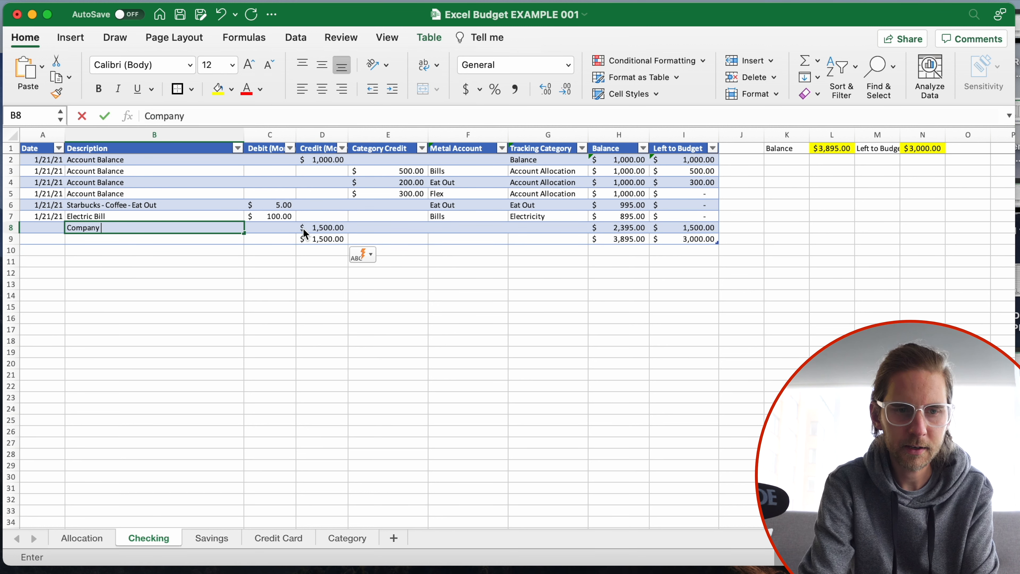
text( x - )
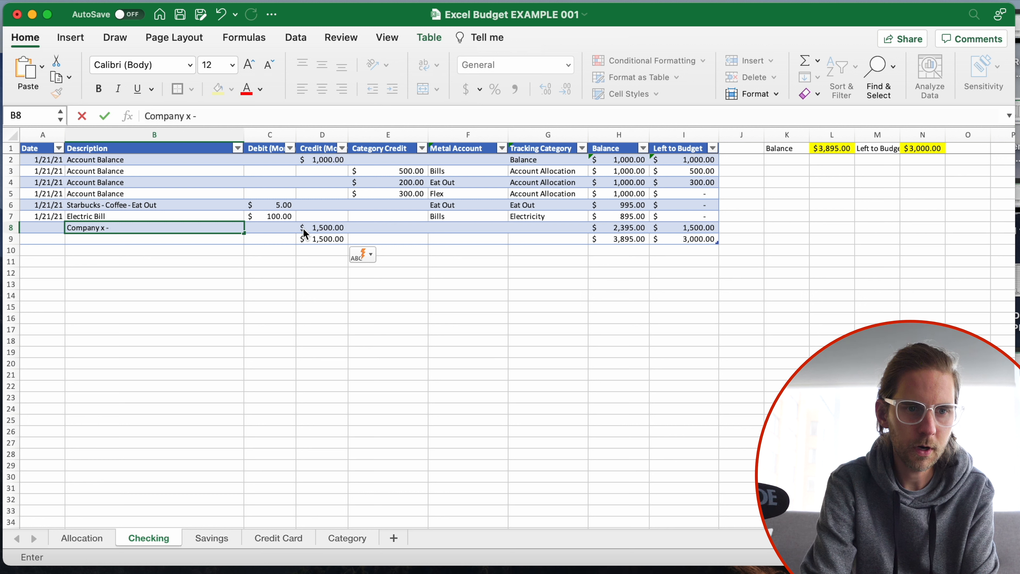
text(Spouse 1)
key(Return)
Step: Describe the second 1,500 credit entry as "Company Y - Spouse 2"
text(C)
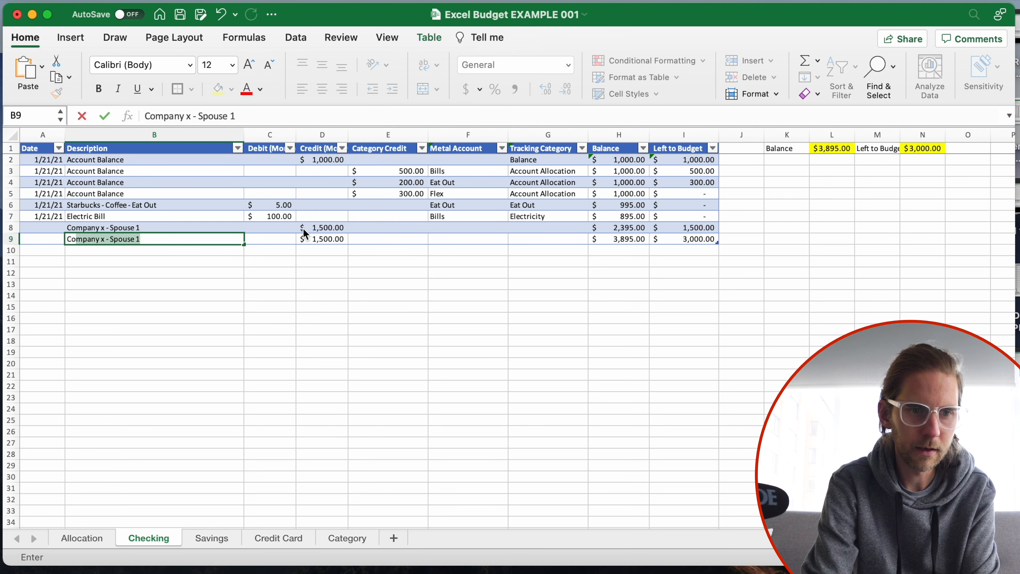
text(ompany Y-)
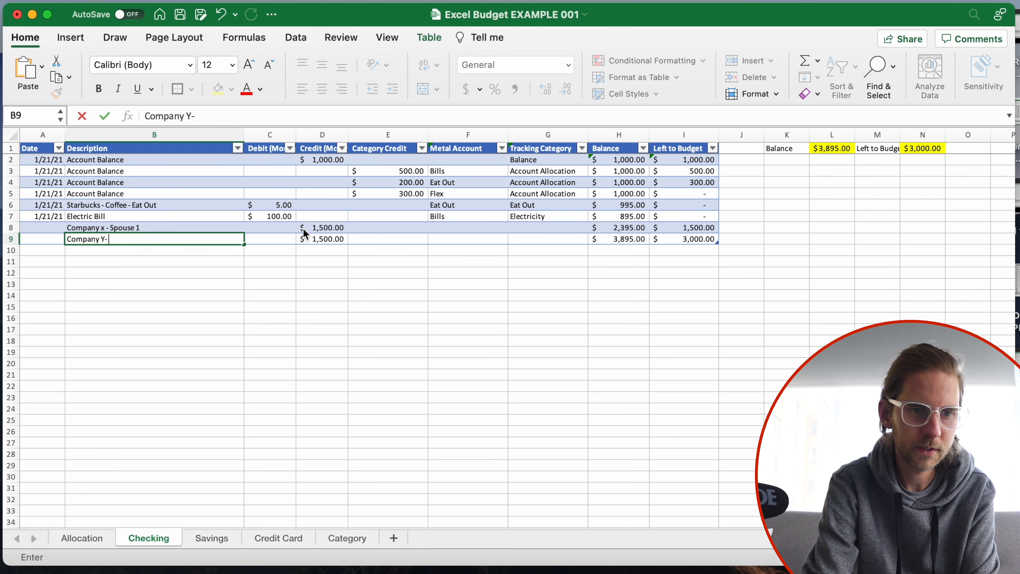
text( sPOUSE)
key(BackSpace)
key(BackSpace)
key(BackSpace)
key(BackSpace)
key(BackSpace)
key(BackSpace)
text(SPpou)
key(BackSpace)
key(BackSpace)
key(BackSpace)
key(BackSpace)
text(po)
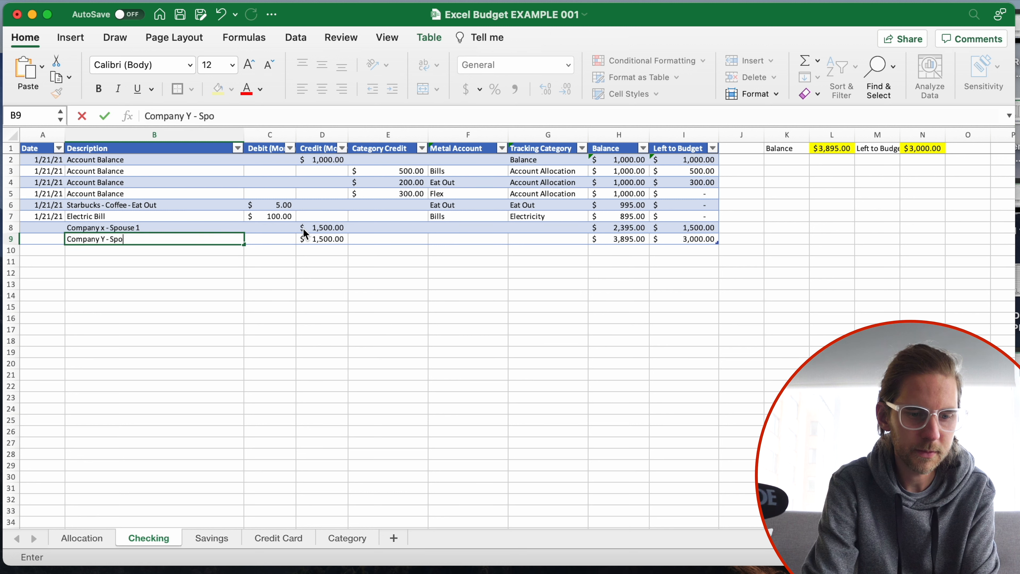
text(use 2)
key(Return)
Step: Copy the Electric Bill's date, 1/21/21, to the two company income rows
key(Up)
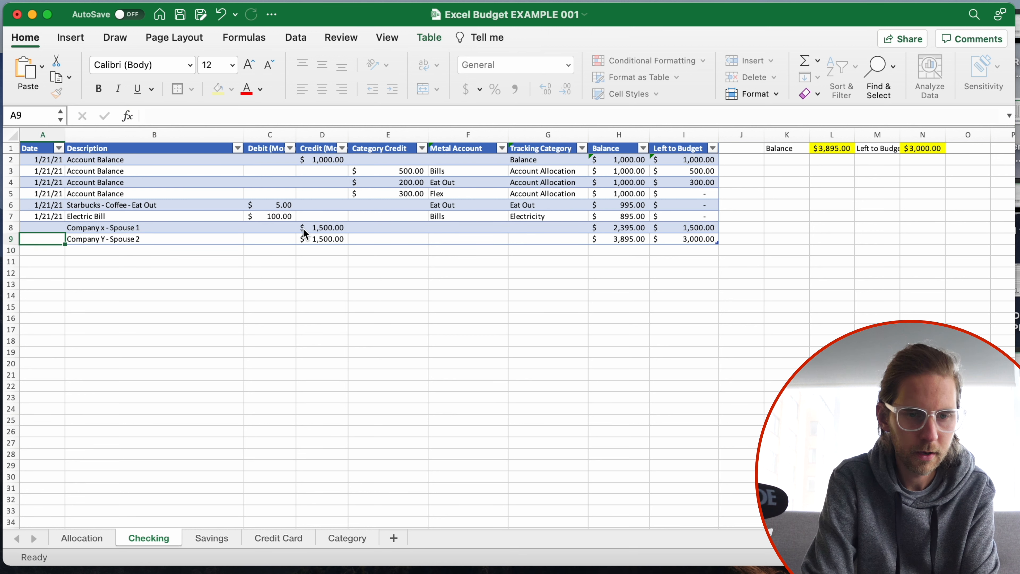
key(Up)
key(Up)
key(super+c)
key(Down)
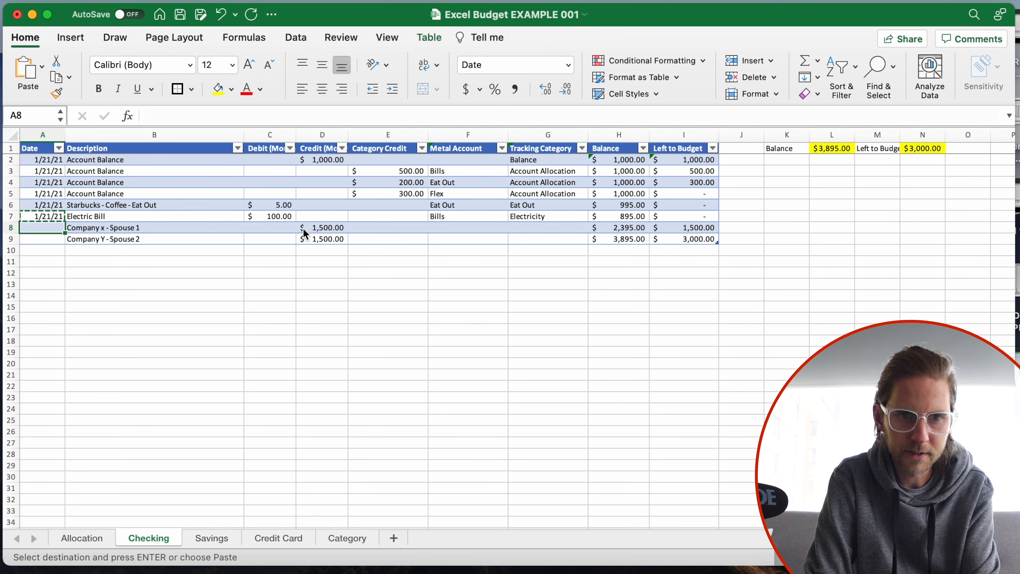
key(super+v)
key(shift+Down)
key(super+v)
Step: Set the tracking category to Income for Company x and to Income Source 2 for Company Y
key(Right)
key(Right)
key(Right)
key(Right)
key(Right)
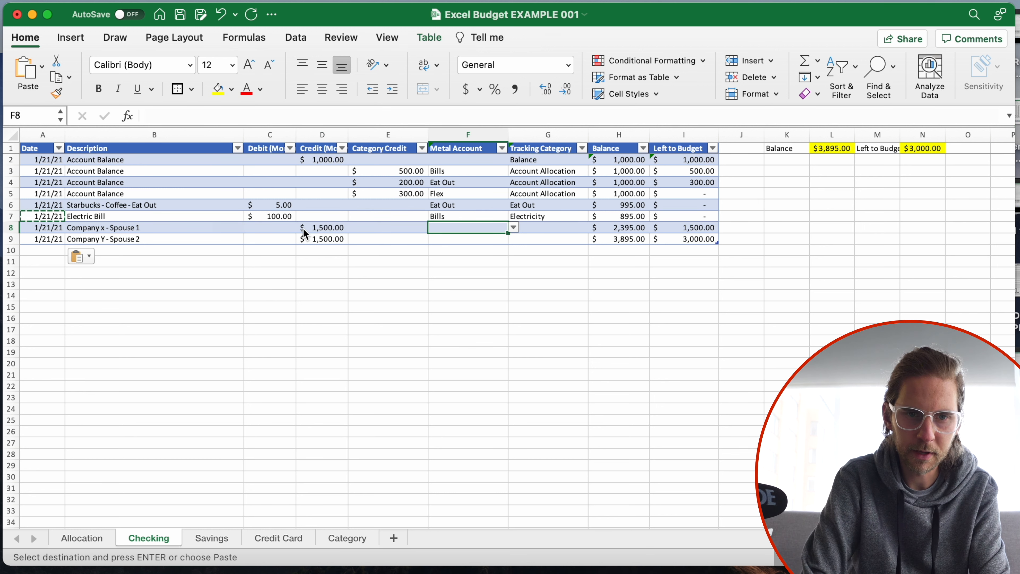
key(Right)
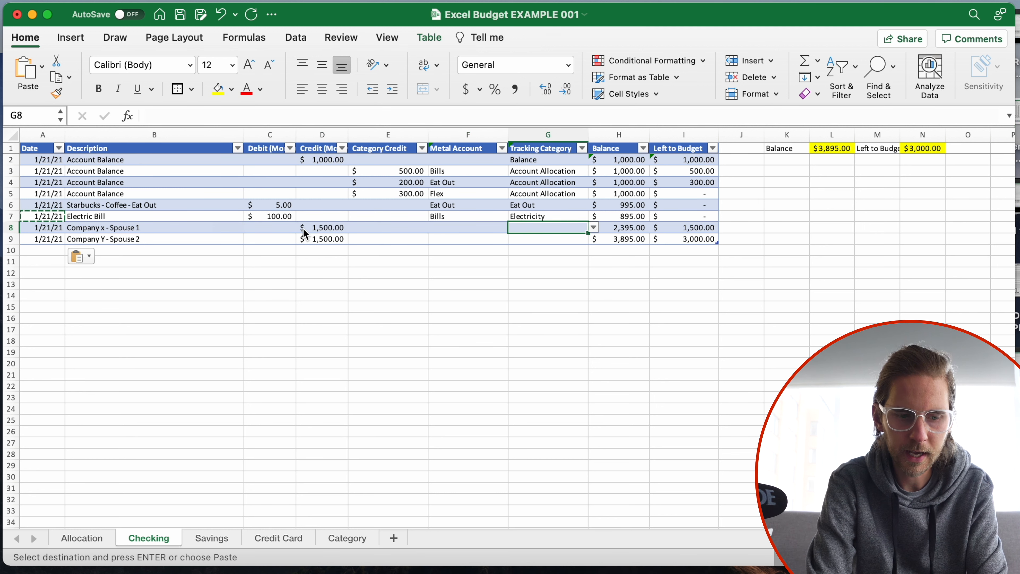
text(Income)
key(Return)
text(Income)
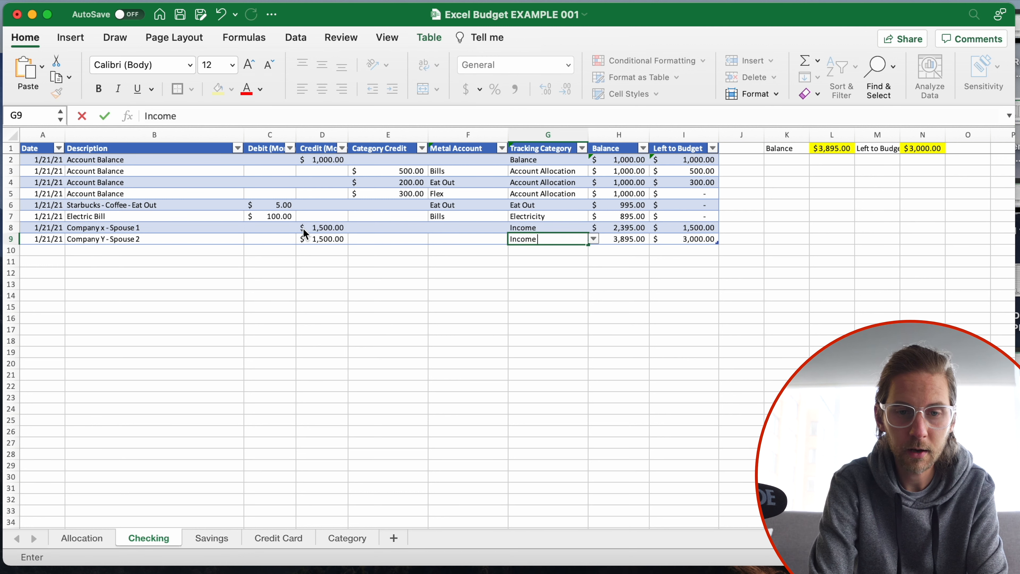
text( Sou)
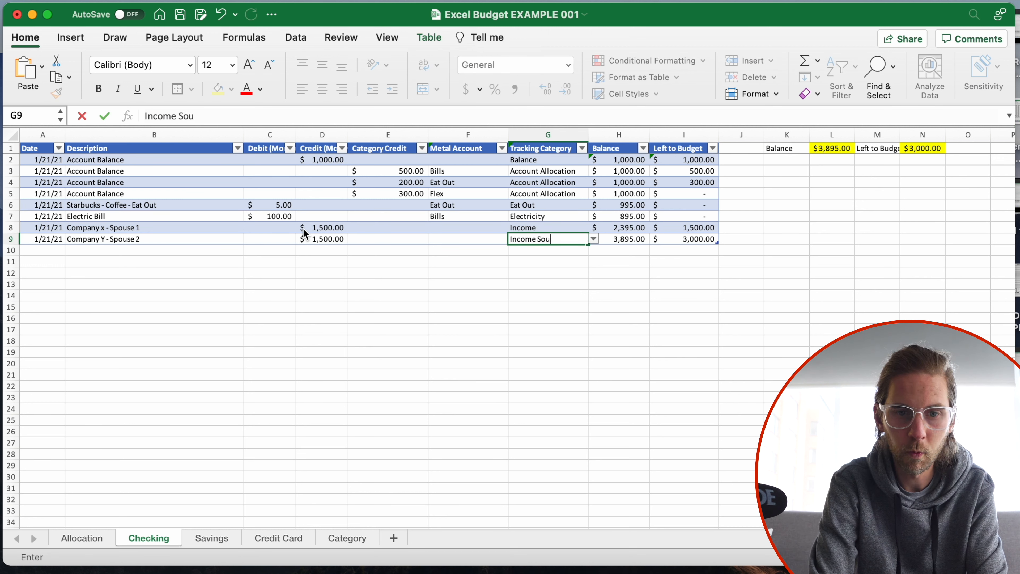
text(rce 2)
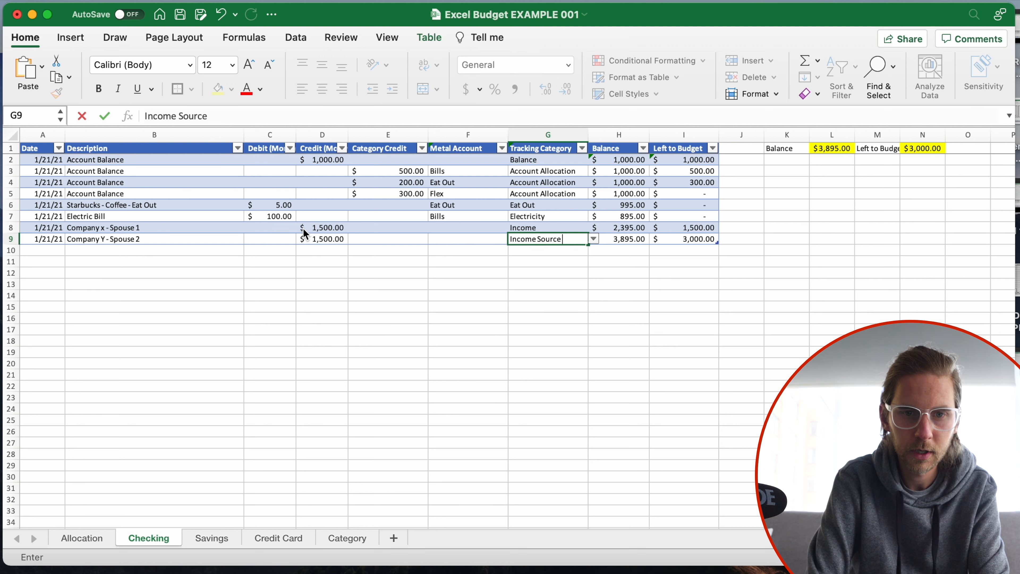
key(Return)
key(Up)
key(Up)
key(Left)
key(Right)
key(Down)
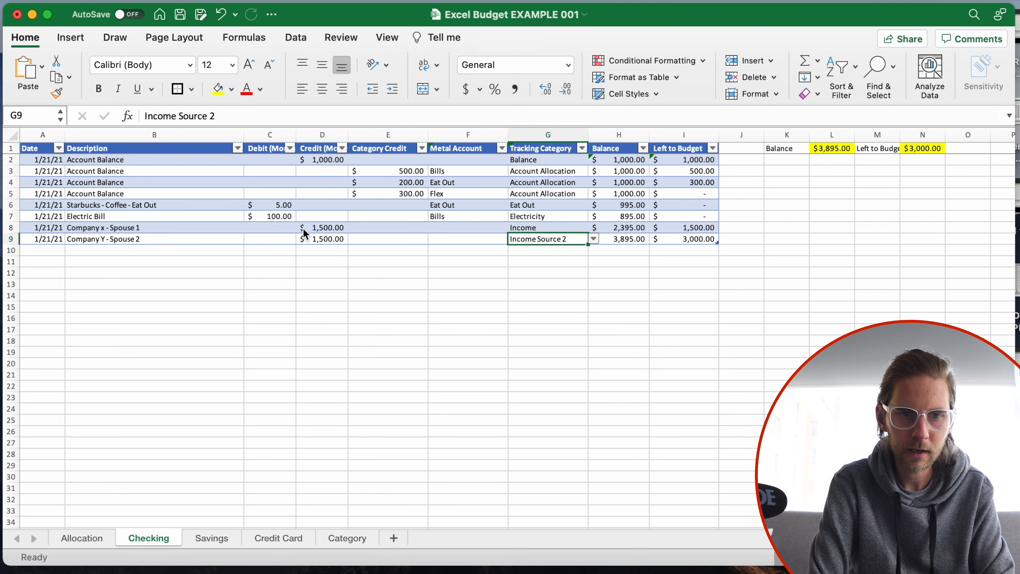
key(Left)
key(Down)
key(Left)
key(Right)
key(Up)
key(Right)
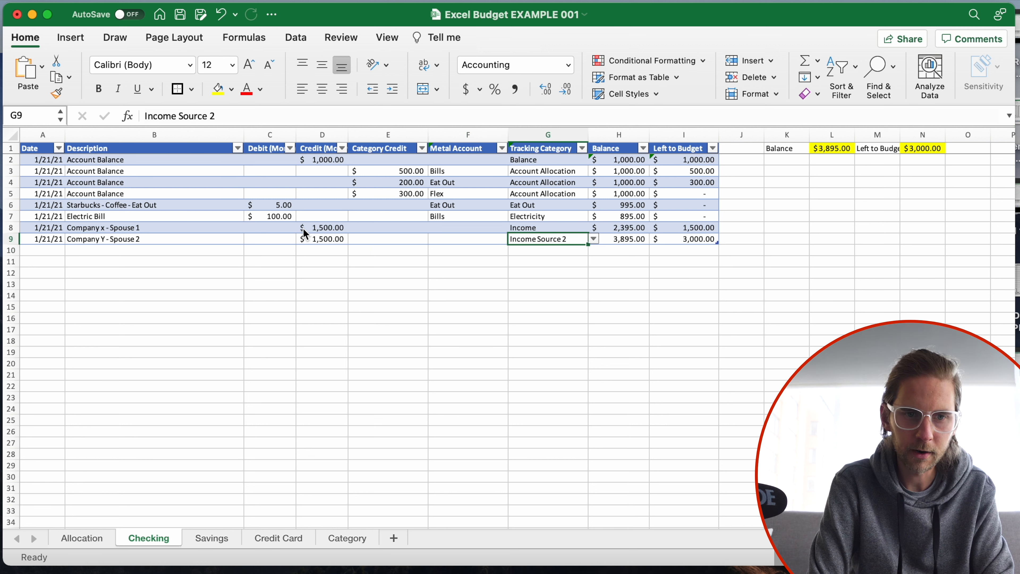
key(Up)
key(Left)
key(Down)
key(Left)
key(Left)
key(Right)
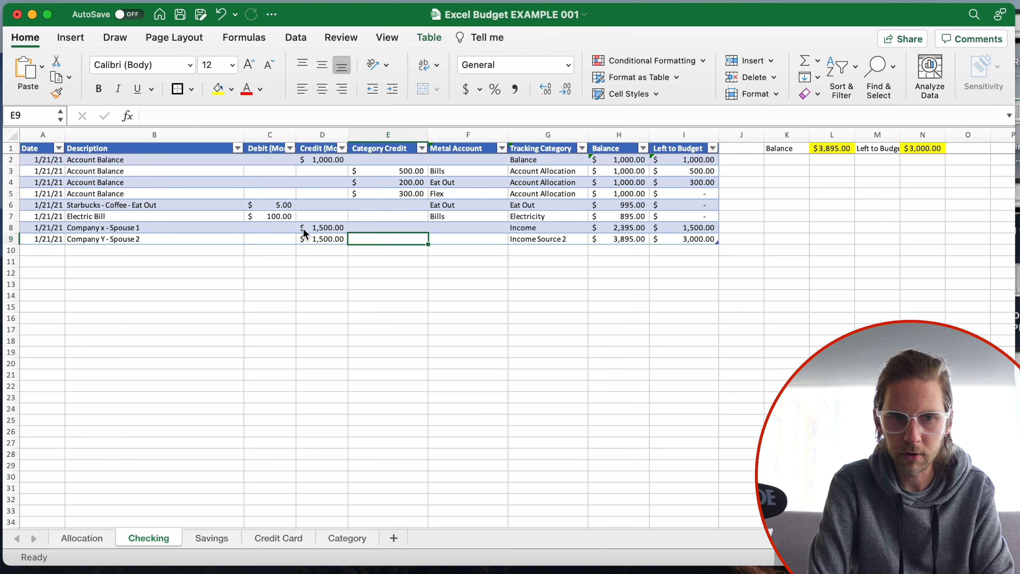
key(Right)
key(Right)
key(Down)
key(Left)
key(Left)
key(Left)
key(Right)
key(Up)
Step: Check the Company Y row's Credit amount and its Left to Budget and Balance formulas
key(Left)
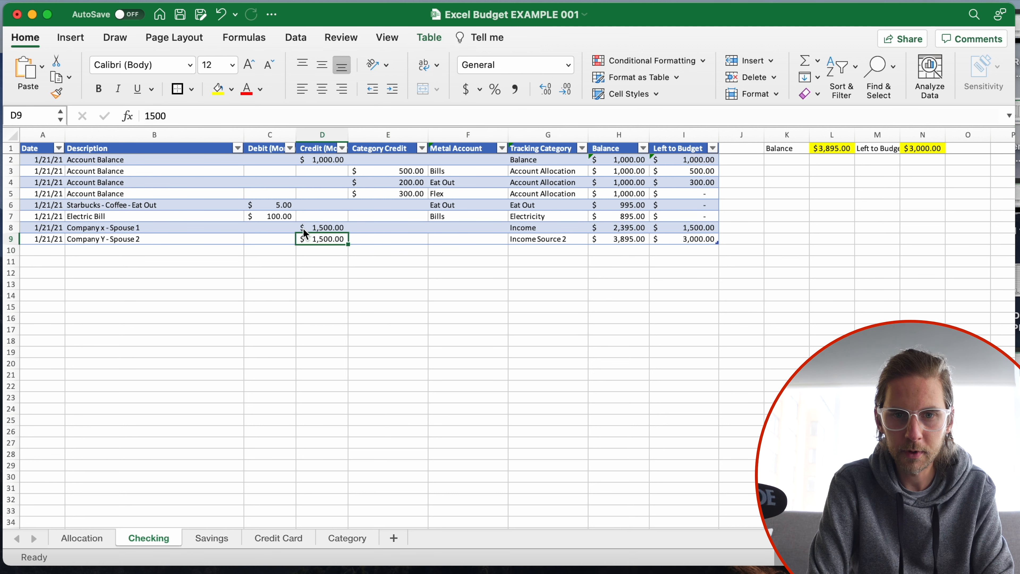
key(Right)
key(Right)
key(Right)
key(Right)
key(Right)
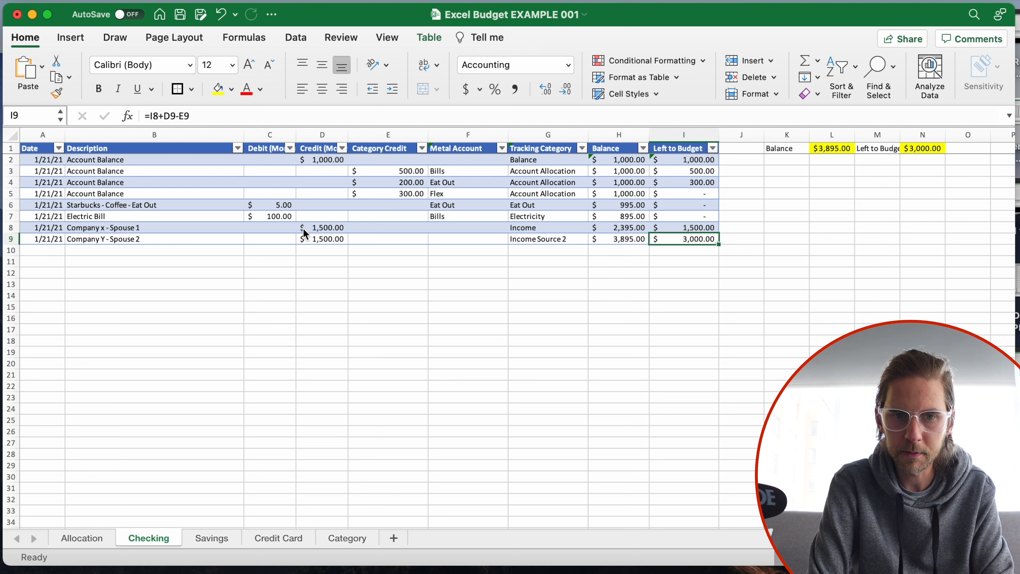
key(Left)
key(Left)
key(Right)
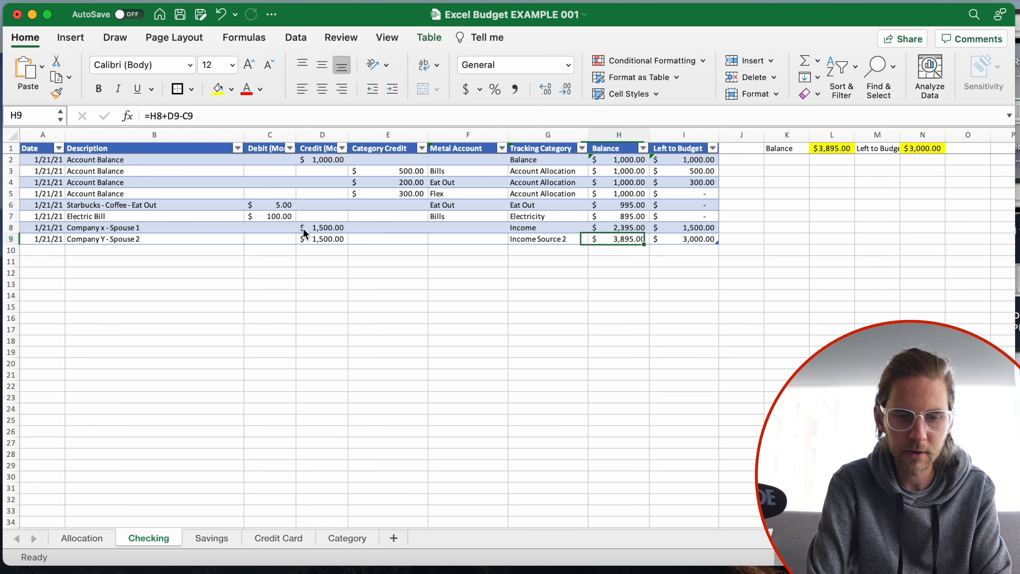
Step: Start a new row below the income entries with Budget as its tracking category
key(Left)
key(Down)
text(Rent)
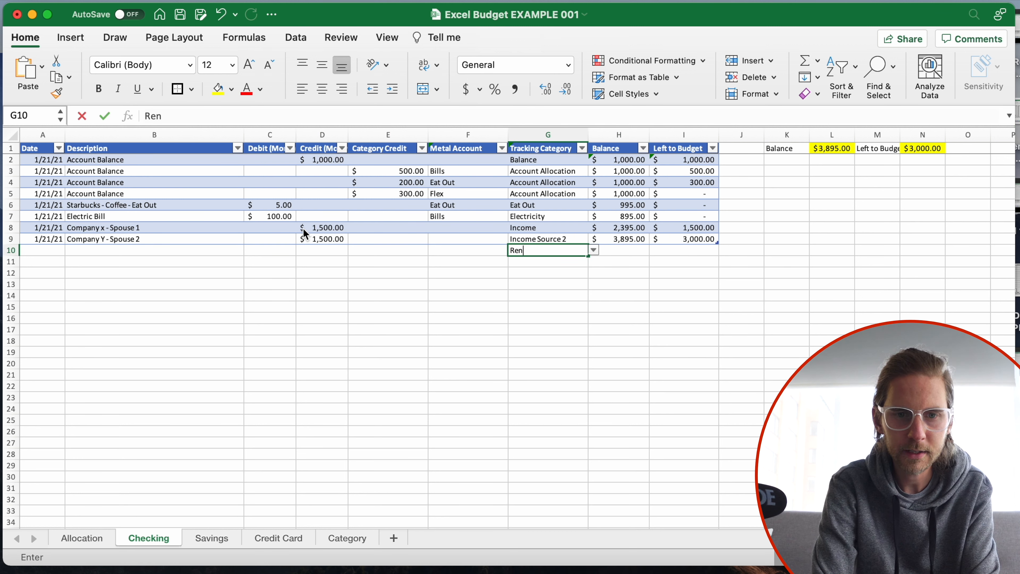
key(Return)
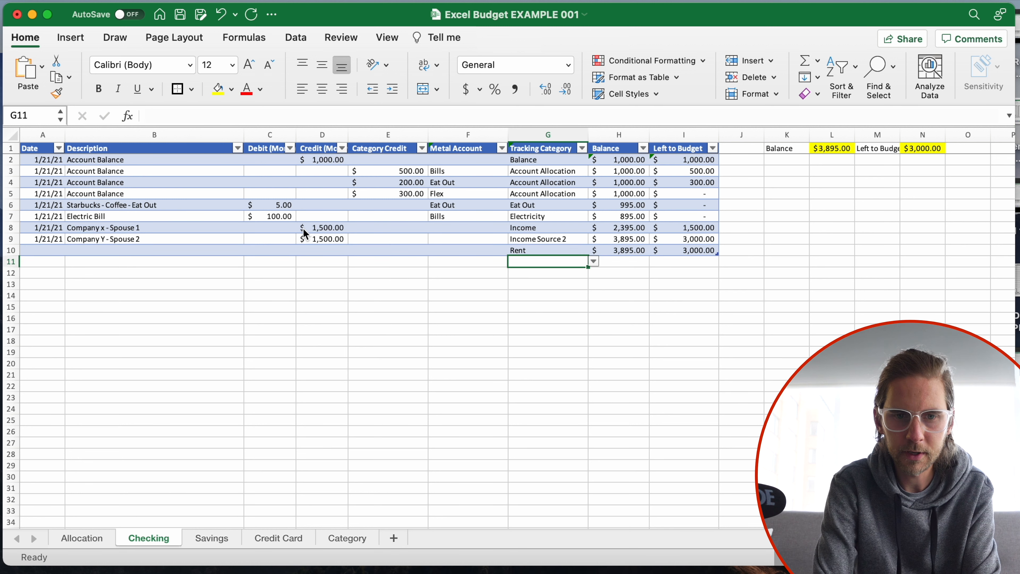
key(Up)
text(Budget)
key(Return)
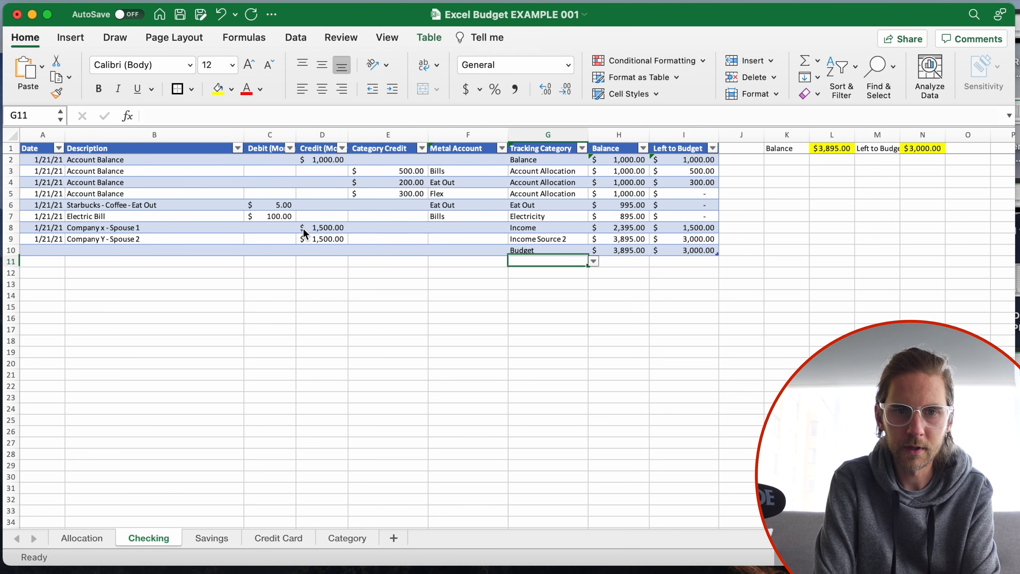
Step: Set the Metal Account of the new Budget row to Bills
key(Left)
key(Up)
key(Right)
key(Left)
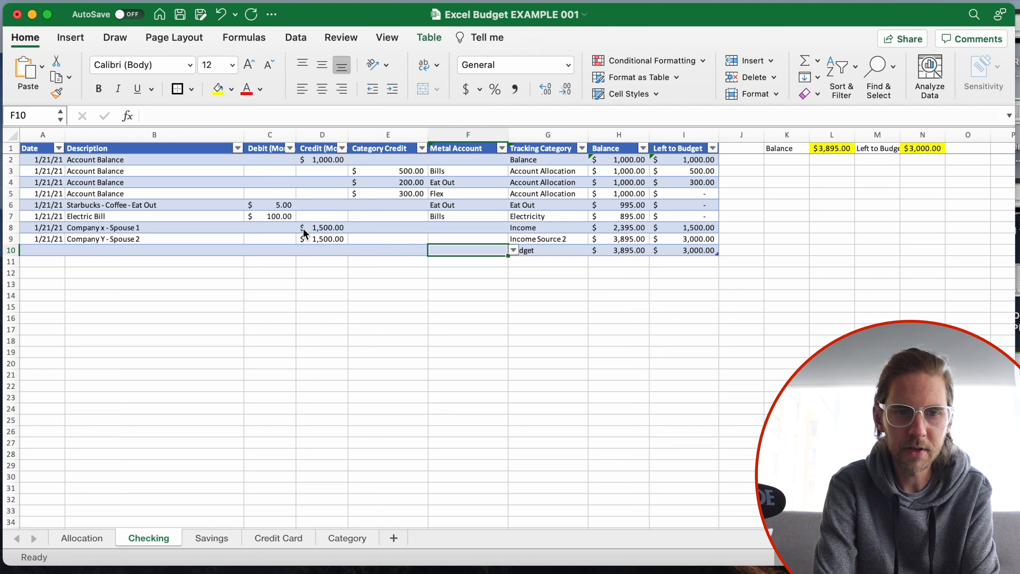
text(Bills)
key(Return)
Step: Enter Rent as the description of the Bills budget row
key(Left)
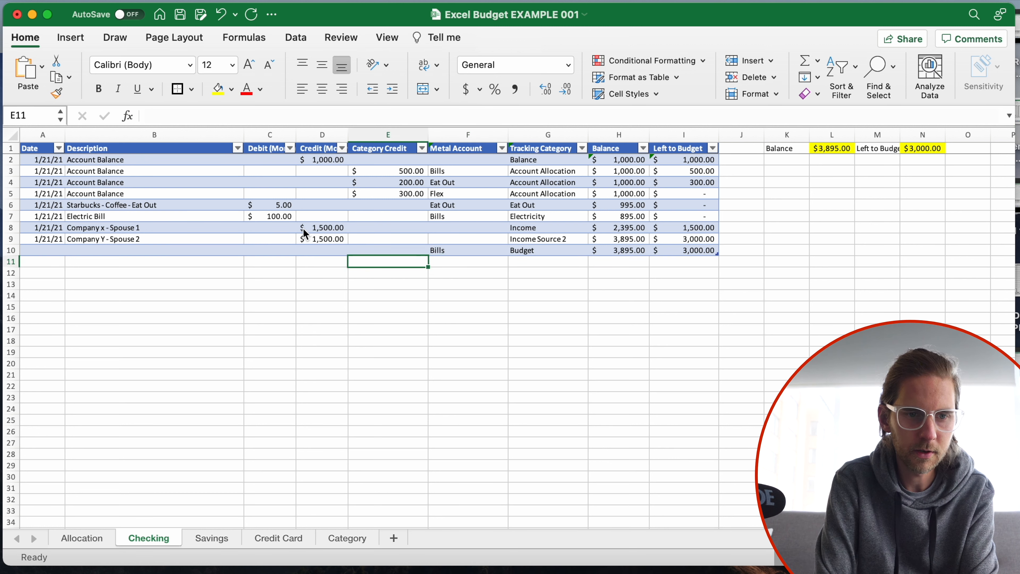
key(Up)
key(Left)
key(Left)
key(Left)
text(Rent)
key(Return)
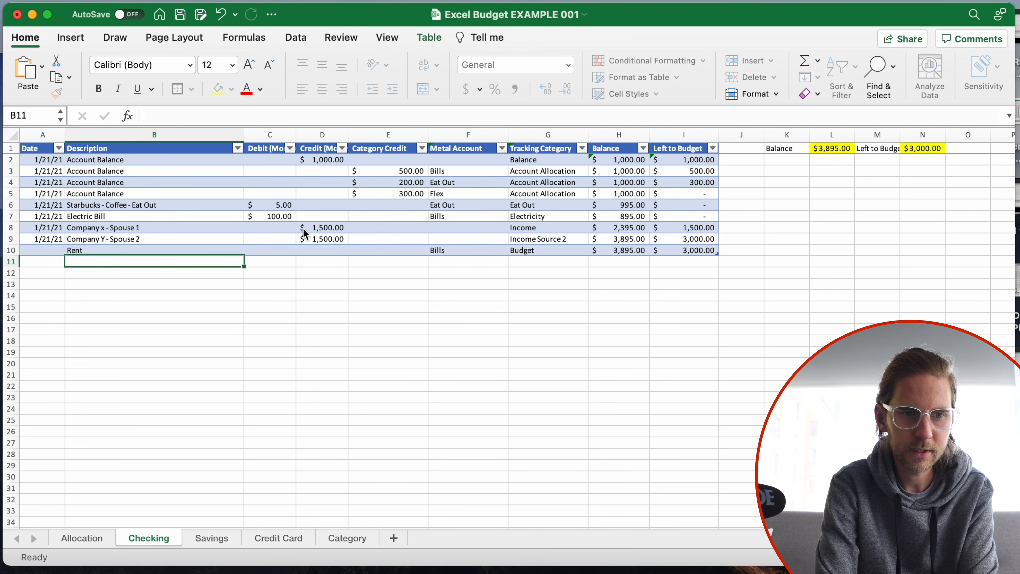
Step: Add a row below Rent with the description Electicity
text(Electicity)
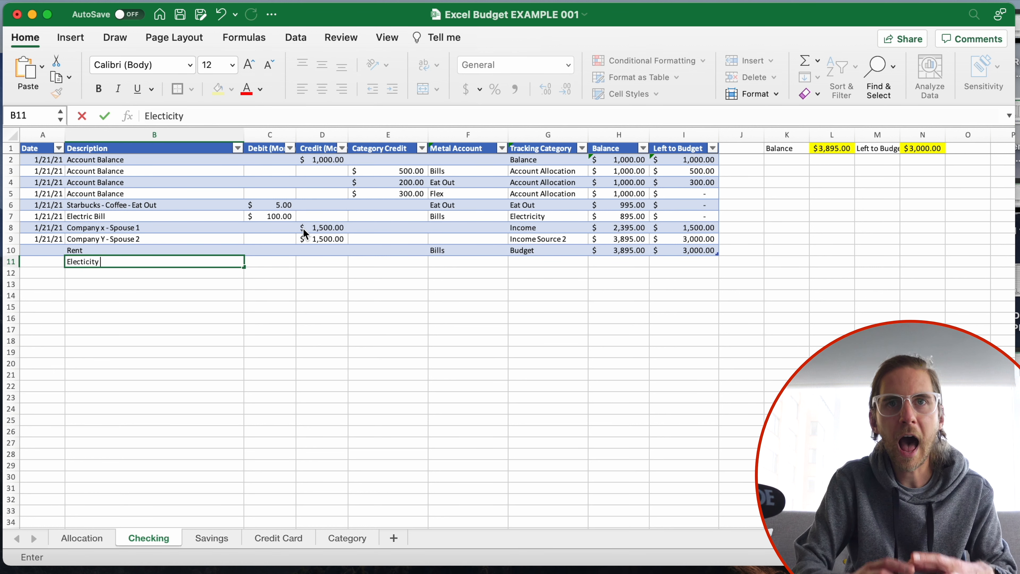
key(Return)
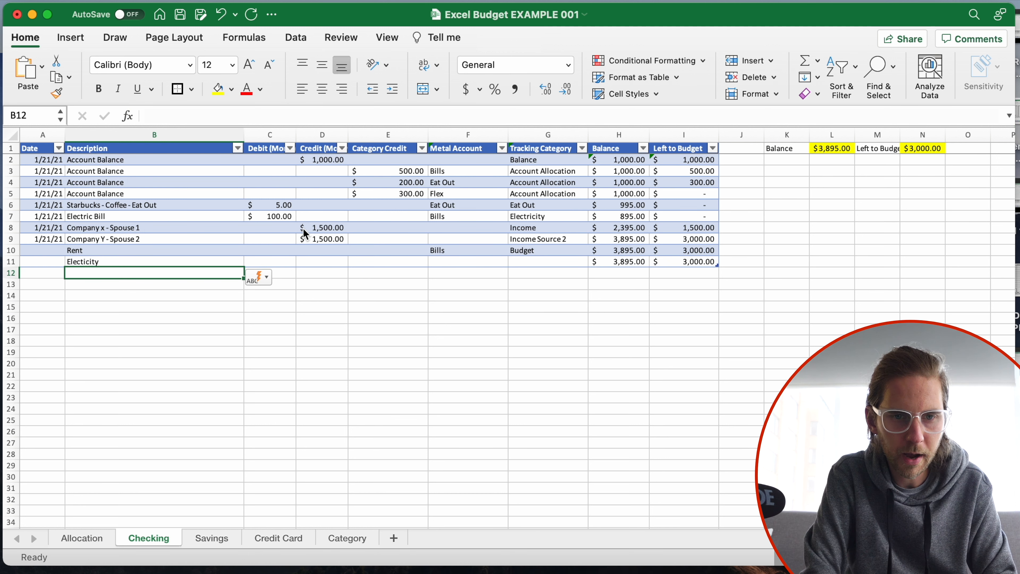
click(463, 262)
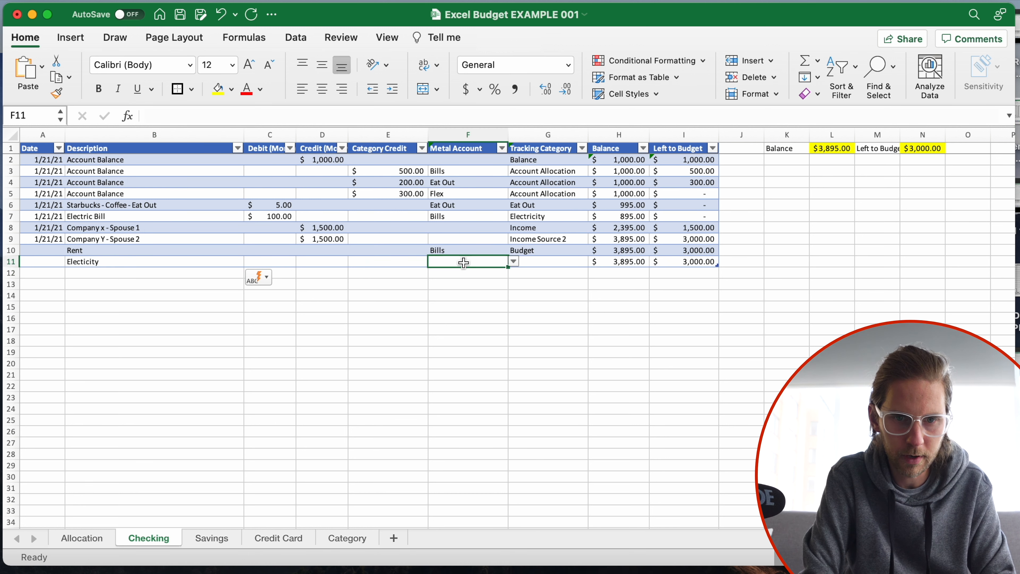
Step: Switch to the Budget Example for YouTube workbook and look over the categories and start dates on its Budget sheet
click(624, 307)
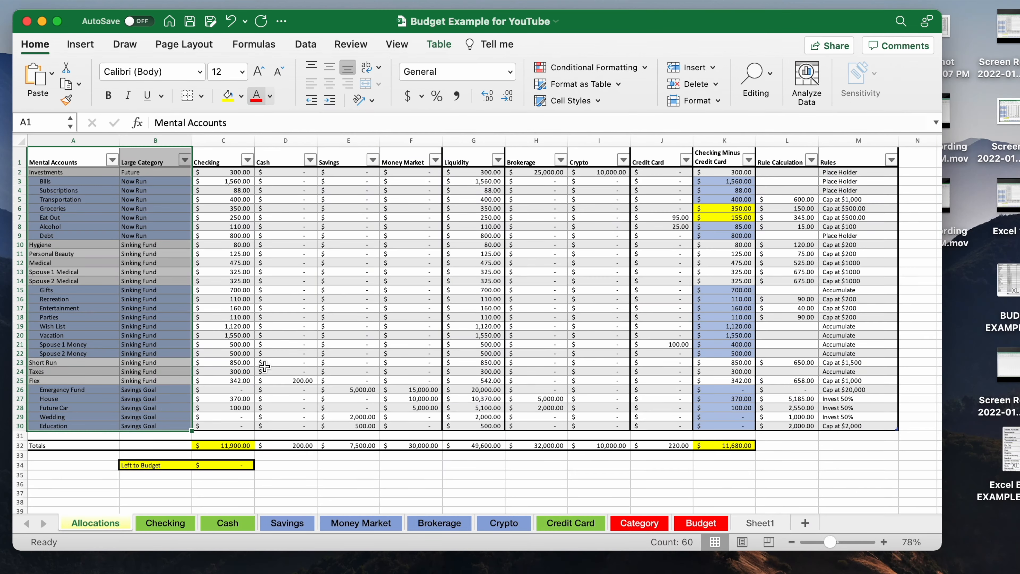
click(798, 309)
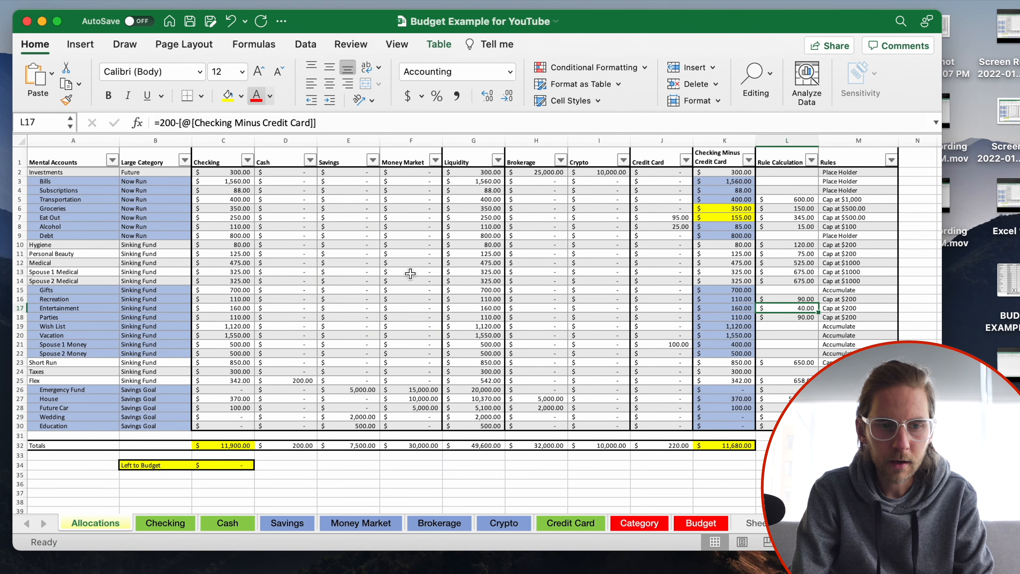
scroll(410, 274, down, 2)
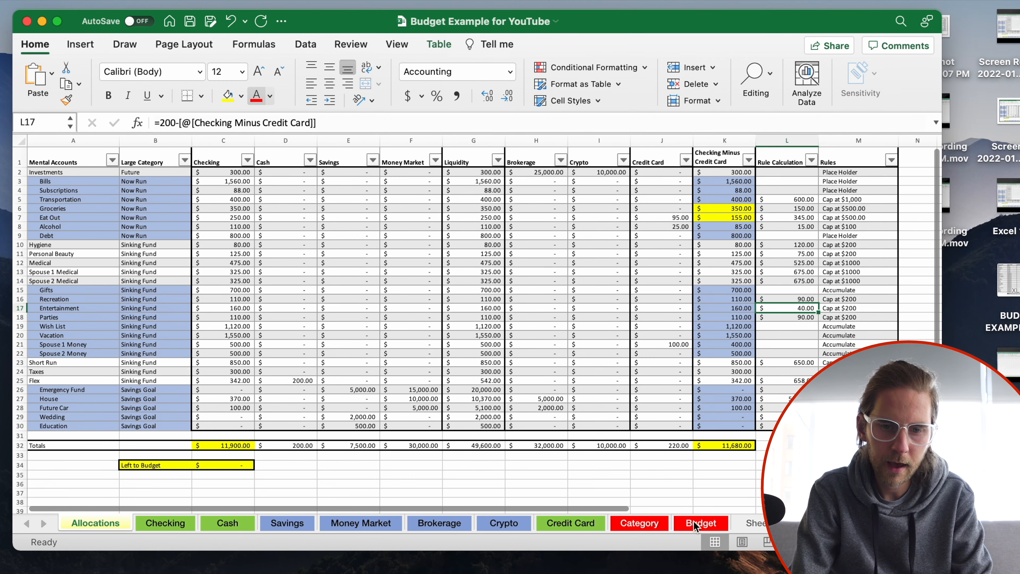
click(697, 527)
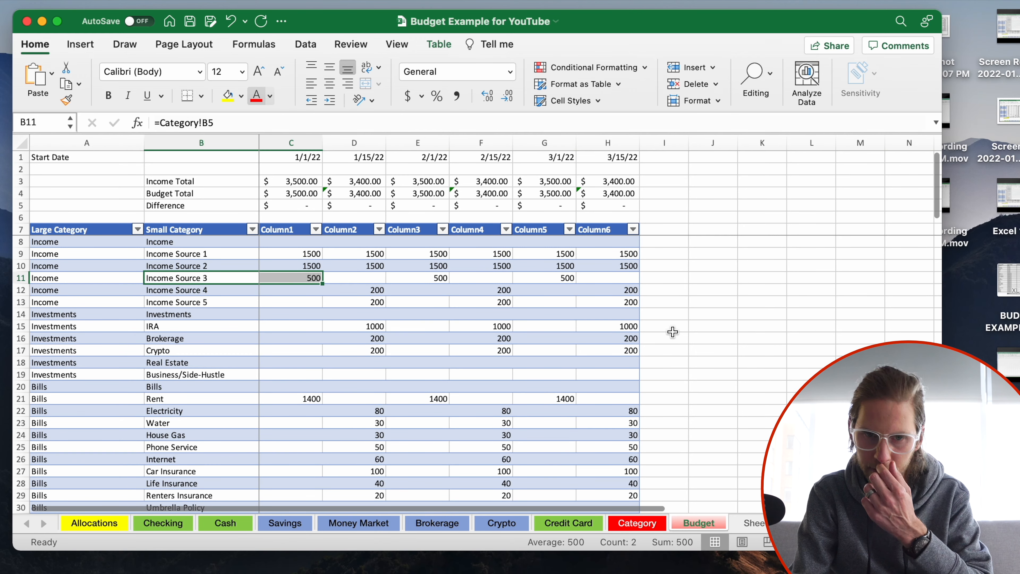
scroll(674, 332, down, 3)
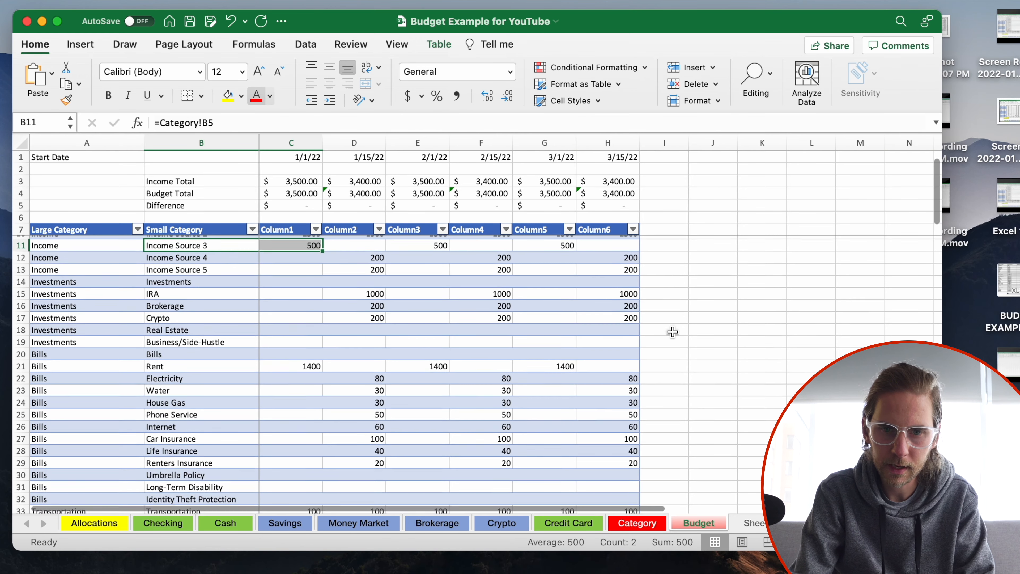
scroll(673, 332, up, 3)
click(108, 161)
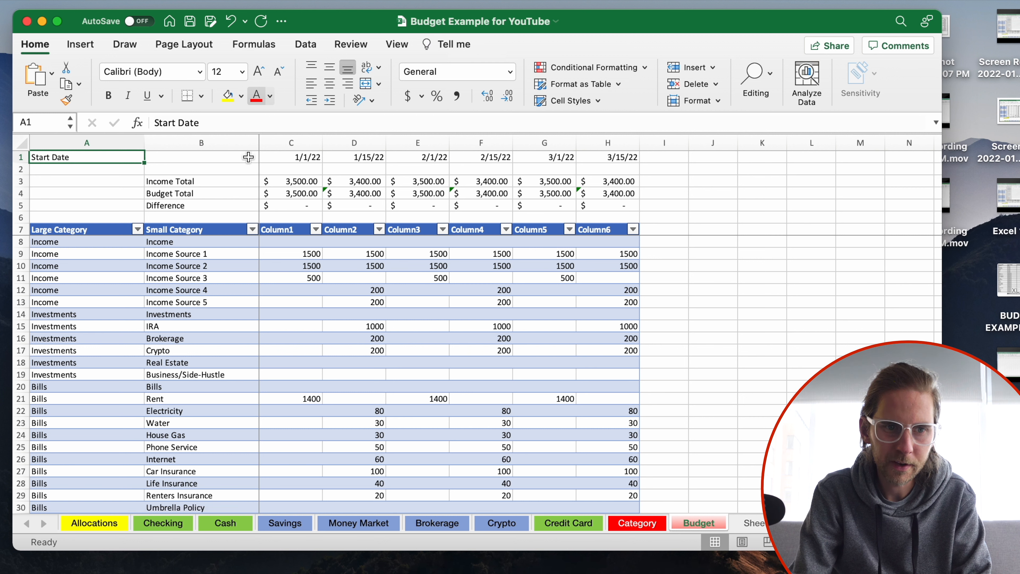
Step: Check the Income Total and Budget Total formulas in the 1/1/22 column and the rows they sum
click(178, 182)
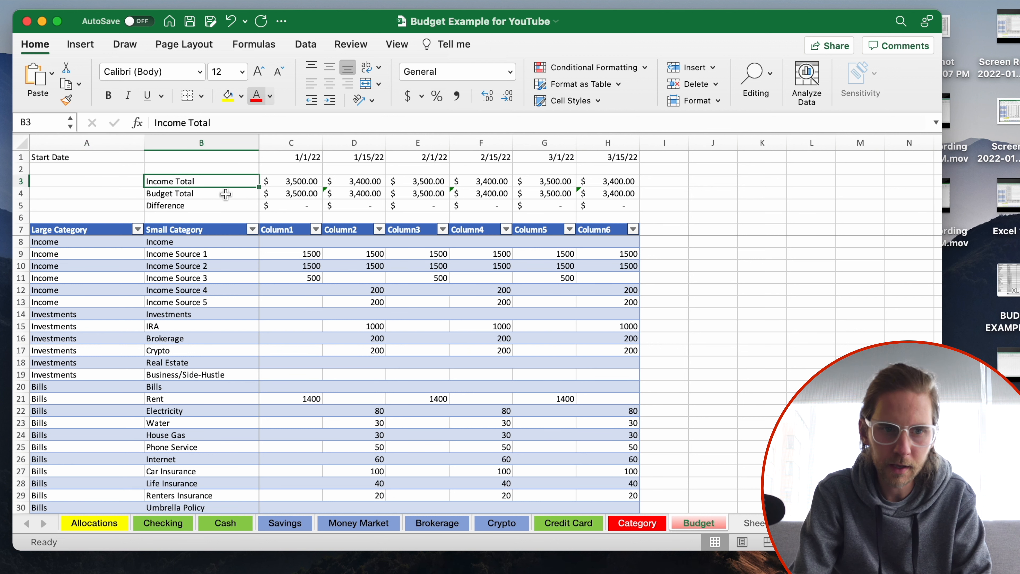
double_click(305, 182)
key(Return)
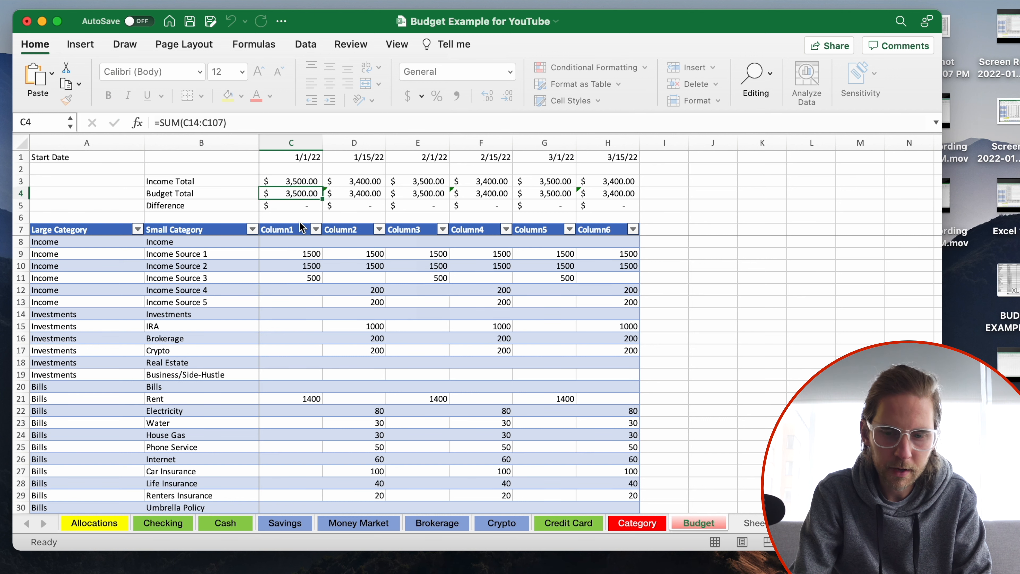
double_click(304, 196)
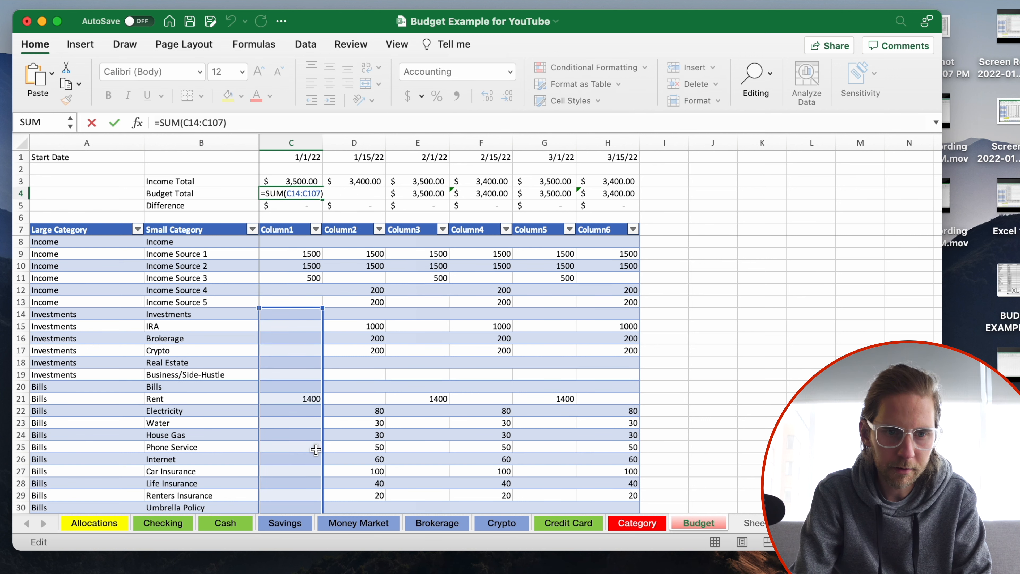
scroll(316, 450, down, 15)
scroll(316, 450, down, 3)
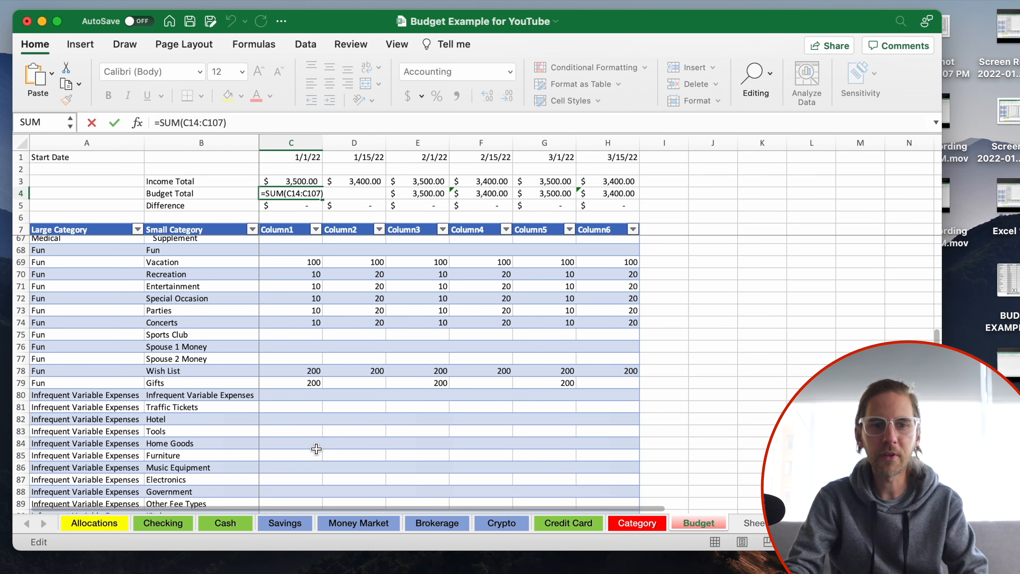
scroll(316, 450, up, 1)
key(Return)
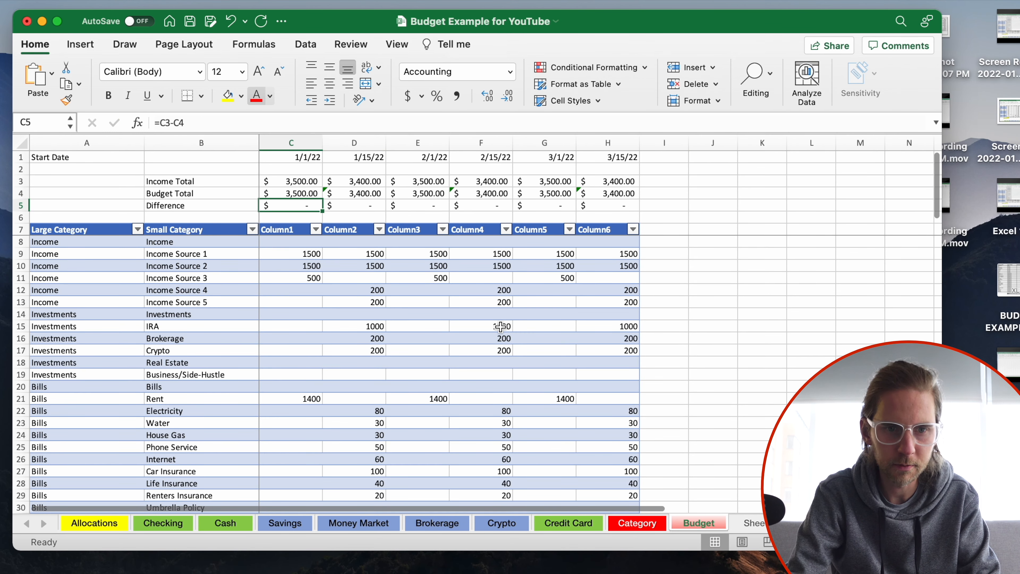
Step: Add two further start dates after 3/15/22: 4/1/21 in I1 and 4/15/2022 in J1
click(479, 226)
click(568, 180)
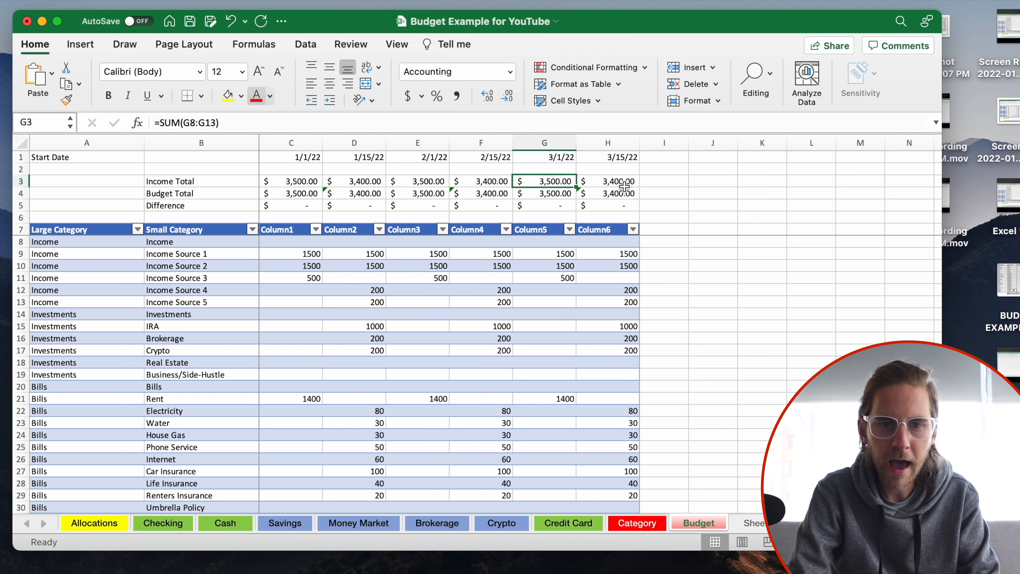
click(625, 186)
click(647, 167)
click(648, 159)
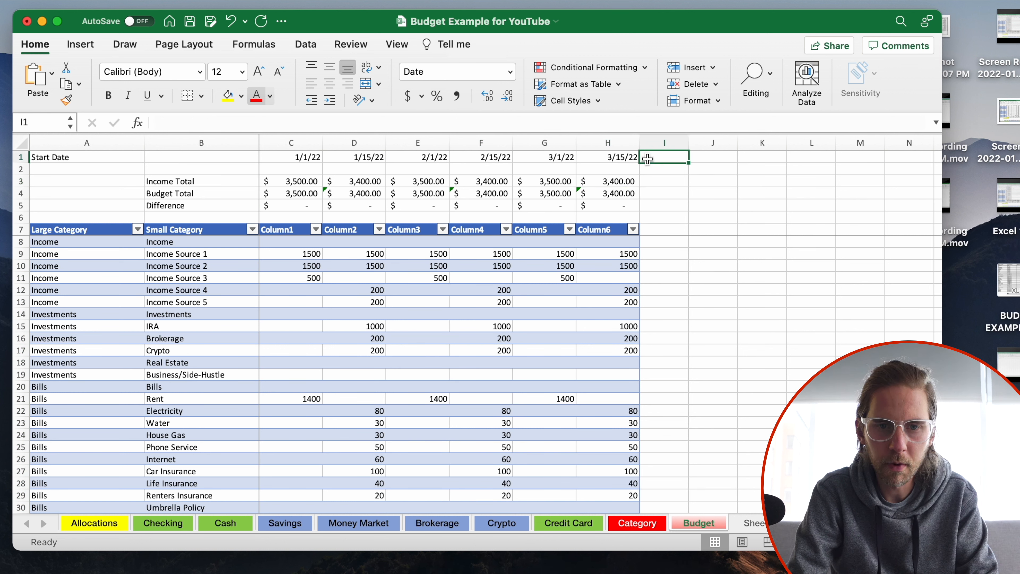
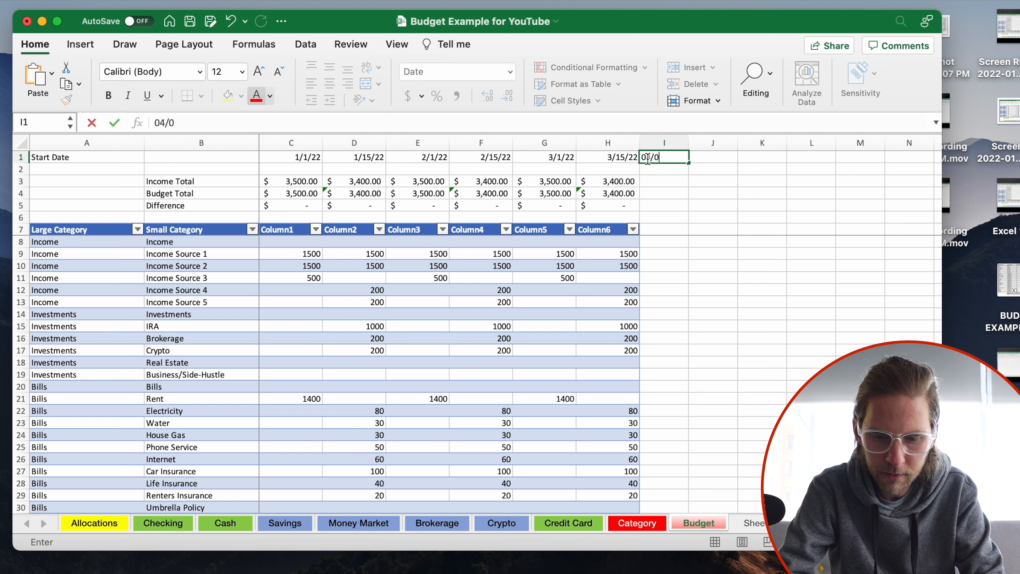
key(Return)
click(647, 157)
key(super+c)
key(Right)
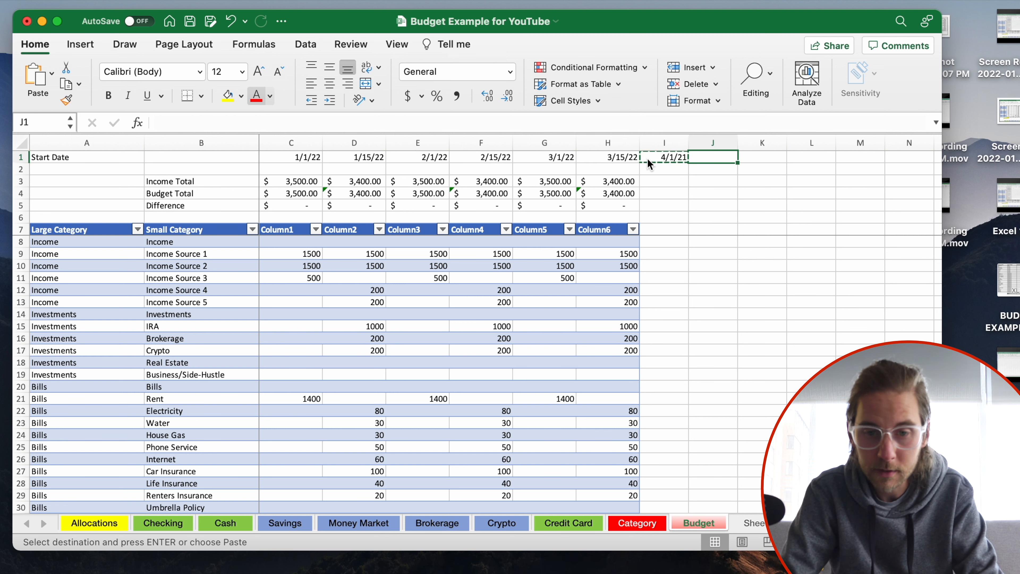
text(4/15/2022)
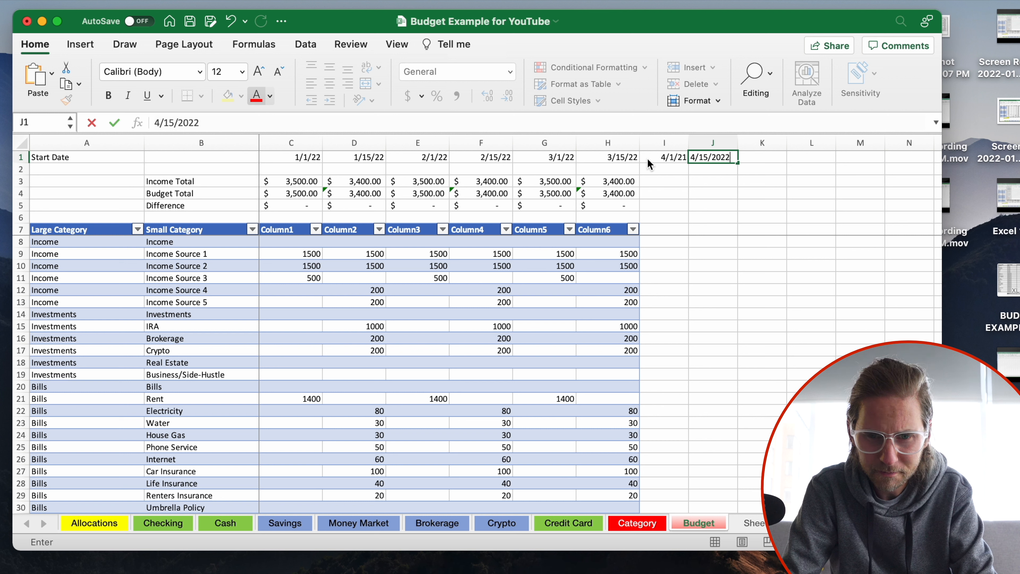
key(Return)
Step: Try to copy the 3/1/22 and 3/15/22 amounts into the table starting at I8
click(647, 158)
key(Down)
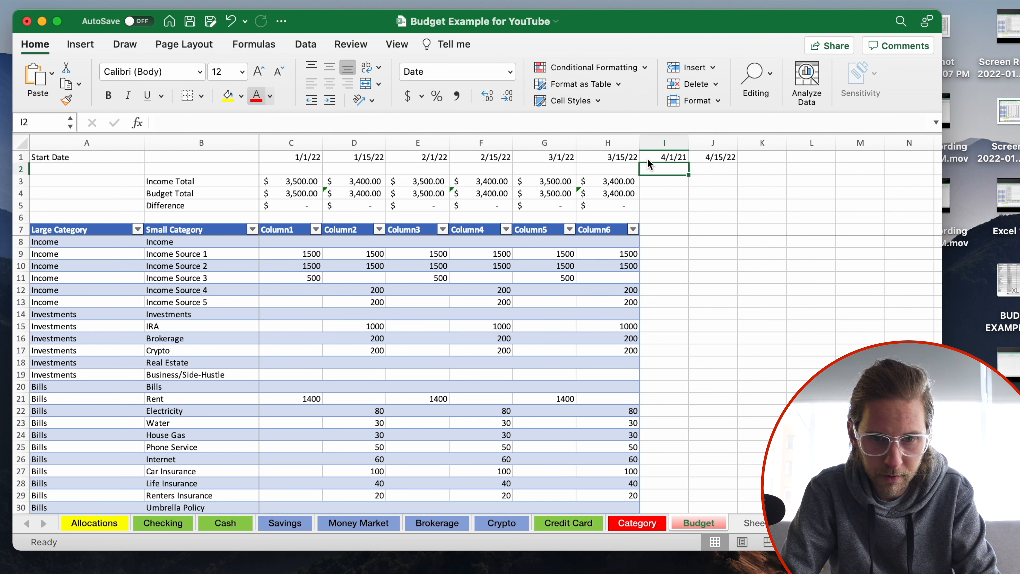
key(Down)
key(Left)
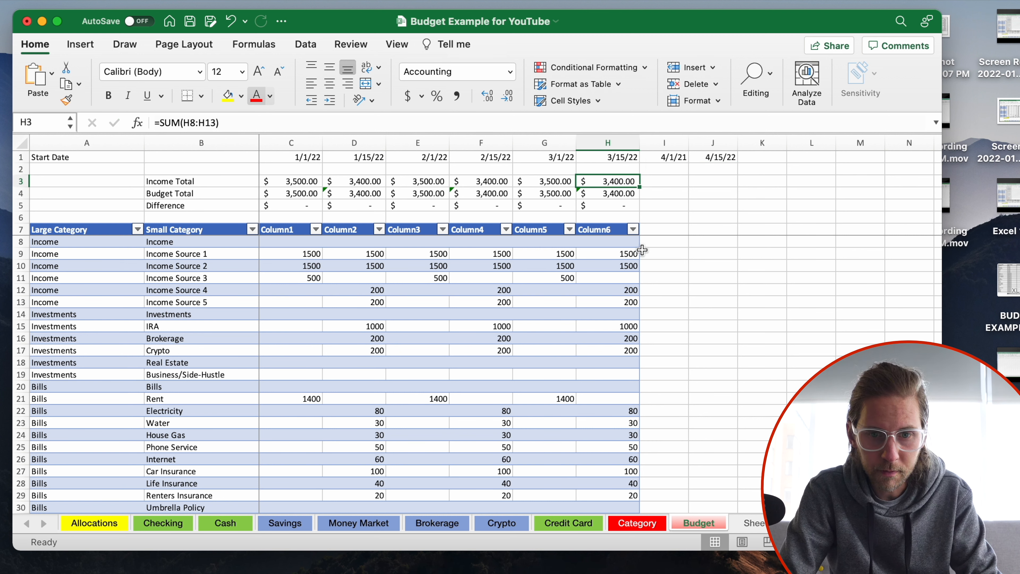
drag(538, 243, 588, 442)
scroll(687, 301, up, 20)
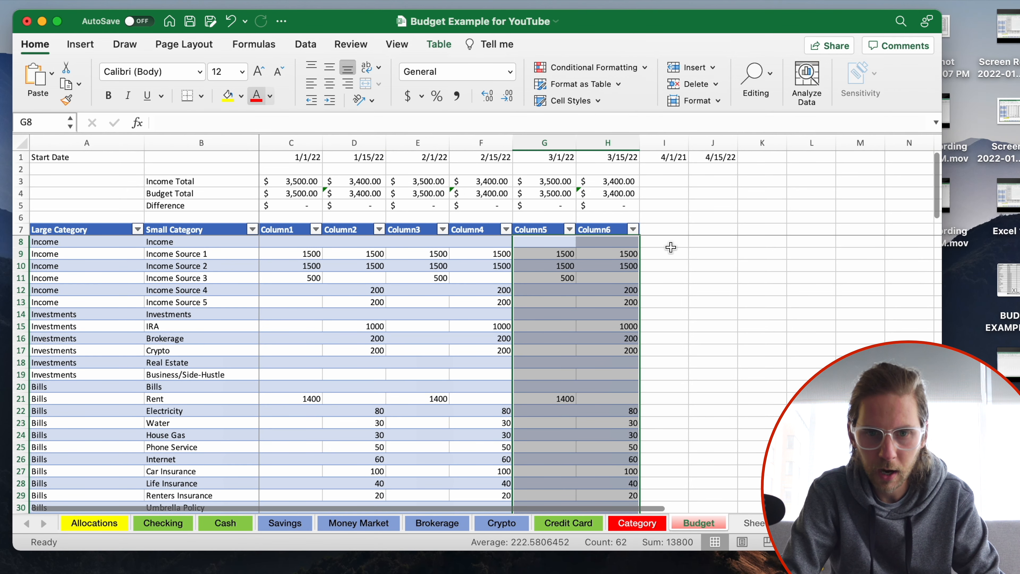
click(671, 246)
key(super+v)
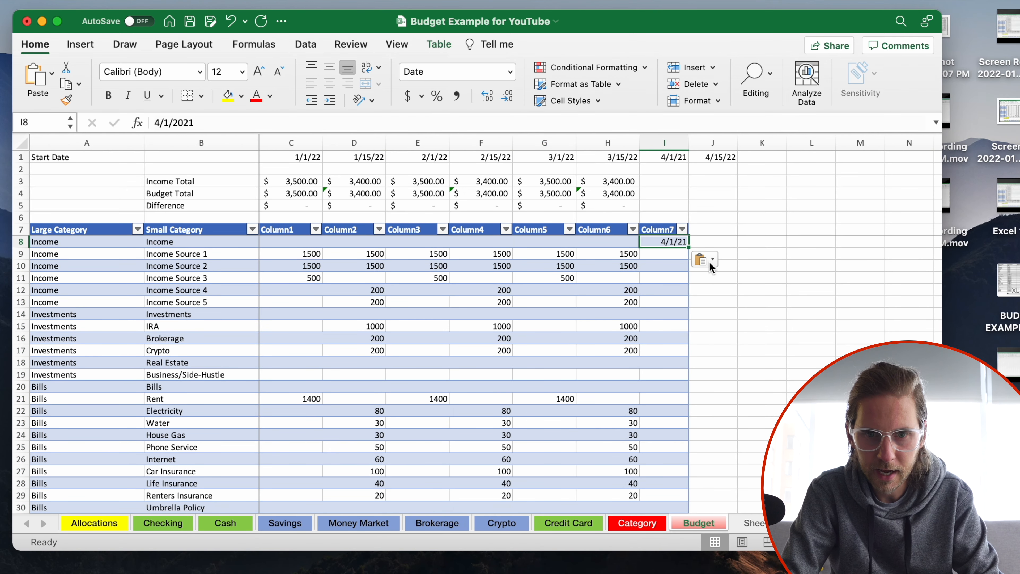
key(super+z)
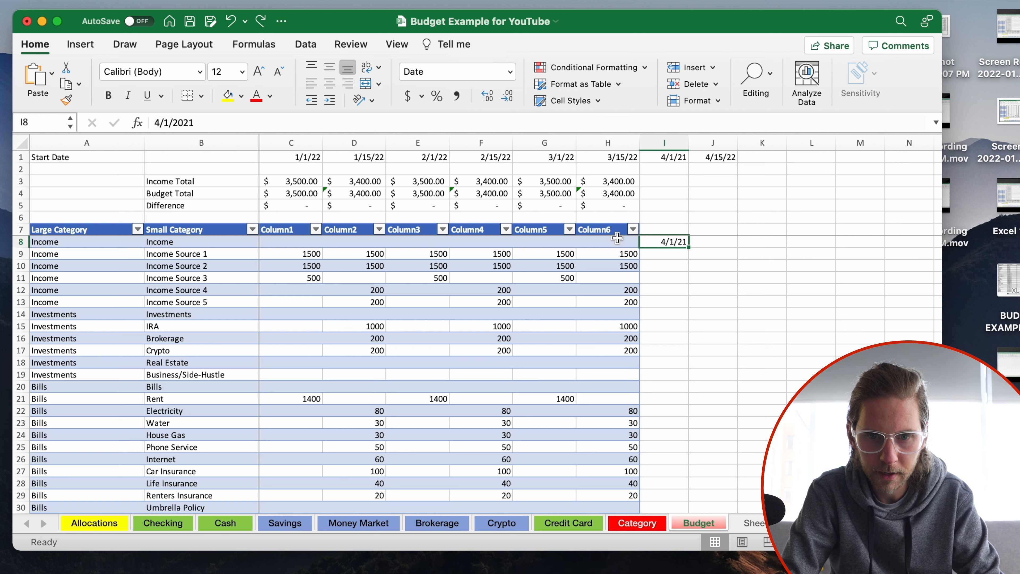
Step: Copy all amounts of the 3/1/22 and 3/15/22 columns, rows 8 to 107, into the two new date columns starting at I8
click(611, 243)
drag(563, 240, 598, 486)
key(super+c)
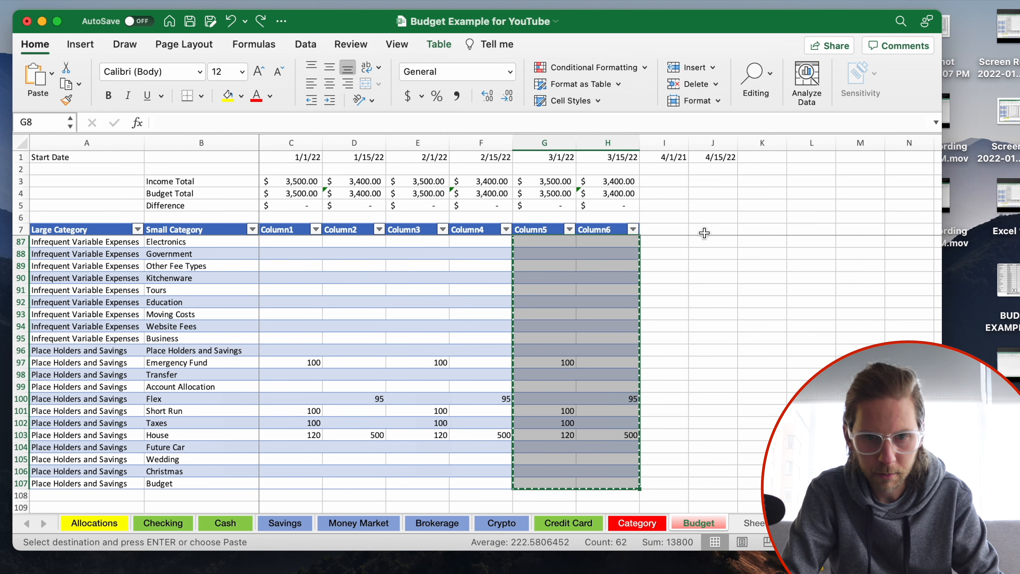
scroll(708, 280, up, 20)
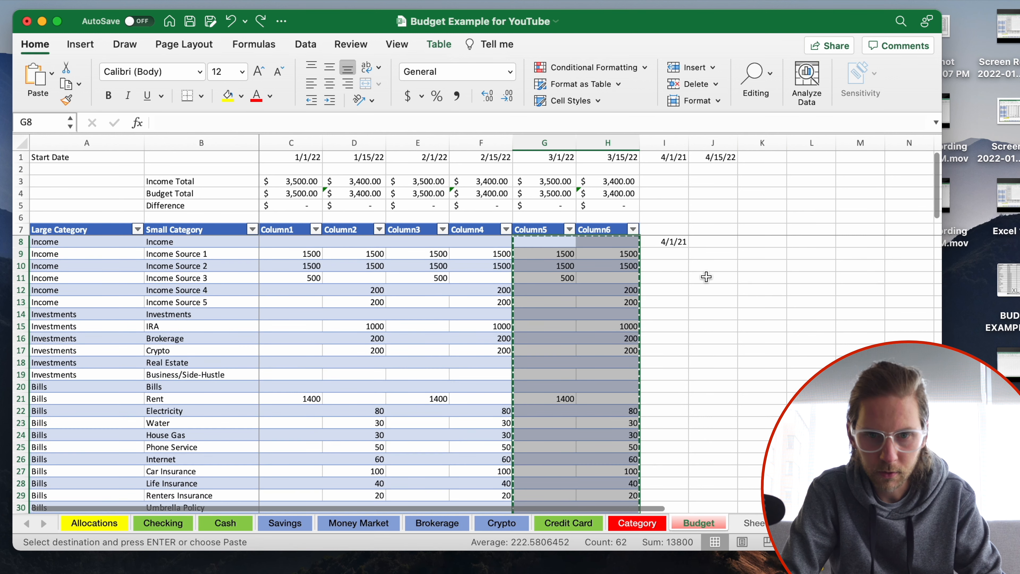
click(678, 243)
key(super+v)
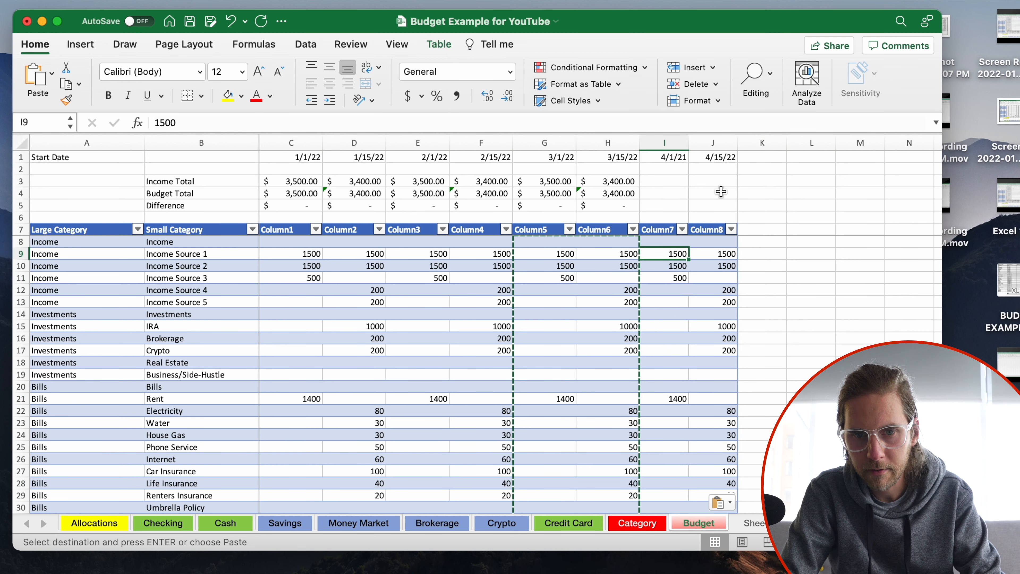
Step: Extend the Income Total, Budget Total and Difference formulas across the two new date columns I and J
drag(627, 182, 736, 208)
click(695, 214)
click(713, 314)
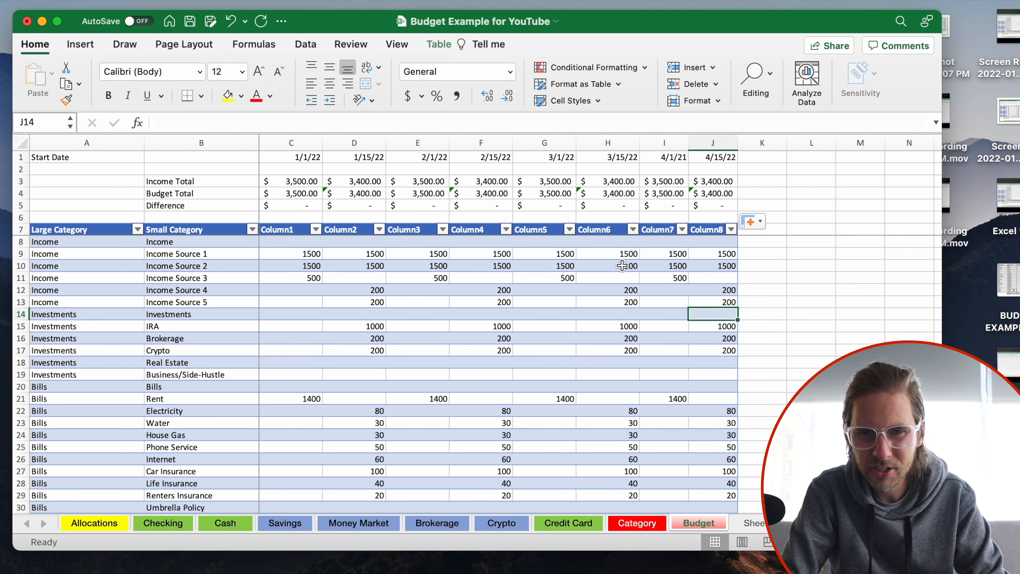
Step: Compare the 1/1/22 Income Total with its Budget Total and review the category amounts included in the budget sum
scroll(447, 313, down, 3)
scroll(446, 313, up, 3)
click(325, 277)
click(285, 192)
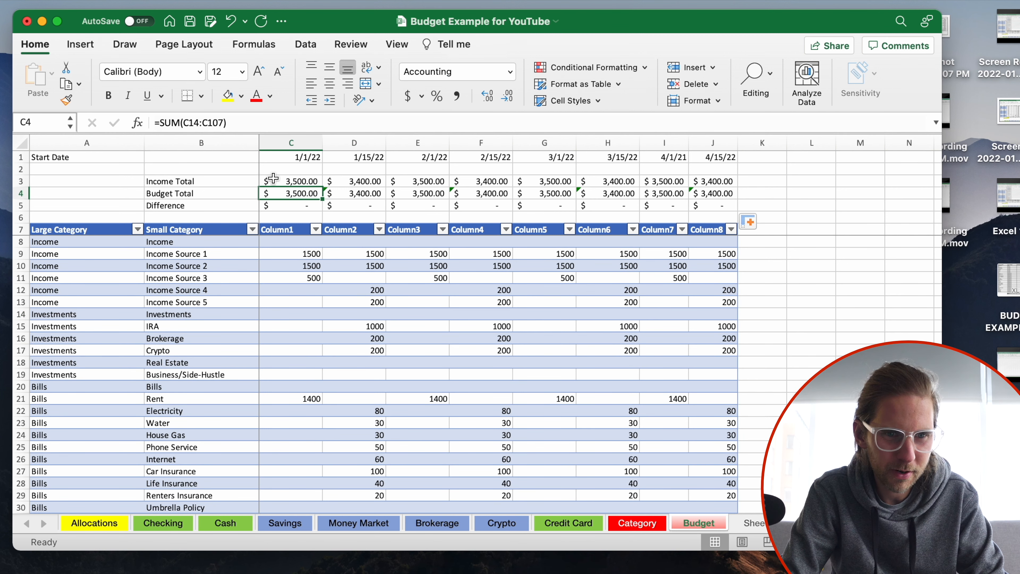
drag(220, 181, 291, 181)
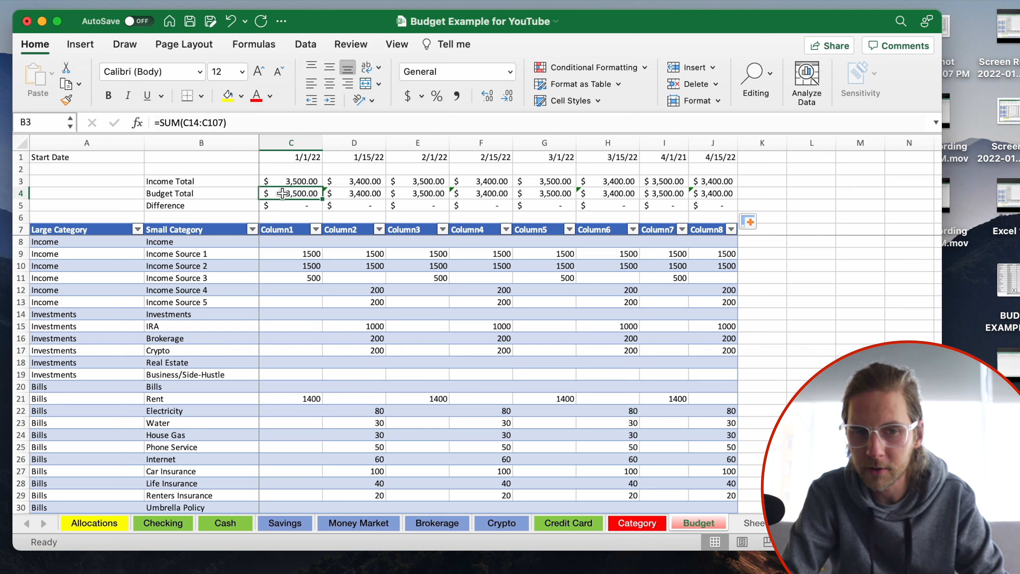
click(282, 195)
double_click(291, 193)
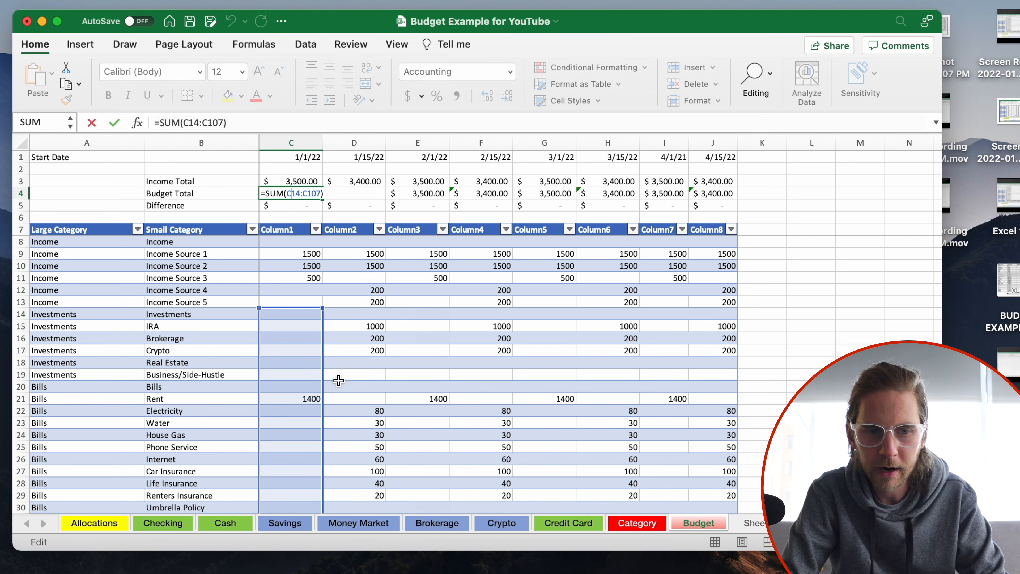
scroll(339, 380, down, 8)
scroll(338, 380, down, 7)
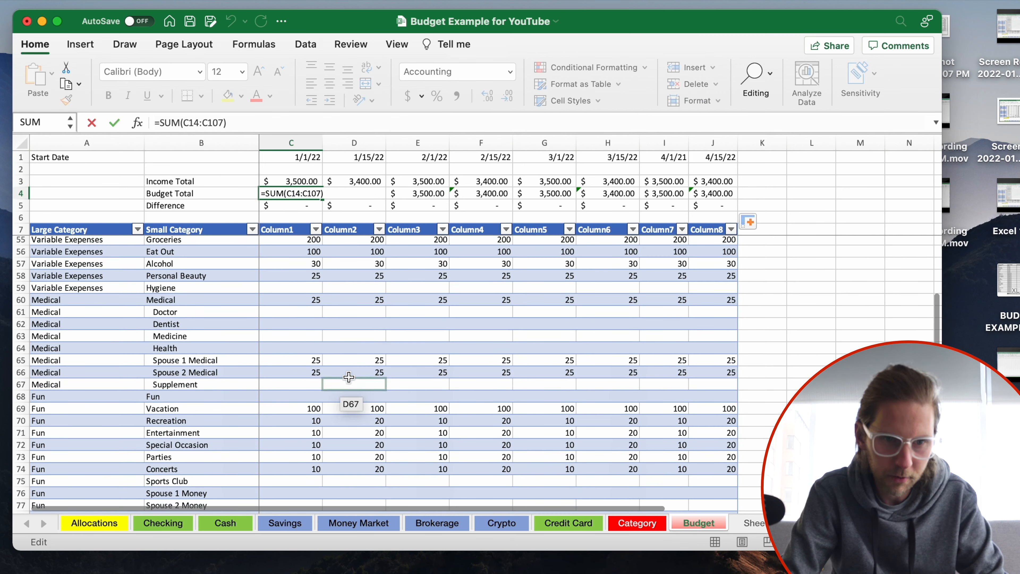
key(Return)
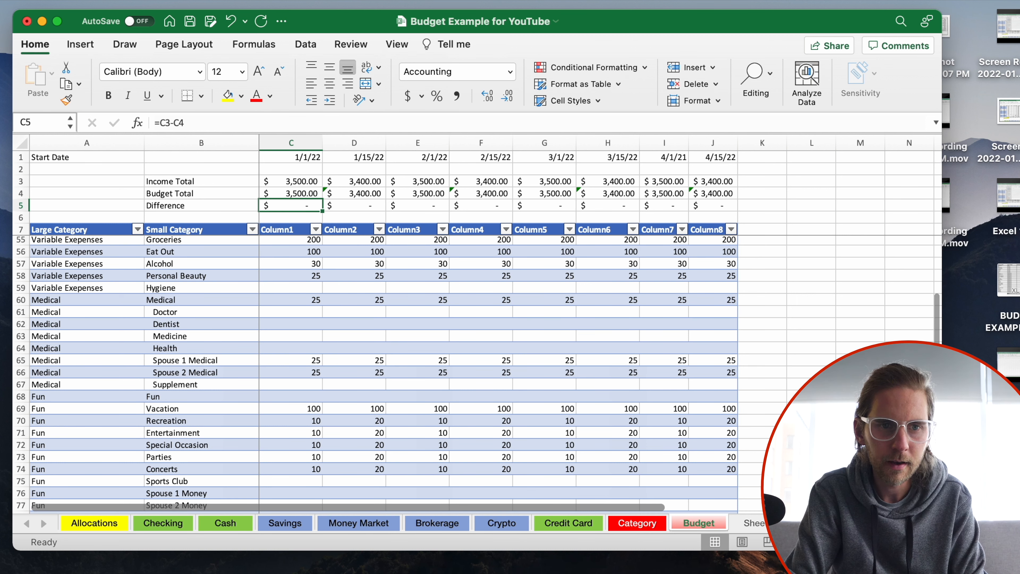
Step: Copy the 1/1/22 amounts in C9:C107 of the Budget sheet and paste them as values at C3 of the blank sheet
scroll(347, 338, up, 15)
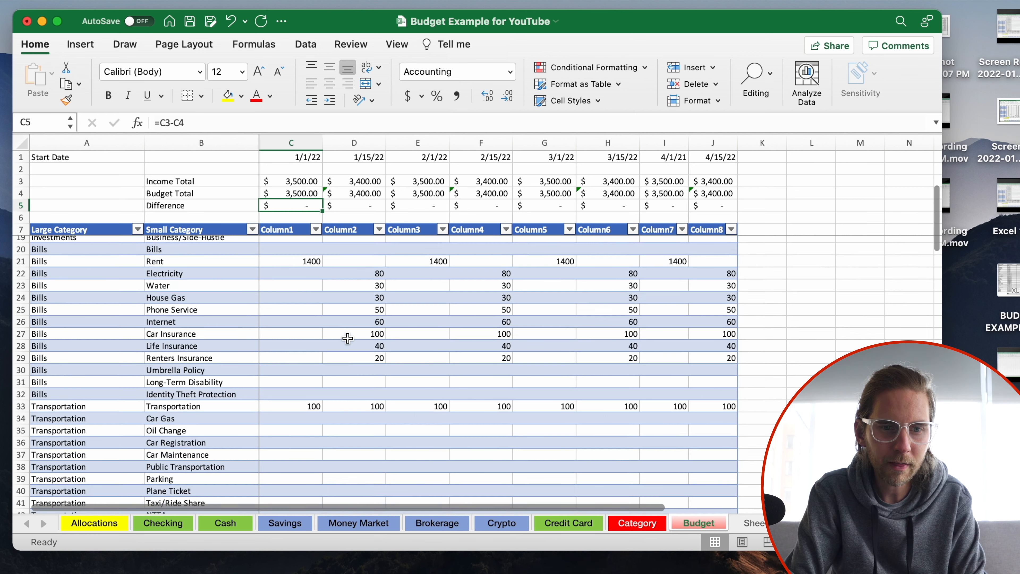
click(317, 256)
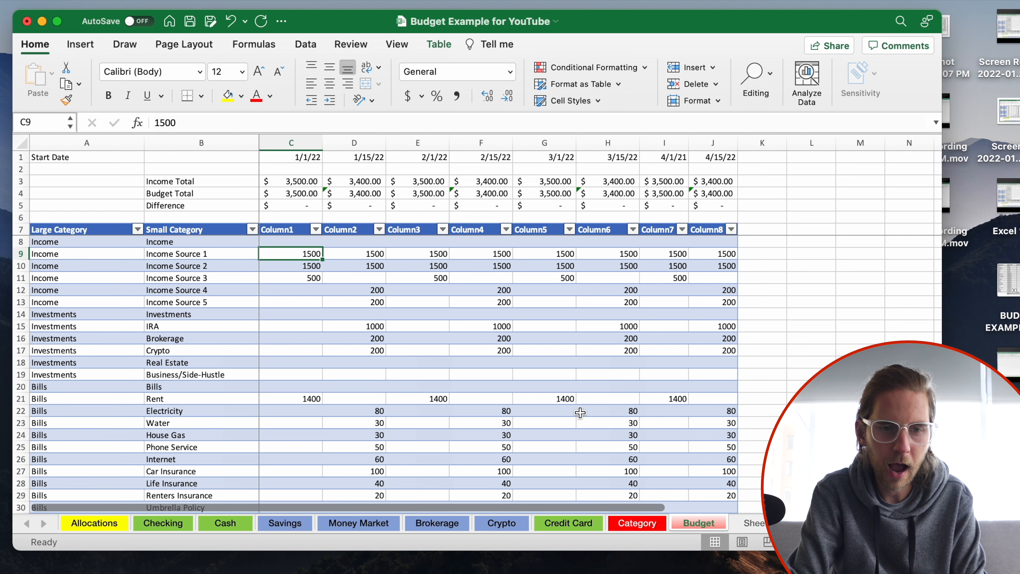
key(ctrl+Page_Down)
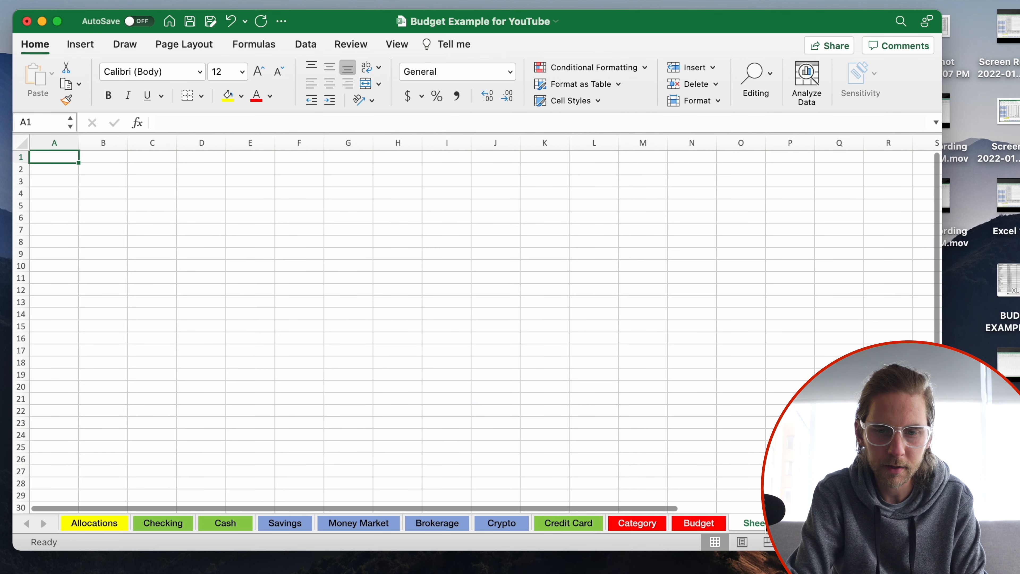
click(695, 524)
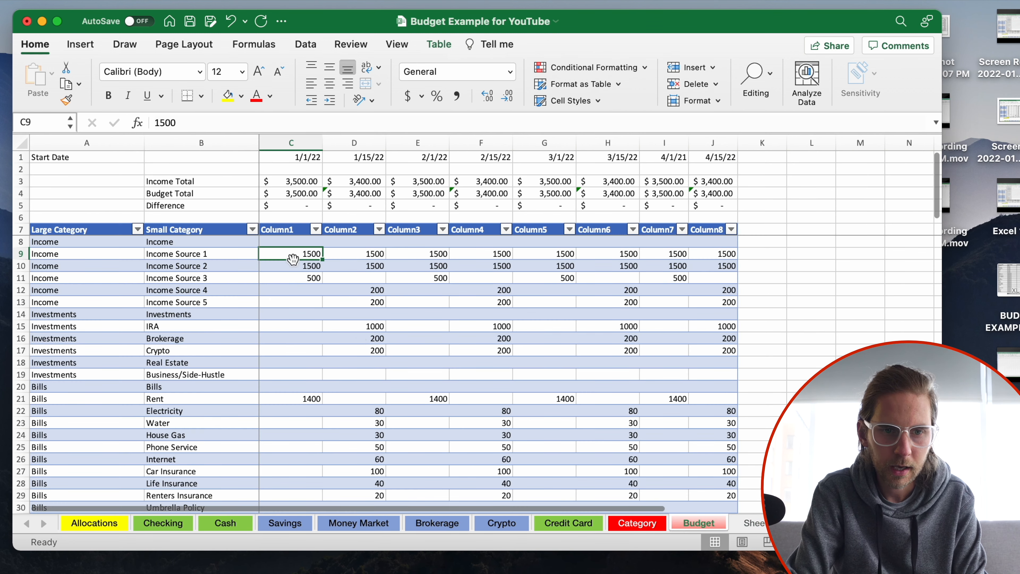
drag(292, 255, 283, 472)
key(super+c)
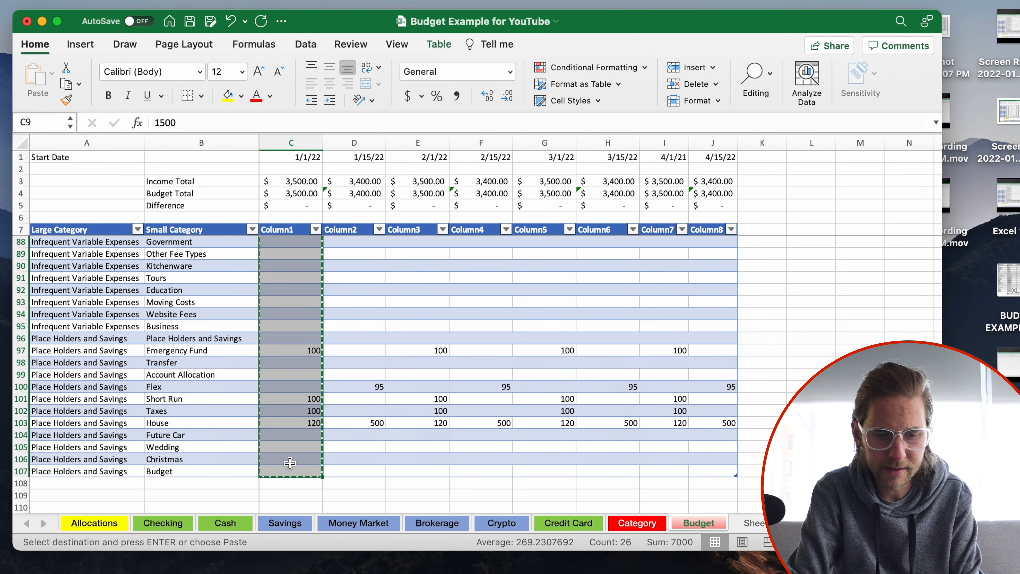
click(745, 523)
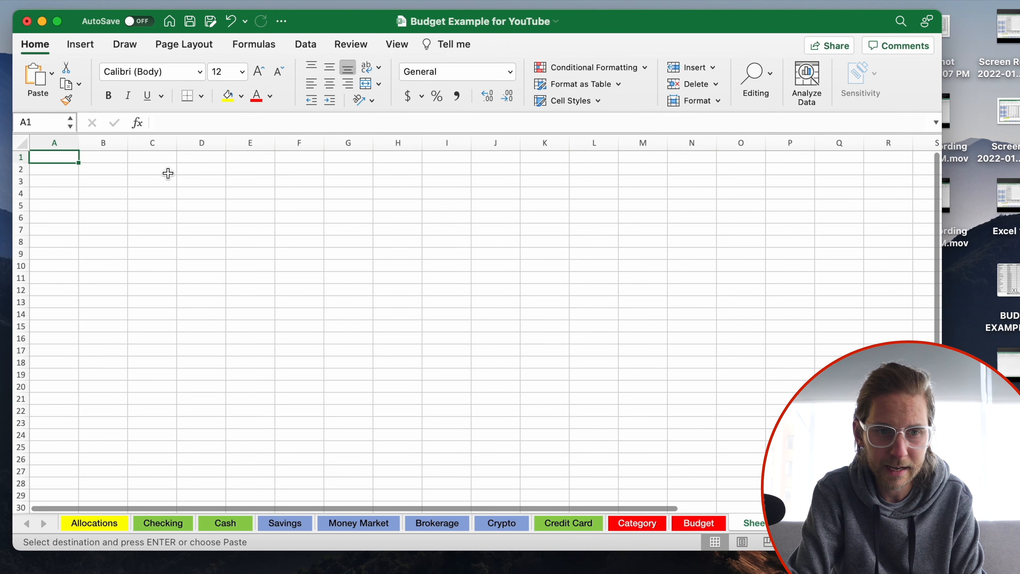
click(143, 176)
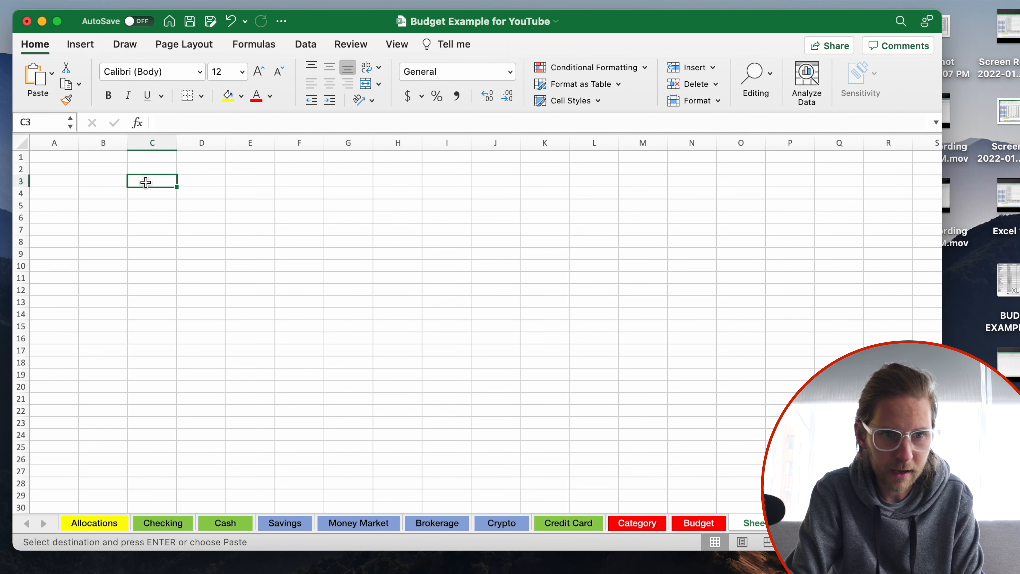
right_click(146, 181)
mouse_move(205, 219)
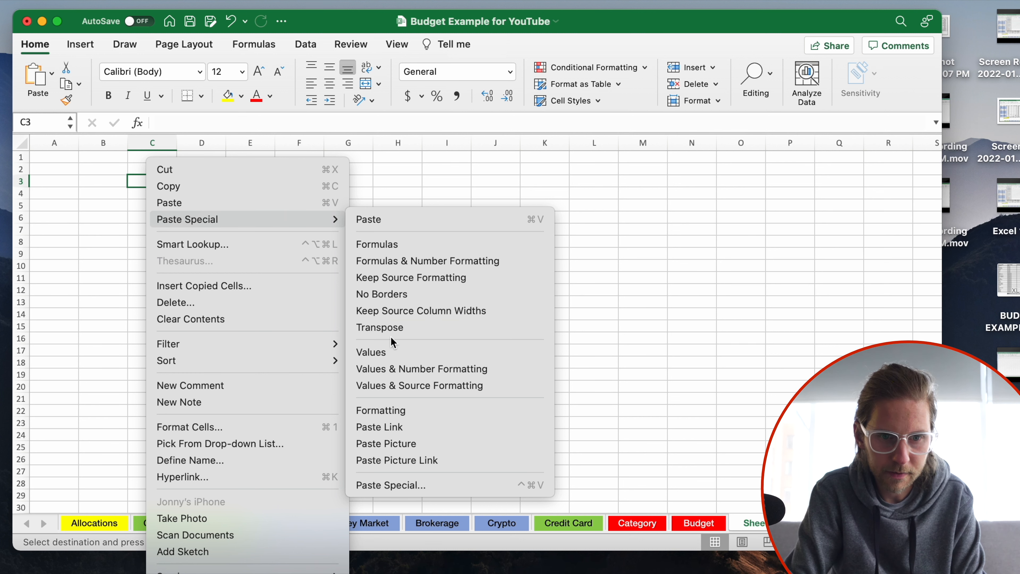
click(388, 352)
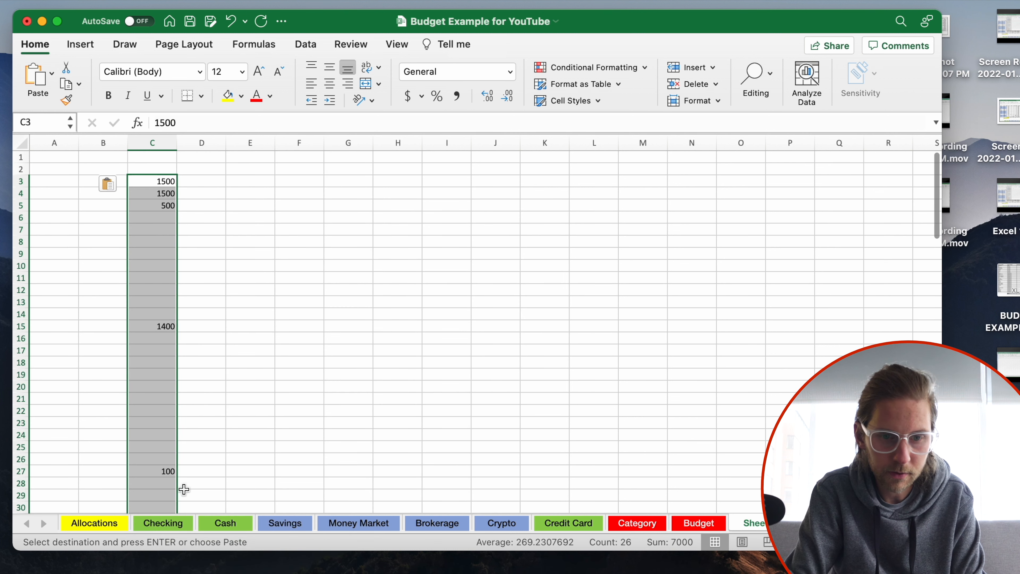
Step: Copy the small category names in B9:B107 of the Budget sheet and paste them as values at B3, beside the copied amounts
click(701, 522)
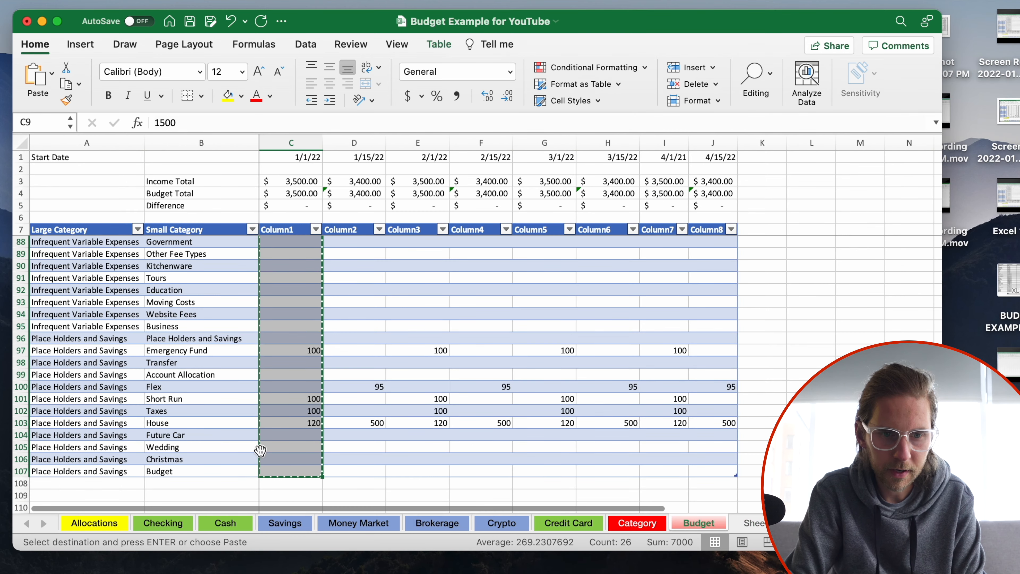
drag(162, 472, 181, 254)
key(super+c)
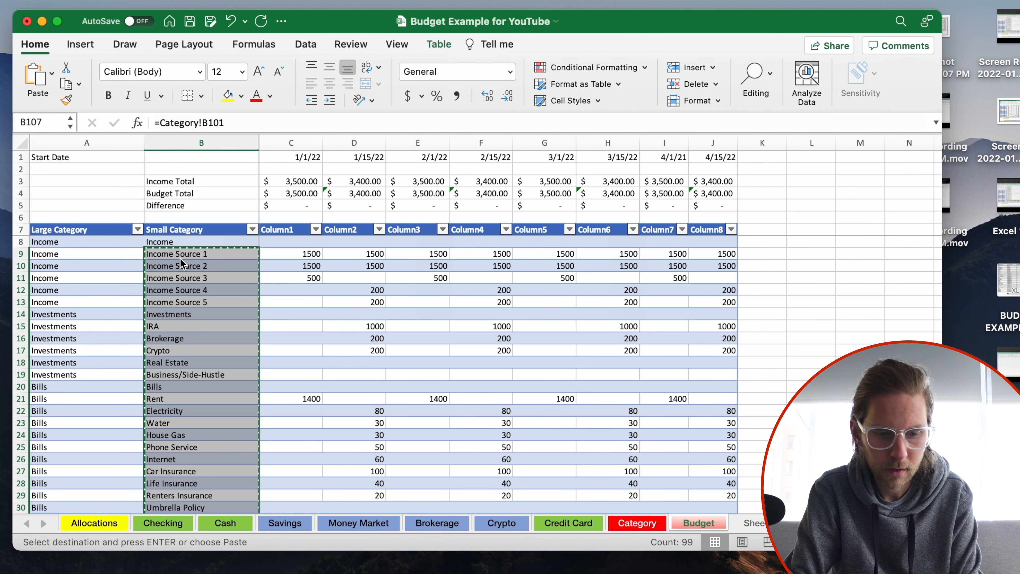
click(744, 523)
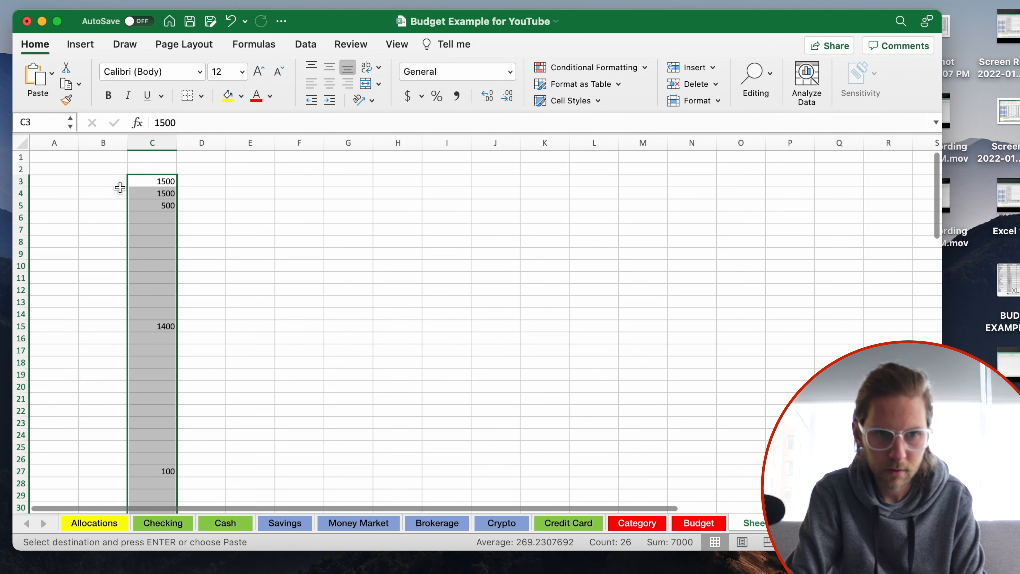
drag(109, 179, 109, 180)
click(109, 180)
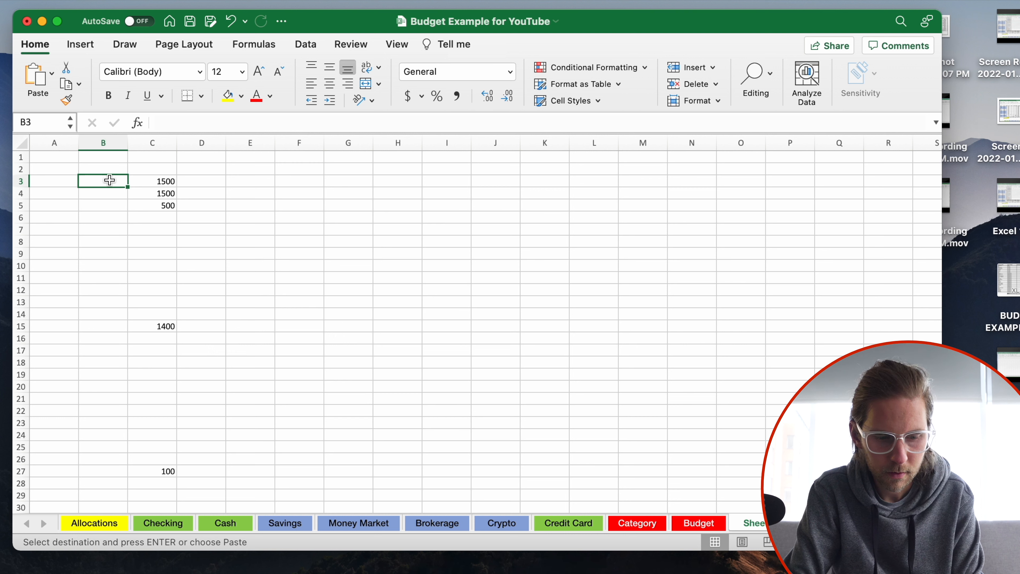
right_click(110, 180)
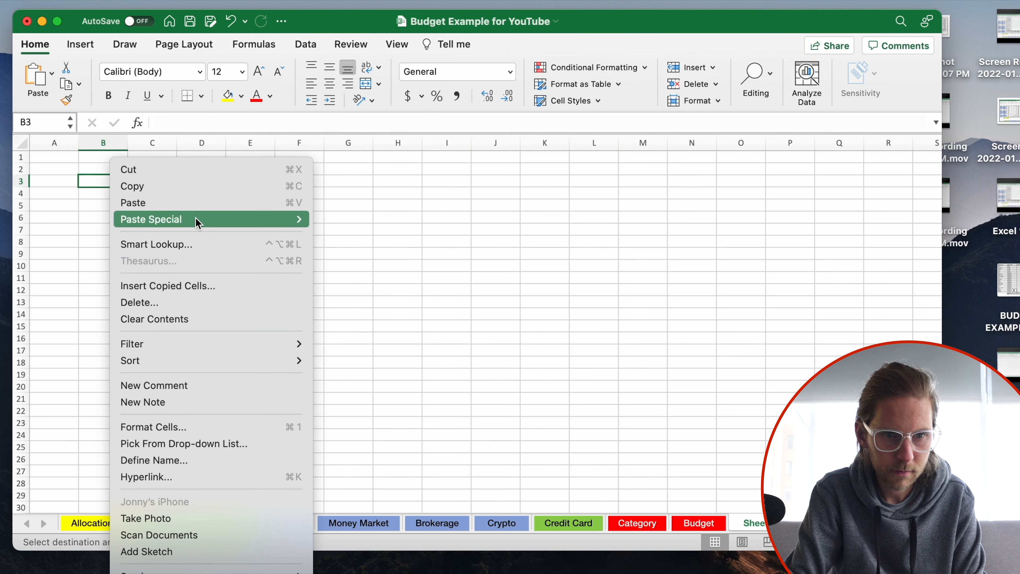
mouse_move(197, 220)
click(352, 353)
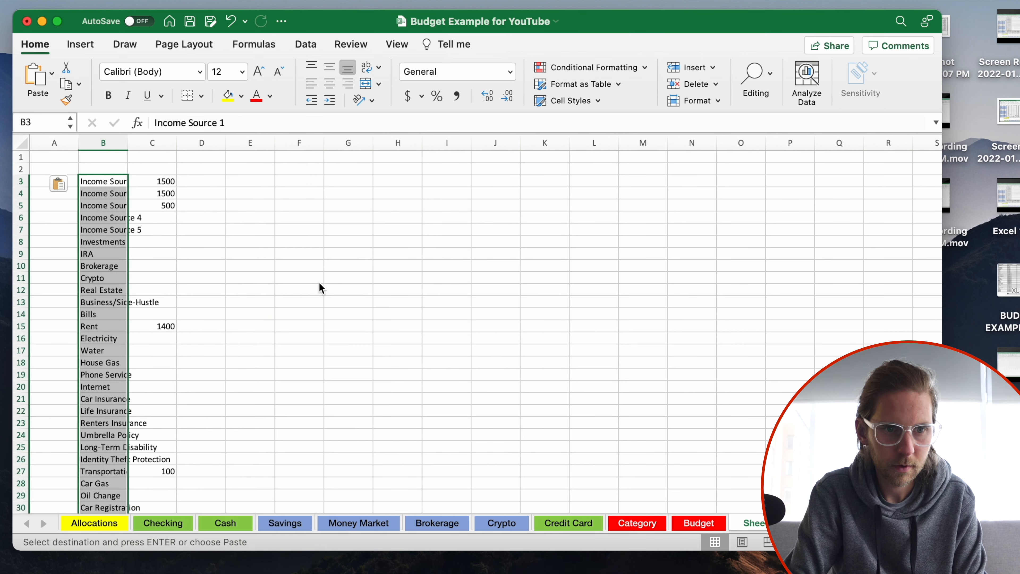
click(320, 283)
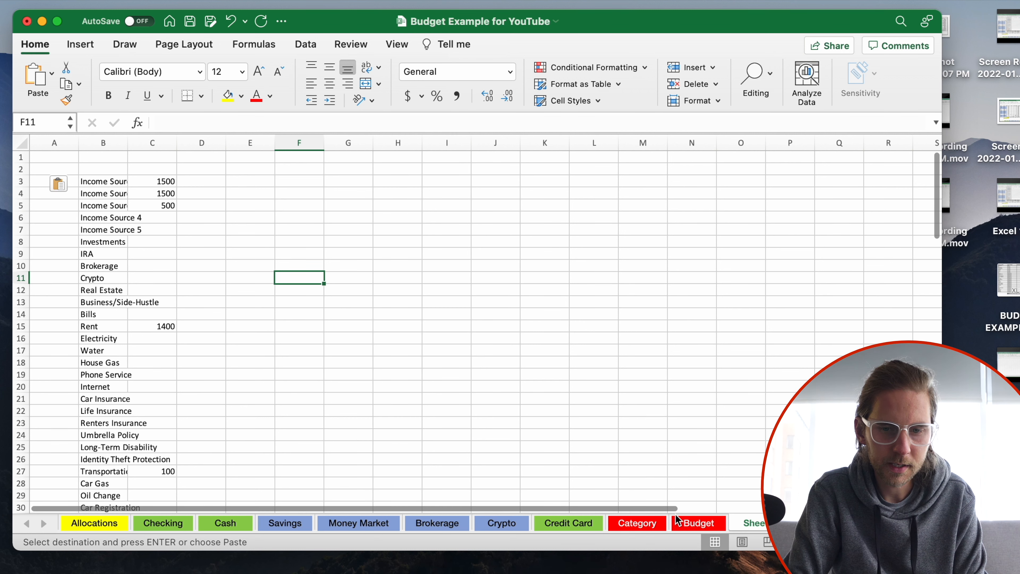
Step: Examine the category formulas in A8 and B8 of the Budget sheet, the Category sheet's list and the planned amounts
click(695, 526)
click(264, 255)
click(286, 289)
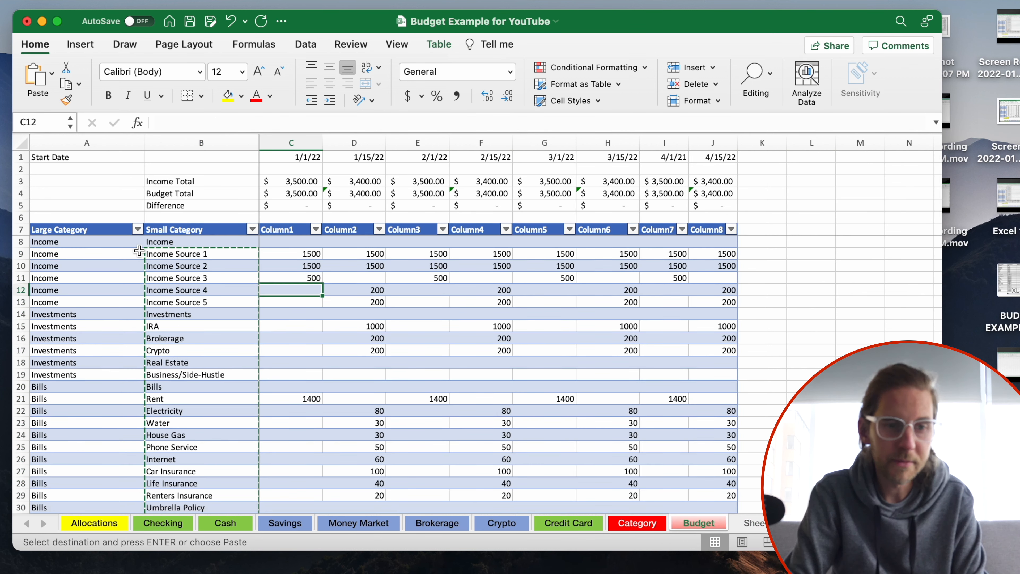
click(128, 244)
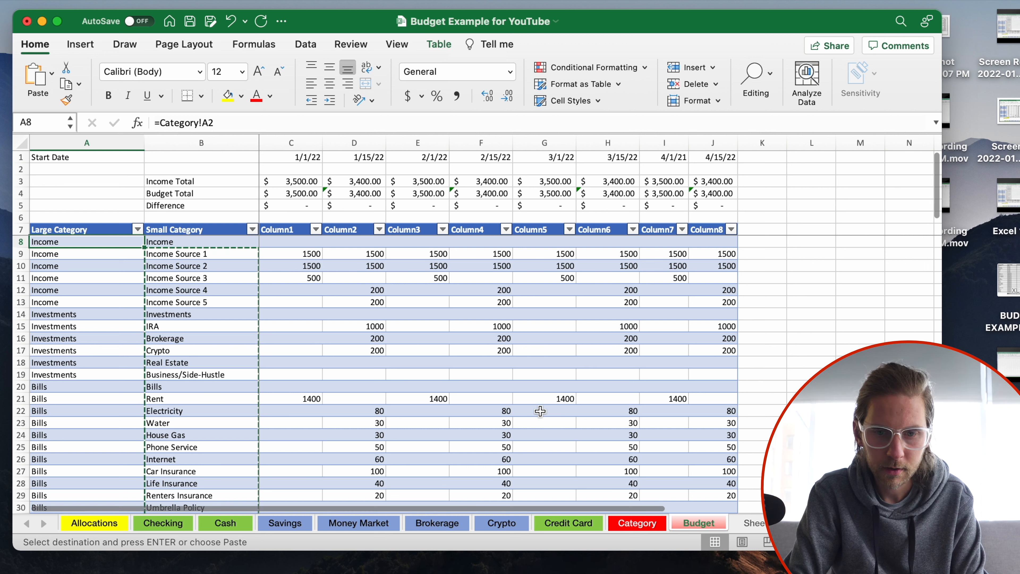
click(154, 239)
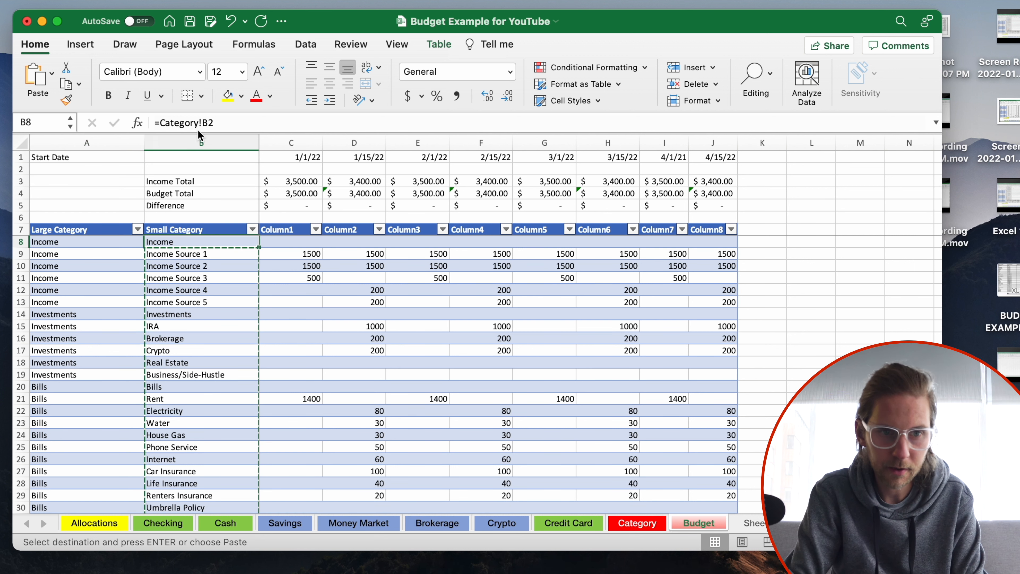
key(Return)
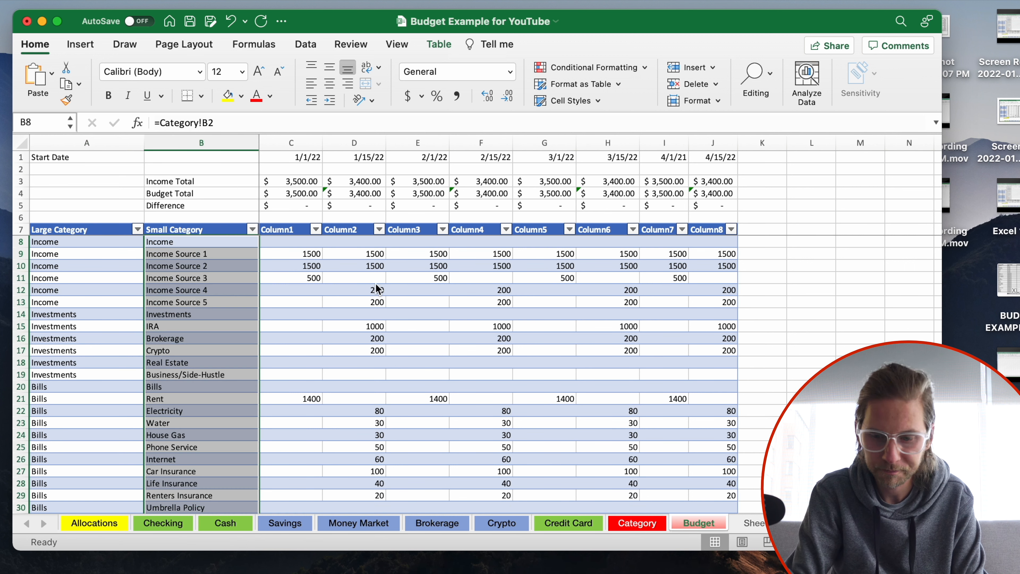
click(225, 327)
click(637, 523)
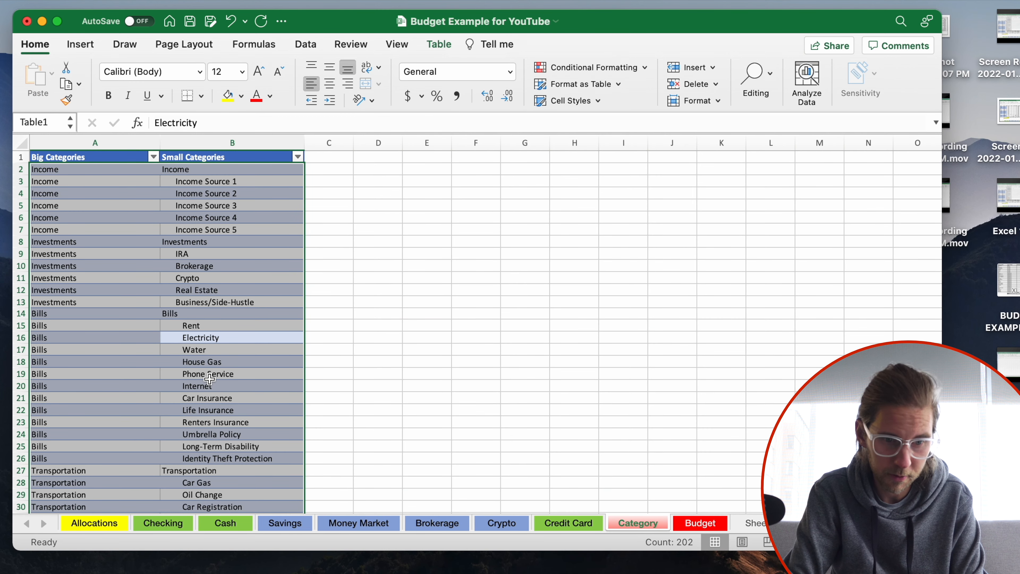
key(ctrl+Page_Down)
key(ctrl+Page_Down)
click(383, 293)
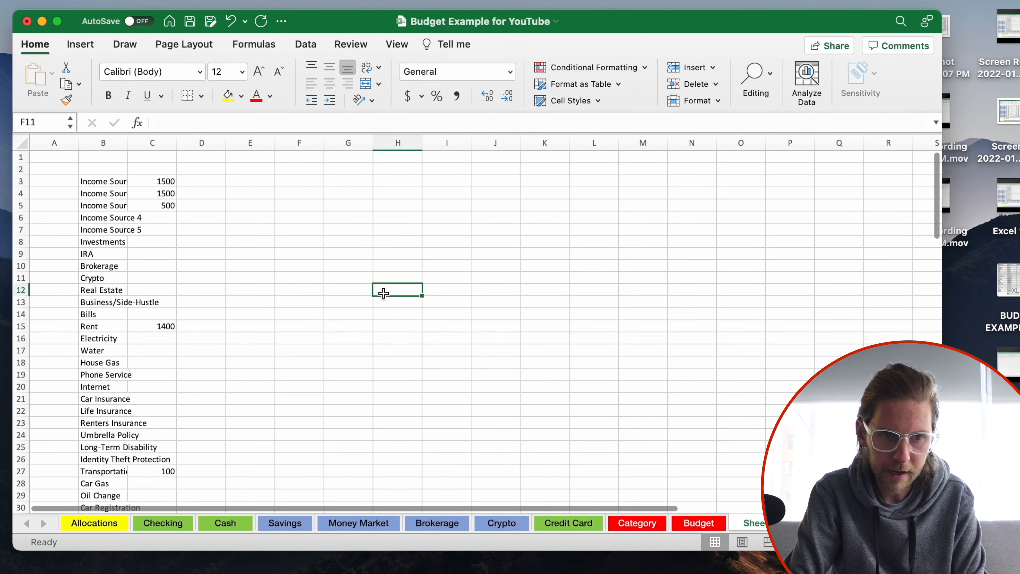
click(696, 526)
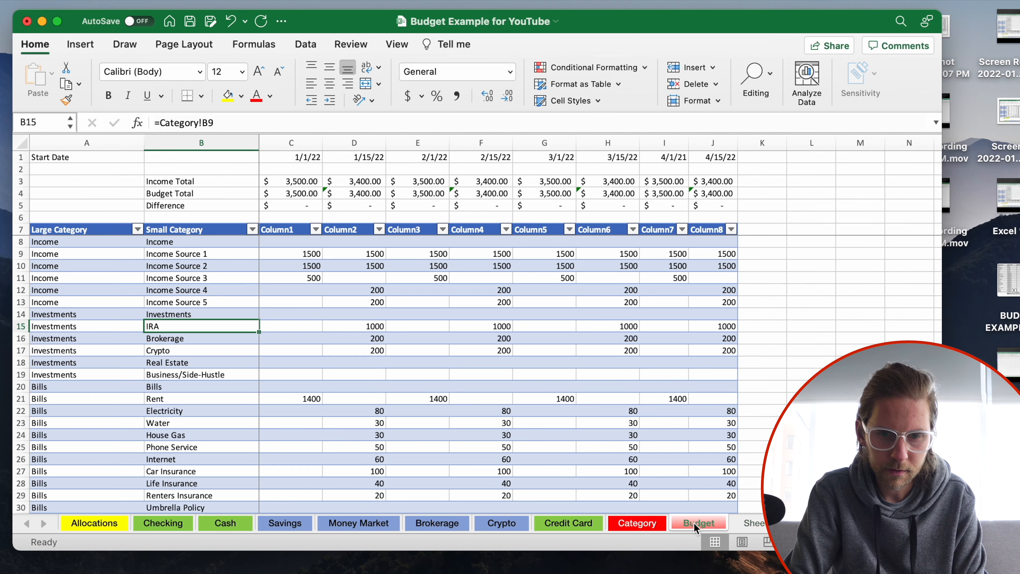
click(391, 396)
scroll(394, 398, down, 4)
scroll(395, 399, up, 4)
scroll(395, 399, down, 10)
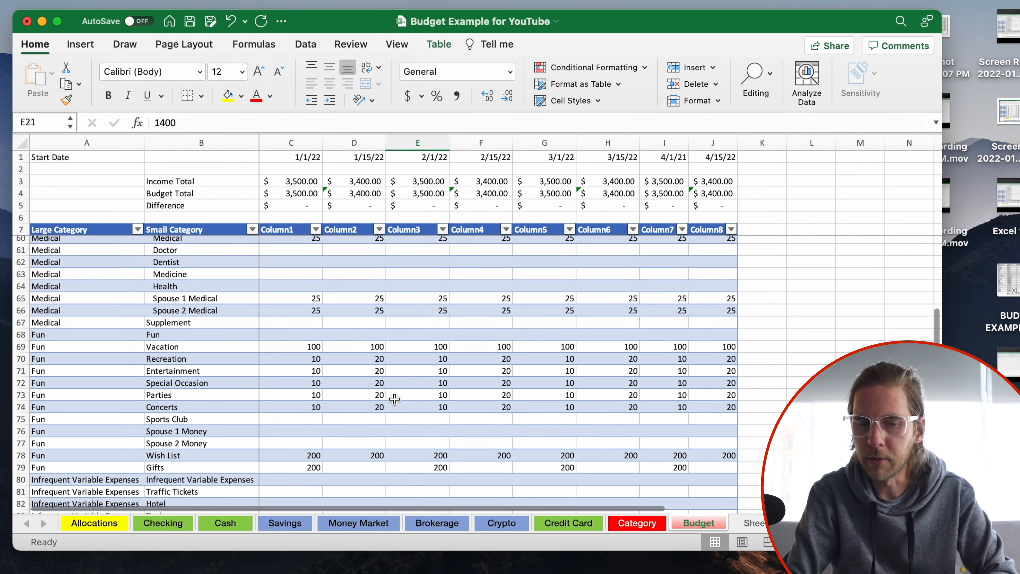
scroll(394, 399, up, 10)
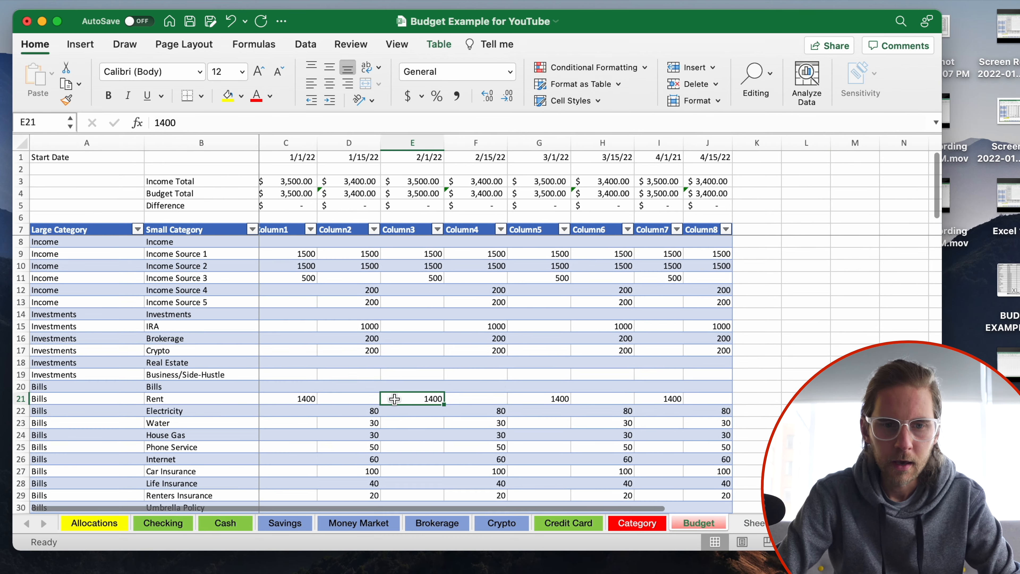
Step: Convert the pasted categories and amounts in B3:C101 into a table without using the first row as headers
click(751, 523)
click(349, 290)
drag(165, 205, 159, 193)
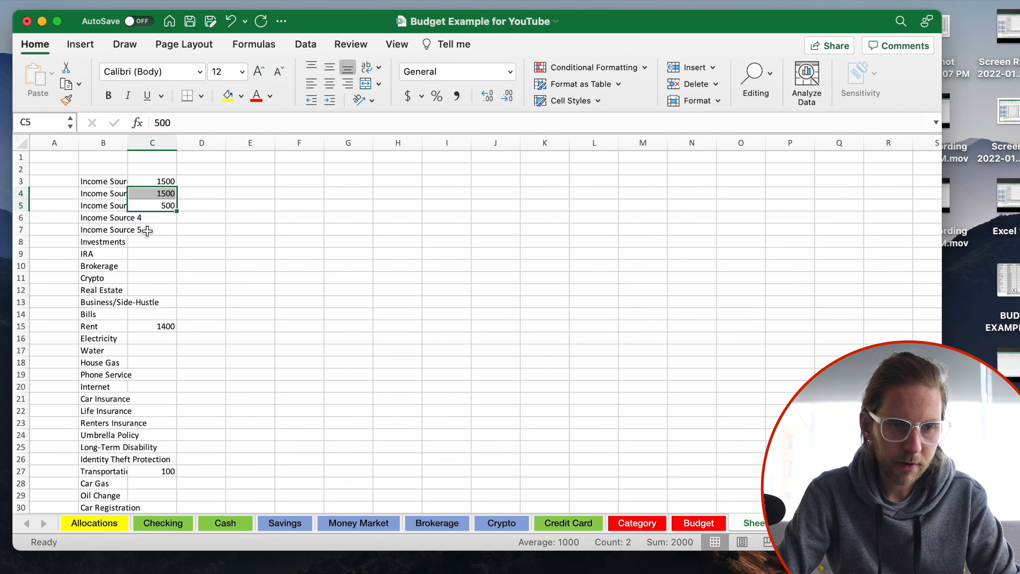
key(ctrl+a)
scroll(161, 262, down, 8)
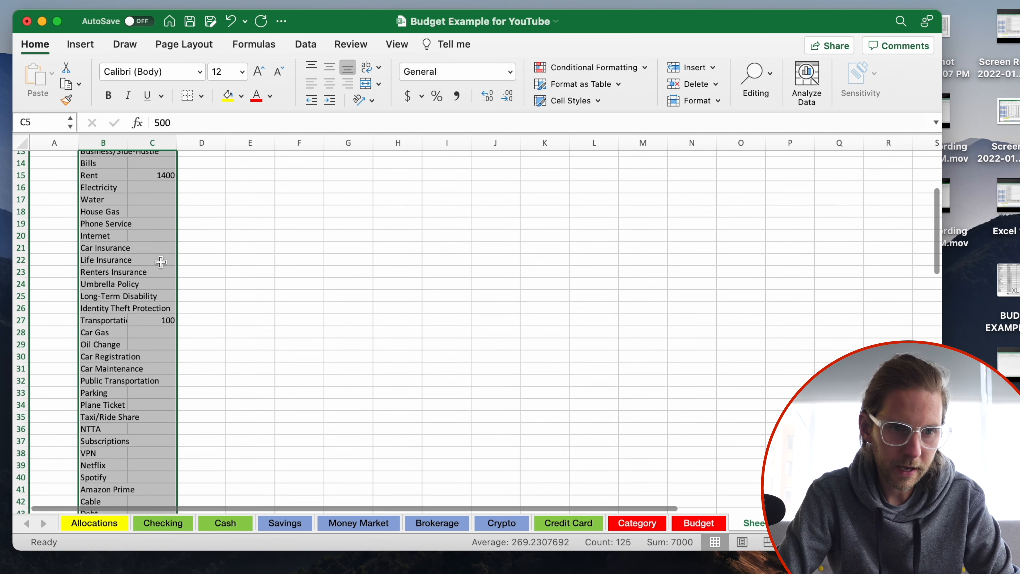
scroll(161, 262, down, 20)
scroll(160, 262, up, 9)
scroll(161, 262, up, 20)
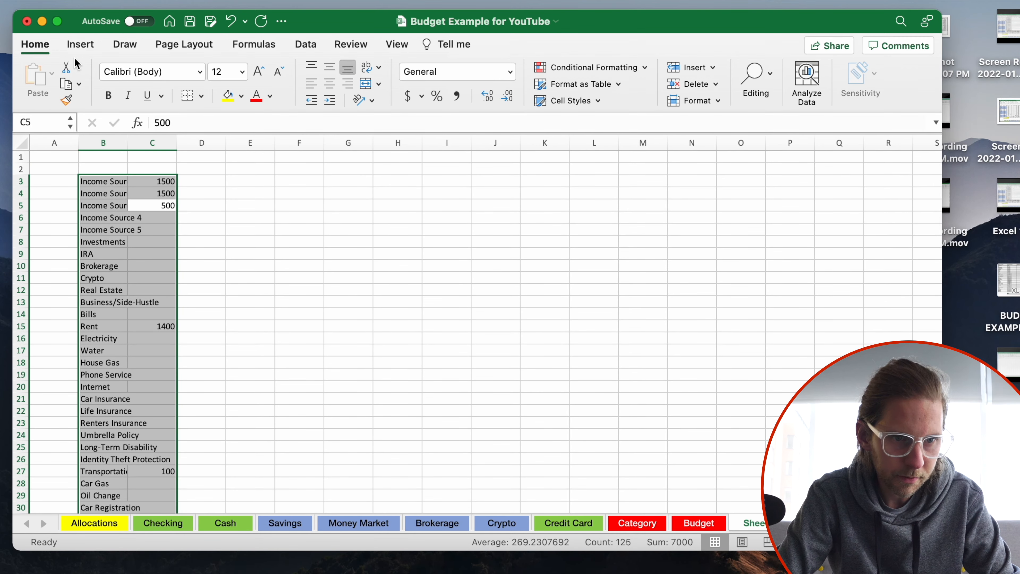
click(86, 43)
click(138, 81)
scroll(362, 193, down, 1)
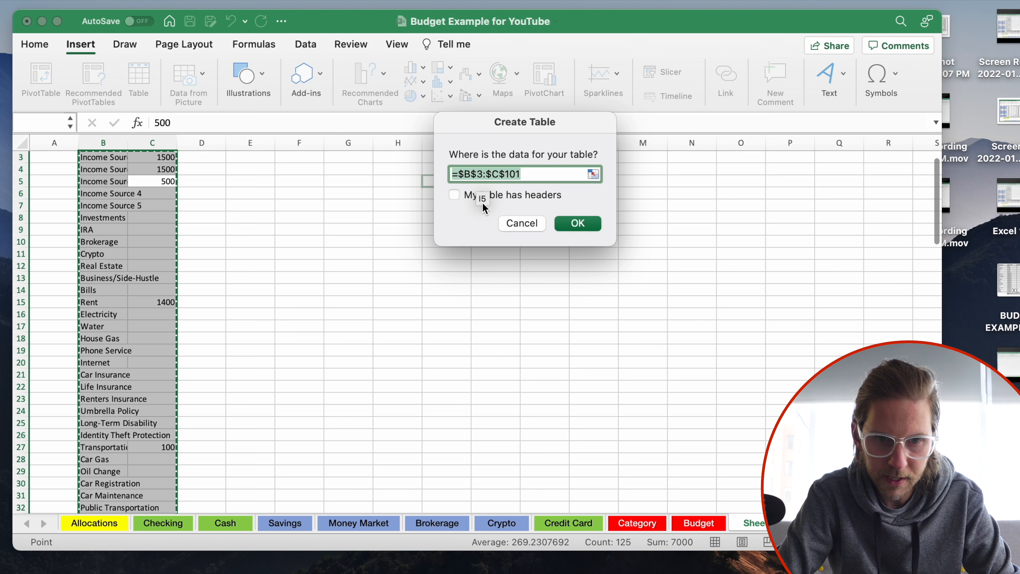
click(577, 224)
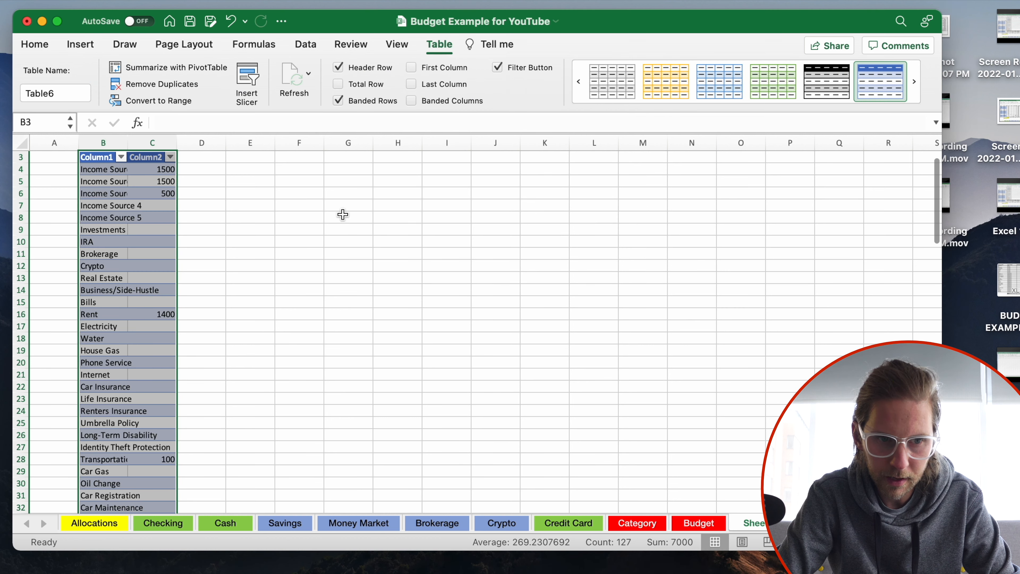
Step: Filter the new table's amount column to exclude the blanks
scroll(201, 202, up, 1)
click(171, 181)
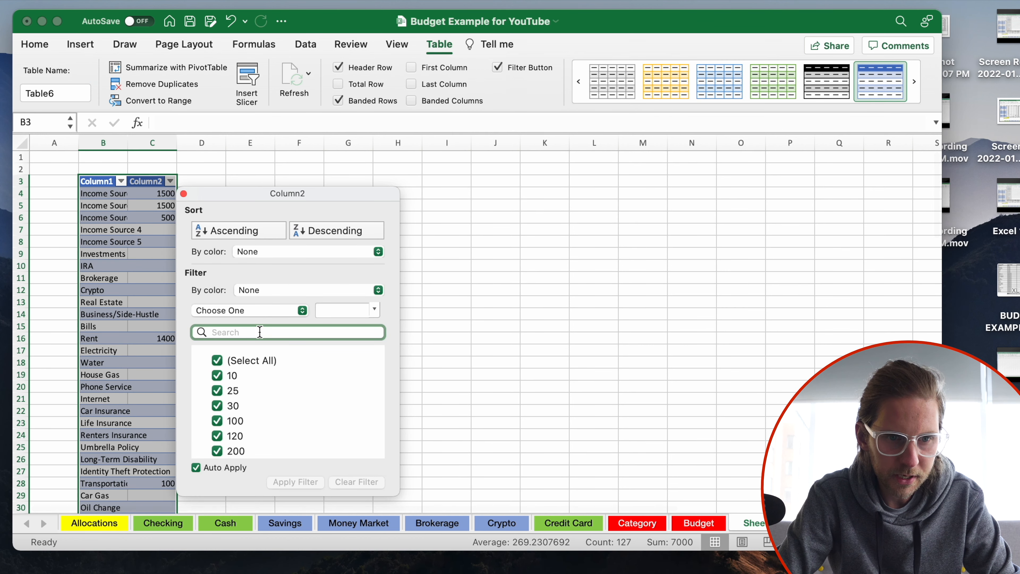
scroll(266, 402, down, 3)
click(208, 453)
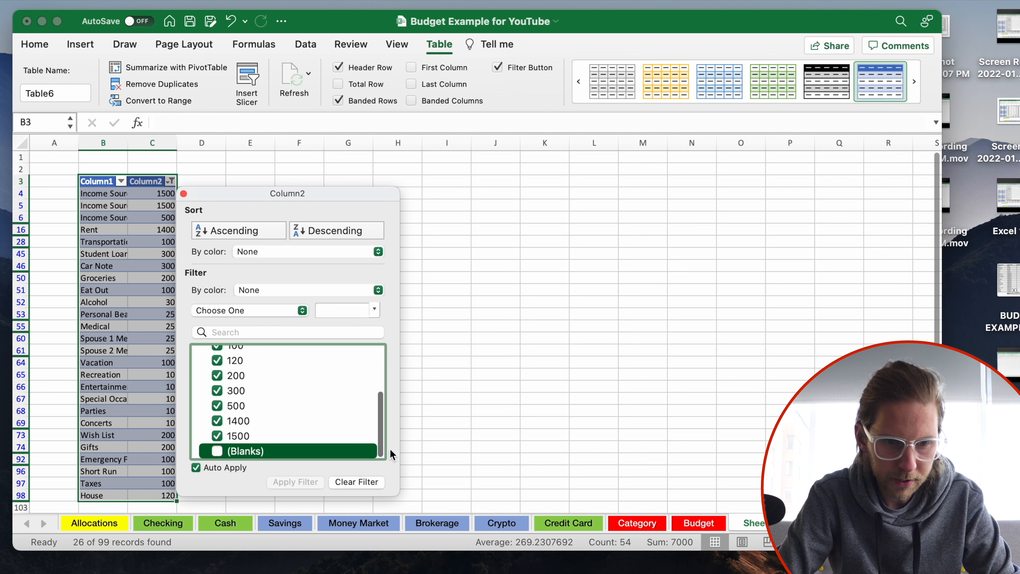
click(403, 347)
scroll(287, 237, down, 3)
scroll(287, 237, up, 3)
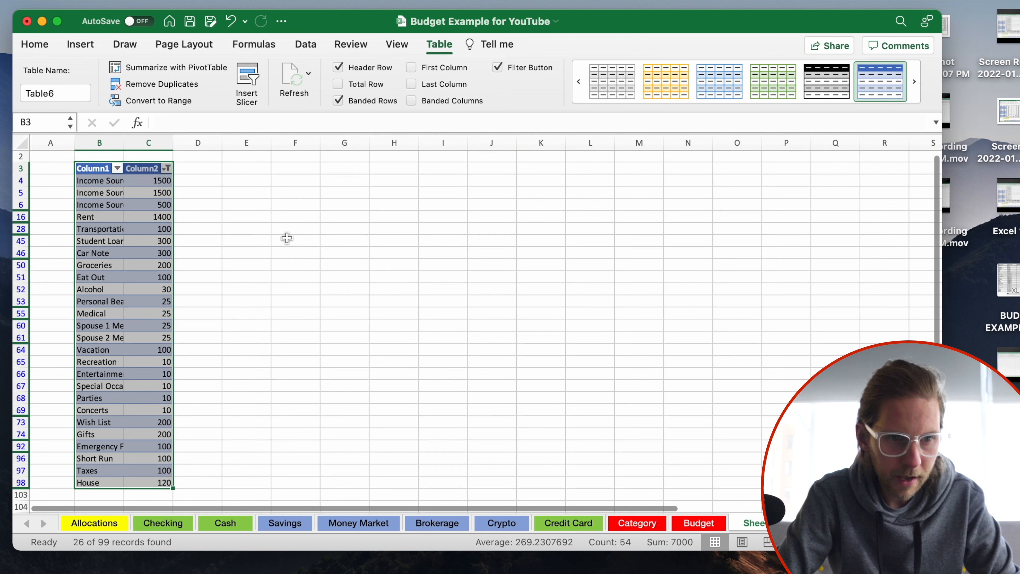
Step: Copy the filtered table rows from B4 to C98 and paste them as values at B106
drag(115, 181, 151, 481)
key(super+c)
scroll(298, 319, down, 6)
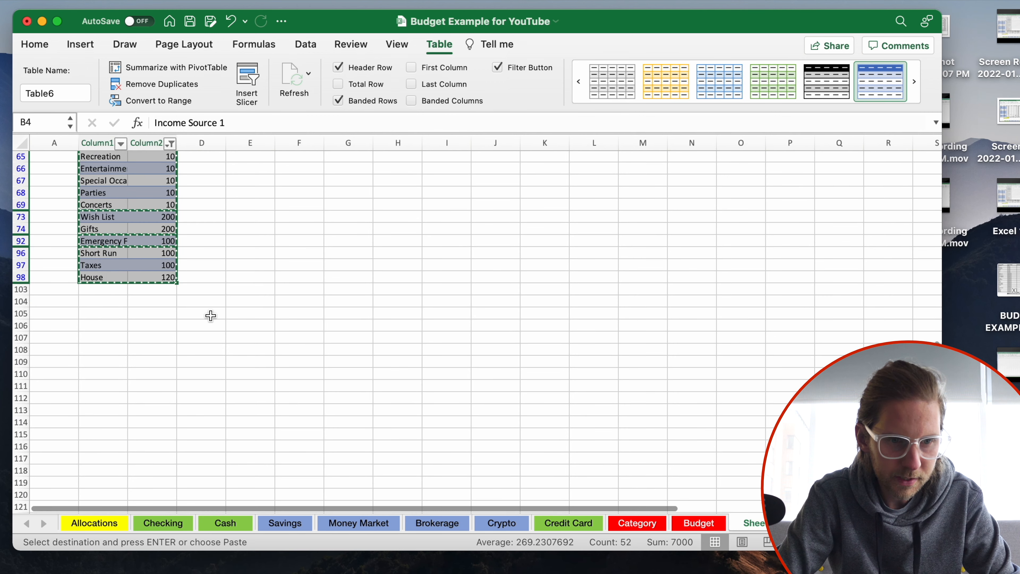
click(117, 330)
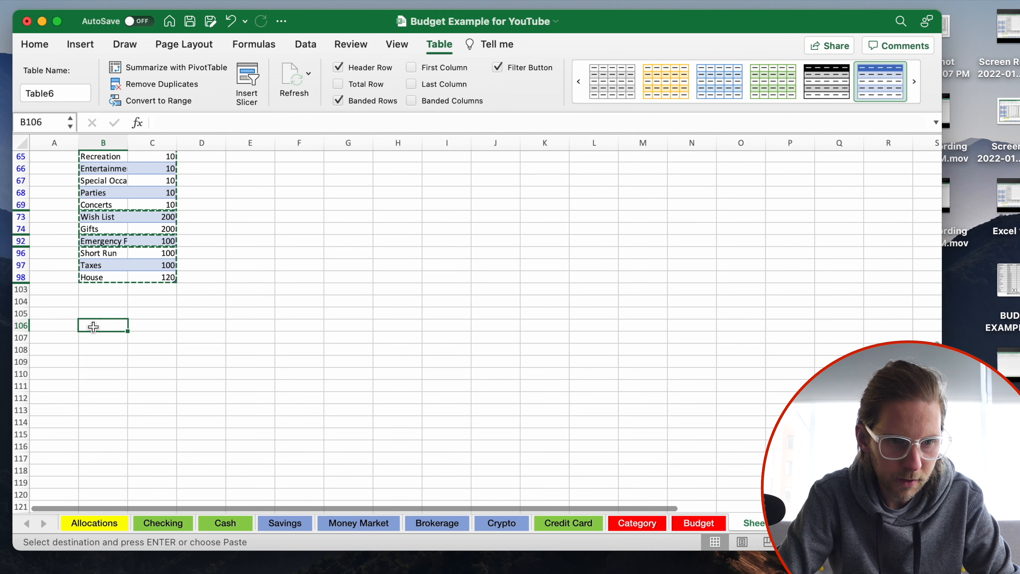
right_click(117, 330)
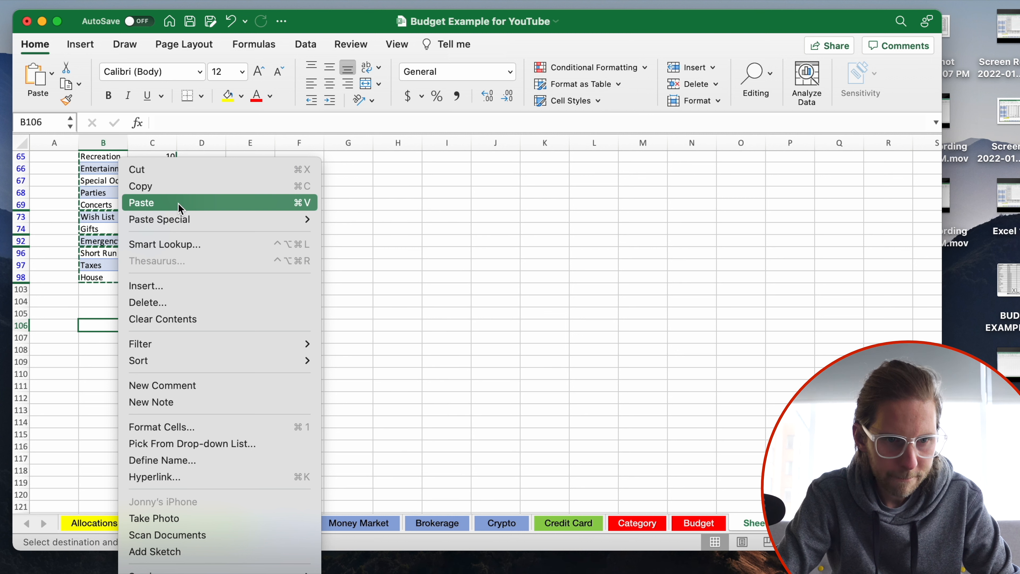
mouse_move(194, 220)
click(376, 352)
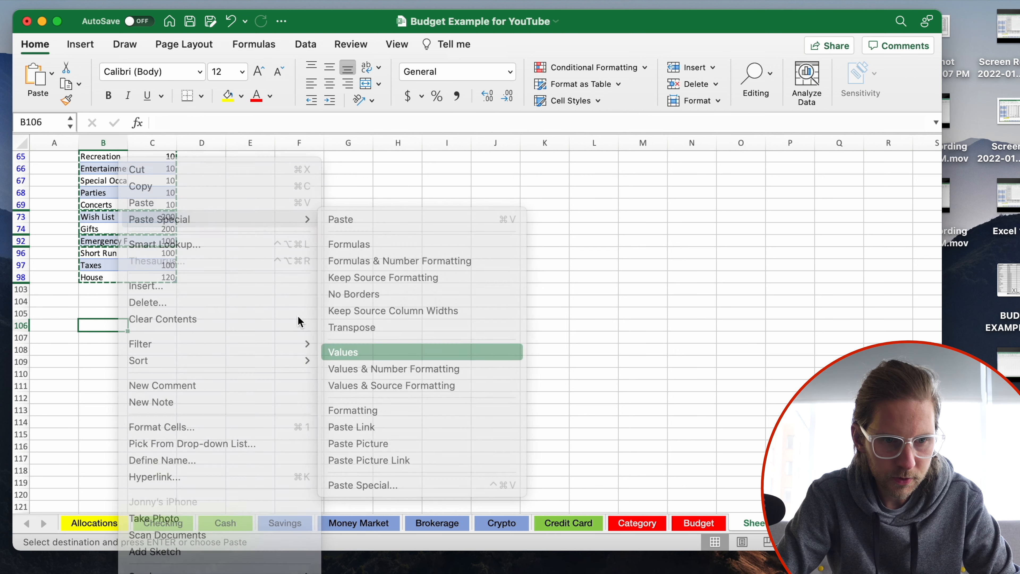
scroll(268, 315, down, 3)
scroll(269, 314, up, 6)
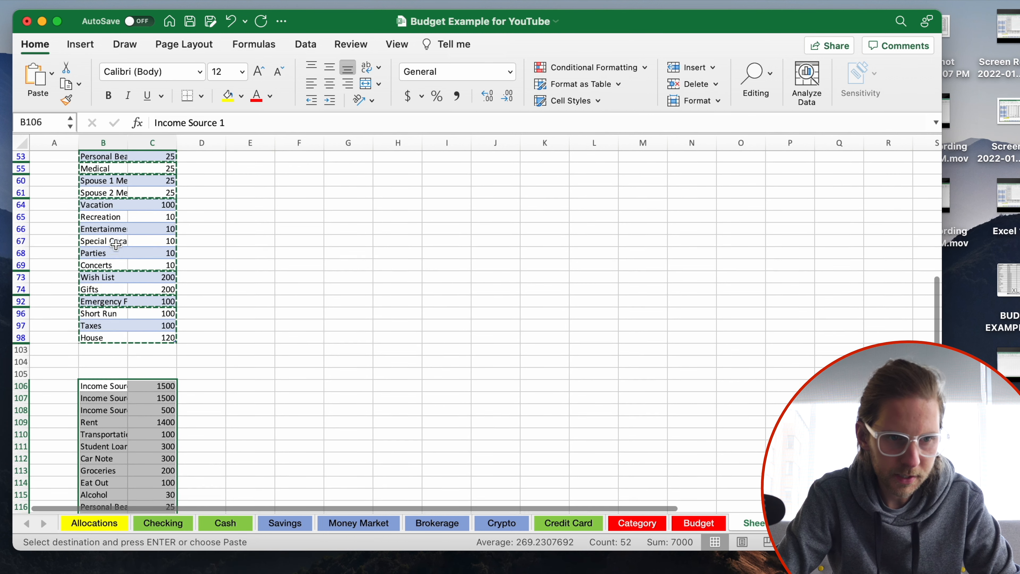
scroll(116, 245, up, 5)
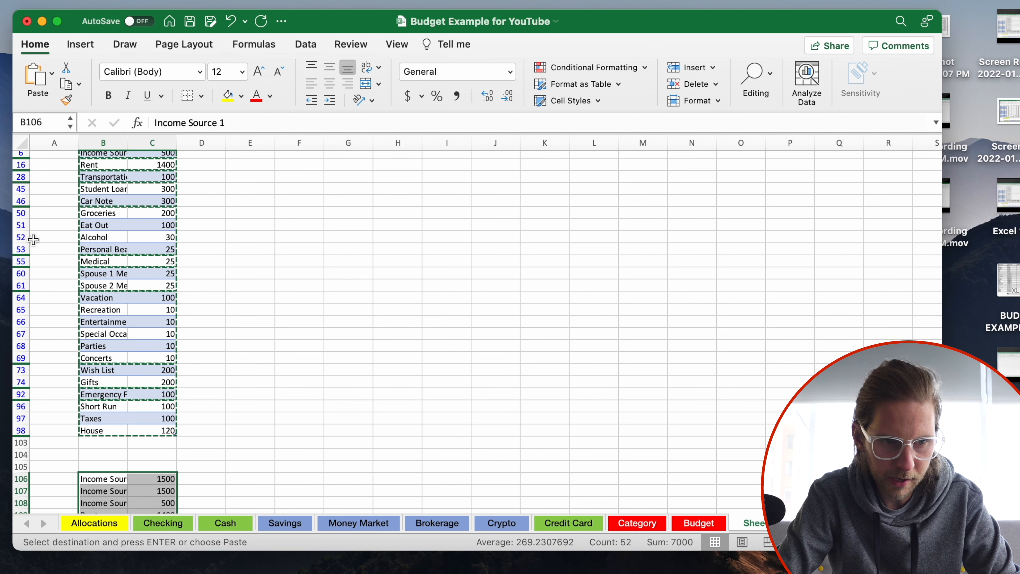
Step: Paste the copied rows again at E28, beside the filtered table
click(224, 173)
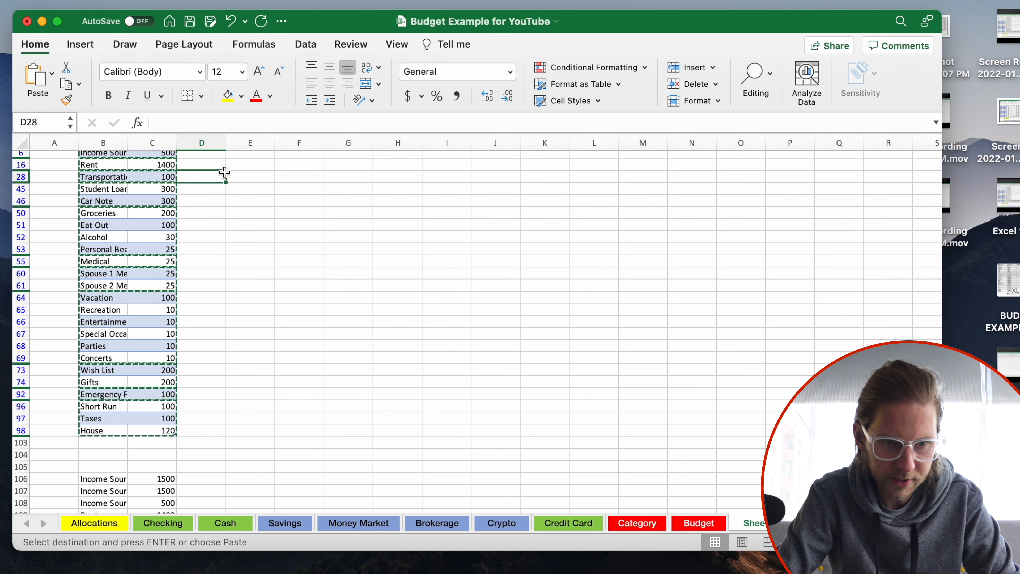
click(249, 173)
key(super+v)
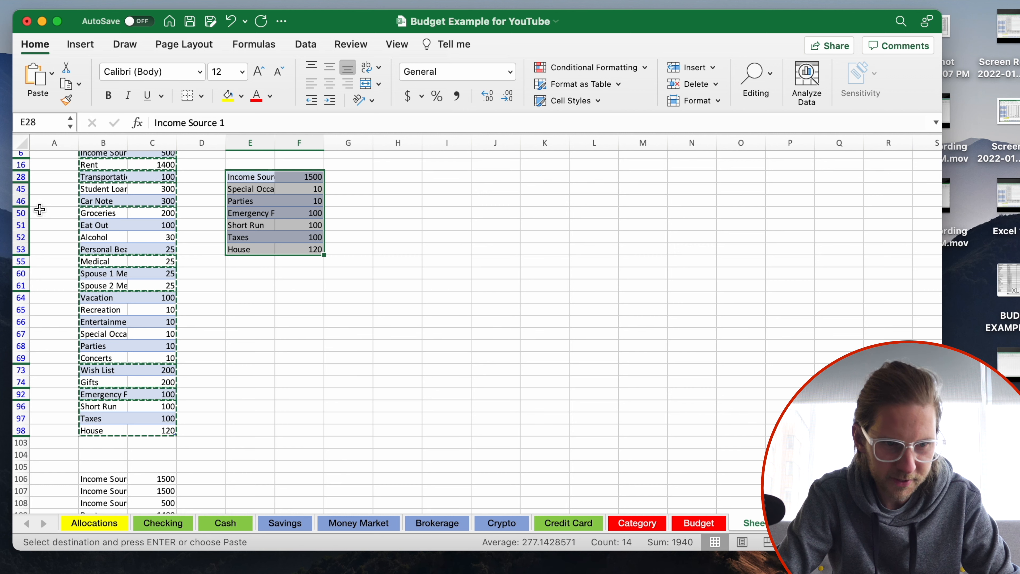
Step: Enter a CONCATENATE formula in D106 joining "Budget for January 1st - 15th: " with the category name in B106
scroll(207, 298, down, 10)
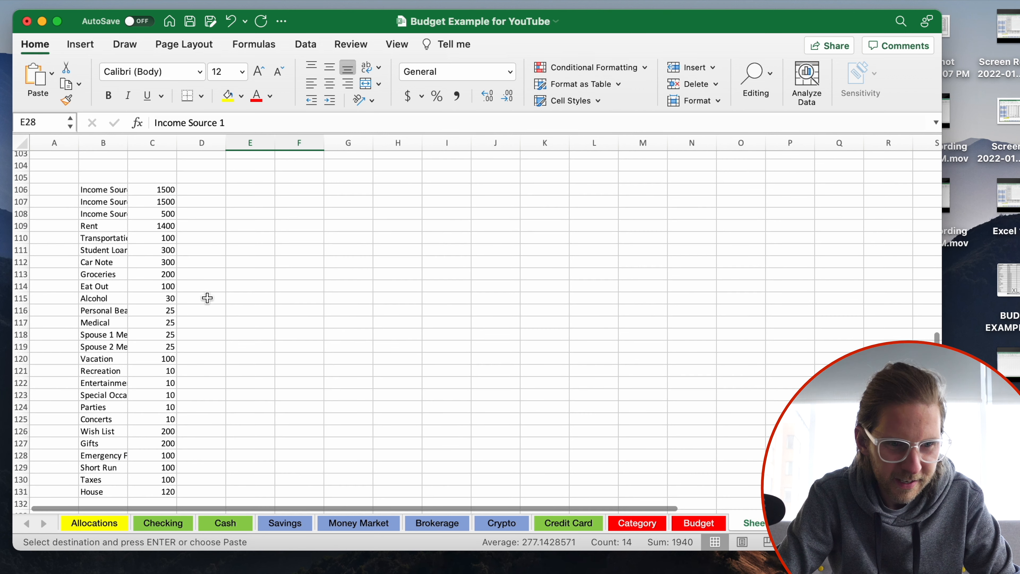
click(211, 242)
click(105, 179)
click(105, 214)
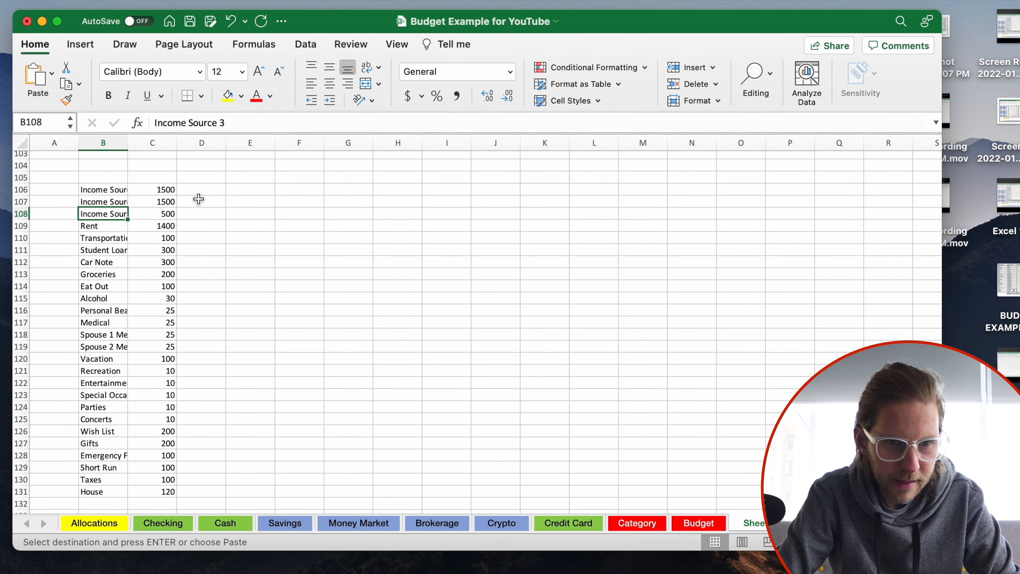
click(201, 201)
click(147, 197)
click(154, 189)
click(201, 189)
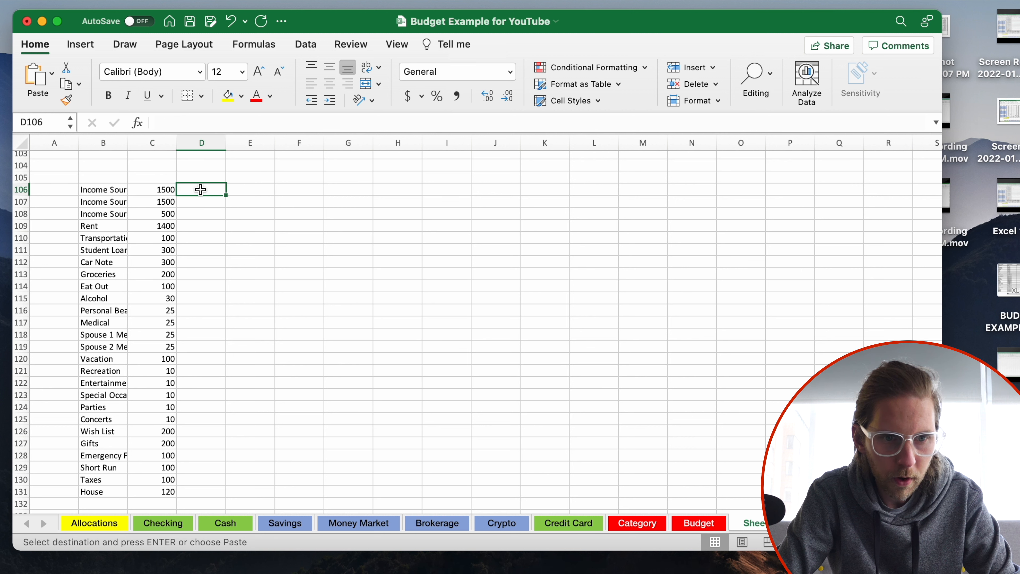
text(=conc)
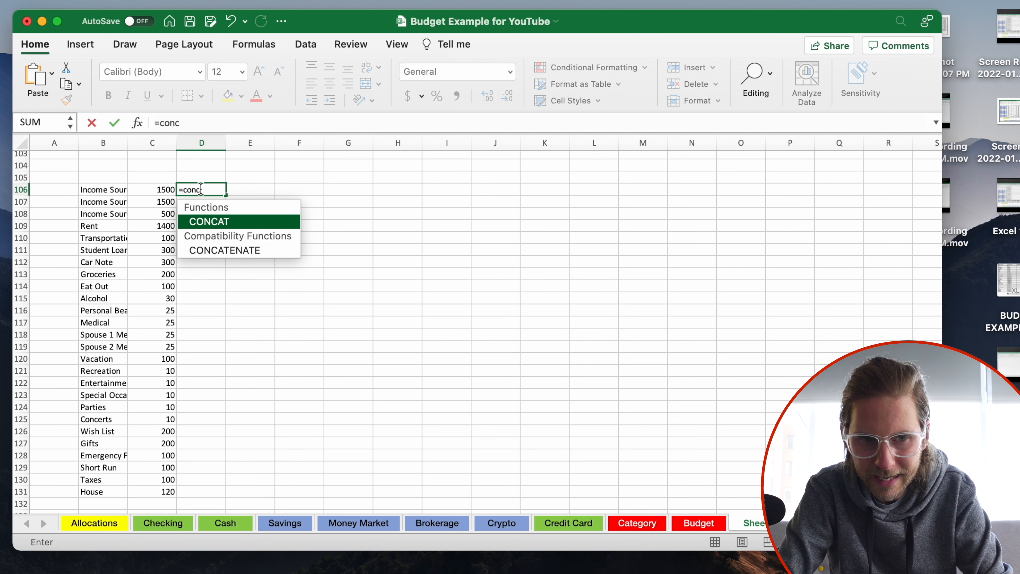
double_click(240, 249)
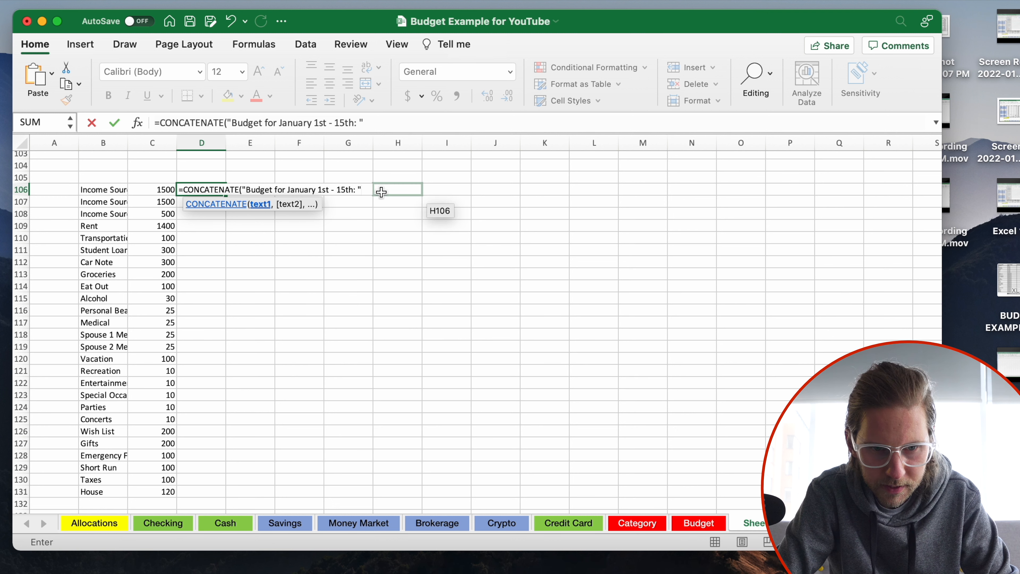
text(,)
click(118, 191)
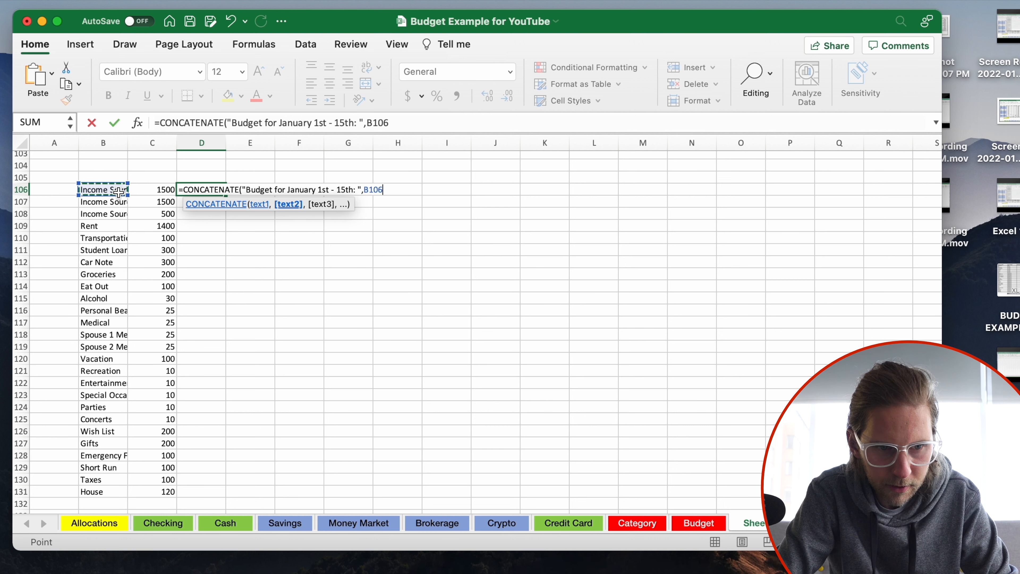
key(Return)
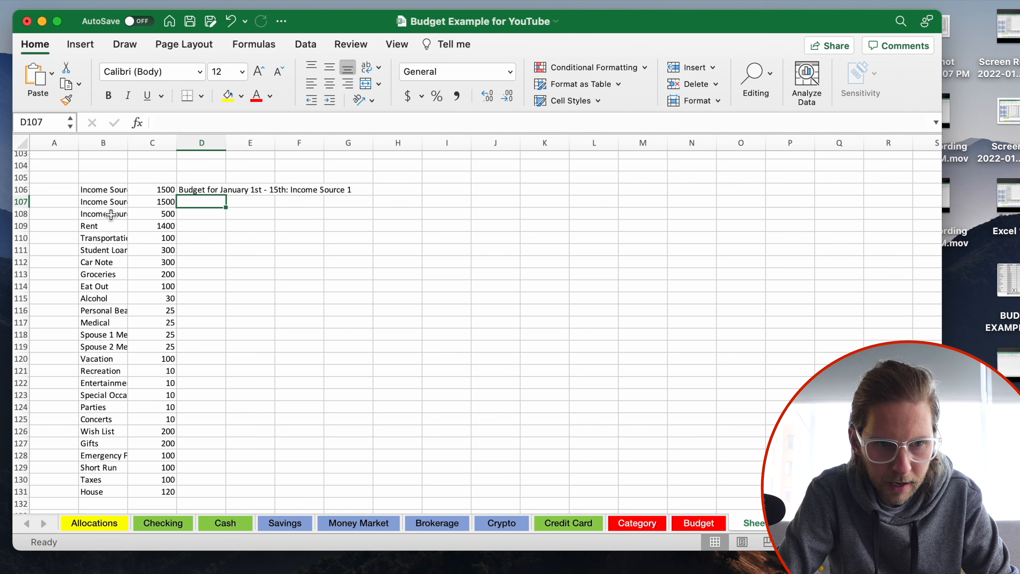
Step: Fill the D106 description formula down to D131, the House row
click(231, 188)
click(201, 189)
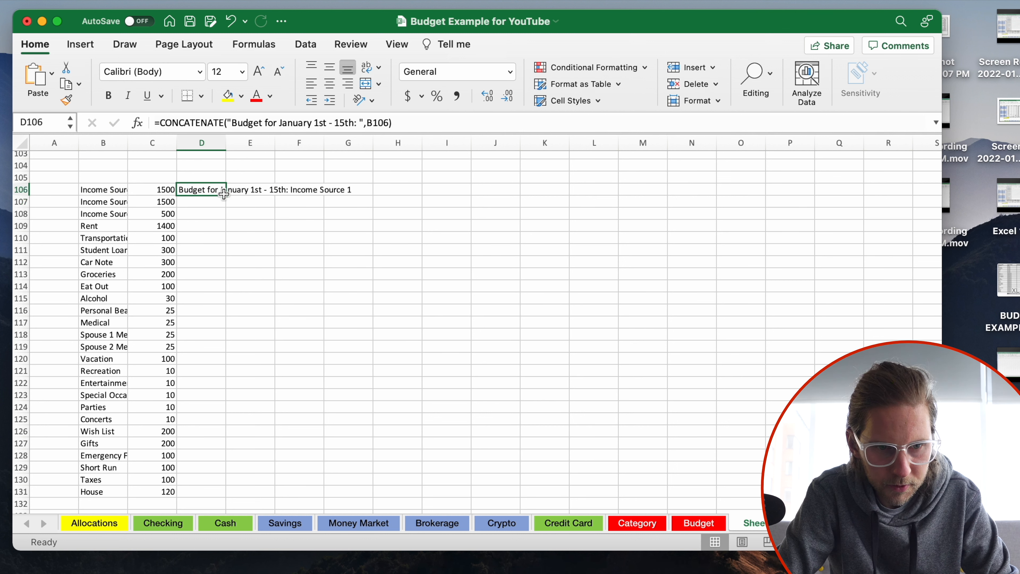
double_click(226, 195)
click(321, 335)
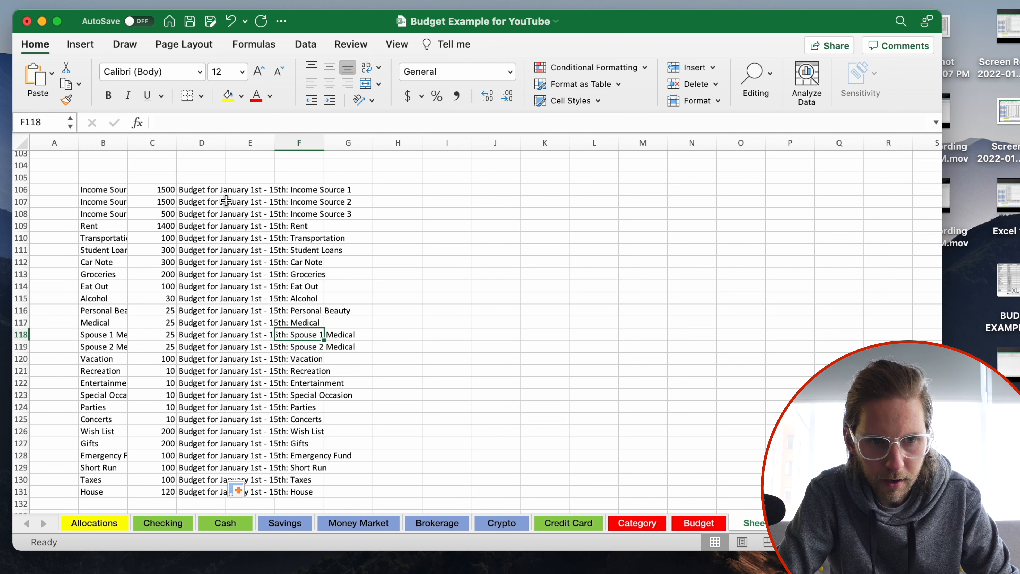
Step: Auto-fit the widths of columns D and B to their descriptions and category names
double_click(230, 145)
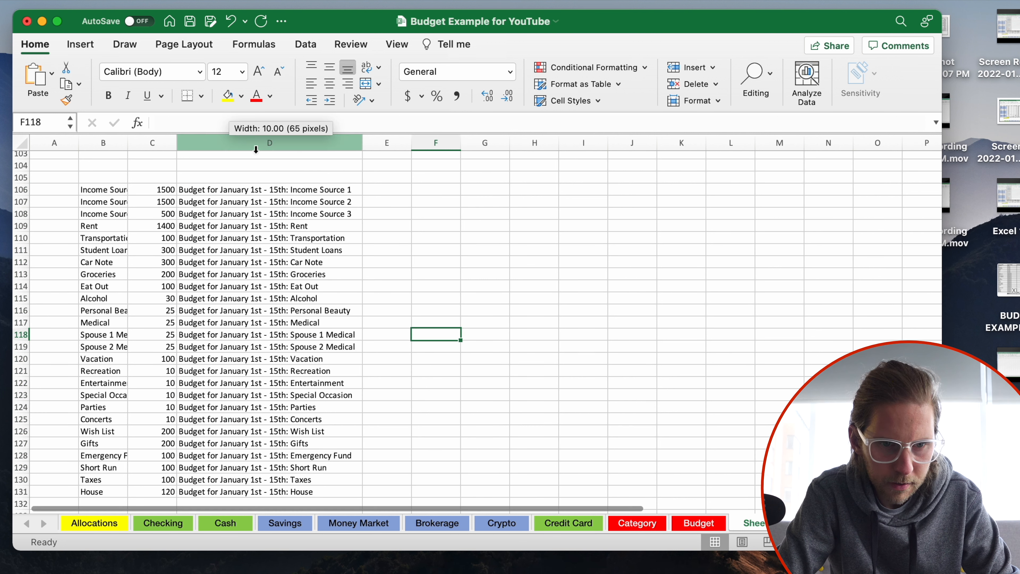
click(321, 214)
click(120, 201)
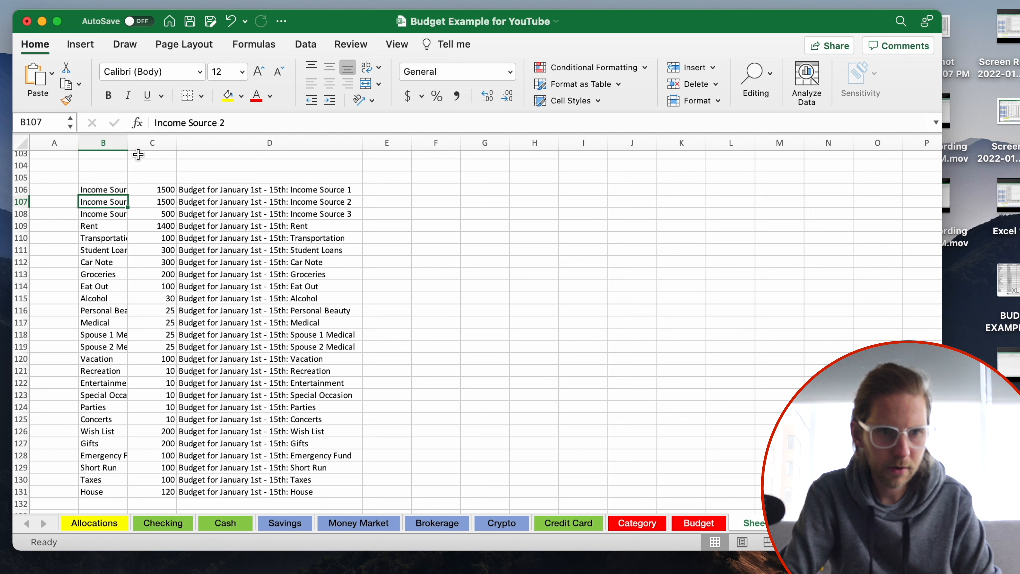
double_click(128, 143)
click(377, 287)
click(364, 168)
click(175, 225)
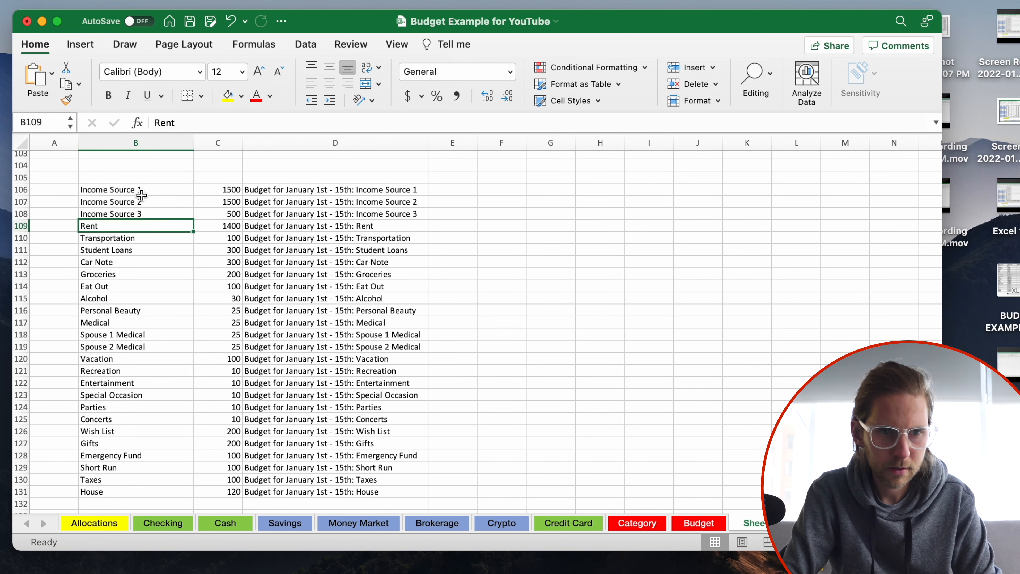
Step: Delete rows 106 to 108, which hold the three income sources, from the pasted list
click(137, 193)
drag(22, 193, 22, 213)
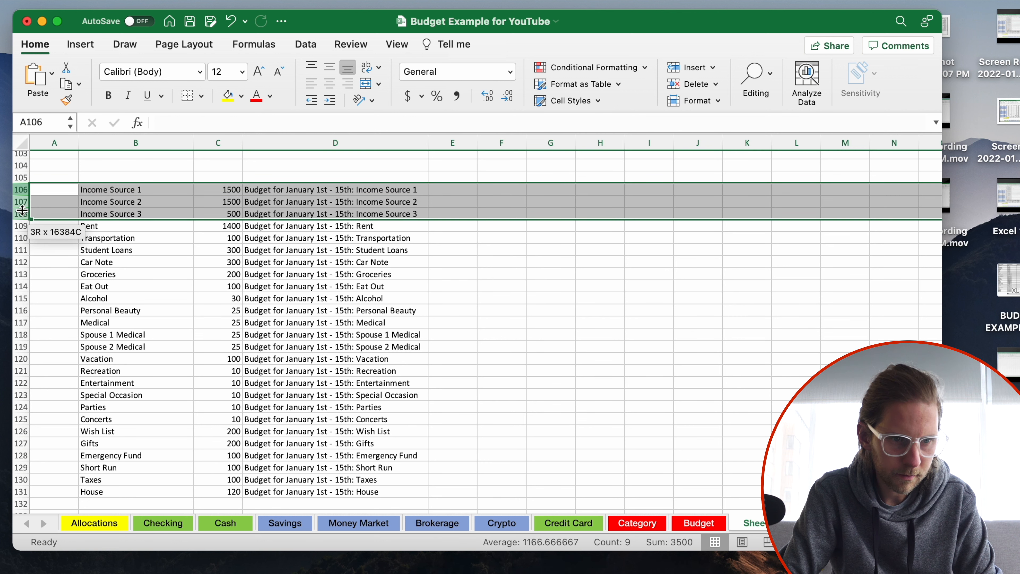
right_click(22, 210)
click(72, 310)
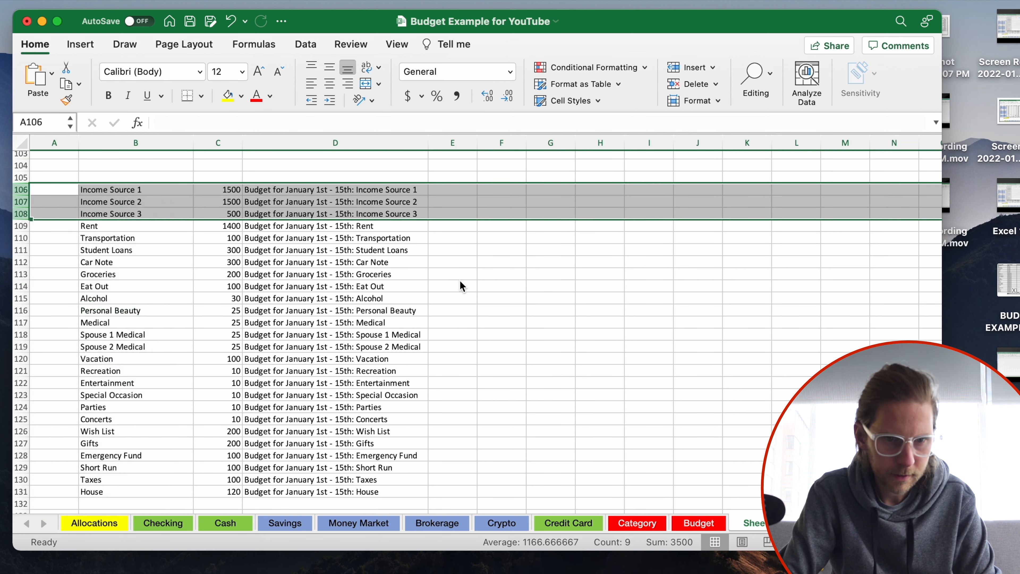
click(460, 286)
click(310, 192)
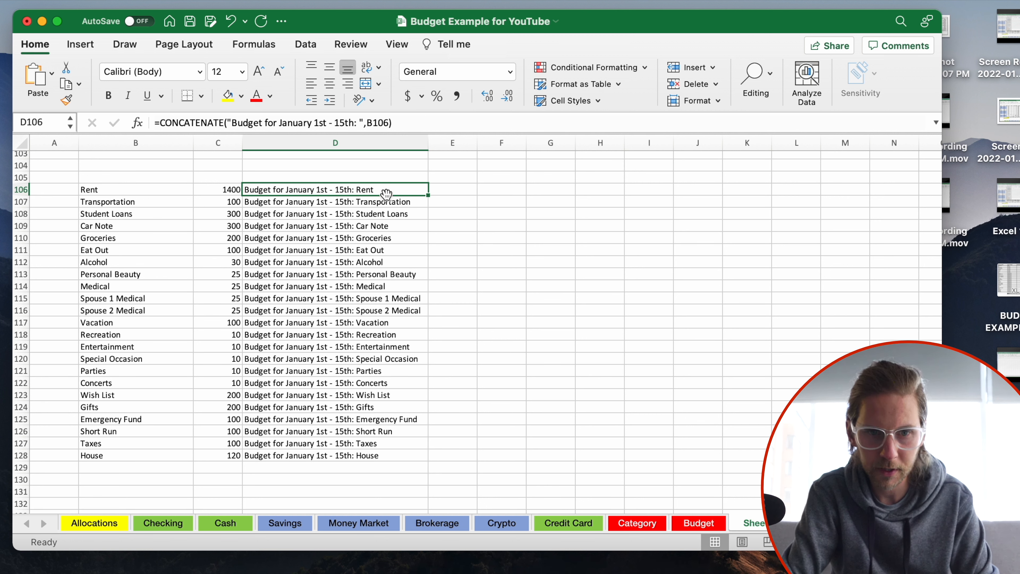
click(430, 198)
click(449, 175)
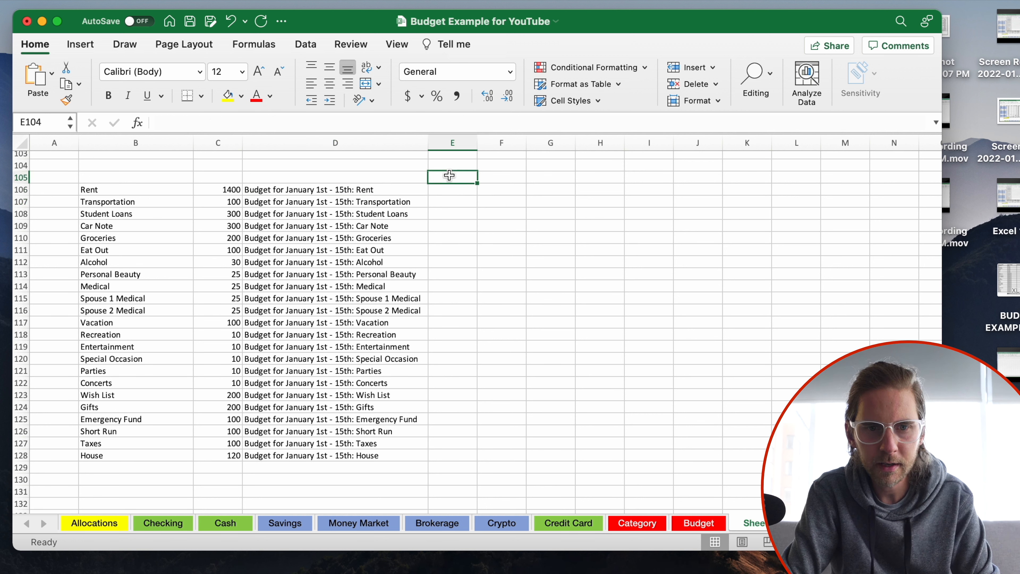
key(Right)
key(Right)
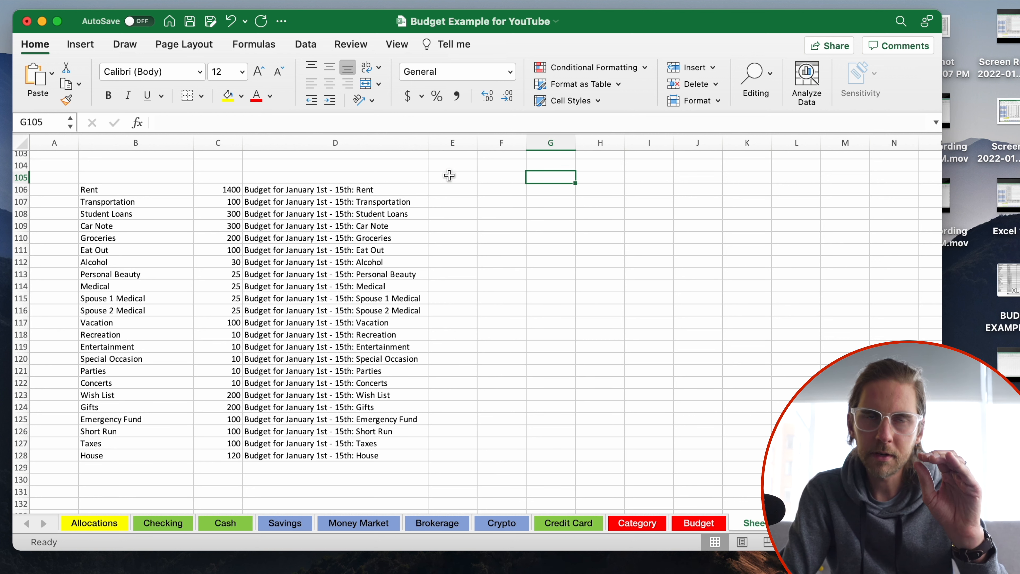
key(Left)
key(Left)
key(Down)
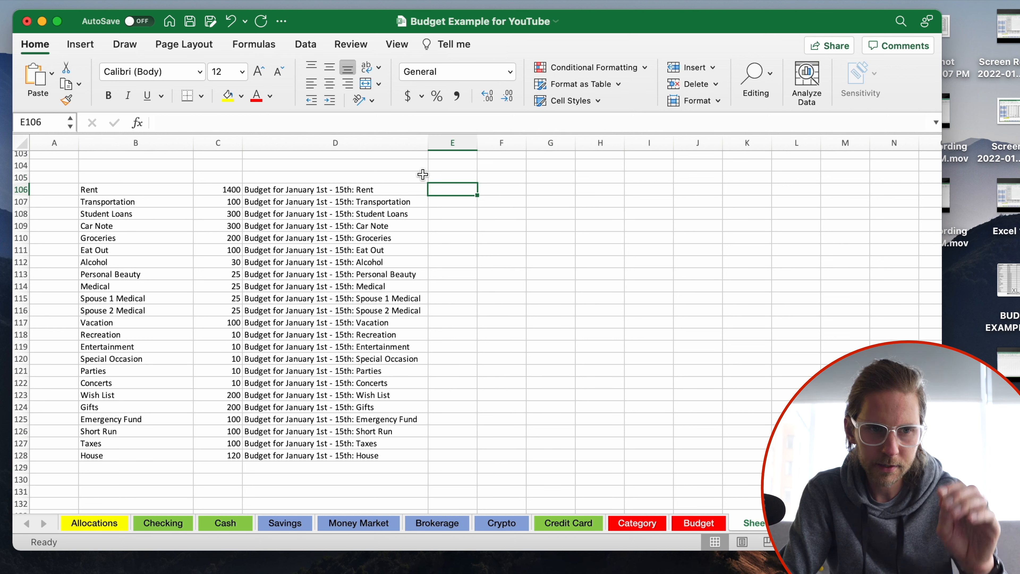
Step: Copy the planned amounts in C106:C128 and paste them at G106
drag(229, 189, 226, 455)
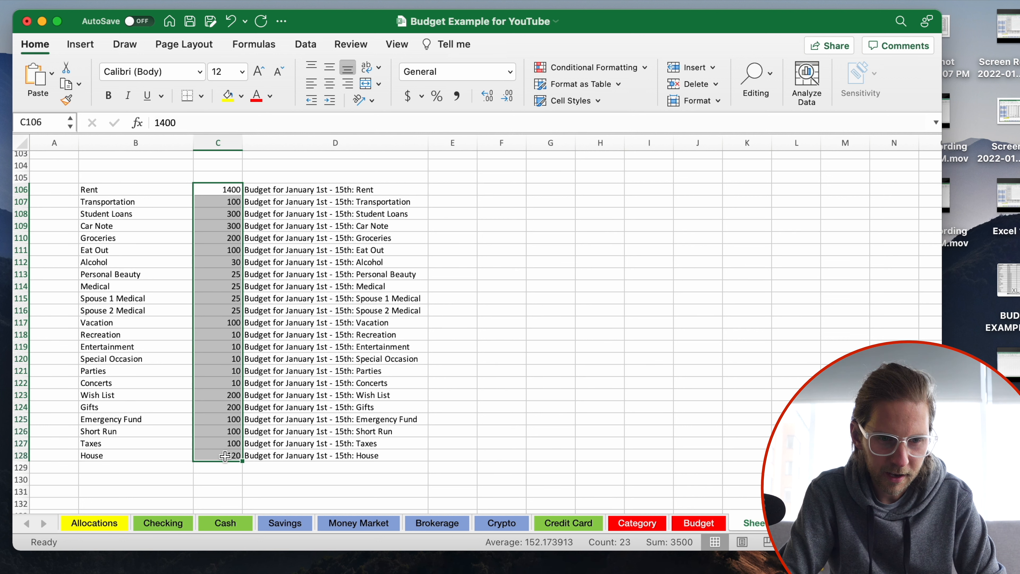
key(super+c)
click(556, 192)
key(super+v)
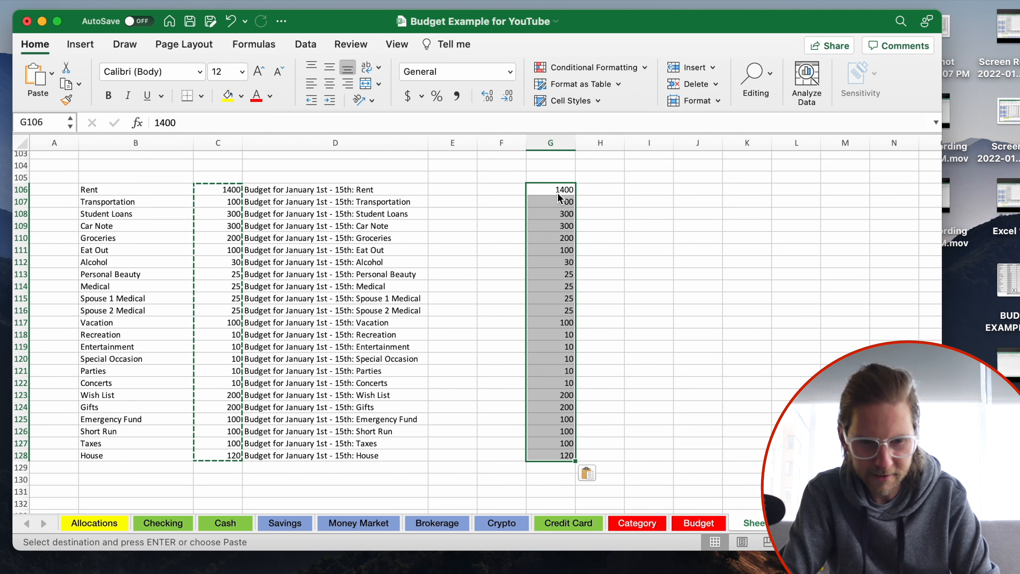
click(637, 210)
Step: Copy the category names in B106:B128 to H106 and widen column H to fit them
click(598, 189)
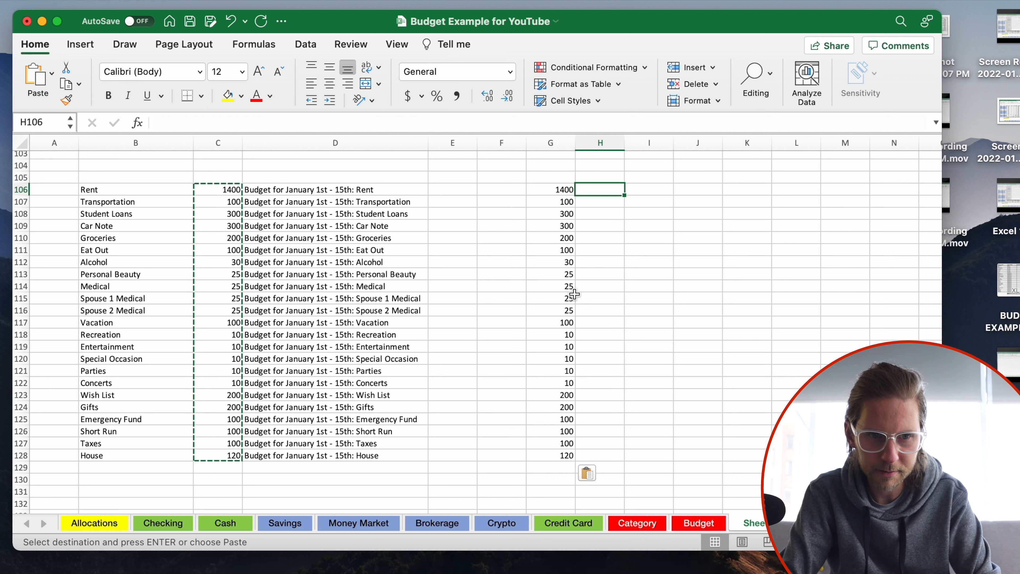
drag(148, 188, 146, 453)
key(super+c)
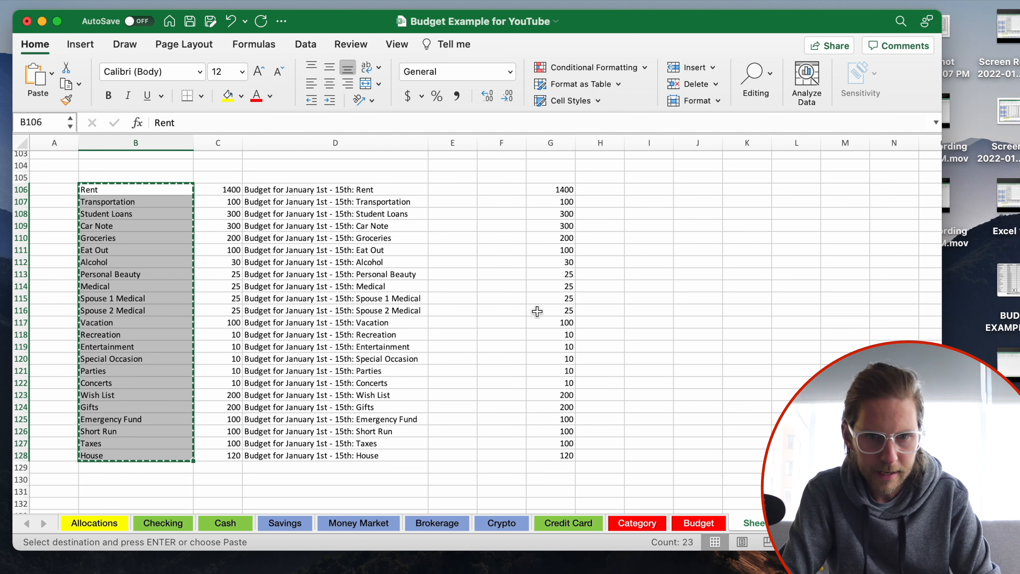
click(595, 189)
key(super+v)
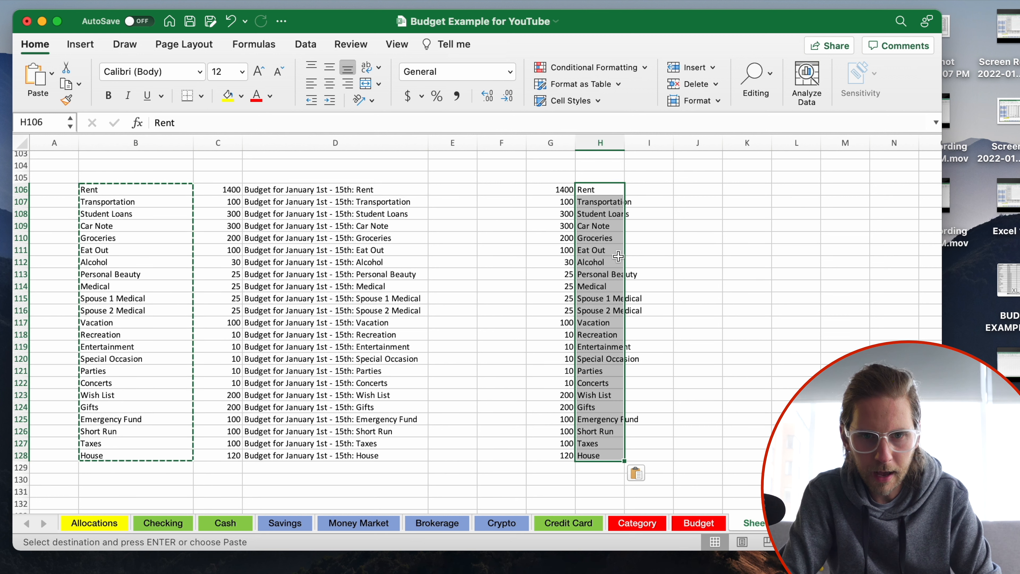
click(649, 274)
drag(625, 143, 664, 143)
click(629, 262)
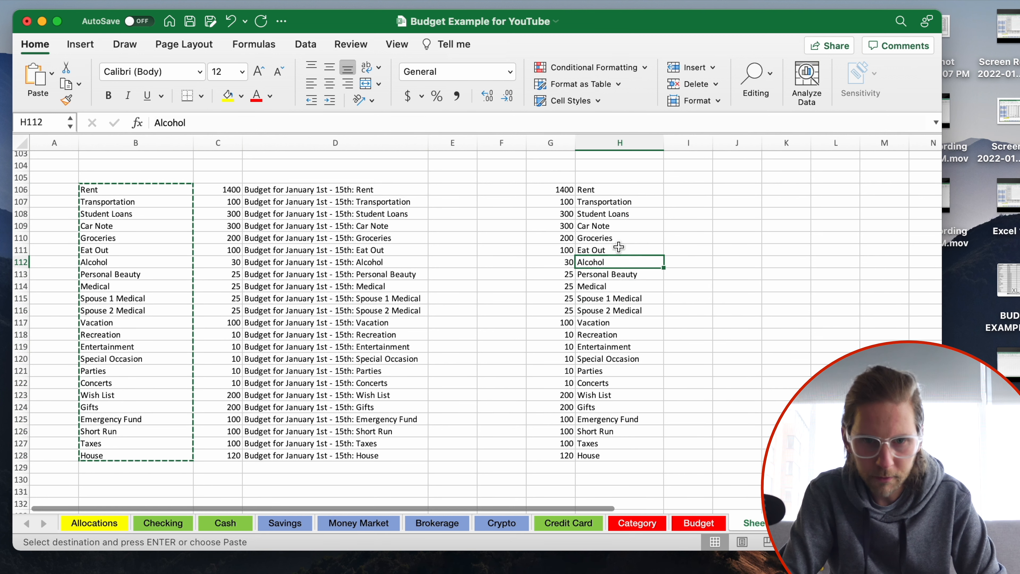
Step: Replace Rent in H106 with Bills, and Student Loans and Car Note in H108 and H109 with Debt
click(601, 192)
text(Bills)
key(Return)
key(Return)
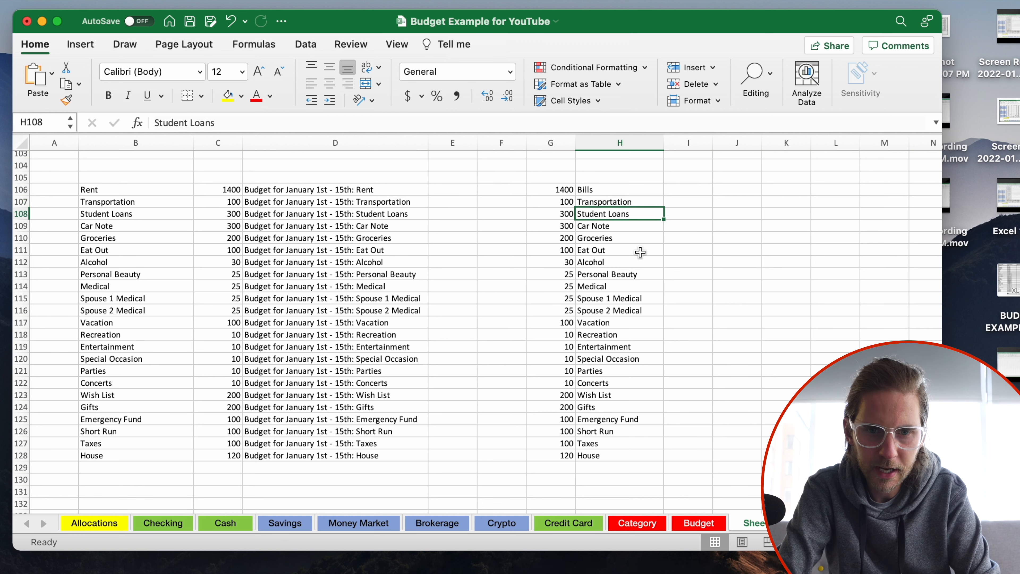
text(Debt)
key(Return)
text(Debt)
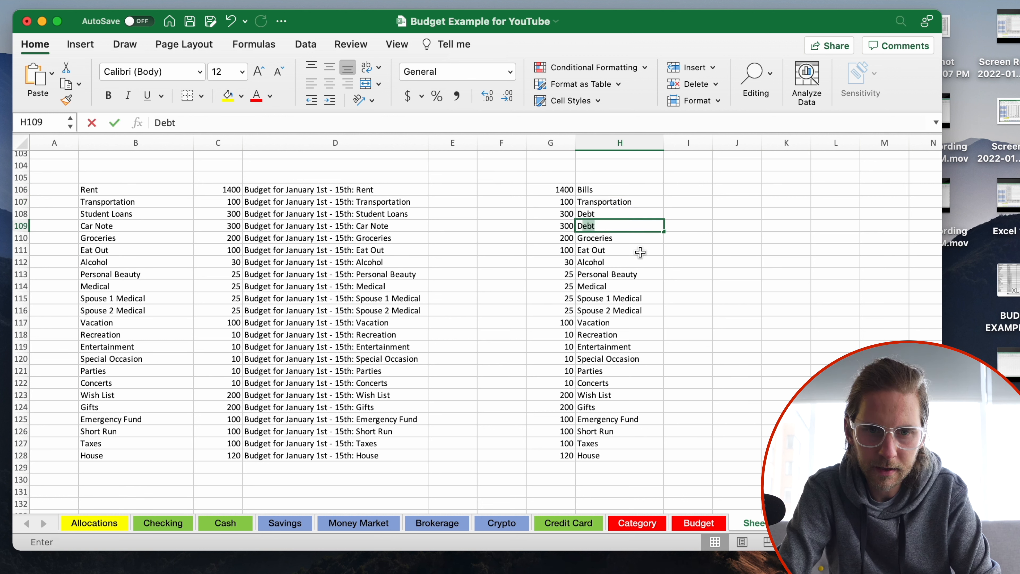
key(Return)
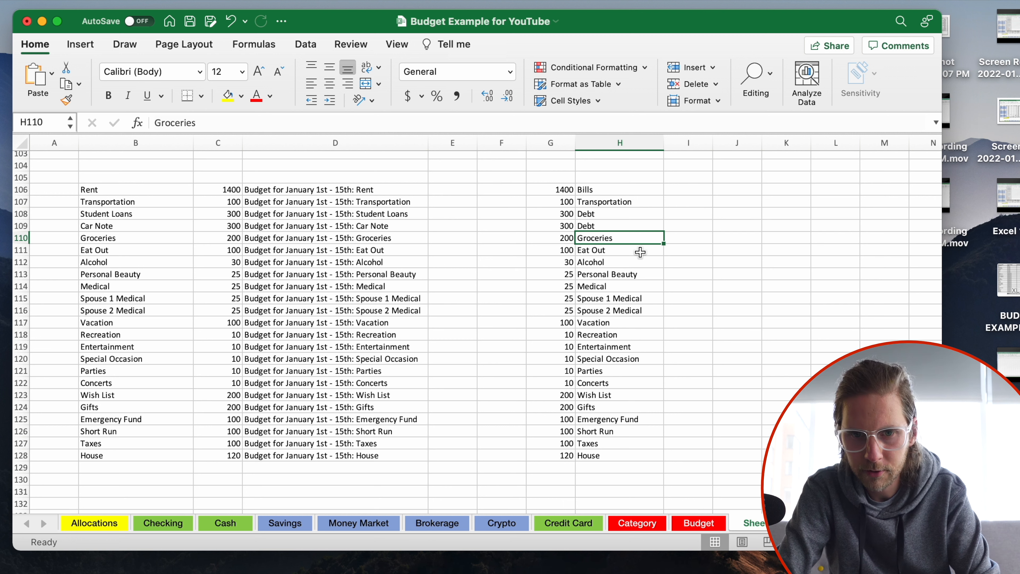
Step: Review the mental account names in column H from Groceries in H110 down to Special Occasion in H120
key(Return)
key(Return)
key(Return)
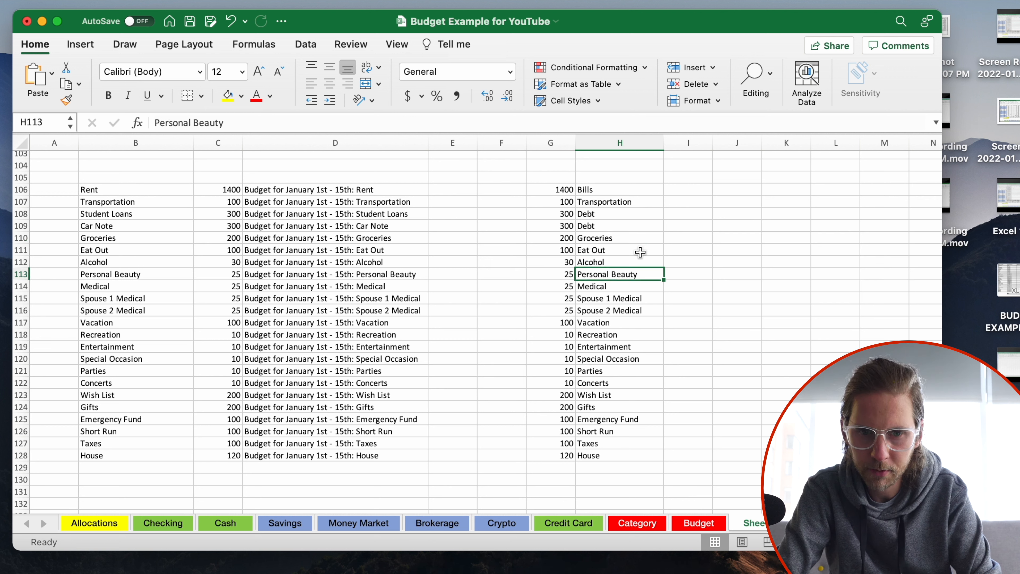
key(Return)
key(Return)
key(Return)
key(Return)
key(Return)
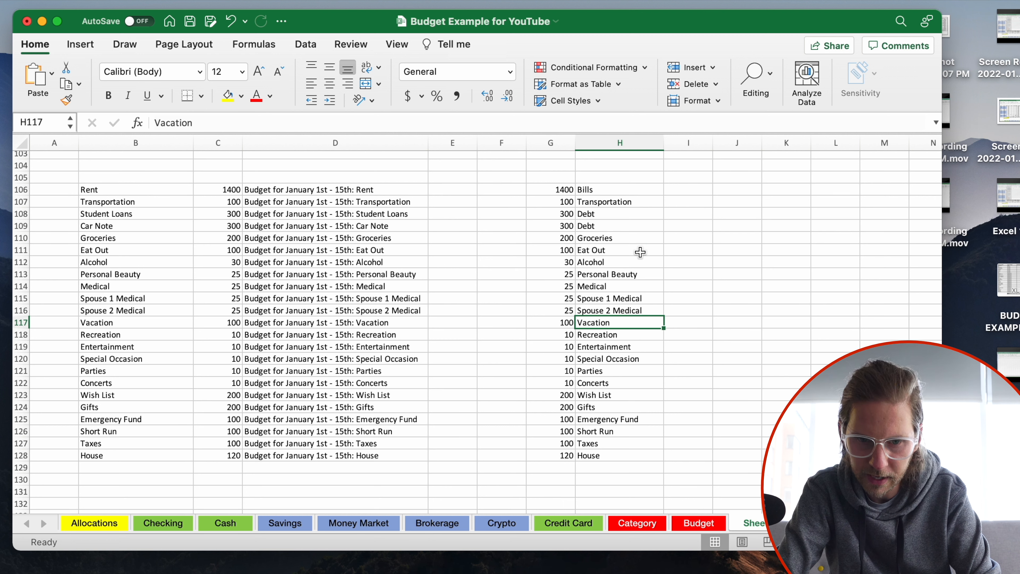
key(Return)
key(Return)
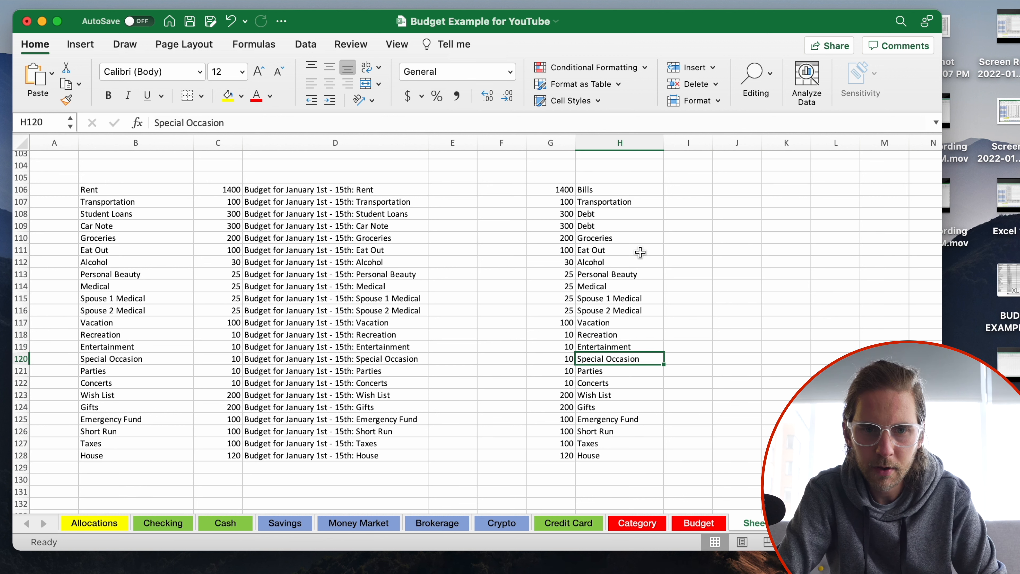
Step: Add list data validation to H106:H128 with column A of the Allocations sheet (=Allocations!$A:$A) as its source
drag(643, 192, 639, 452)
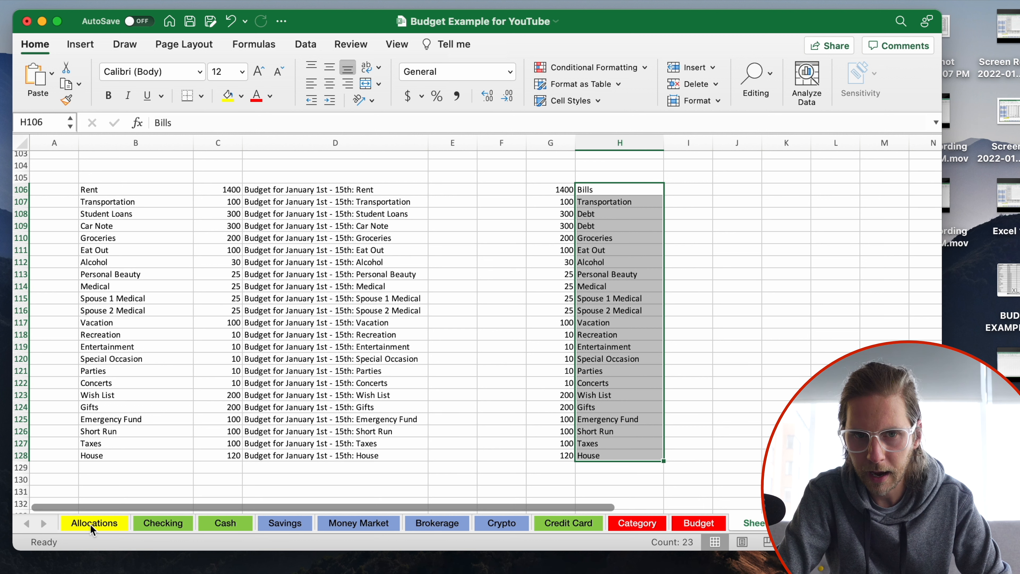
click(306, 44)
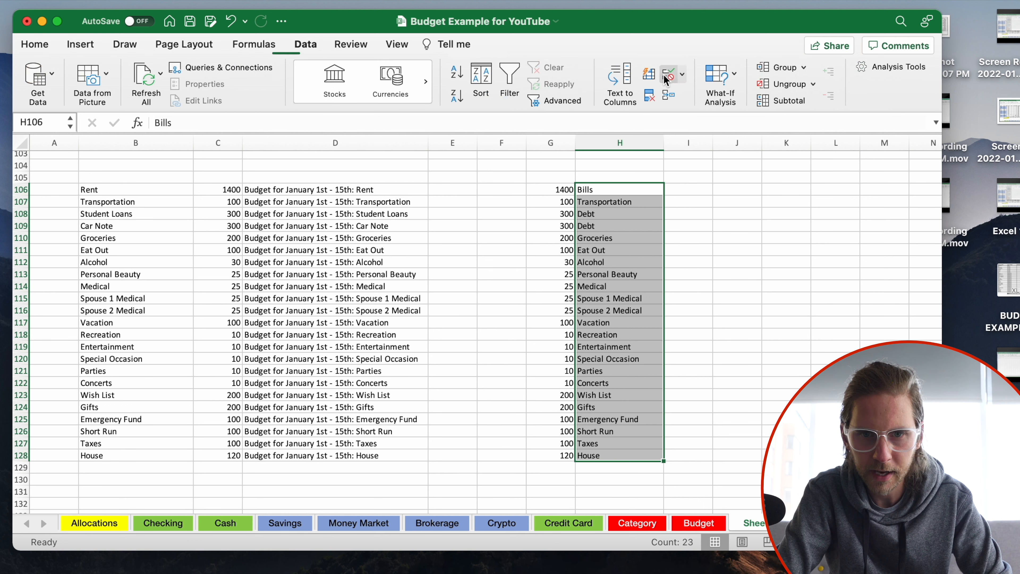
click(681, 77)
click(694, 99)
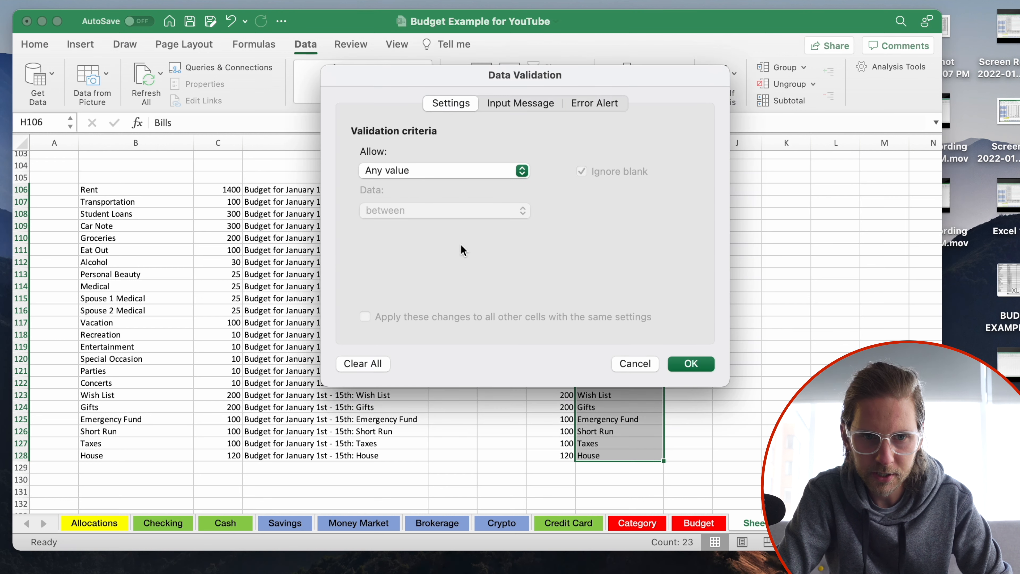
click(403, 172)
click(389, 222)
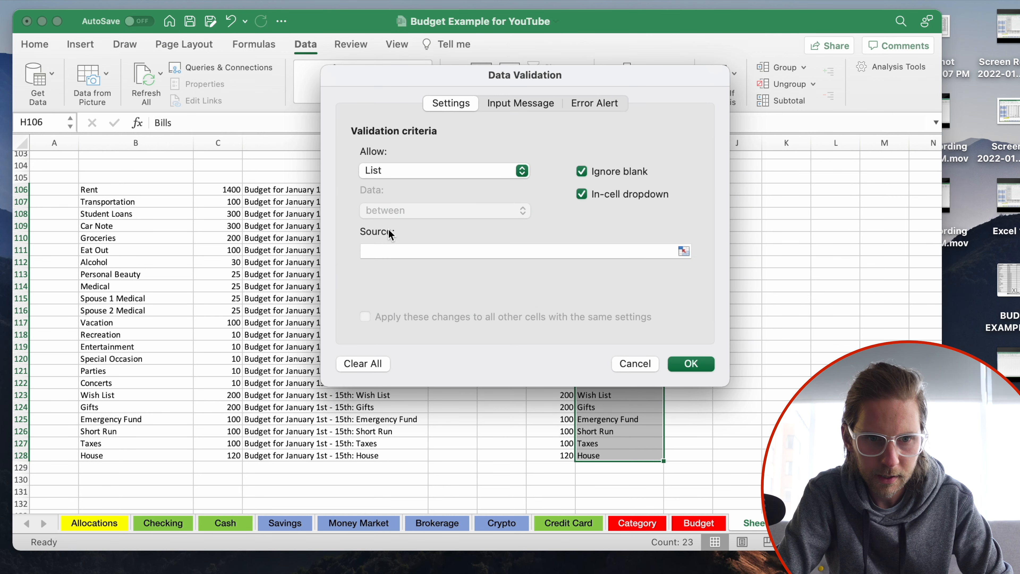
click(385, 249)
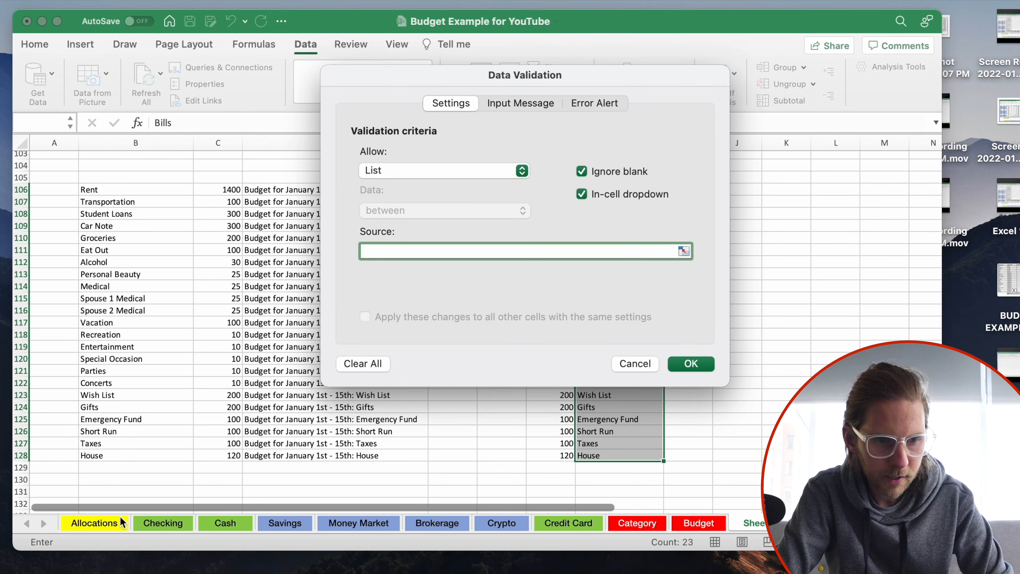
click(117, 523)
click(73, 140)
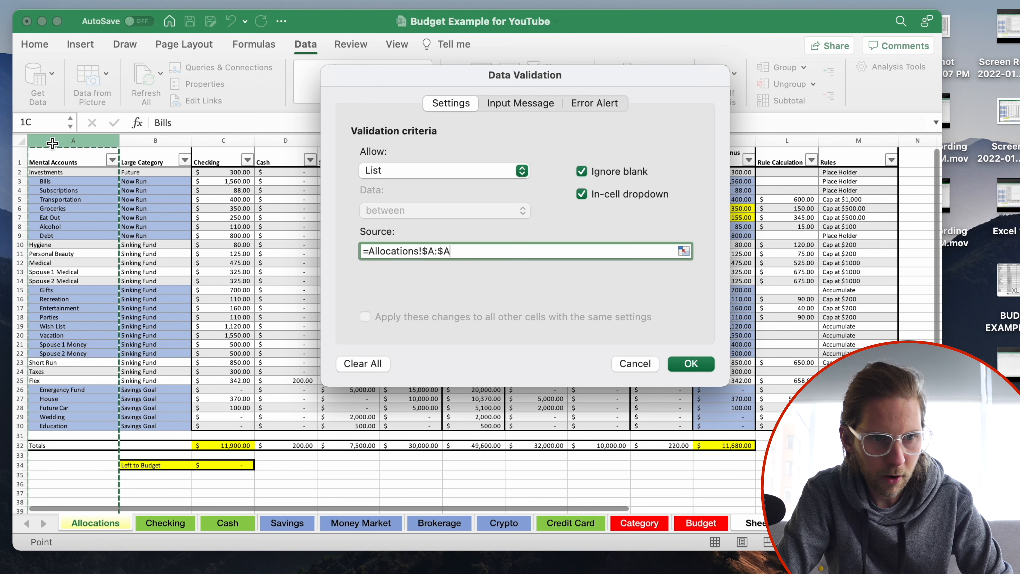
click(691, 362)
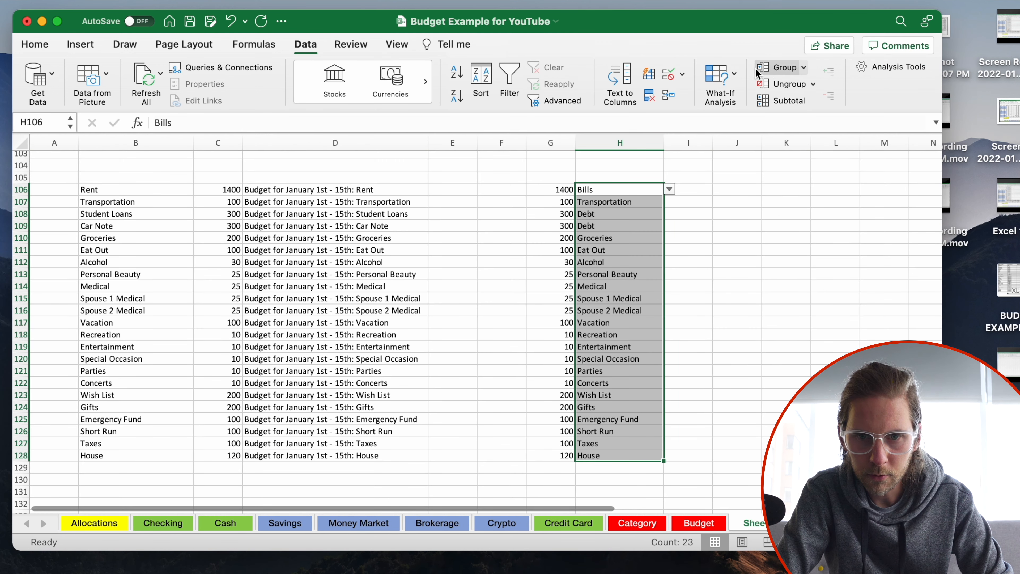
Step: Circle invalid data in H106:H128 and replace Special Occasion in H120 and Concerts in H122 with Wish List
click(683, 74)
click(708, 116)
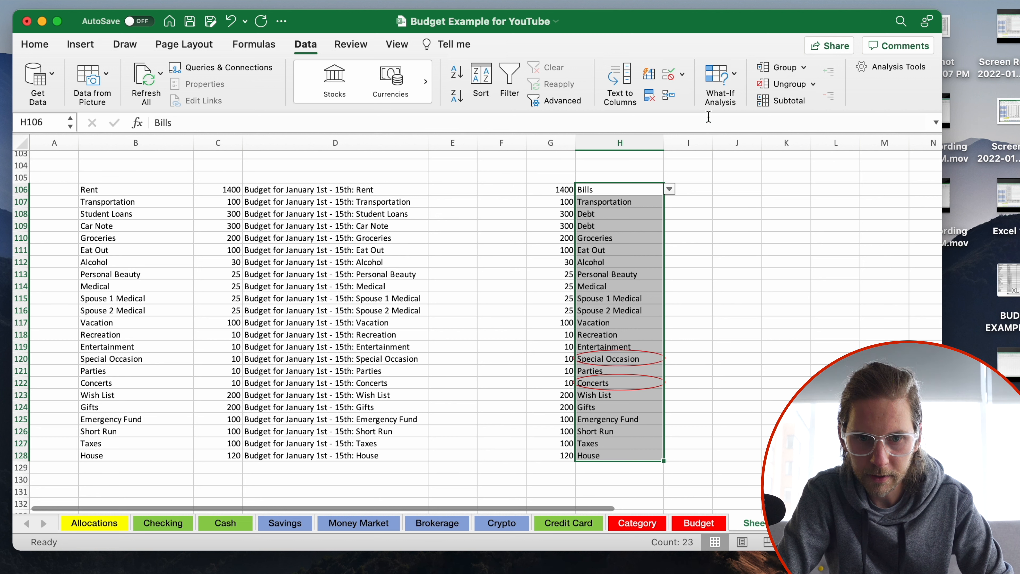
click(610, 359)
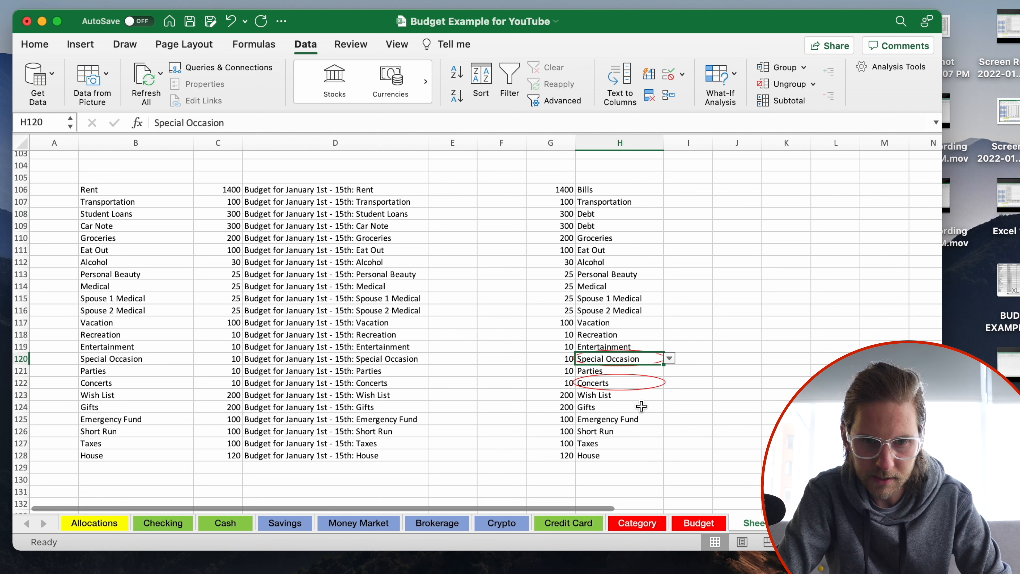
text(Wish List)
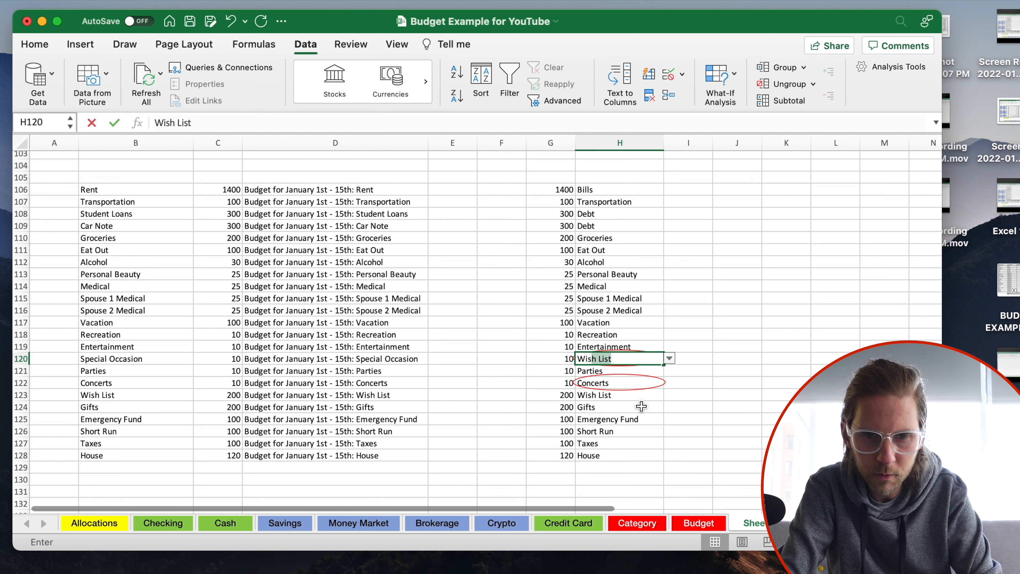
key(Return)
key(Return)
text(Wish List)
key(Return)
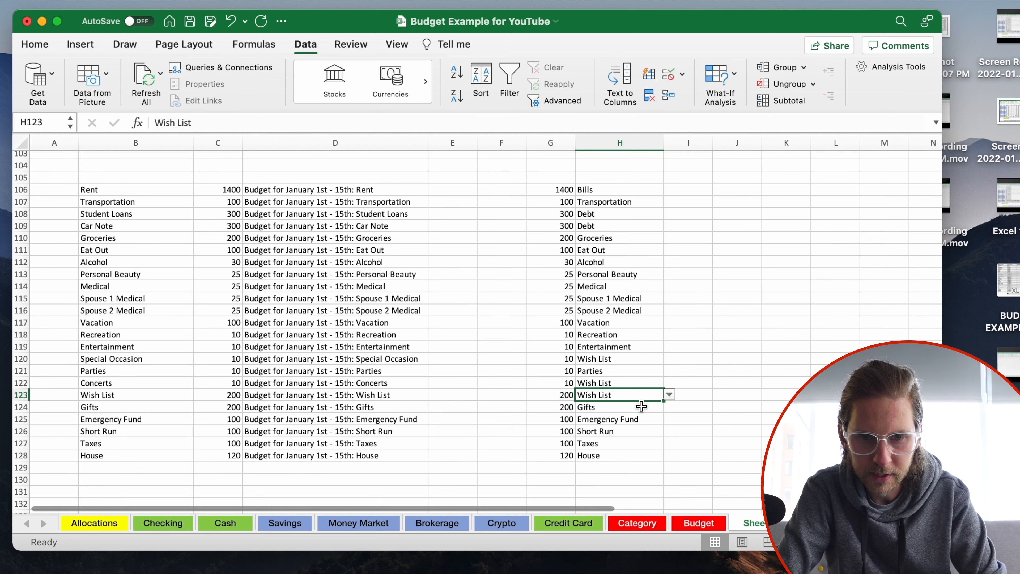
Step: Compare the sum of the amounts in G106:G128 with the sum of the income sources in C9:C11 on the Budget sheet
click(669, 313)
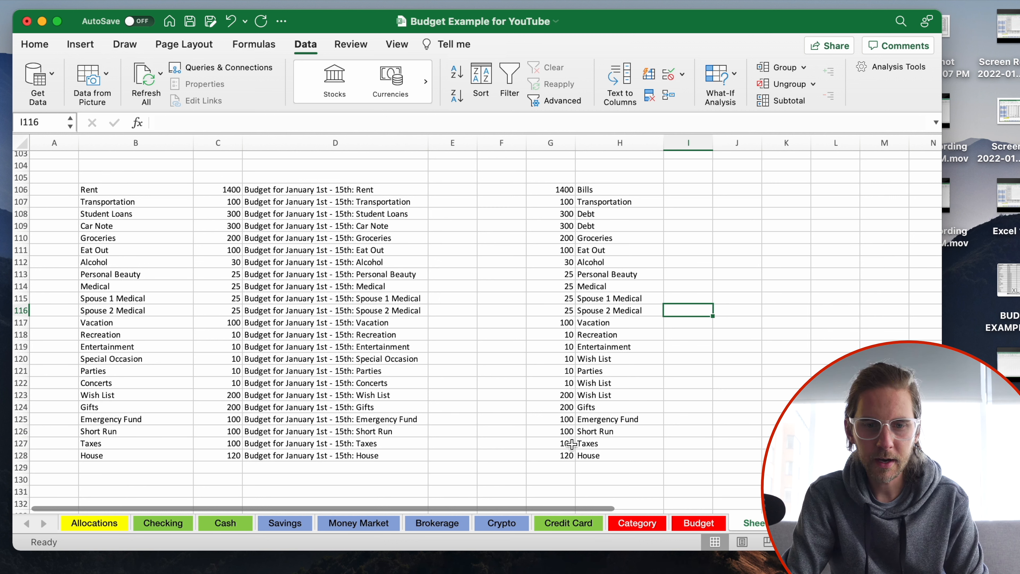
drag(570, 453, 570, 189)
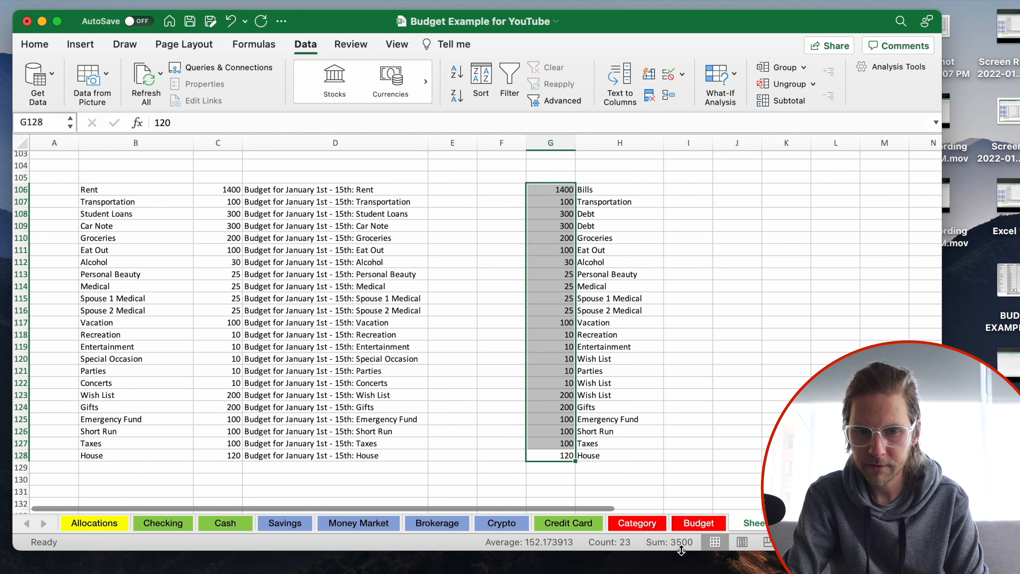
click(697, 525)
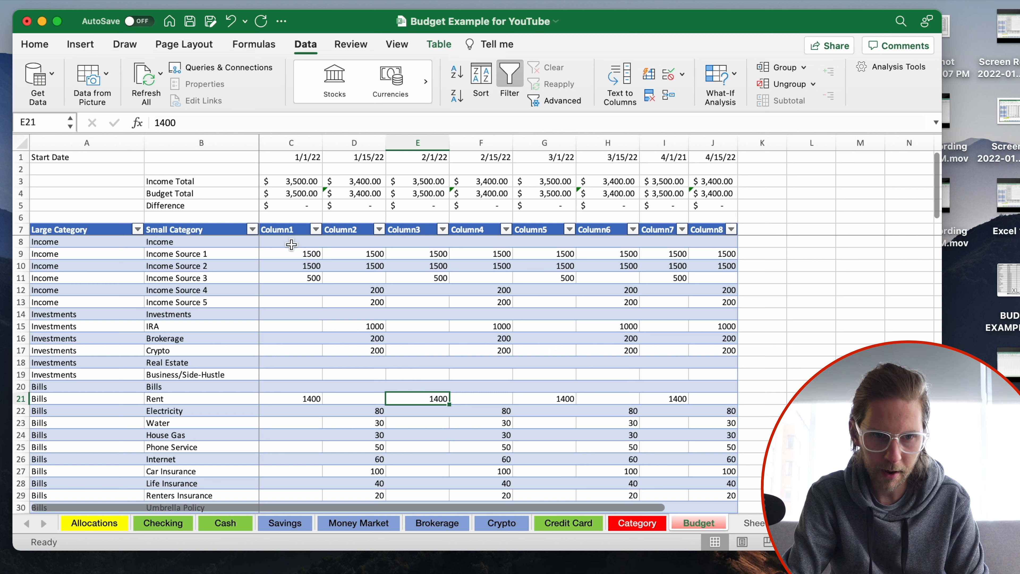
drag(292, 252, 292, 281)
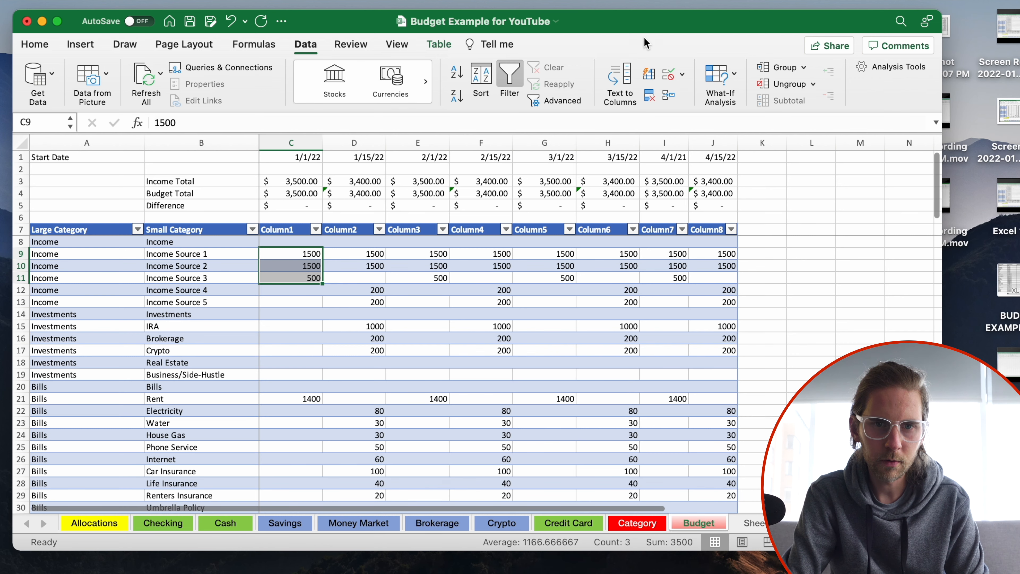
Step: Switch to the Excel Budget EXAMPLE 001 workbook and clear the Rent and Electicity descriptions in B10 and B11 of the Checking sheet
mouse_move(644, 40)
mouse_down()
mouse_move(642, 228)
mouse_move(617, 99)
mouse_move(552, 89)
mouse_move(524, 34)
mouse_move(627, 35)
mouse_move(647, 46)
mouse_up()
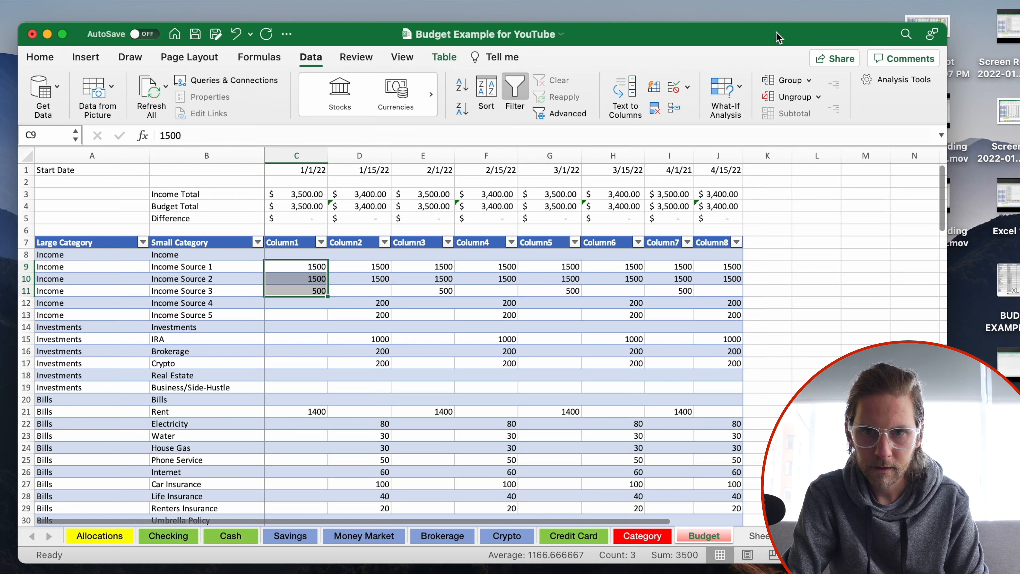
drag(777, 32, 666, 131)
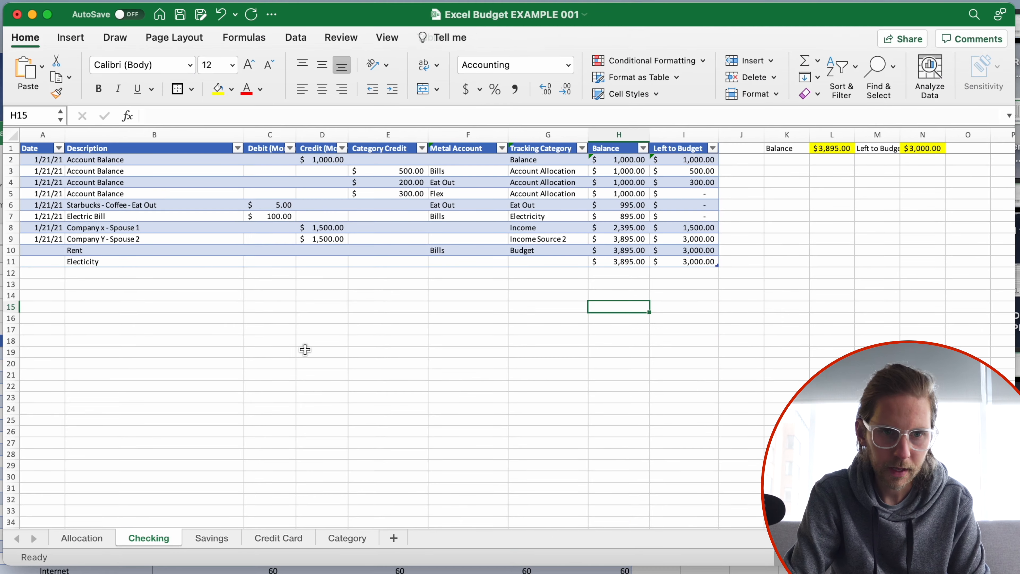
click(303, 349)
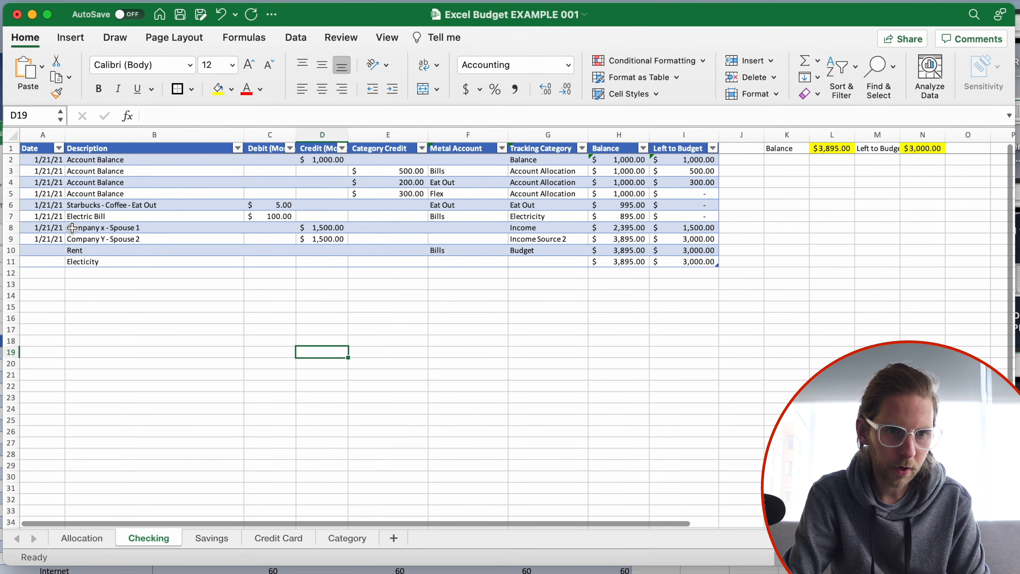
click(231, 248)
key(Delete)
key(Right)
key(Left)
key(Down)
key(Delete)
key(Up)
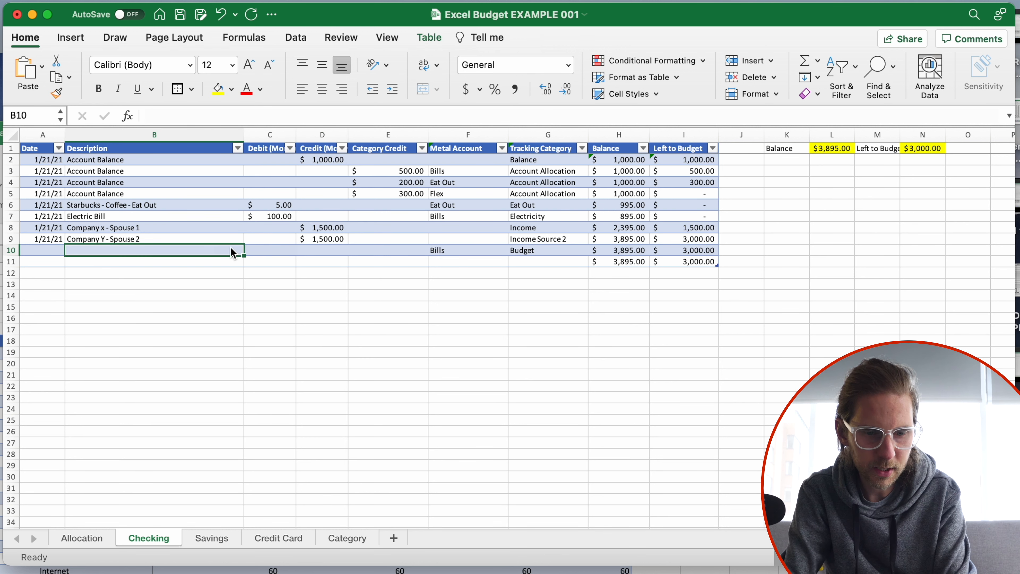
Step: Clear the Bills mental account in F10 and the Budget tracking category in G10
key(Right)
key(Right)
key(Right)
key(Right)
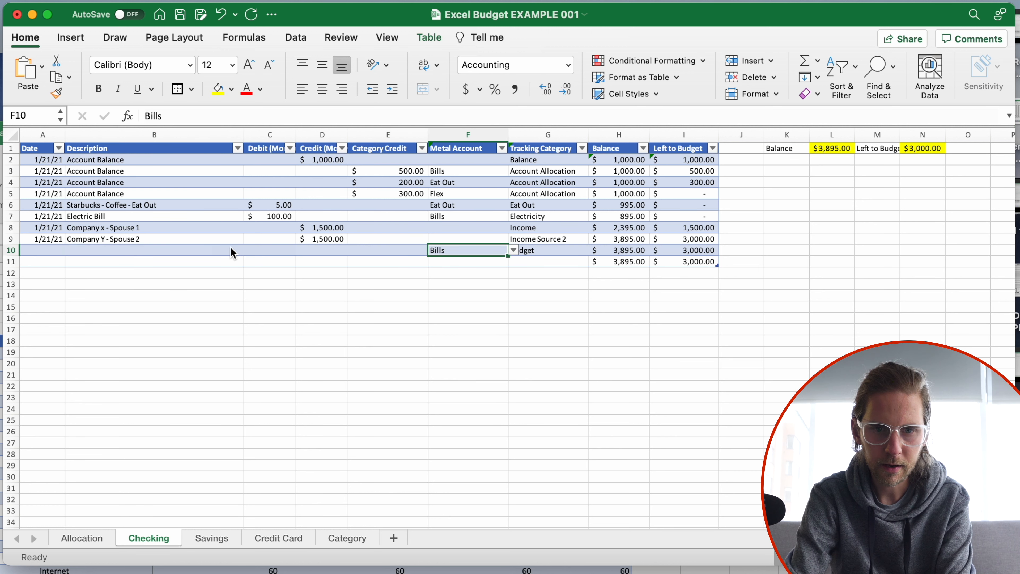
key(Right)
key(Delete)
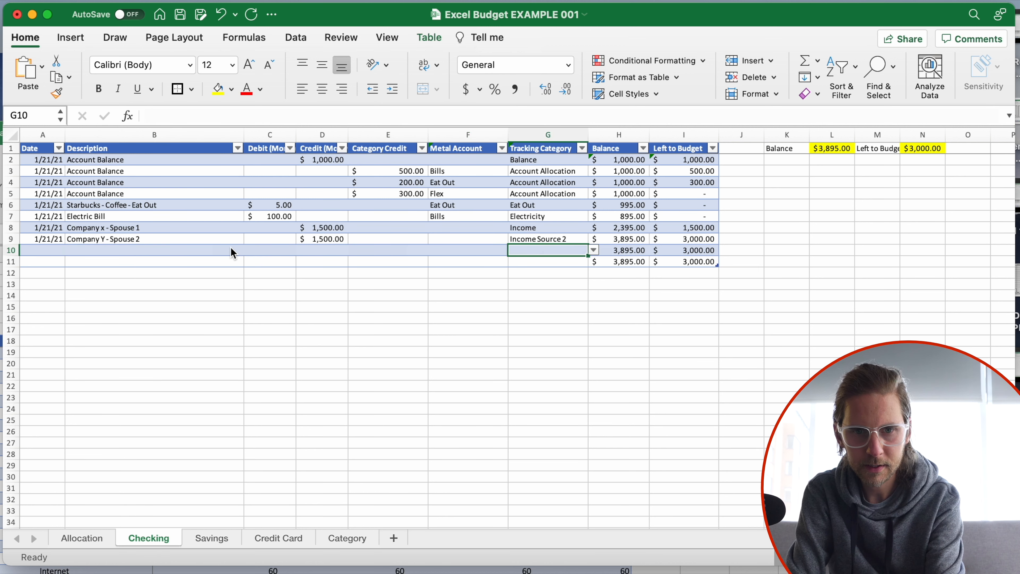
Step: Set the tracking category in G10 to Income Source 3 and enter a credit of 500 in D10
key(Left)
key(Right)
text(Inco)
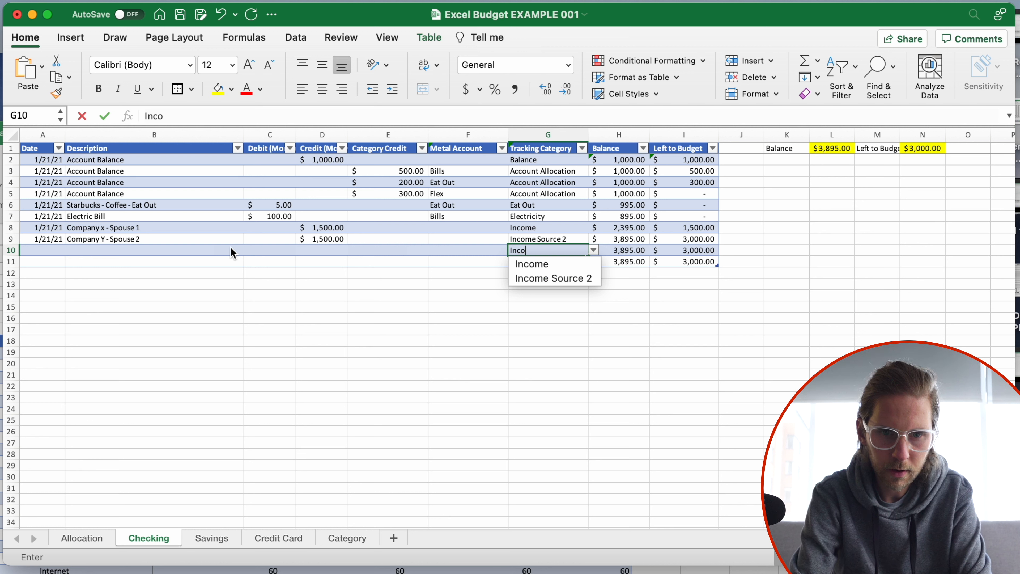
text(me )
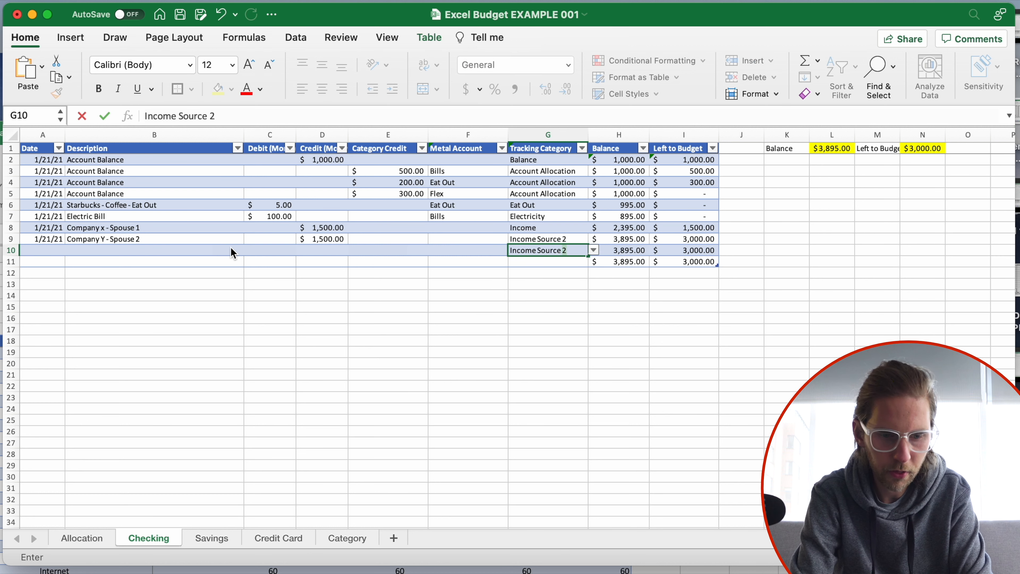
text(Source 3)
key(Left)
key(Left)
key(Left)
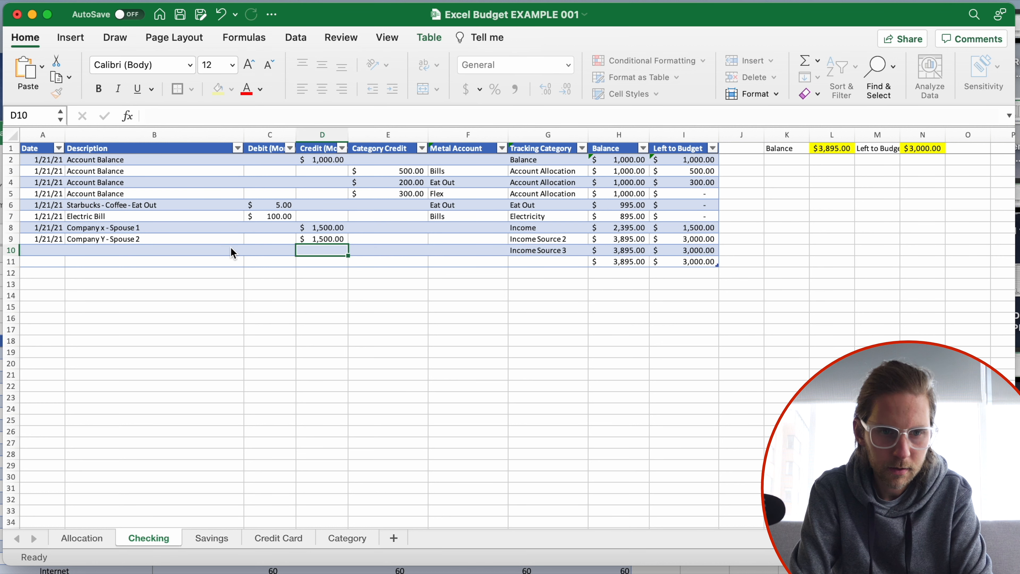
text(500)
key(Return)
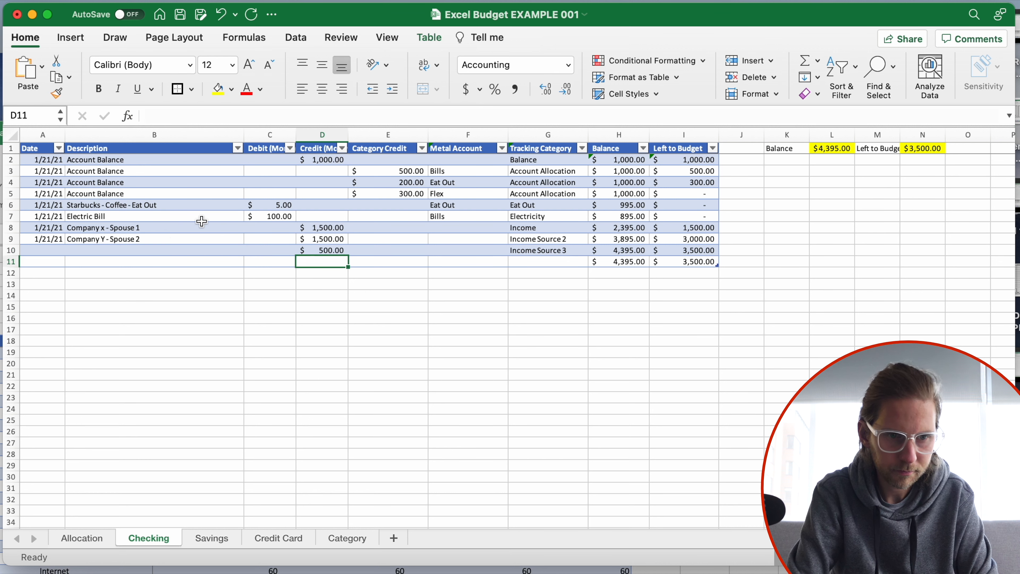
Step: Describe row 10 as Company Z - Side Hustle Money and copy the date from A9 into A10
click(161, 248)
text(Company Z - Side Hustle M)
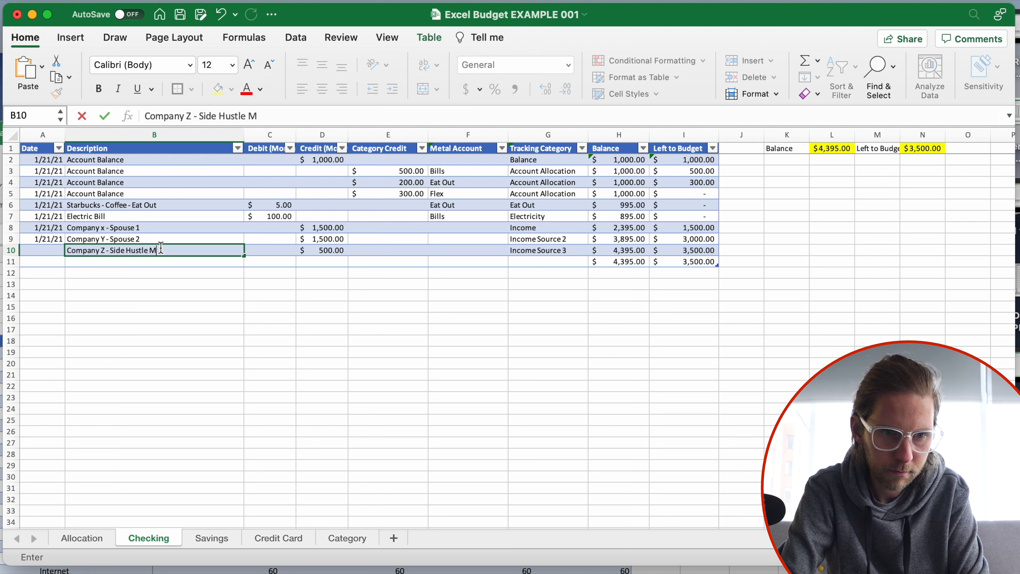
text(oney)
key(Return)
key(Left)
key(Up)
key(Up)
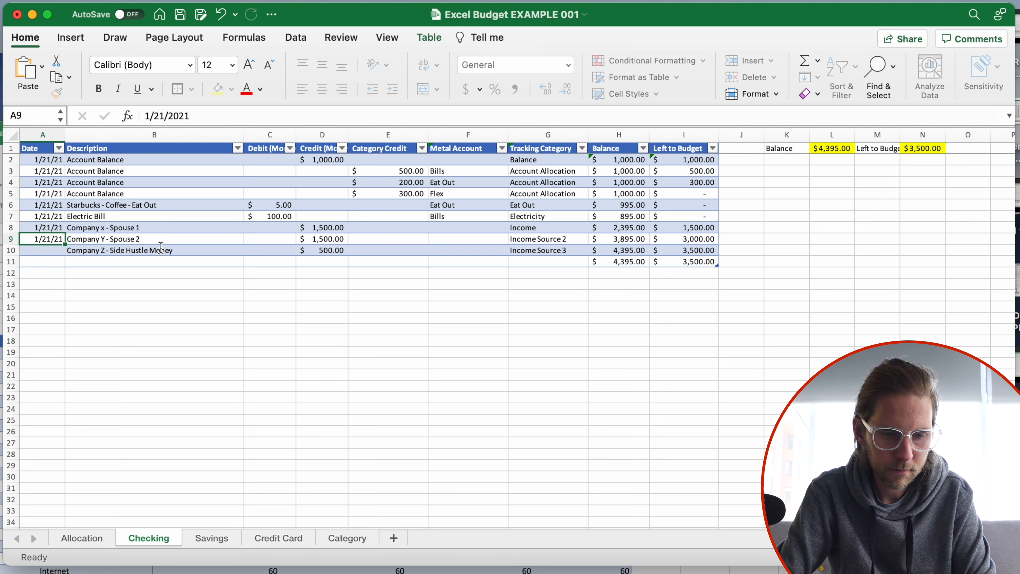
key(super+c)
key(Down)
key(super+v)
Step: Switch to the Budget Example for YouTube workbook and copy the descriptions, amounts and mental accounts in D106:H128
click(161, 260)
click(336, 454)
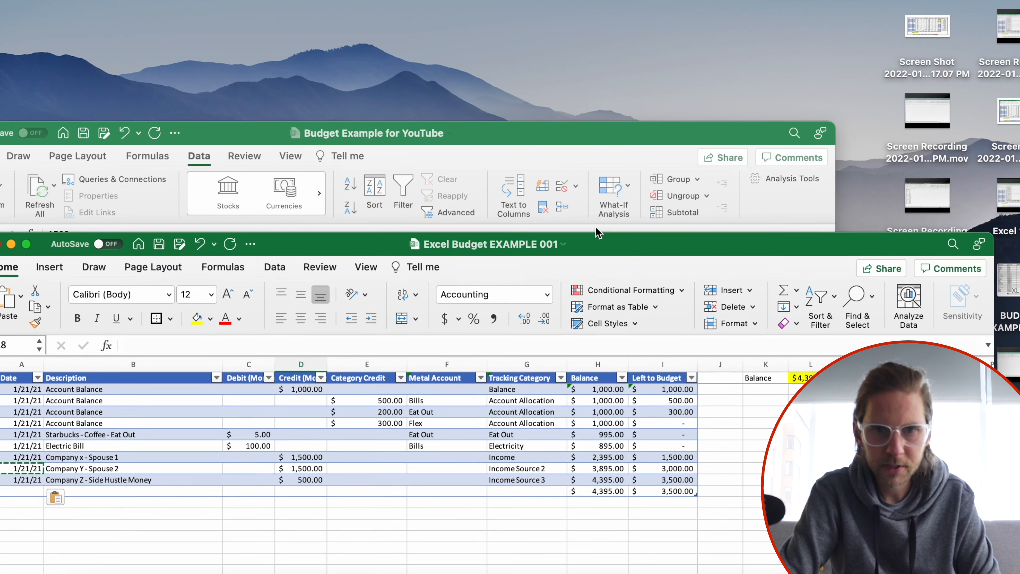
click(593, 138)
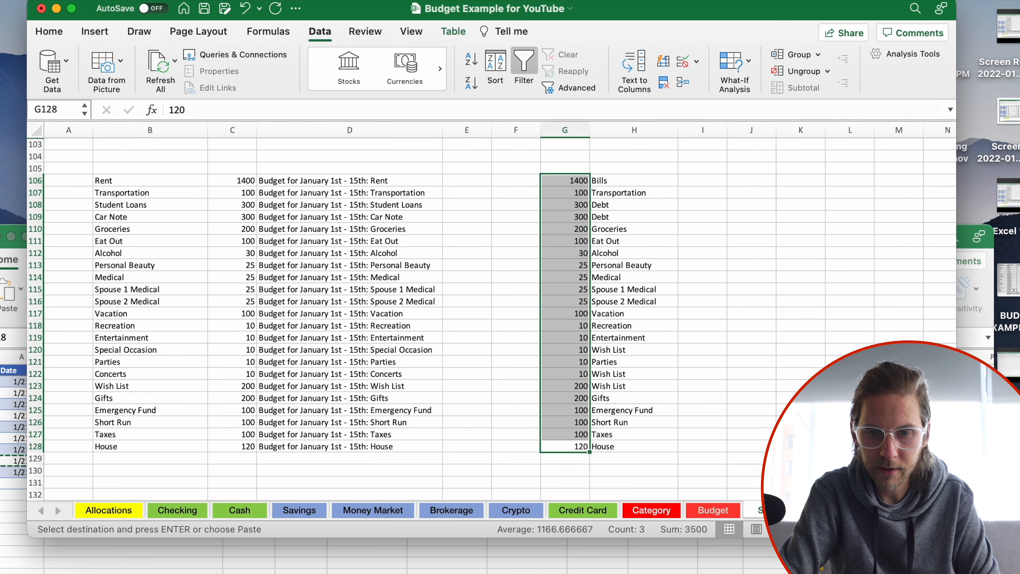
drag(642, 178, 337, 327)
drag(608, 447, 349, 184)
key(super+c)
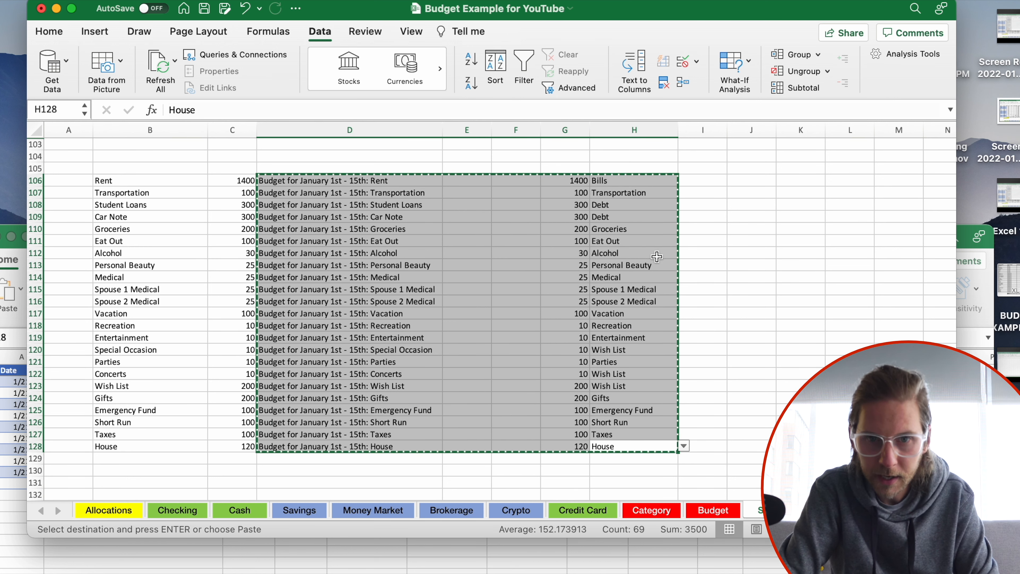
Step: Switch to the Excel Budget EXAMPLE 001 workbook and paste the copied budget list as values starting at B11 of the Checking sheet
click(975, 442)
drag(657, 233, 698, 20)
click(189, 272)
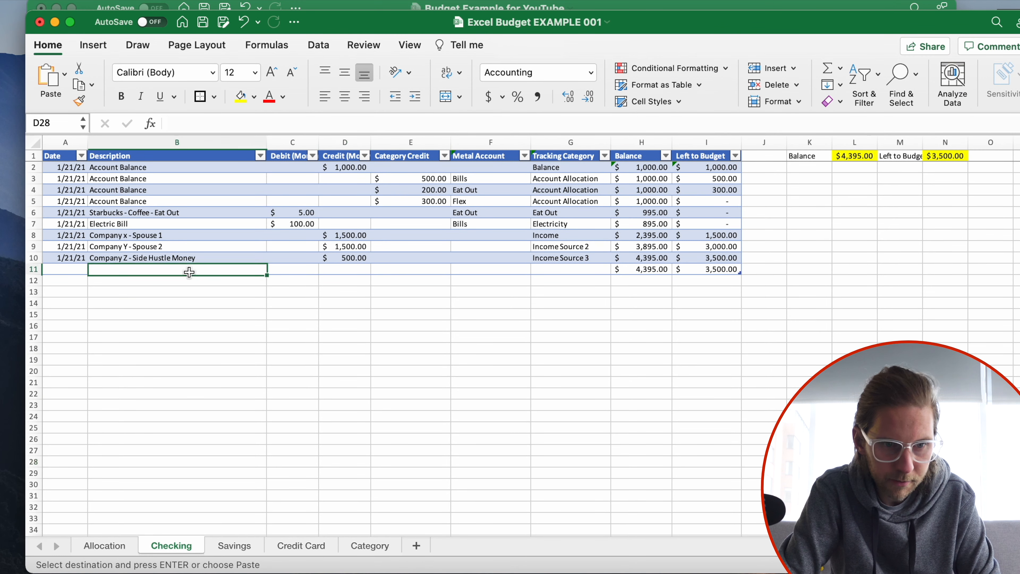
right_click(186, 270)
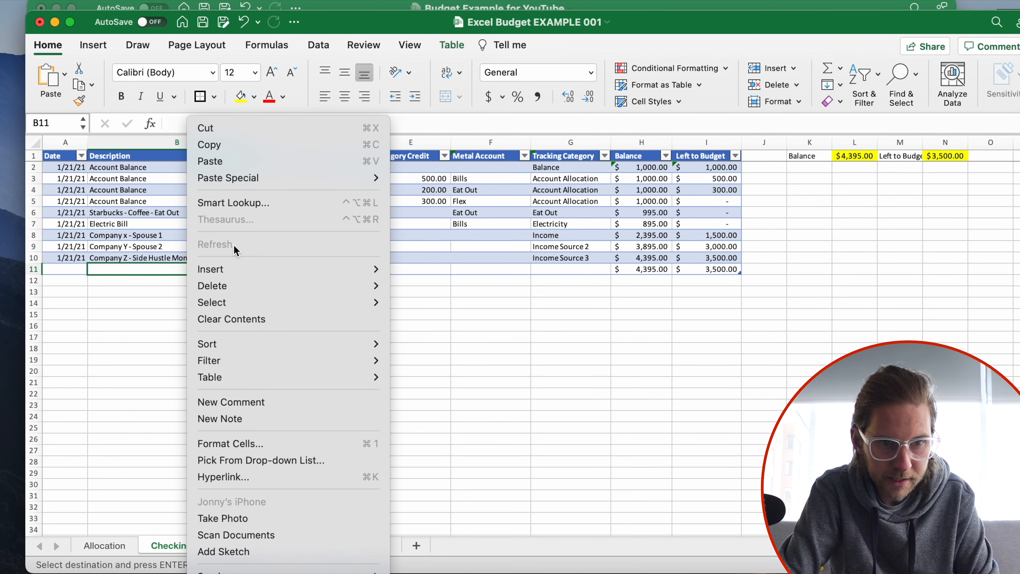
mouse_move(263, 178)
click(414, 311)
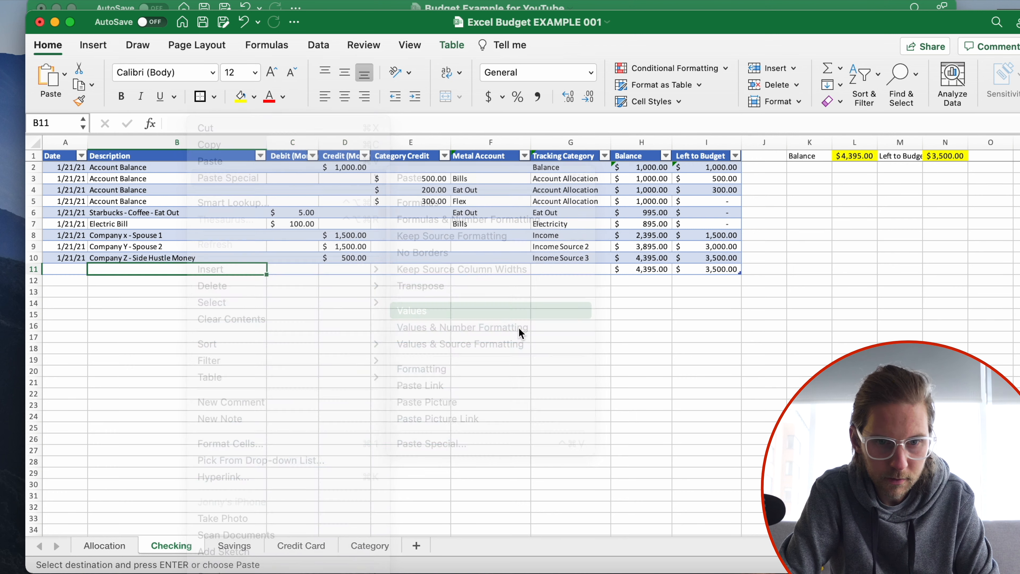
scroll(564, 356, down, 4)
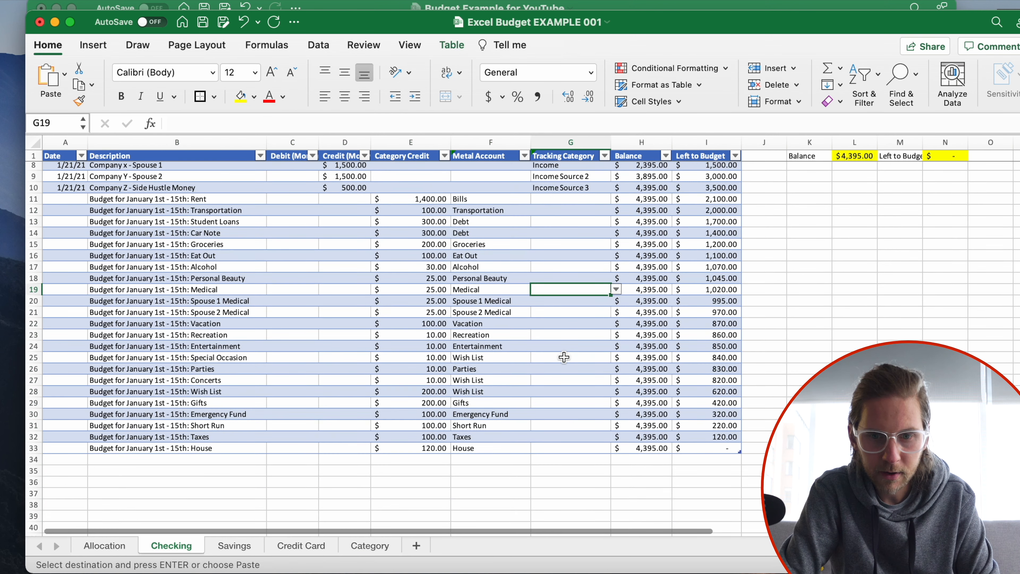
Step: Fill the dates in A9:A10 down the Date column through A33
click(358, 247)
drag(79, 177, 80, 192)
double_click(88, 195)
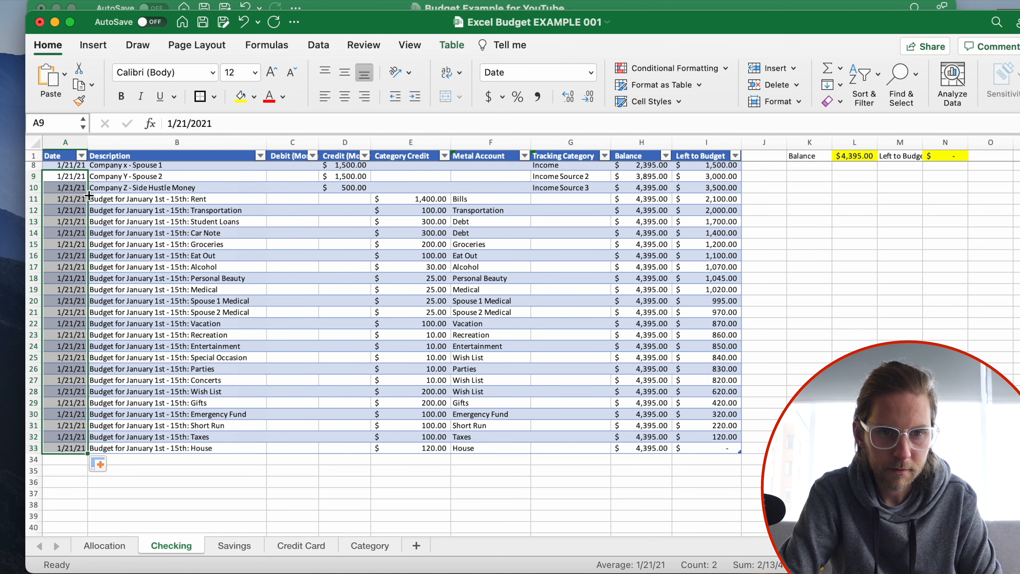
Step: Enter Budget as the tracking category in G11 and fill it down through G33
click(506, 231)
click(607, 209)
scroll(607, 209, up, 1)
click(606, 210)
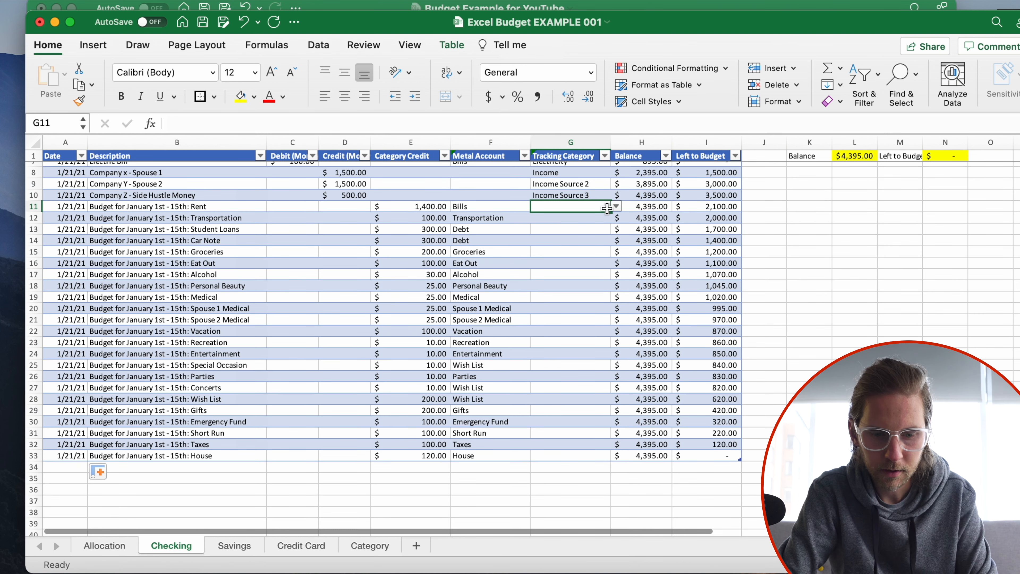
text(Bud)
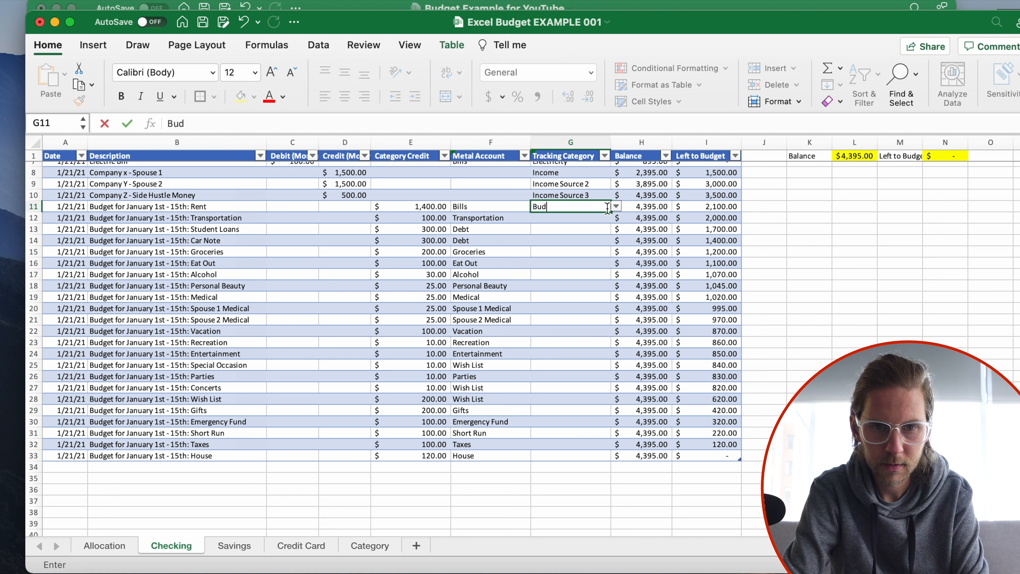
text(t)
key(Return)
click(602, 206)
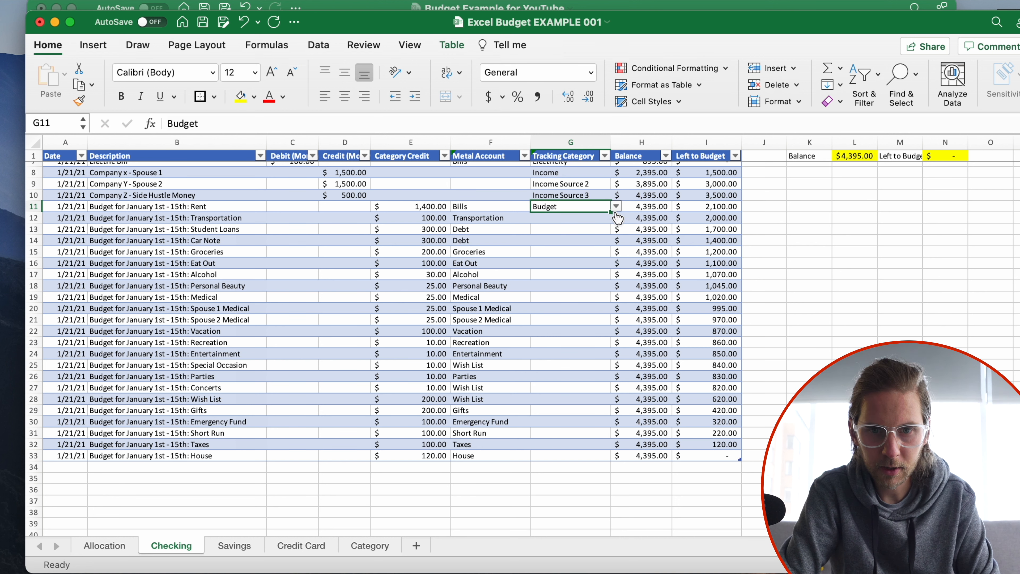
click(605, 226)
click(608, 210)
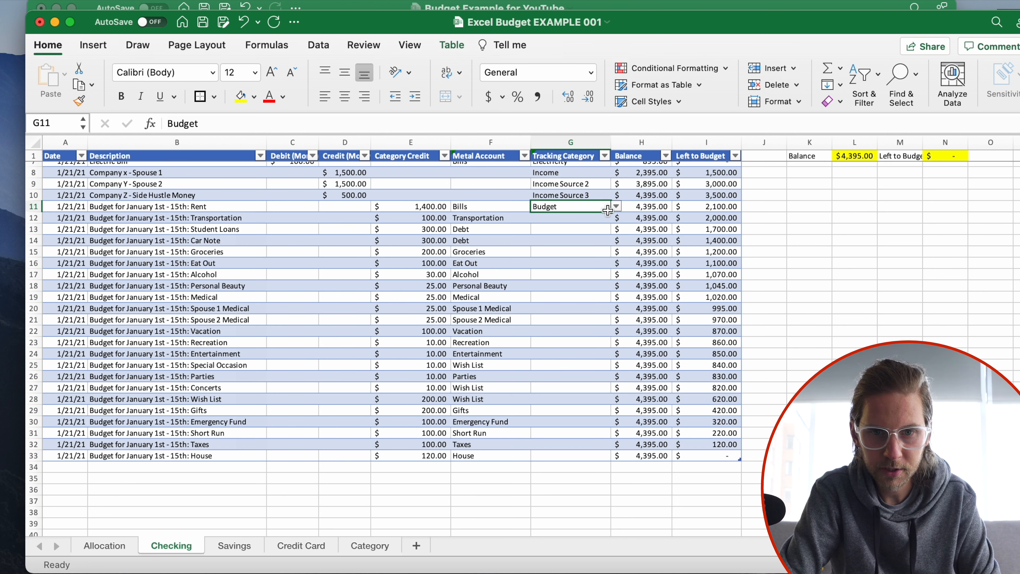
double_click(614, 213)
Step: Check the balance formula in L1 and the last Left to Budget cell, I33
click(784, 262)
click(773, 294)
click(783, 275)
click(860, 156)
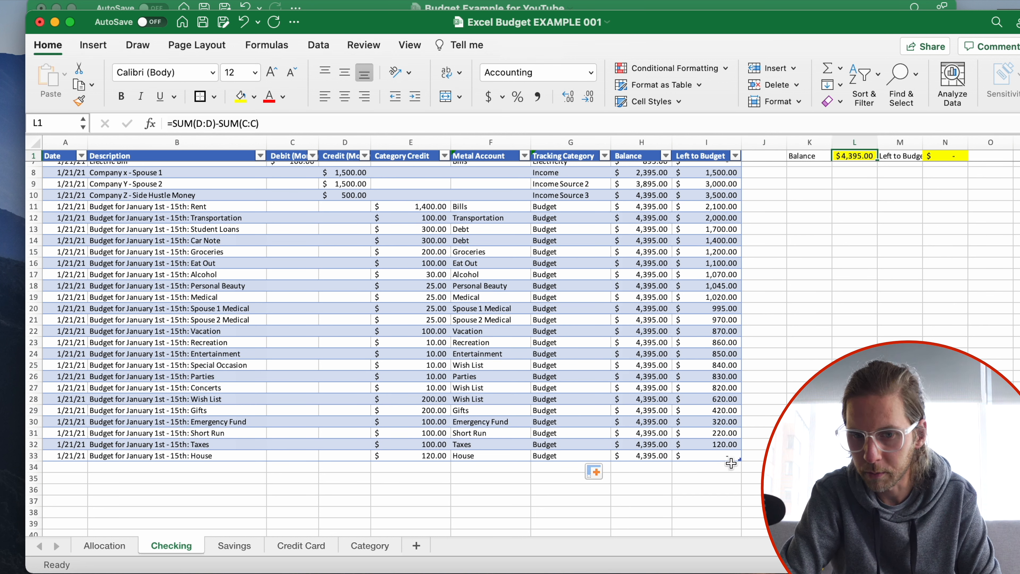
click(804, 399)
click(680, 455)
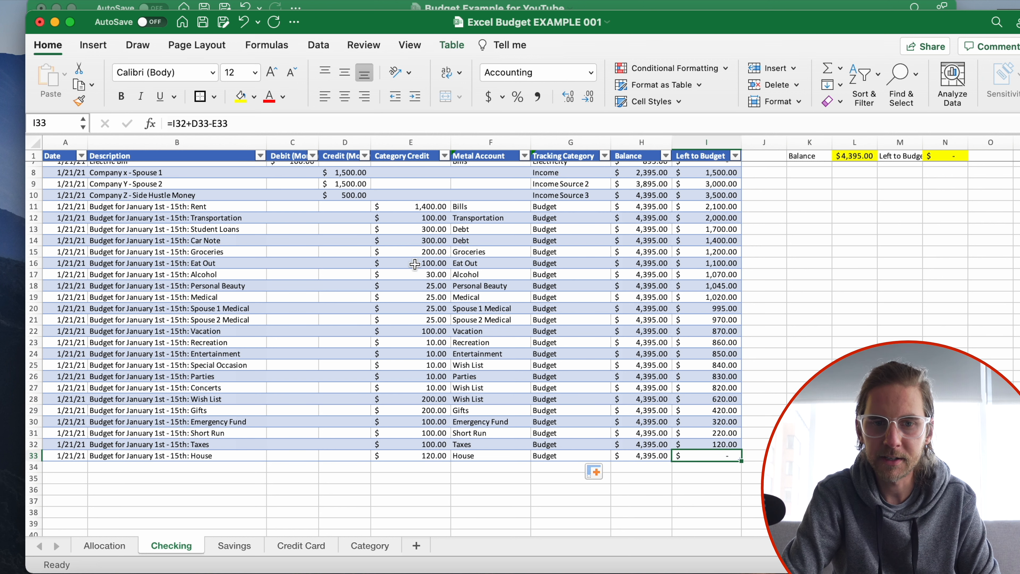
Step: Review the mental account amounts and column totals on the Allocation sheet
click(105, 546)
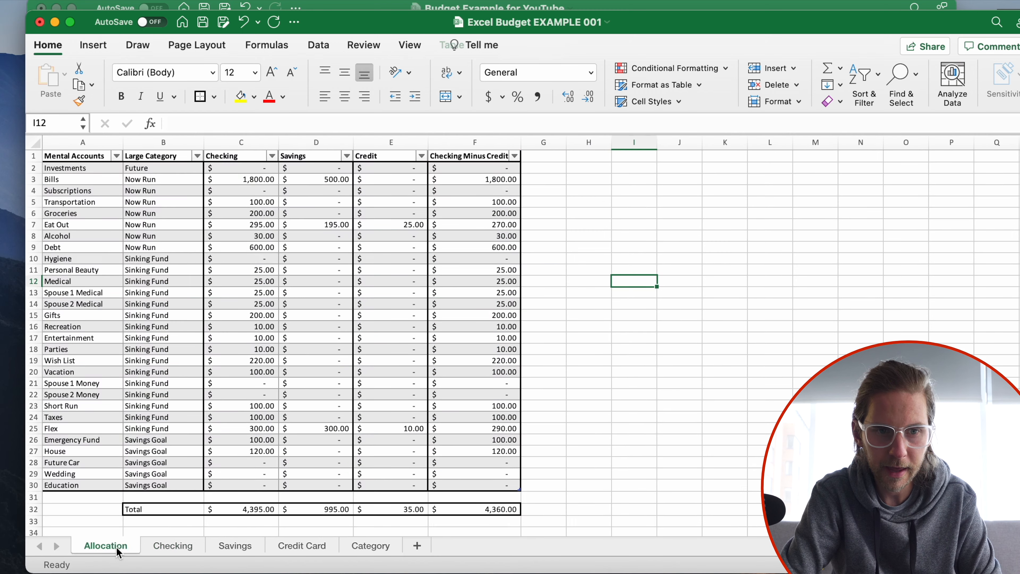
click(268, 419)
click(603, 360)
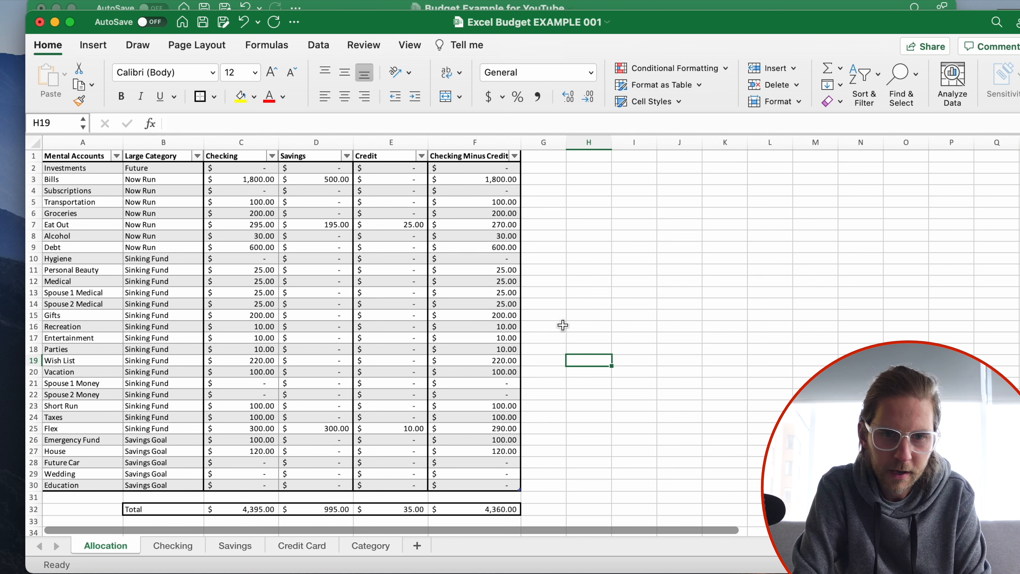
click(587, 325)
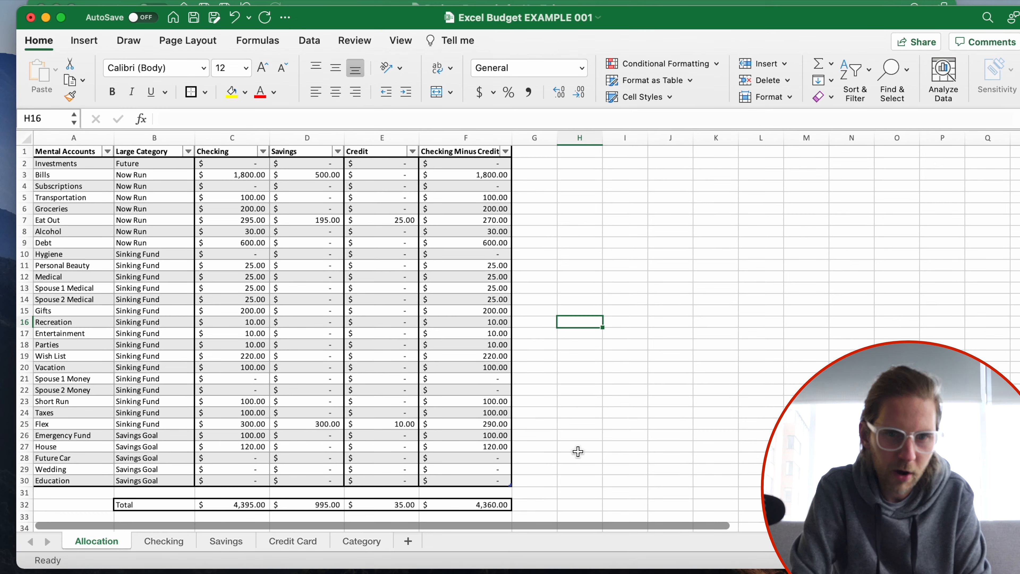
click(589, 452)
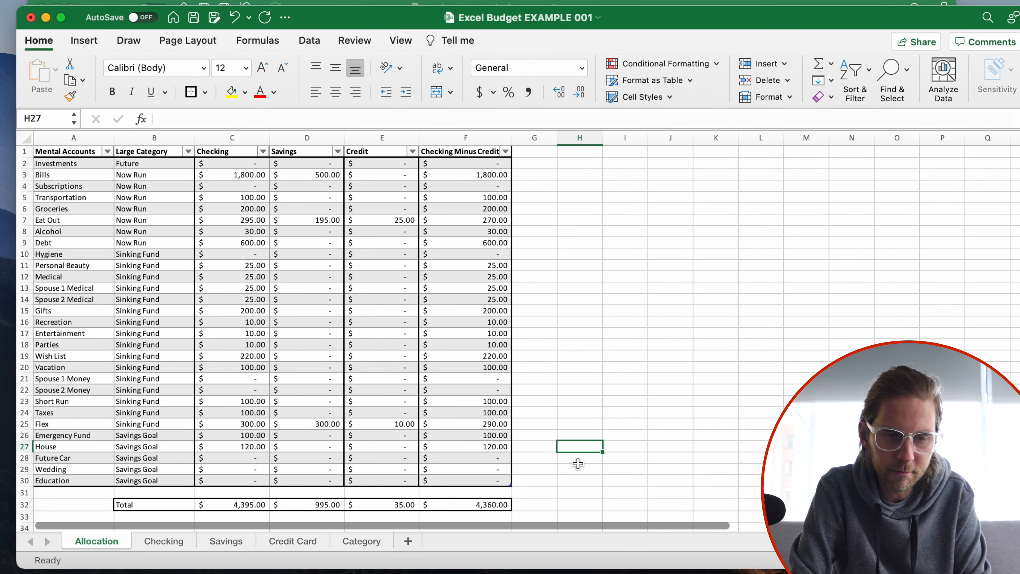
scroll(578, 463, down, 3)
scroll(578, 464, up, 3)
scroll(578, 463, down, 2)
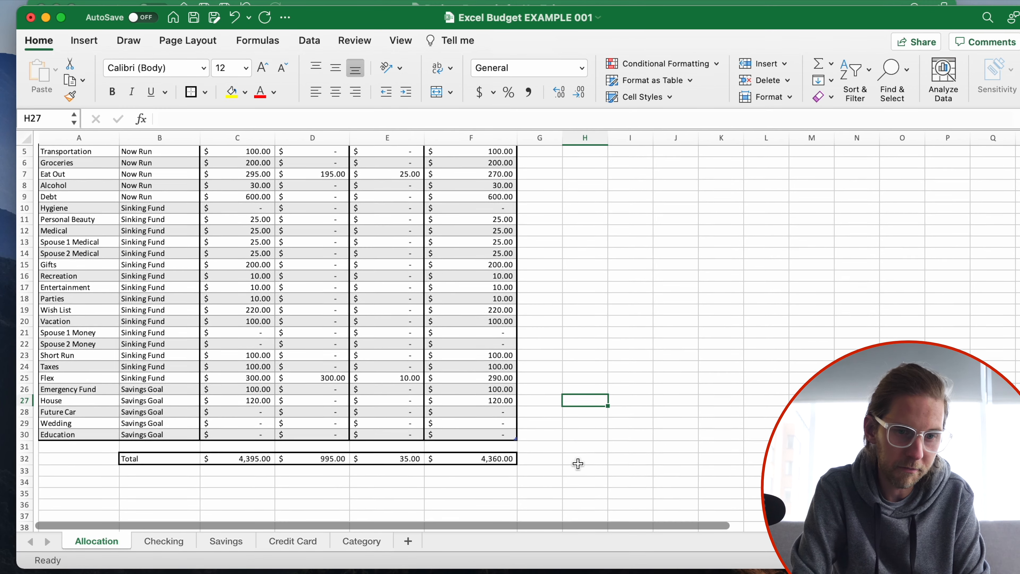
scroll(578, 464, up, 2)
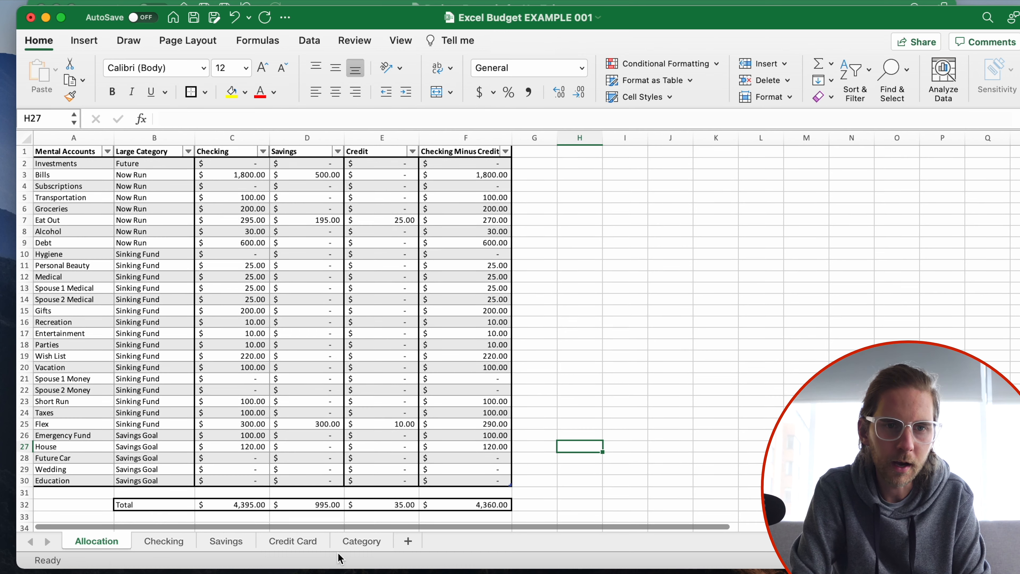
Step: Switch to the Budget Example for YouTube workbook and look over its Allocations sheet for comparison
drag(688, 24, 629, 46)
click(627, 19)
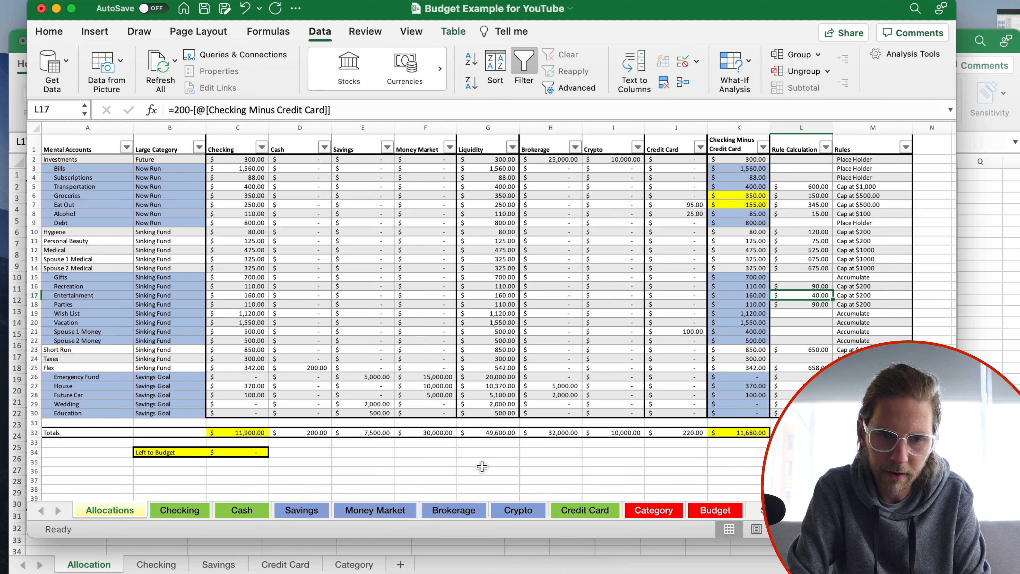
click(499, 465)
scroll(500, 465, down, 3)
scroll(499, 466, up, 3)
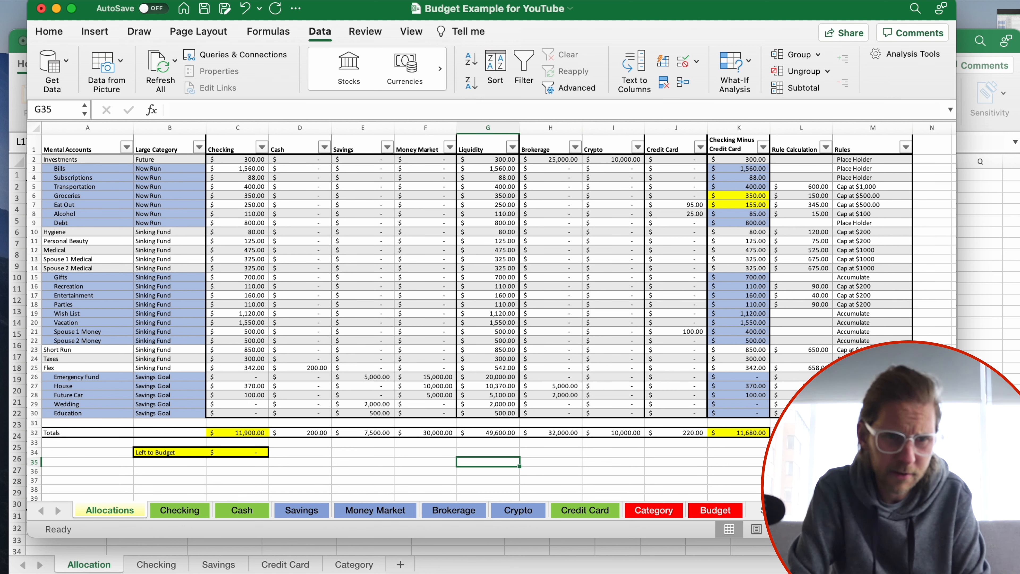
Step: Open the recent workbook Budget Current and bring its Eat Out spending charts into view
click(71, 1)
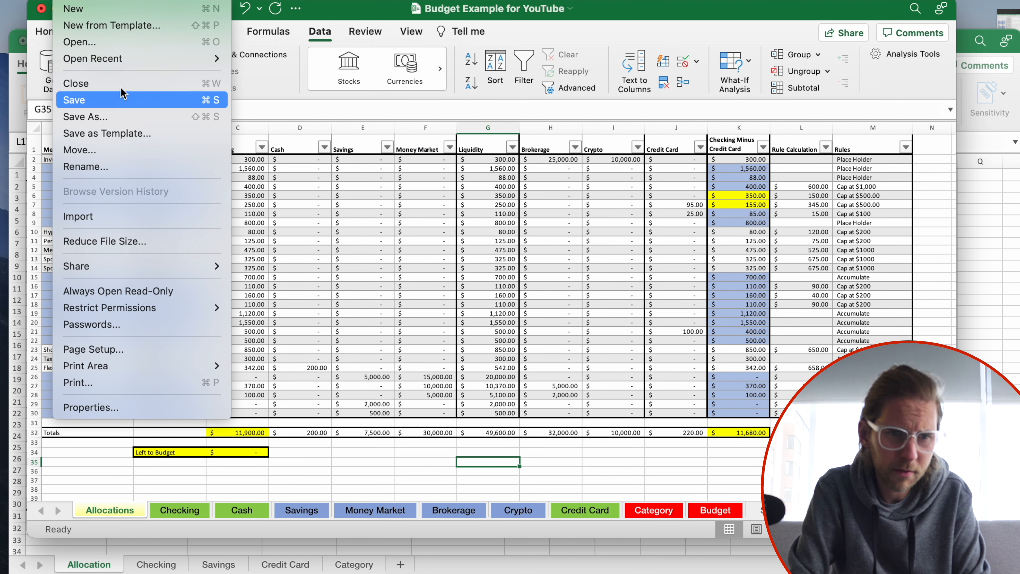
mouse_move(161, 60)
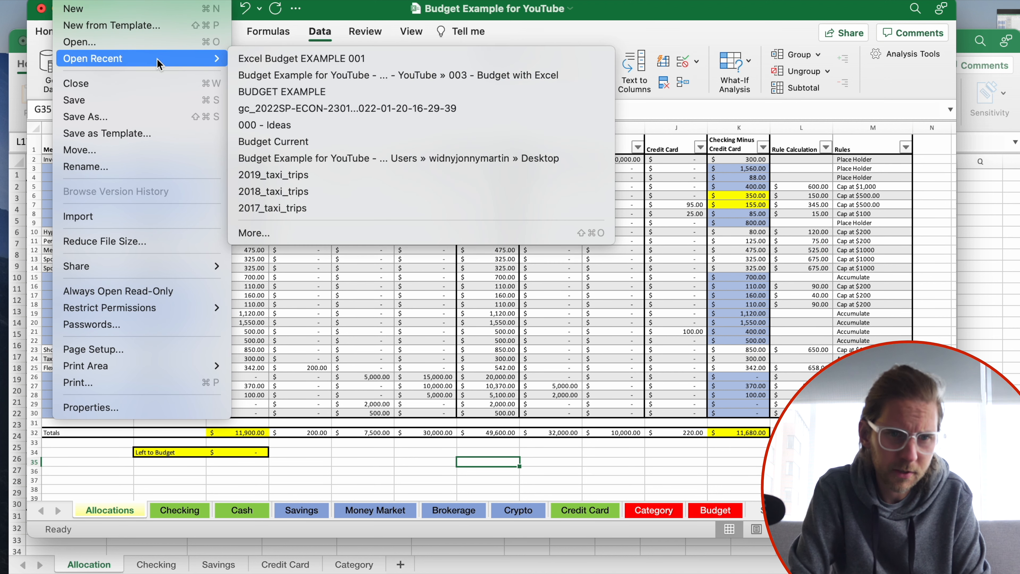
click(273, 141)
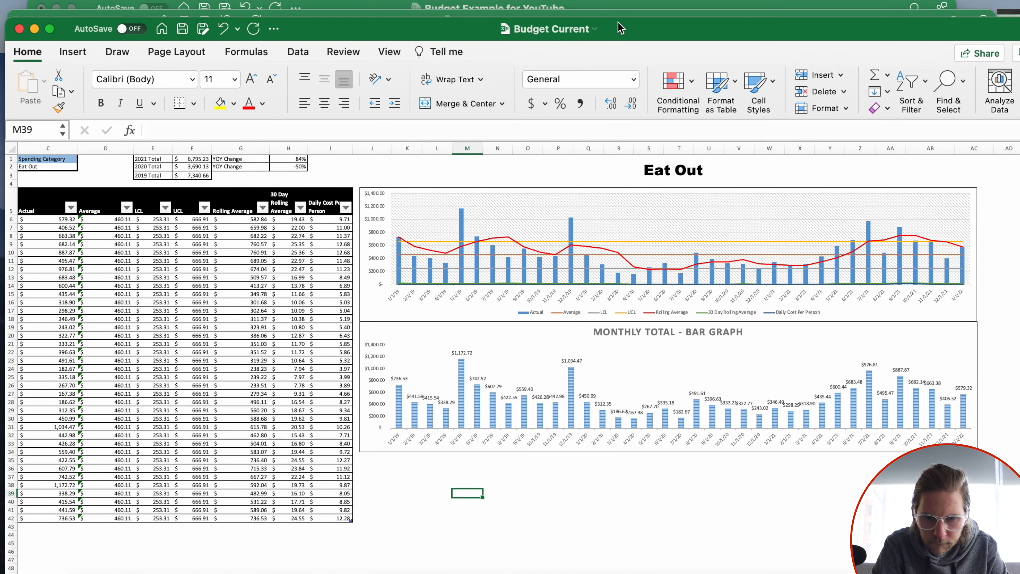
drag(622, 29, 621, 24)
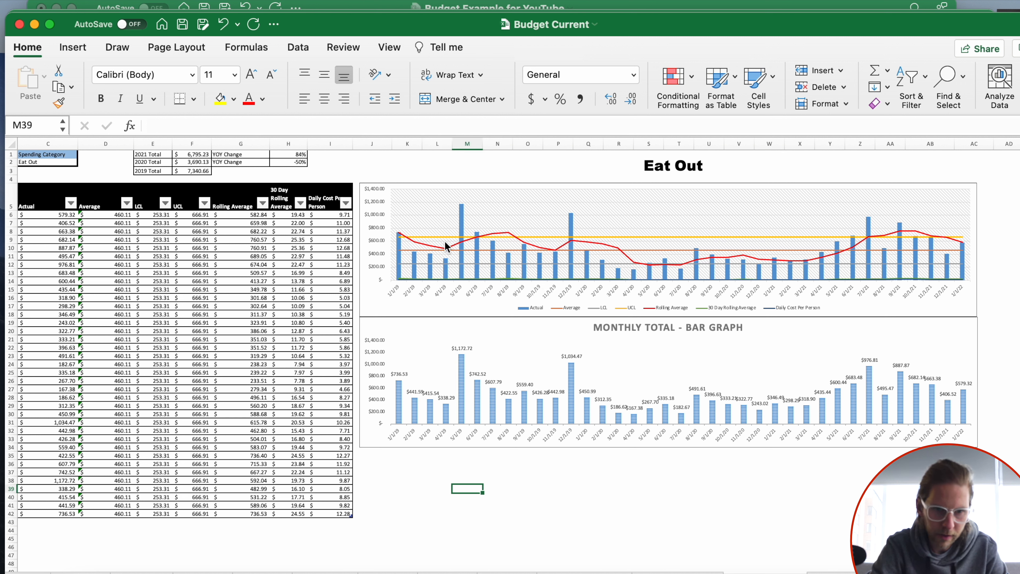
Step: Examine the Average column's formula and the actual and rolling average values on the Eat Out spending chart
click(426, 178)
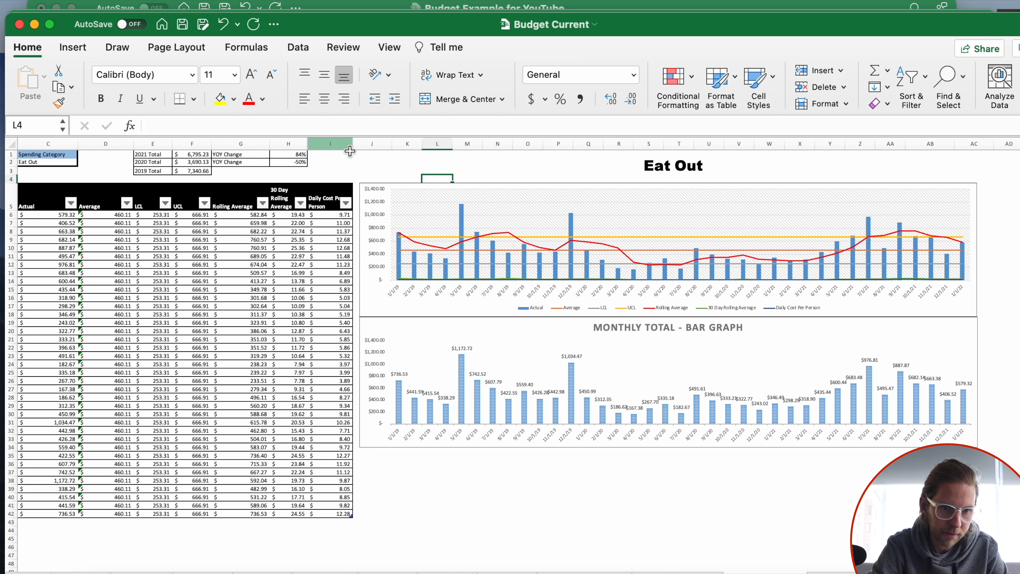
drag(658, 480, 679, 480)
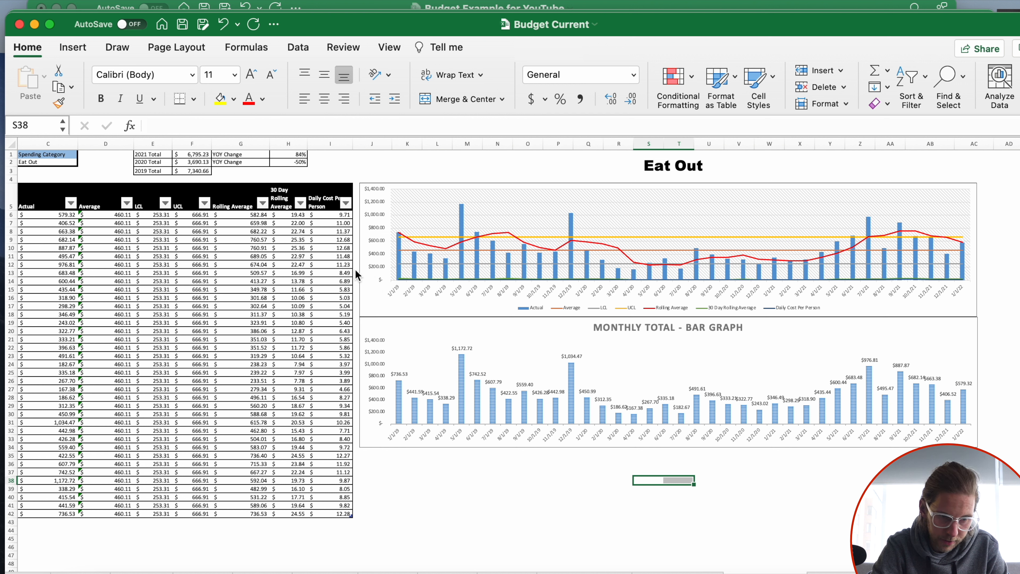
drag(99, 221, 108, 336)
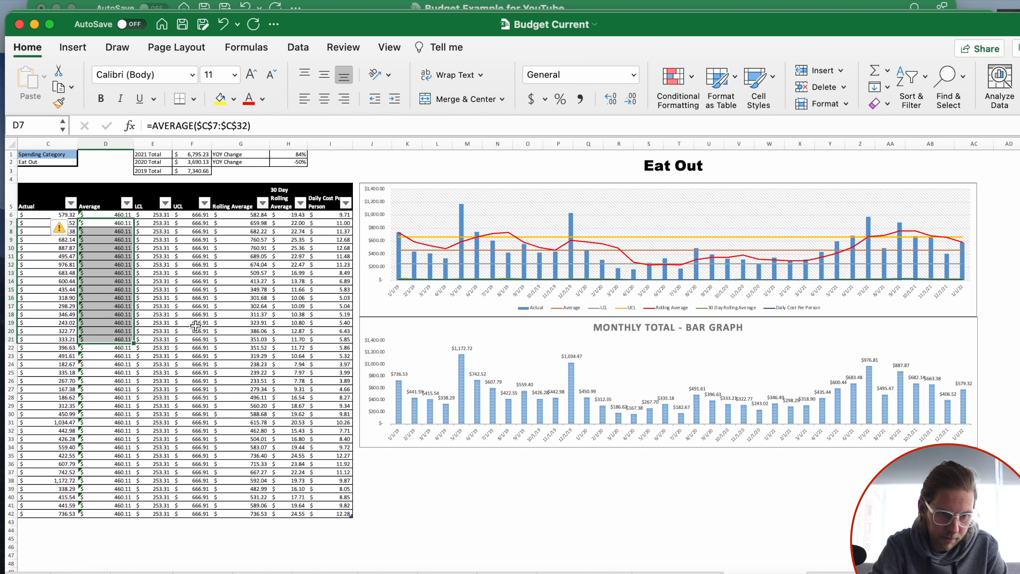
click(259, 315)
click(114, 225)
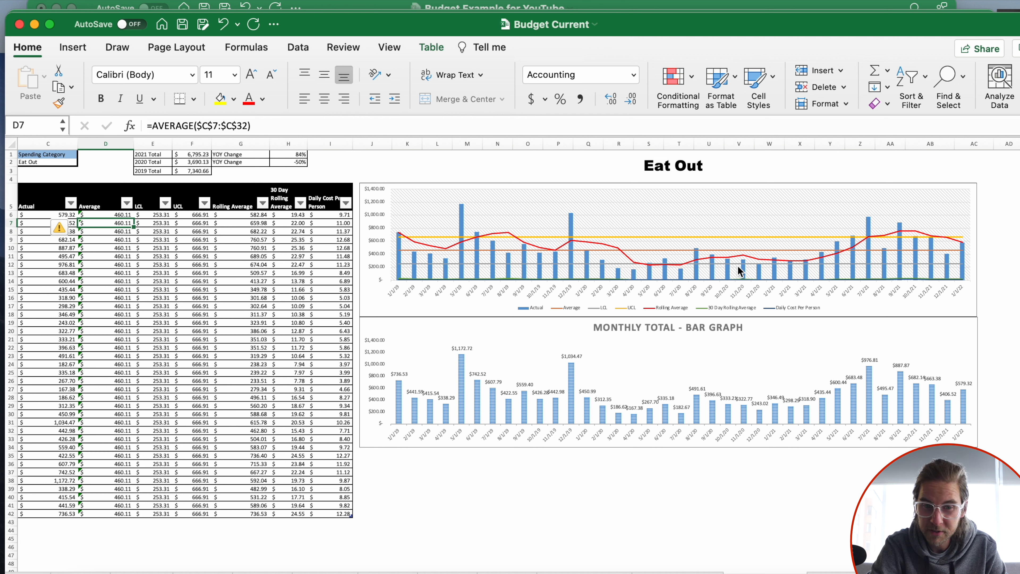
mouse_move(798, 250)
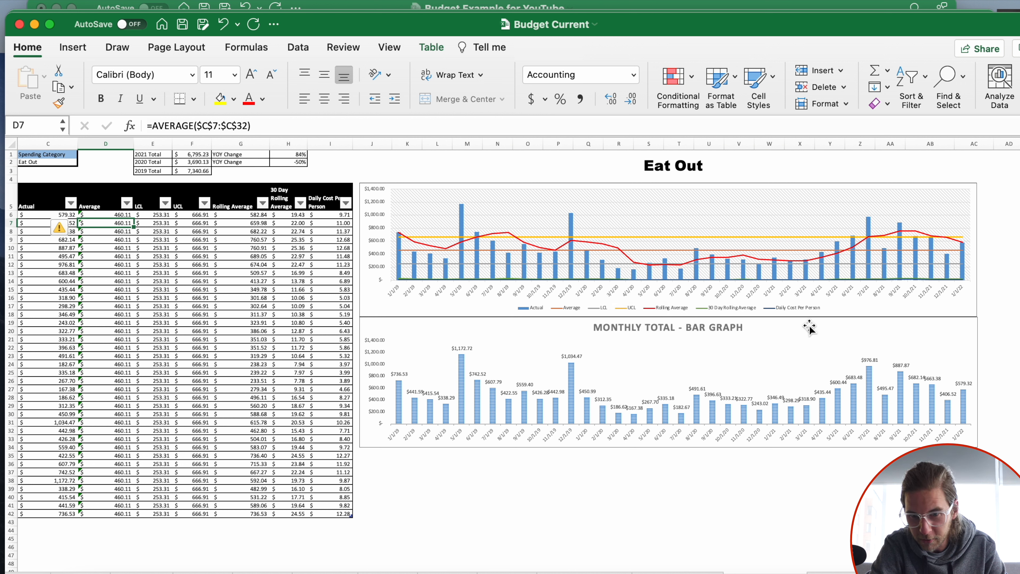
mouse_move(631, 257)
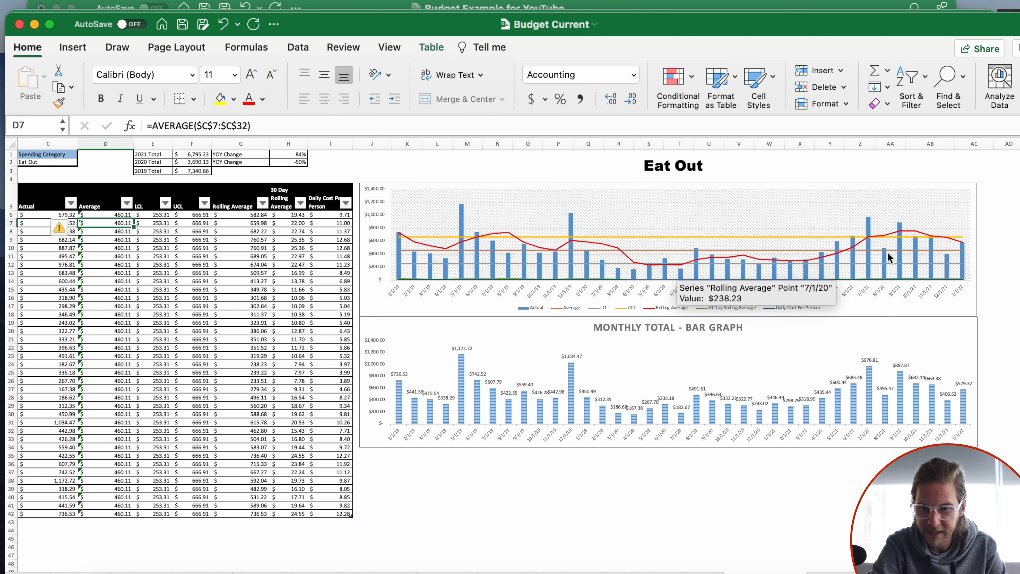
mouse_move(876, 235)
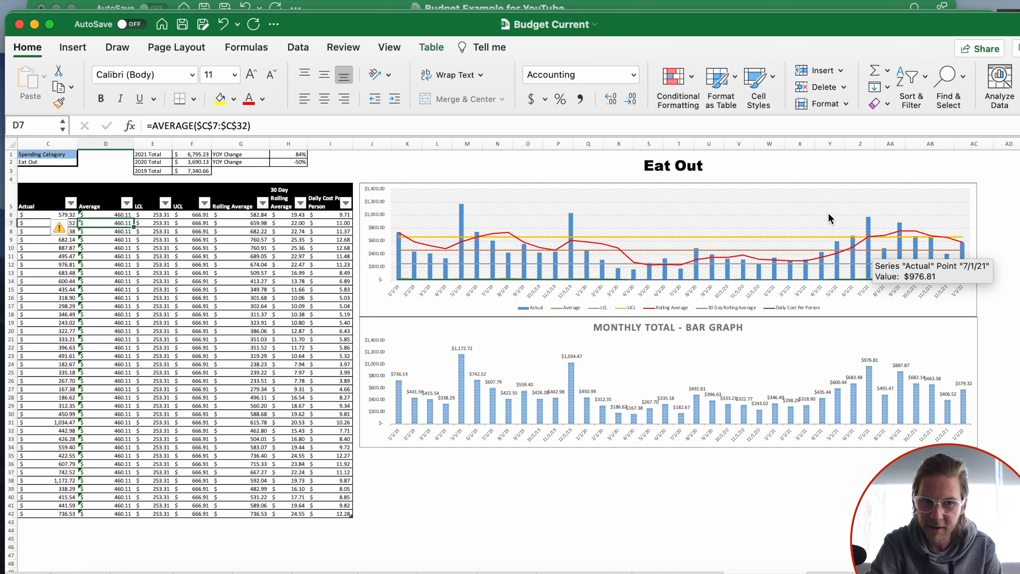
Step: Switch the spending category in C2 to Alcohol to view that category's monthly charts
click(74, 155)
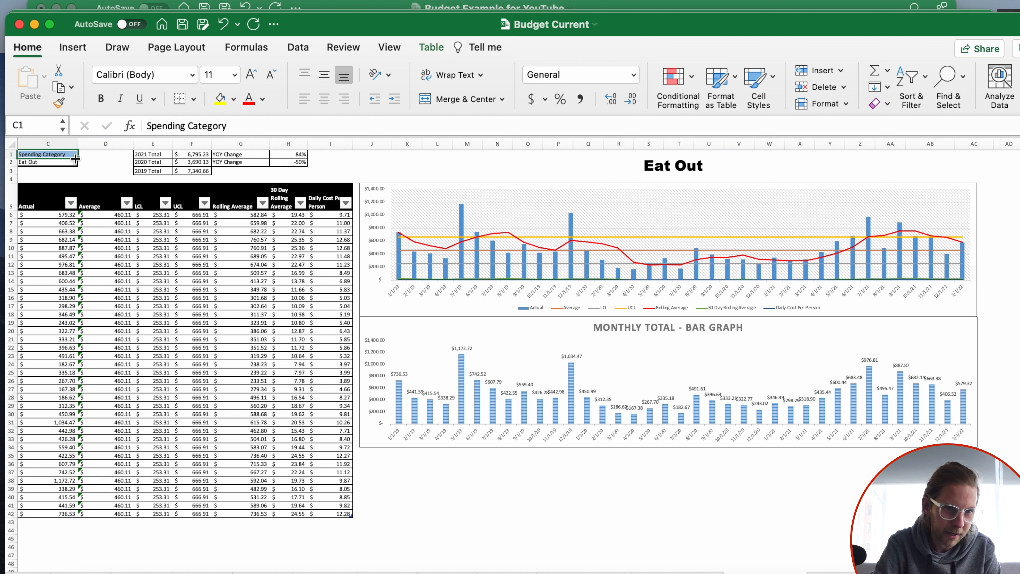
click(75, 162)
click(81, 163)
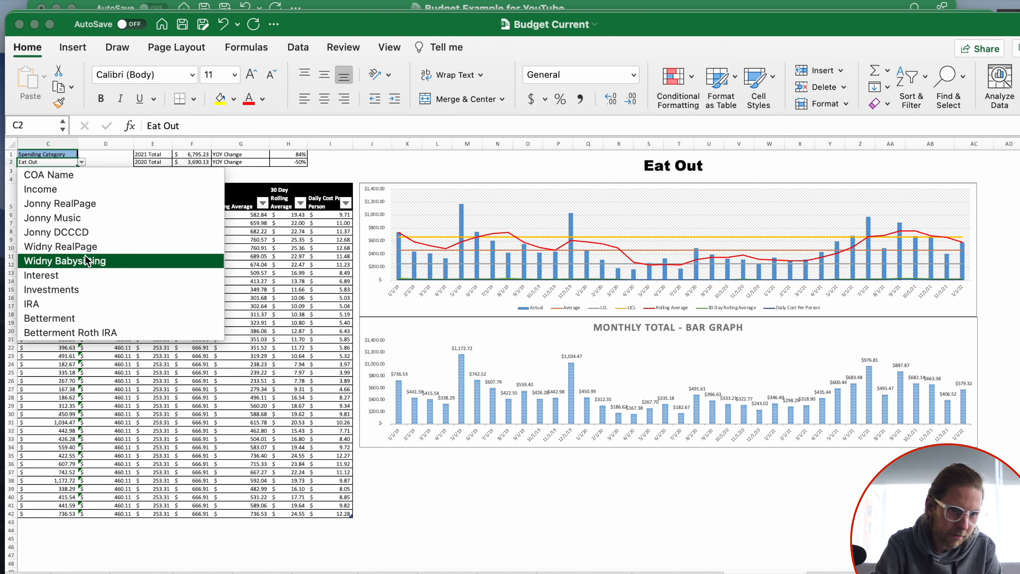
scroll(88, 262, down, 10)
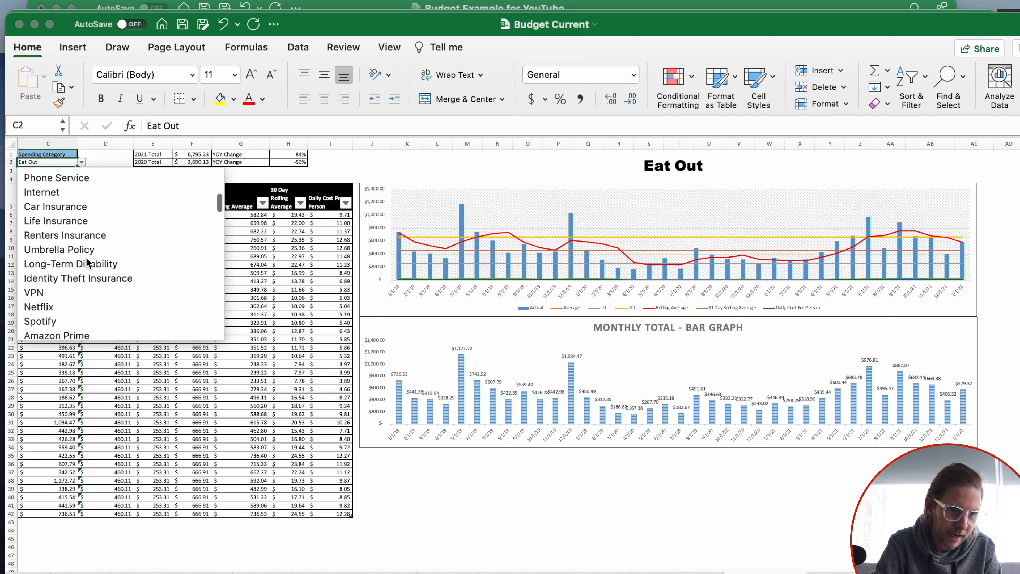
scroll(88, 262, down, 13)
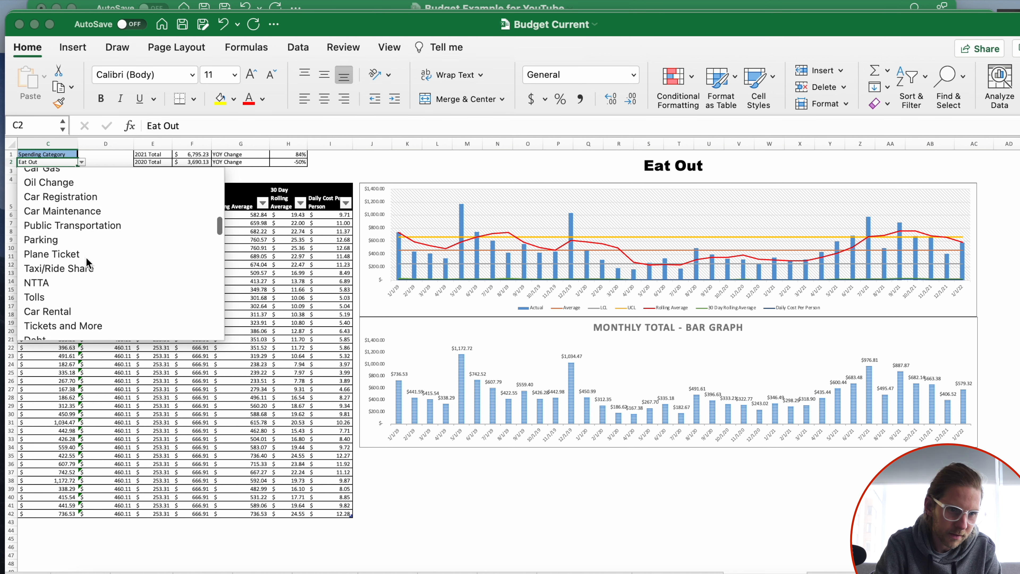
scroll(87, 262, down, 11)
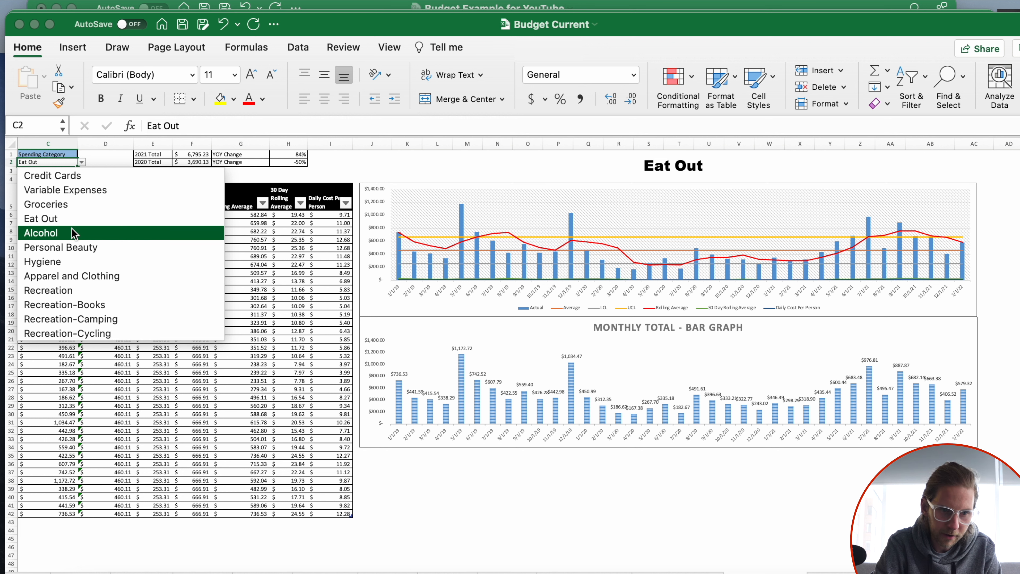
key(Return)
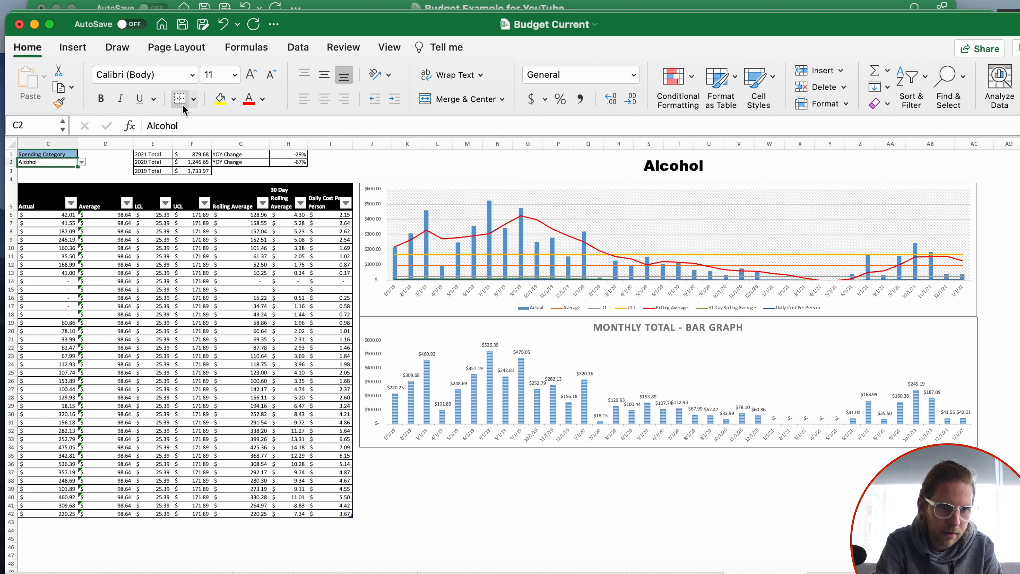
Step: Set the spending category in C2 to Car Gas and inspect the 2021 bars on the monthly total graph
click(82, 163)
scroll(91, 239, down, 10)
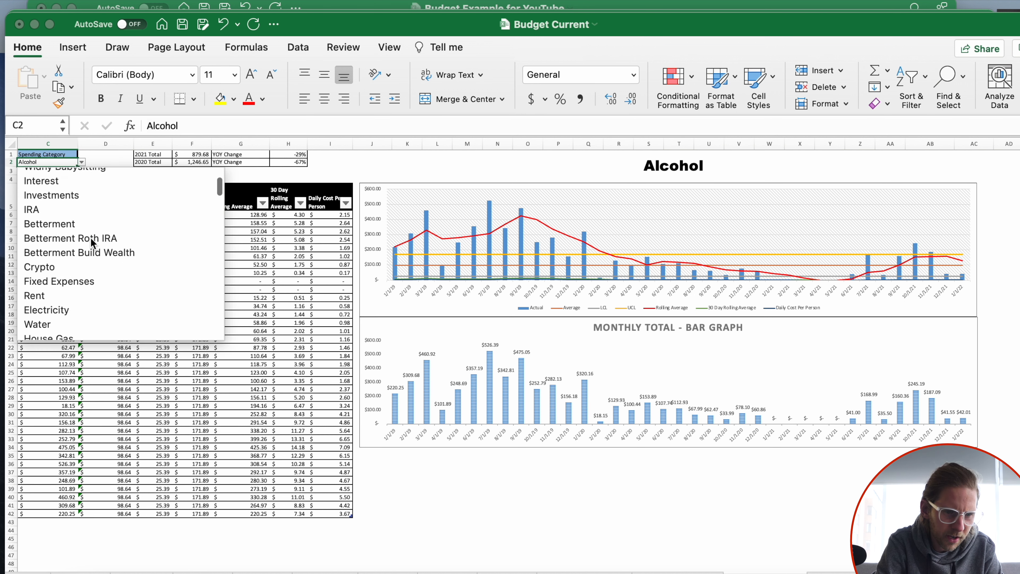
scroll(91, 242, down, 6)
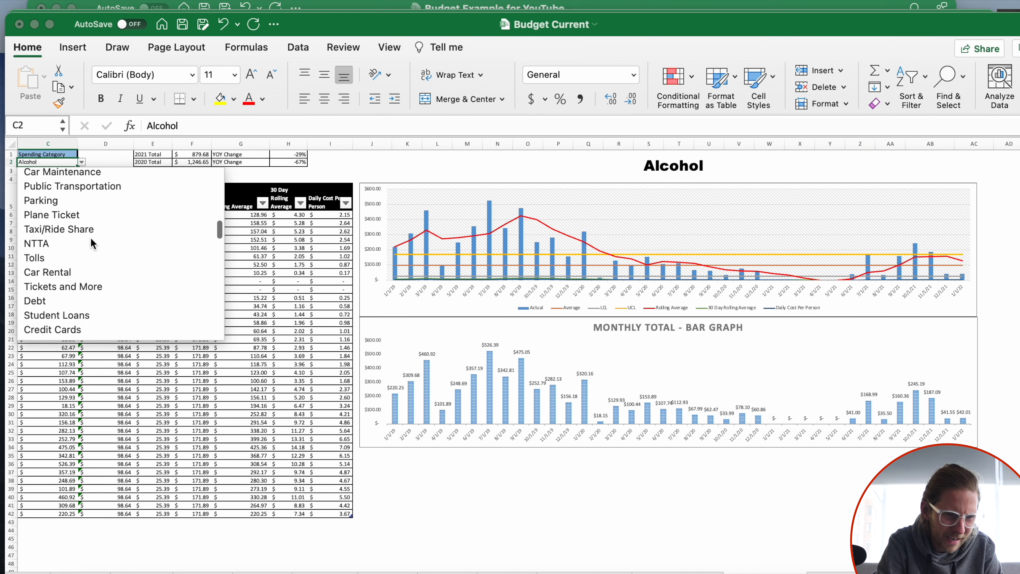
scroll(92, 243, down, 3)
scroll(91, 241, up, 4)
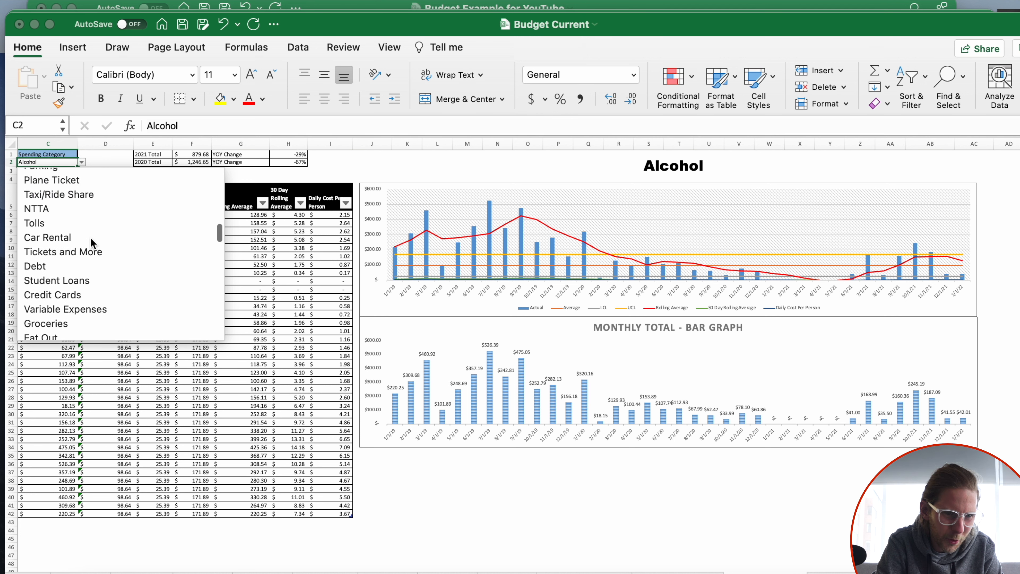
scroll(91, 241, up, 4)
scroll(90, 241, down, 8)
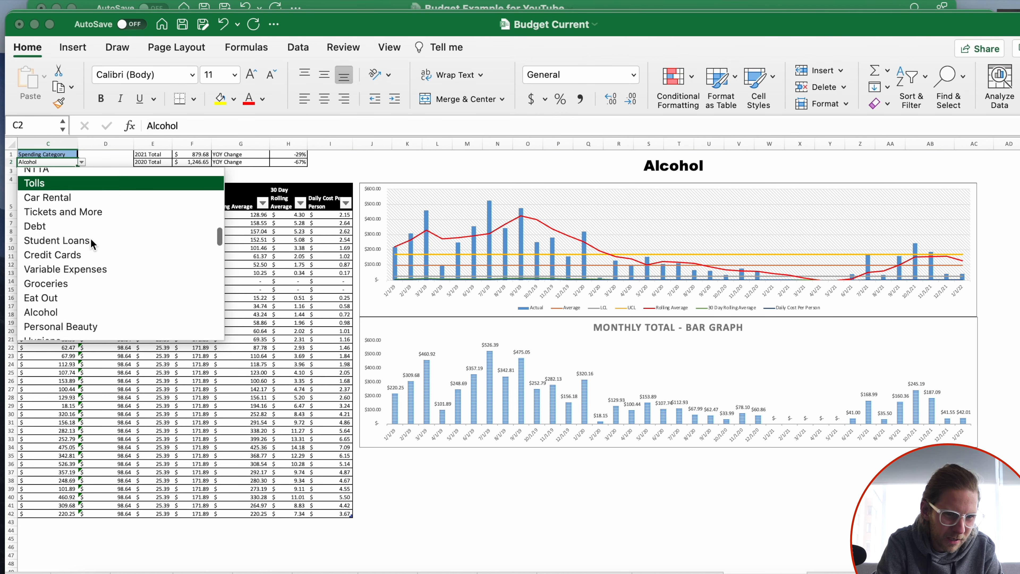
scroll(90, 241, down, 7)
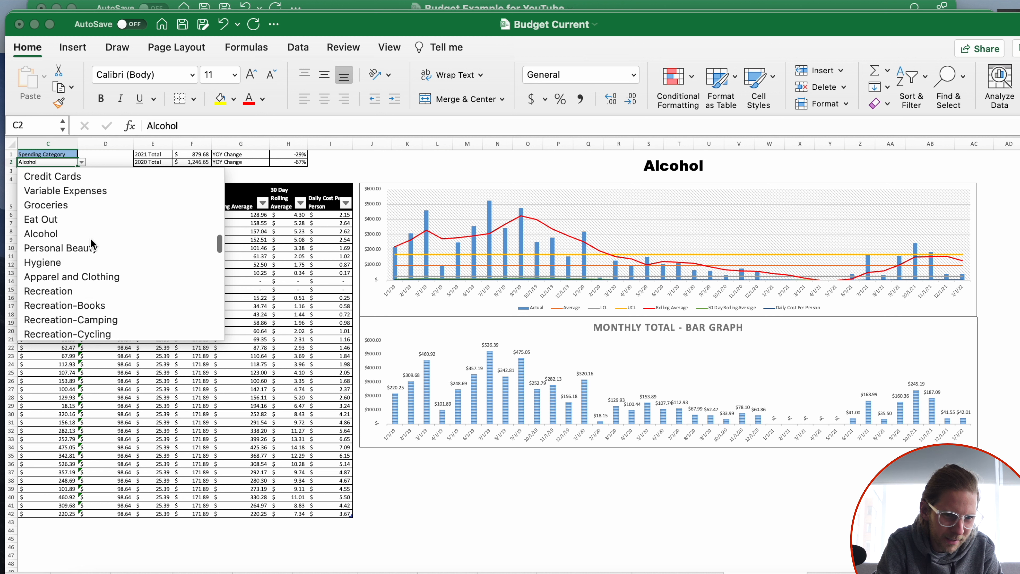
scroll(91, 239, down, 1)
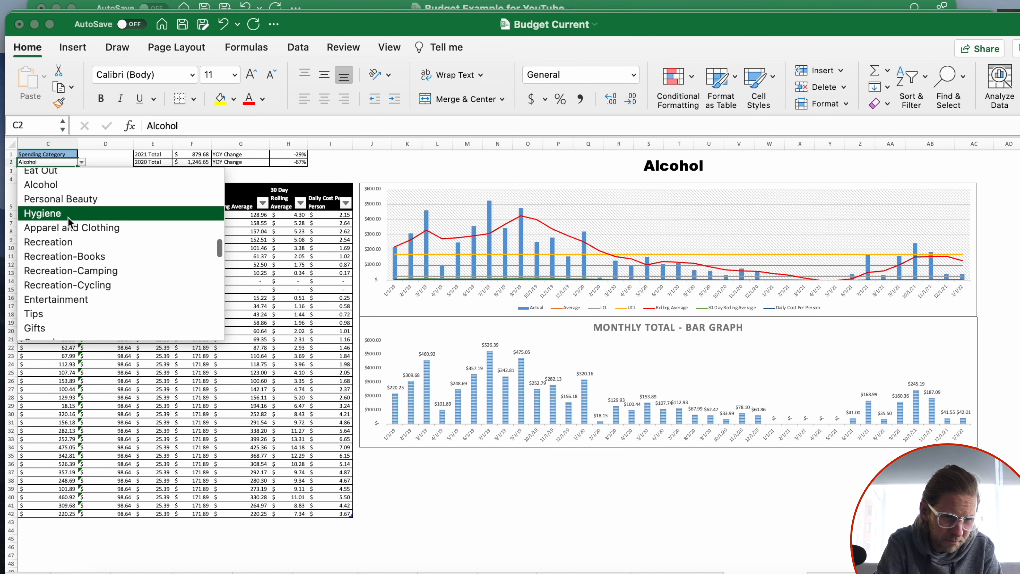
scroll(85, 287, up, 15)
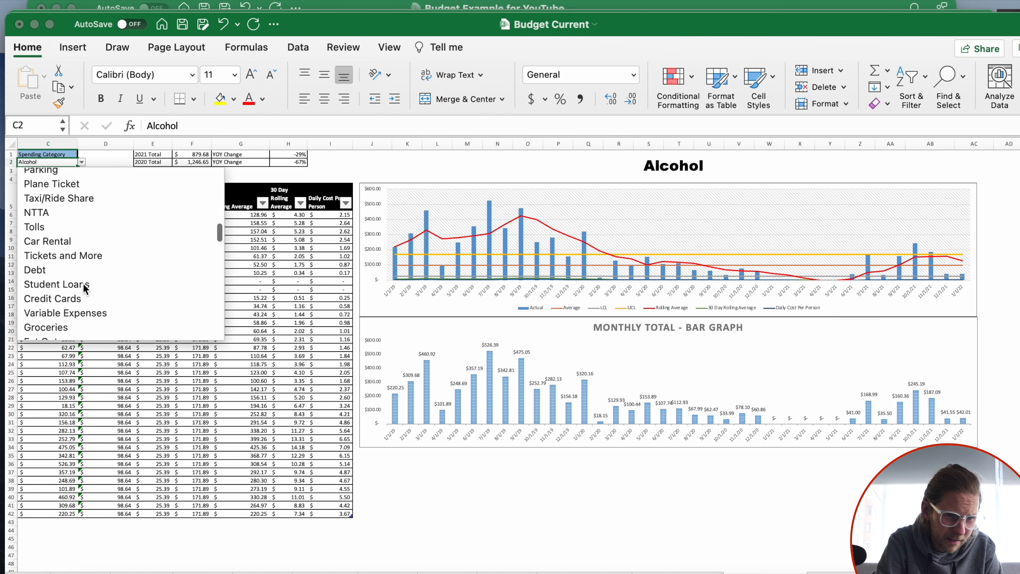
scroll(85, 288, down, 3)
scroll(82, 286, up, 9)
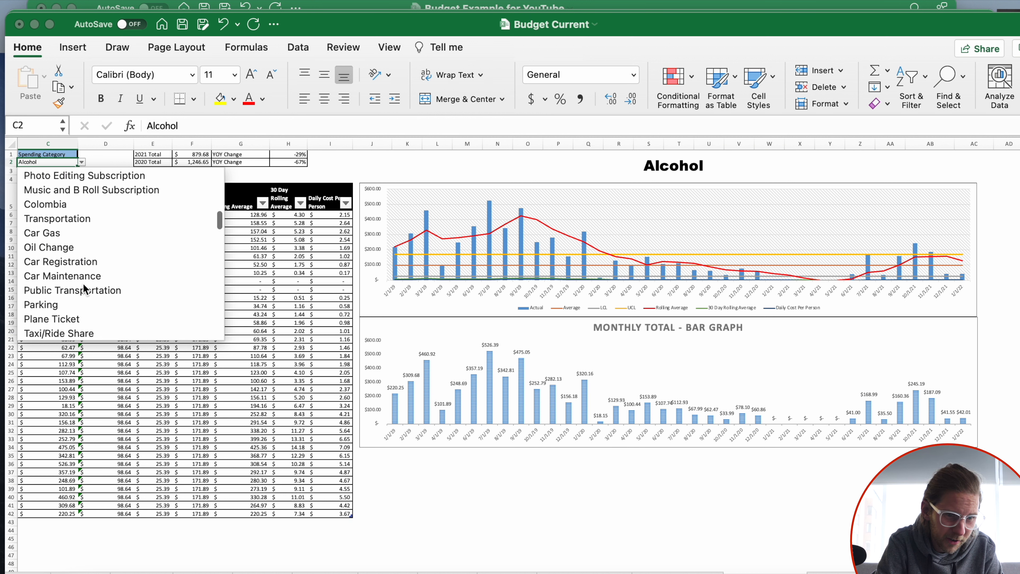
key(Return)
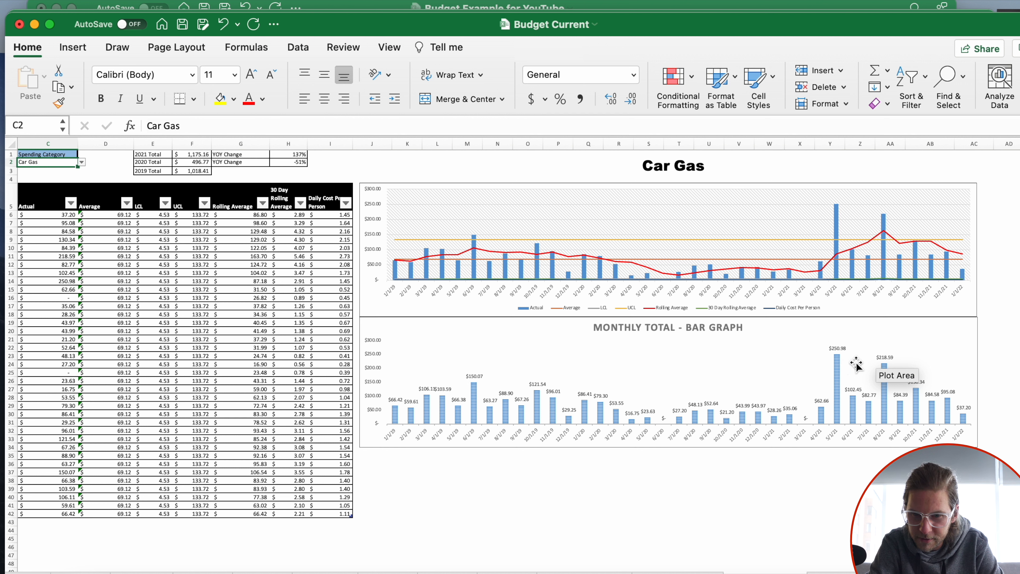
mouse_move(884, 374)
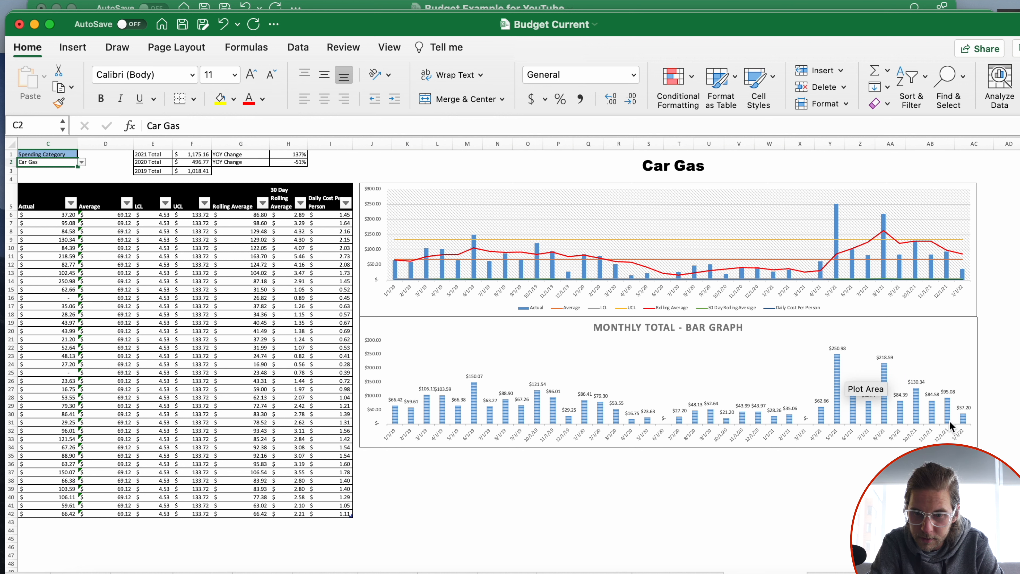
mouse_move(949, 415)
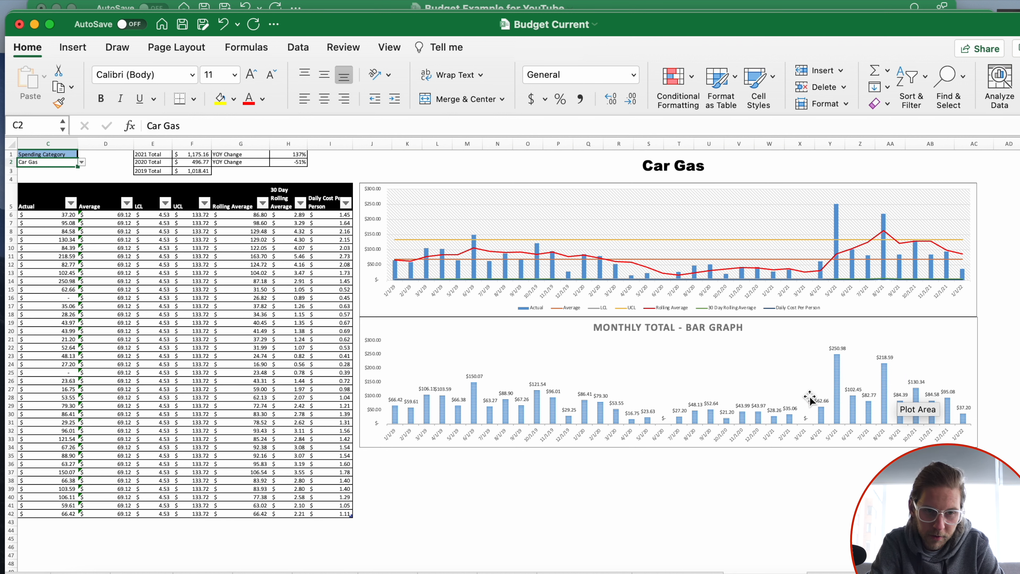